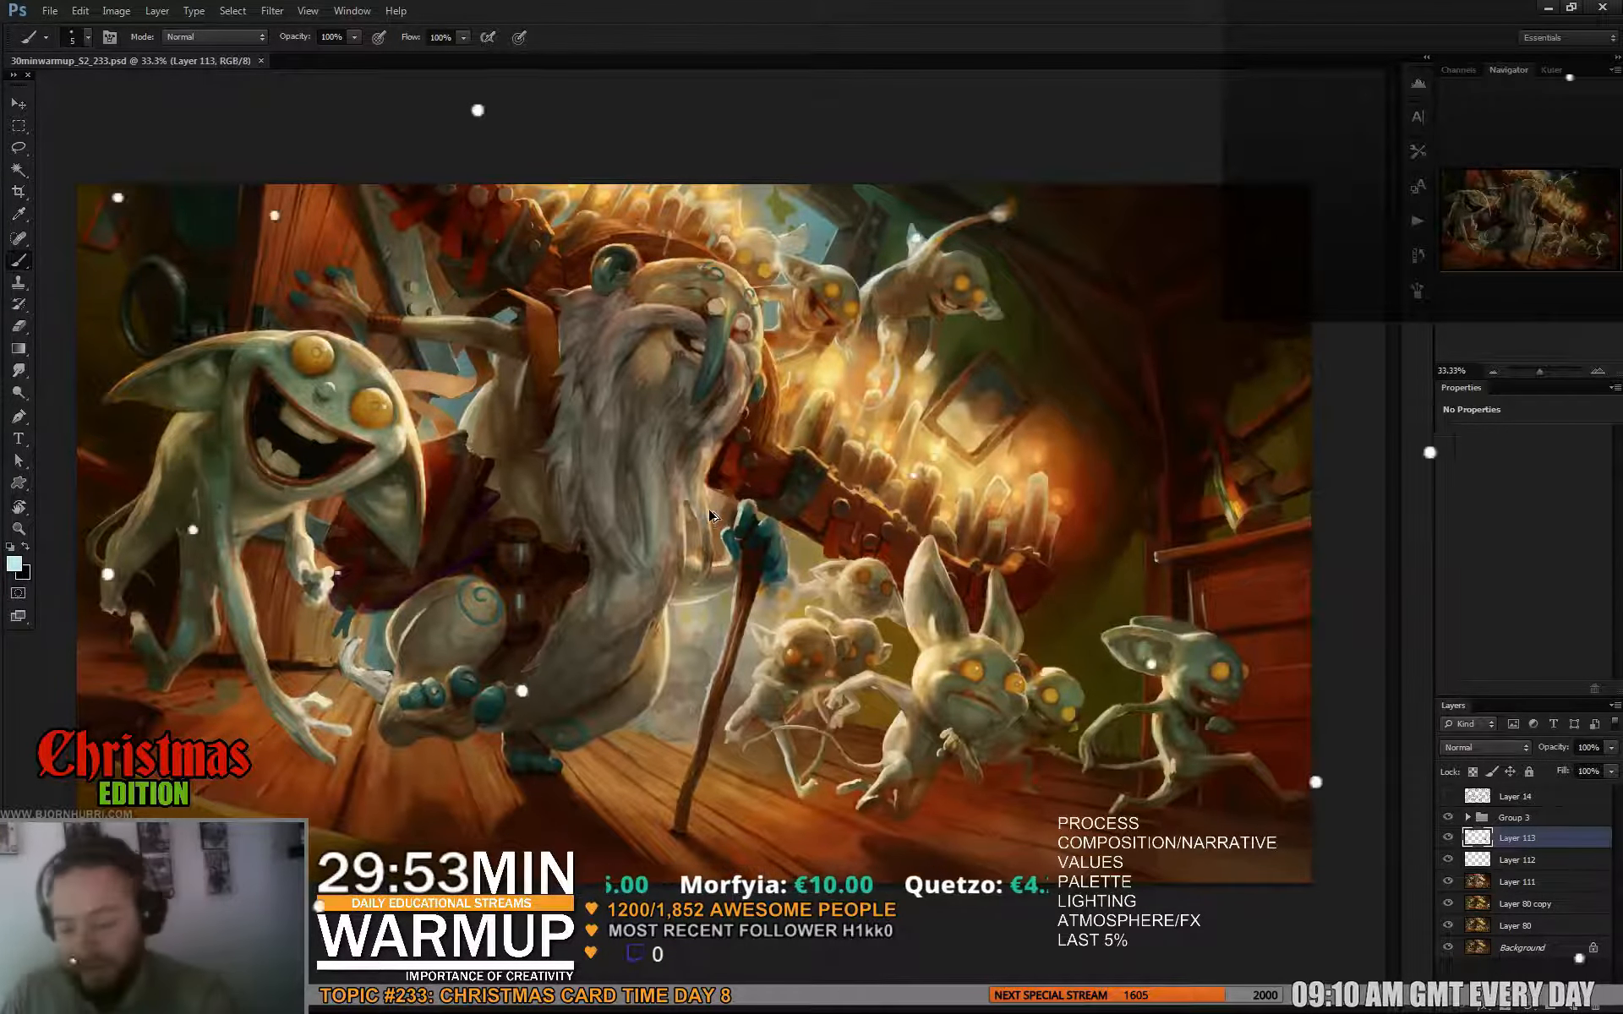
Add a new layer and retouch the bearded character's beard with a 22 px brush in a grey sampled from it.
key(ctrl+shift+alt+n)
key(ctrl+plus)
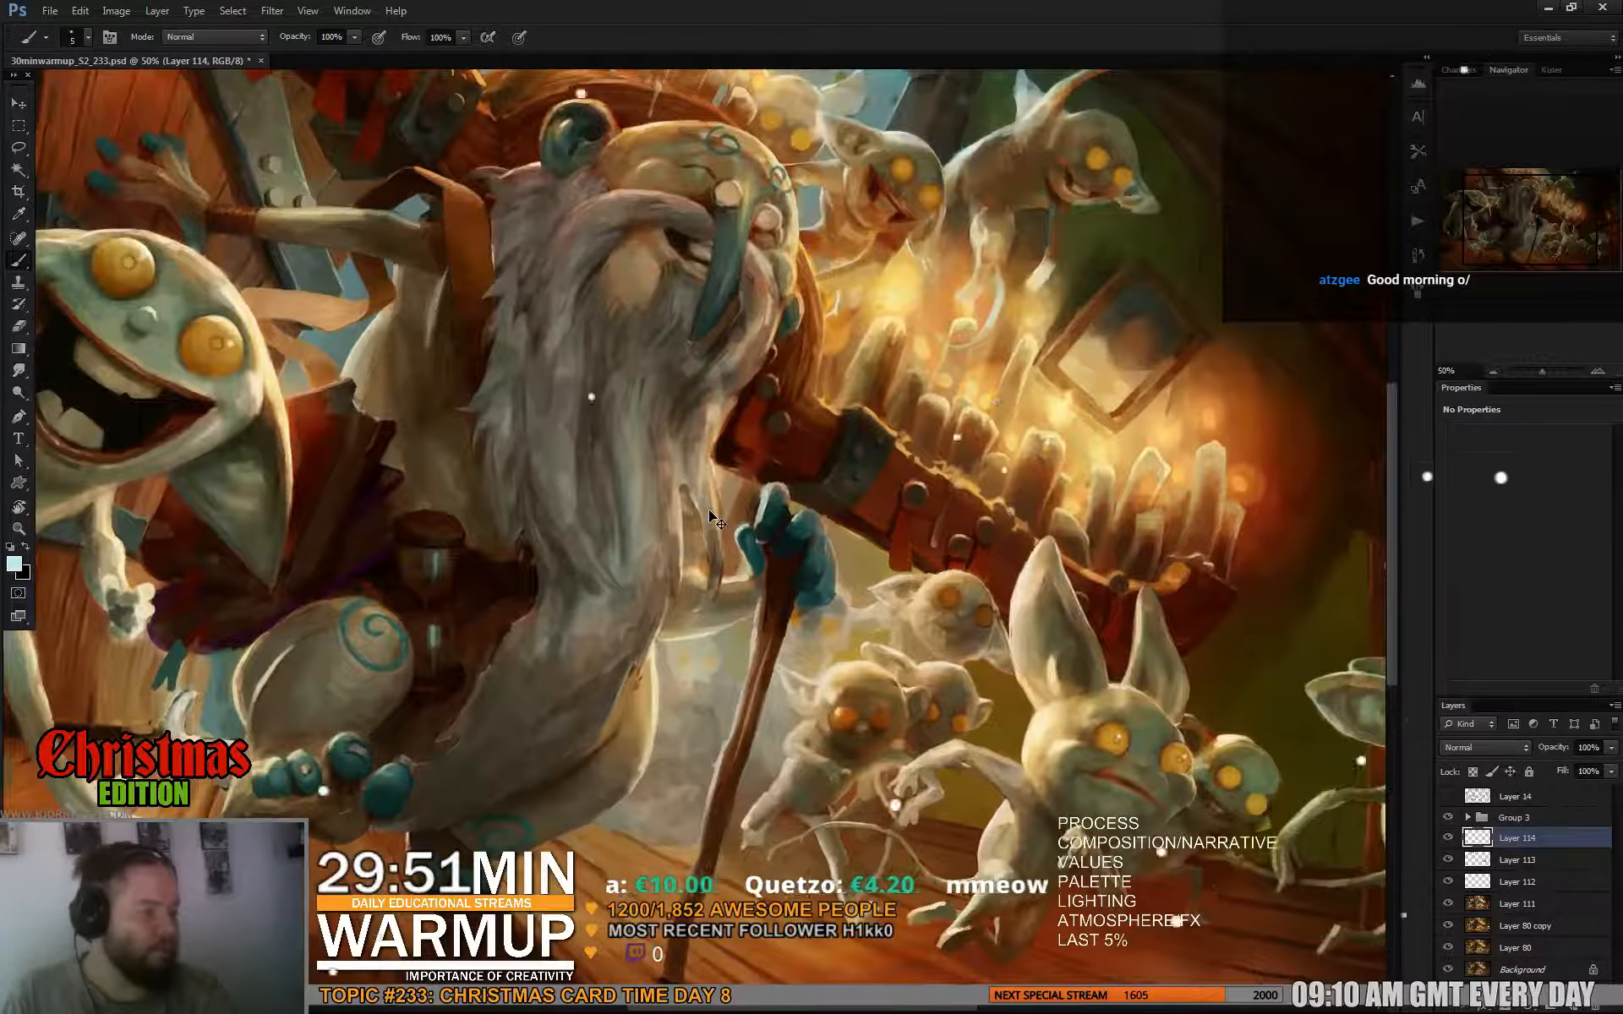
key(ctrl+plus)
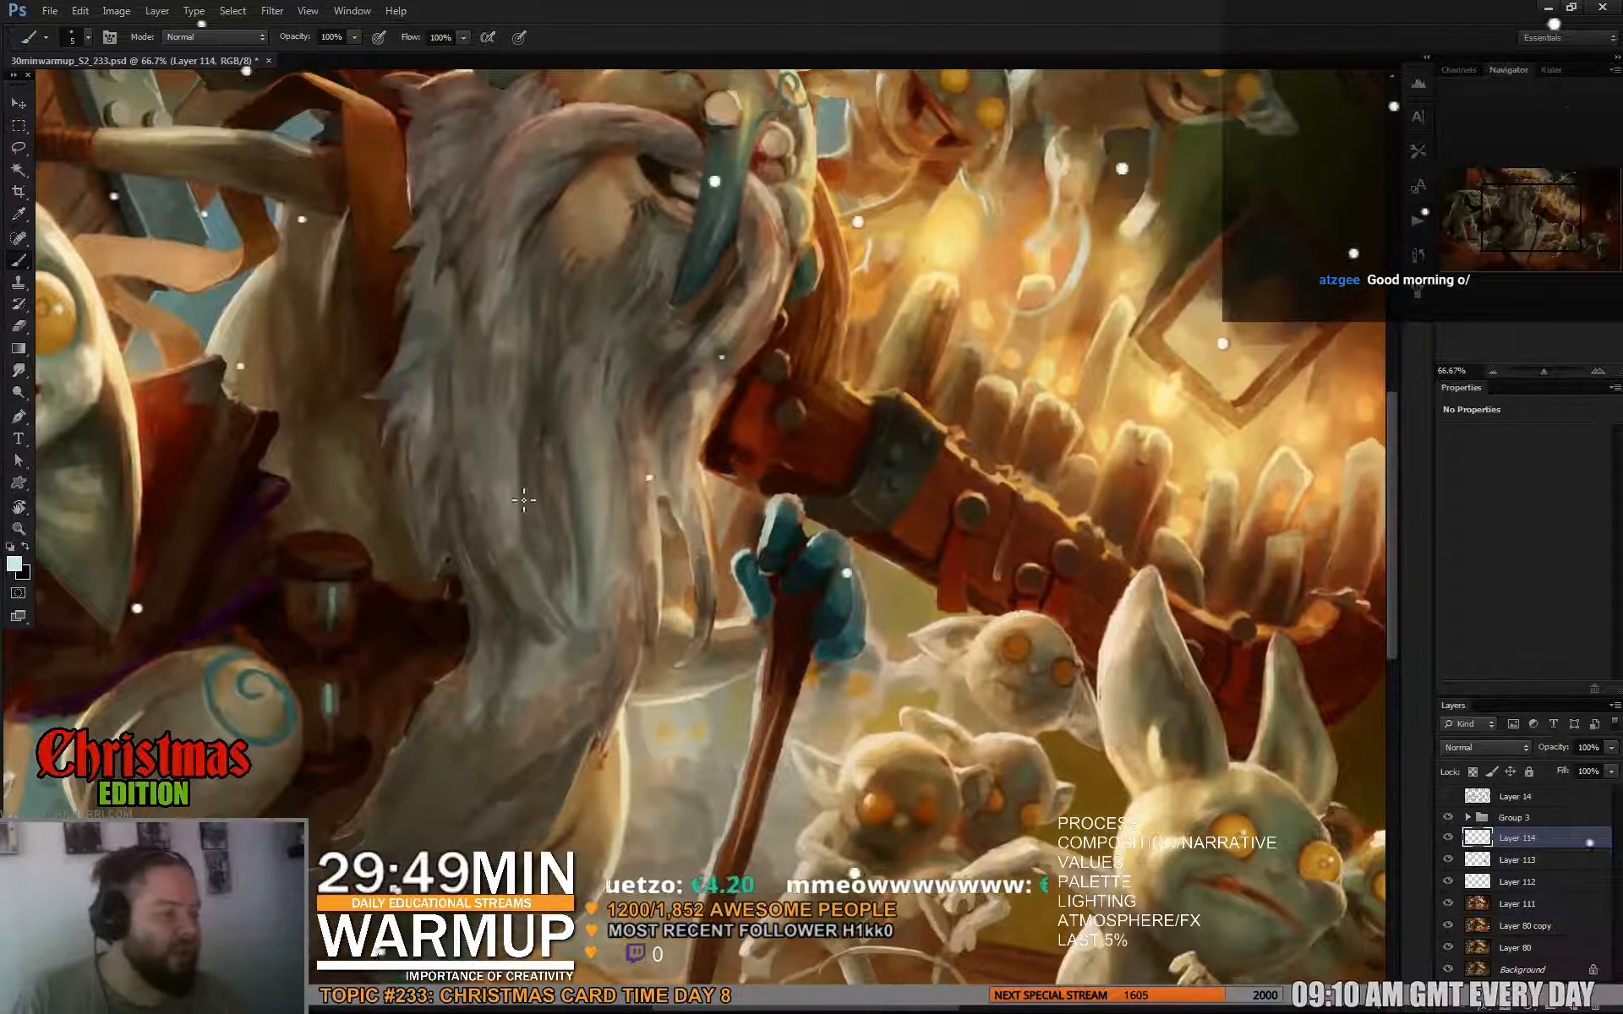
alt+click(479, 487)
right_click(509, 487)
click(554, 529)
click(477, 489)
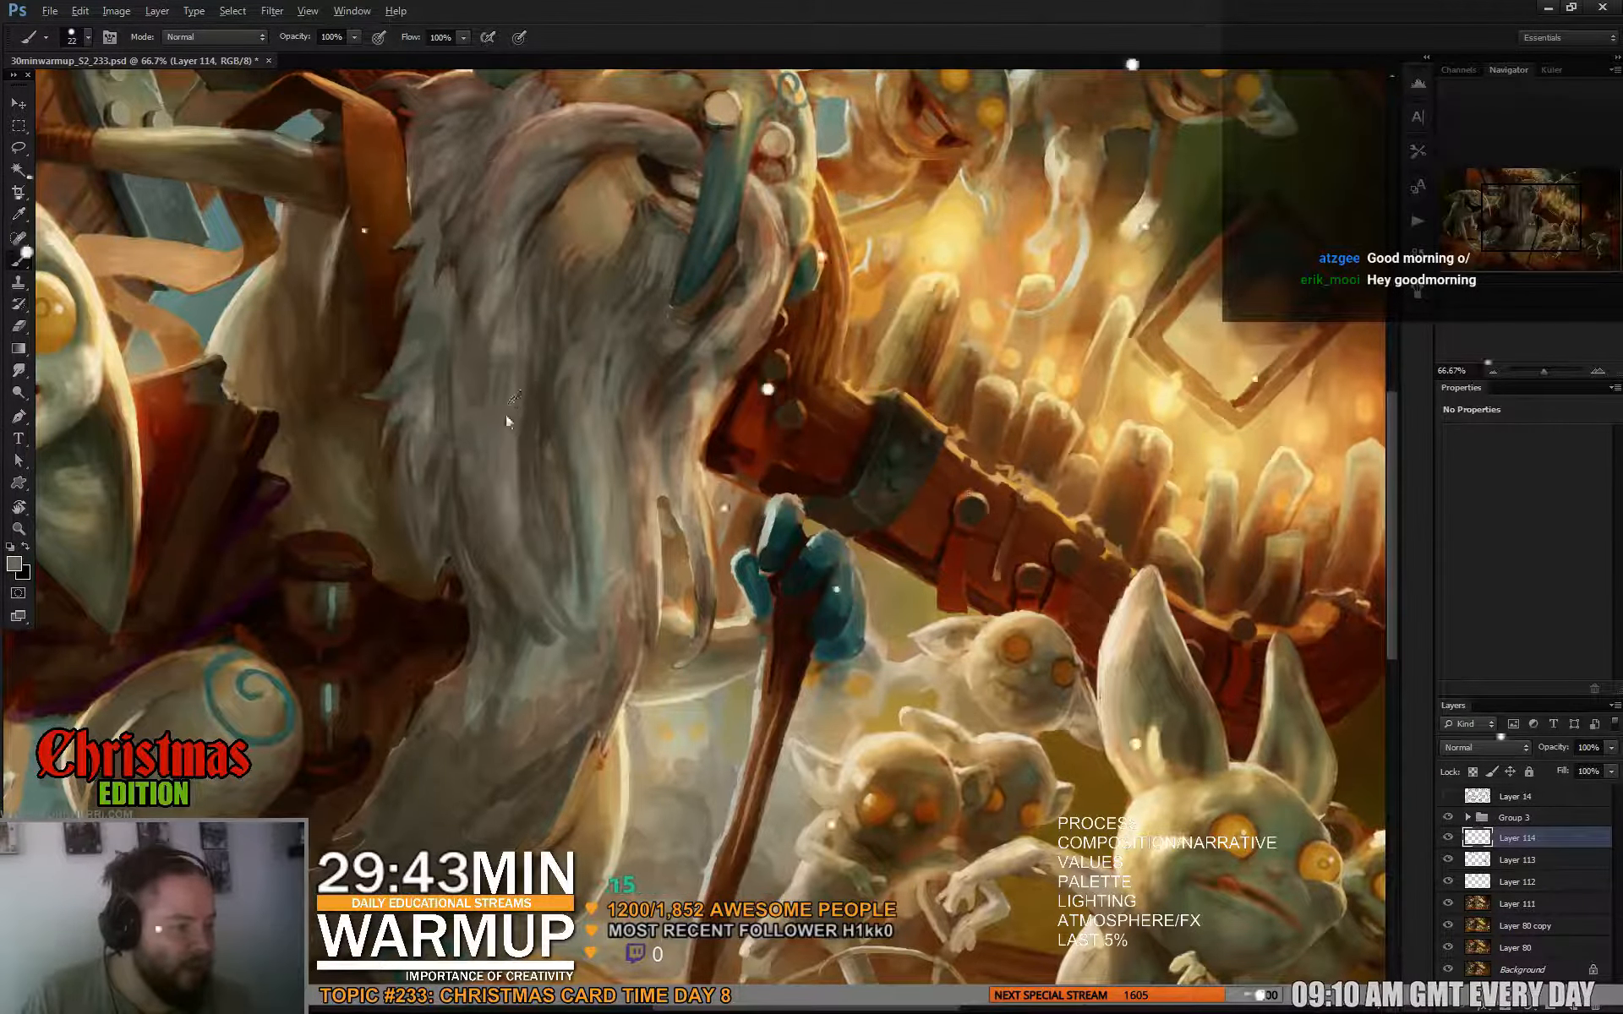
drag(521, 397, 471, 591)
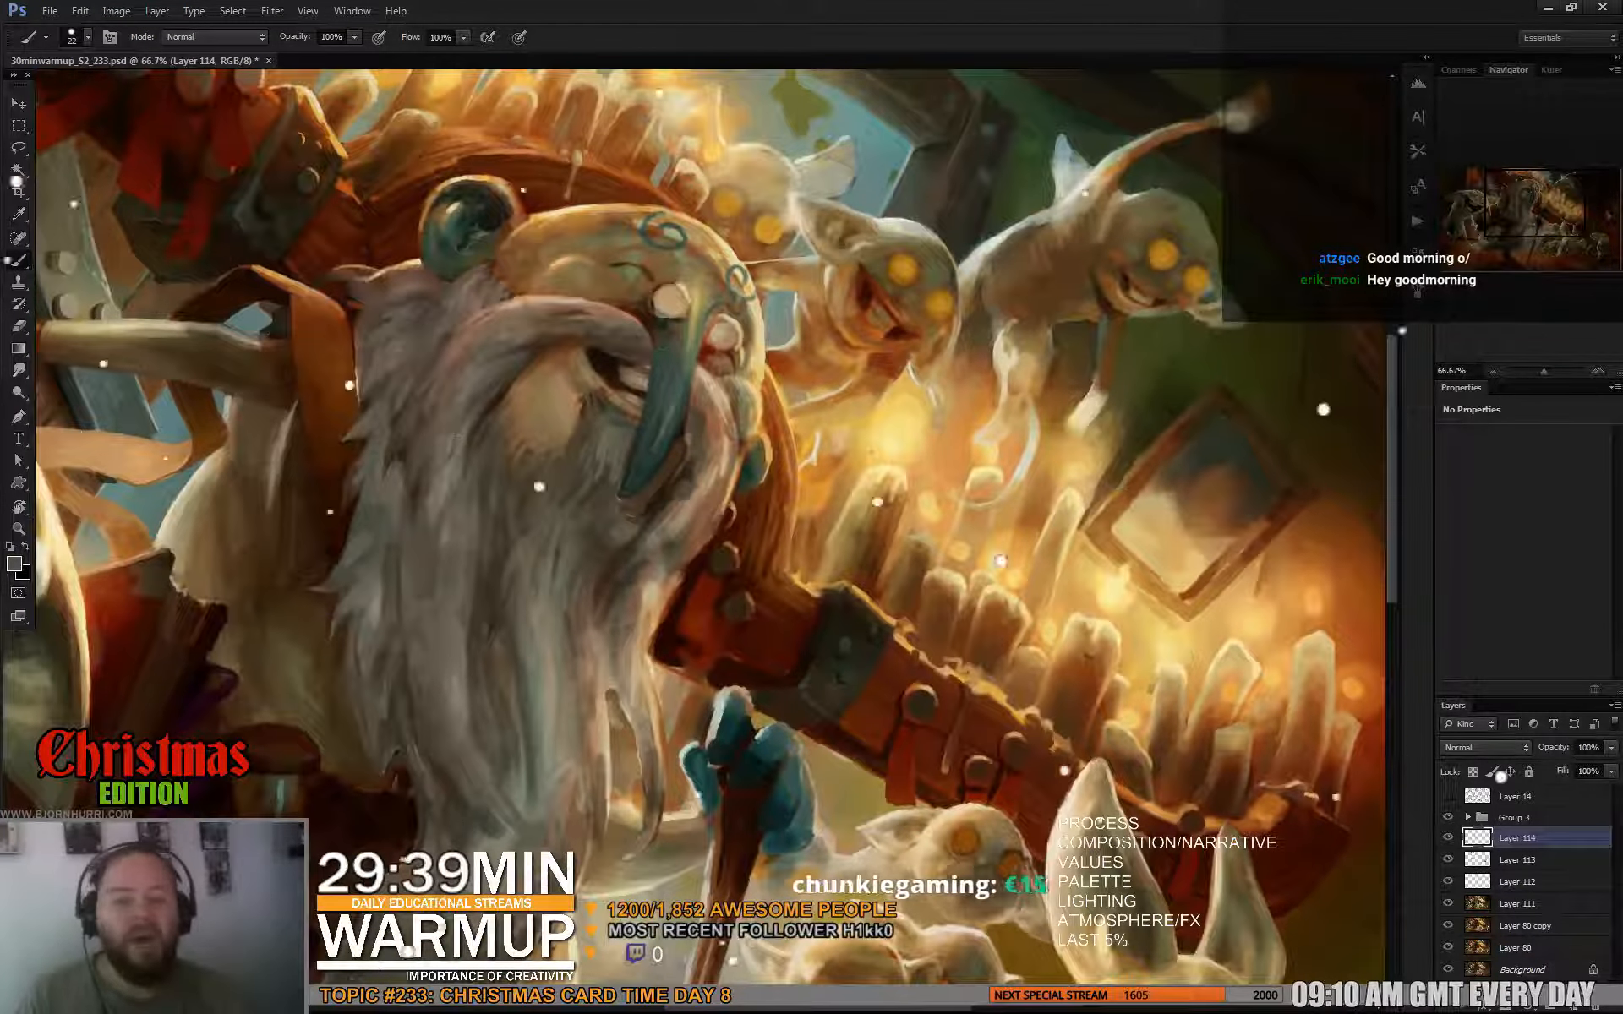
click(352, 11)
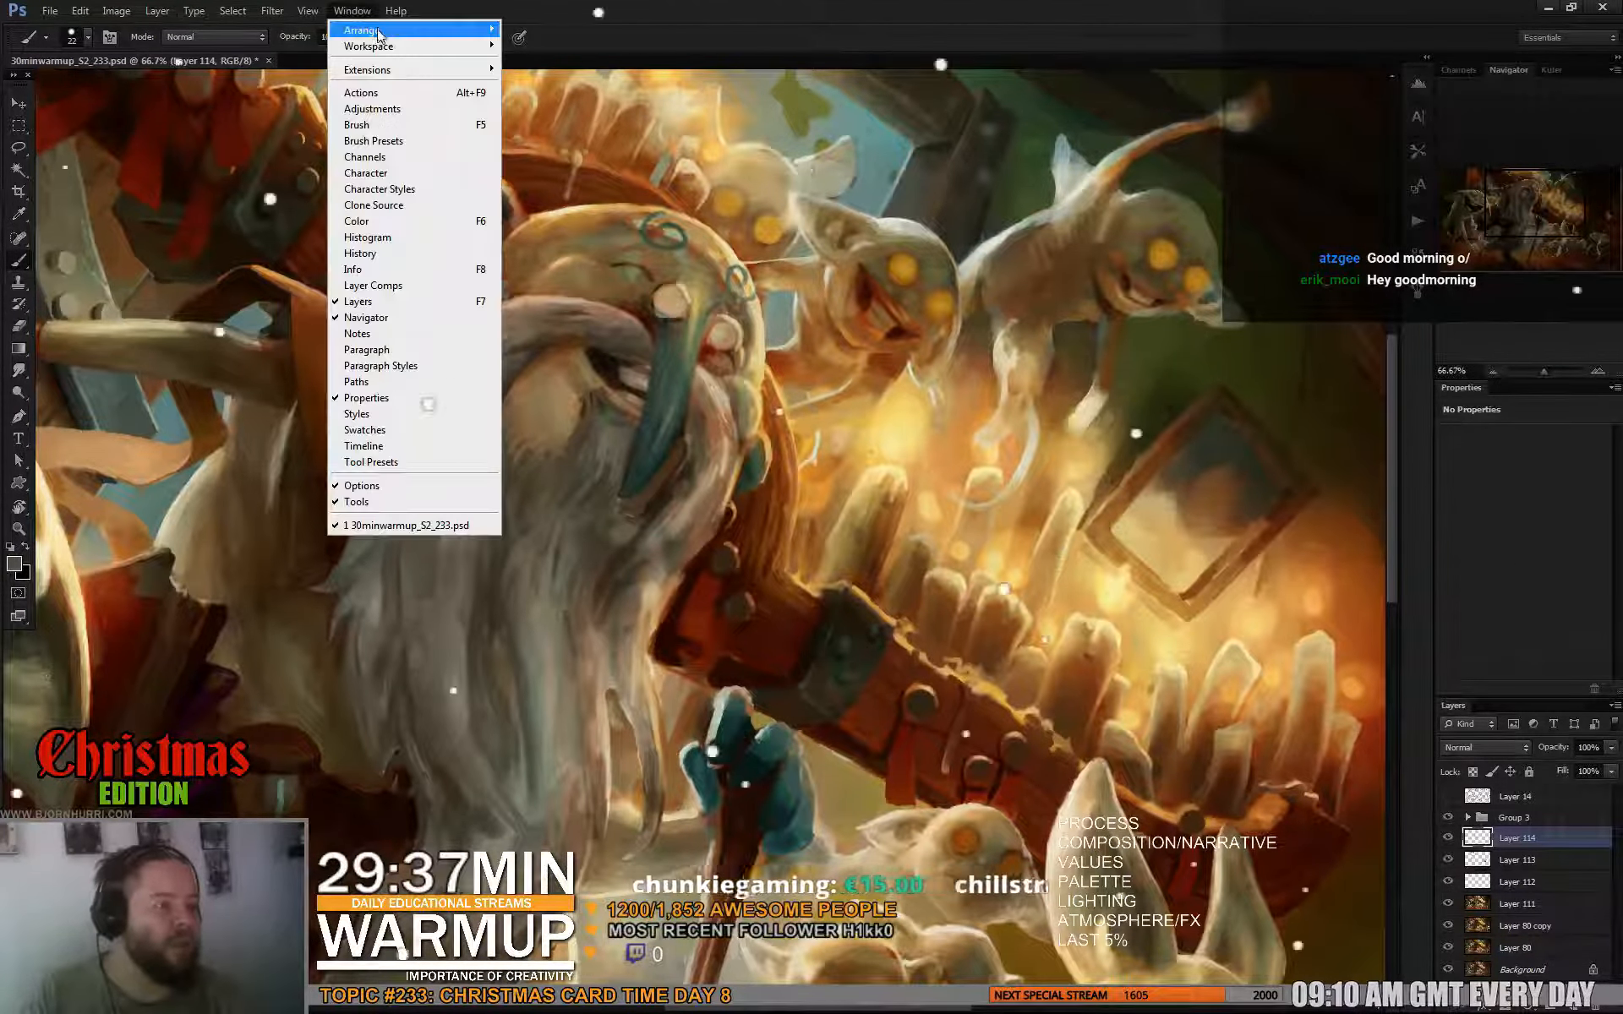
click(677, 54)
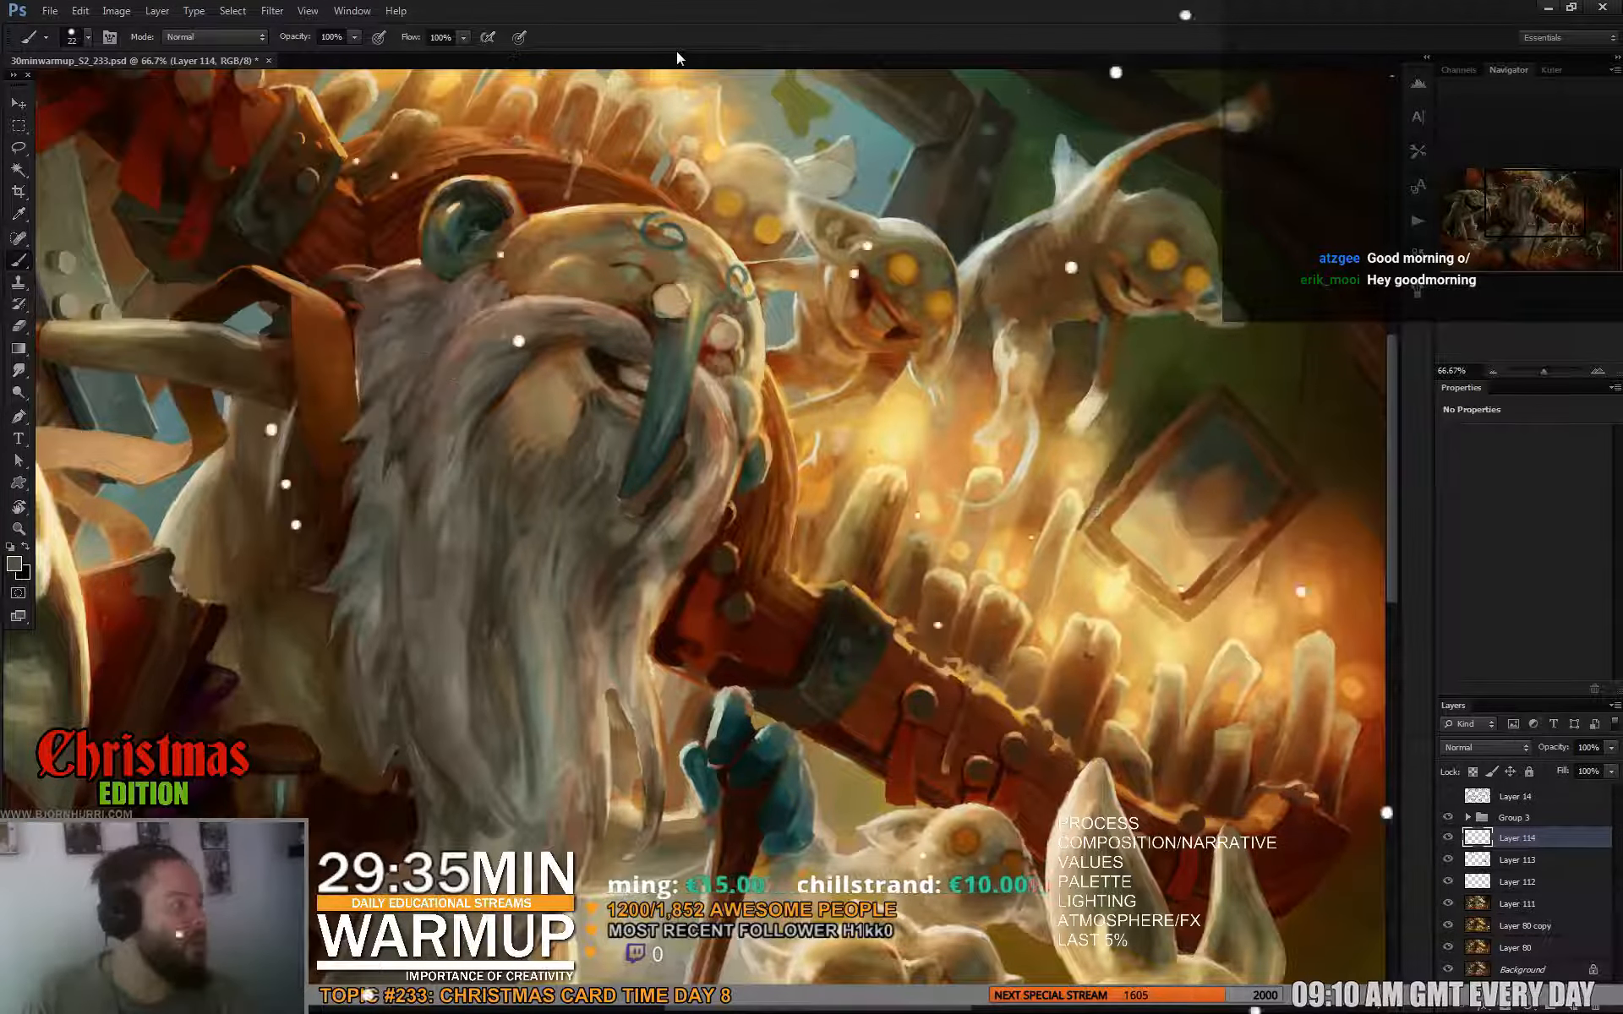
drag(868, 416, 906, 458)
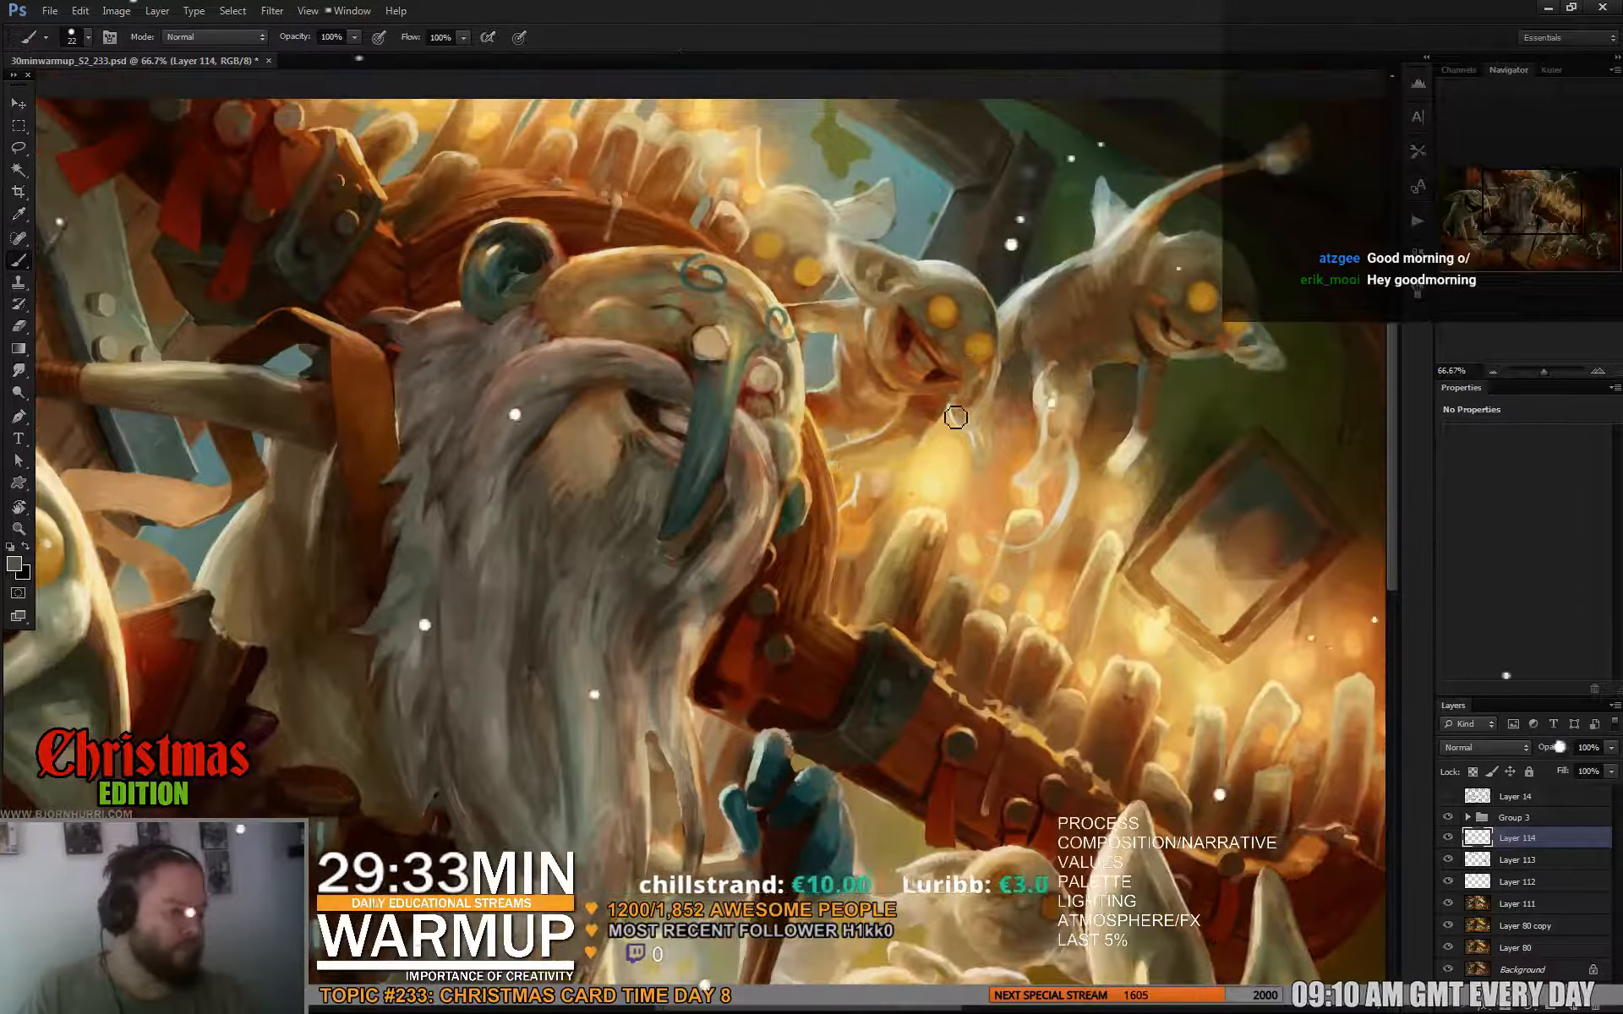
key(ctrl+minus)
key(ctrl+minus)
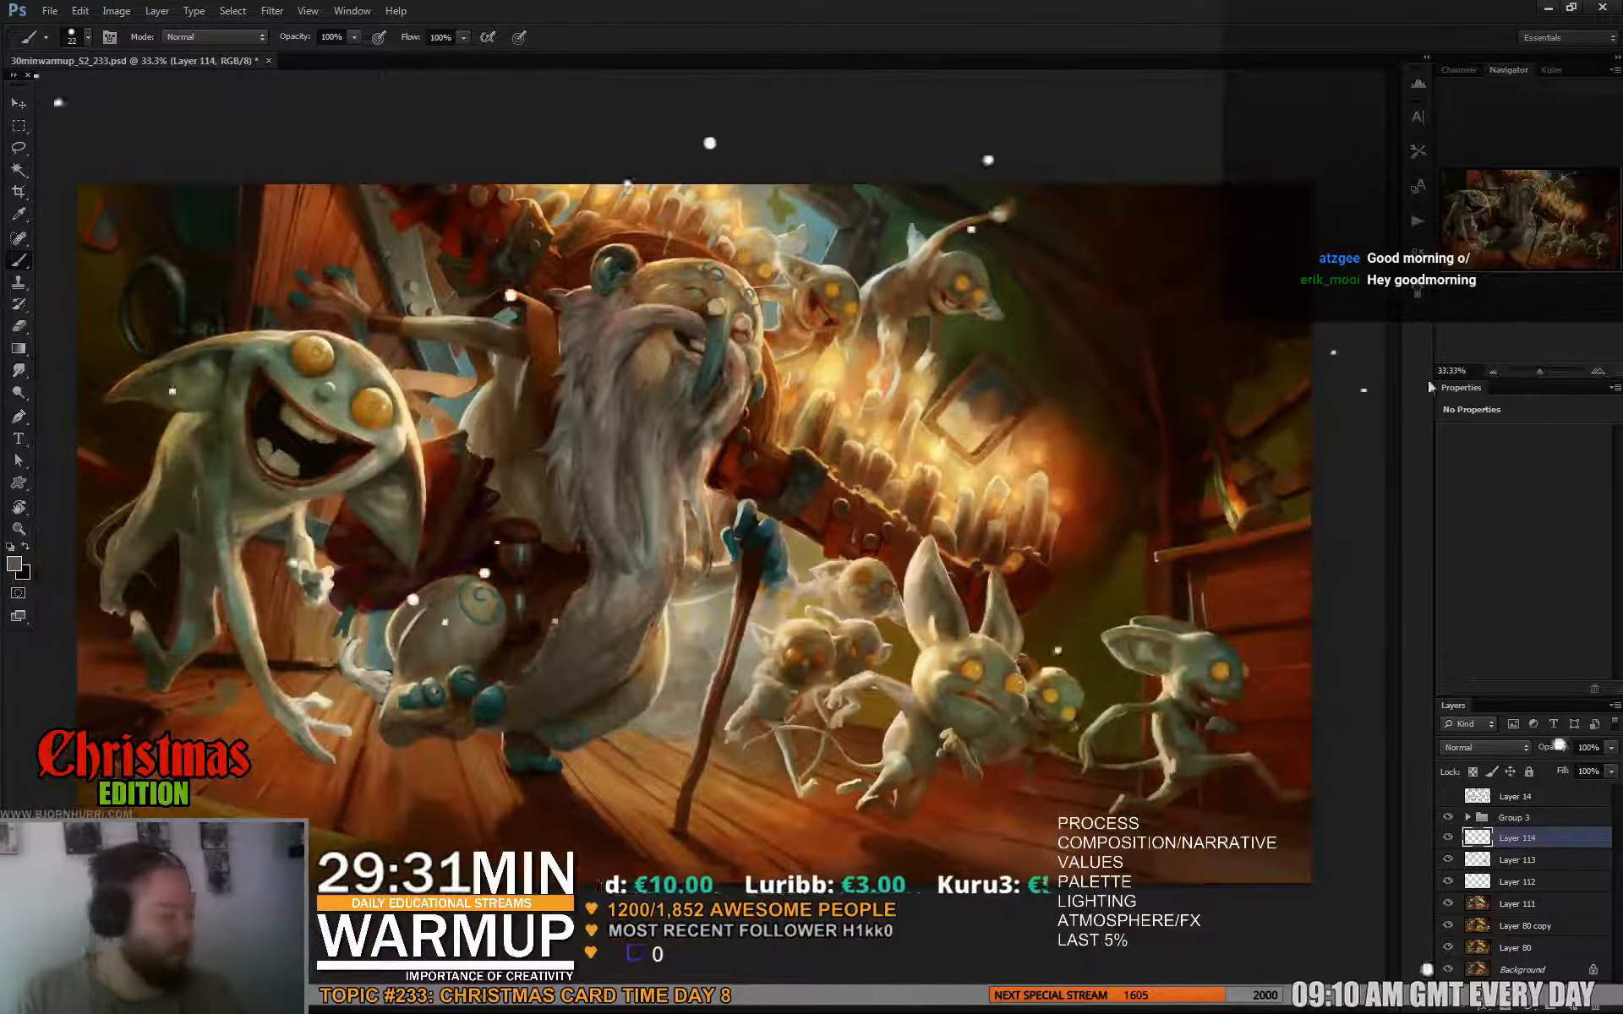
Add a new Color Dodge layer and start a warm glow on the bearded character's head with a 129 px brush in sampled orange.
key(ctrl+shift+alt+n)
click(1475, 749)
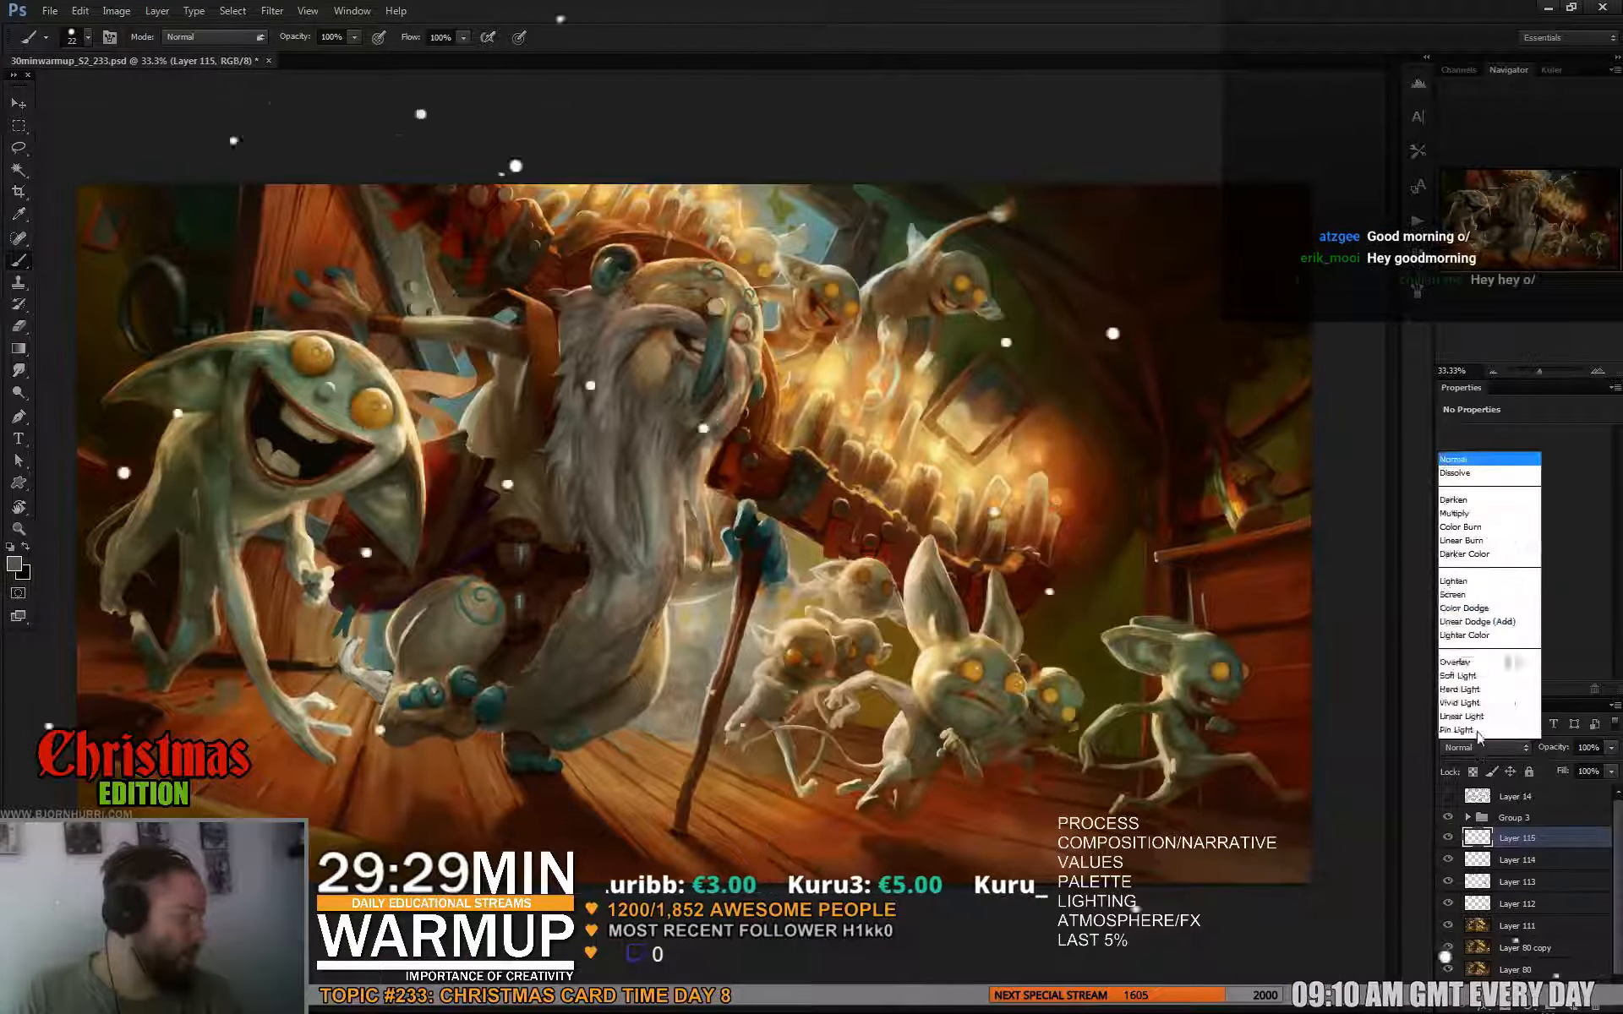
click(1505, 464)
right_click(845, 325)
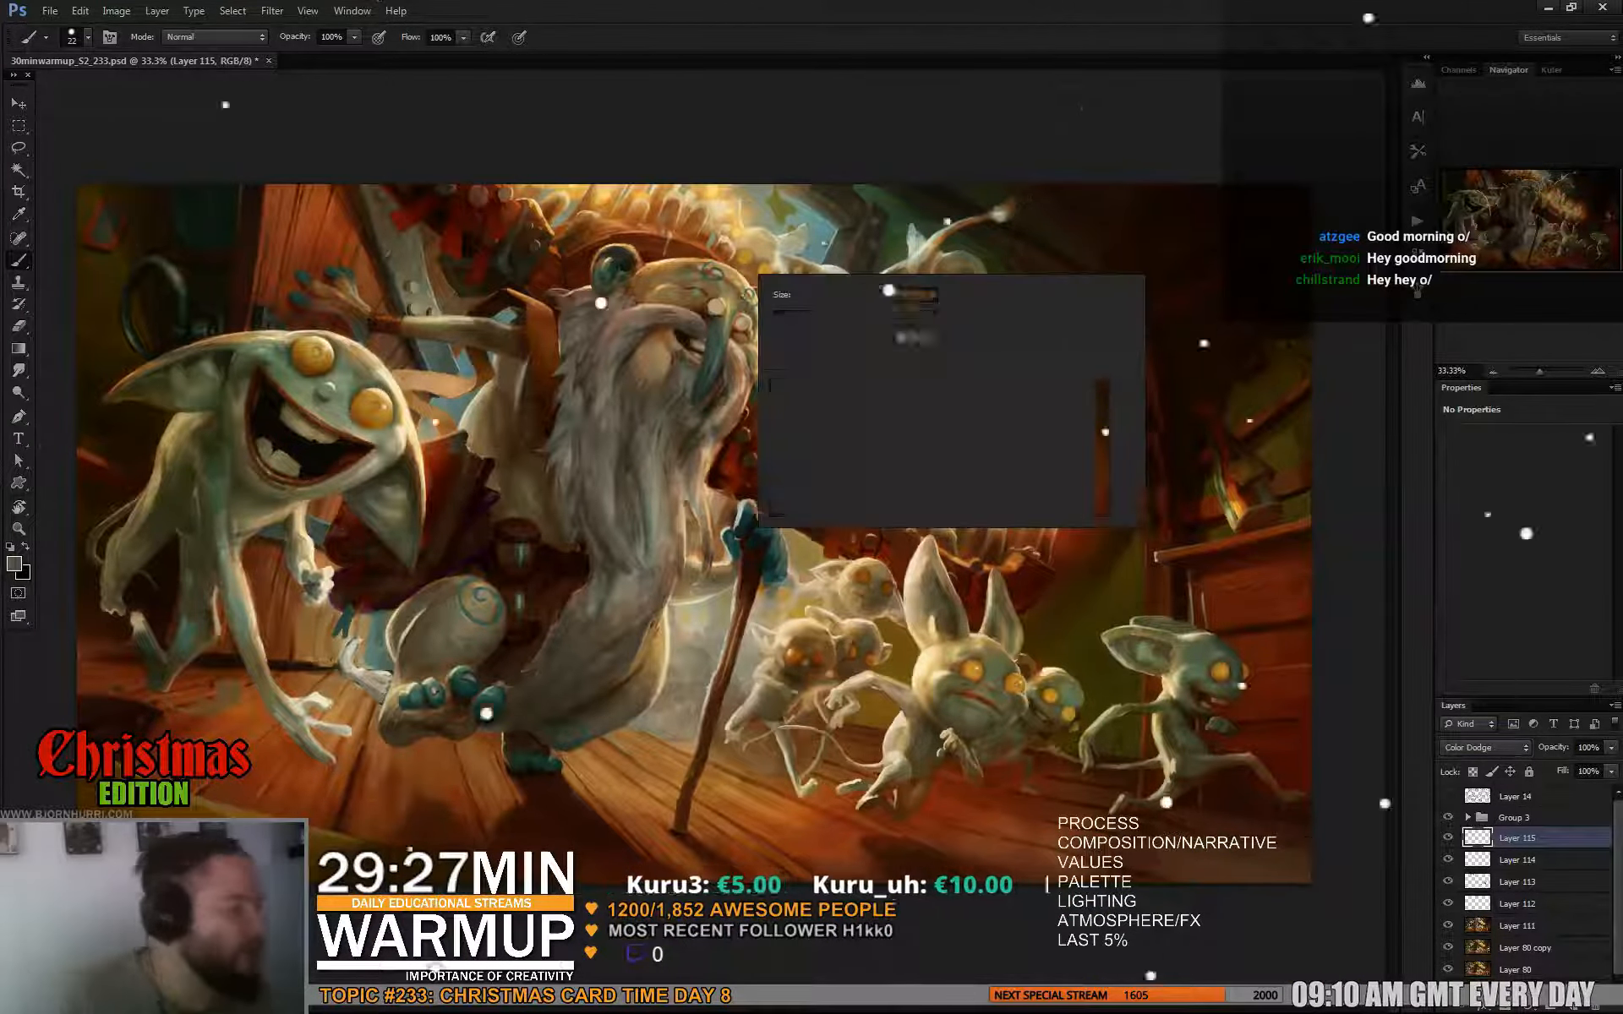
click(846, 391)
alt+click(644, 240)
alt+click(691, 243)
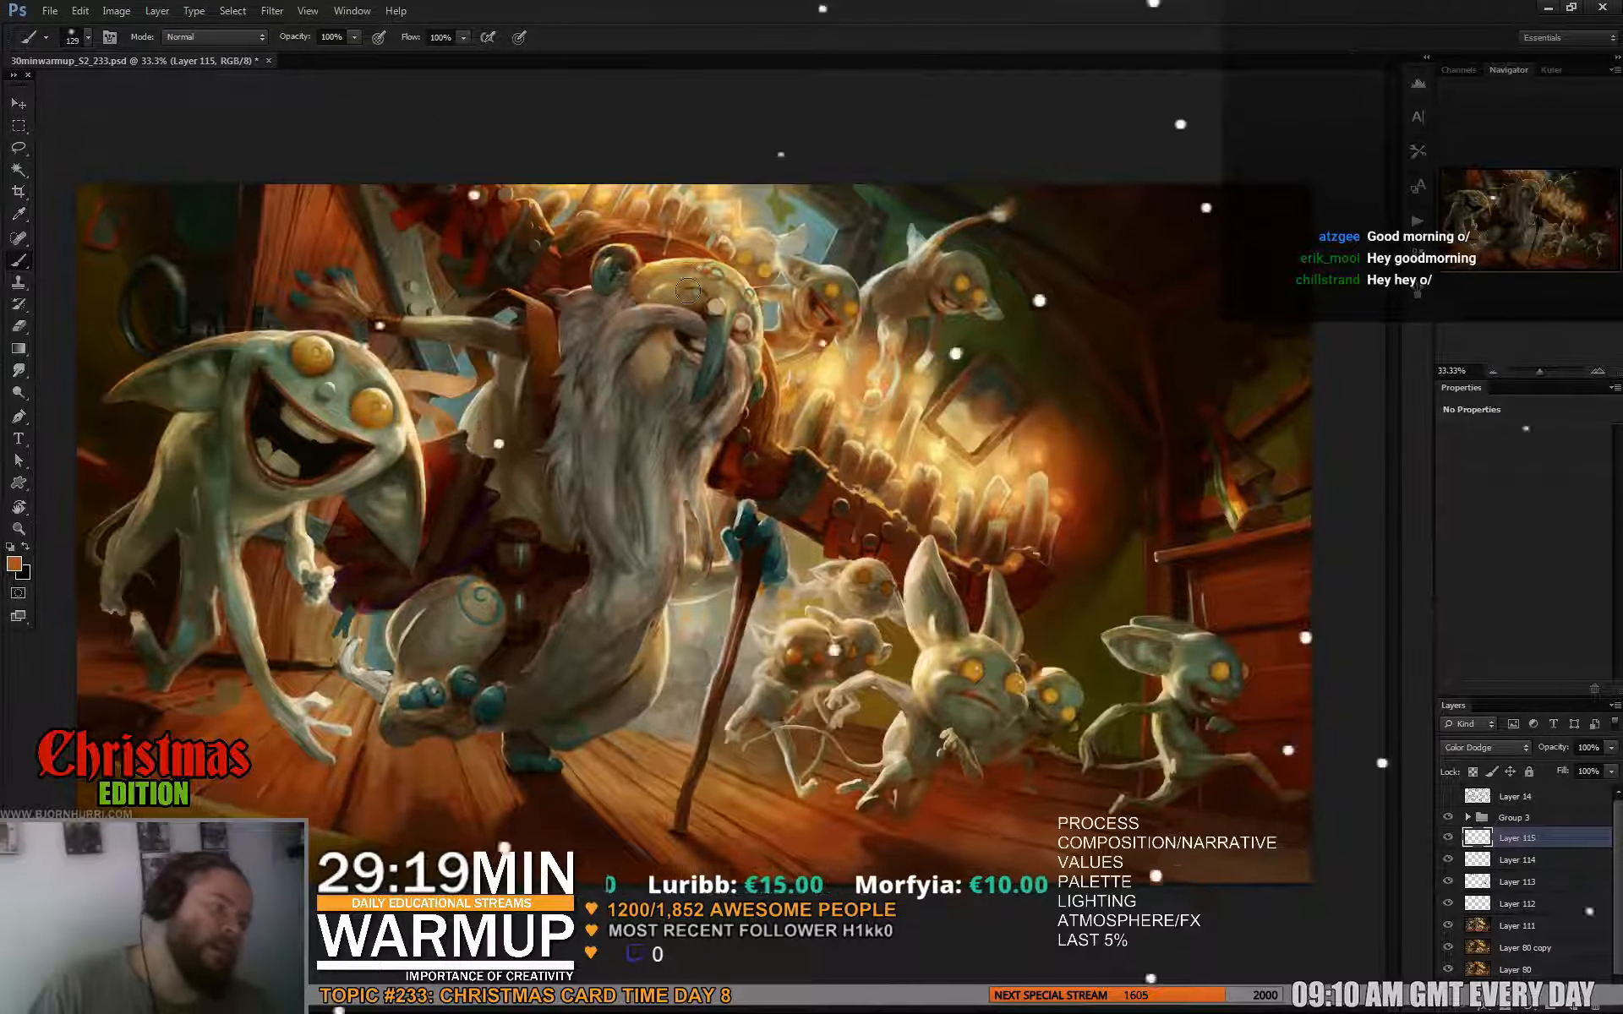
Set the brush size to 50 px and build up the orange glow on the bearded character's head.
right_click(732, 272)
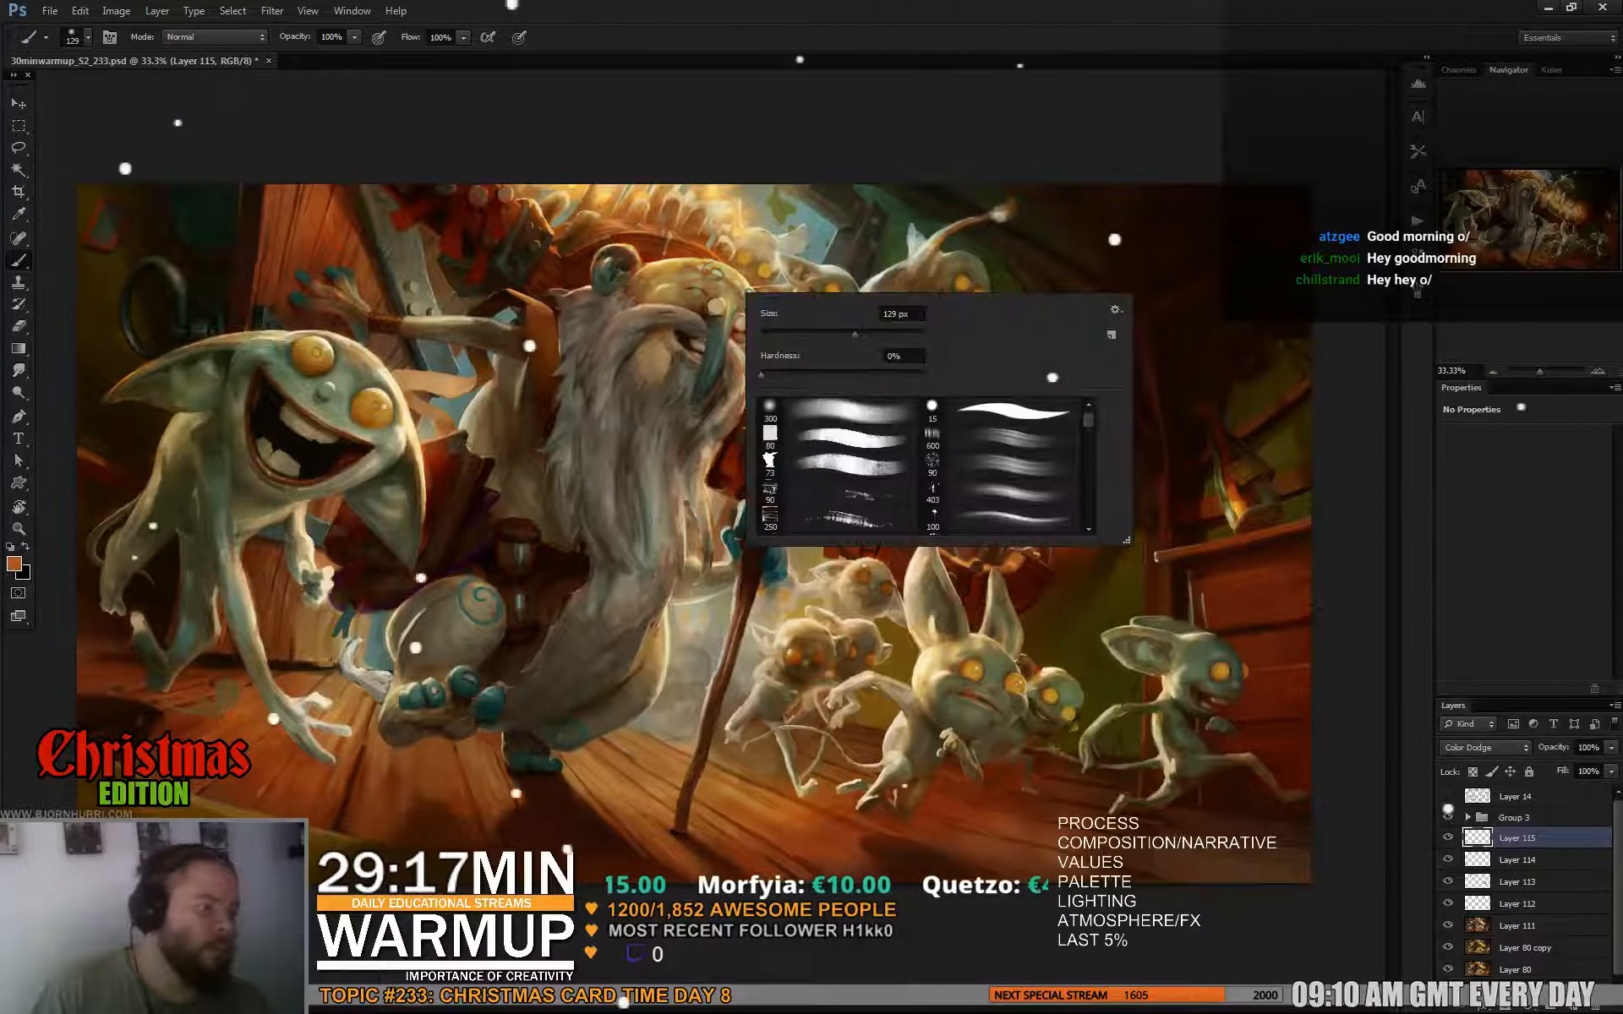
key(Tab)
text(50)
key(Return)
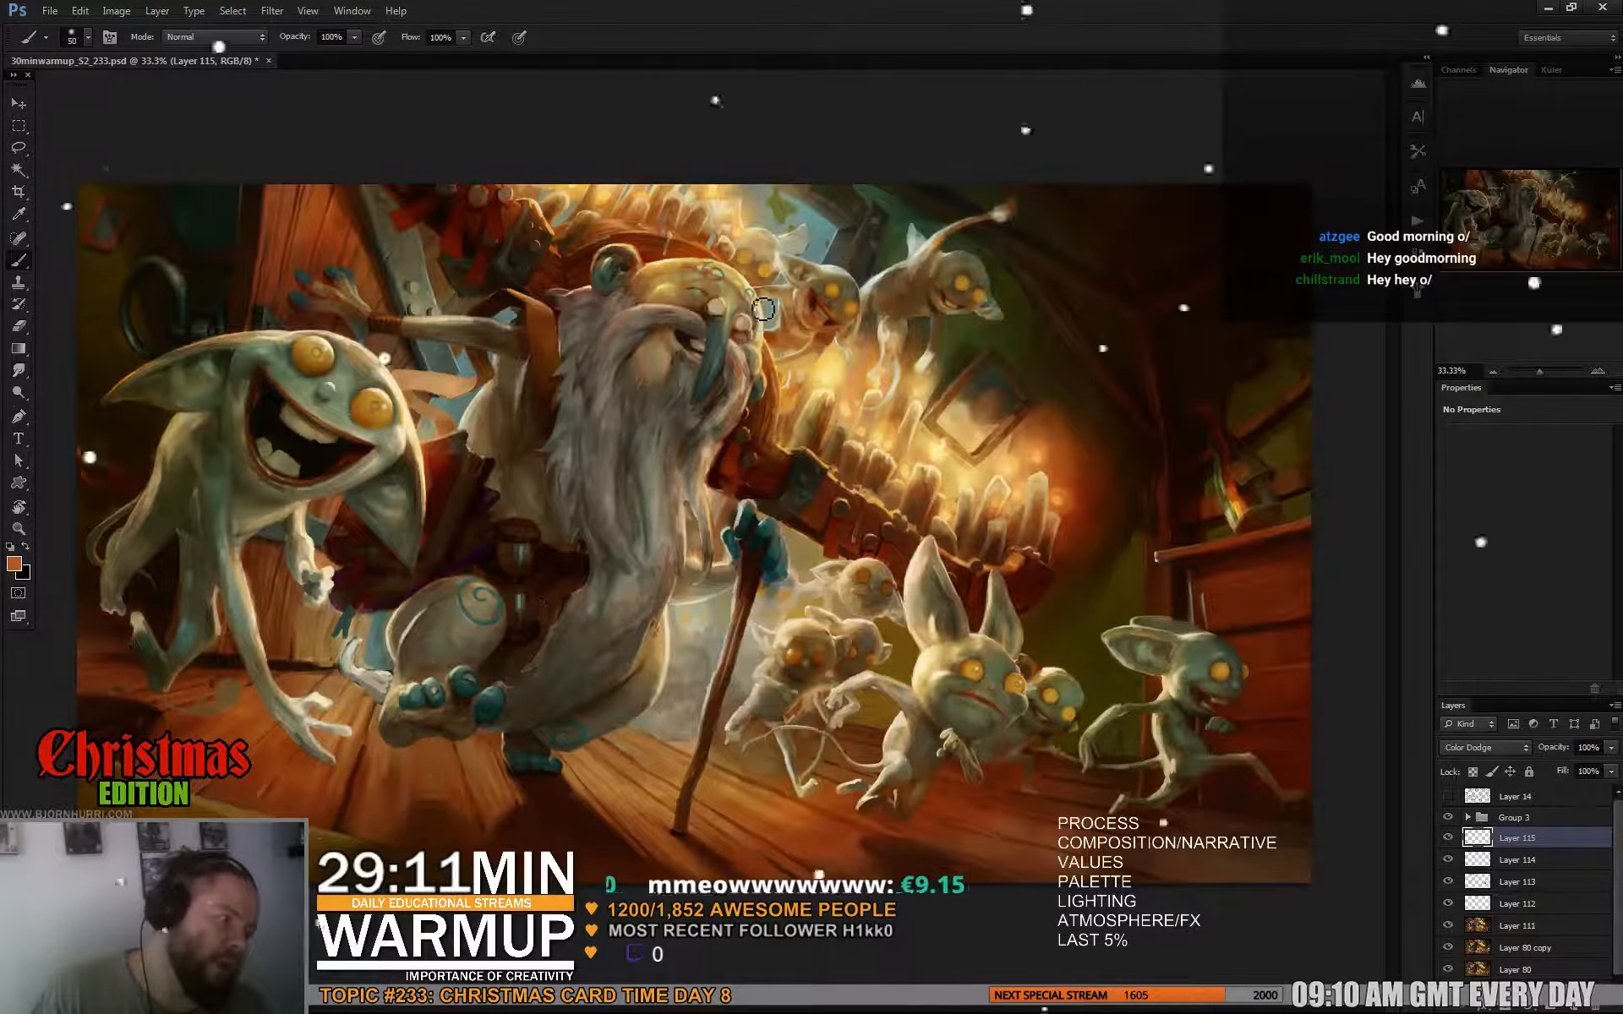
Set the brush size to 23 px, paint smaller glow accents on the head and trim them with the Eraser.
right_click(804, 289)
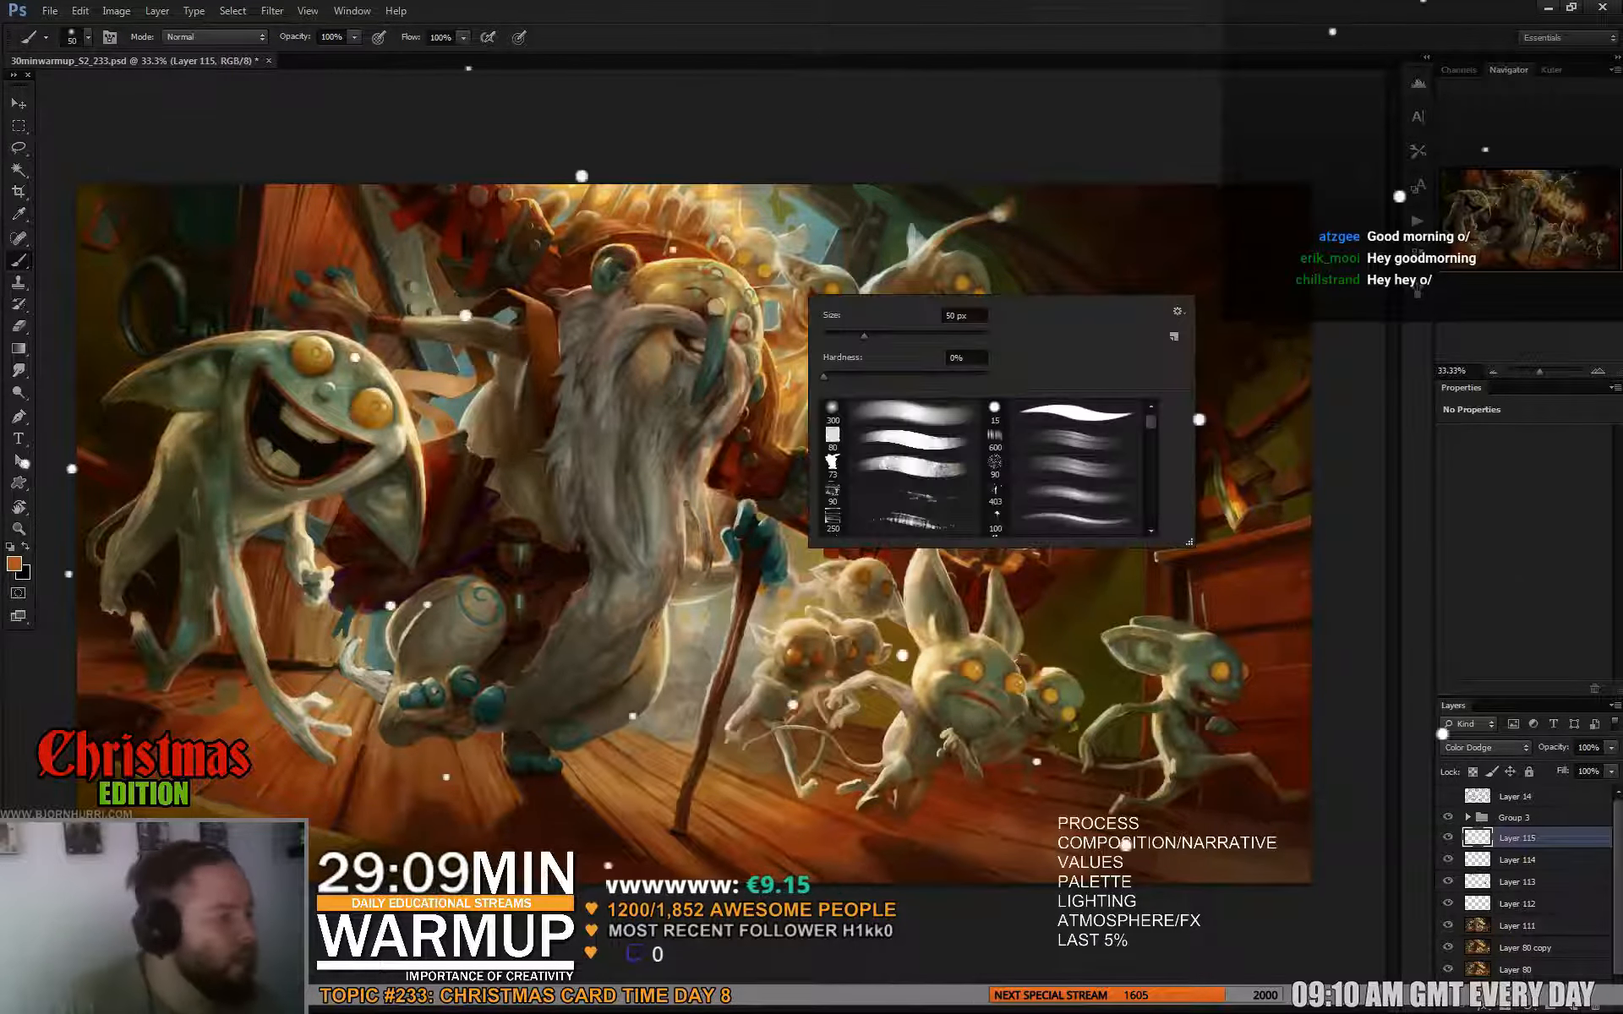
key(Tab)
text(23)
key(Return)
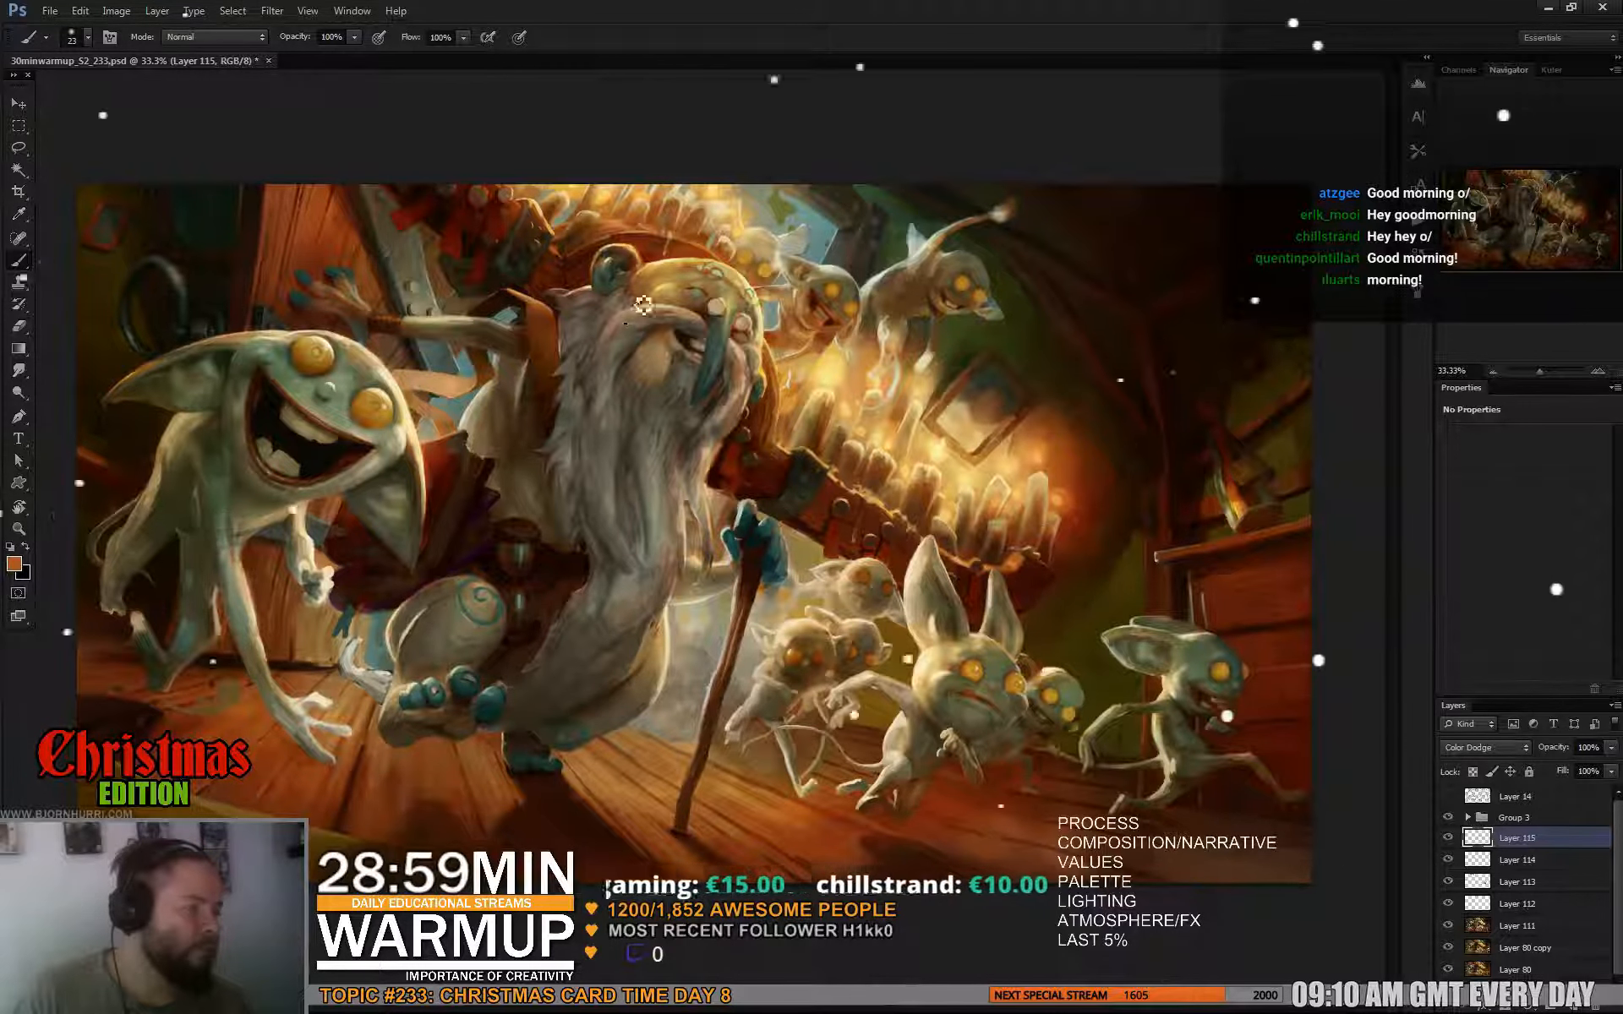
key(e)
key(b)
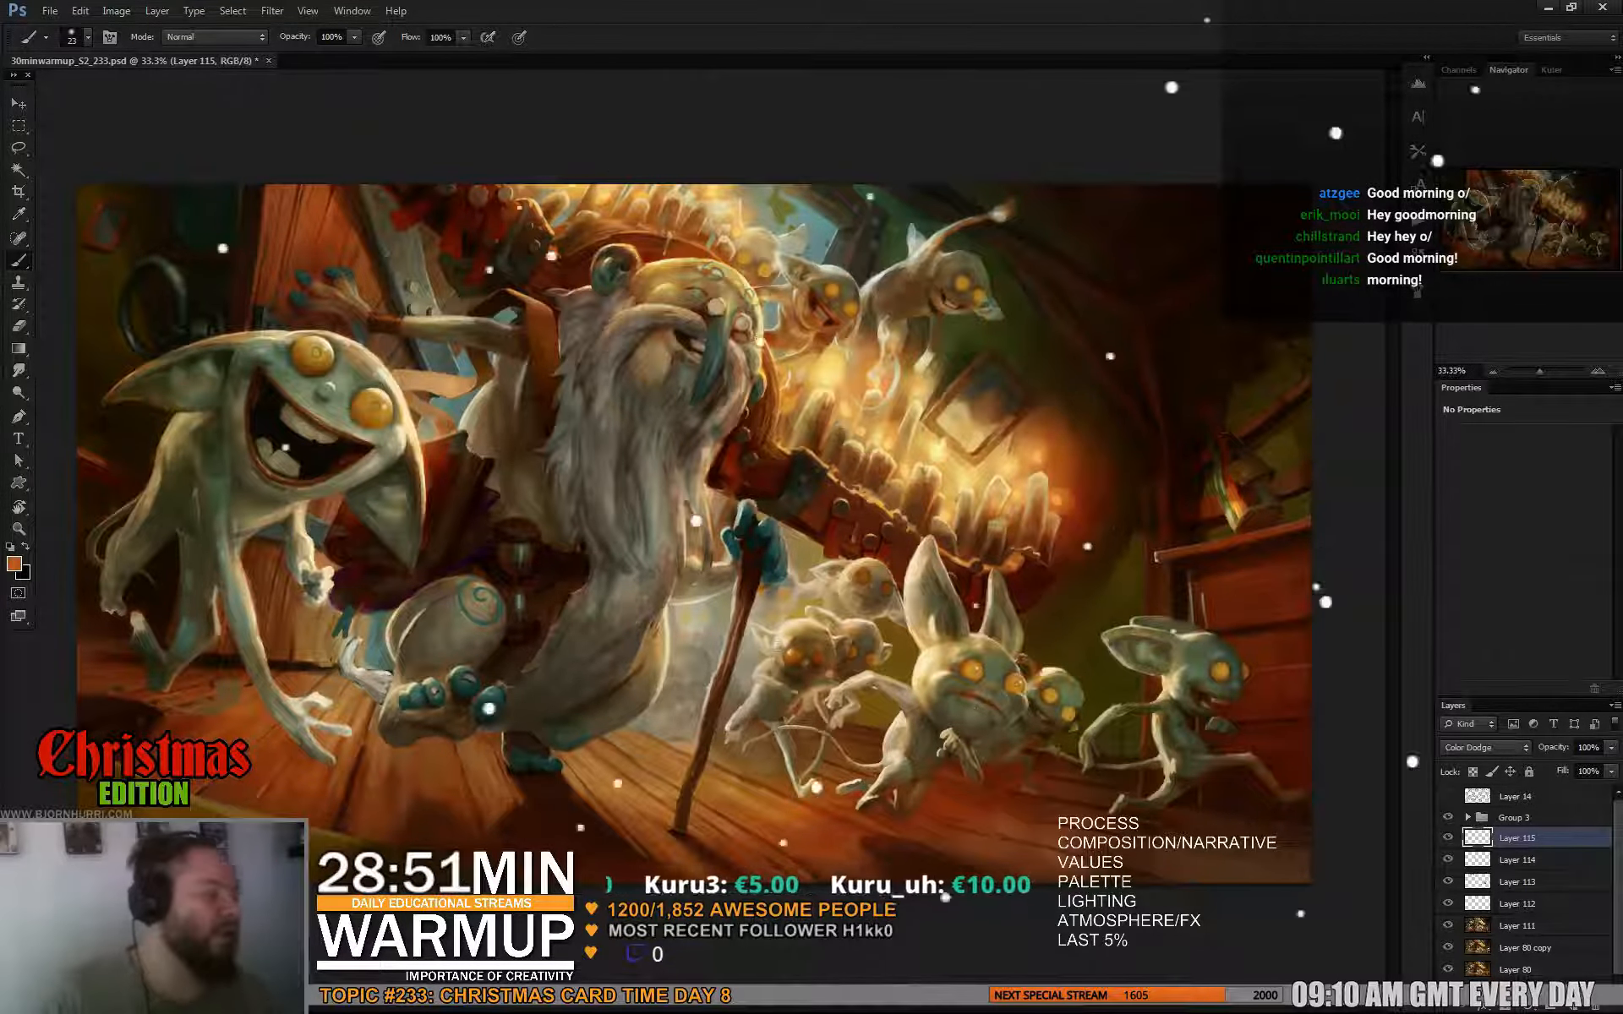
Set the brush size to 10 px and add fine orange glow details to the bearded character's face.
right_click(763, 329)
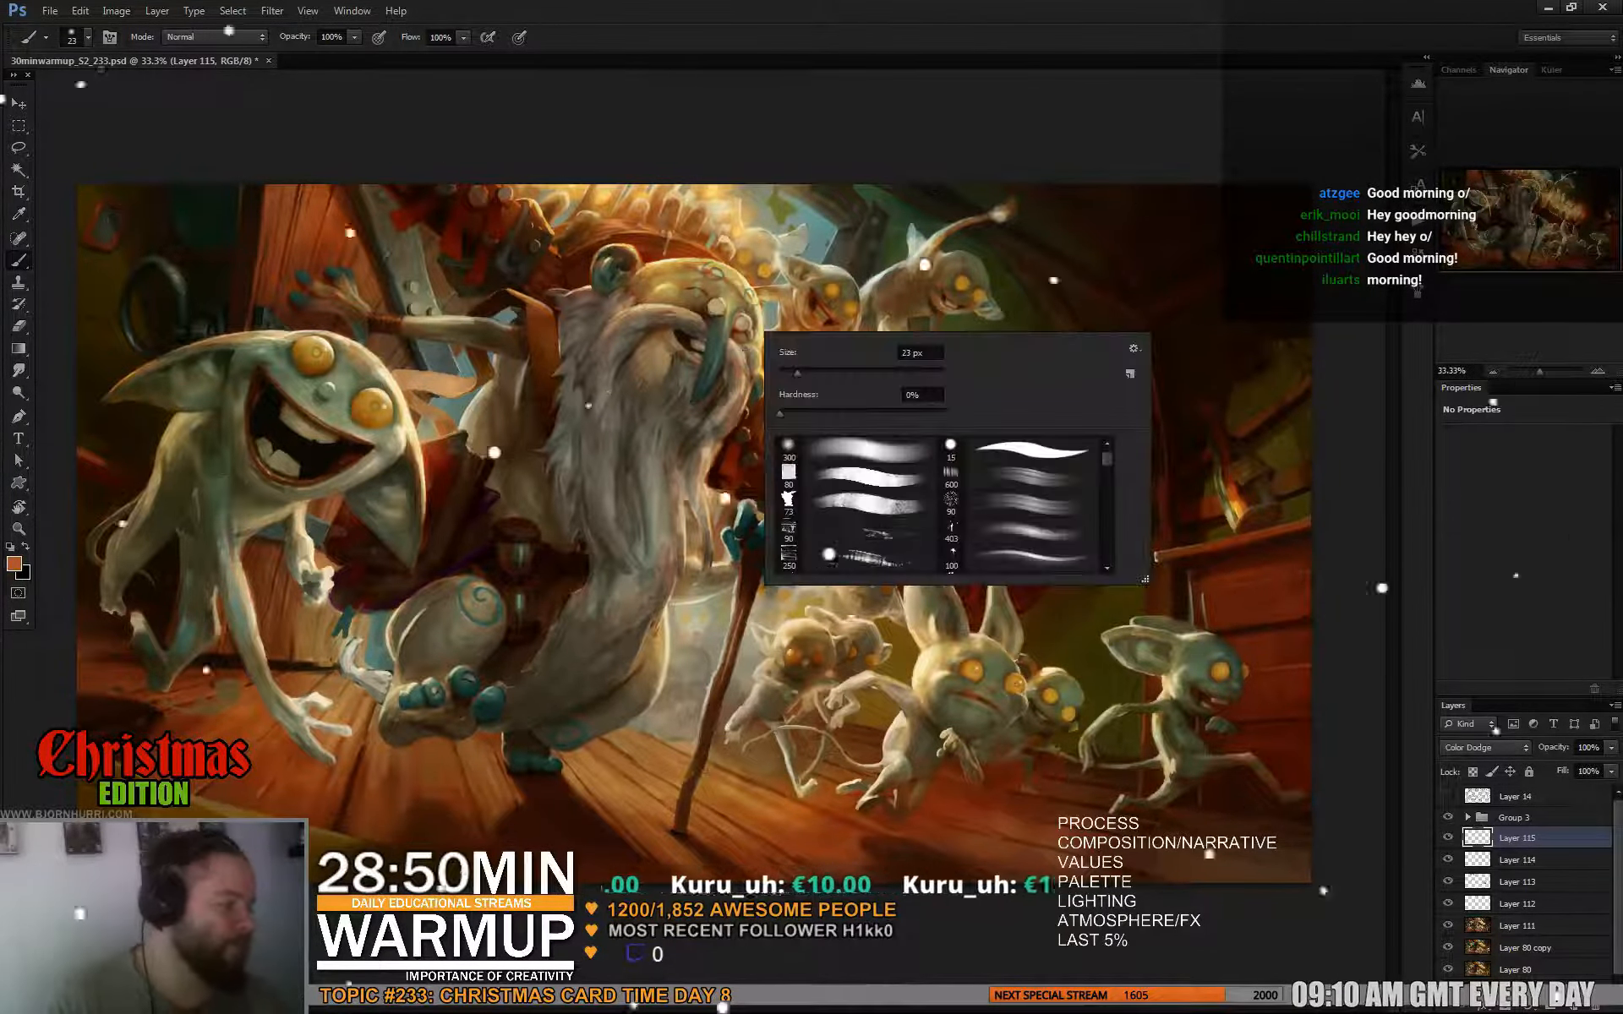
click(787, 371)
key(Return)
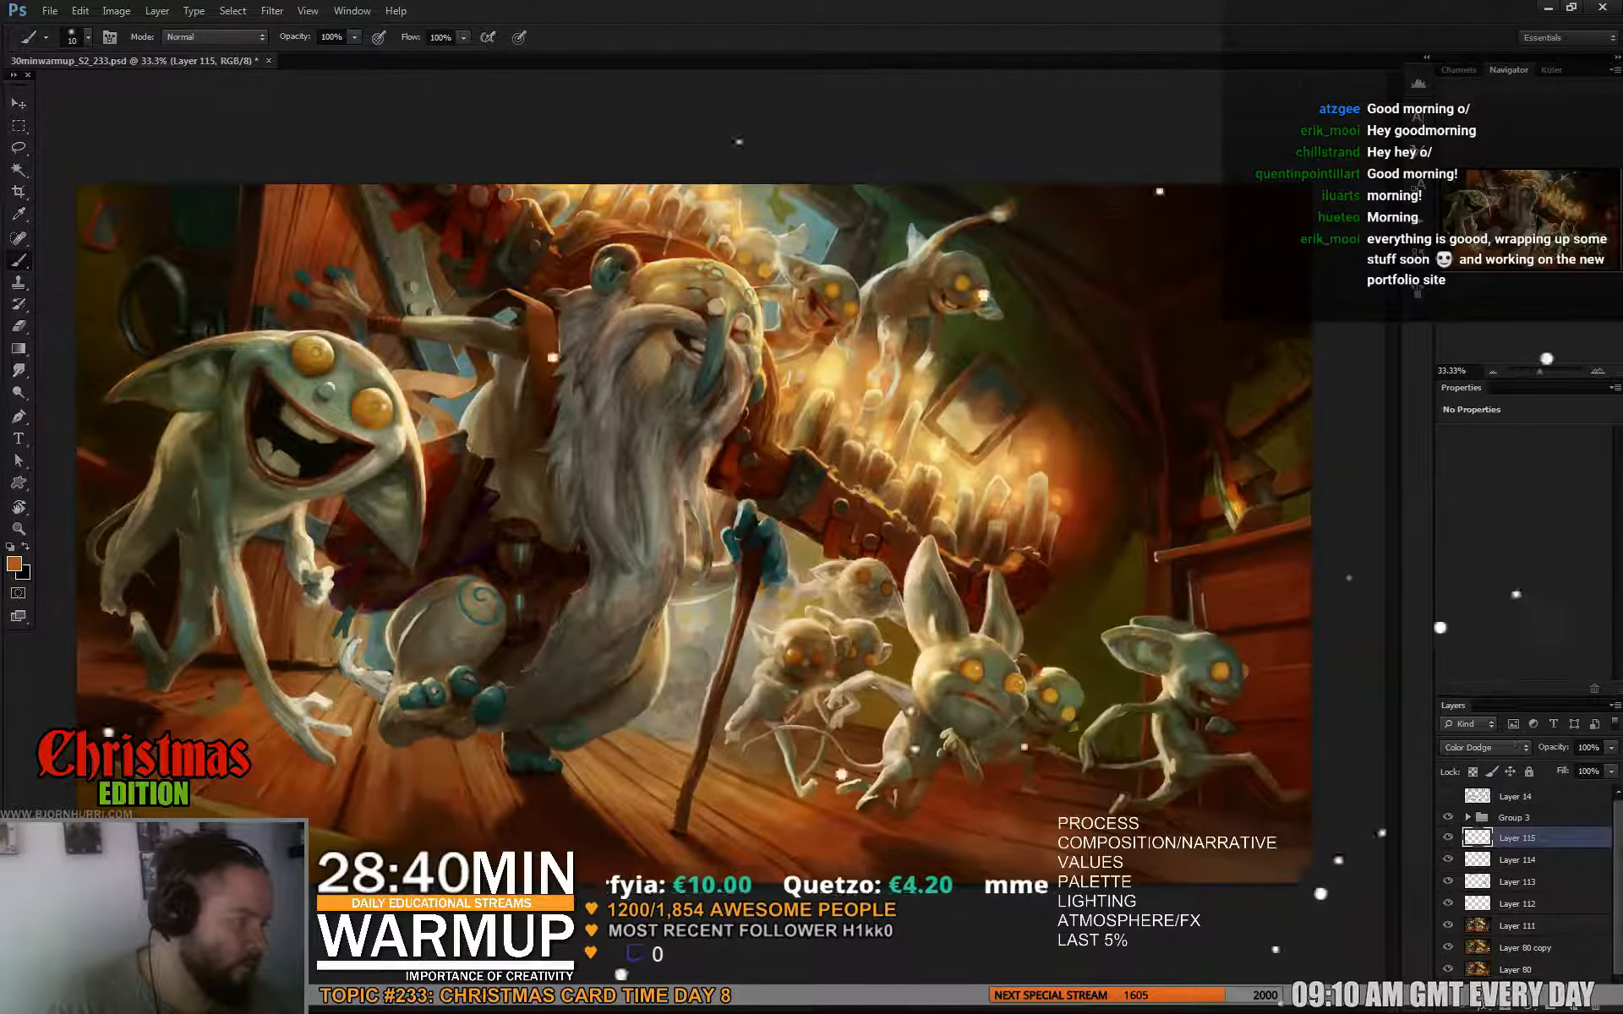
Set the Eraser size to 29 px and clean up the glow on the bearded character's forehead.
key(e)
right_click(821, 301)
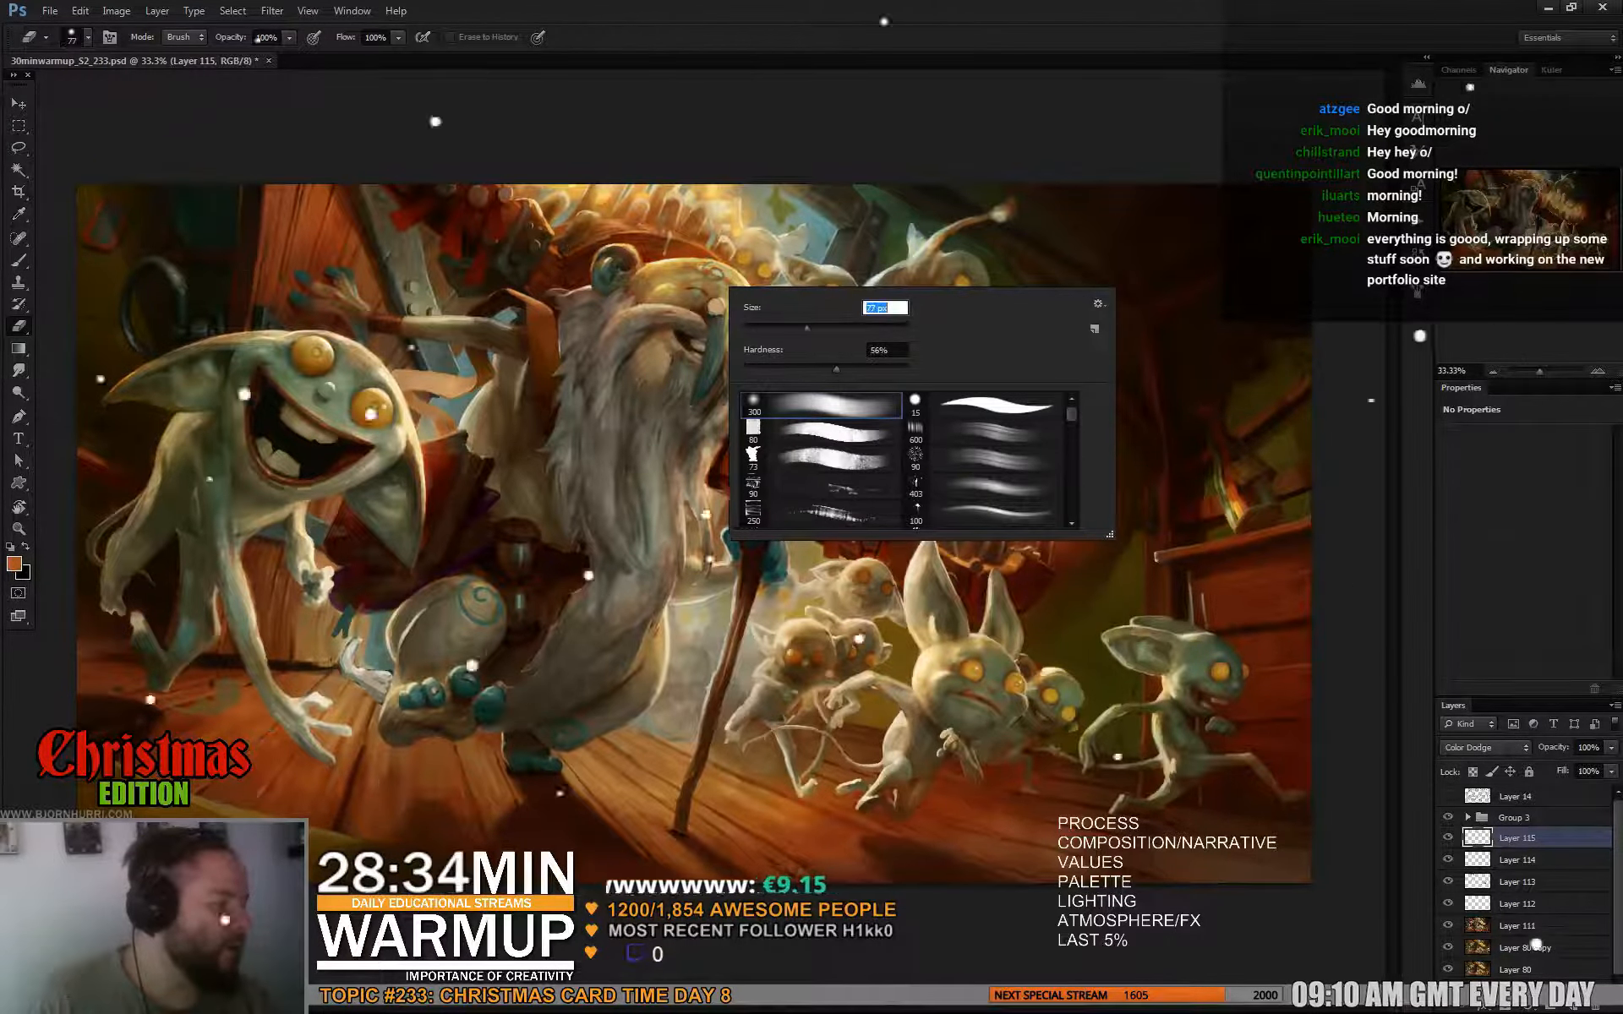
click(699, 289)
right_click(719, 289)
drag(826, 327, 803, 327)
click(708, 292)
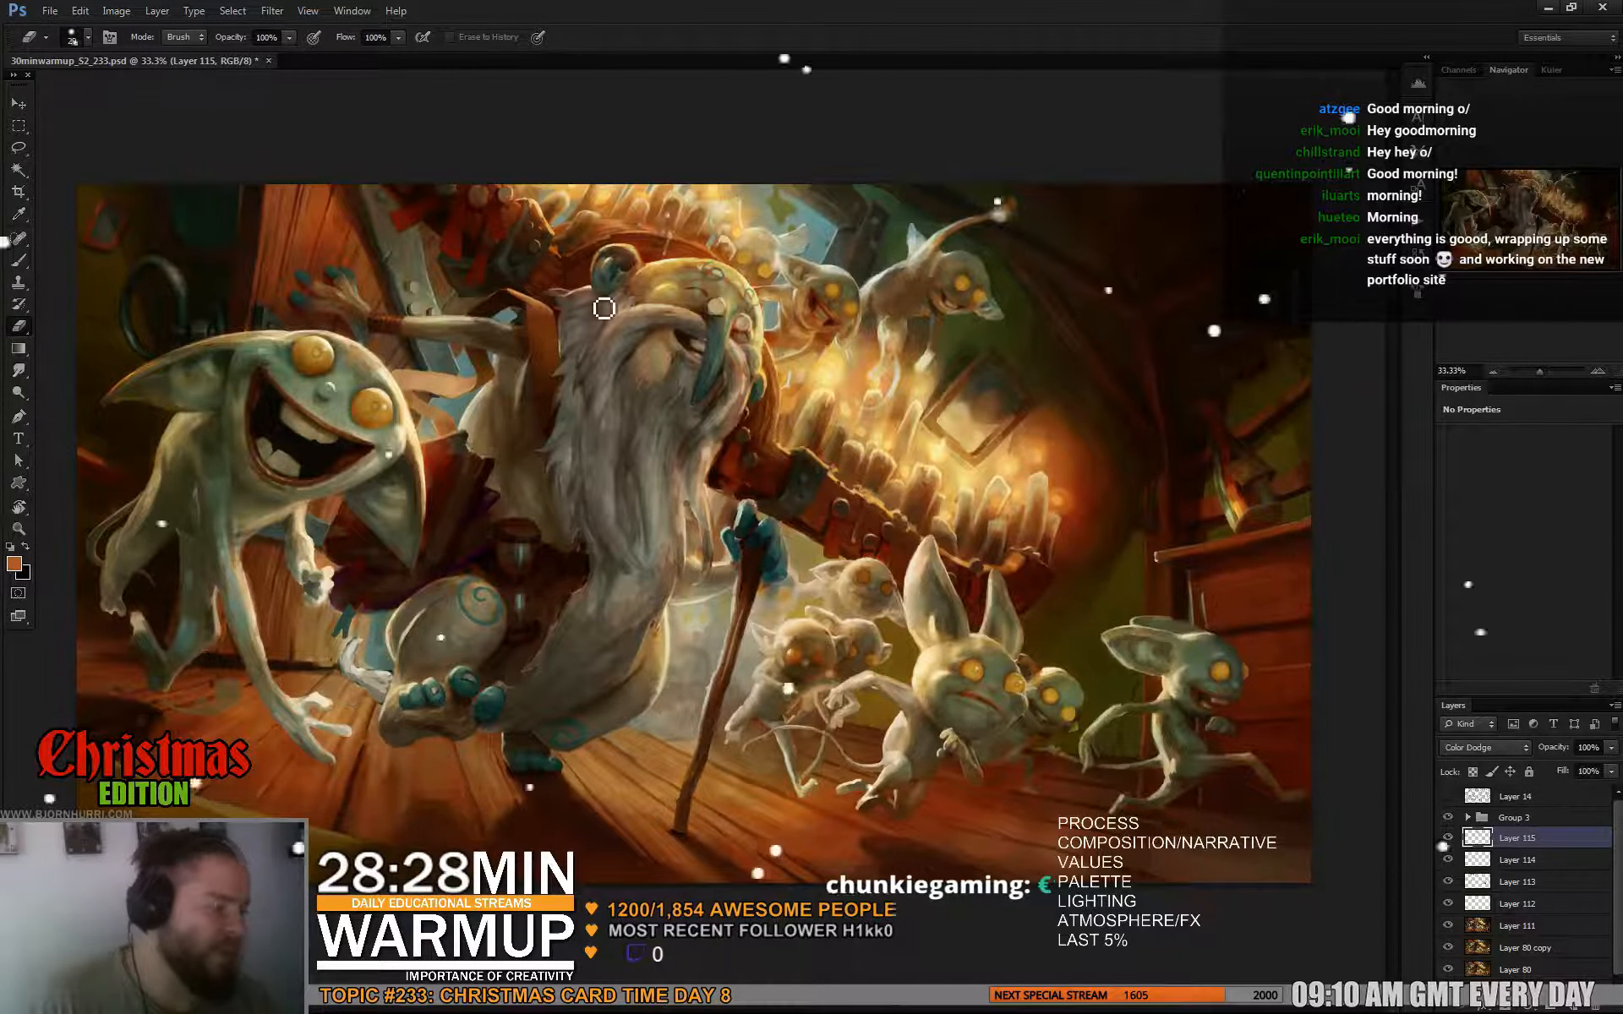
Rework the glow around the bearded character's ear and hairline with the Eraser and a 17 px brush.
key(b)
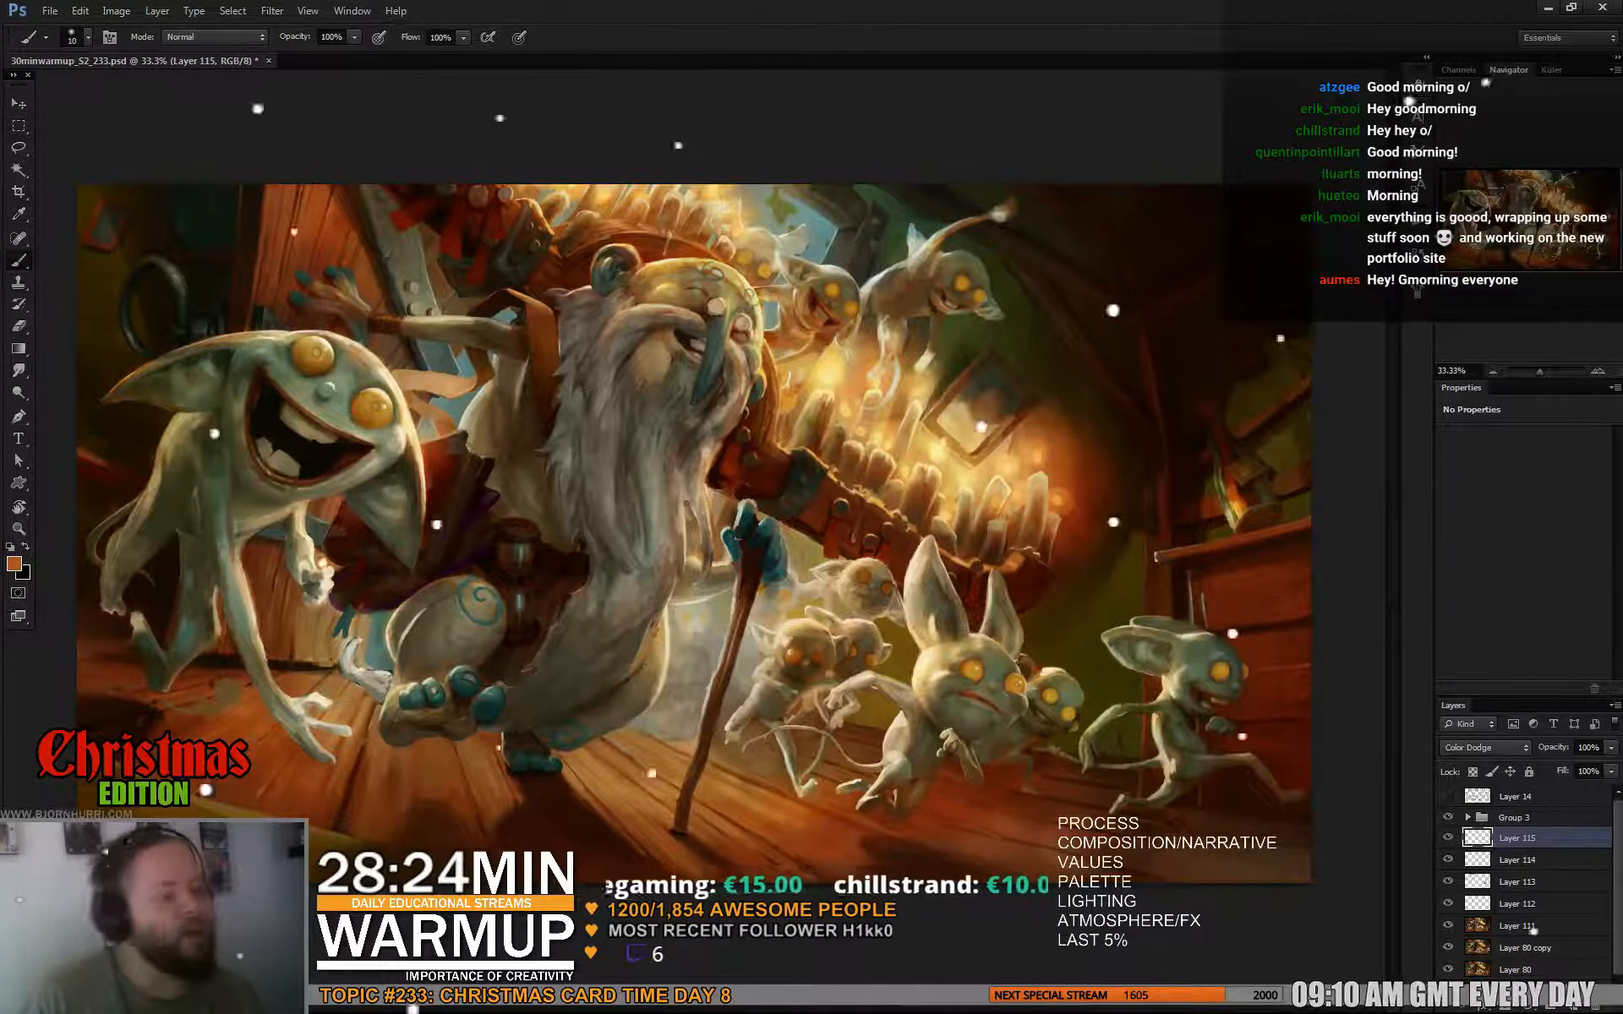
right_click(617, 290)
click(813, 492)
click(591, 300)
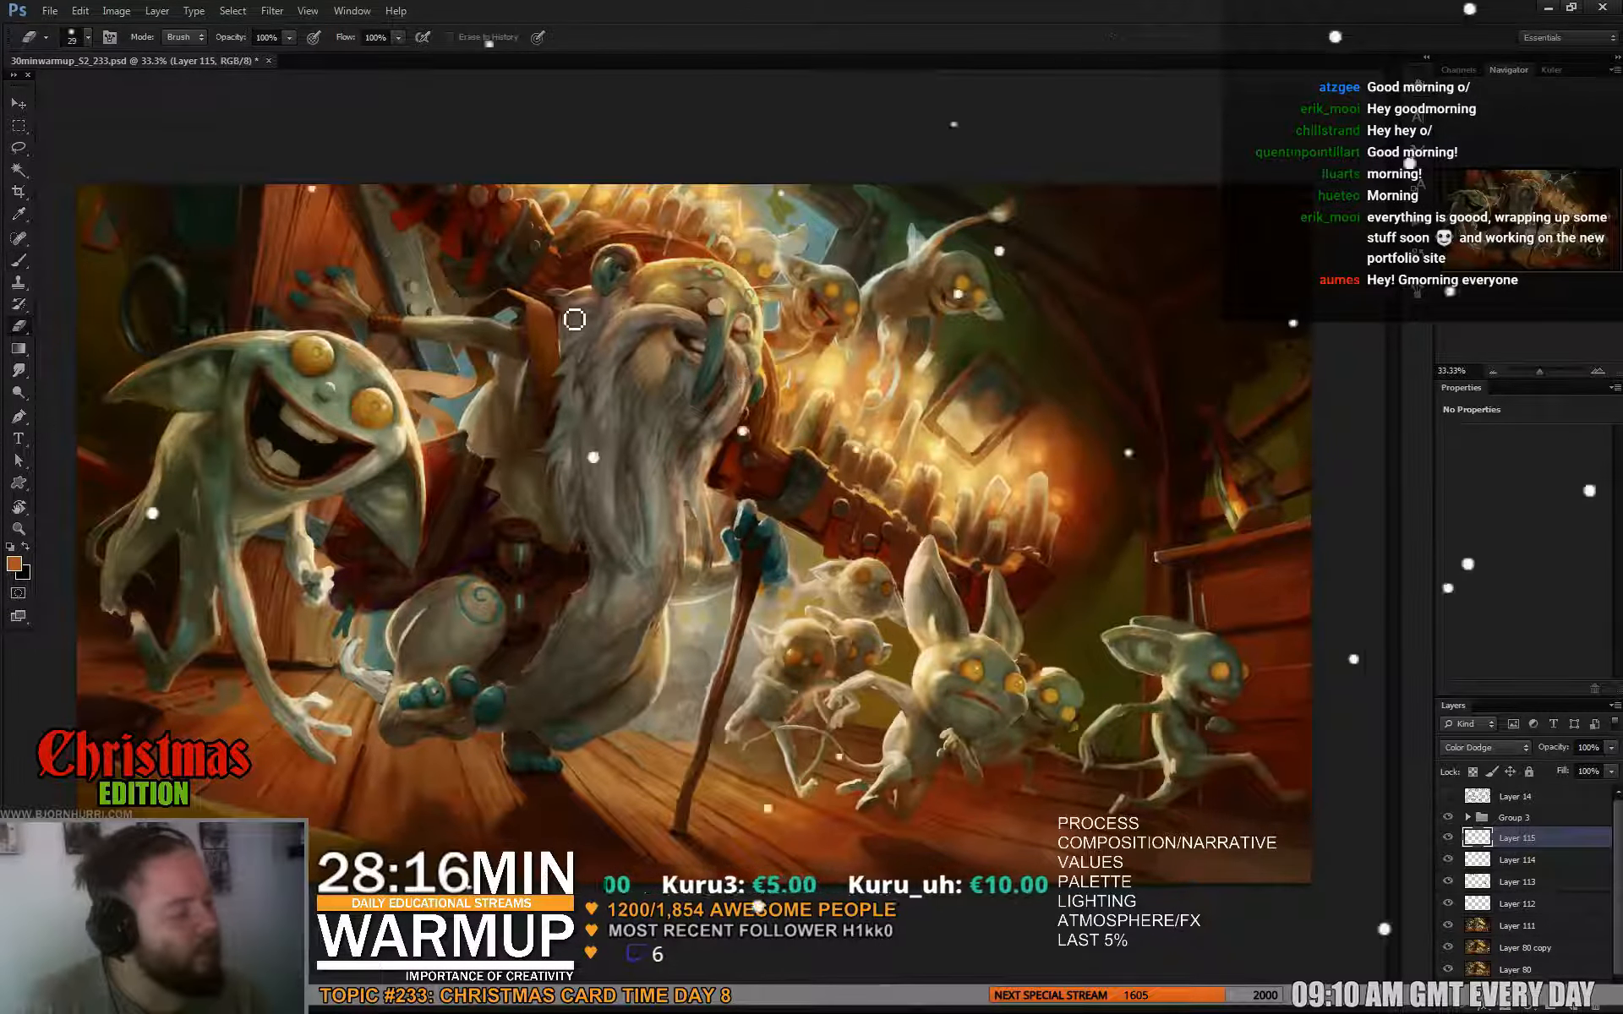
right_click(613, 294)
drag(657, 339, 654, 339)
click(597, 309)
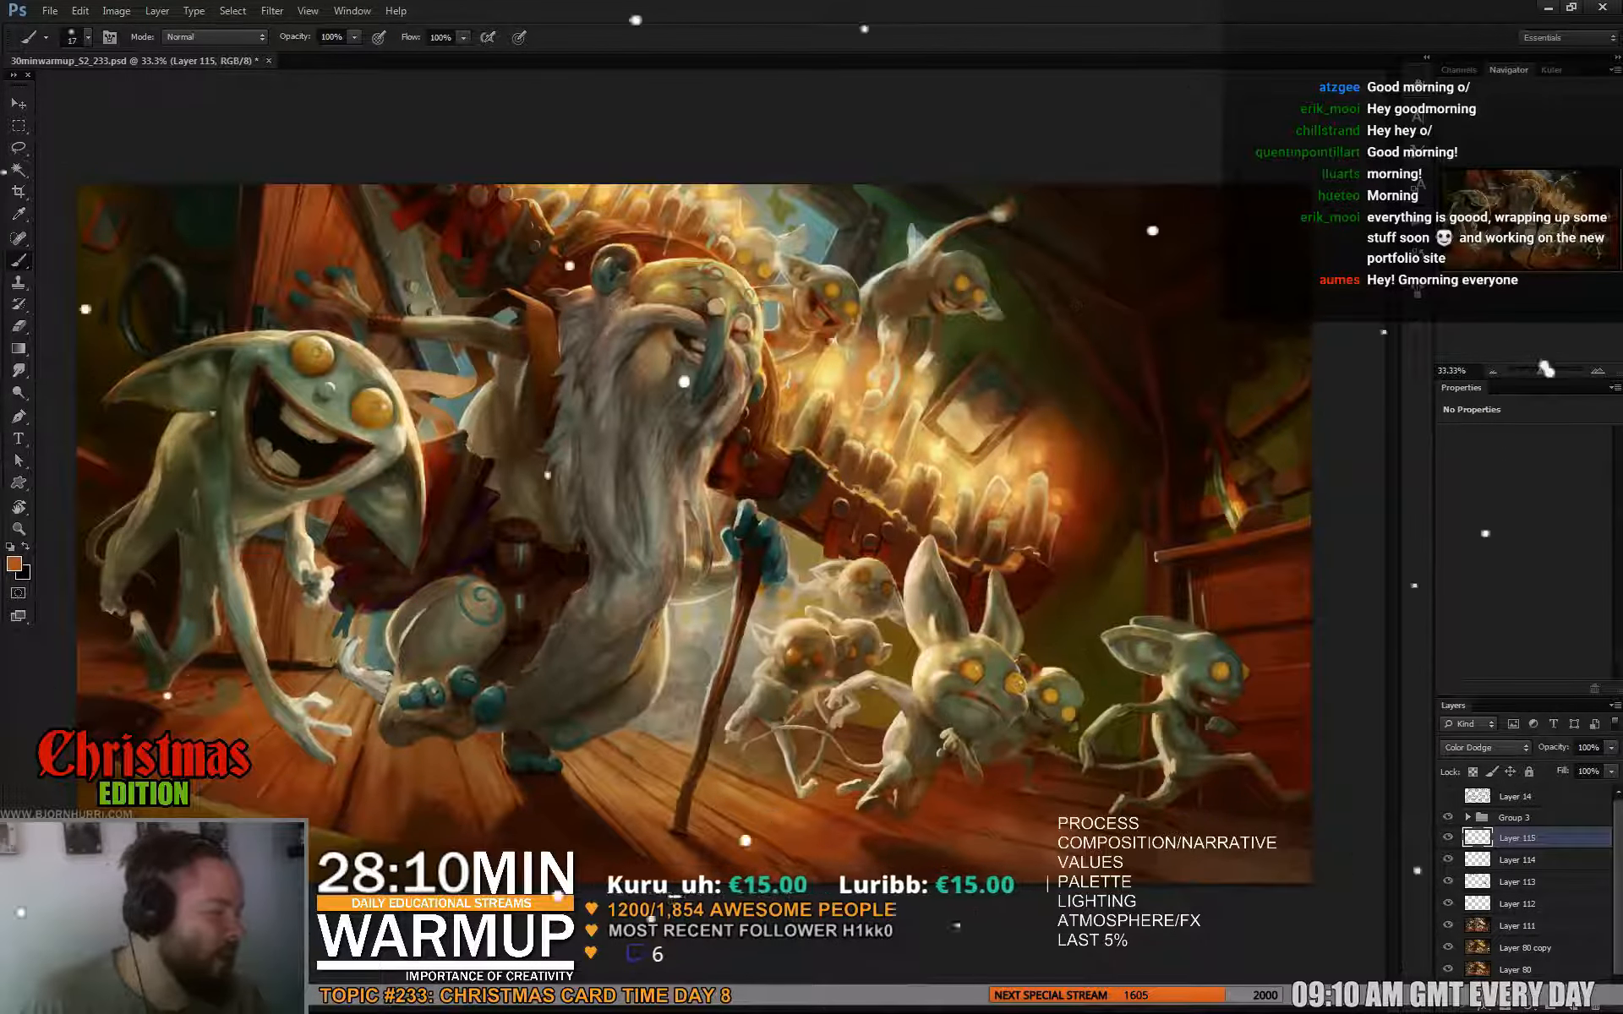
Refine the glow along the cheek and nose by alternating the Eraser and Brush, reducing the brush to 10 px.
key(e)
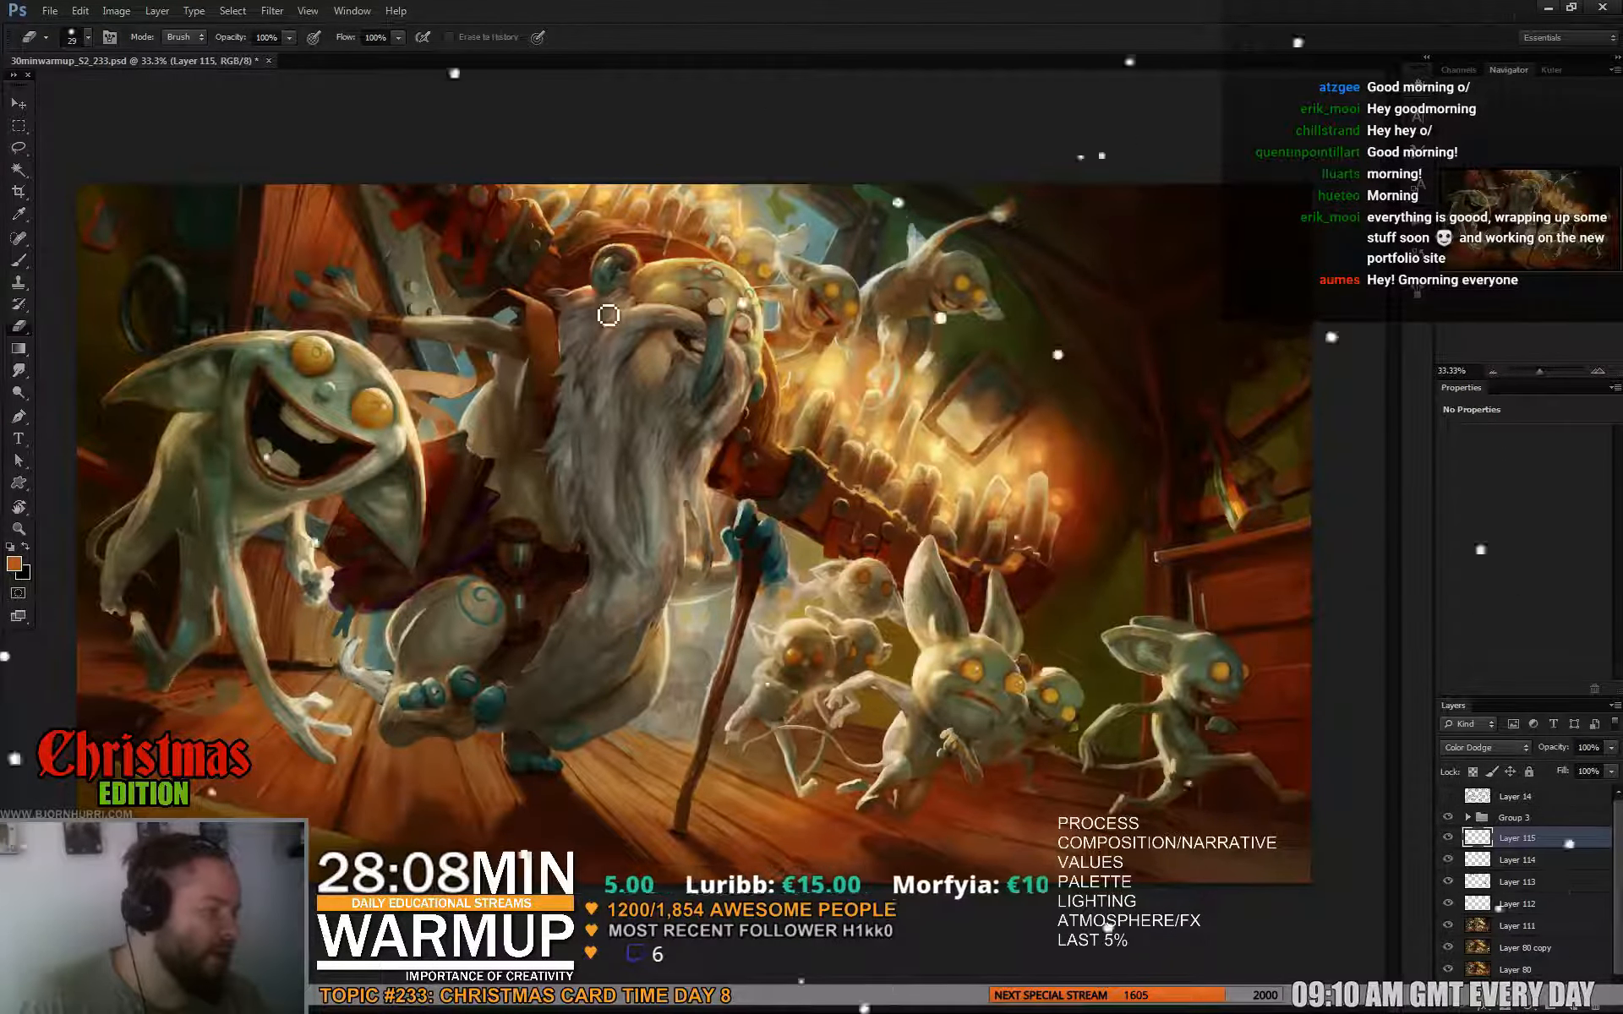
key(b)
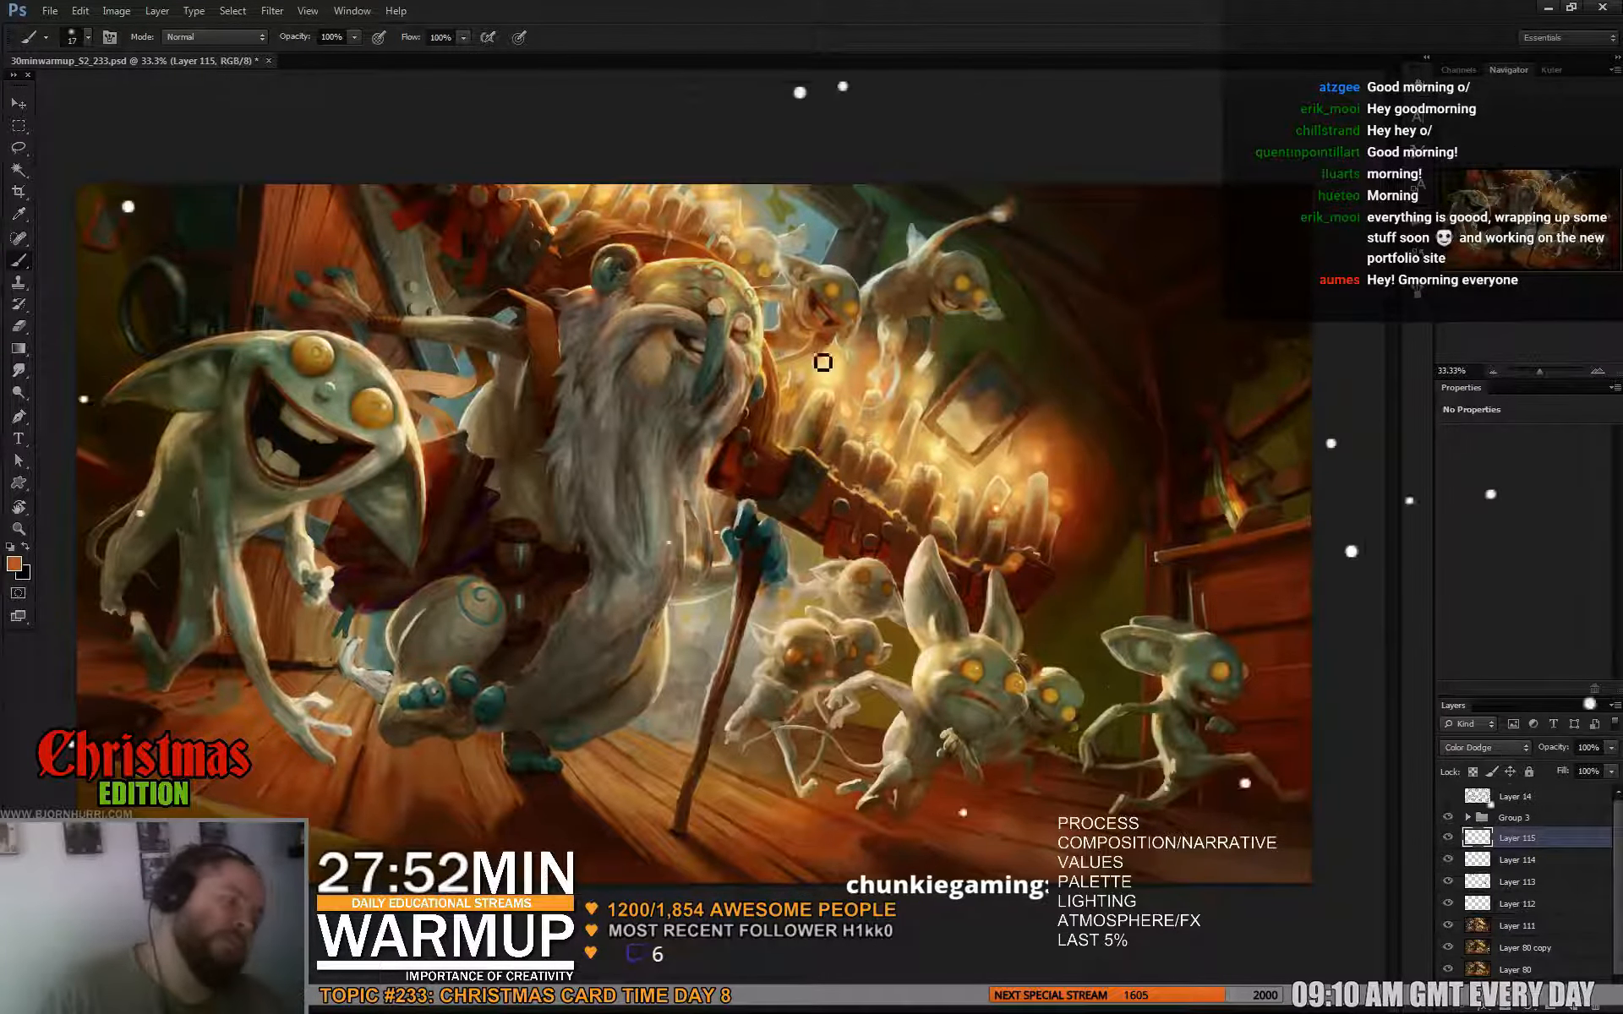
key(e)
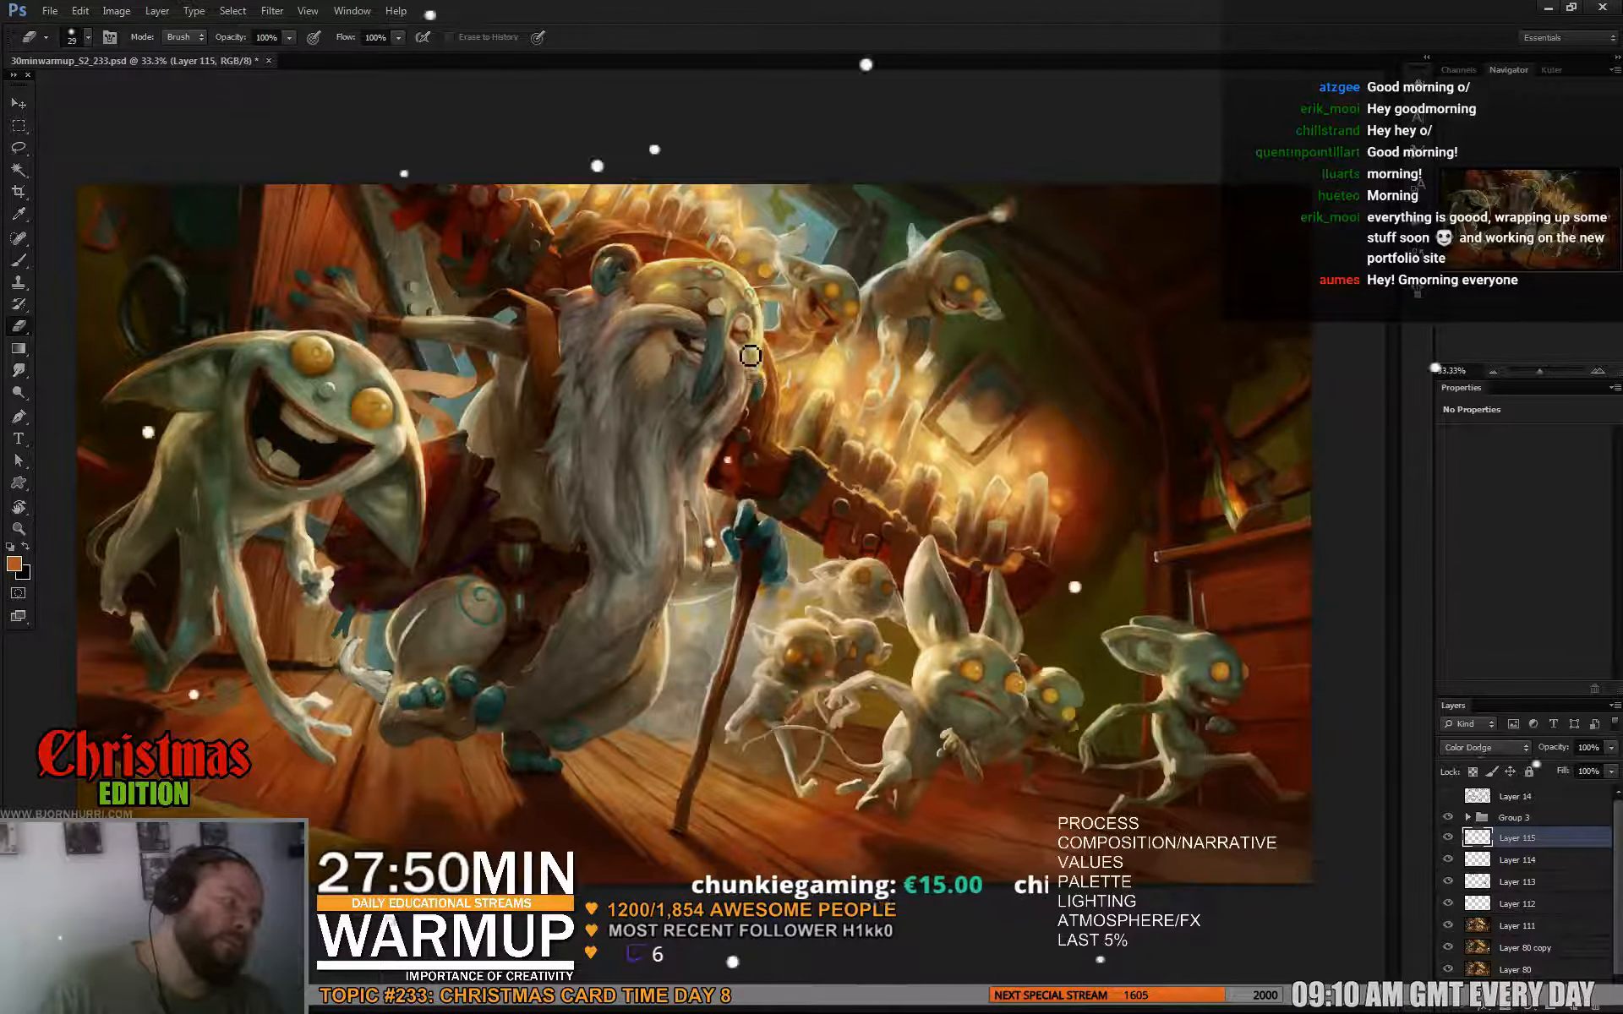
key(b)
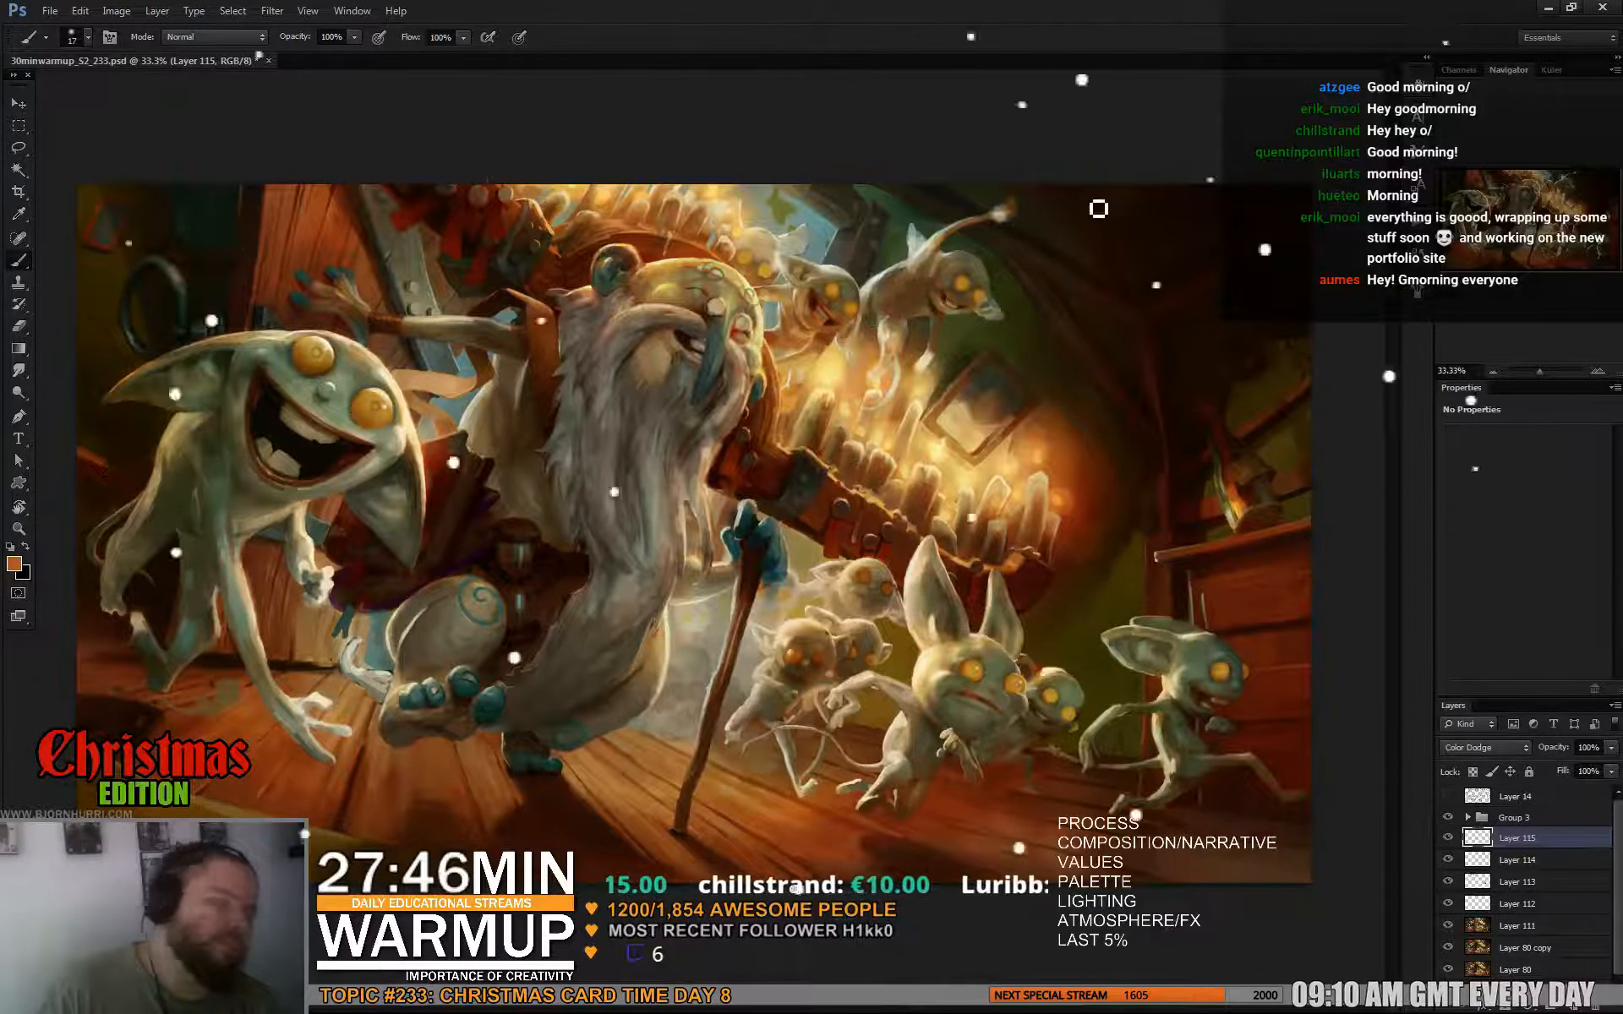
key(e)
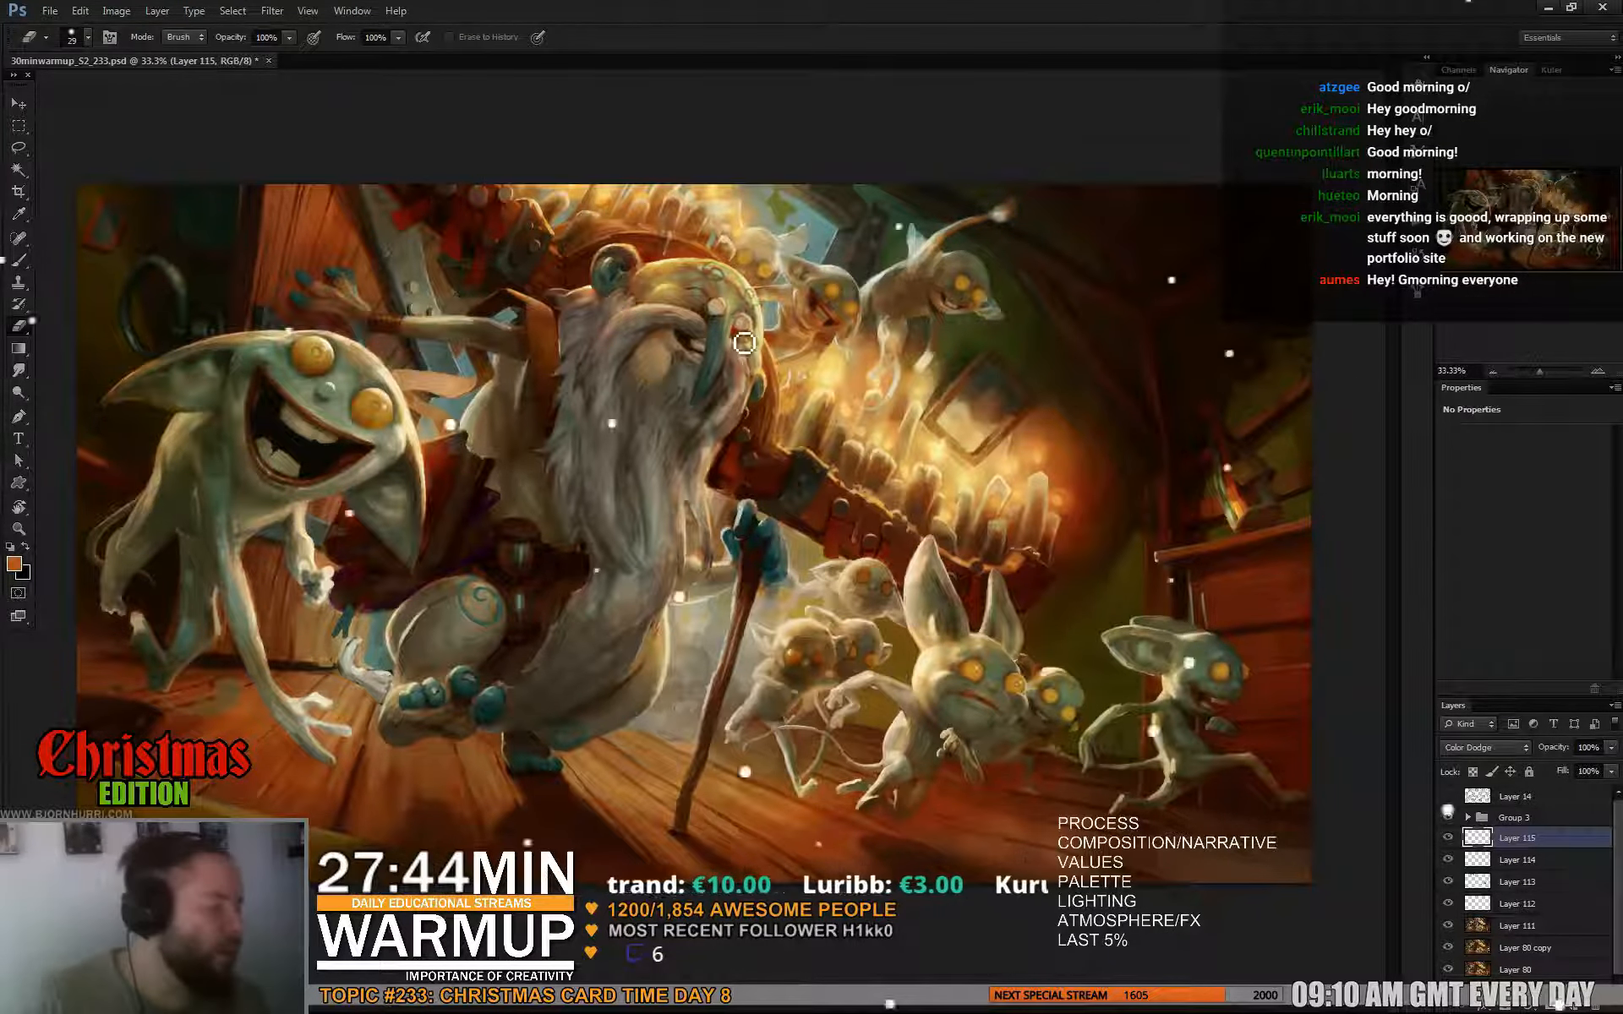
key(b)
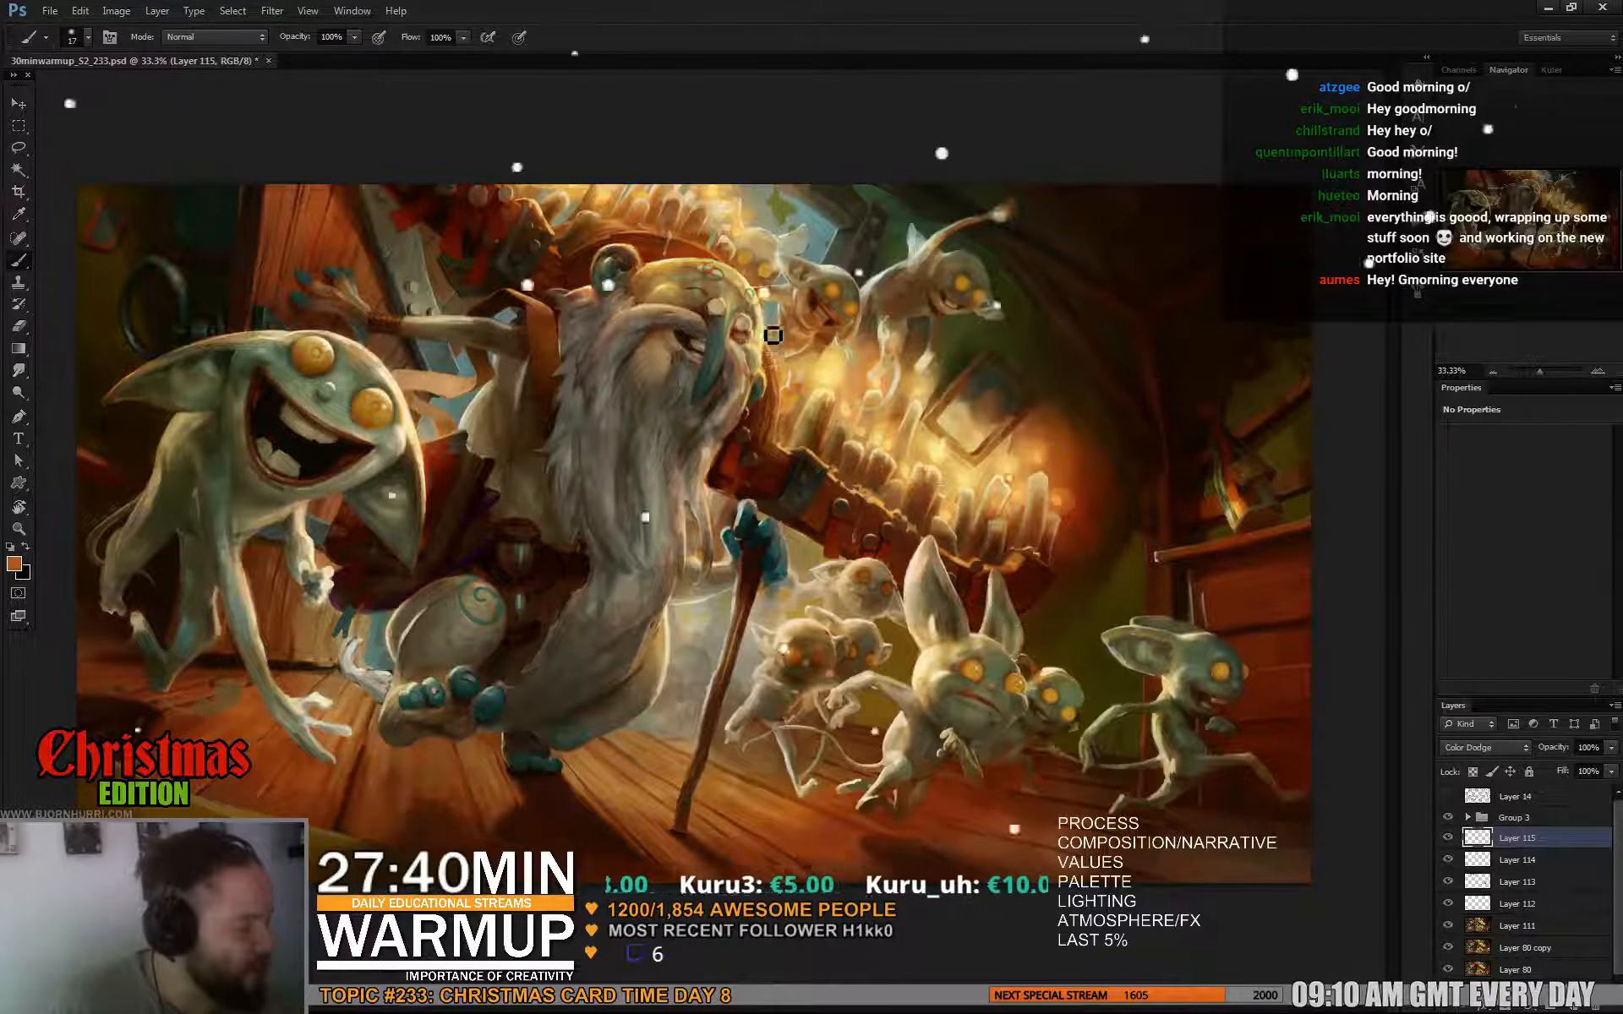
right_click(828, 364)
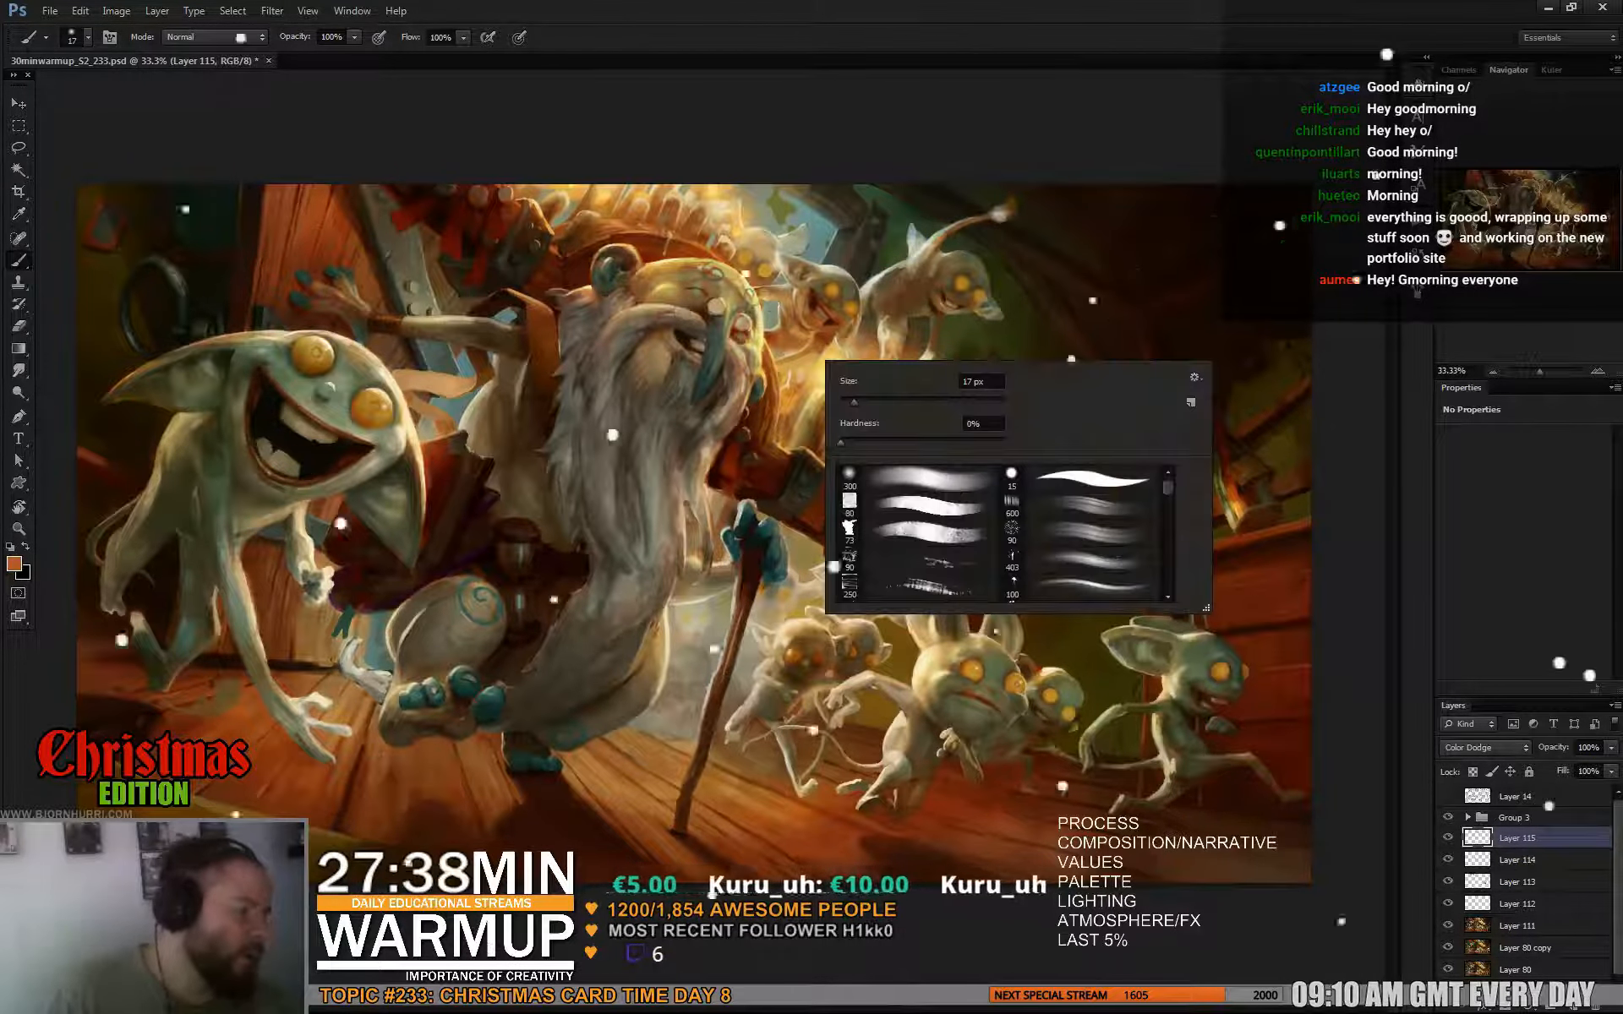
click(786, 398)
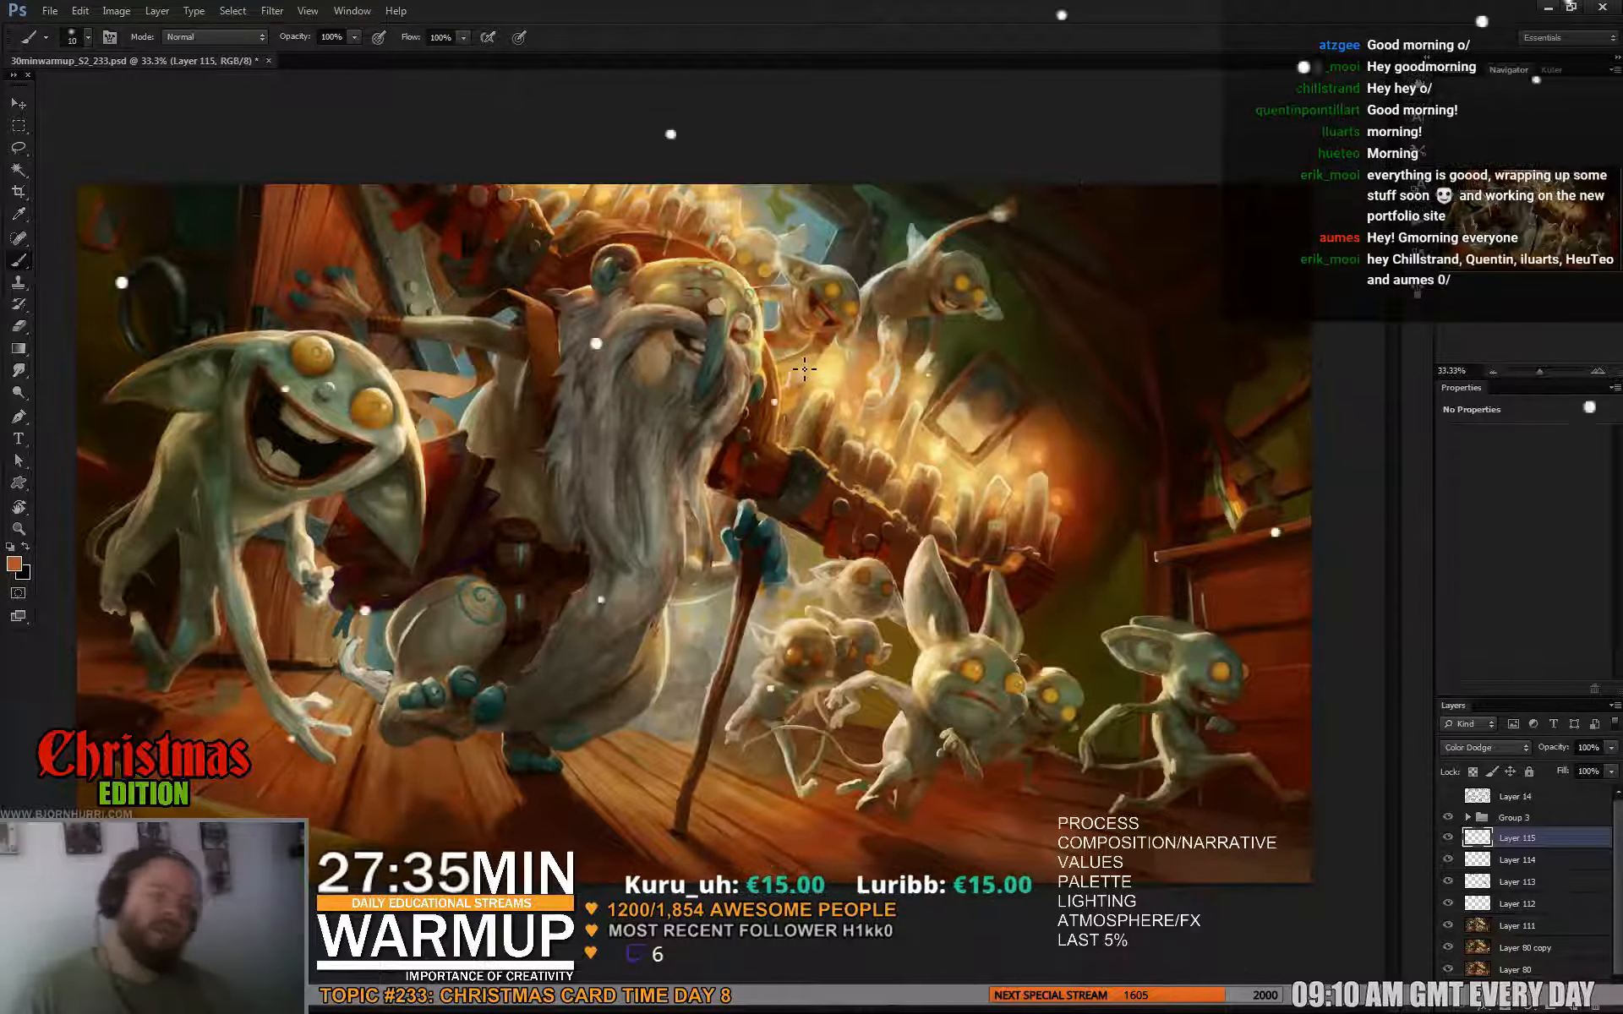
Create a new layer and paint small sampled yellow and orange glow accents beside the bearded character's face with a 5 px brush.
key(ctrl+shift+alt+n)
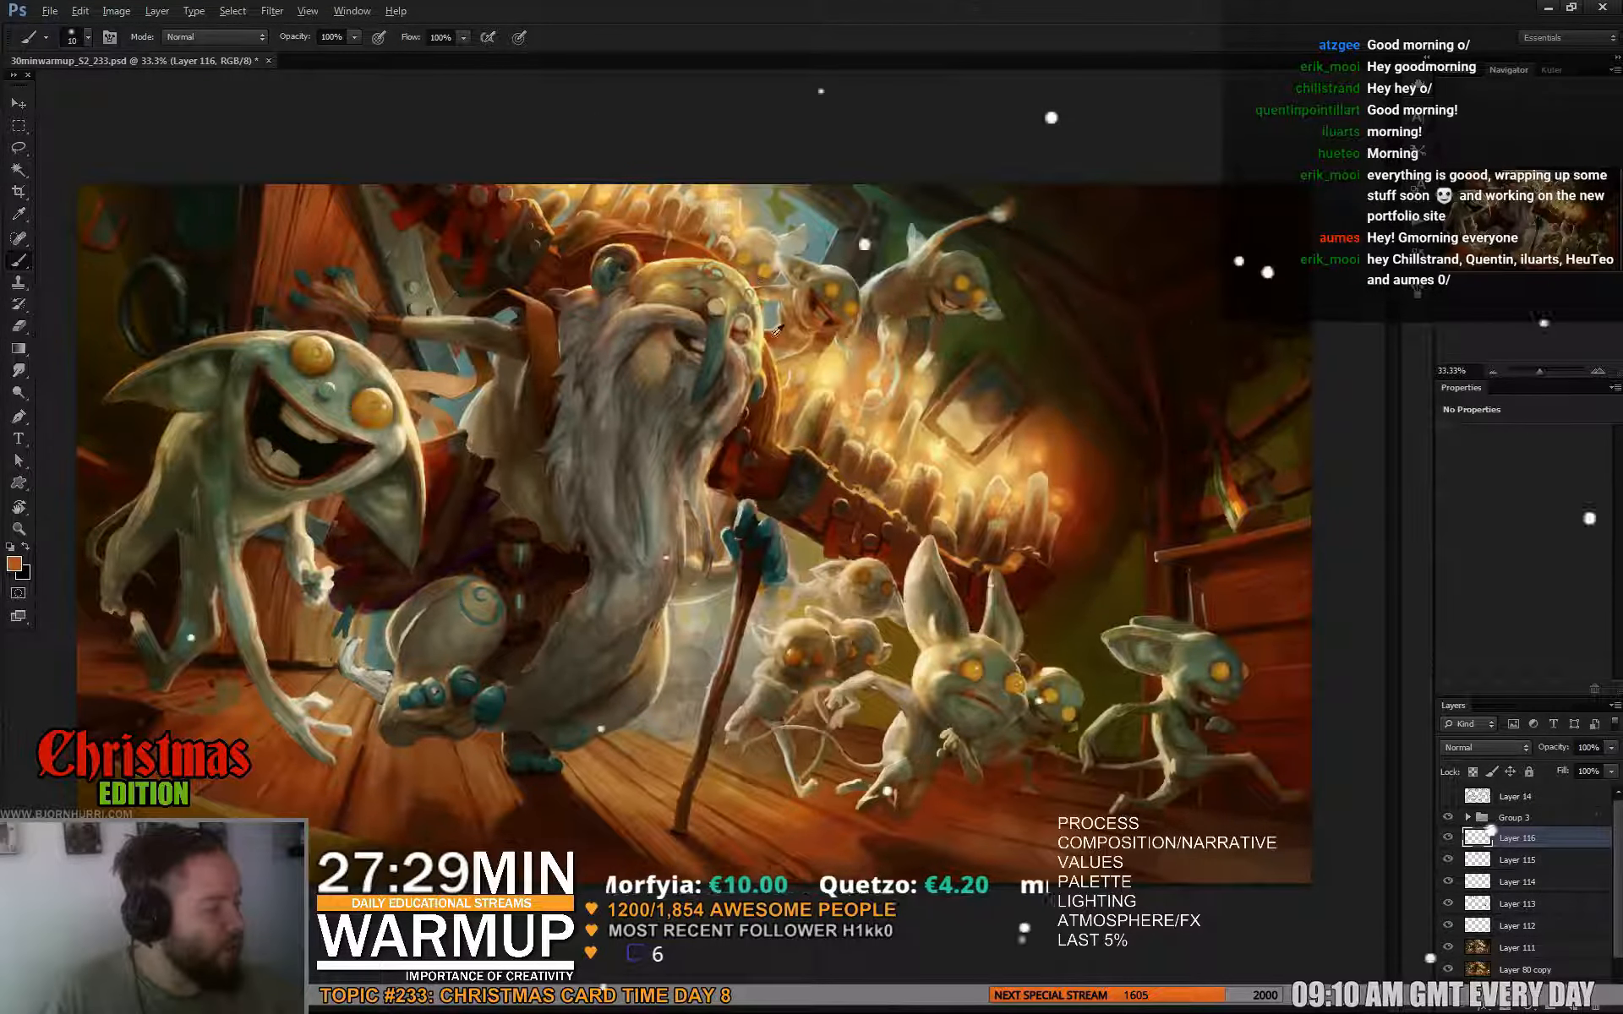
right_click(794, 348)
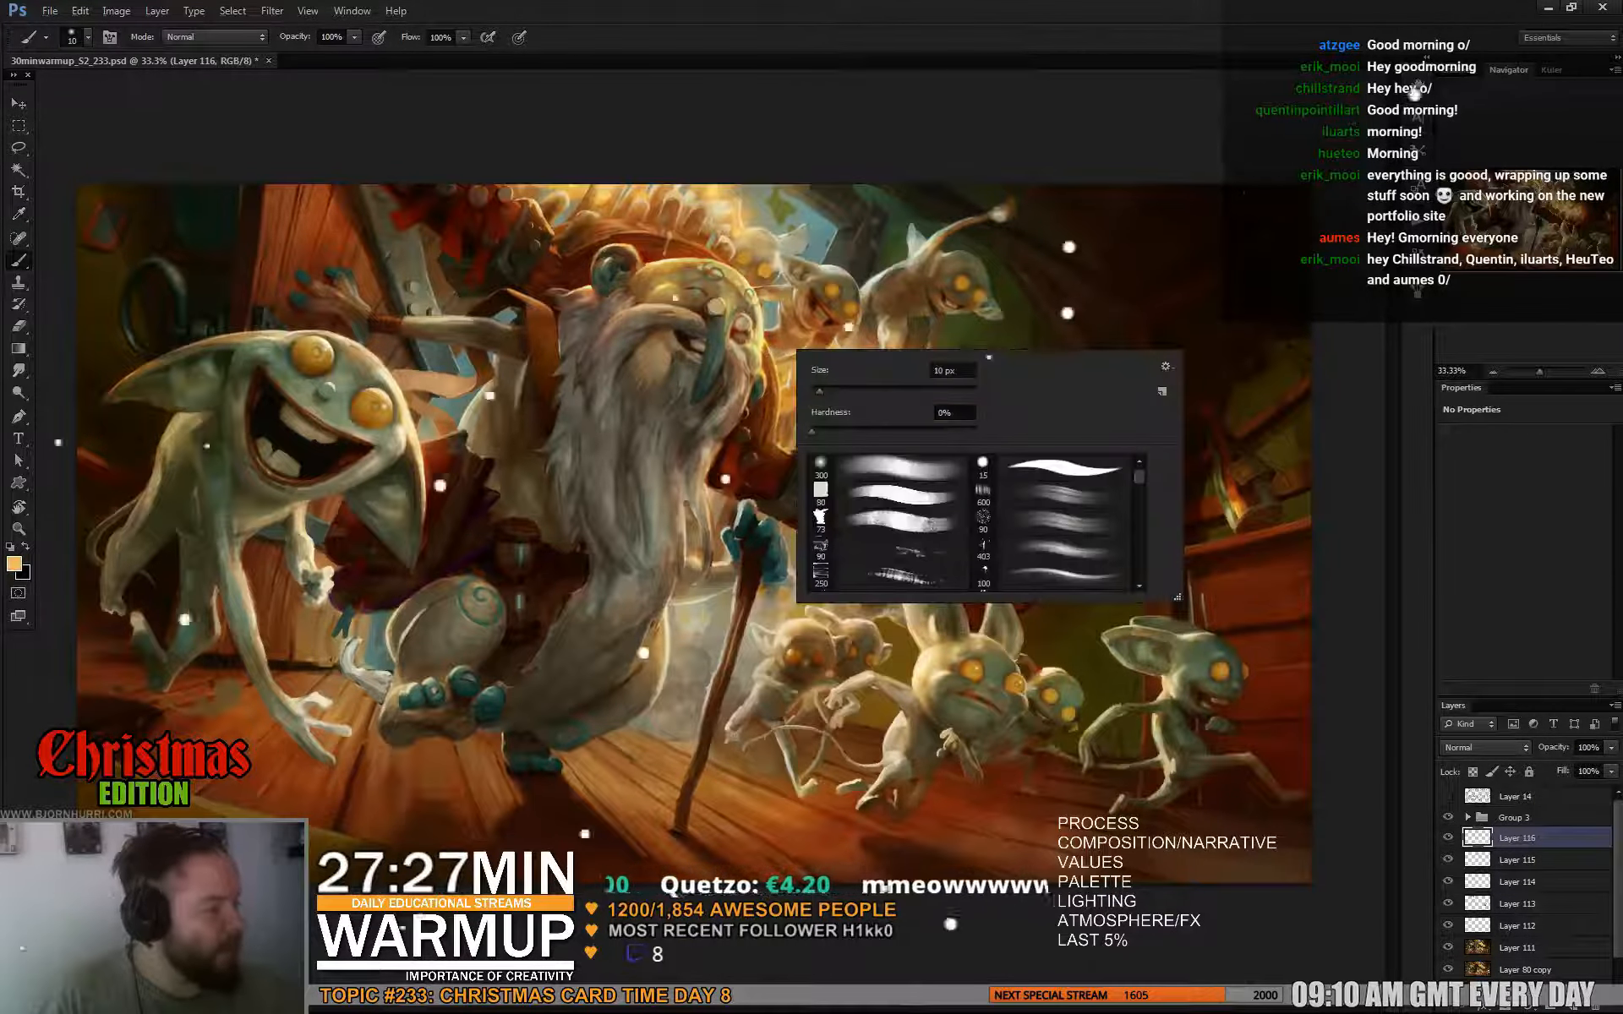
click(771, 333)
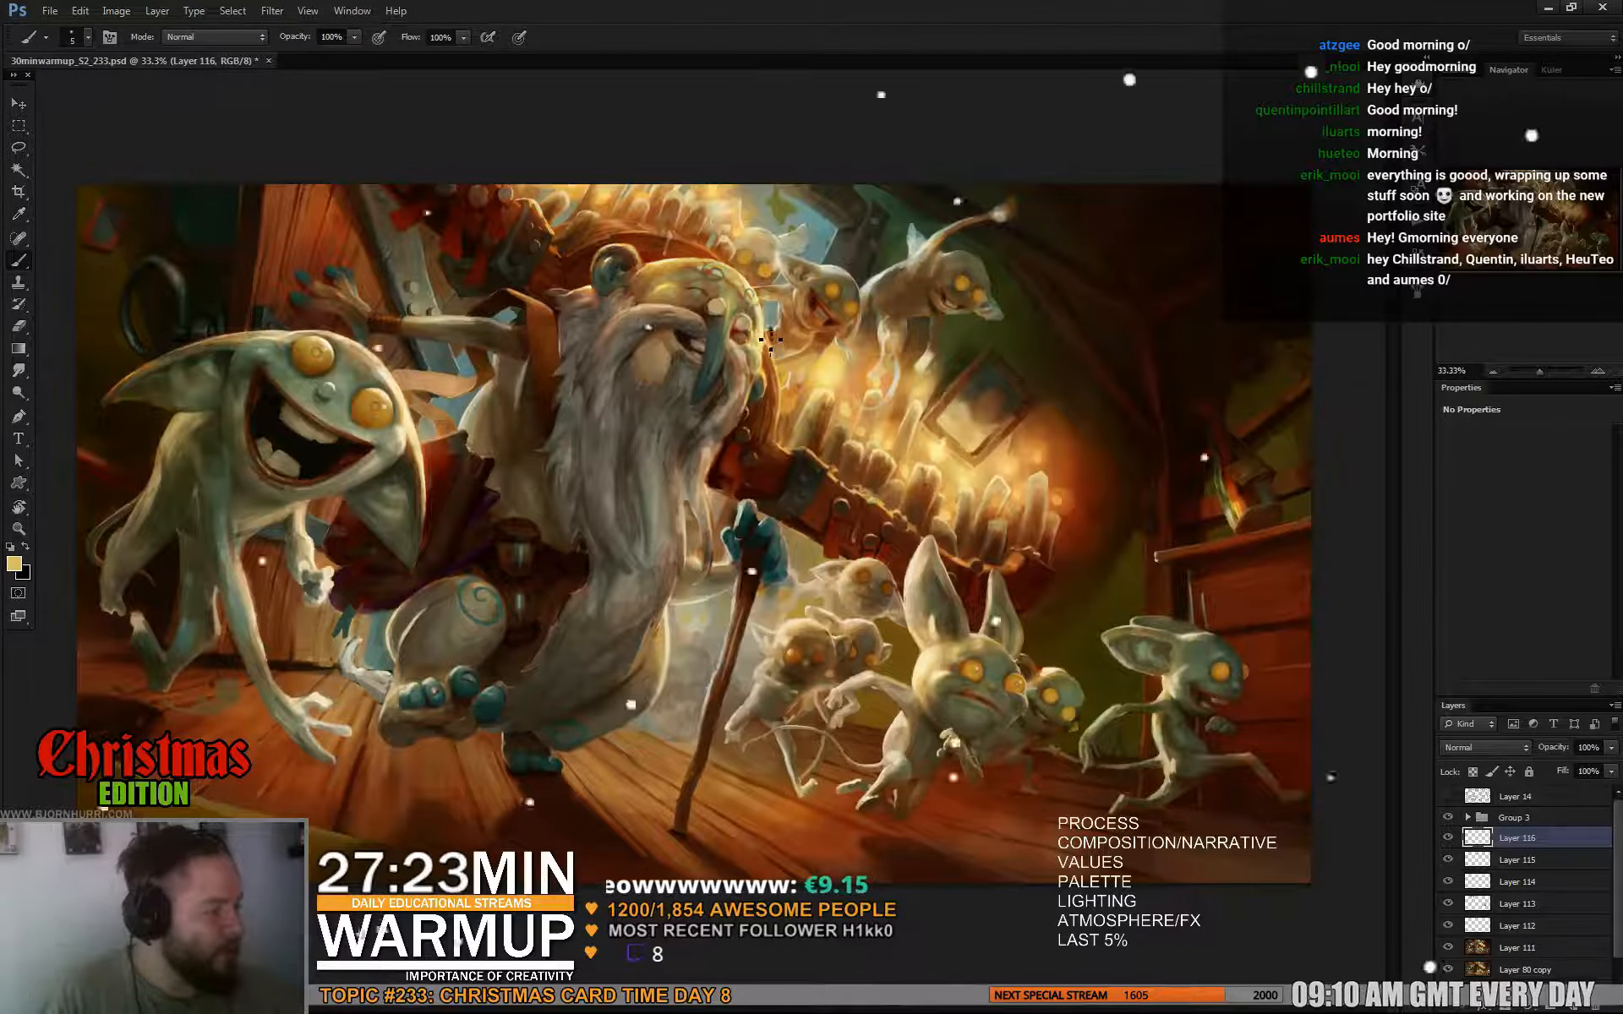
alt+click(768, 354)
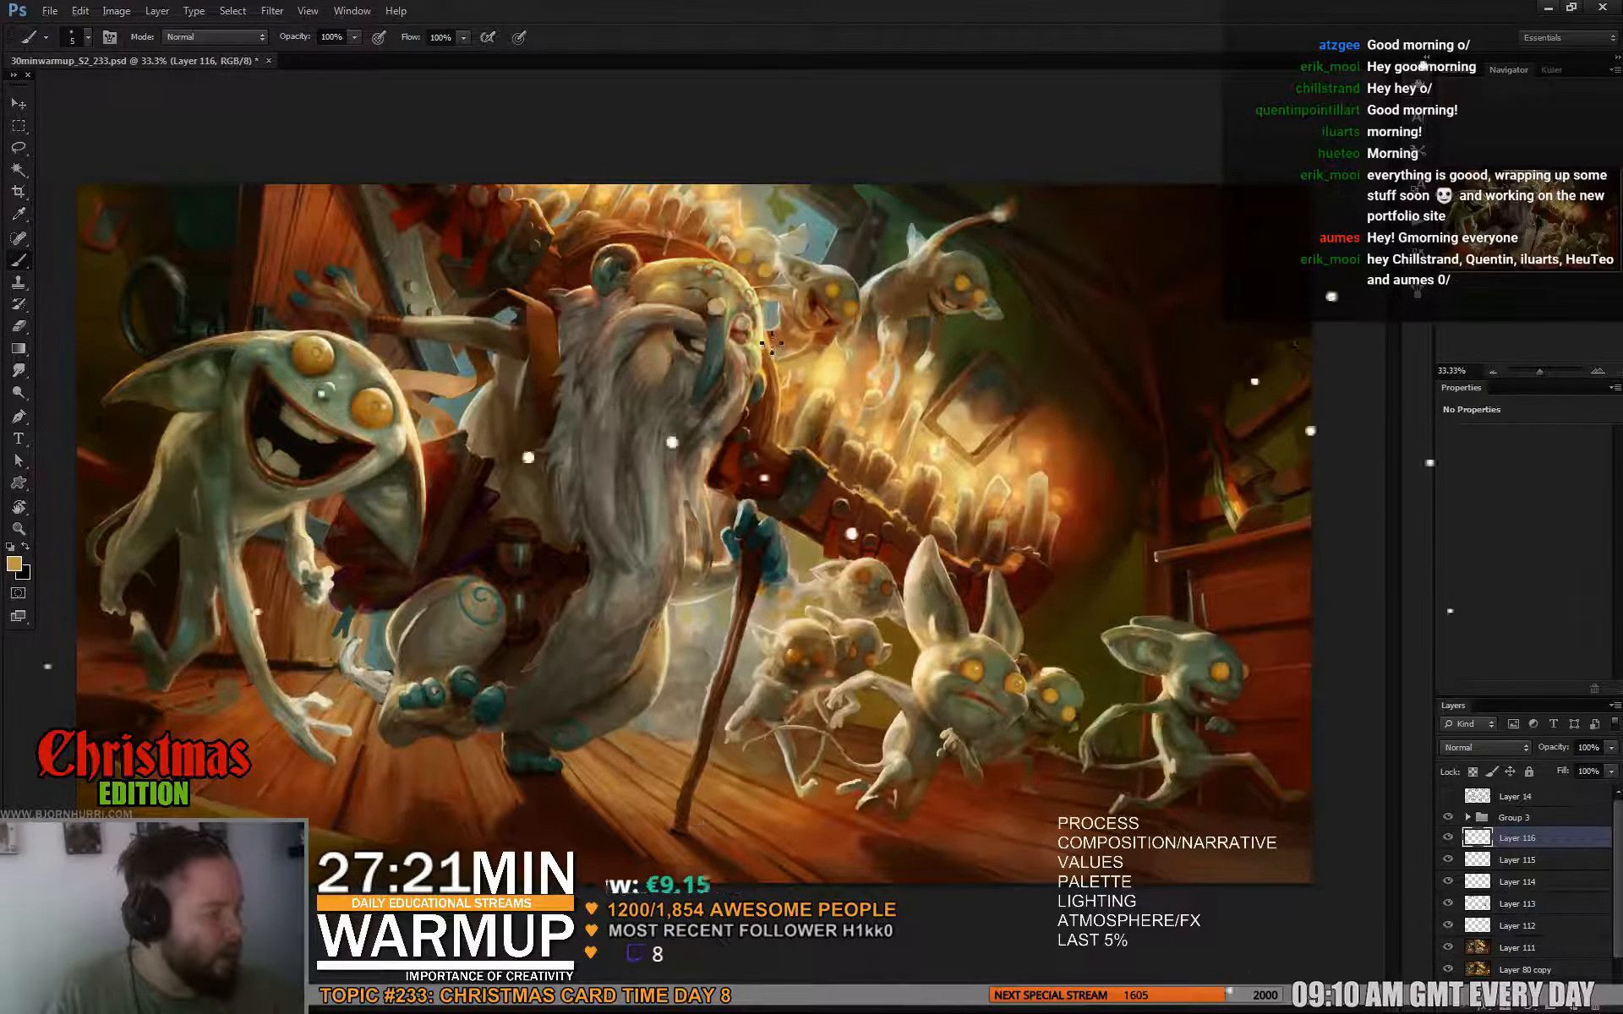
alt+click(776, 368)
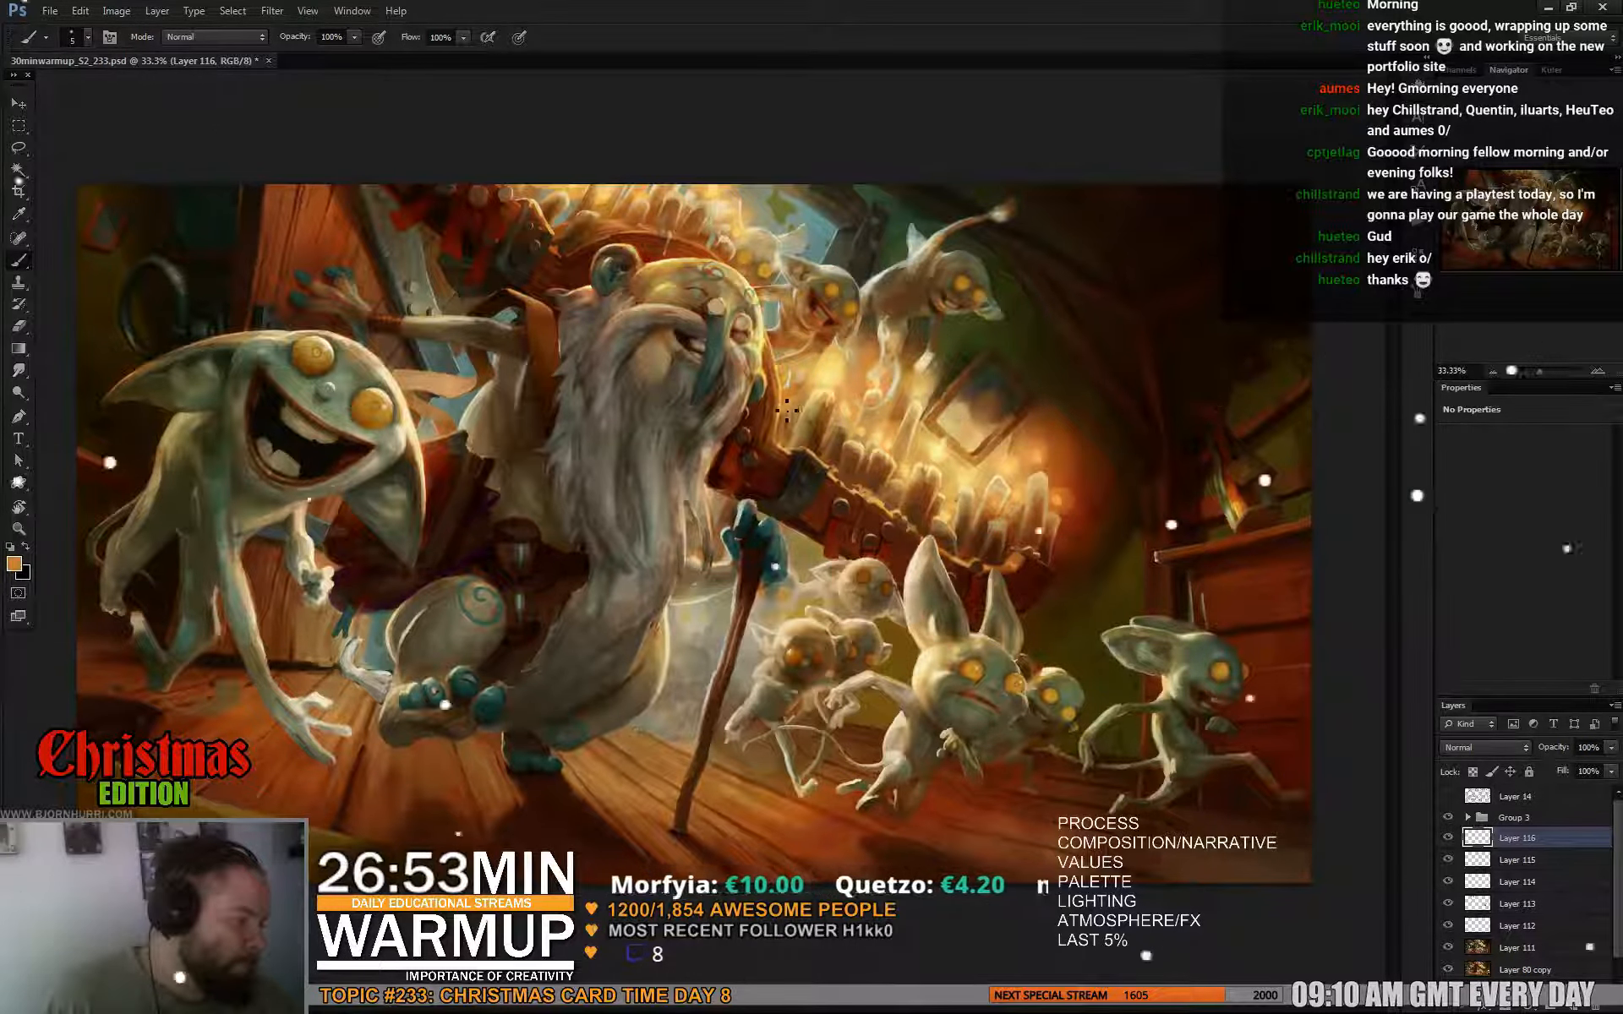
alt+click(790, 397)
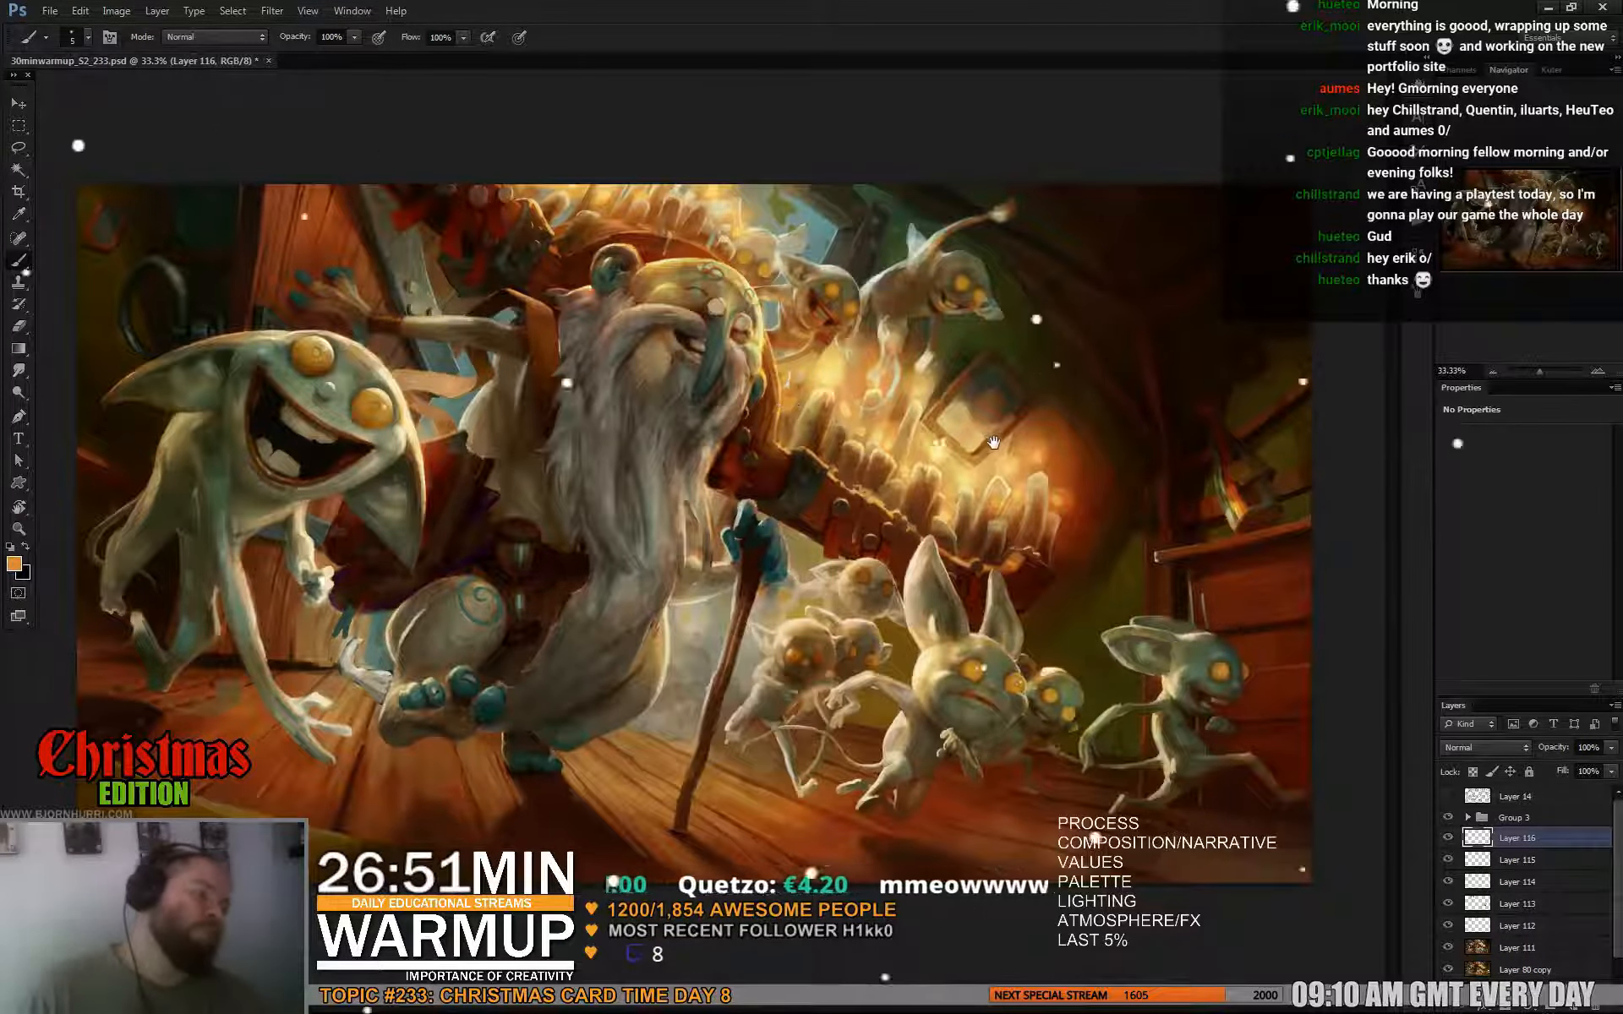
alt+click(789, 367)
Touch up the candlelit area just above the bearded character's head with a sampled warm brown.
key(ctrl+plus)
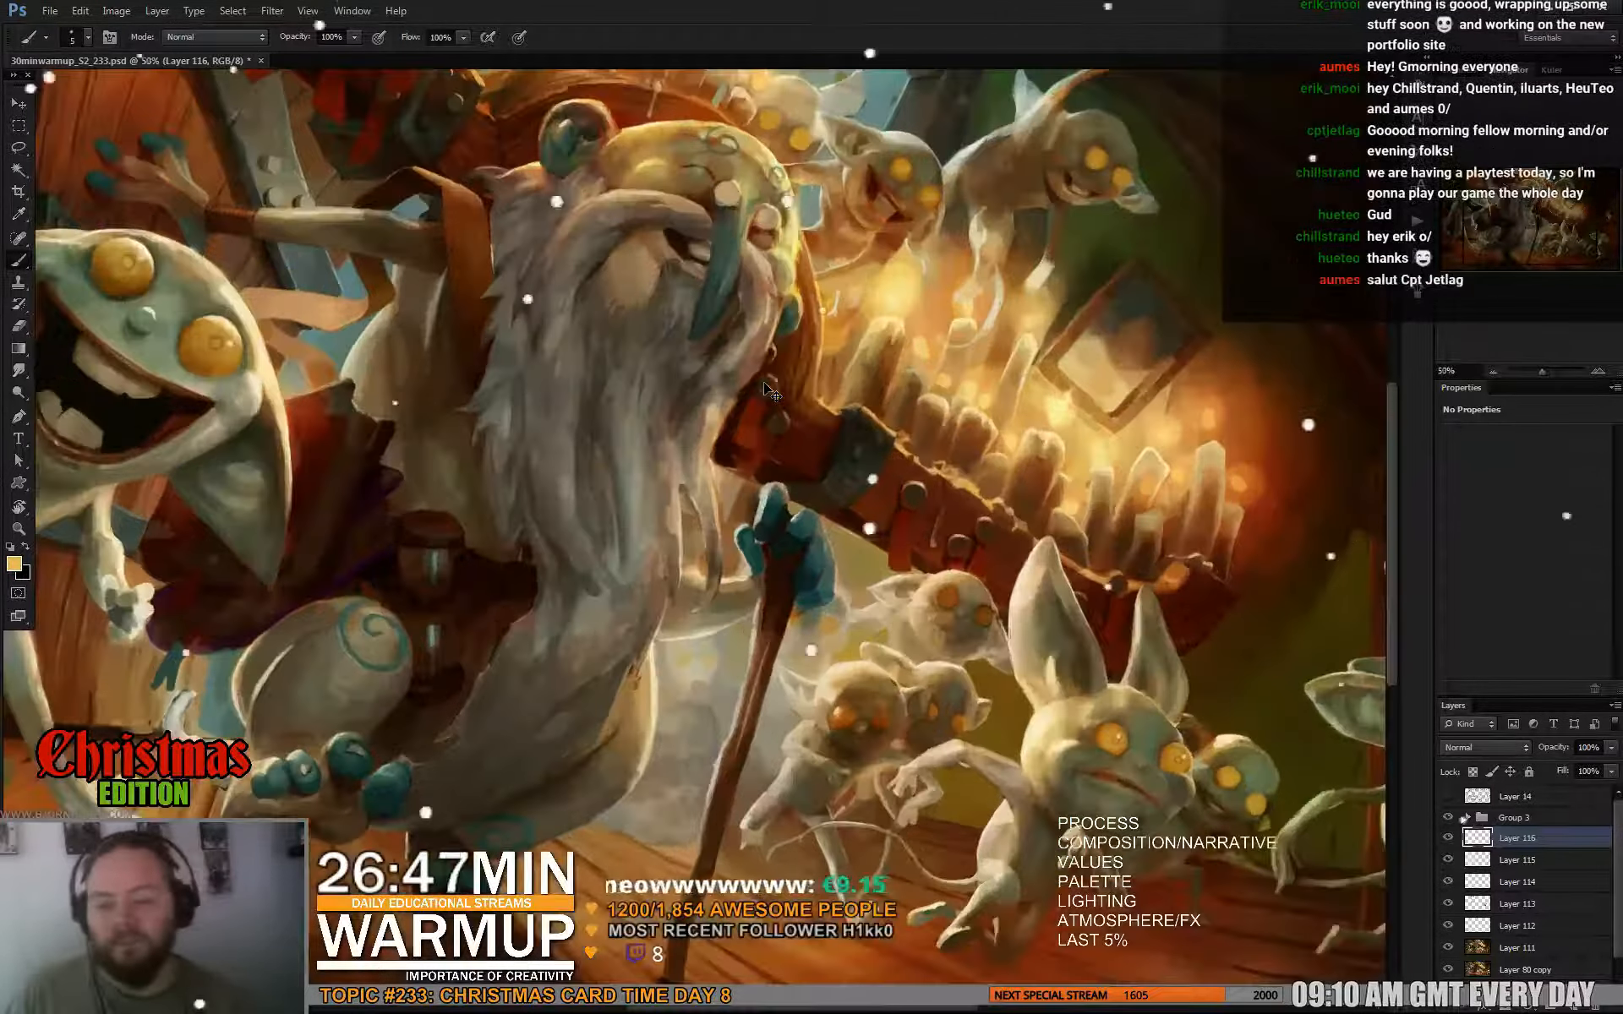
drag(678, 243, 1029, 486)
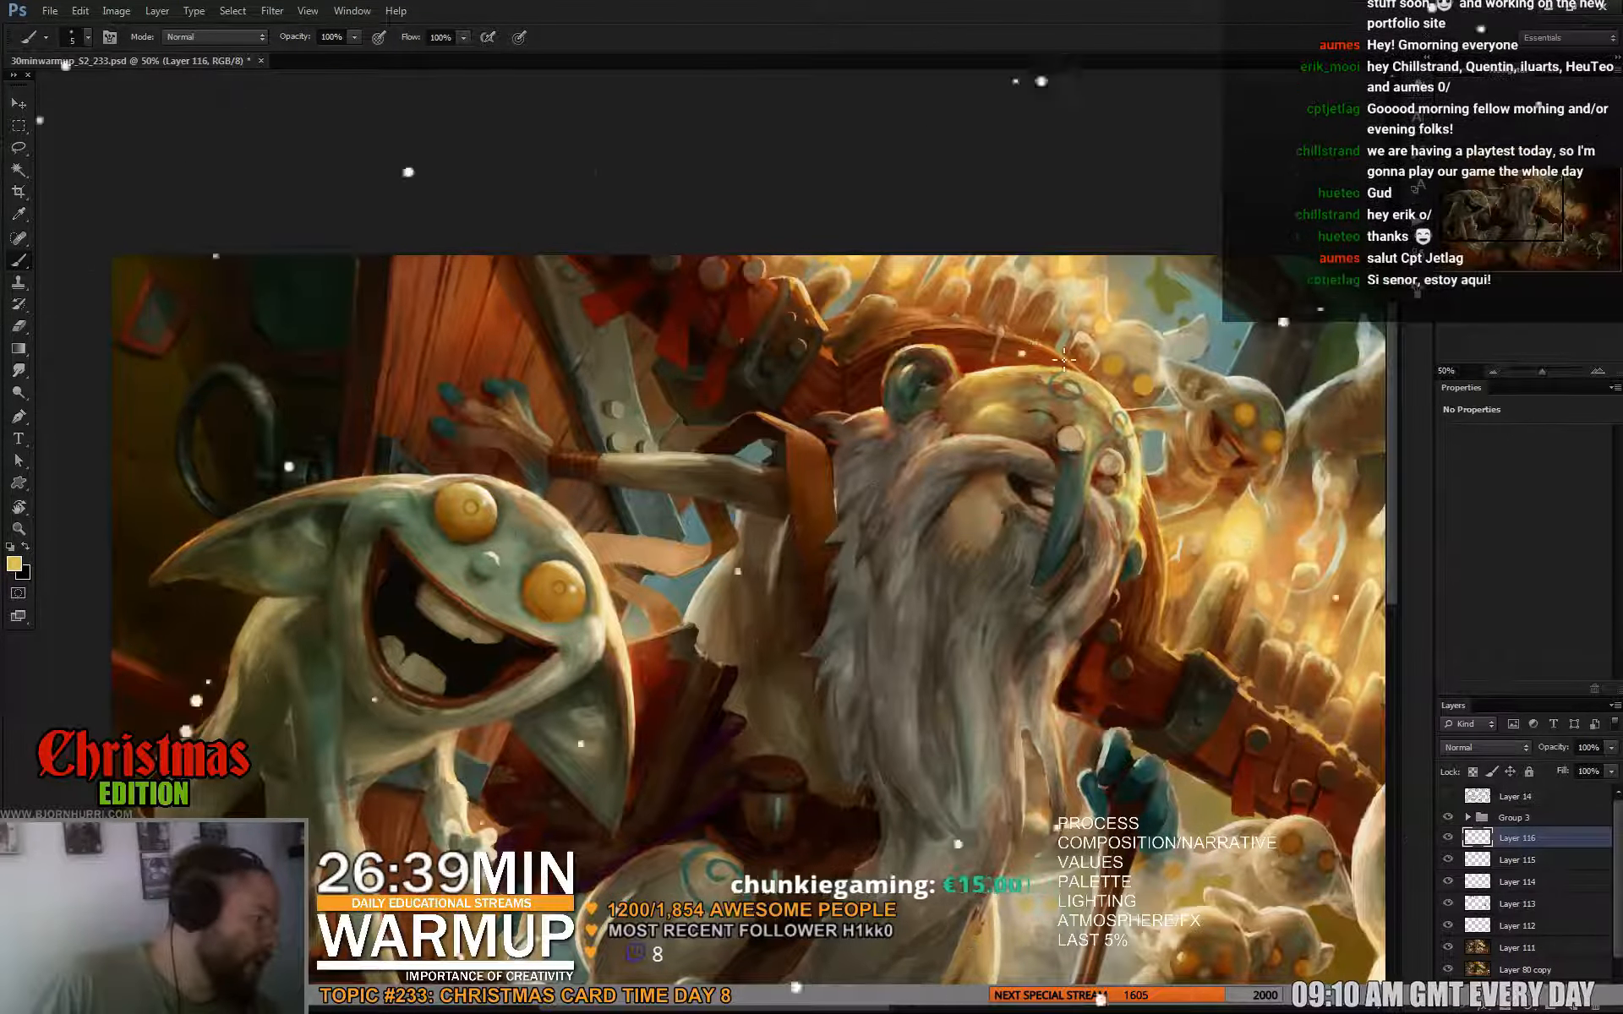
drag(1054, 351, 902, 409)
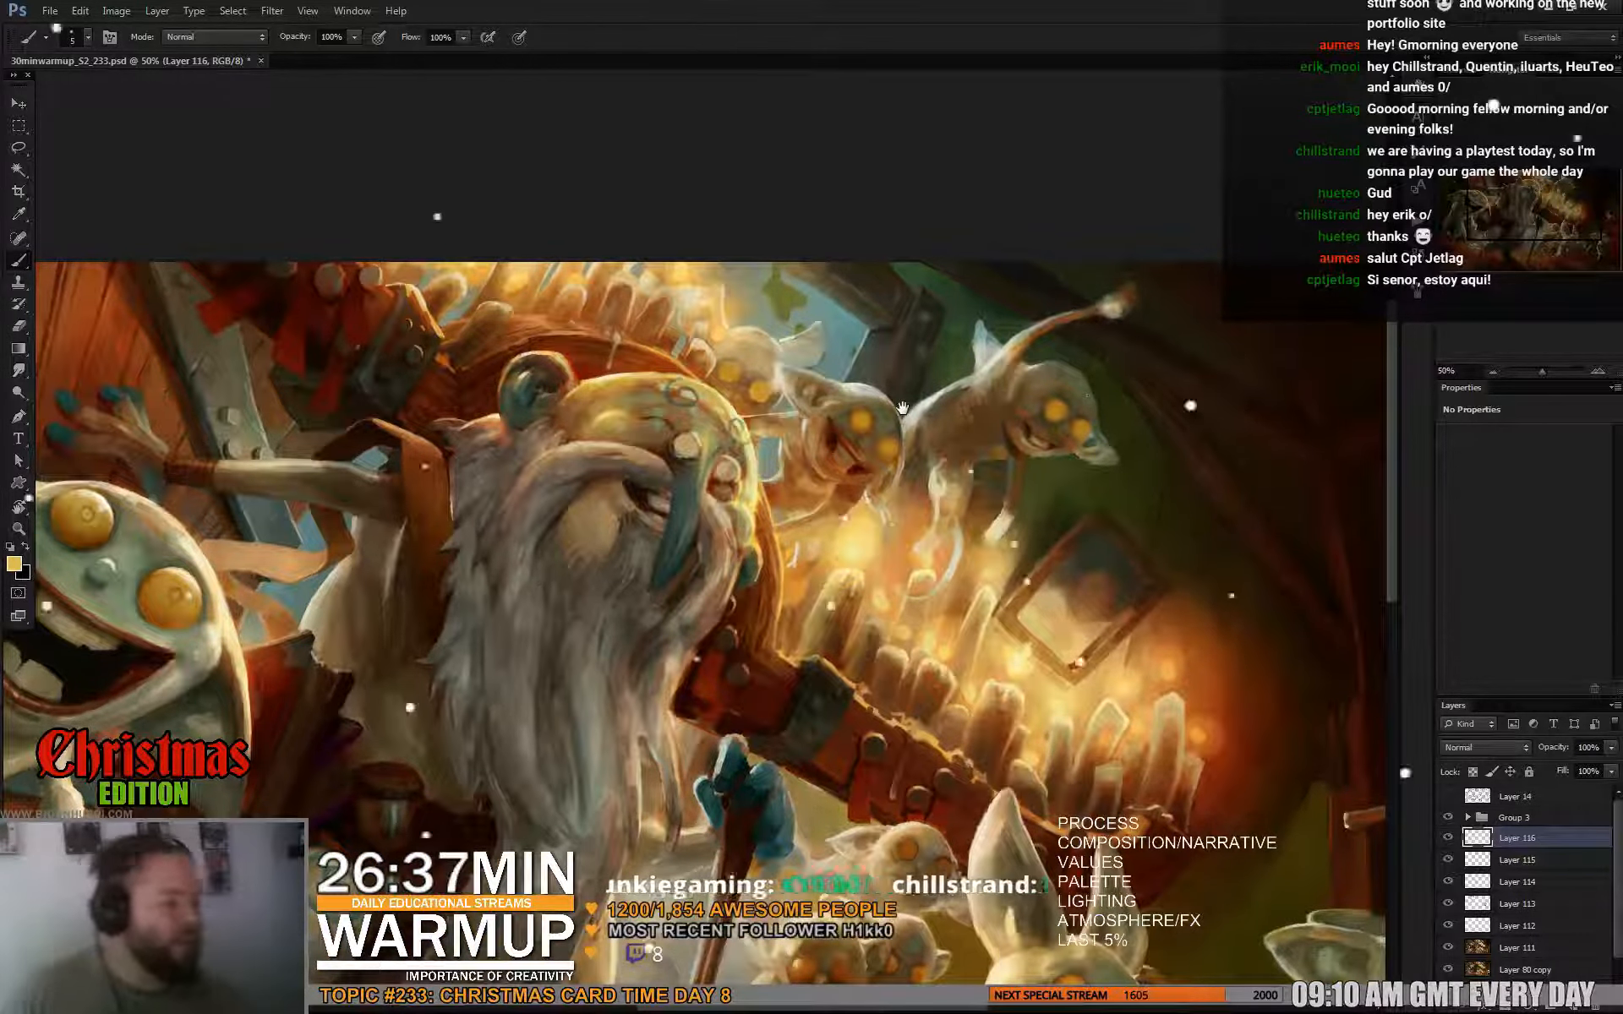
alt+click(664, 348)
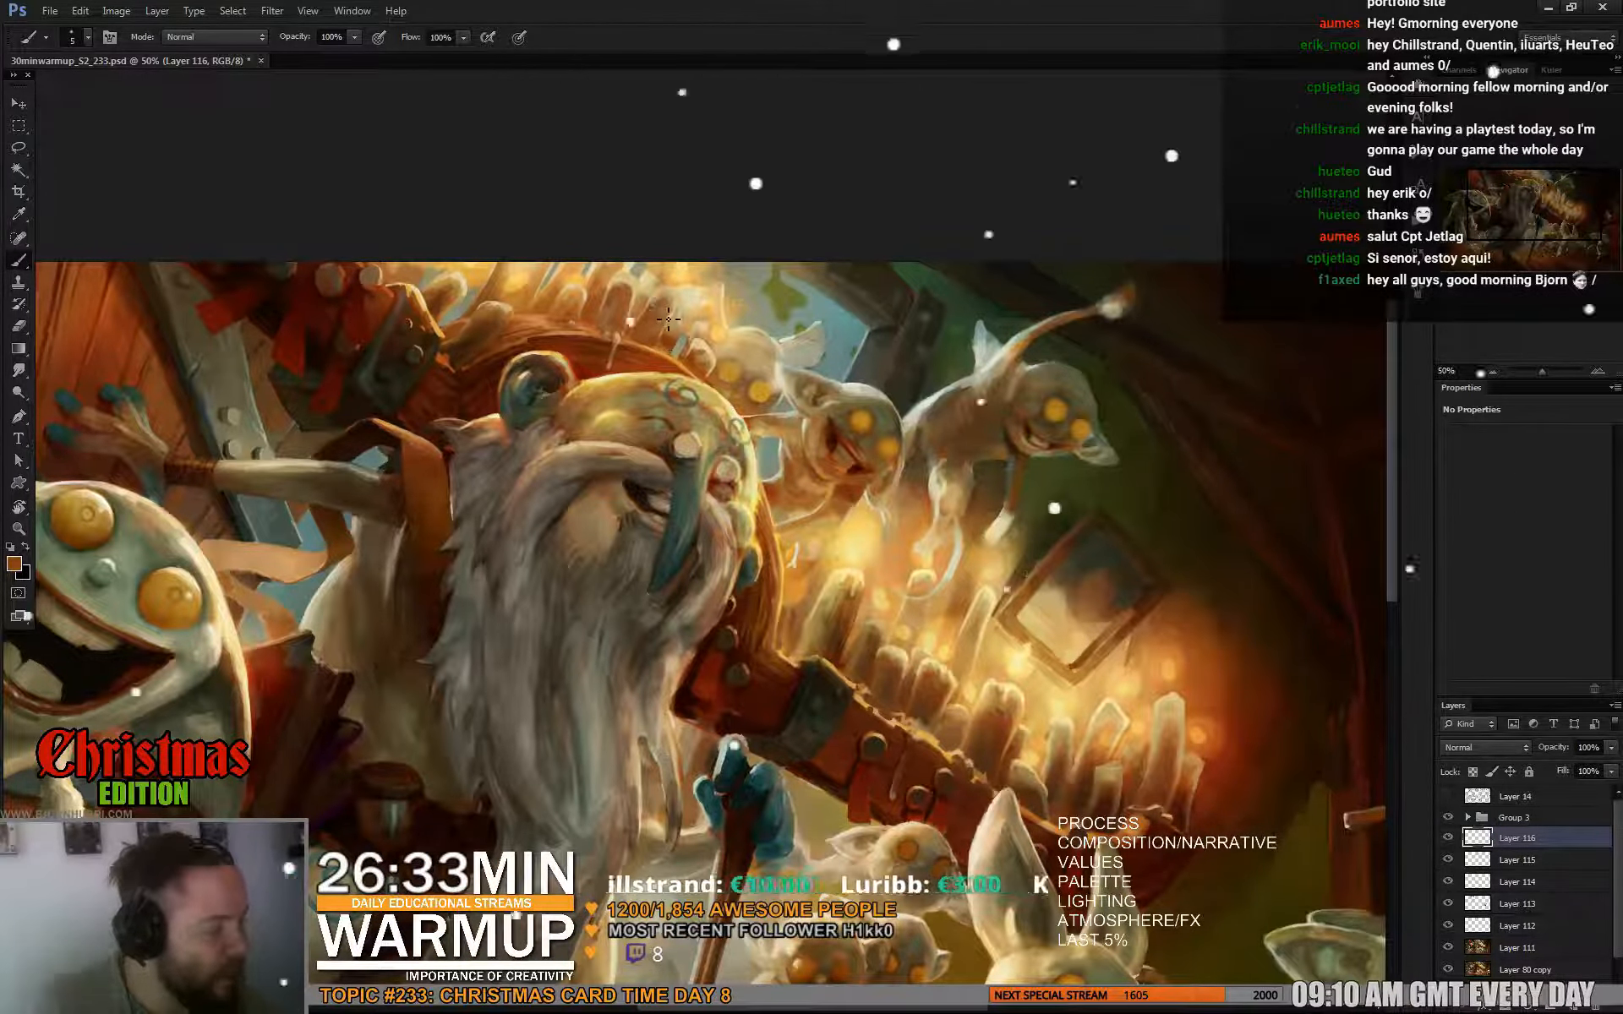
drag(998, 661, 1100, 662)
mouse_move(1373, 807)
mouse_down()
mouse_move(1287, 622)
mouse_move(1160, 609)
mouse_move(1154, 575)
mouse_up()
Retouch the candles above the long-eared creature using pale yellow tones sampled from their glow.
alt+click(939, 476)
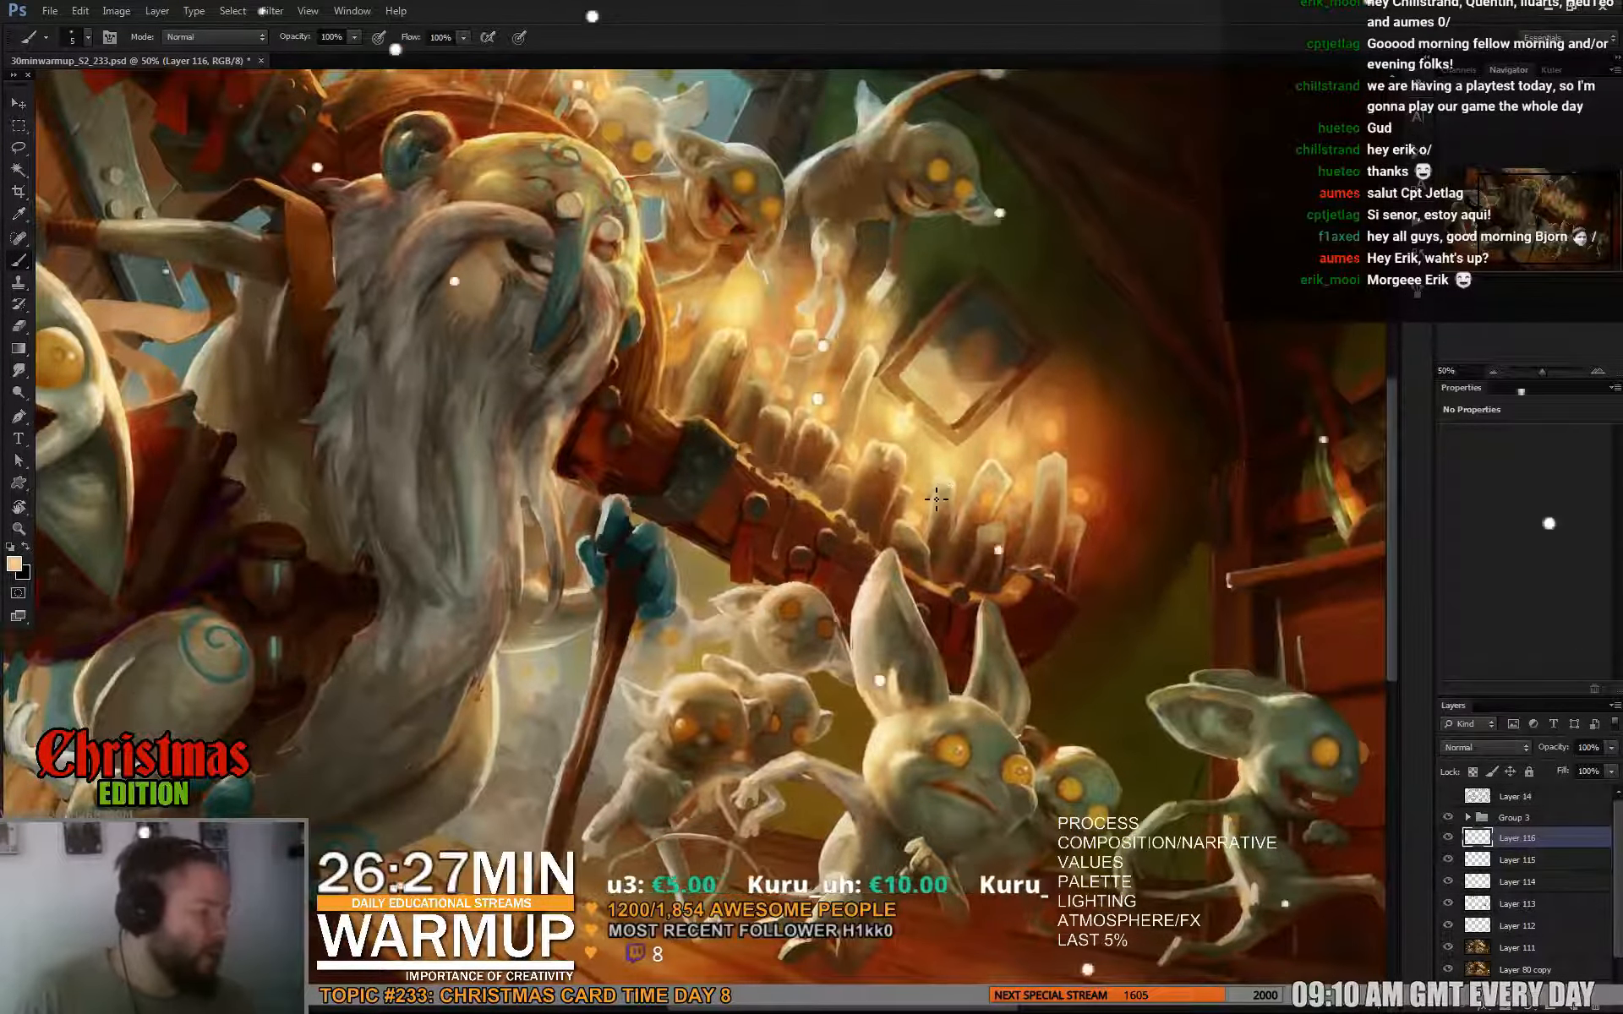
alt+click(935, 488)
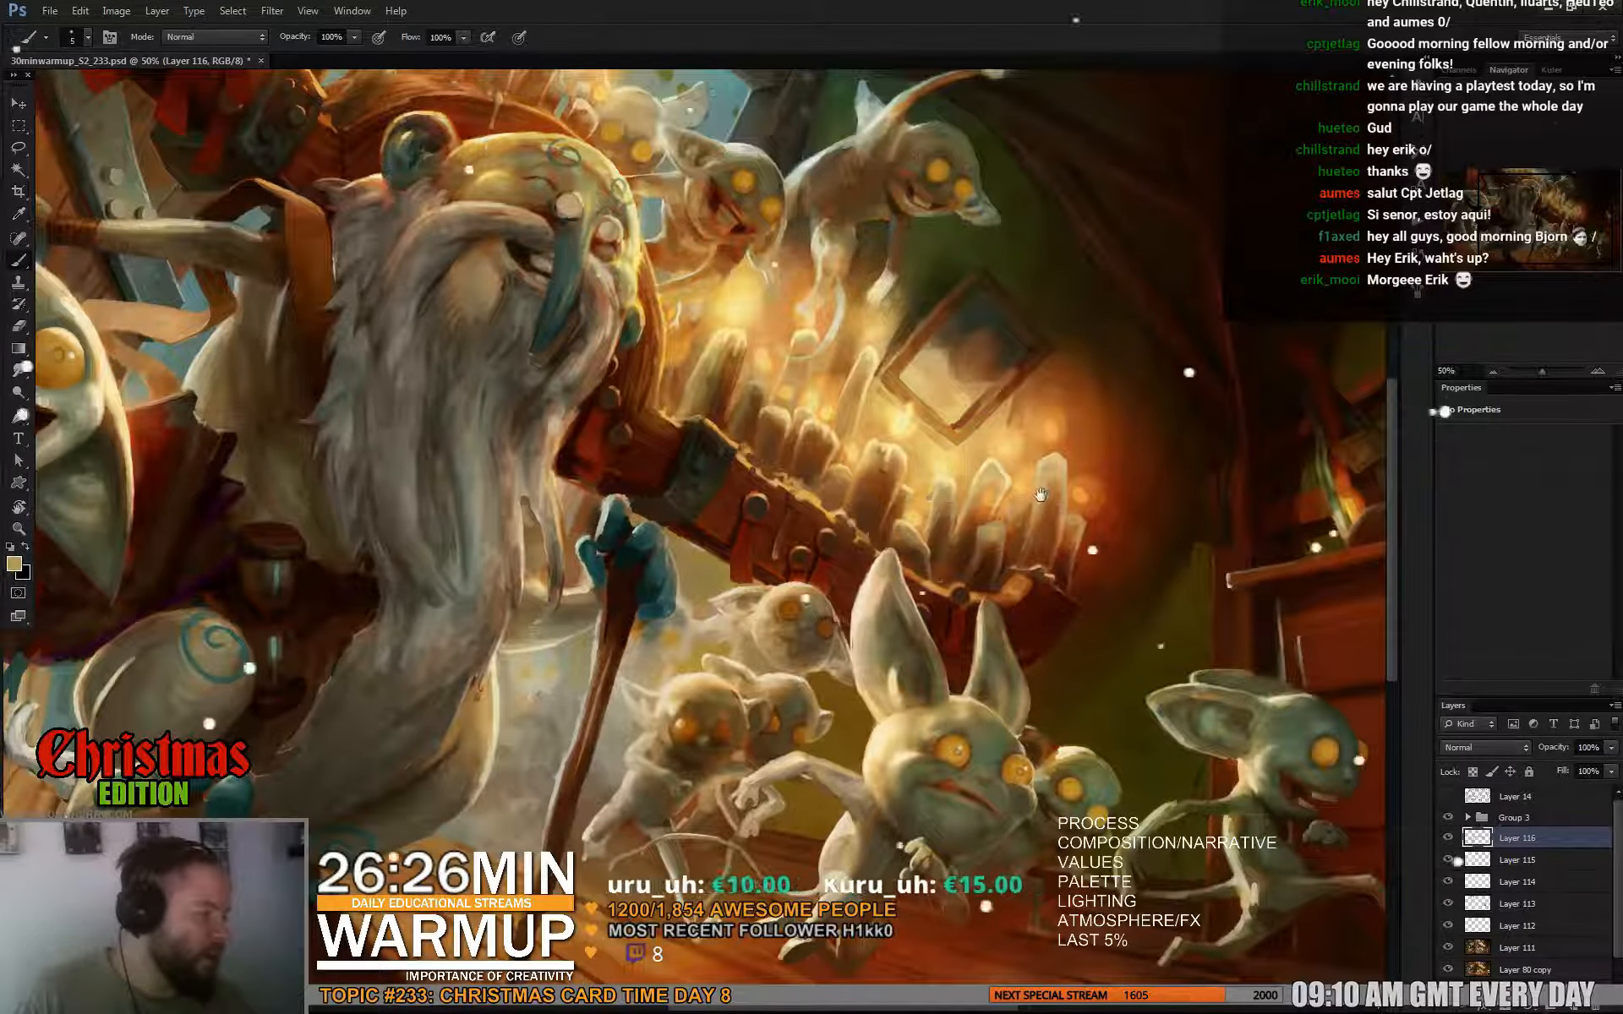
mouse_move(1043, 495)
mouse_down()
mouse_move(950, 435)
mouse_move(1010, 467)
mouse_up()
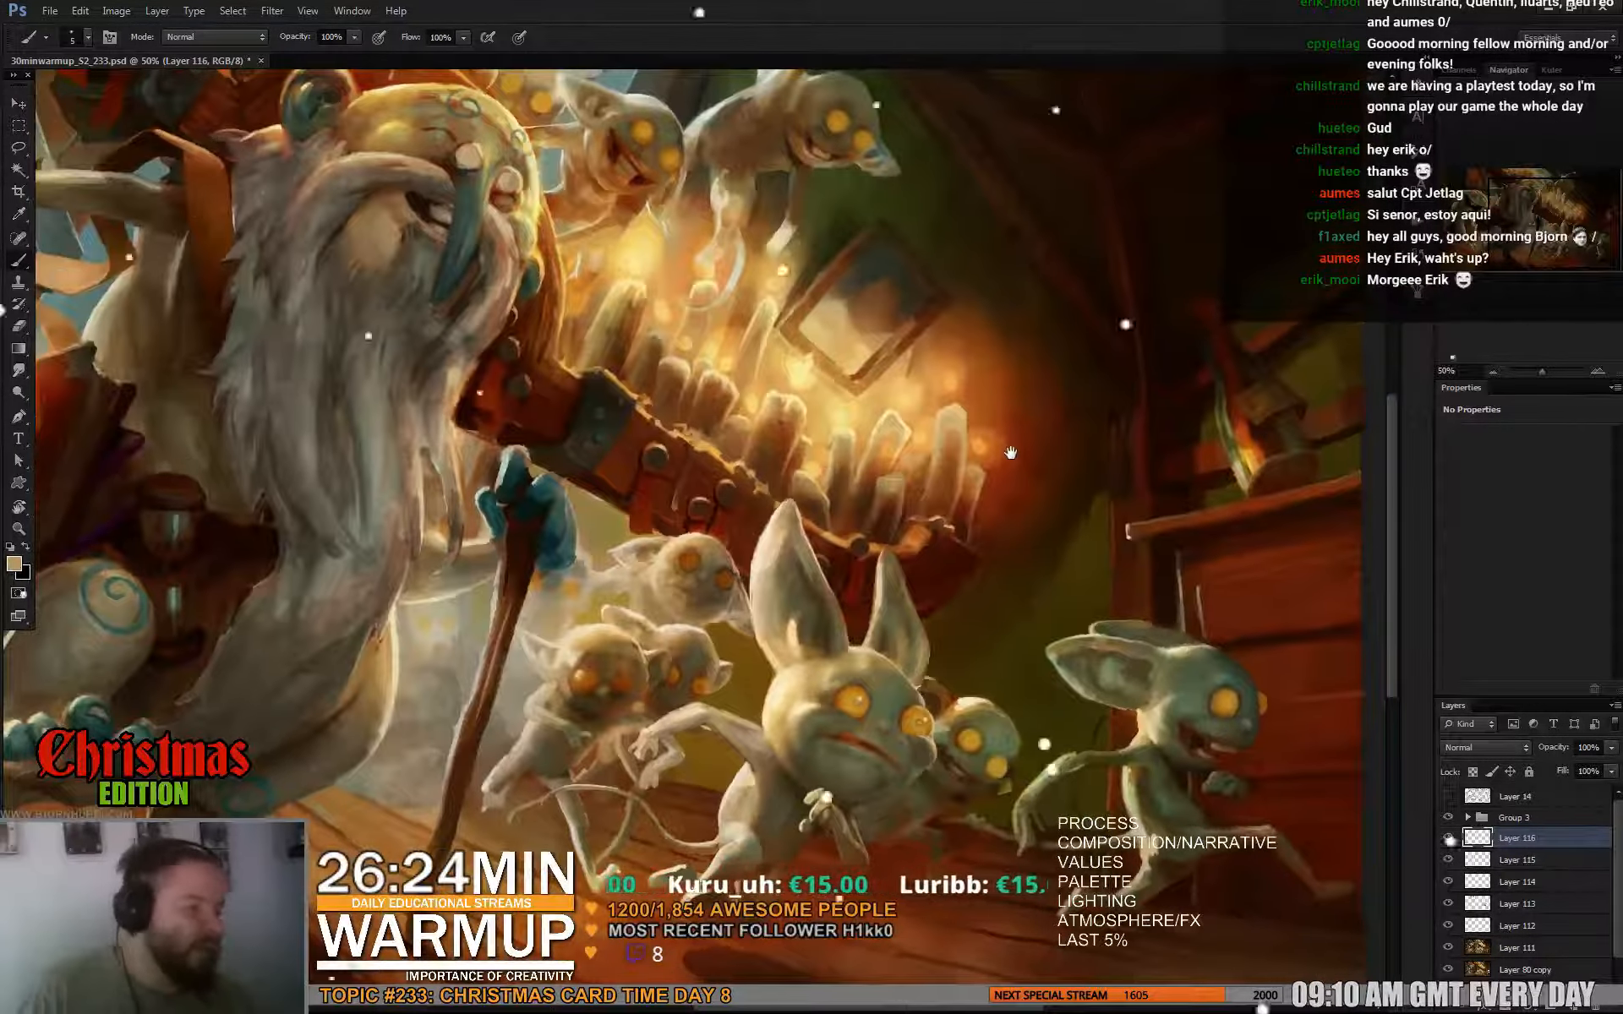
drag(1107, 451, 966, 531)
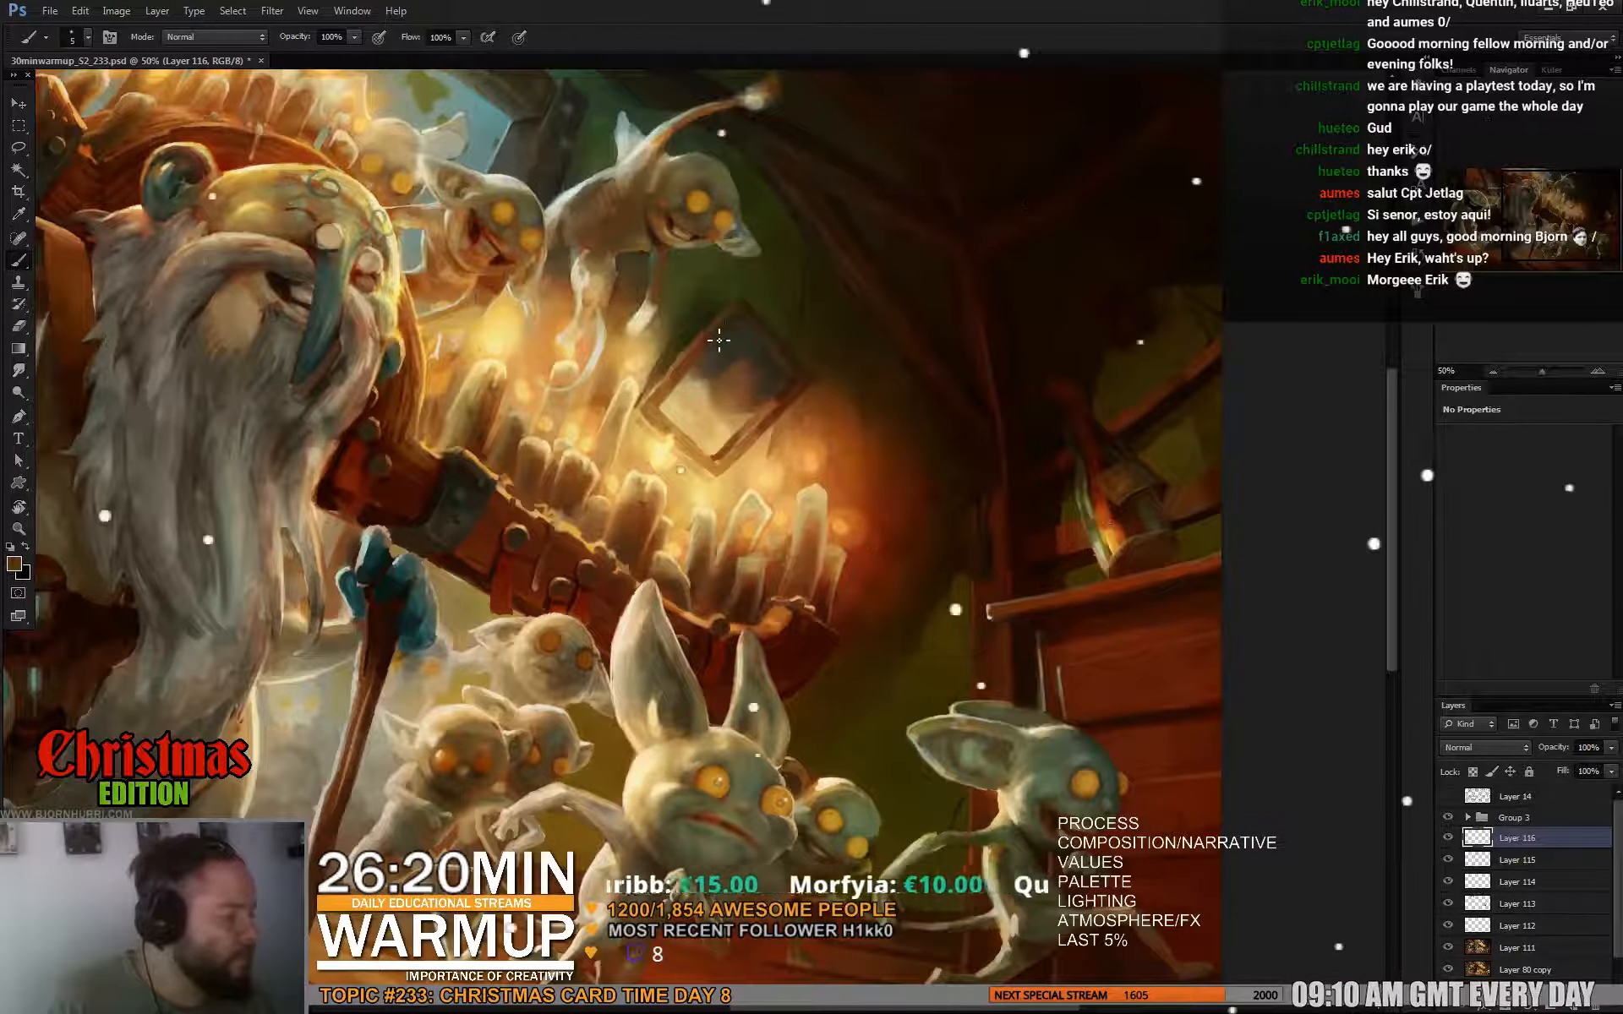
Repaint the tilted picture frame behind the candles with an 11 px brush and sampled tones, undoing a bad stroke.
mouse_move(734, 336)
mouse_down()
mouse_move(742, 323)
mouse_move(613, 383)
mouse_up()
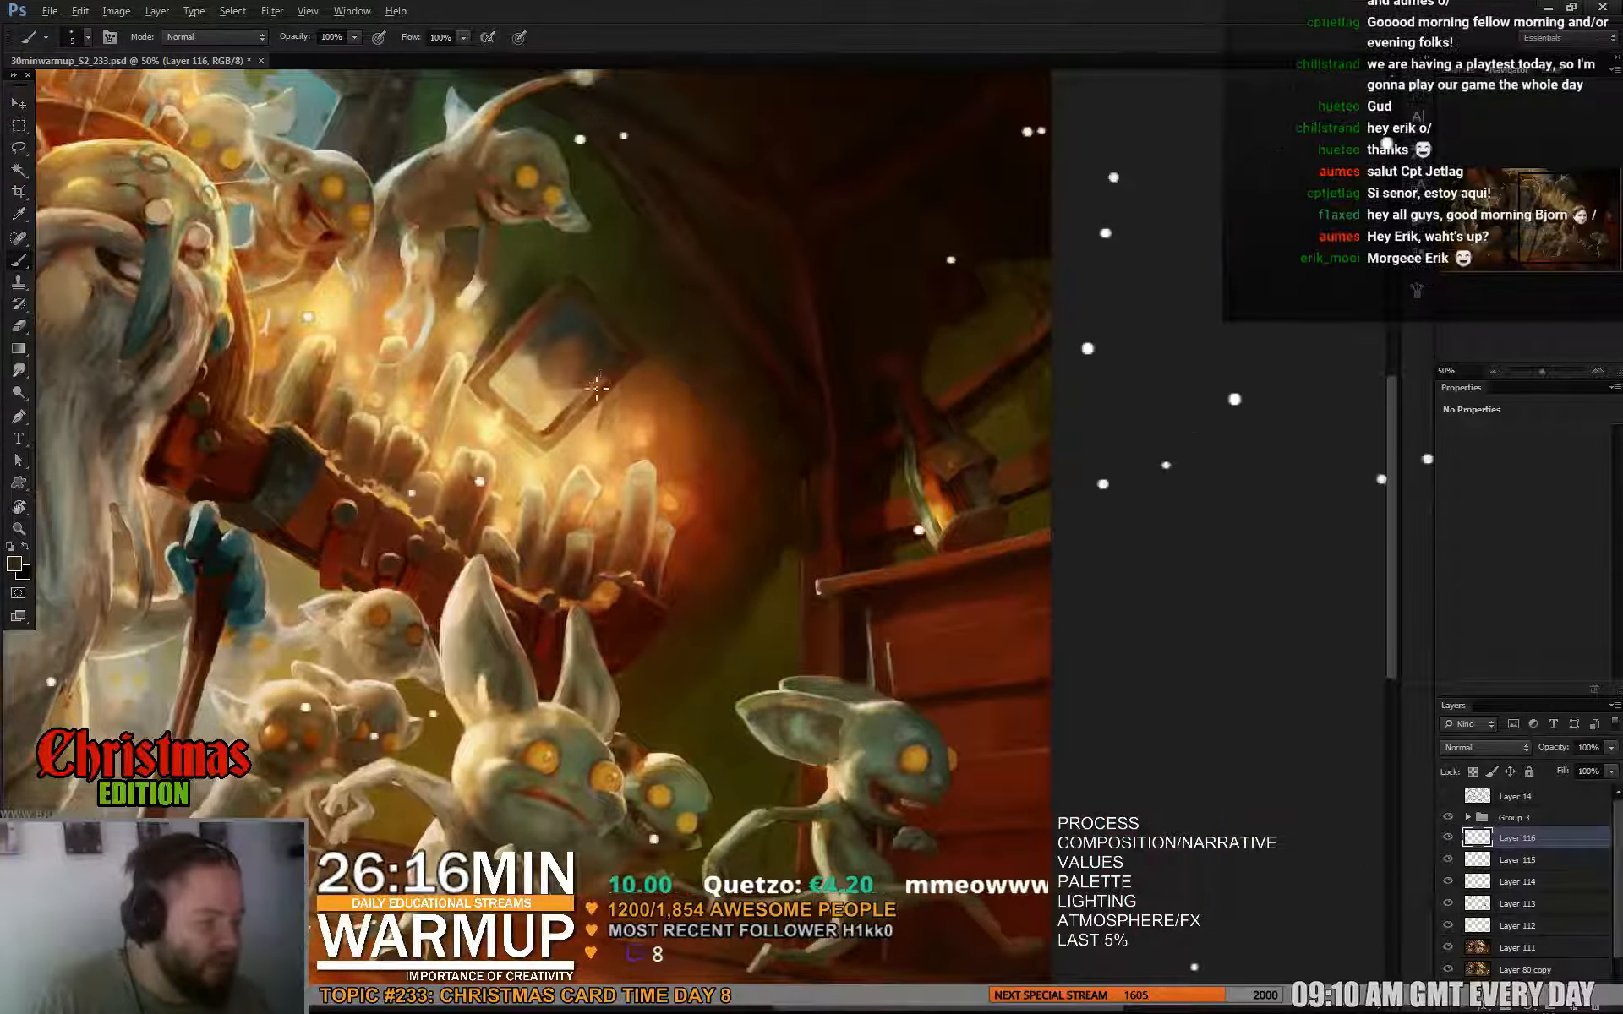
right_click(611, 372)
key(Escape)
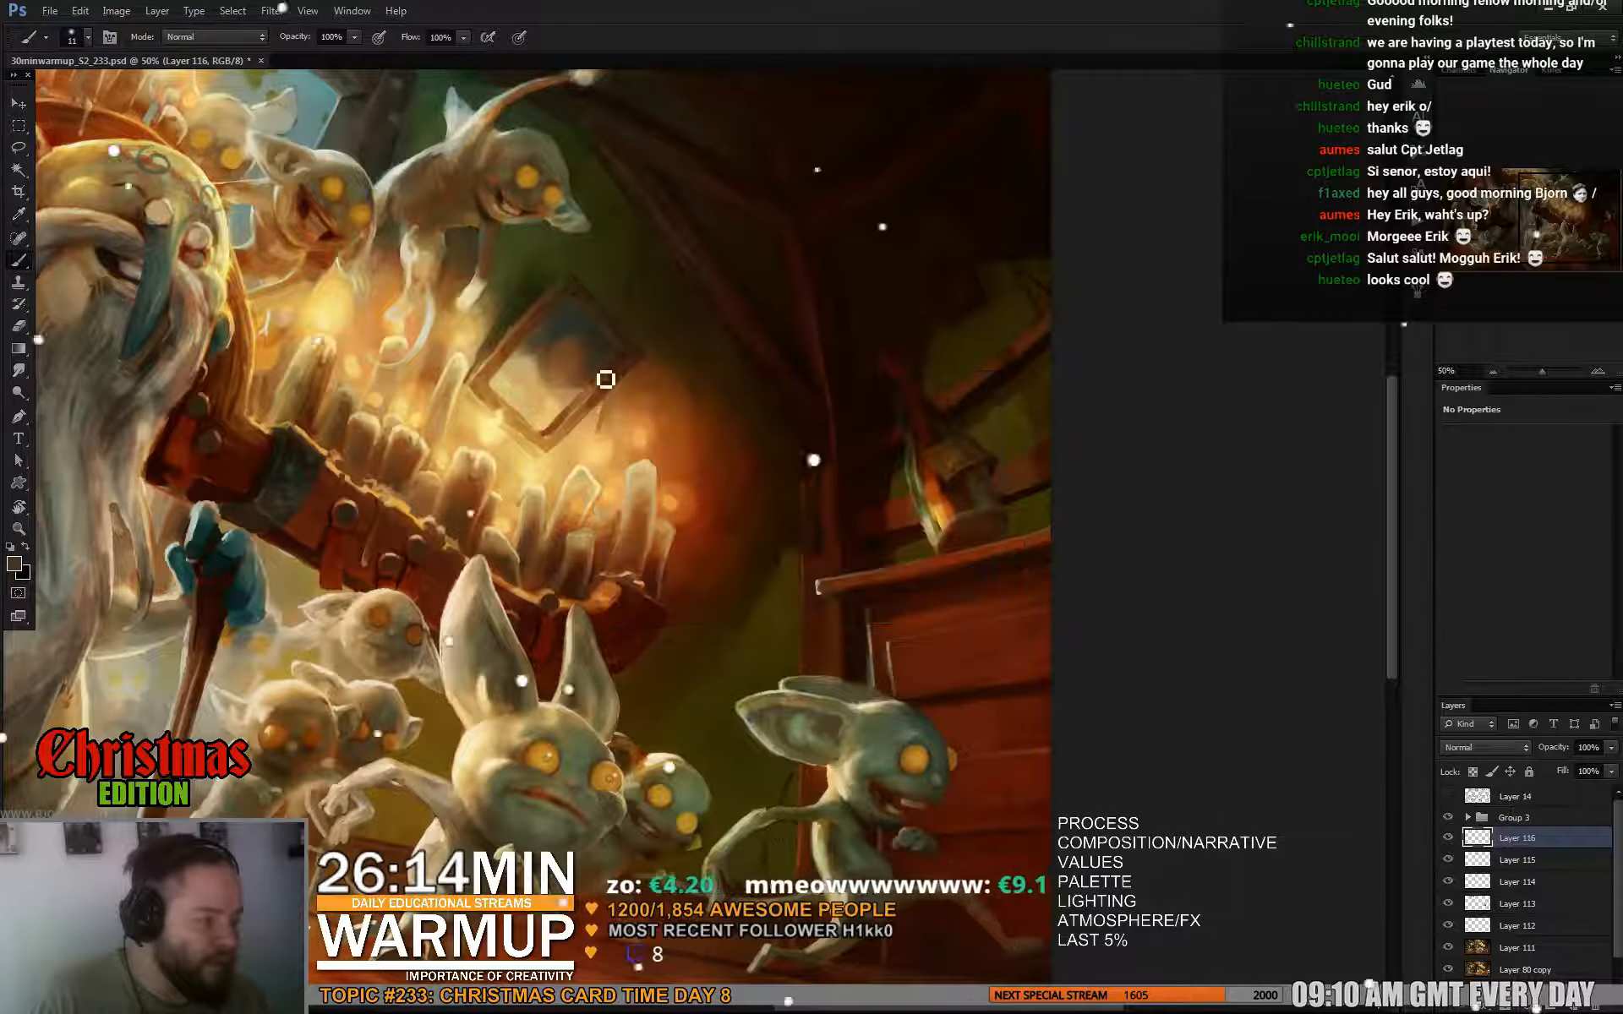
alt+click(581, 389)
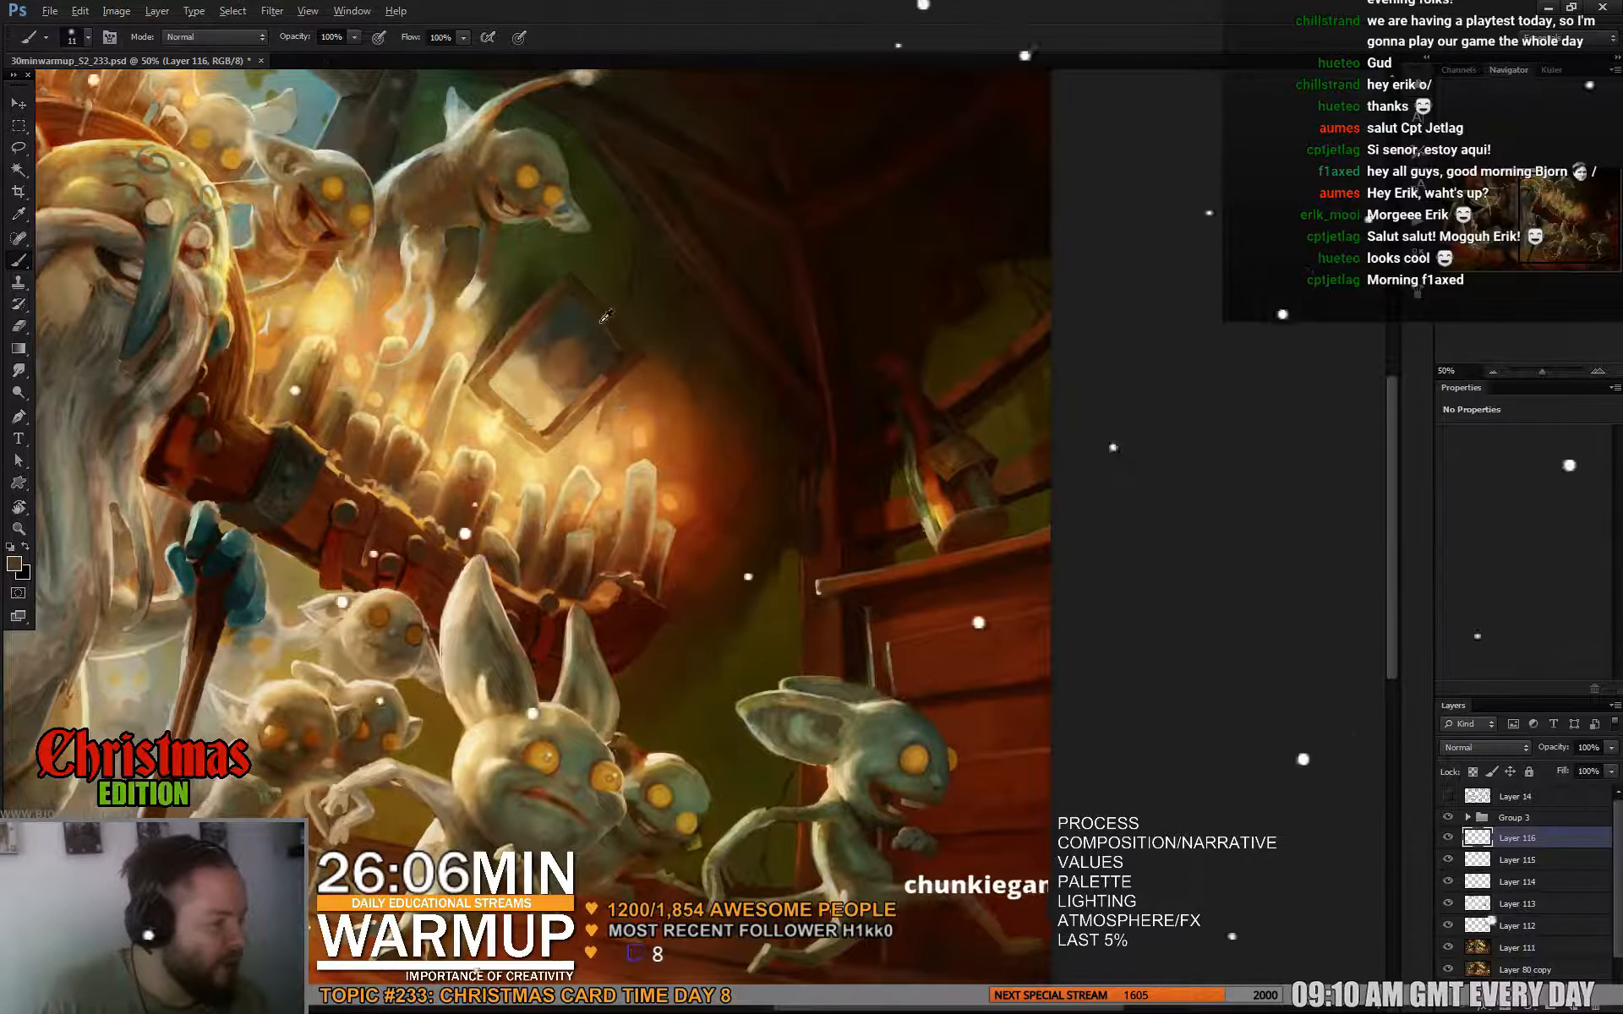
key(ctrl+z)
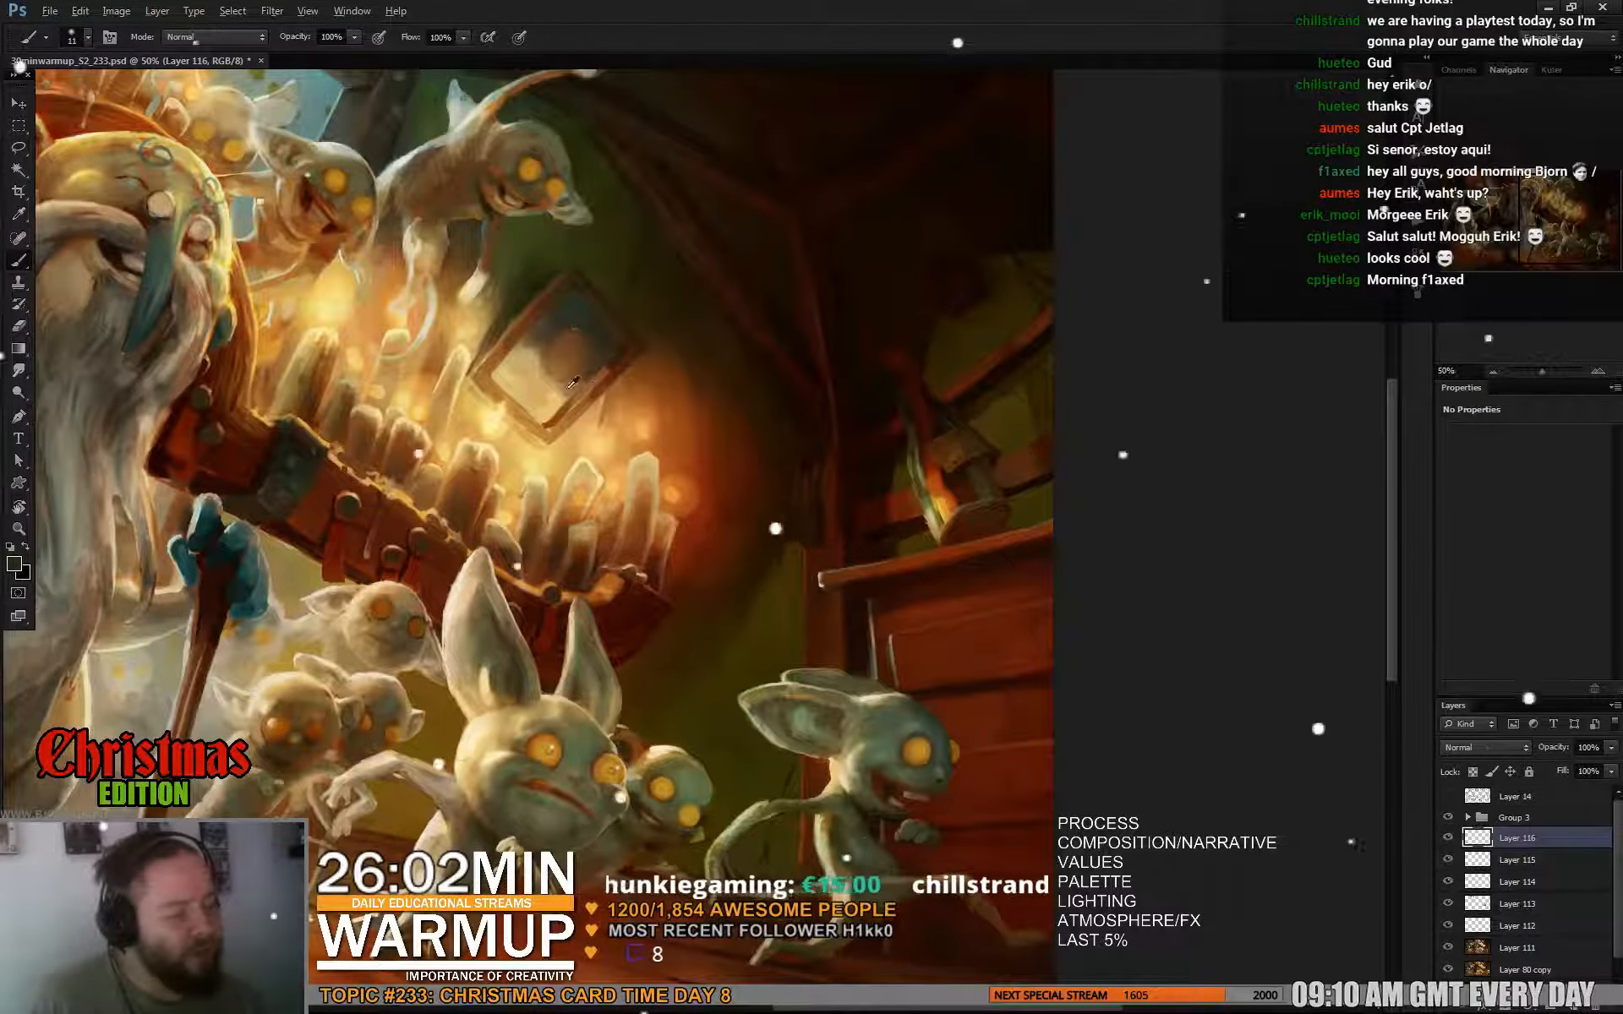
alt+click(553, 399)
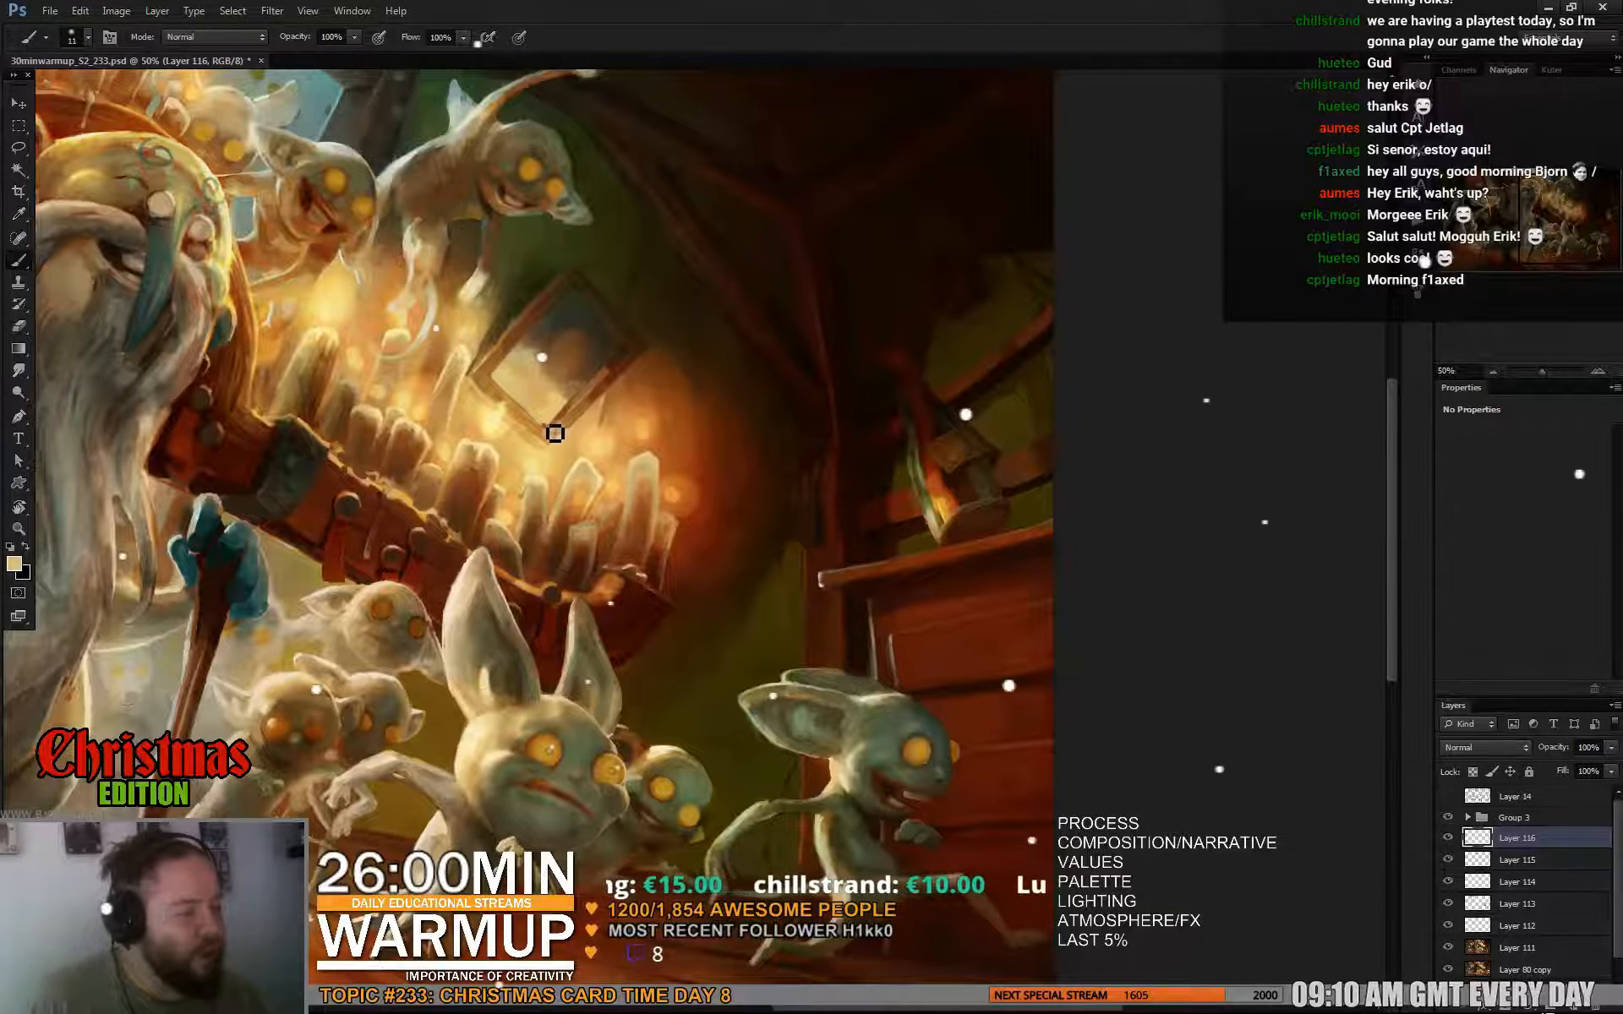
alt+click(572, 391)
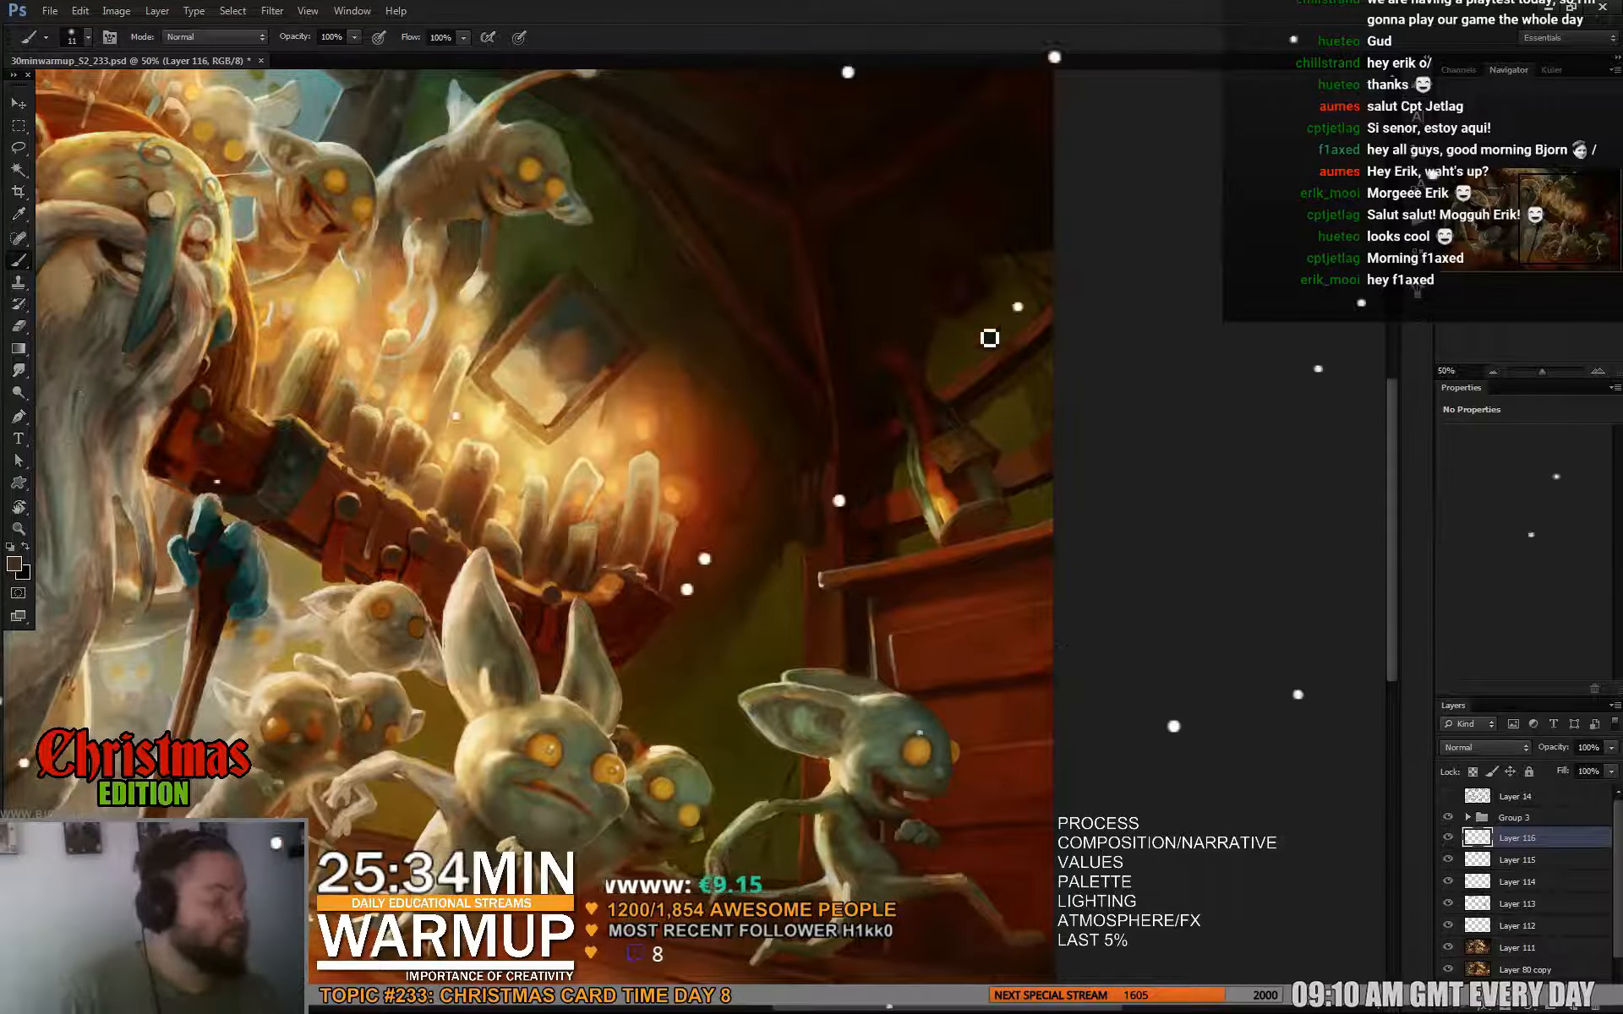
Set the brush size to 20 px and paint sampled dark tones around the candle beam's lower end behind the tall ears.
mouse_move(865, 501)
mouse_down()
mouse_move(863, 480)
mouse_move(926, 478)
mouse_up()
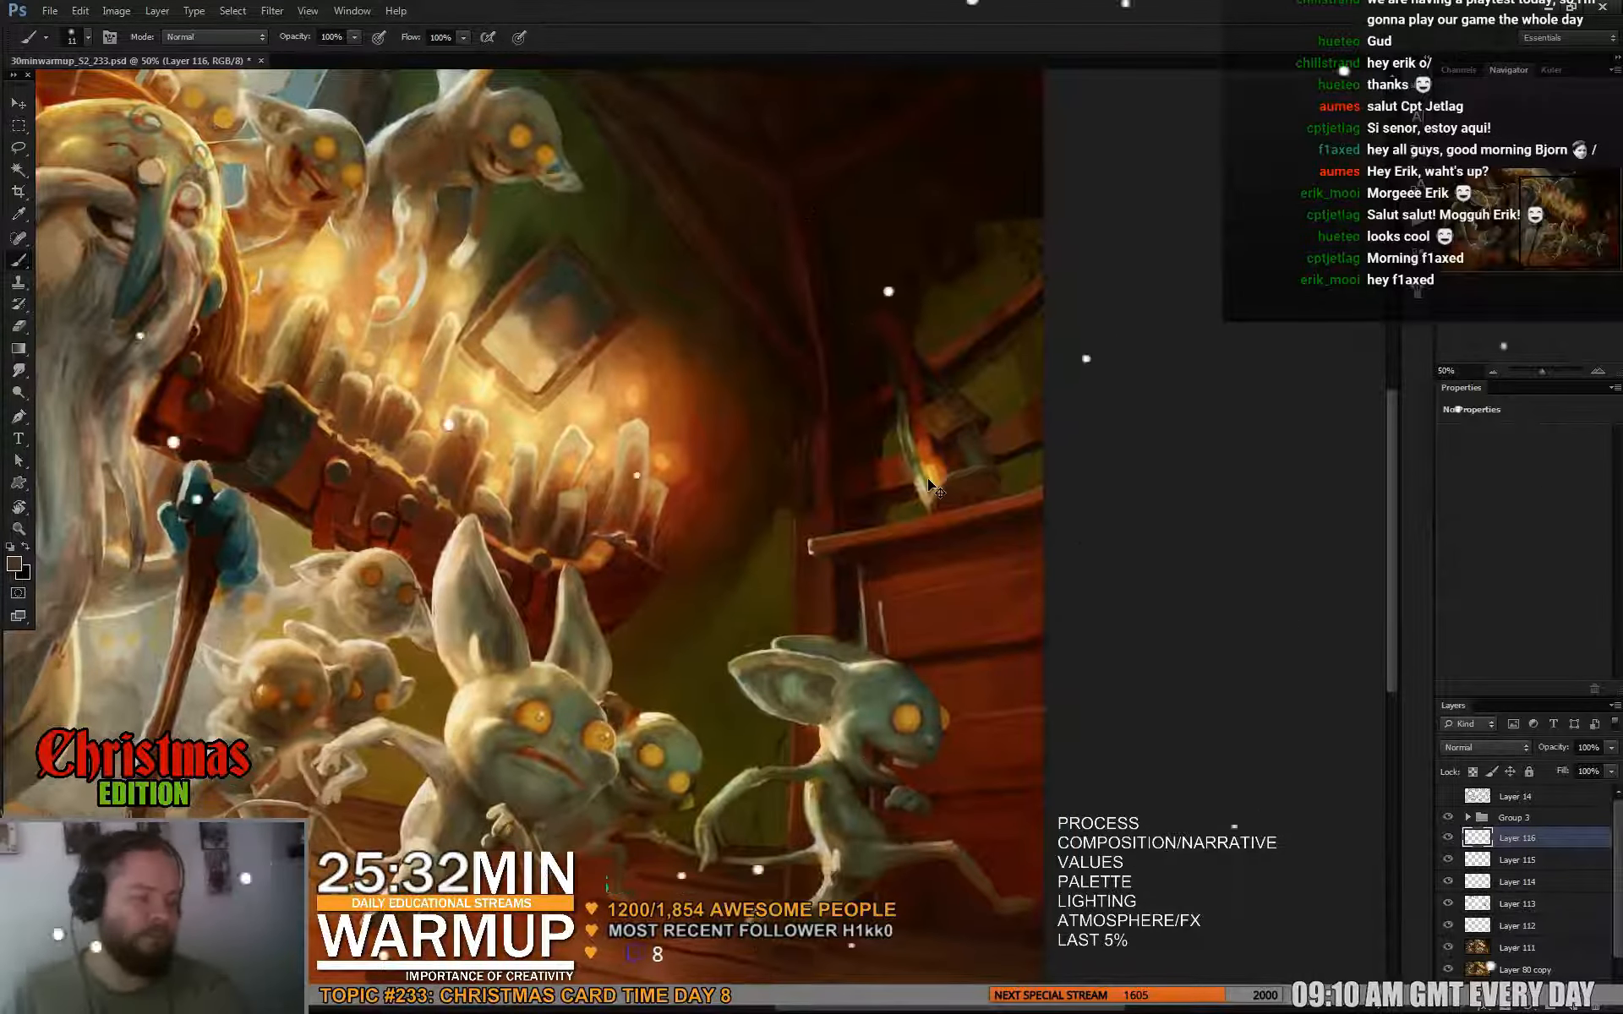
key(ctrl+minus)
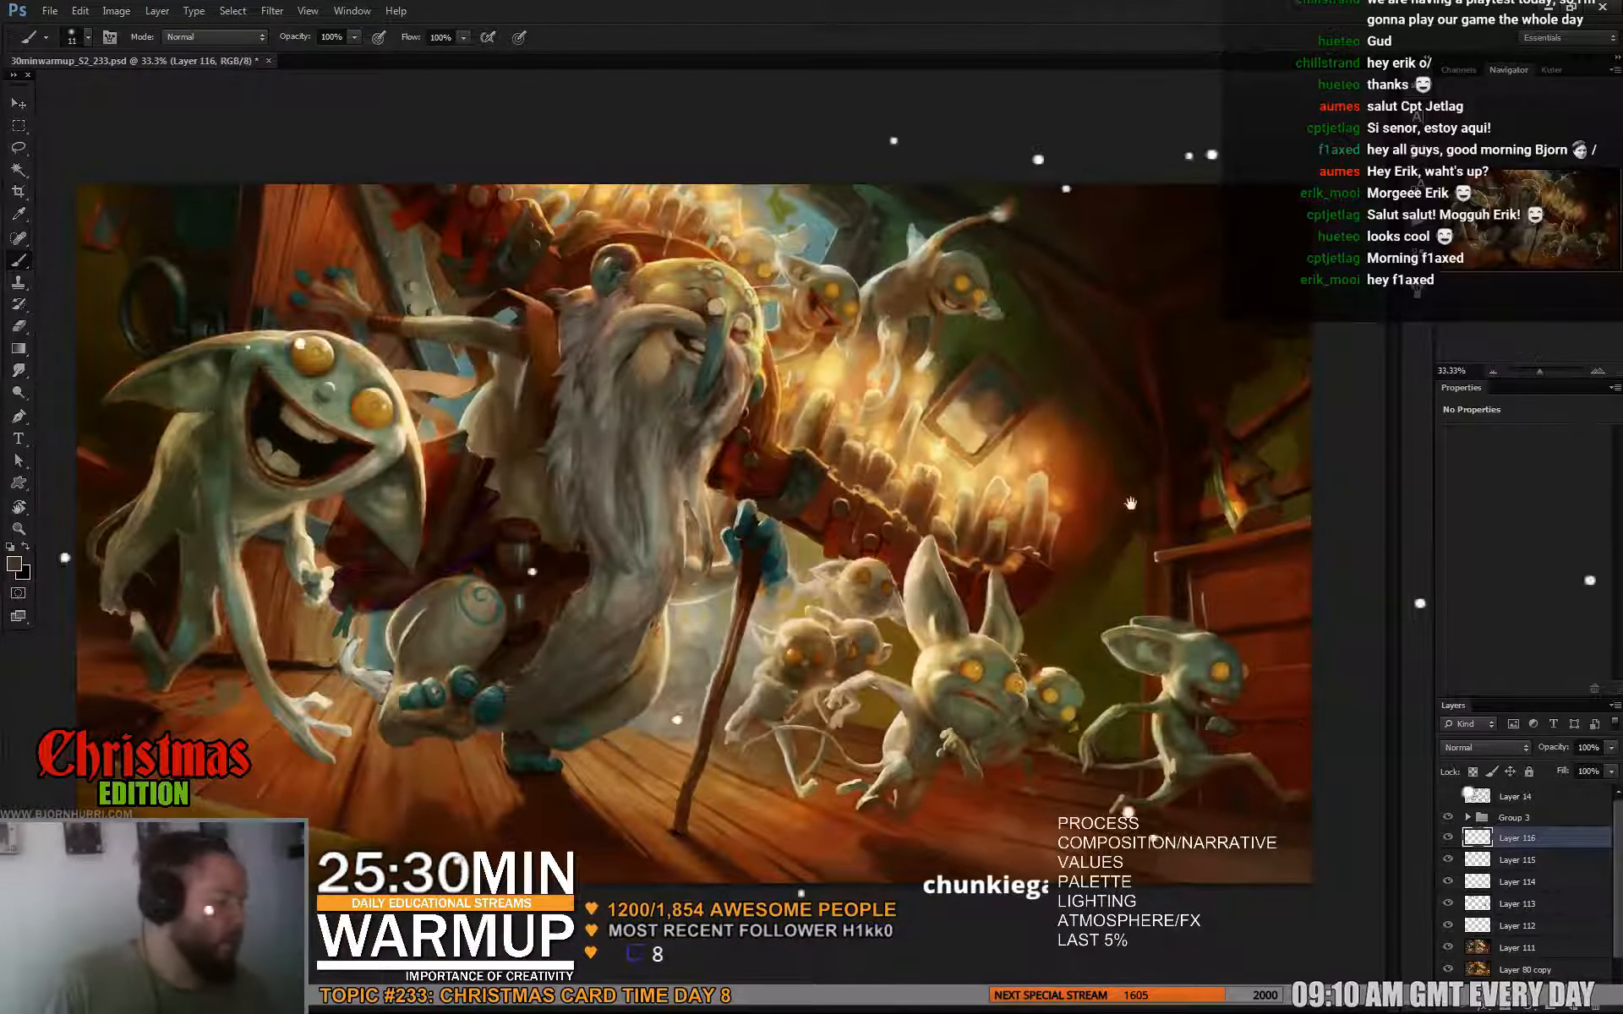
key(bracketright)
right_click(998, 565)
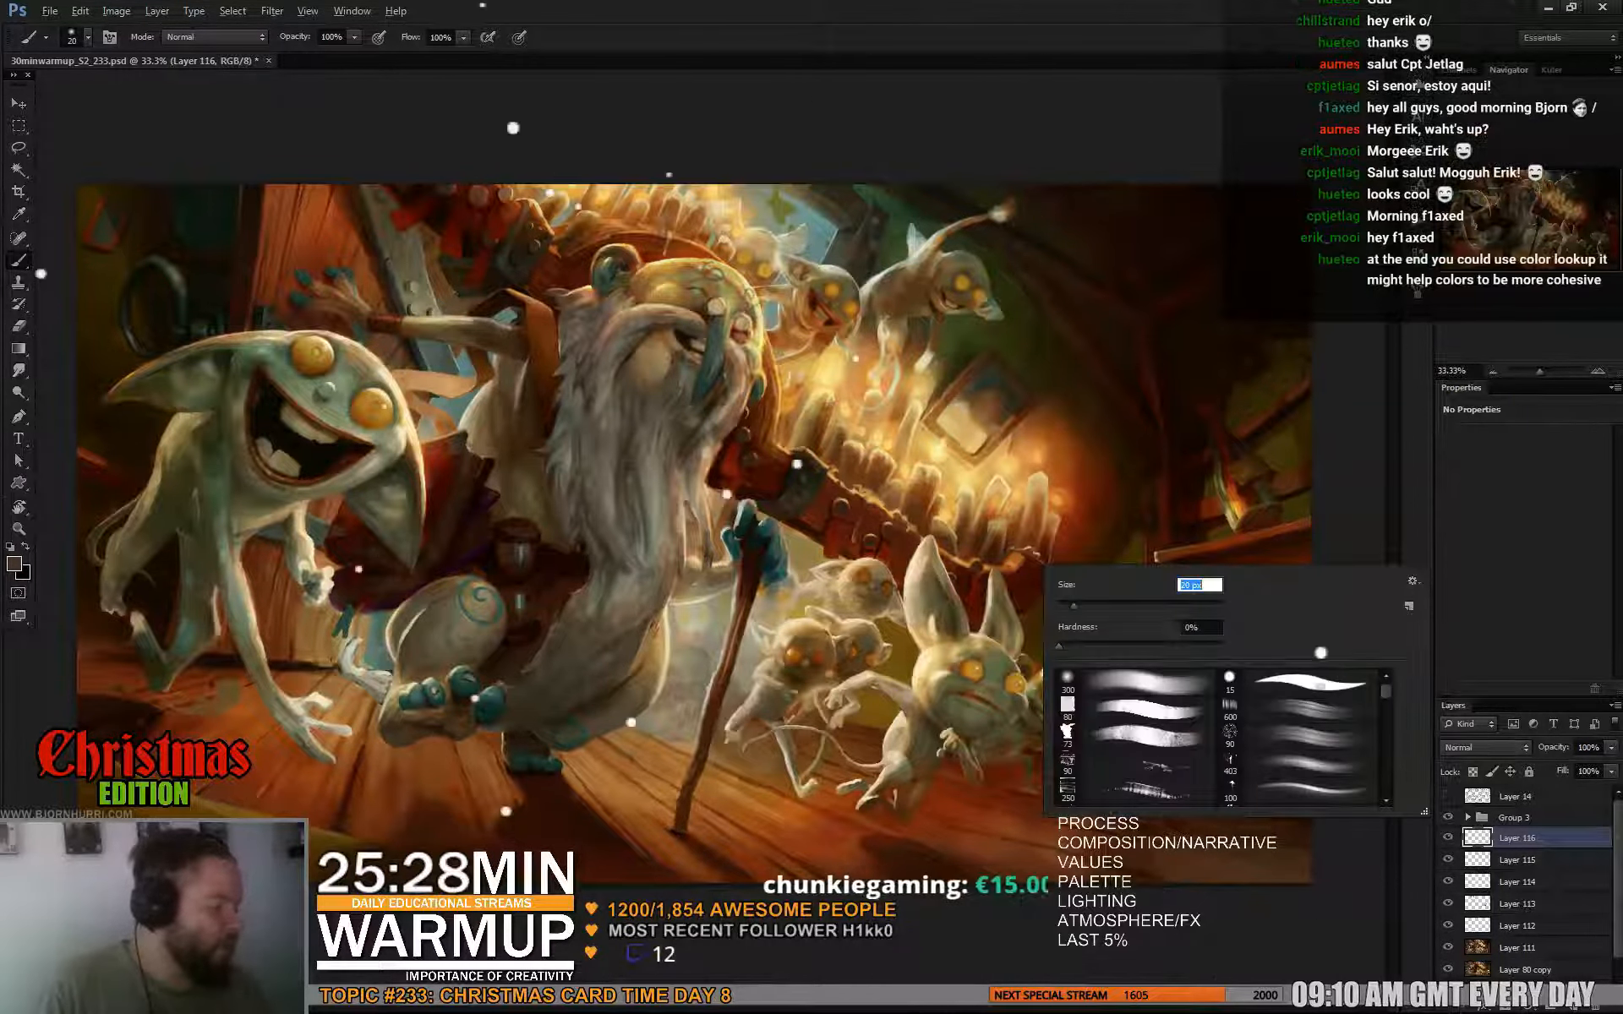
alt+click(988, 580)
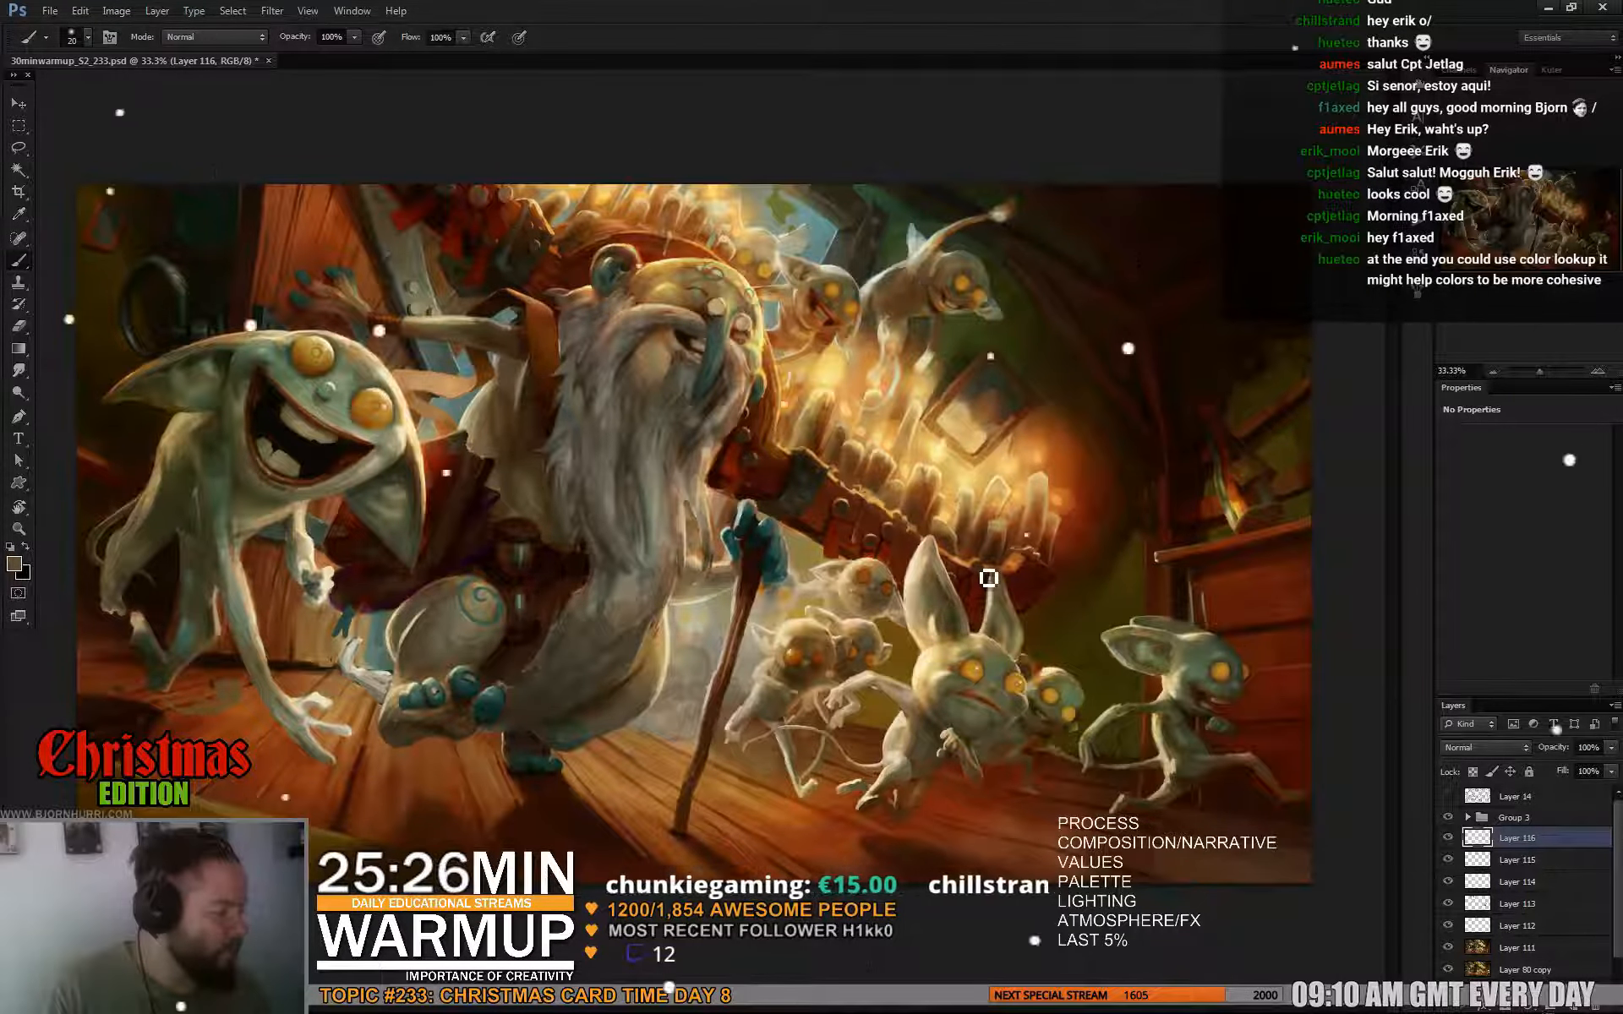
alt+click(980, 568)
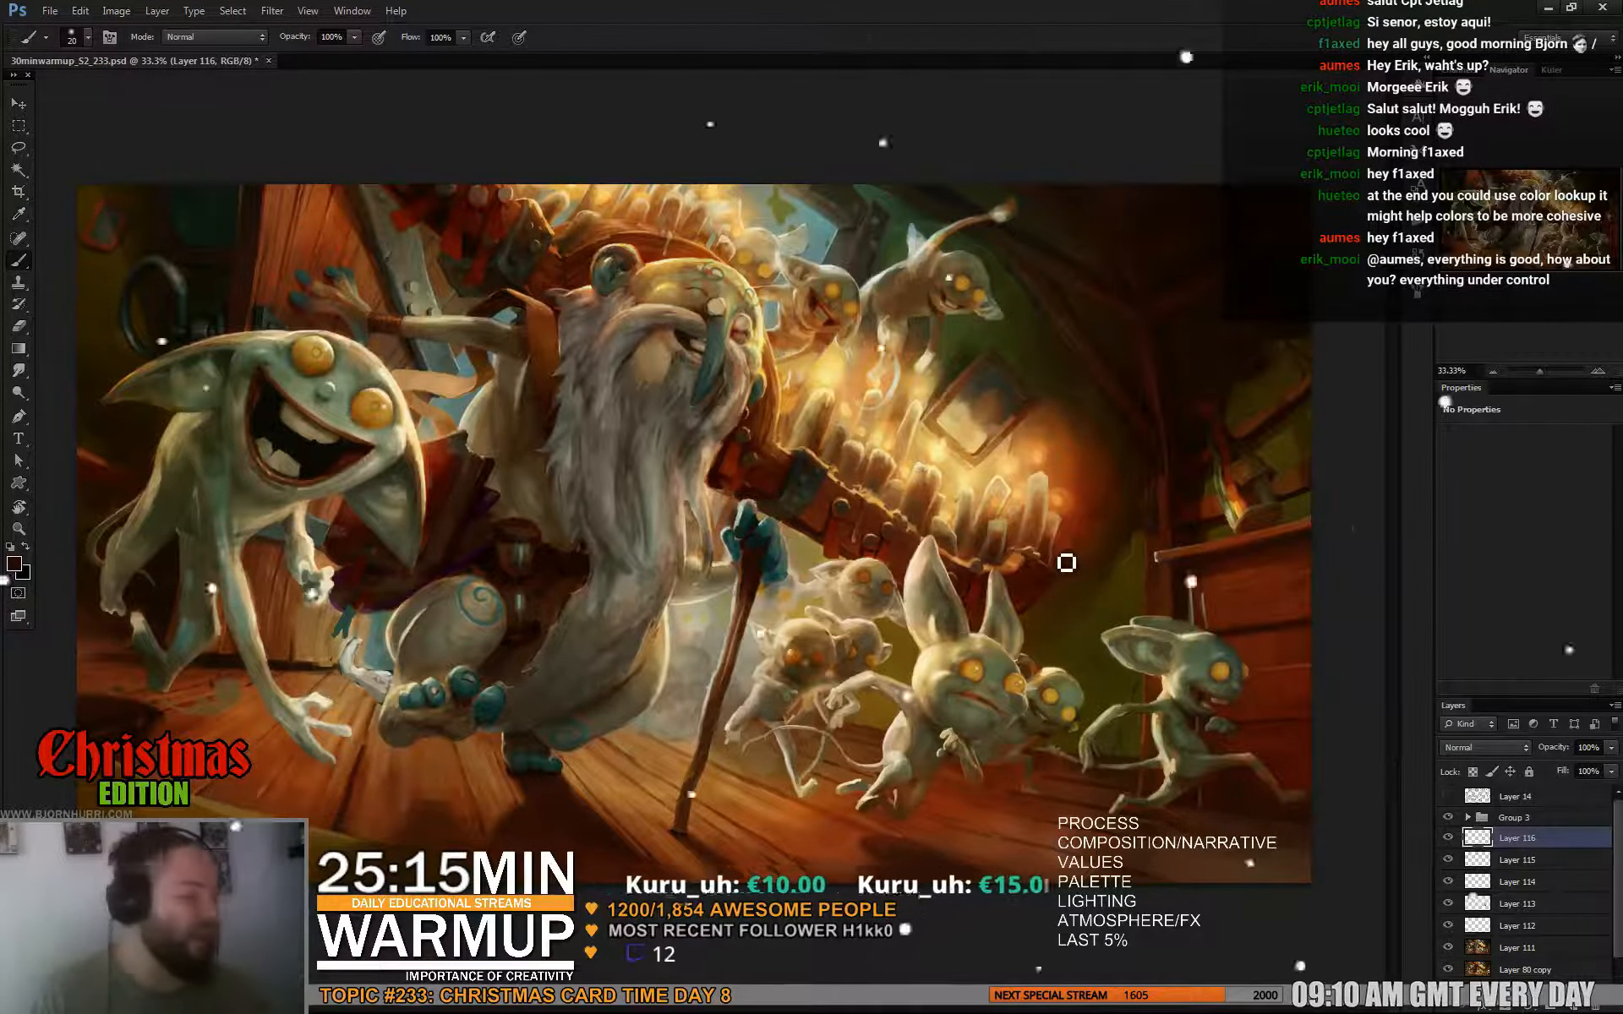
Paint dark red details on the beam's end next to the beard with a 6 px brush and sampled colours.
alt+click(744, 470)
right_click(797, 479)
click(799, 500)
key(Return)
alt+click(729, 479)
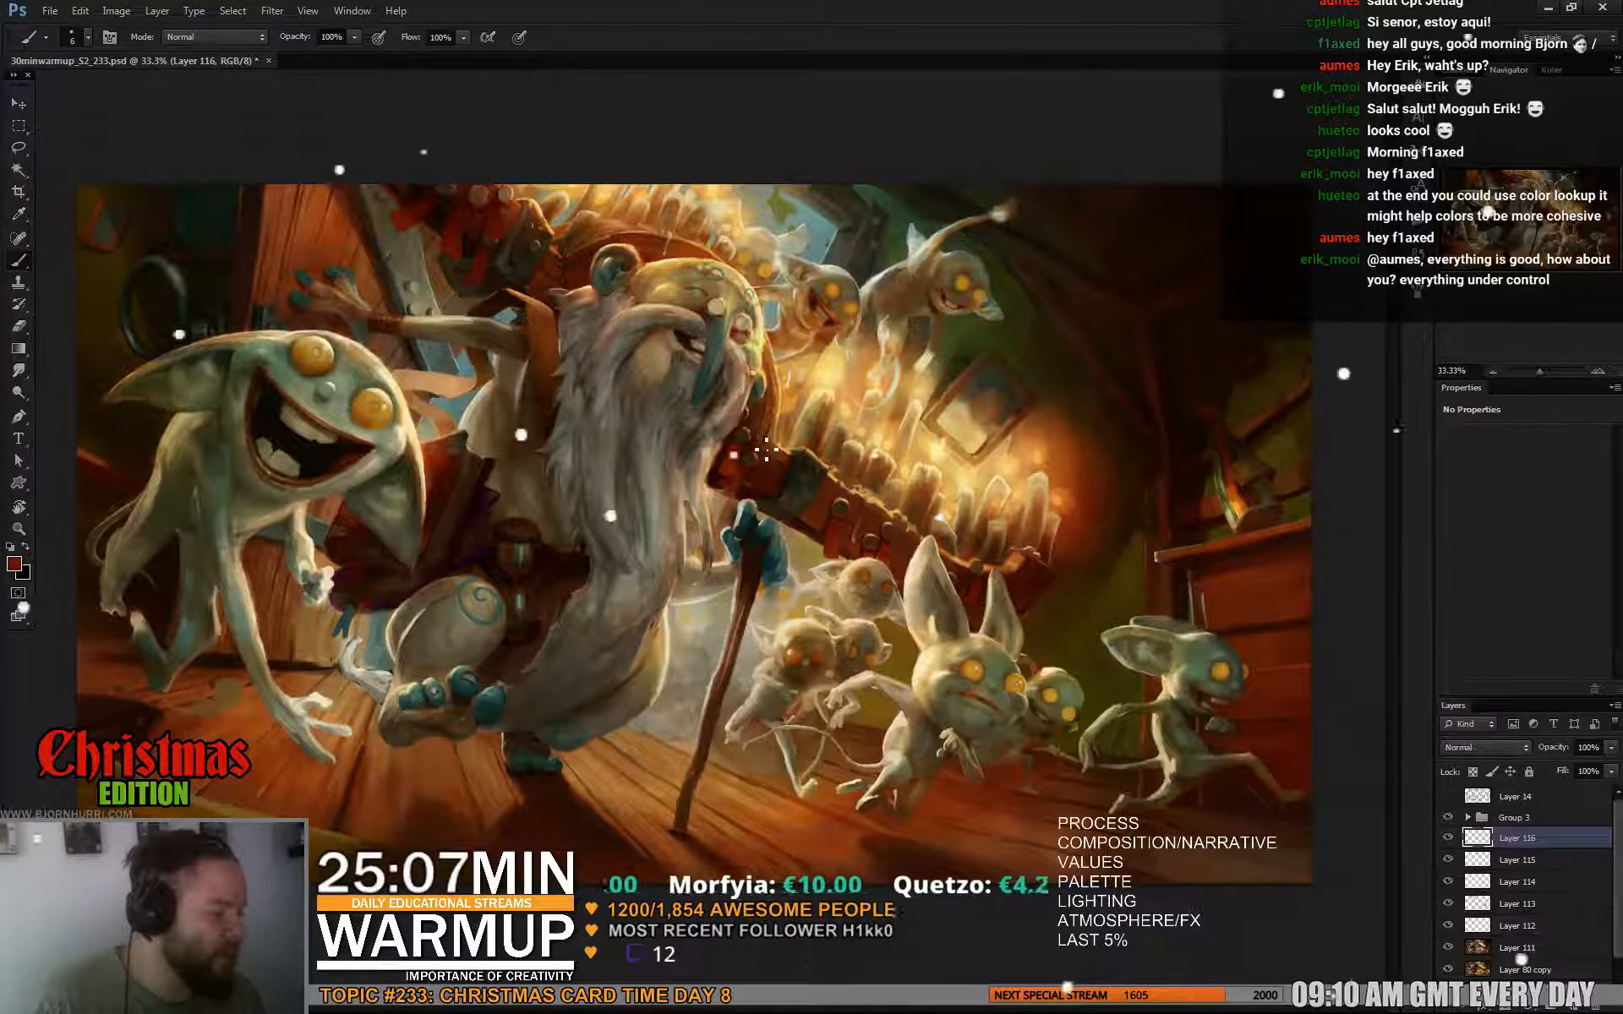
Toggle Layer 14's visibility to check the painting, and rework the beam's end in reddish brown with a 16 px, 0% hardness brush.
key(ctrl+plus)
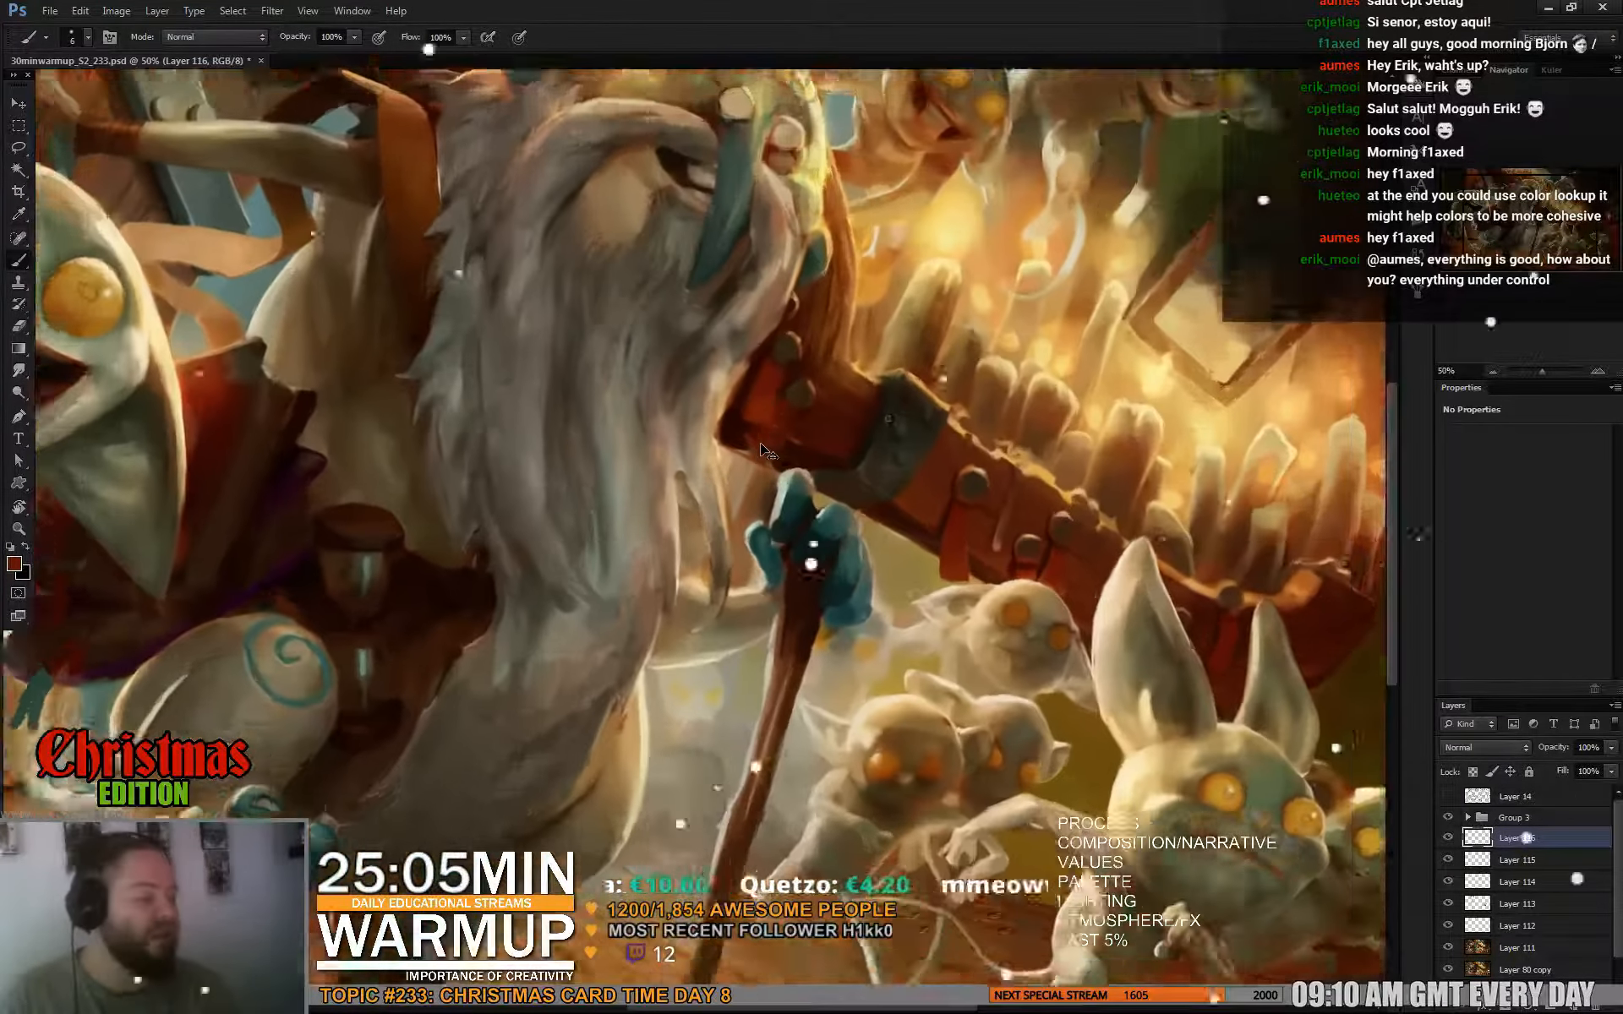
key(ctrl+plus)
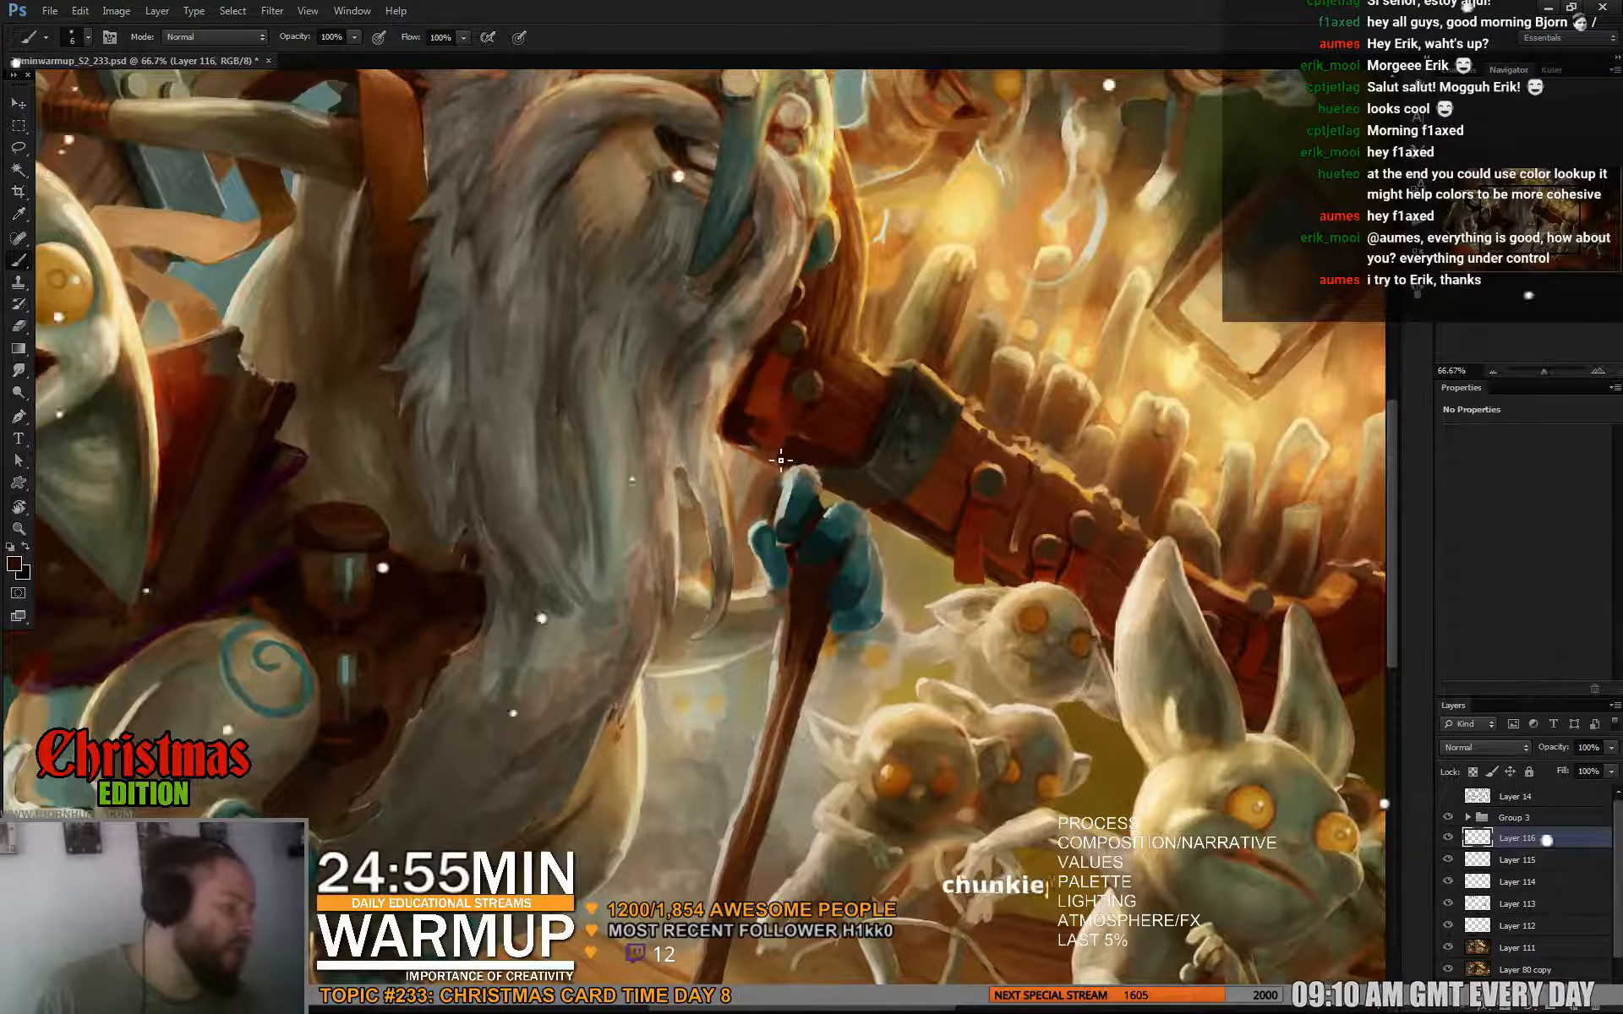
click(1448, 796)
click(1448, 796)
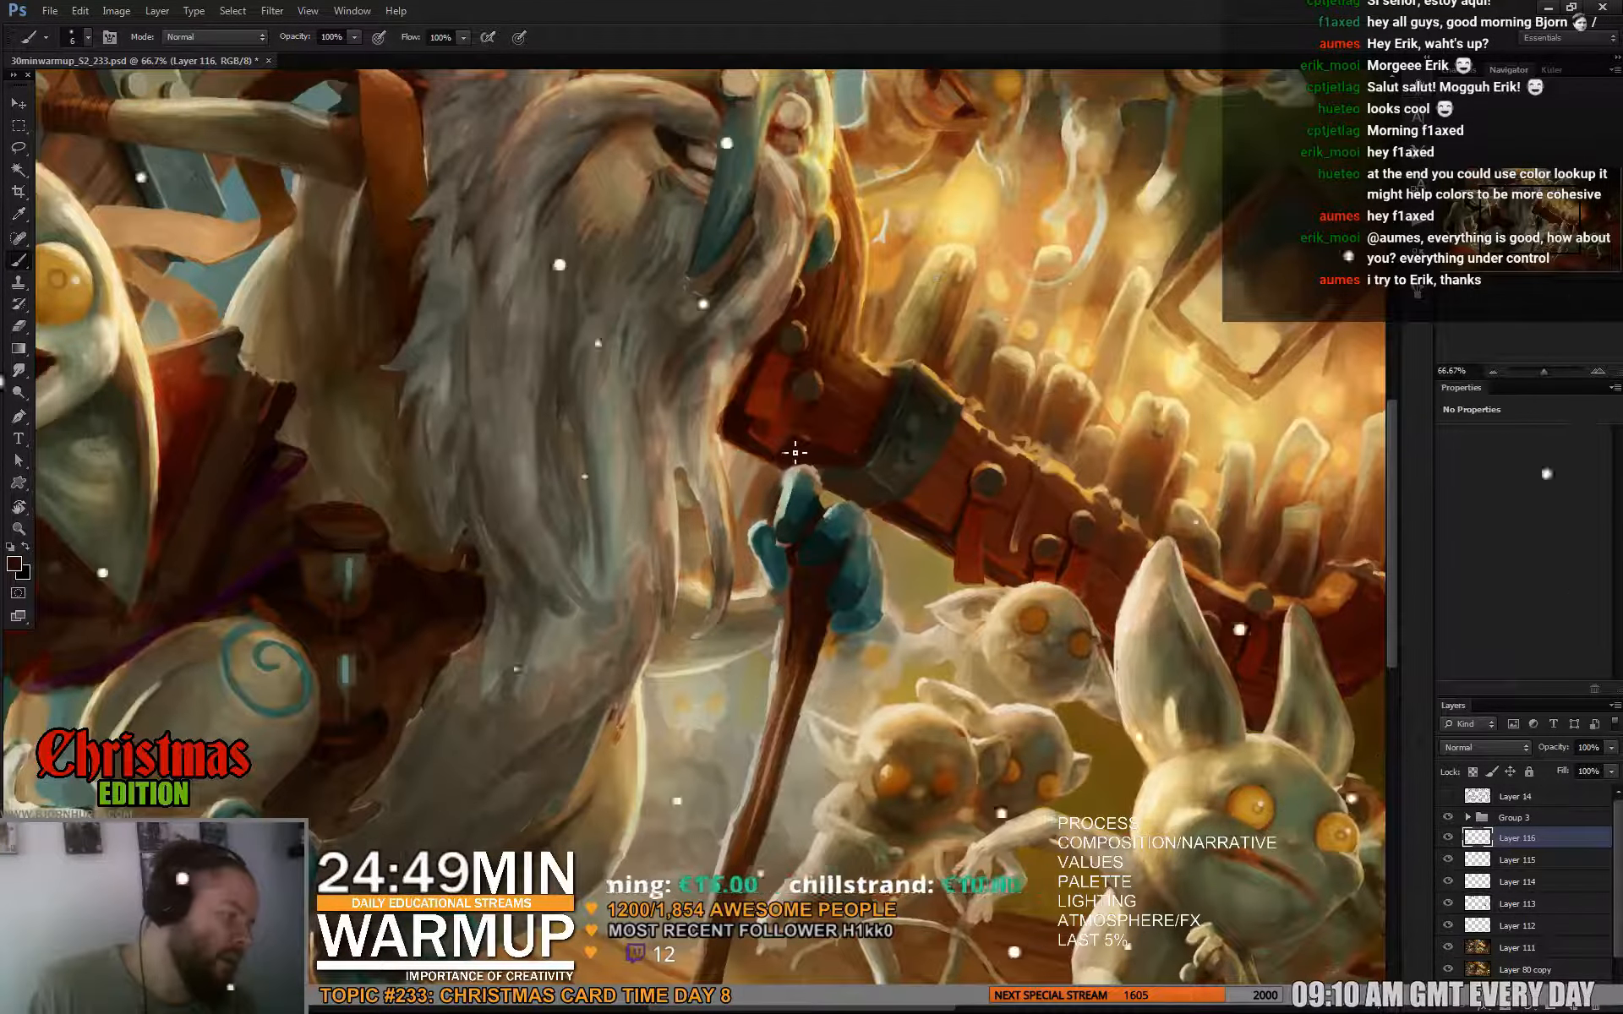
right_click(862, 453)
click(976, 583)
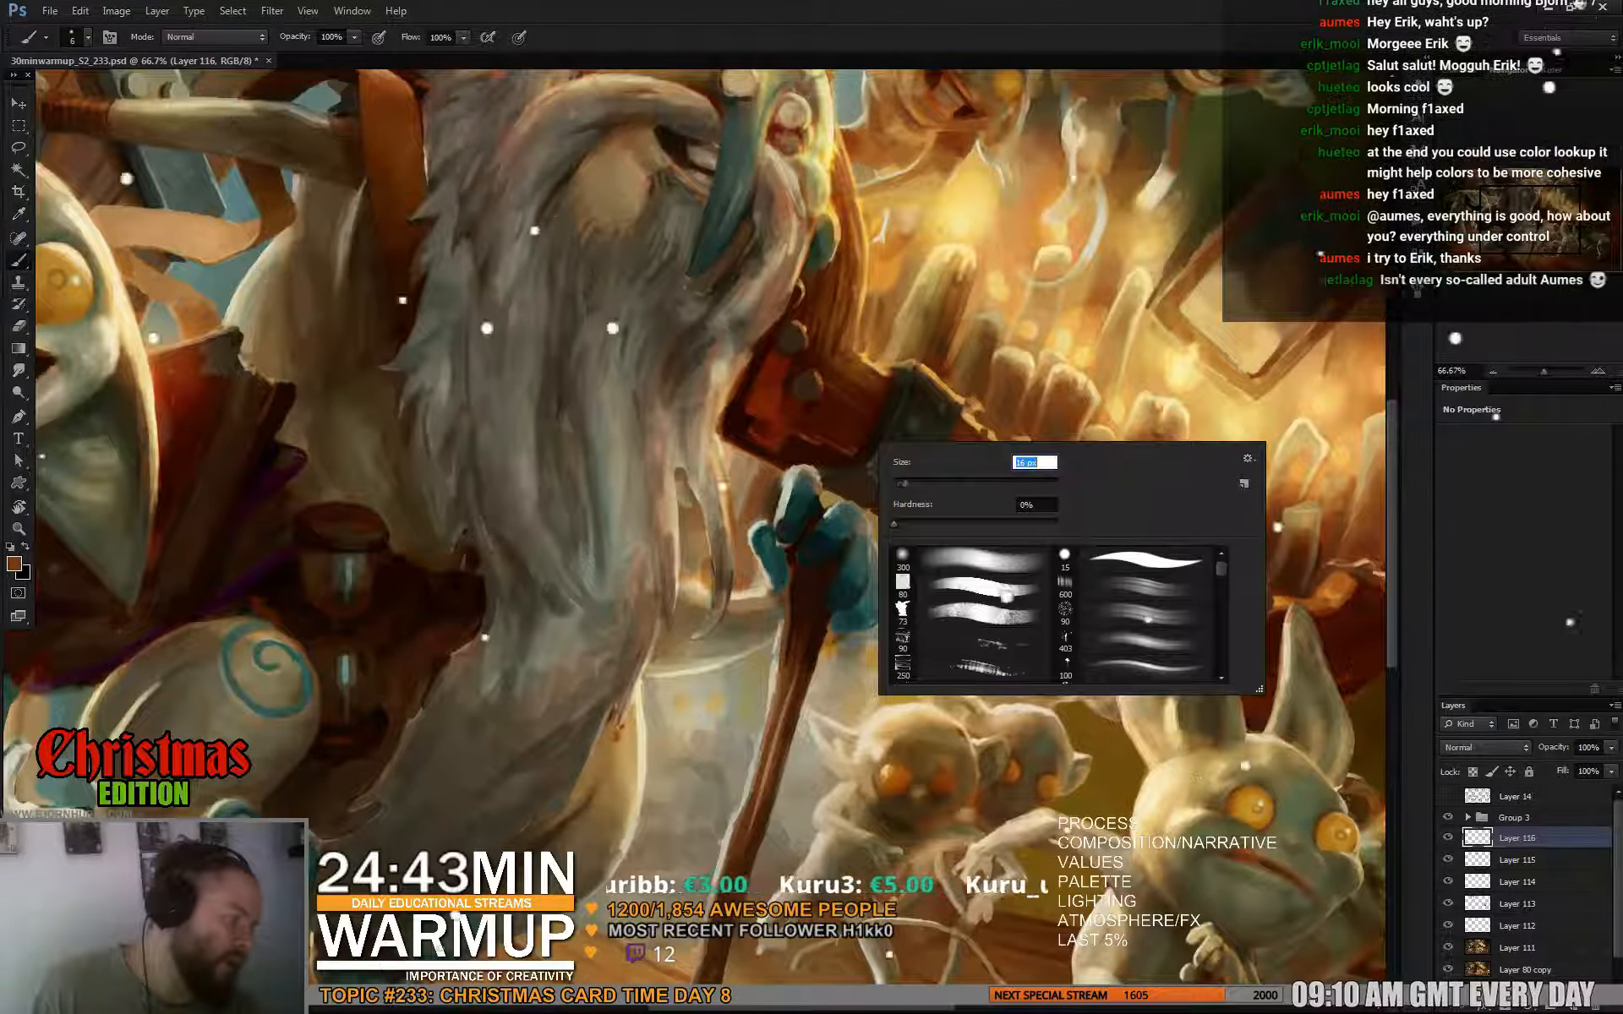
key(Return)
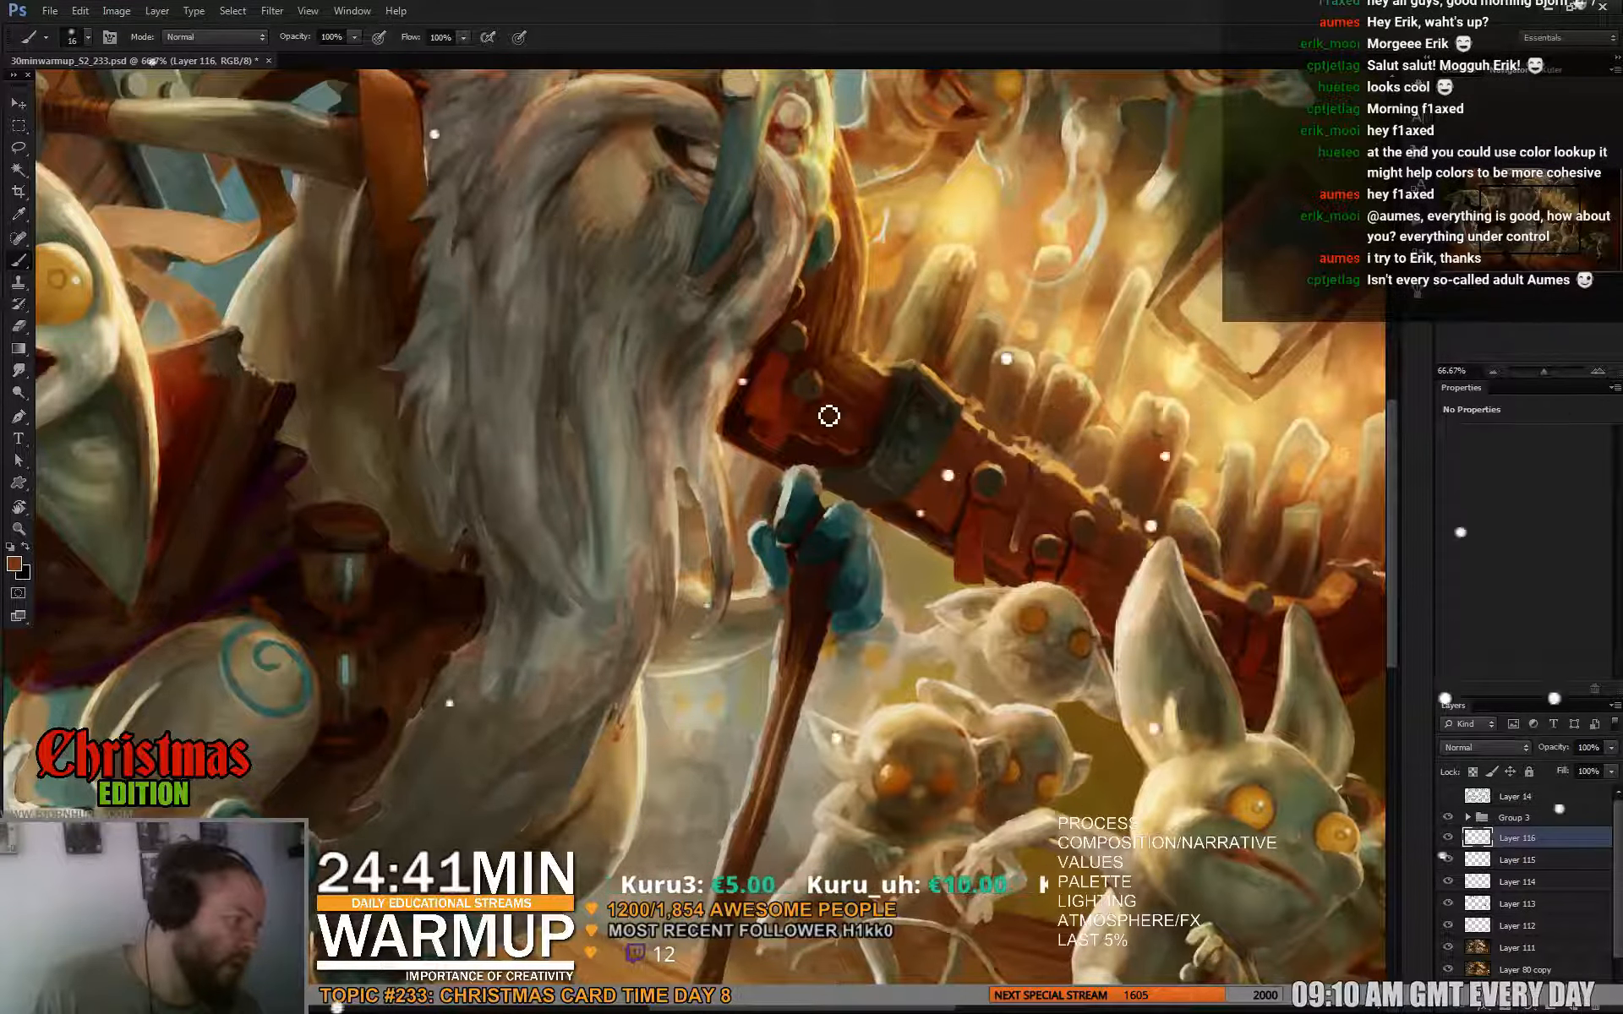
Set the brush to 12 px with 100% hardness and define the dark red wood beside the beam's metal band.
right_click(879, 439)
click(915, 479)
click(851, 439)
right_click(875, 437)
click(905, 474)
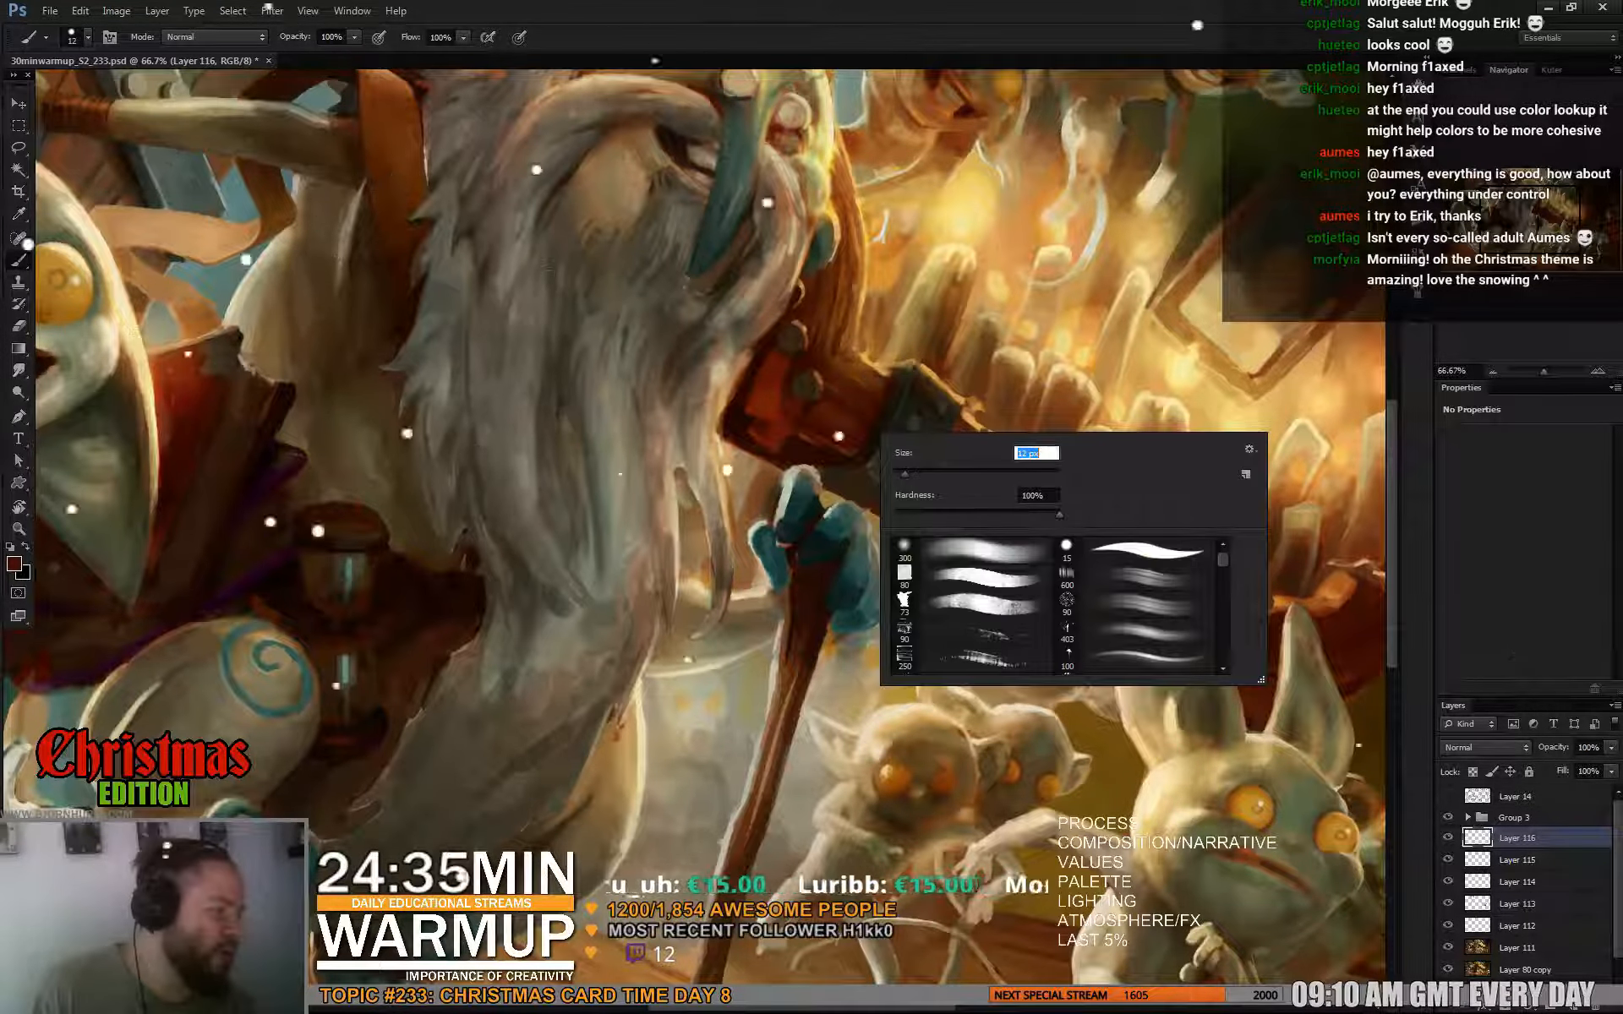
key(Return)
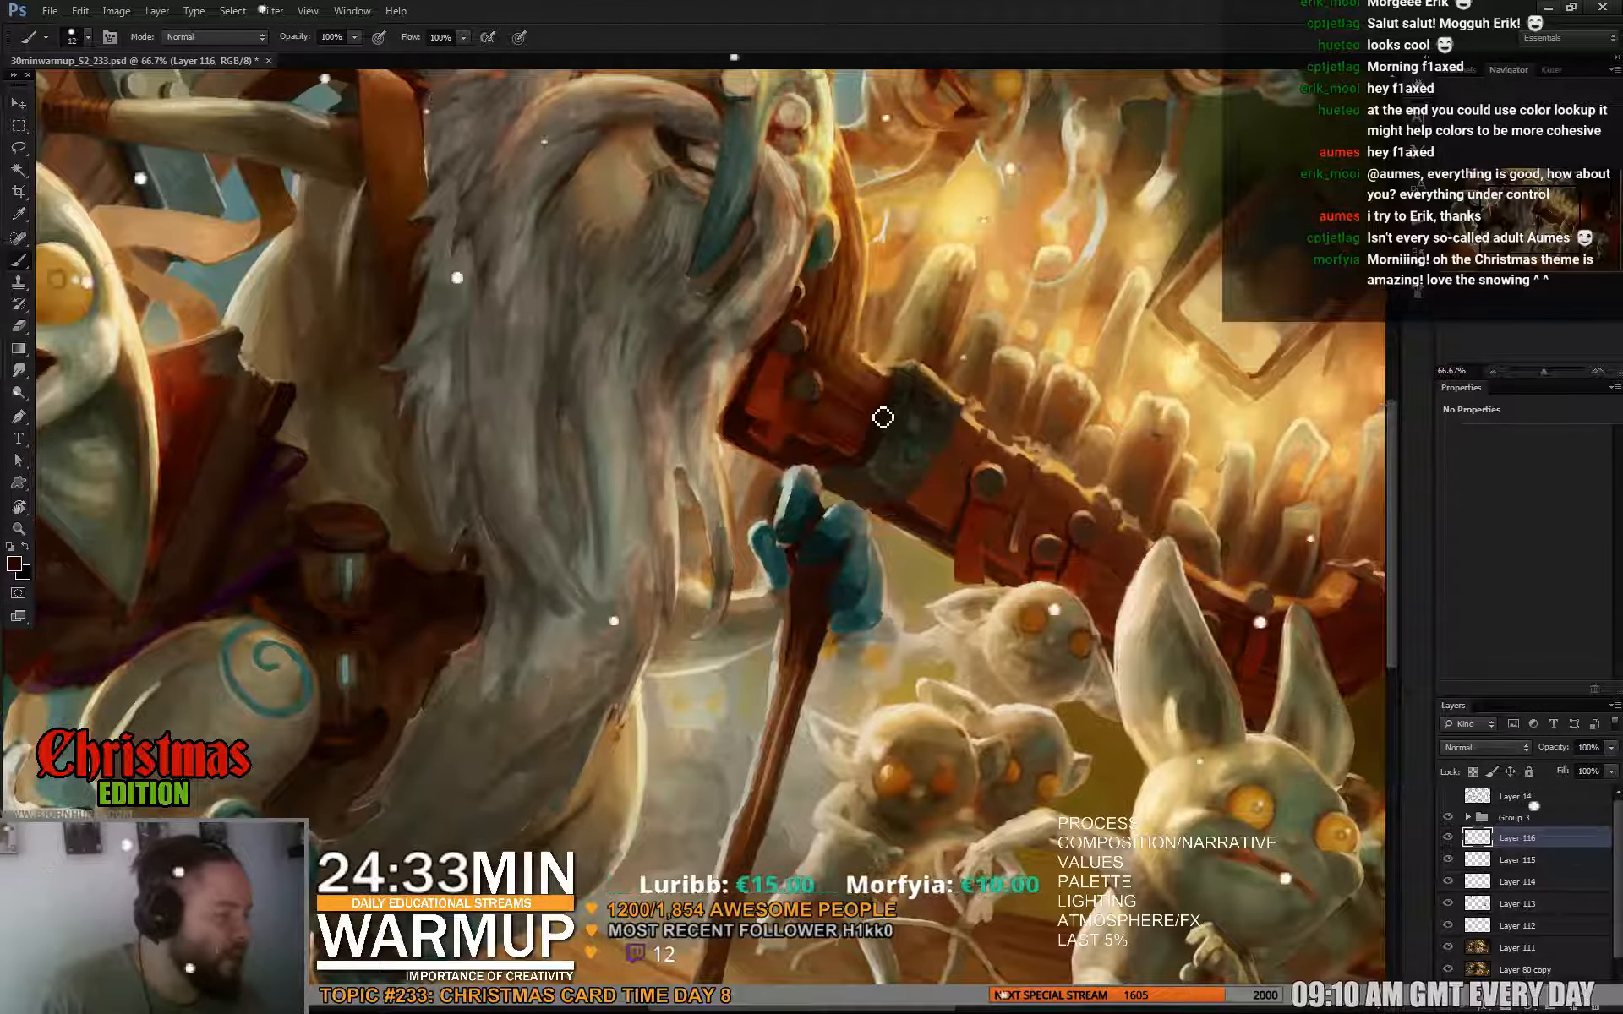
Set the brush size to 9 px for refining the dark red wood beside the beam's metal band.
drag(872, 444, 884, 404)
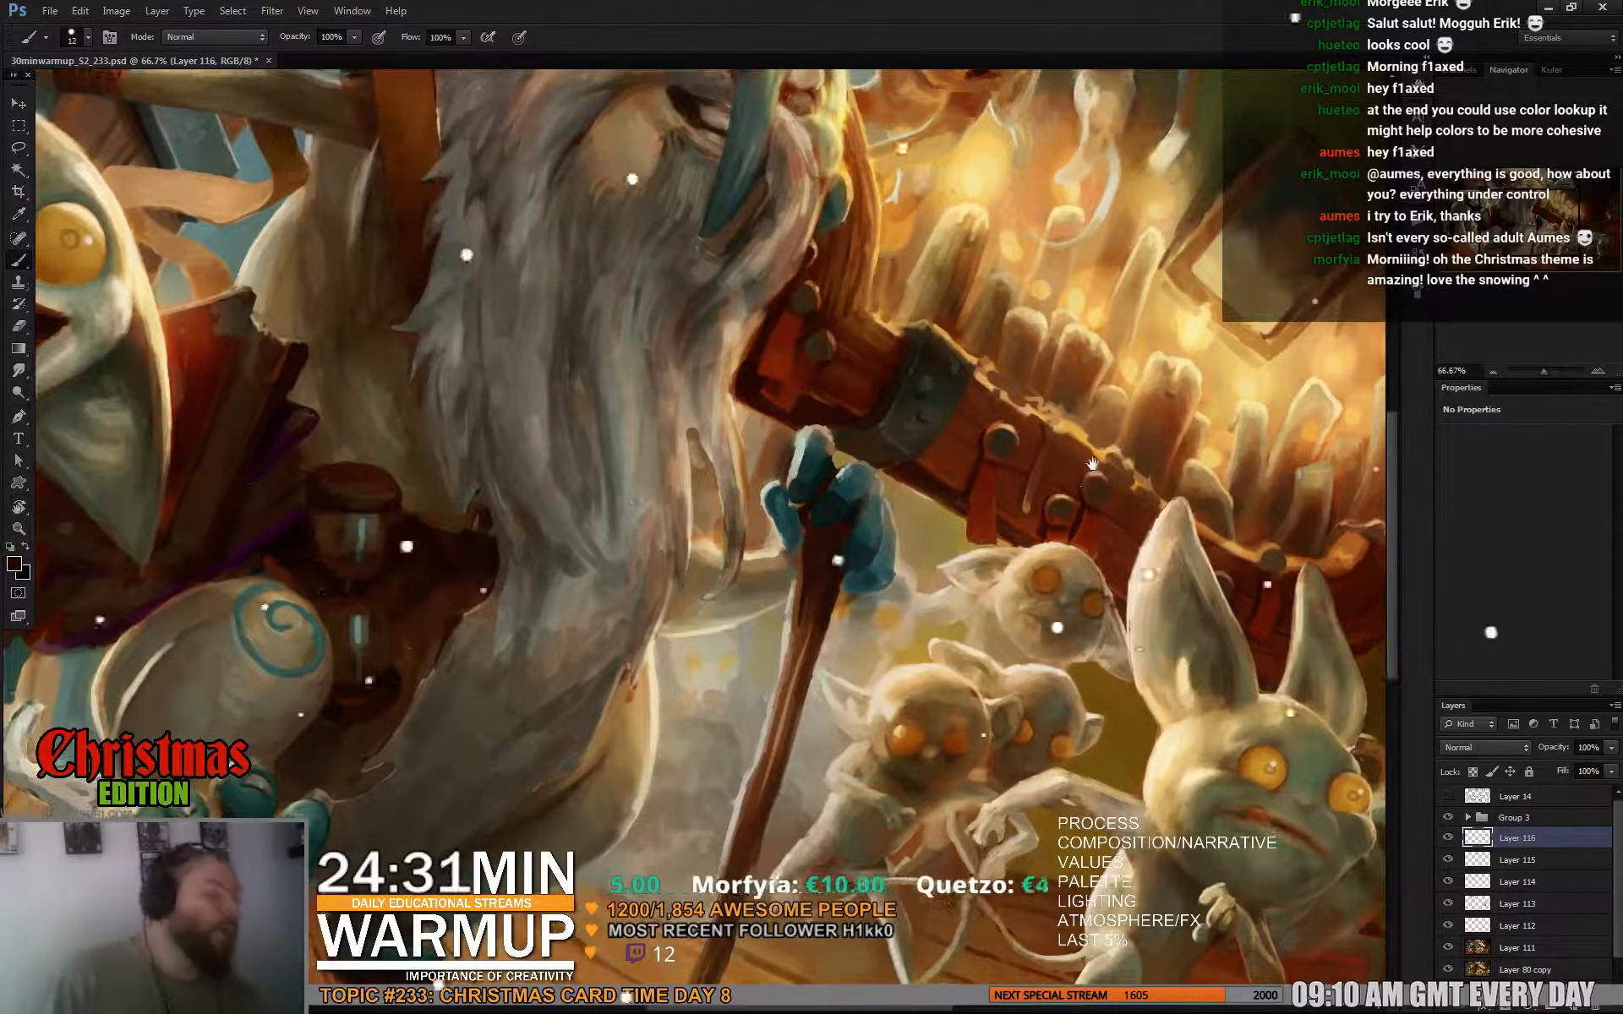
right_click(905, 402)
text(9)
key(Return)
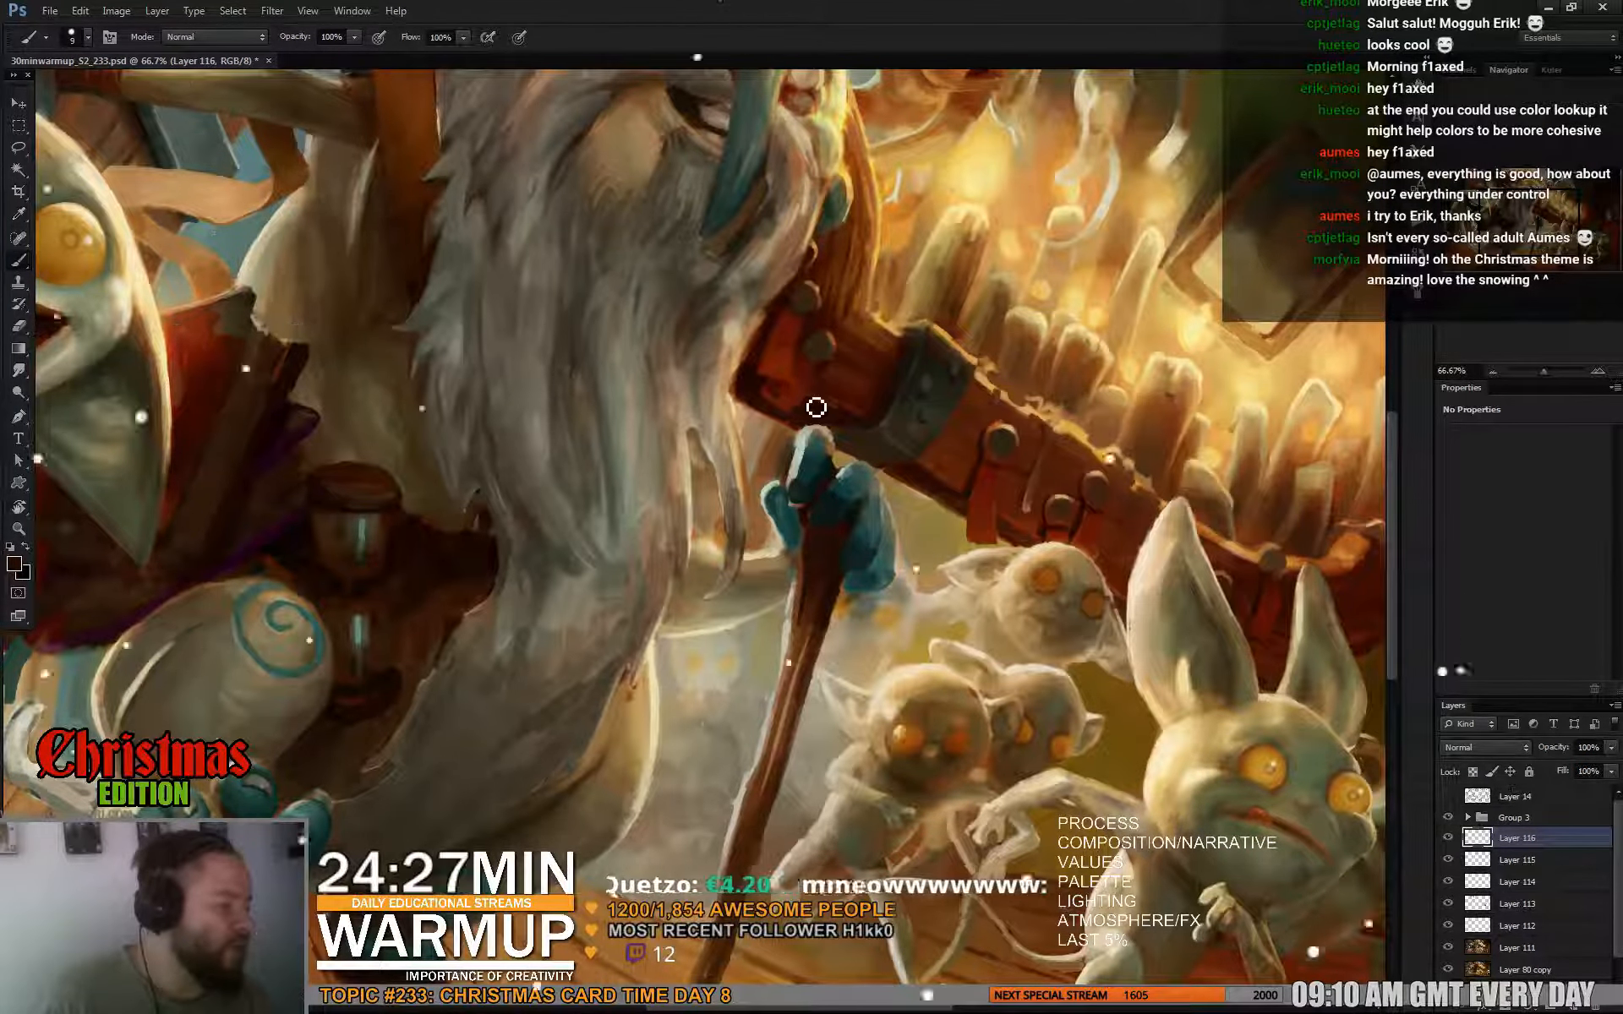
Set the brush size to 6 px and refine the beam's lower edge beside the metal band with sampled reddish-brown and dark tones.
right_click(851, 413)
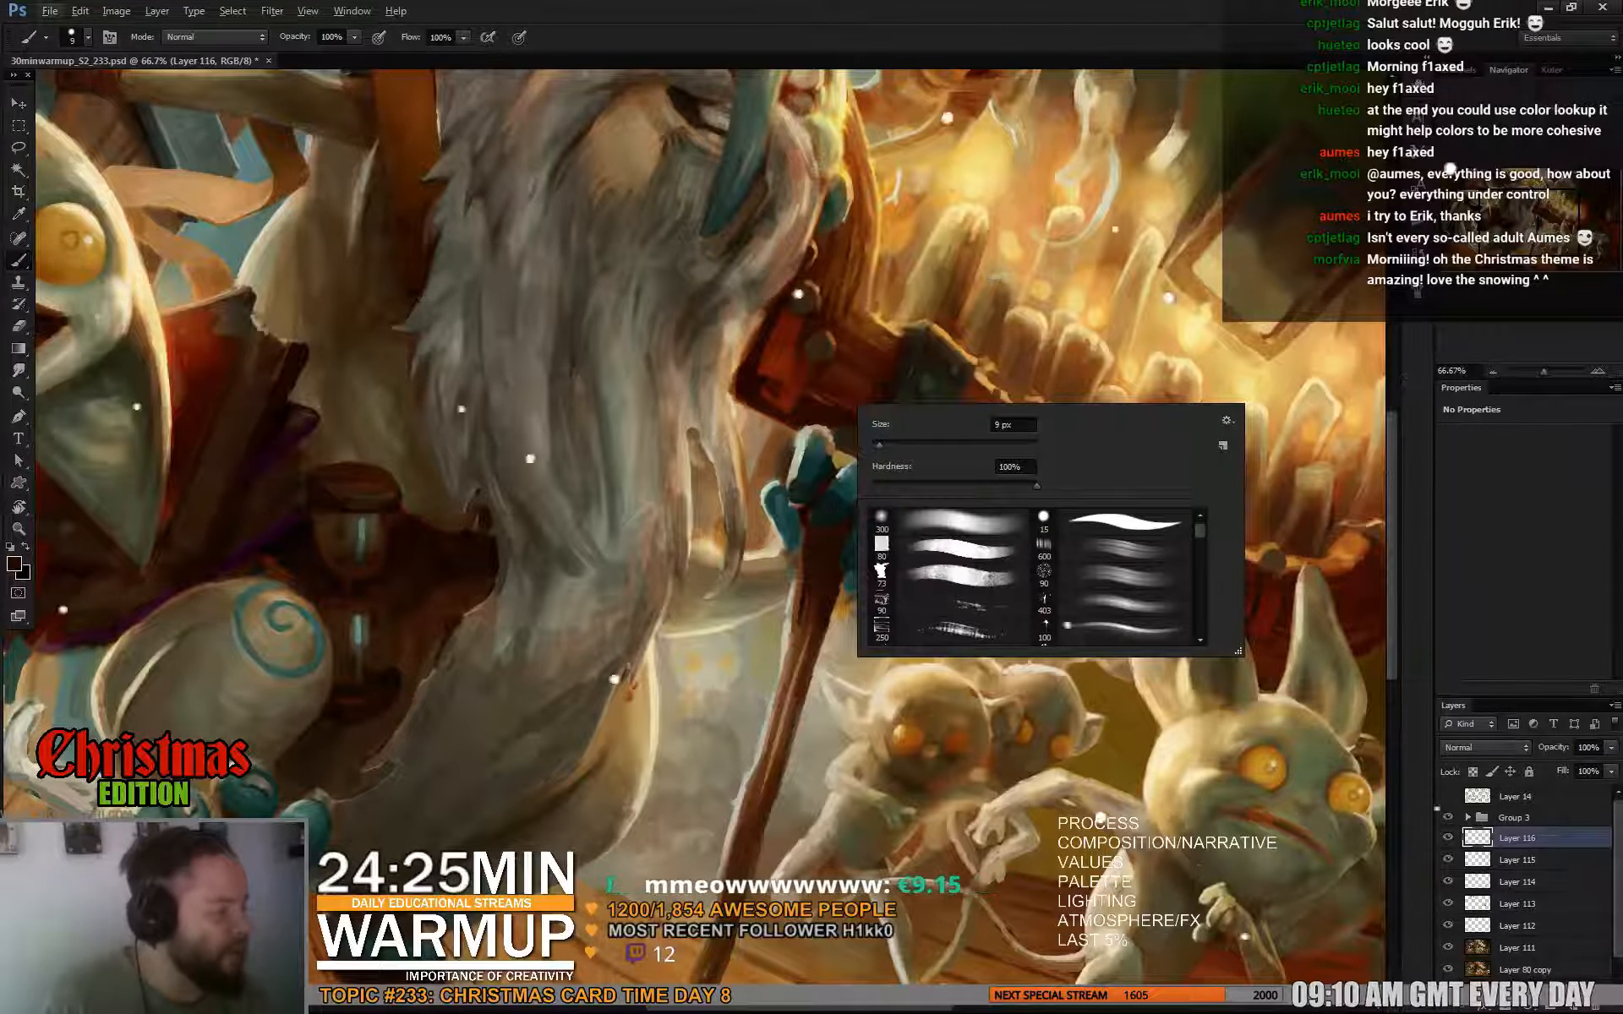
key(Return)
alt+click(841, 380)
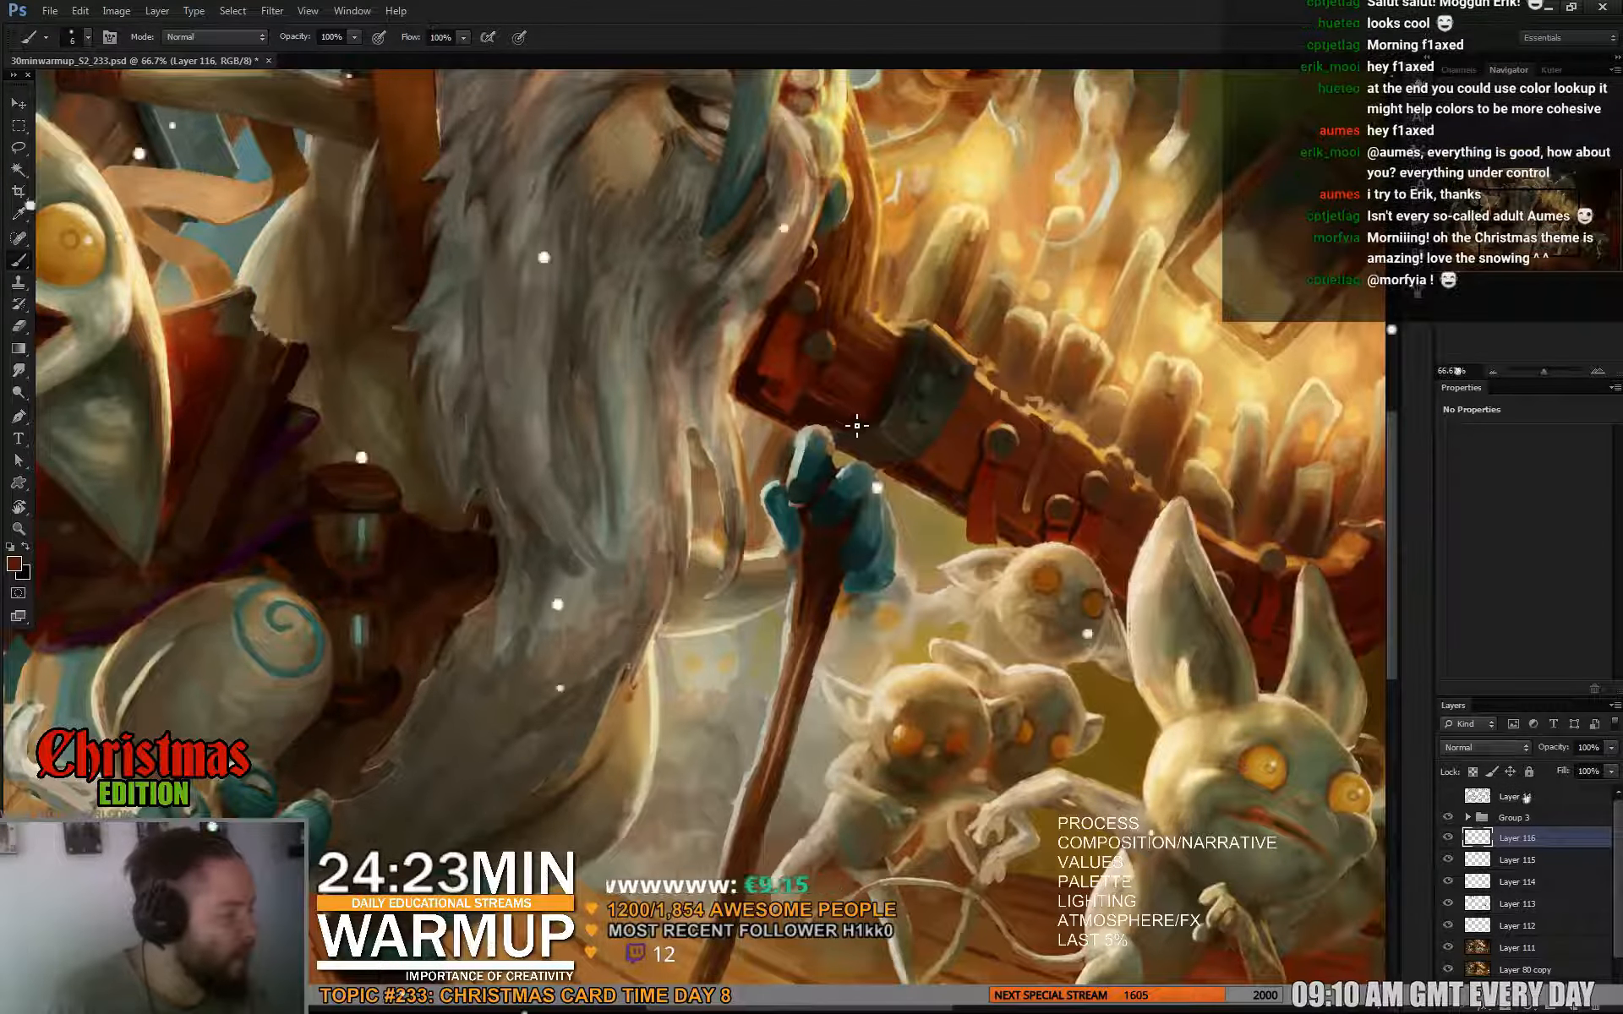
alt+click(864, 401)
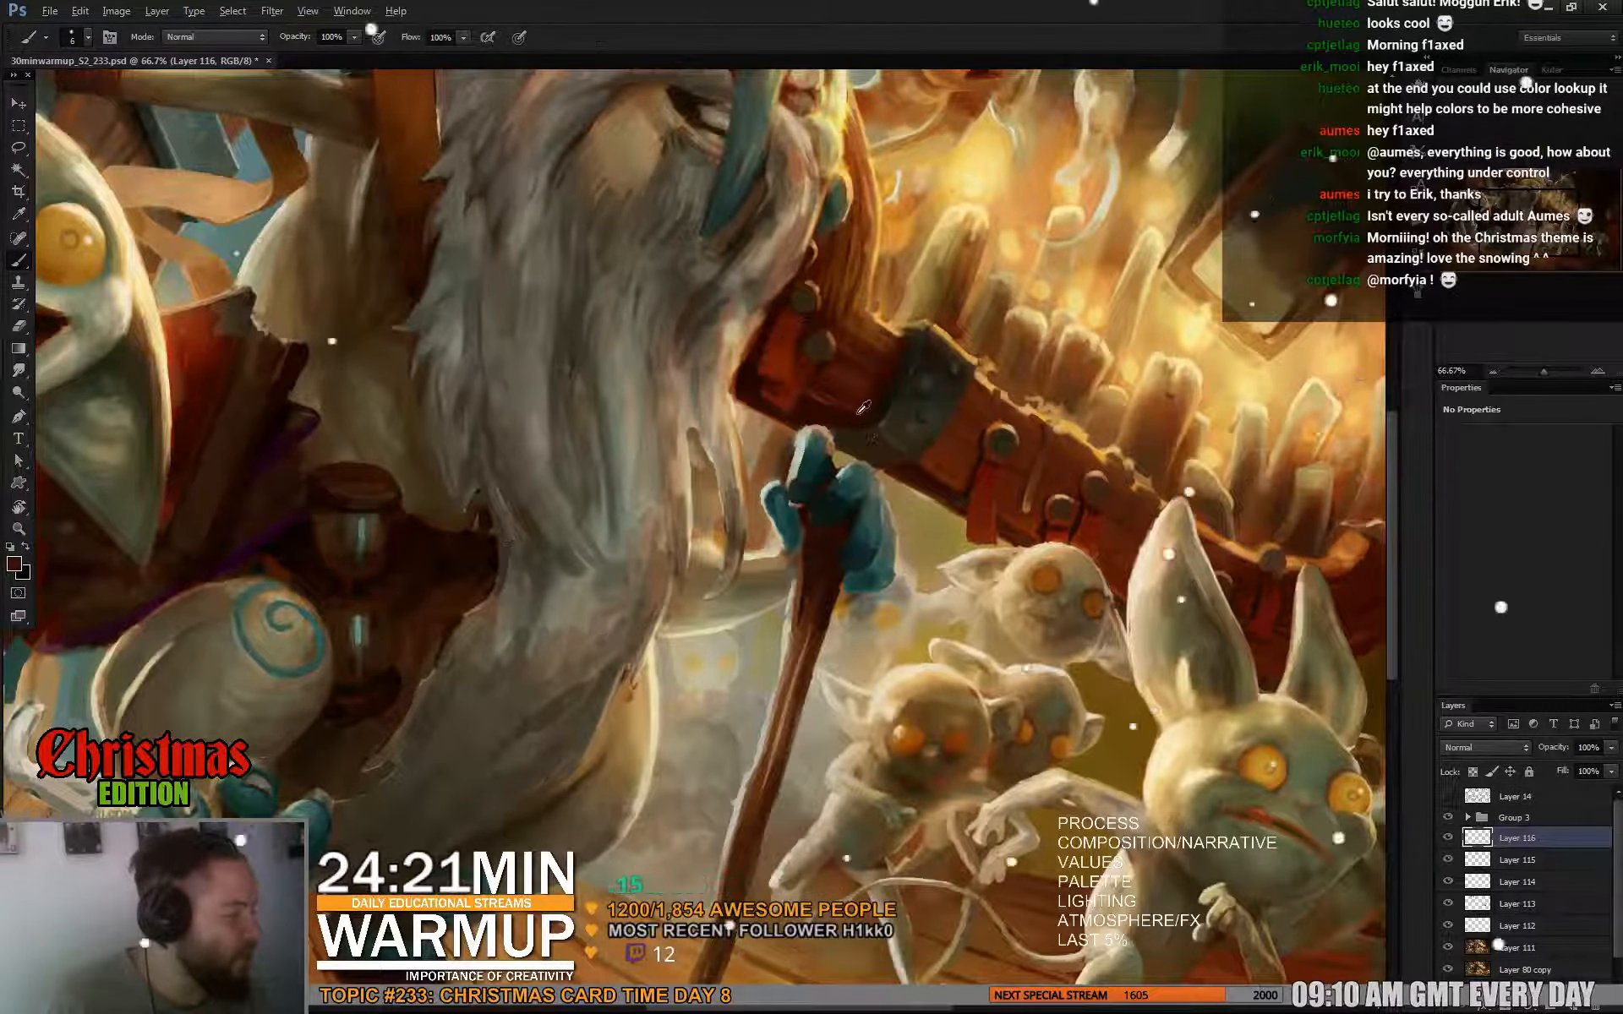
alt+click(862, 397)
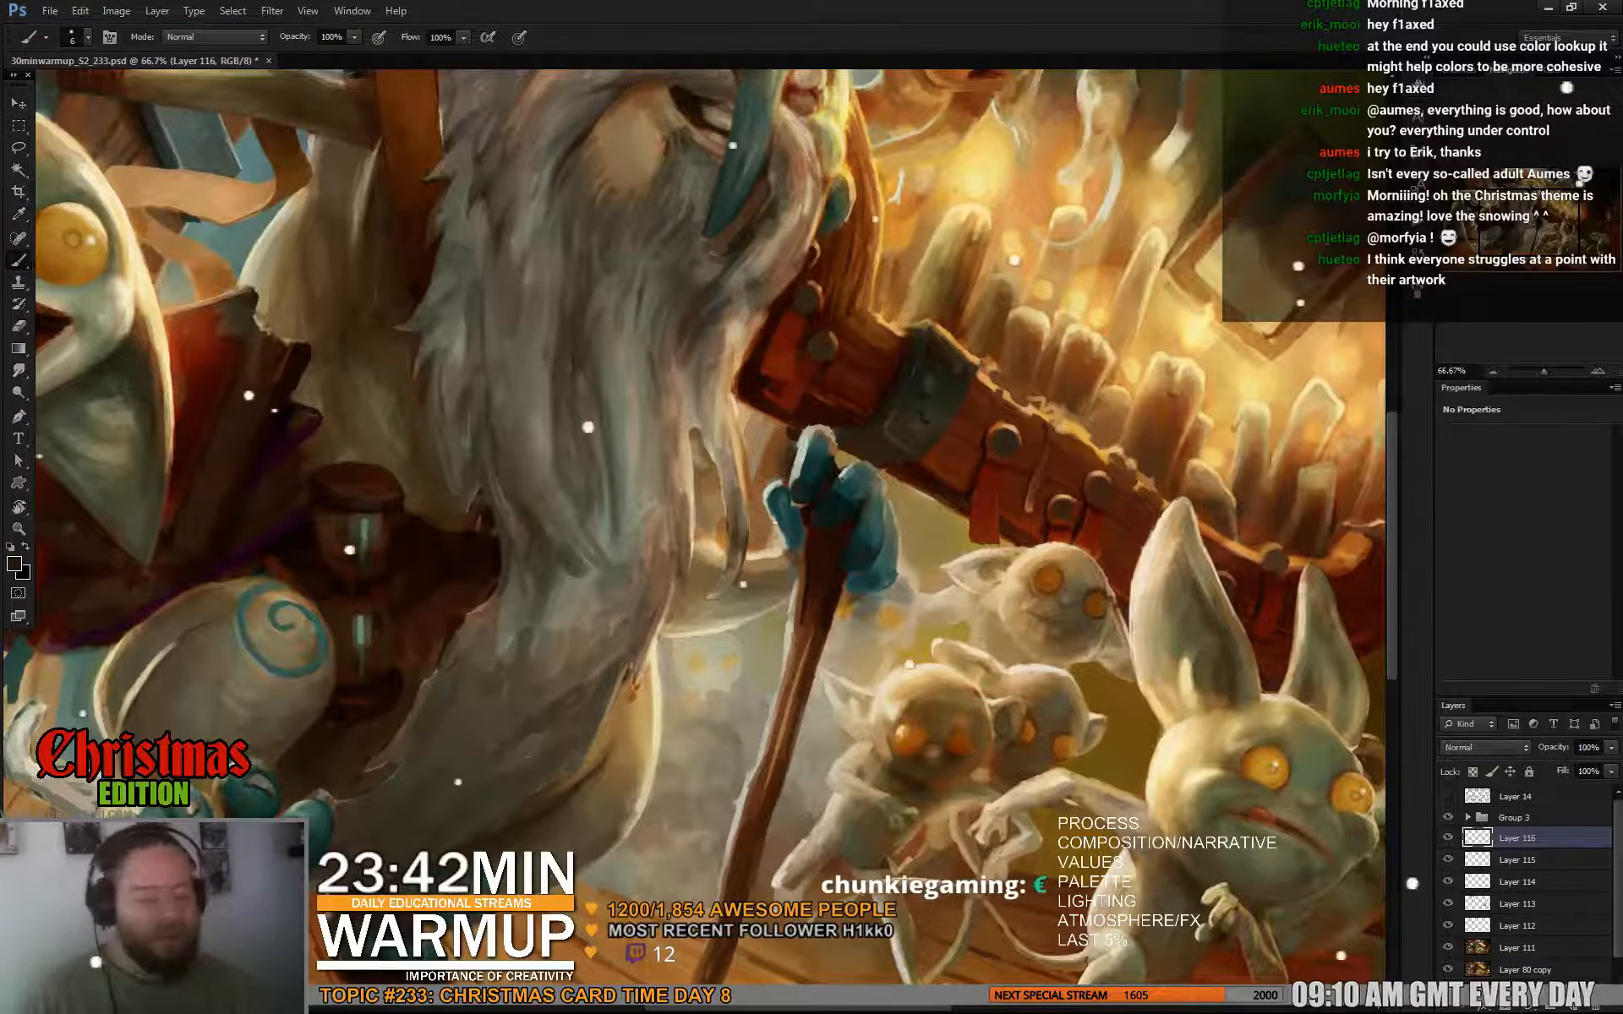
Paint thin beard strands between the beam's end and the blue hand using sampled light and warm beige tones.
drag(889, 473, 857, 484)
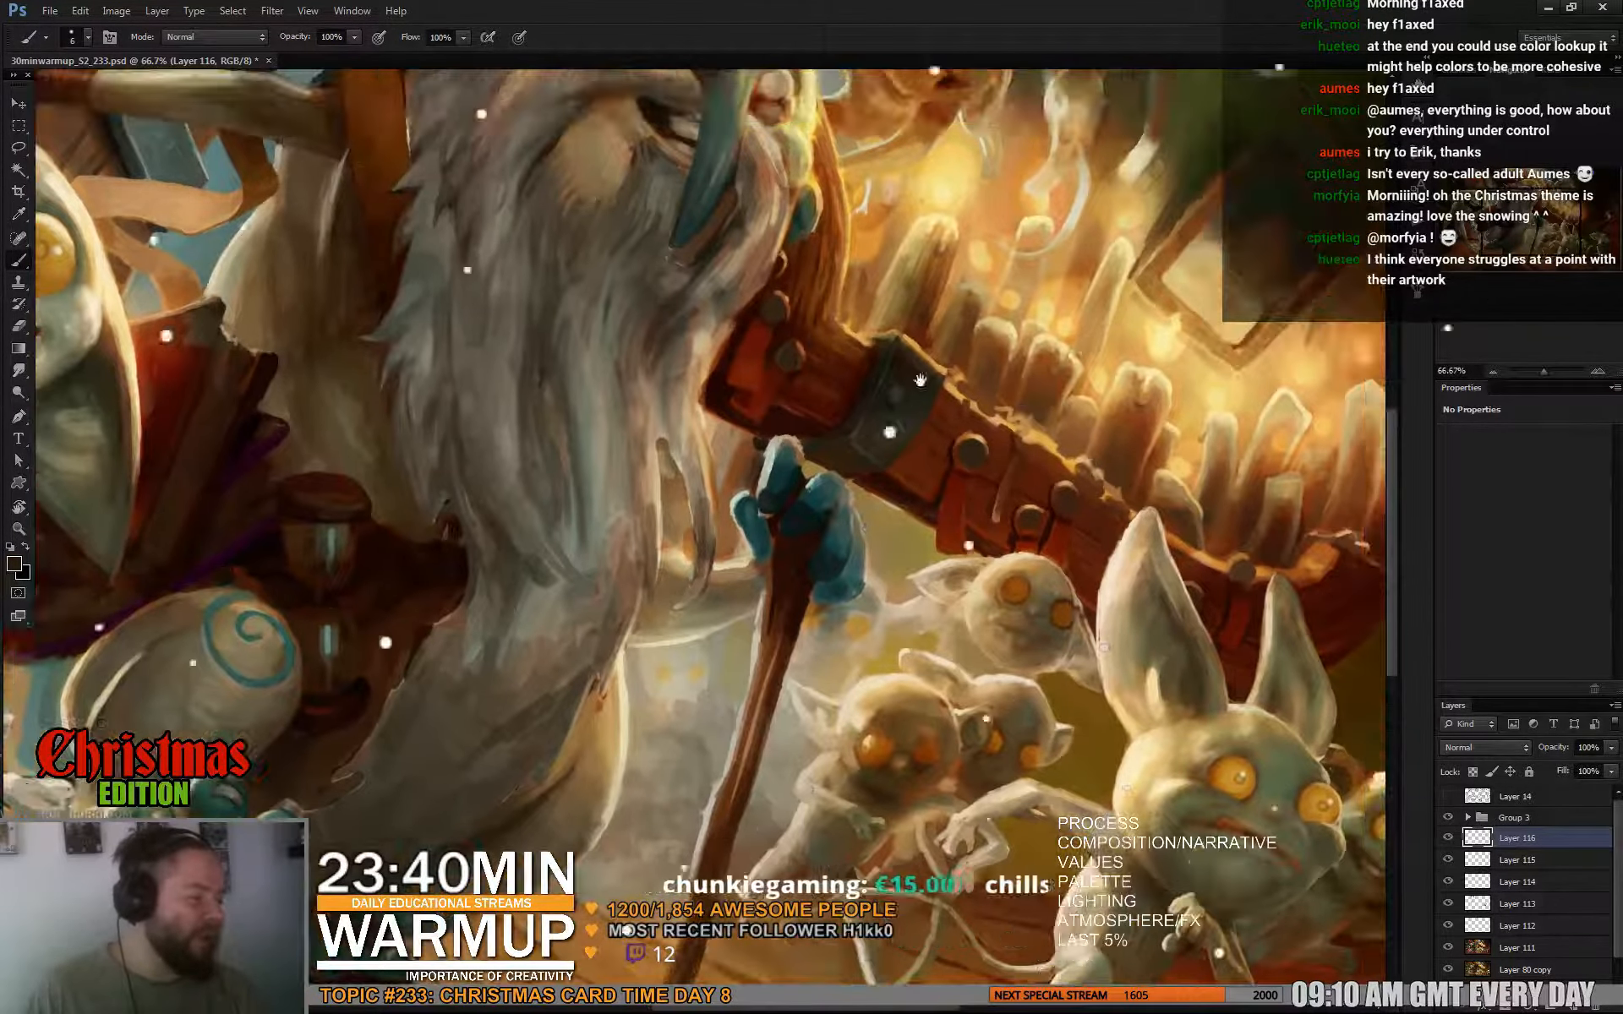
alt+click(706, 408)
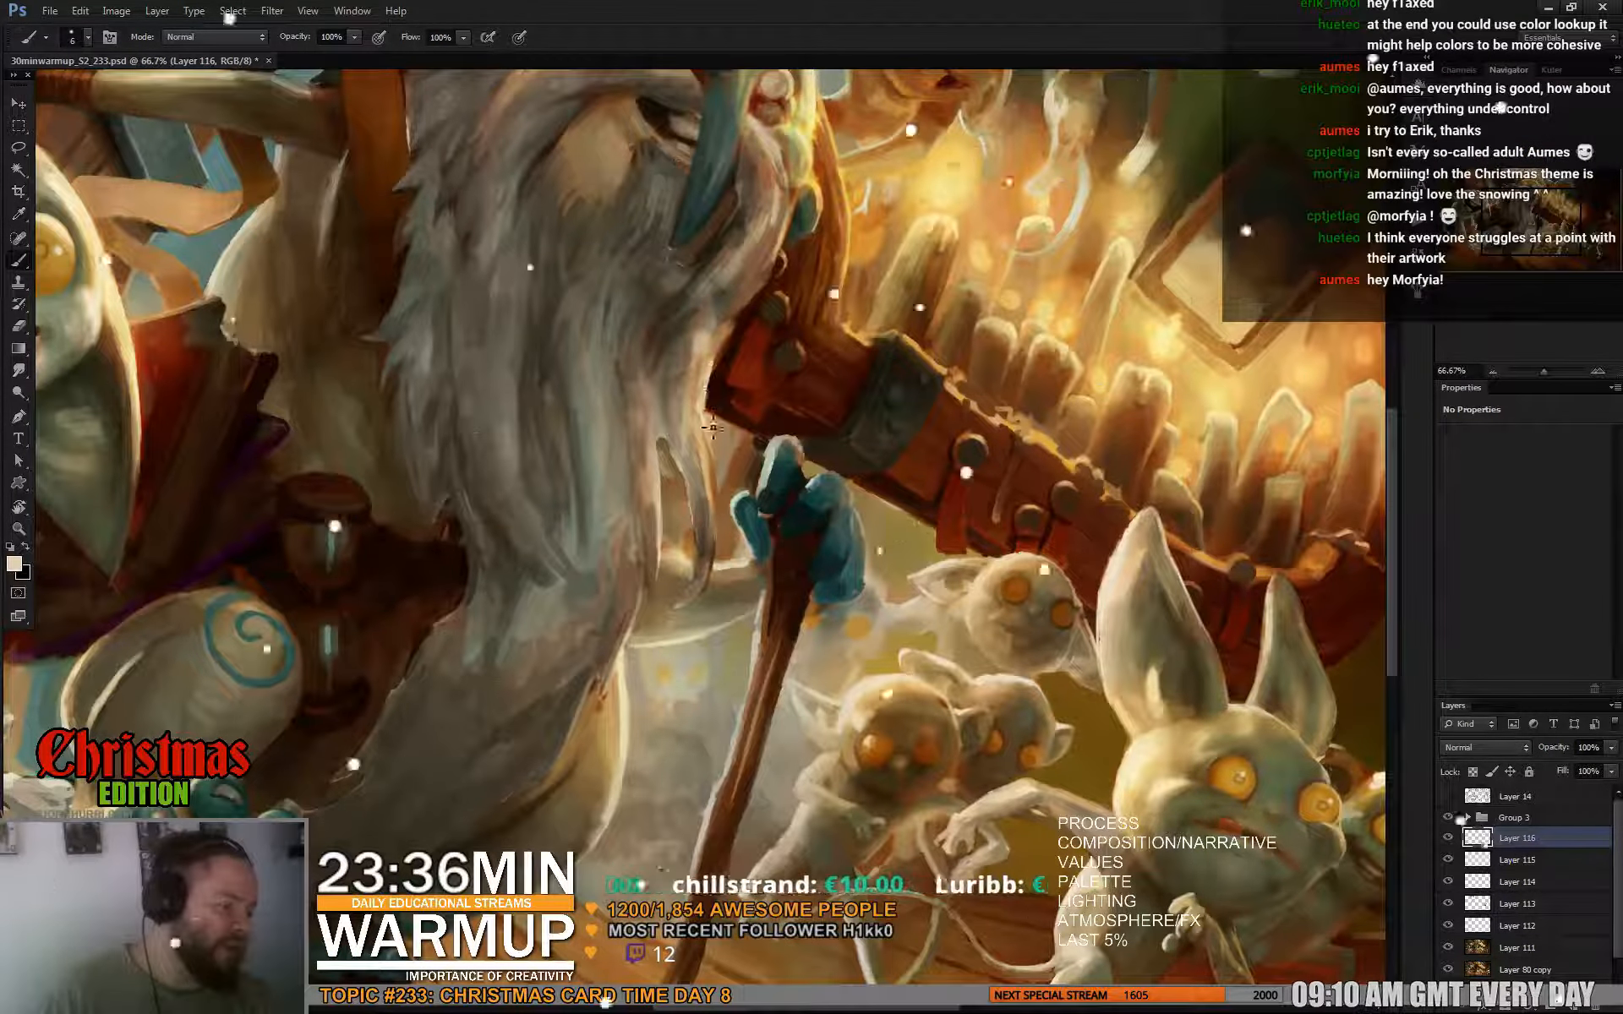
mouse_move(718, 461)
mouse_down()
mouse_move(716, 534)
mouse_move(702, 522)
mouse_up()
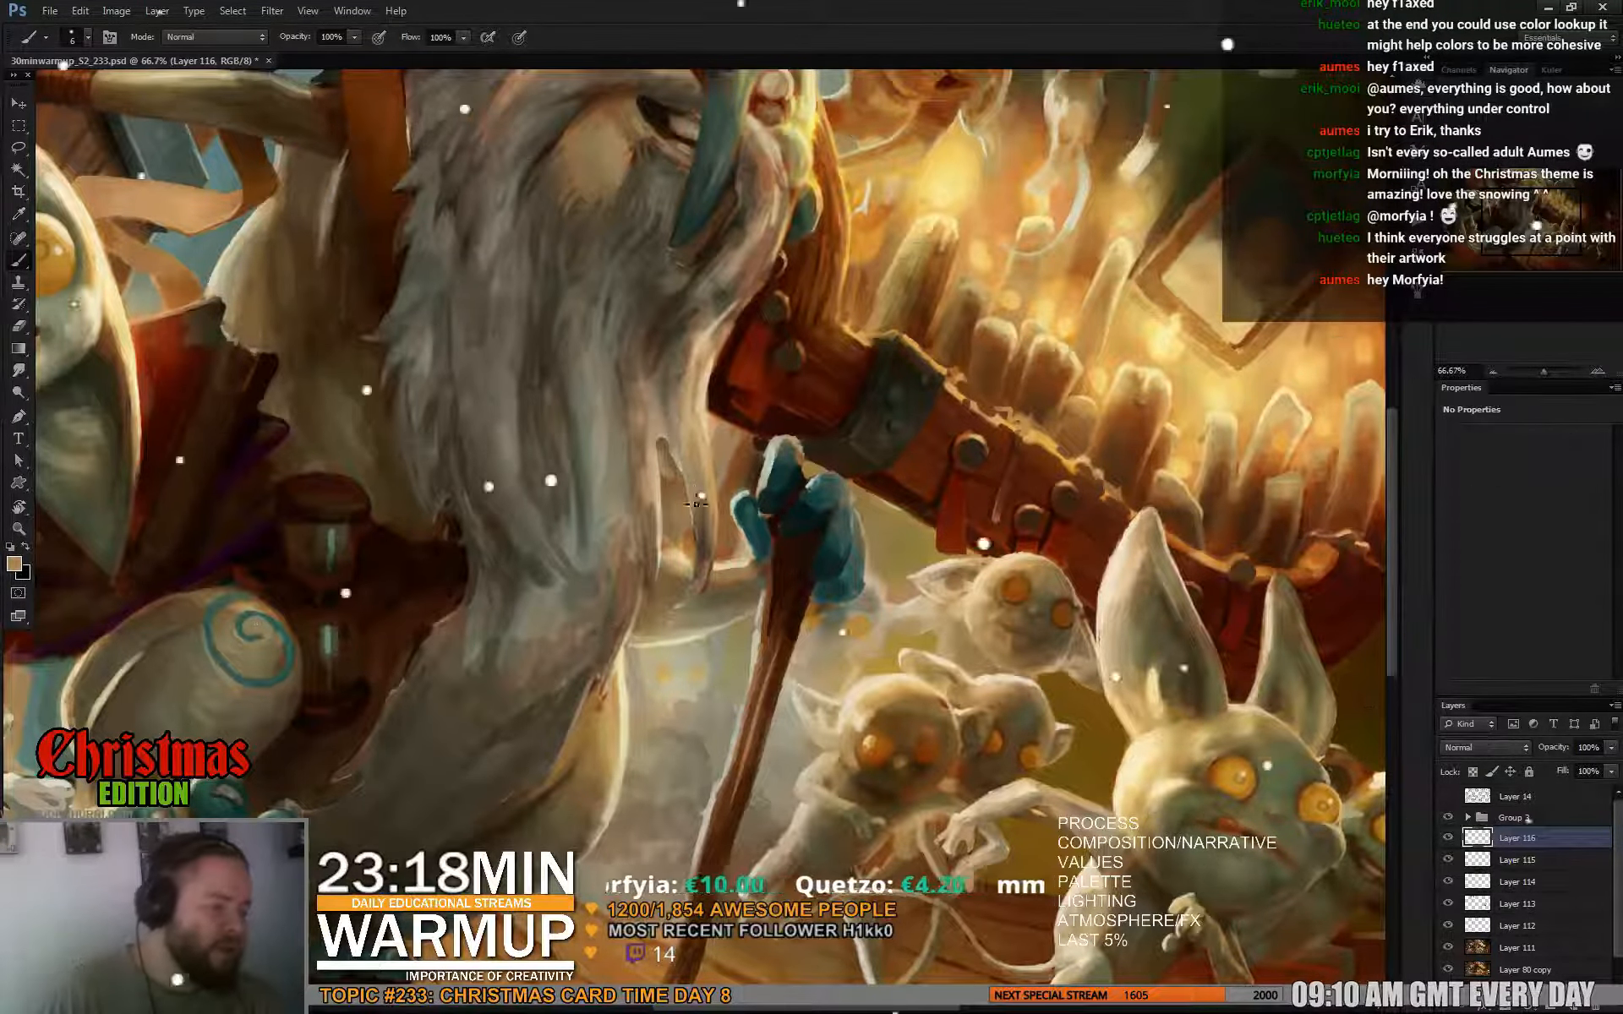
alt+click(655, 393)
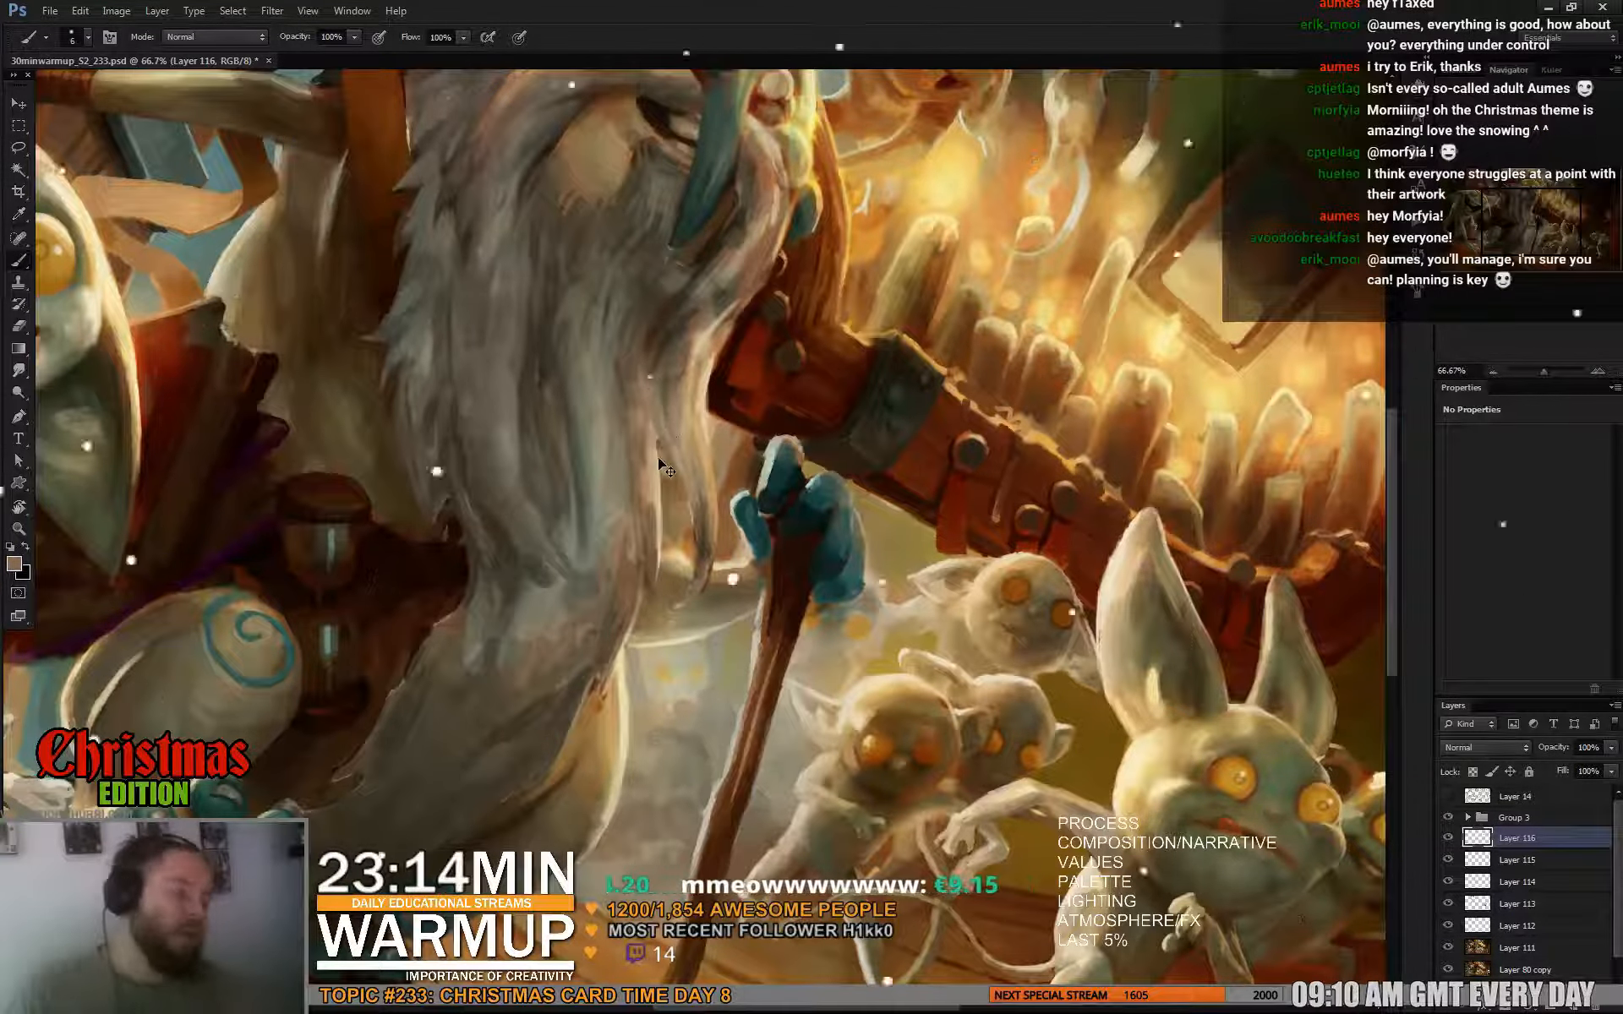
Refine the beard's lit edge beside the staff hand with beige and grey tones sampled from the beard and body.
key(ctrl+minus)
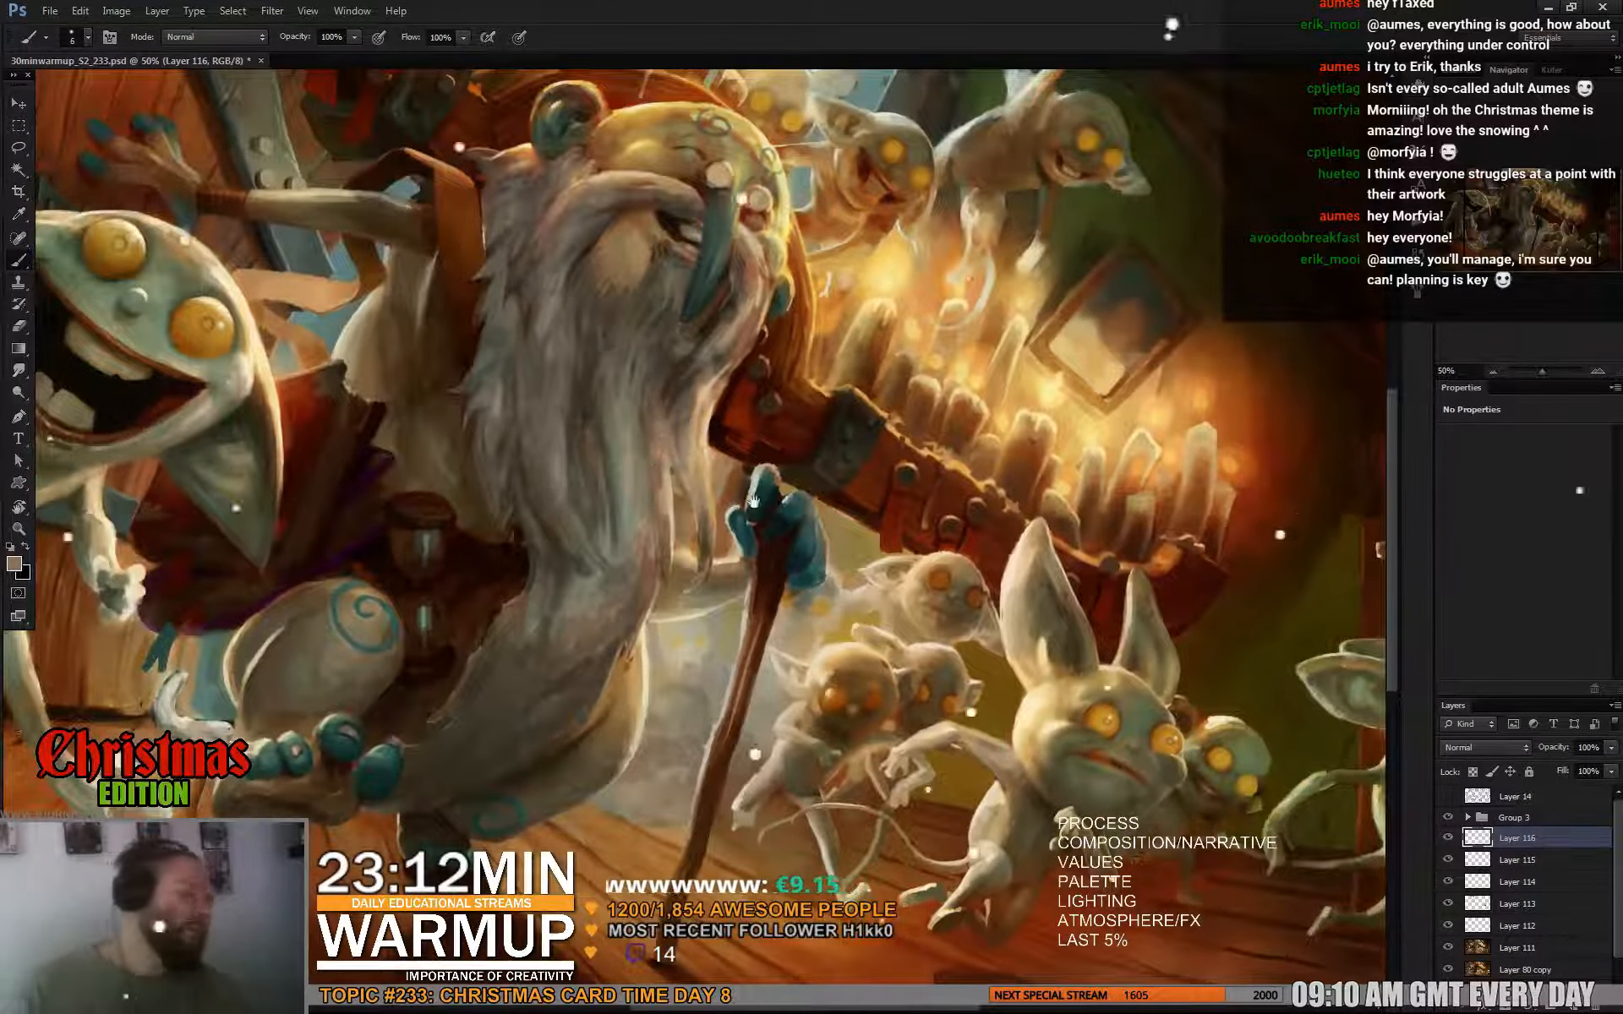
drag(759, 429, 726, 431)
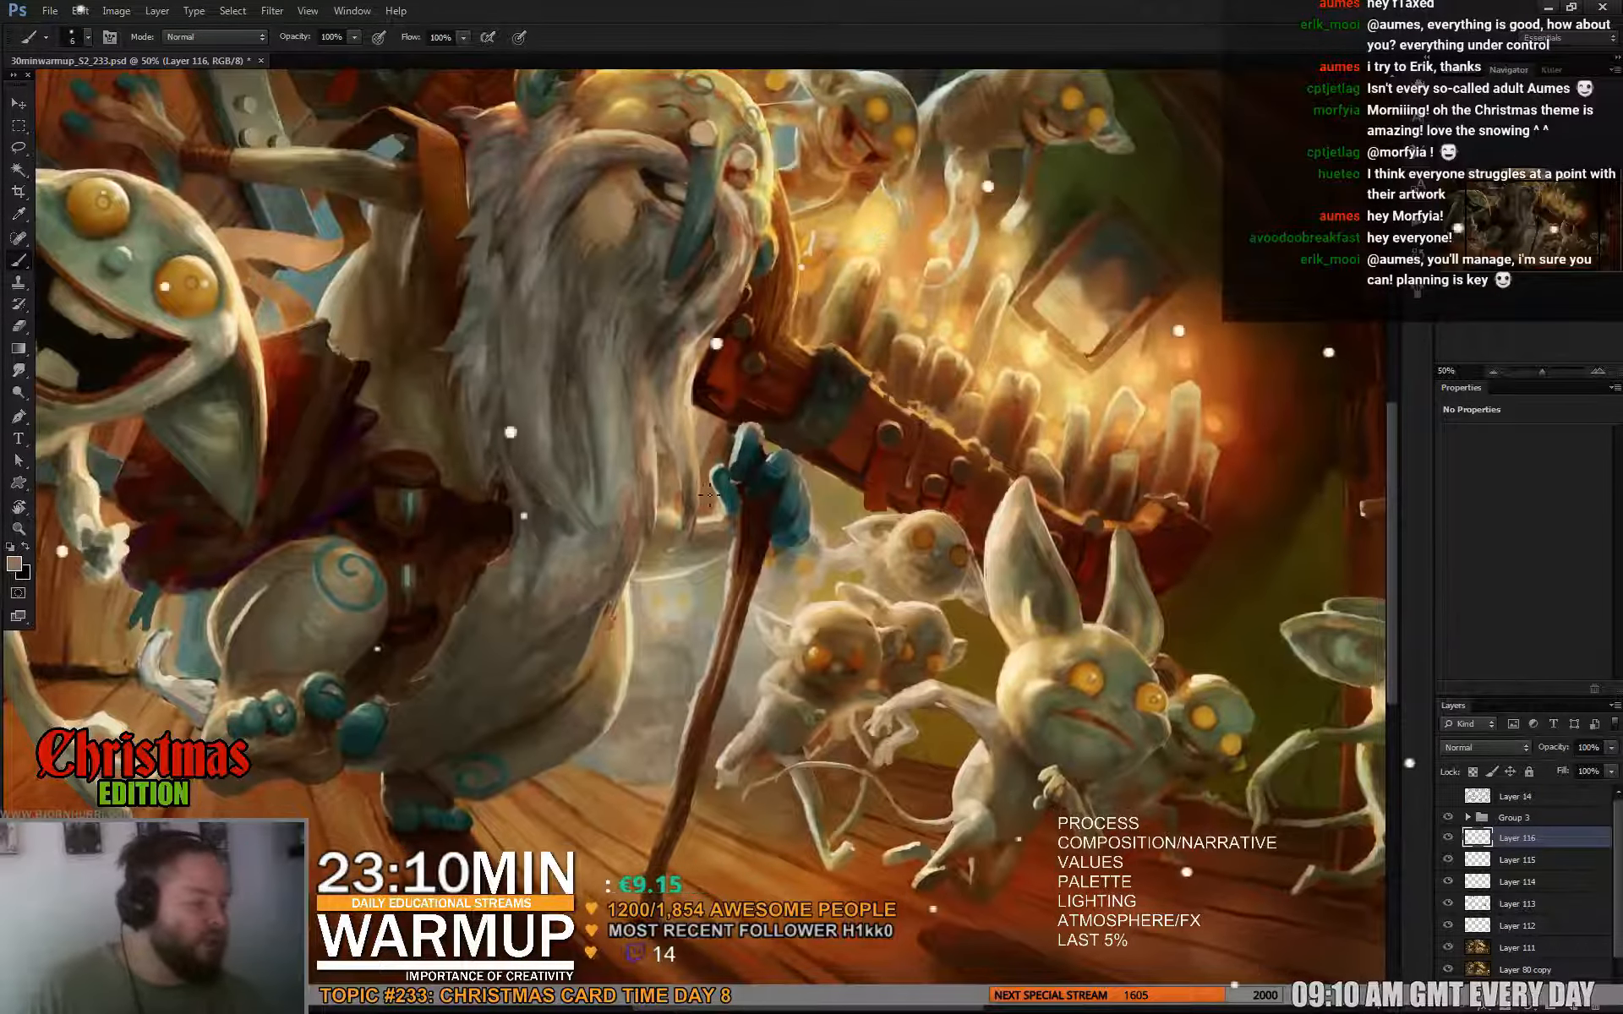
alt+click(657, 561)
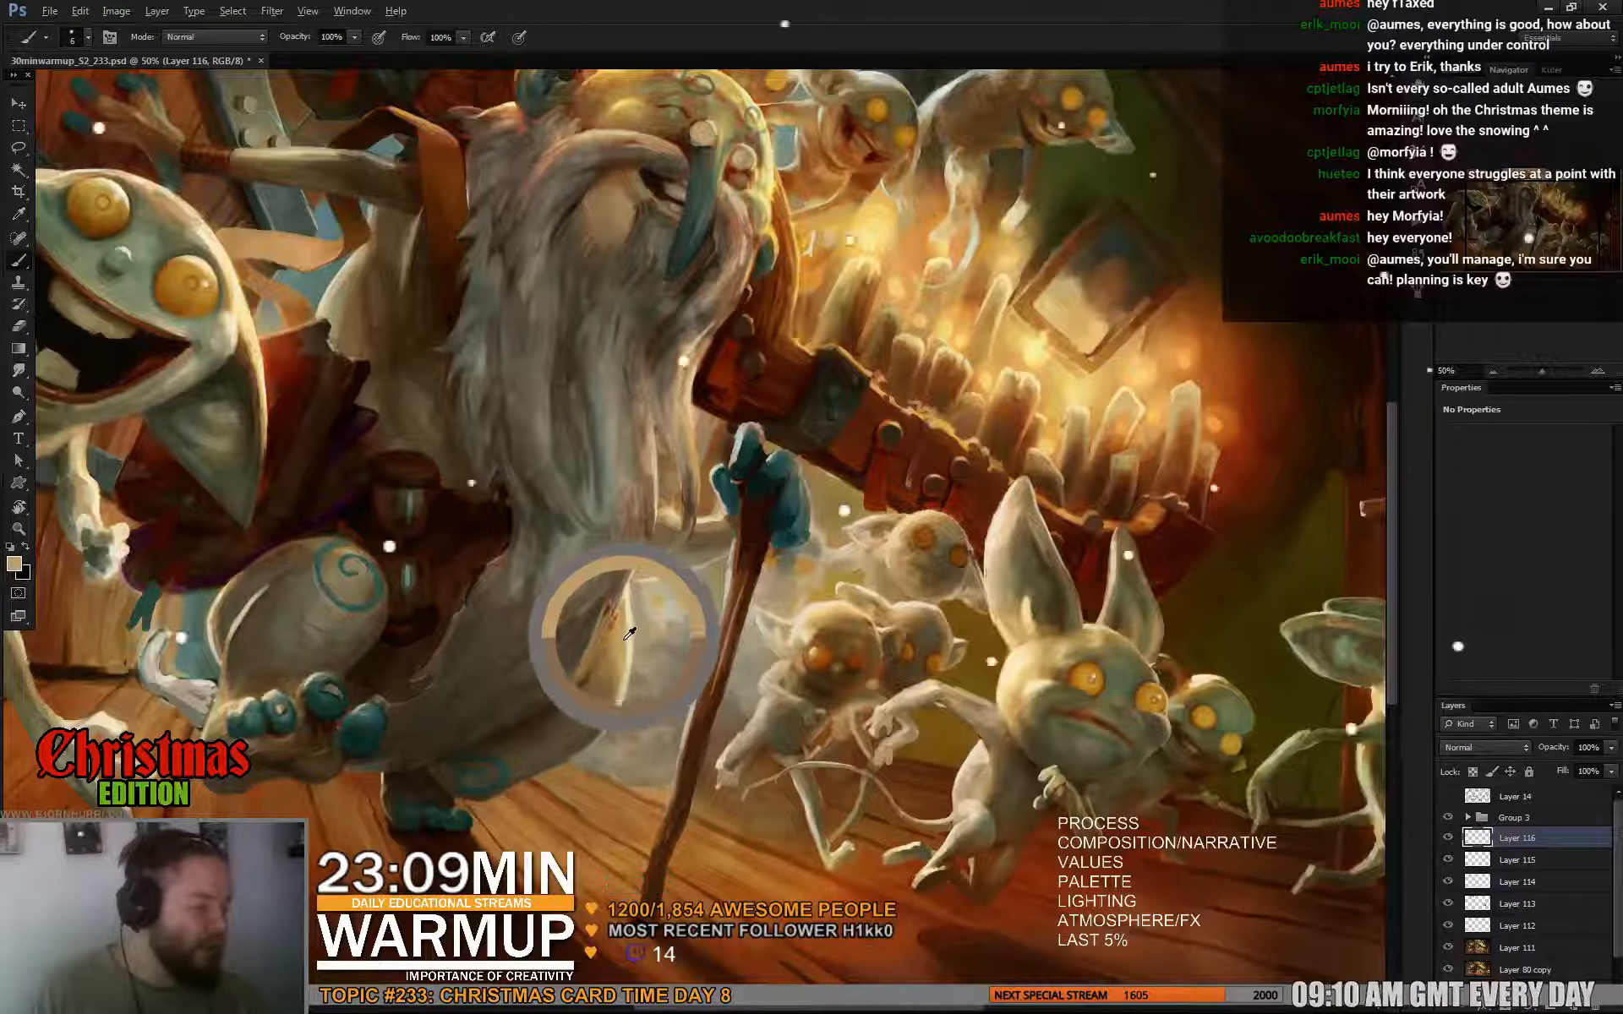
drag(663, 459, 649, 448)
alt+click(639, 444)
alt+click(634, 431)
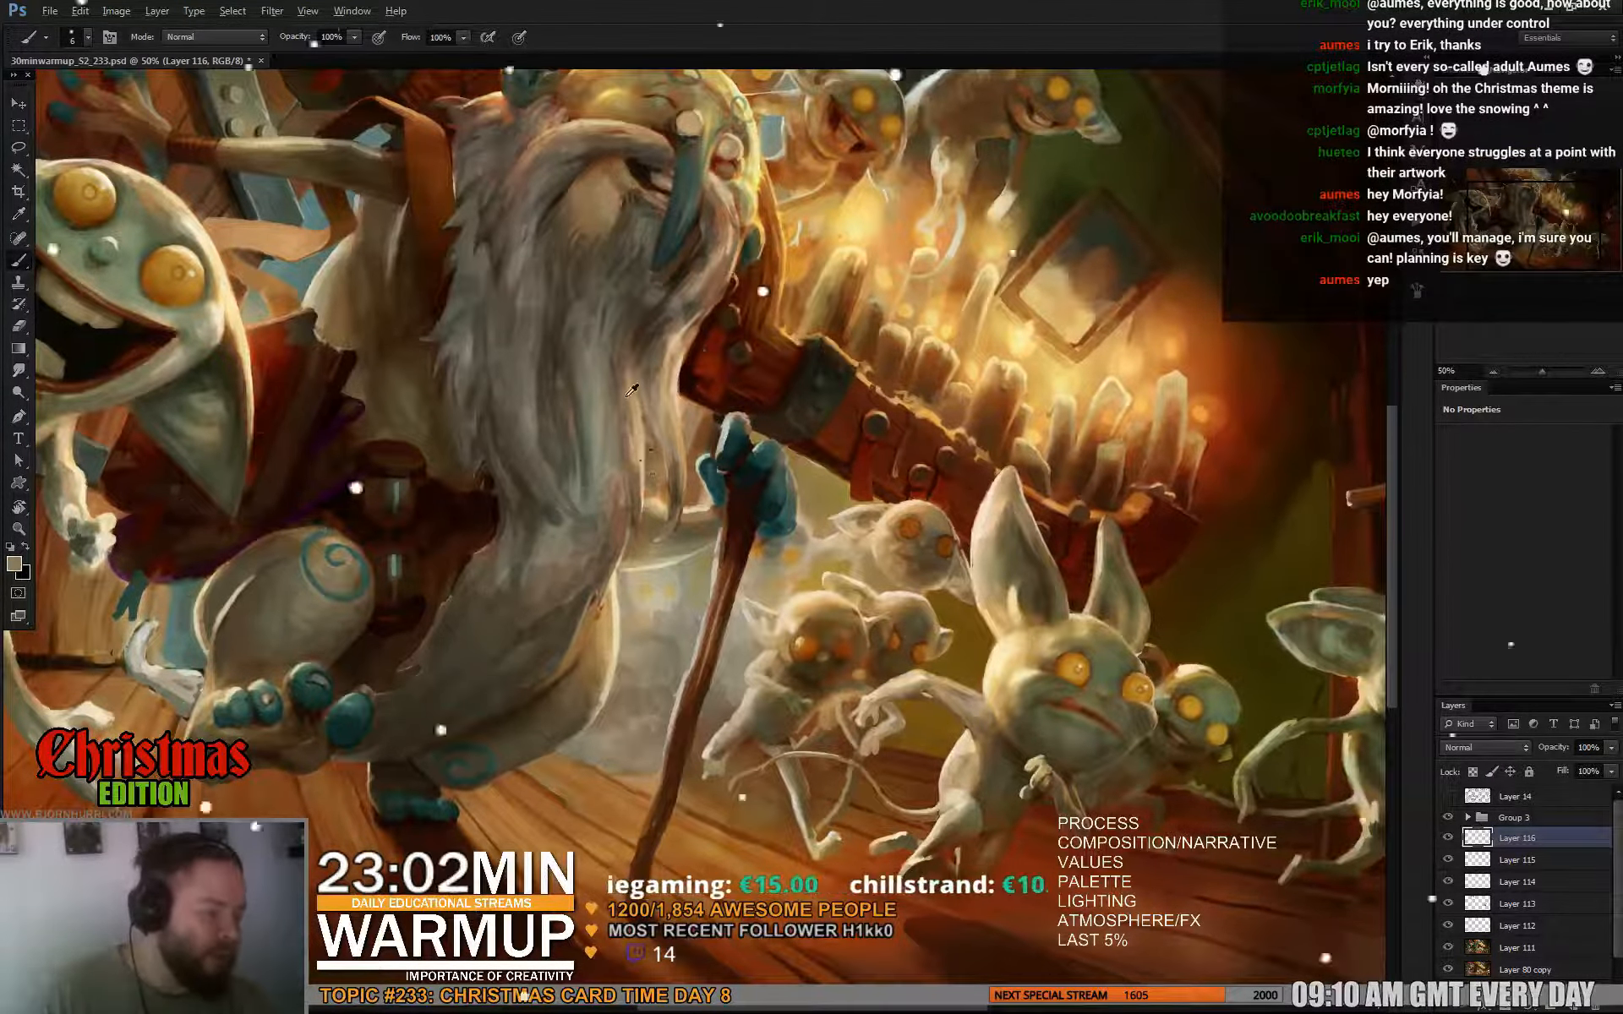
alt+click(638, 458)
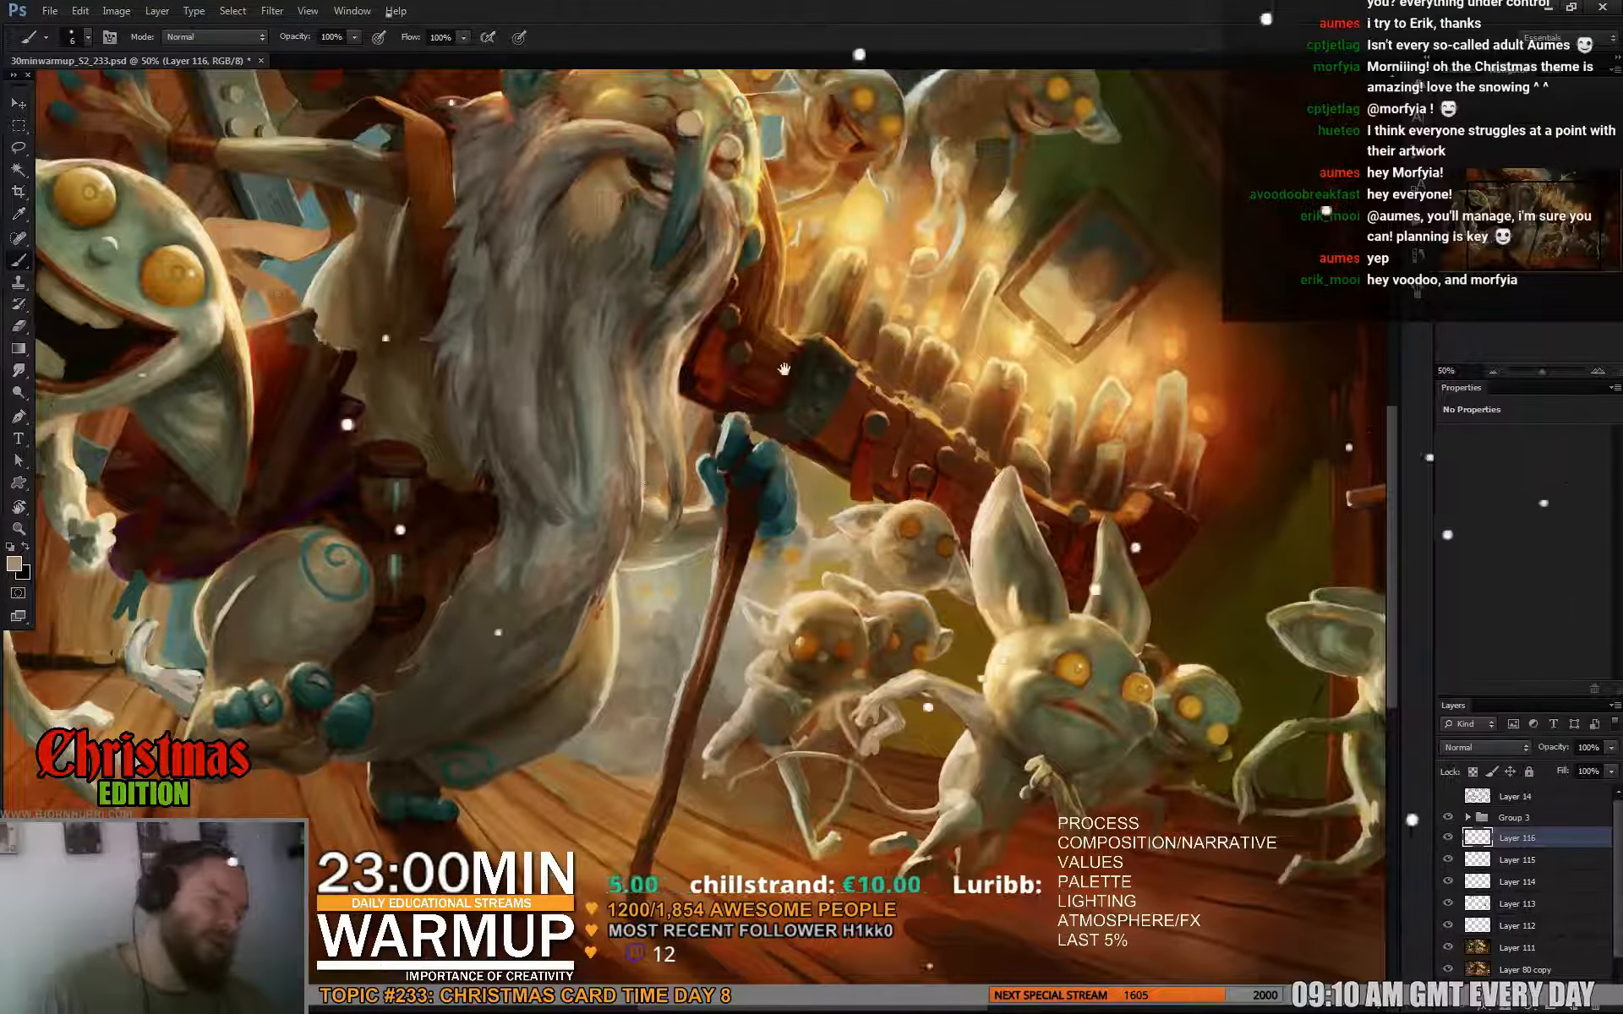
Set the brush size to 20 px and blend a sampled greyish tone into the lower beard.
drag(673, 401, 683, 228)
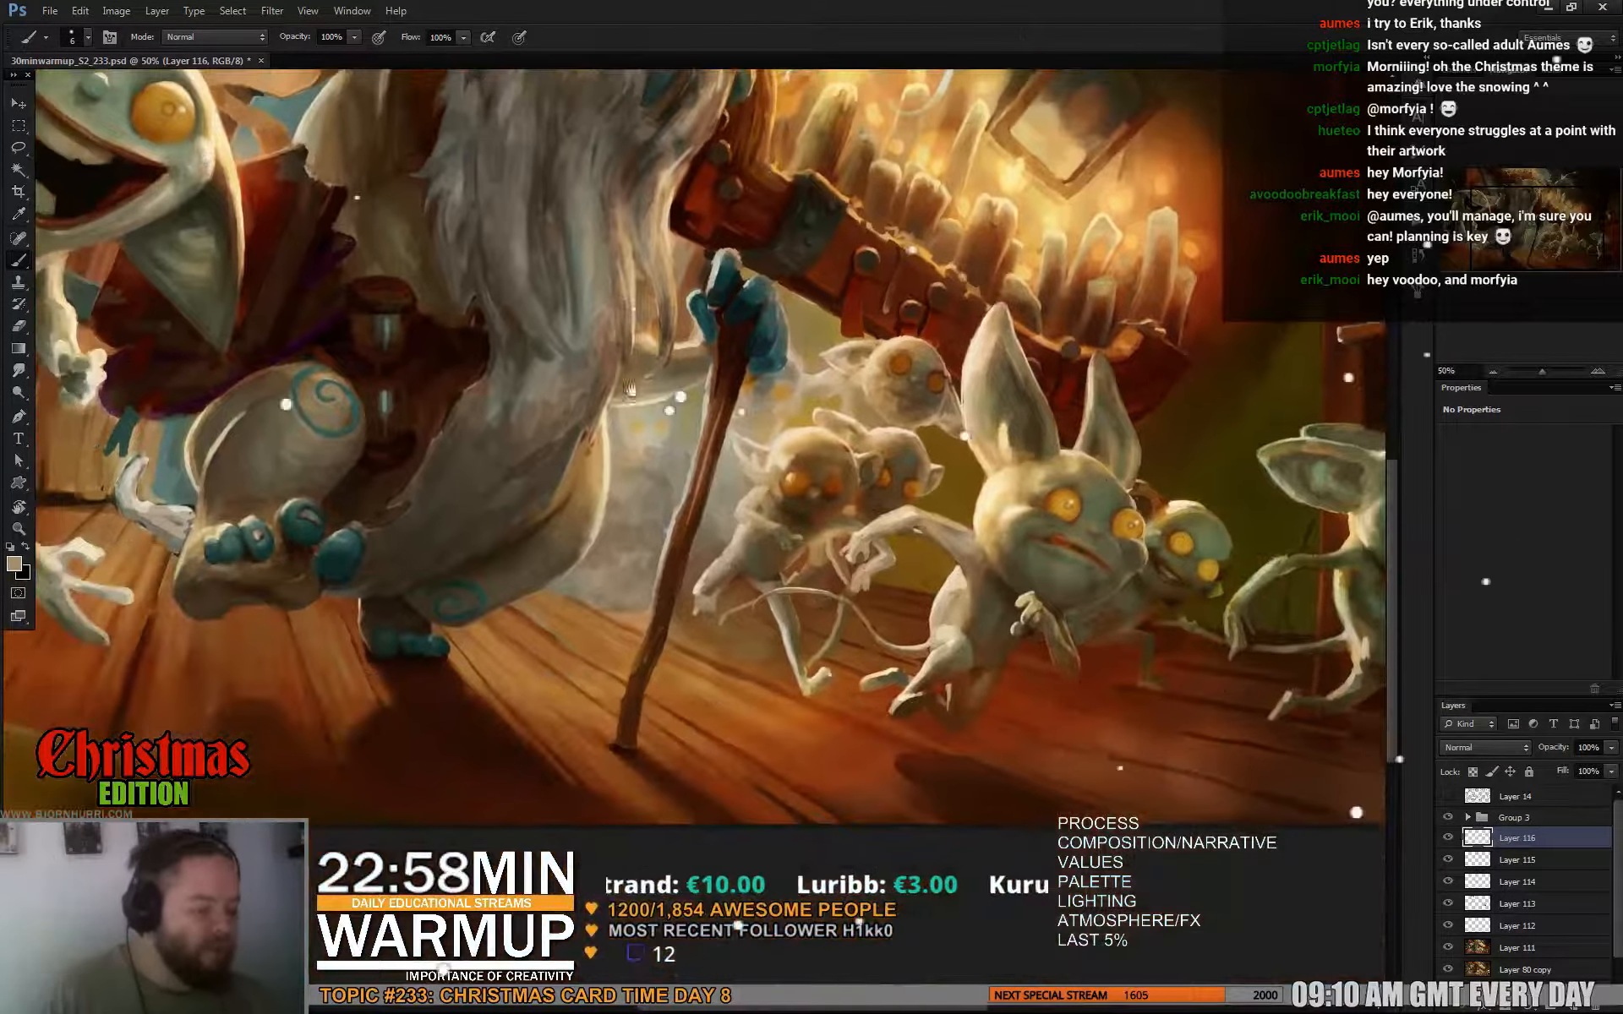
drag(767, 89, 744, 290)
right_click(657, 494)
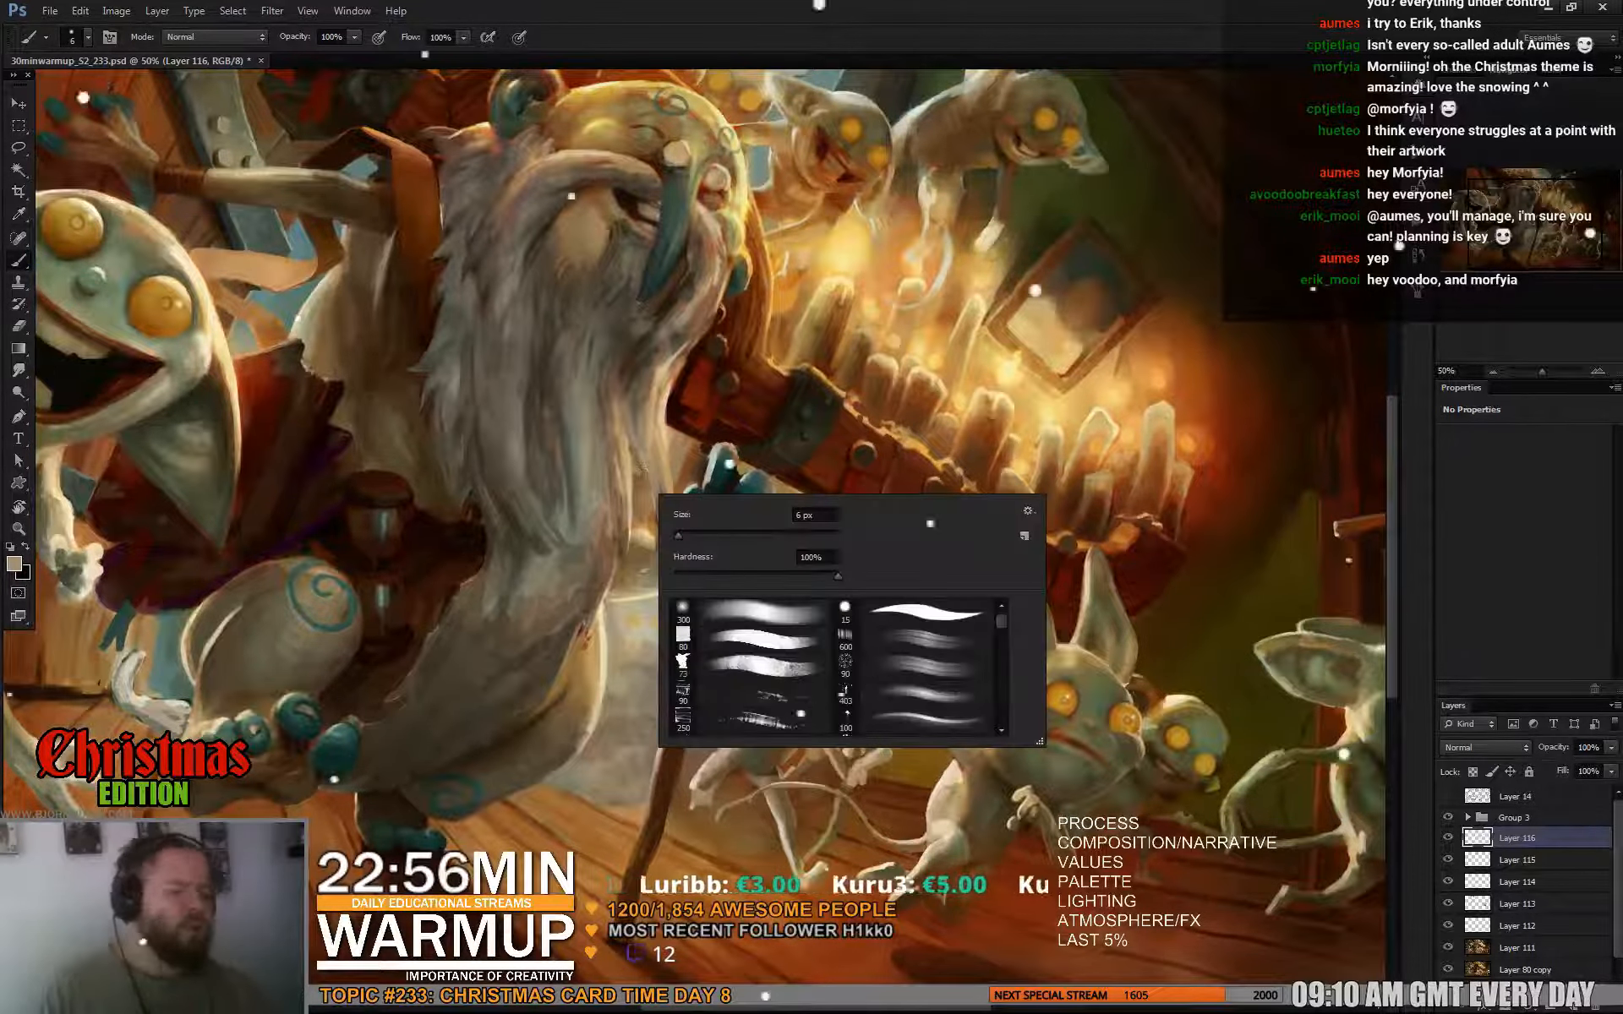
alt+click(569, 468)
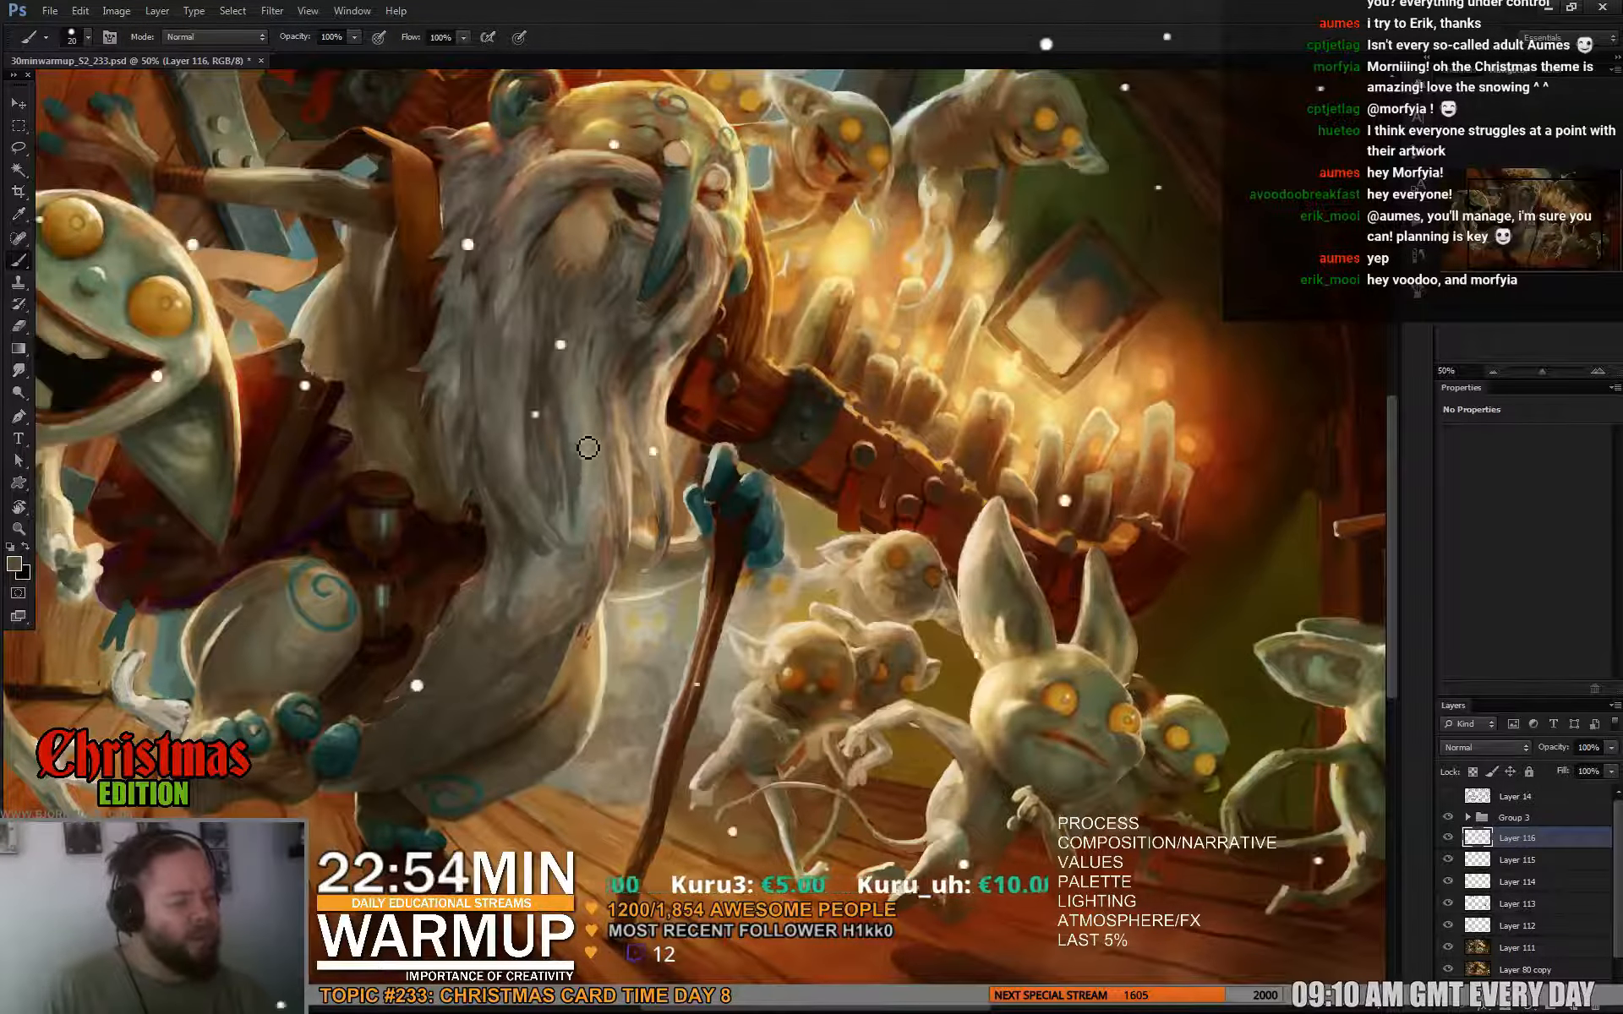
mouse_move(593, 499)
mouse_down()
mouse_move(594, 543)
mouse_move(601, 522)
mouse_up()
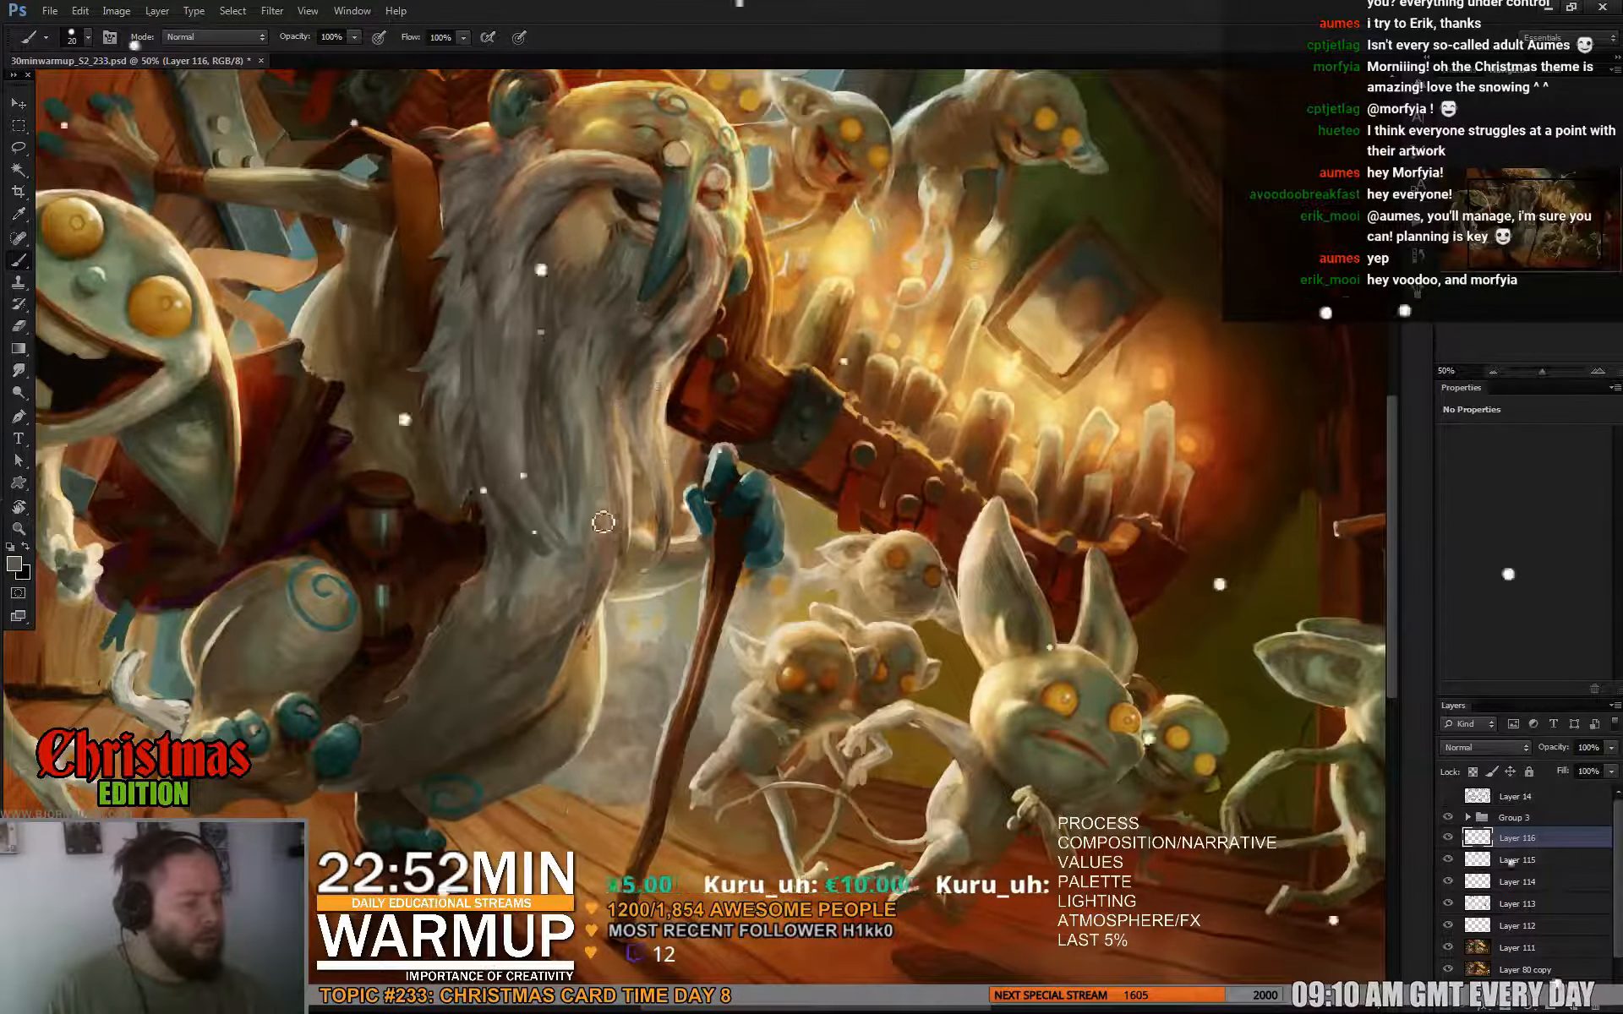
Blend sampled beige and grey tones into the beard's middle strands near the beam's end.
alt+click(623, 455)
mouse_move(608, 427)
mouse_down()
mouse_move(610, 482)
mouse_move(601, 385)
mouse_move(607, 469)
mouse_up()
alt+click(602, 414)
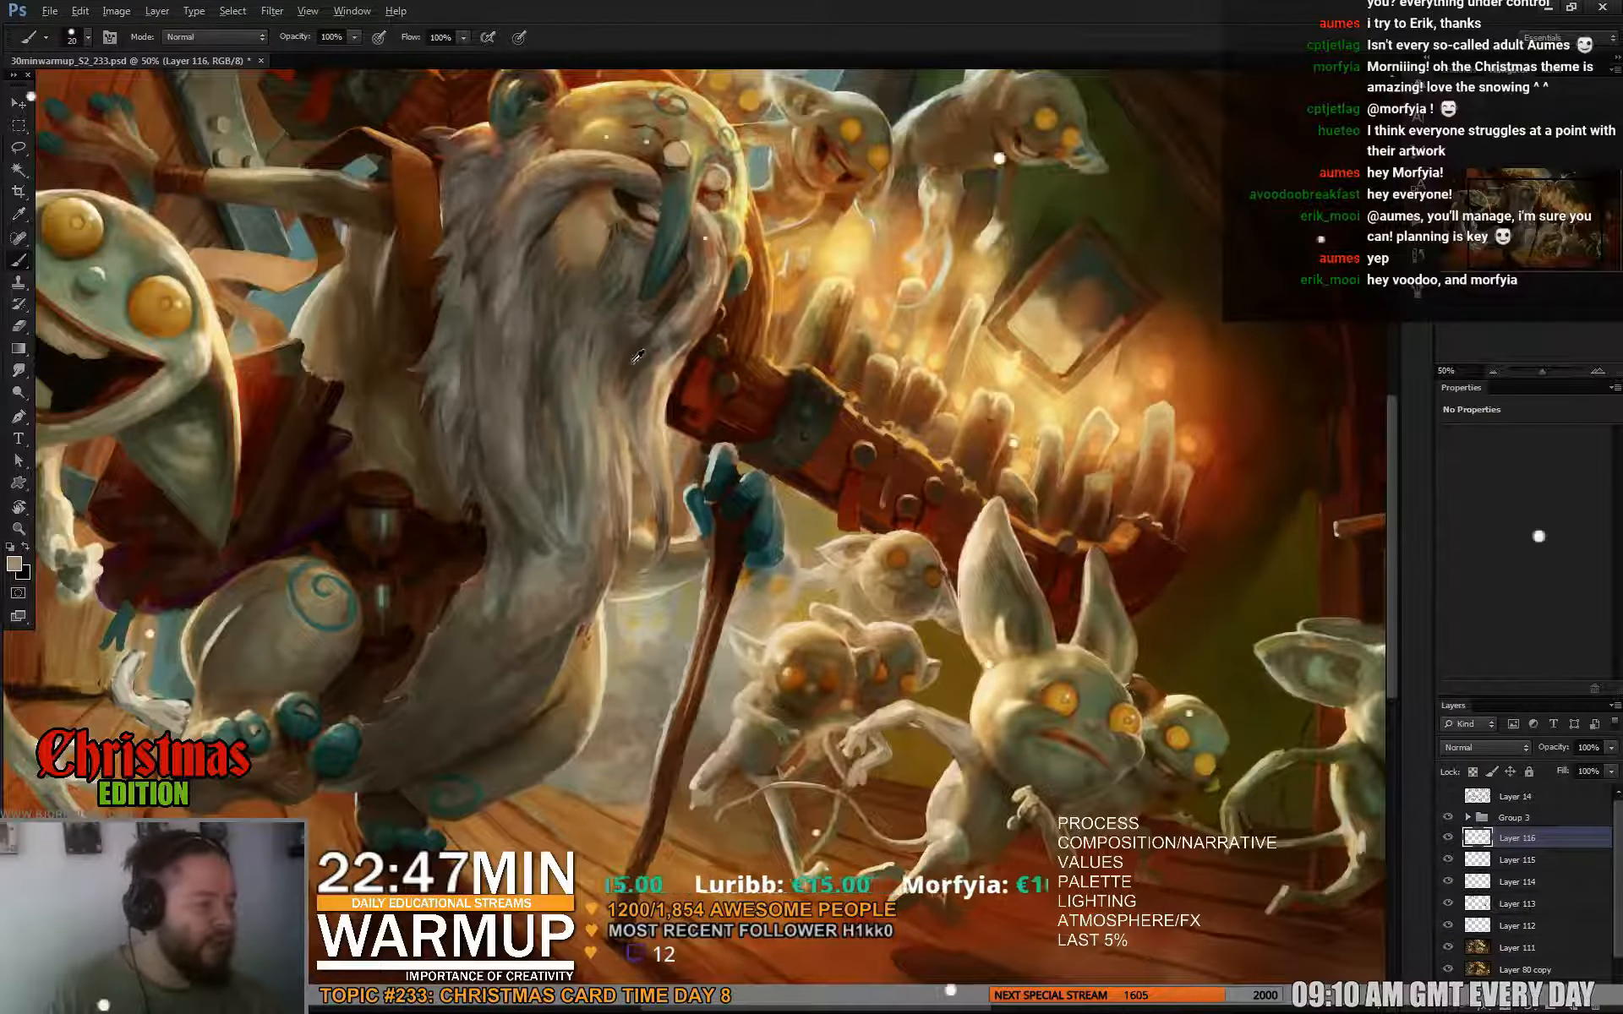
mouse_move(623, 391)
mouse_down()
mouse_move(624, 436)
mouse_move(618, 345)
mouse_move(636, 417)
mouse_up()
alt+click(617, 410)
alt+click(629, 399)
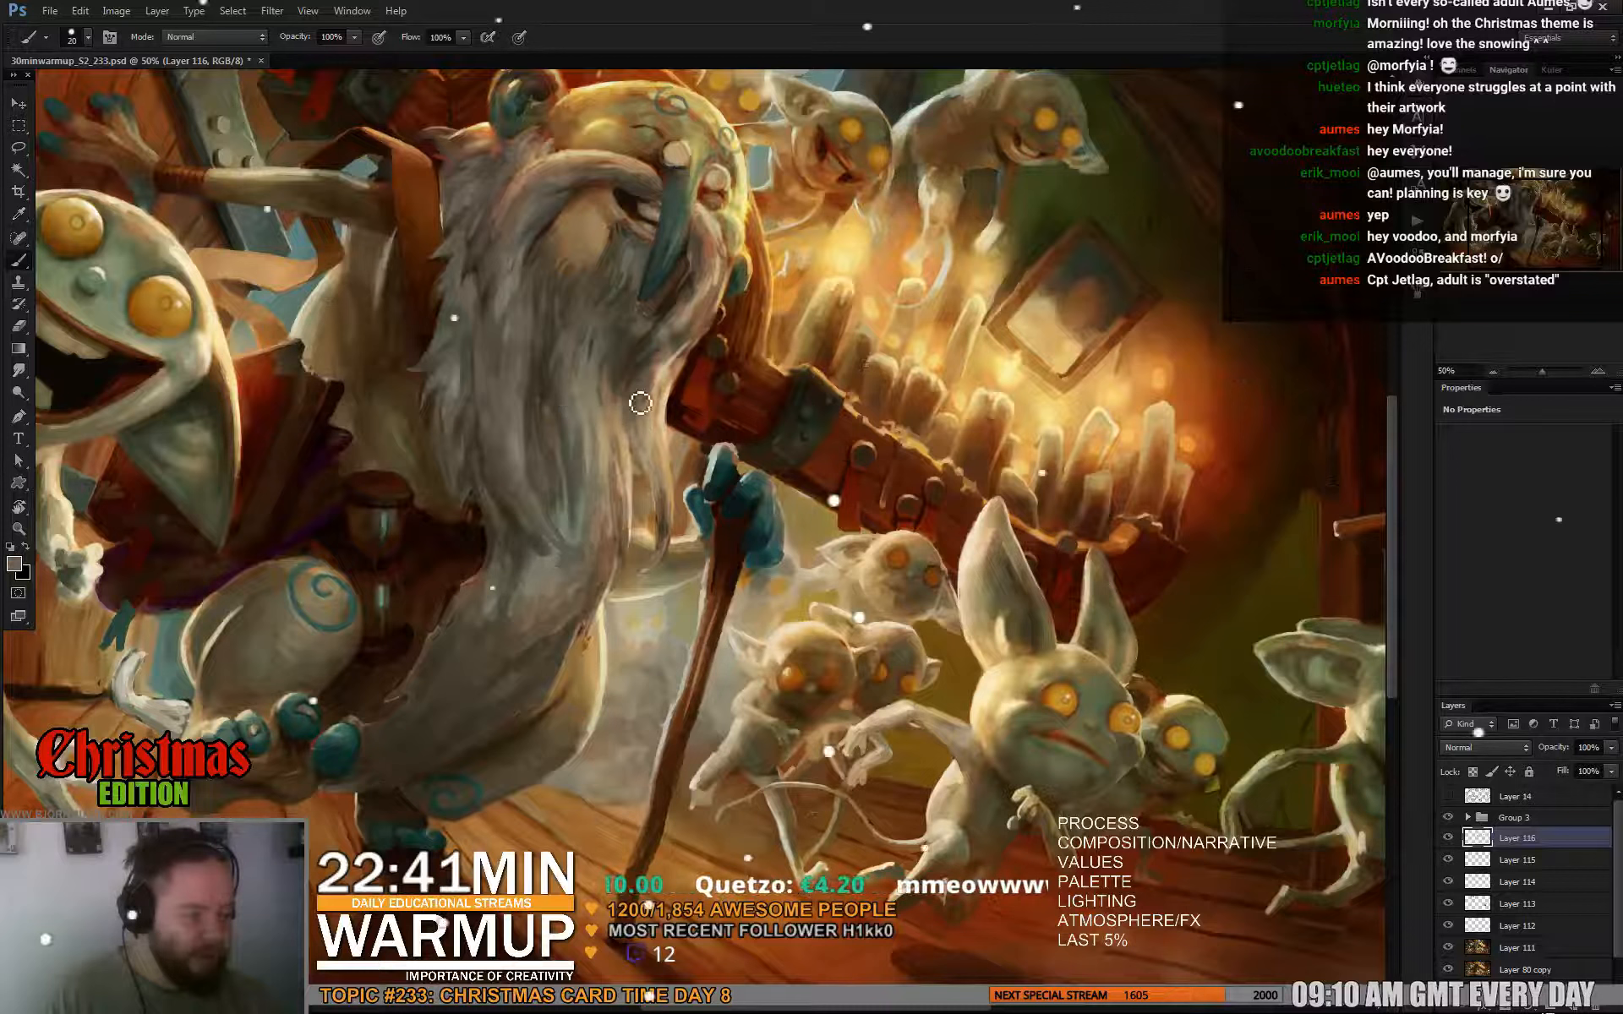
Set the brush size to 11 px and define the beard strands next to the beam's end with sampled greys and beiges.
right_click(683, 348)
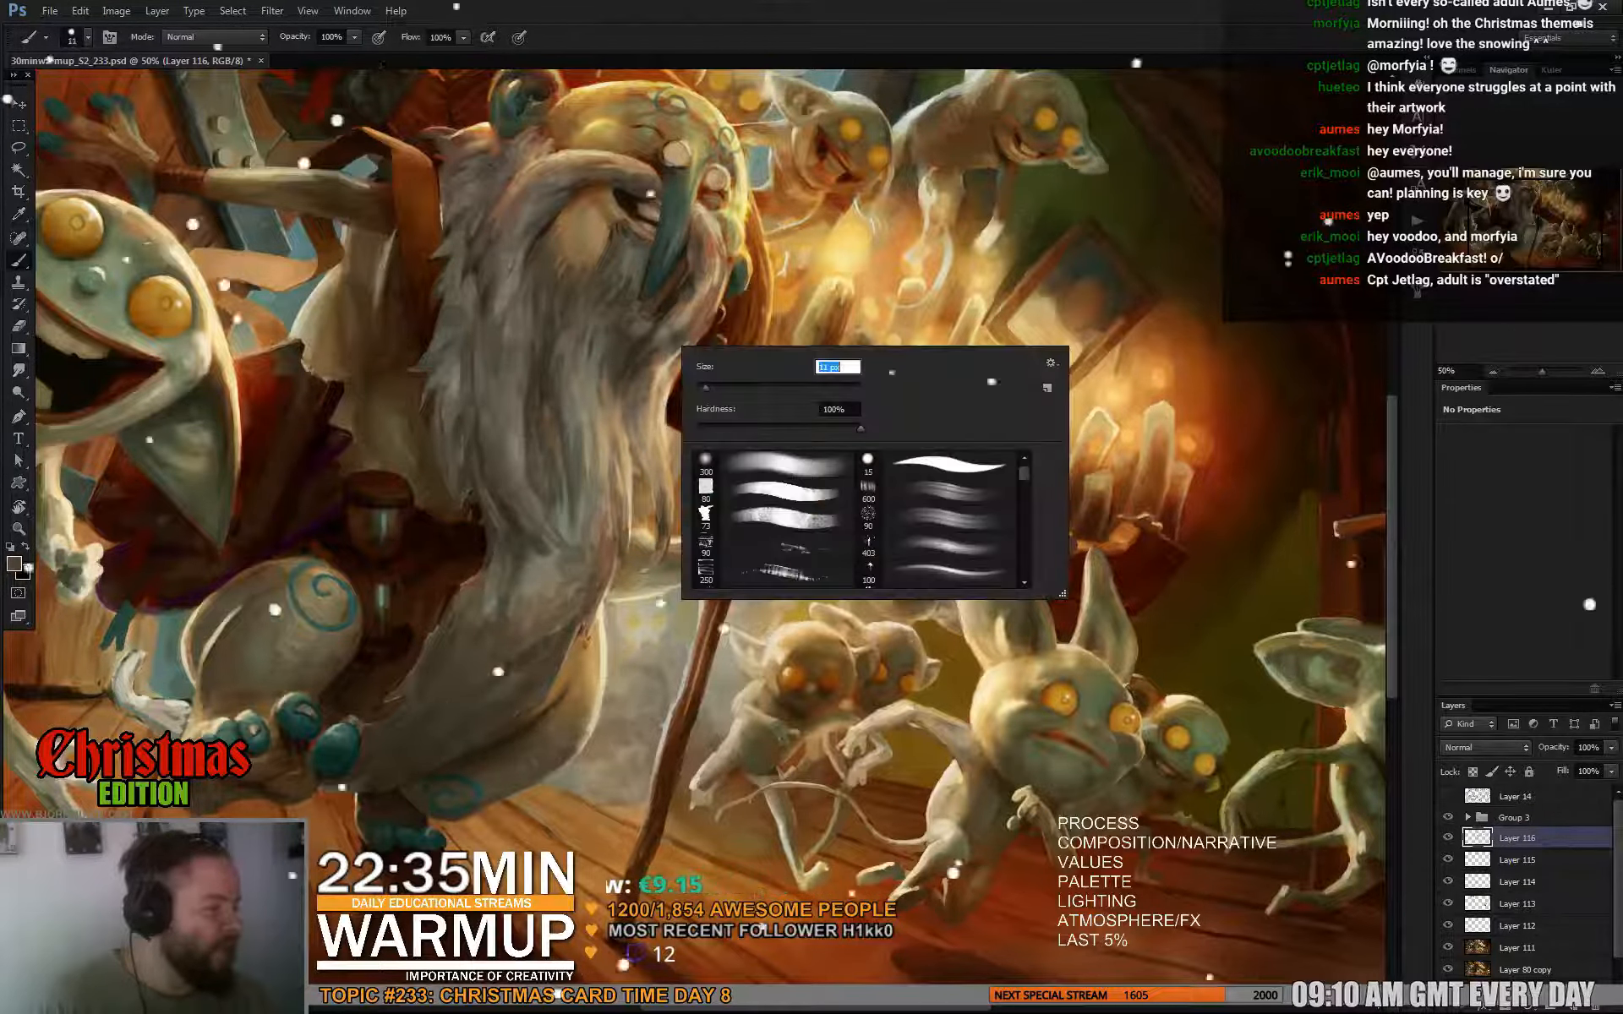
alt+click(649, 374)
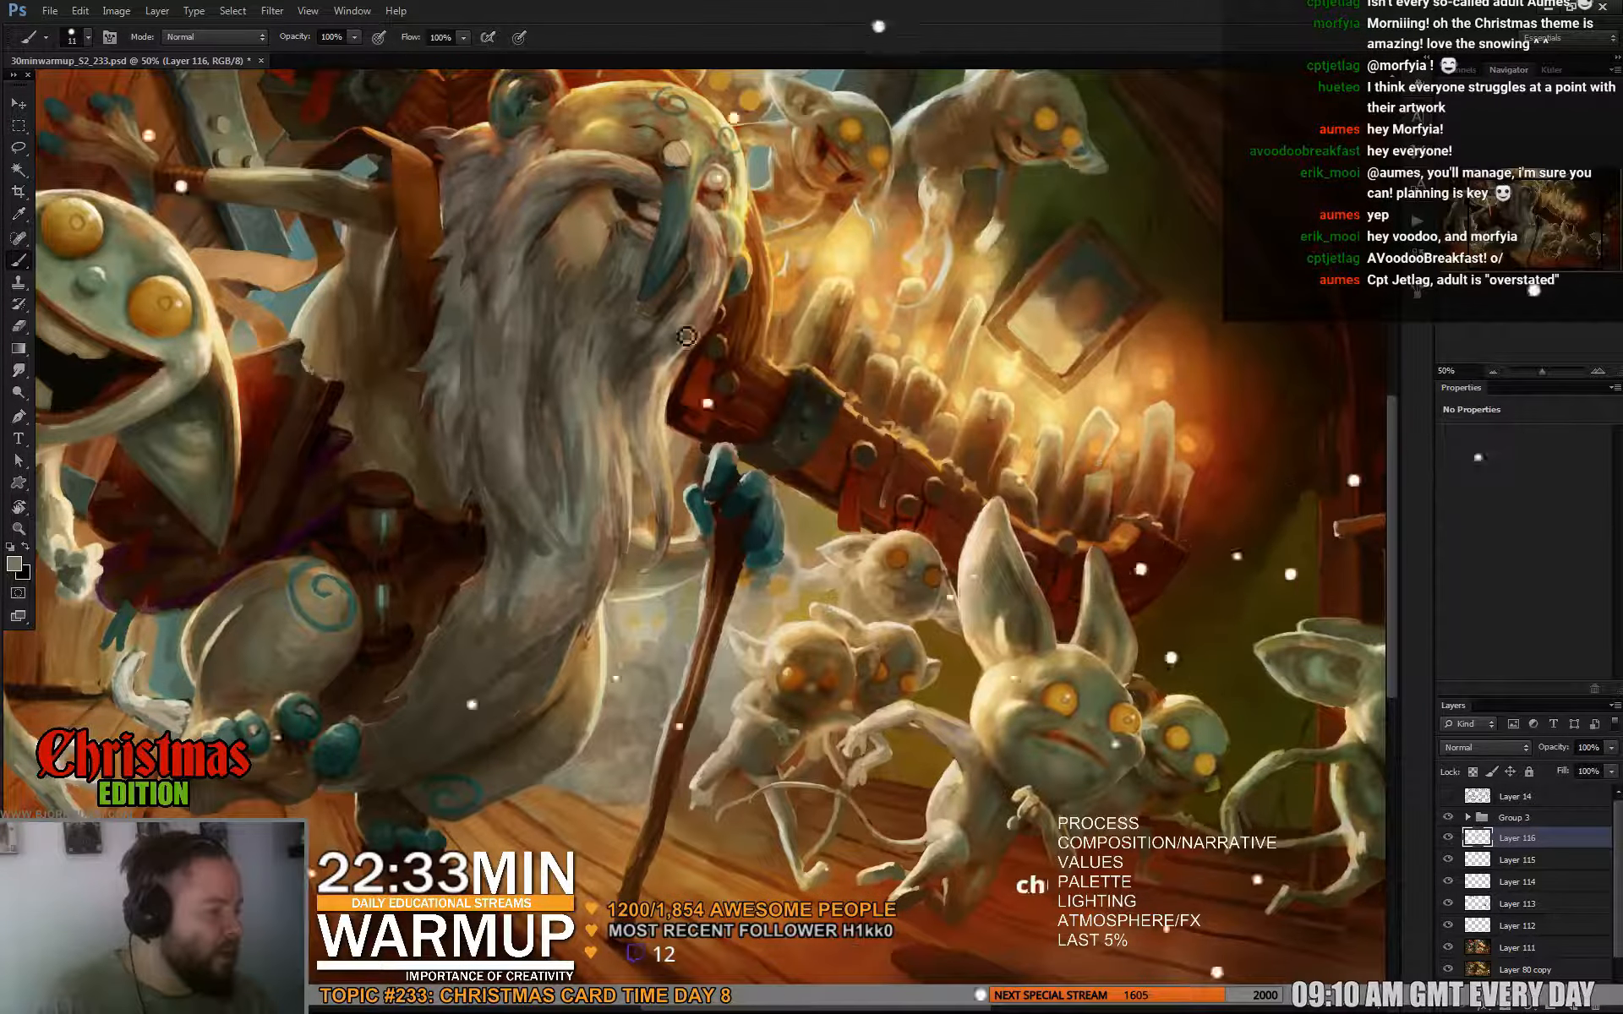
alt+click(656, 350)
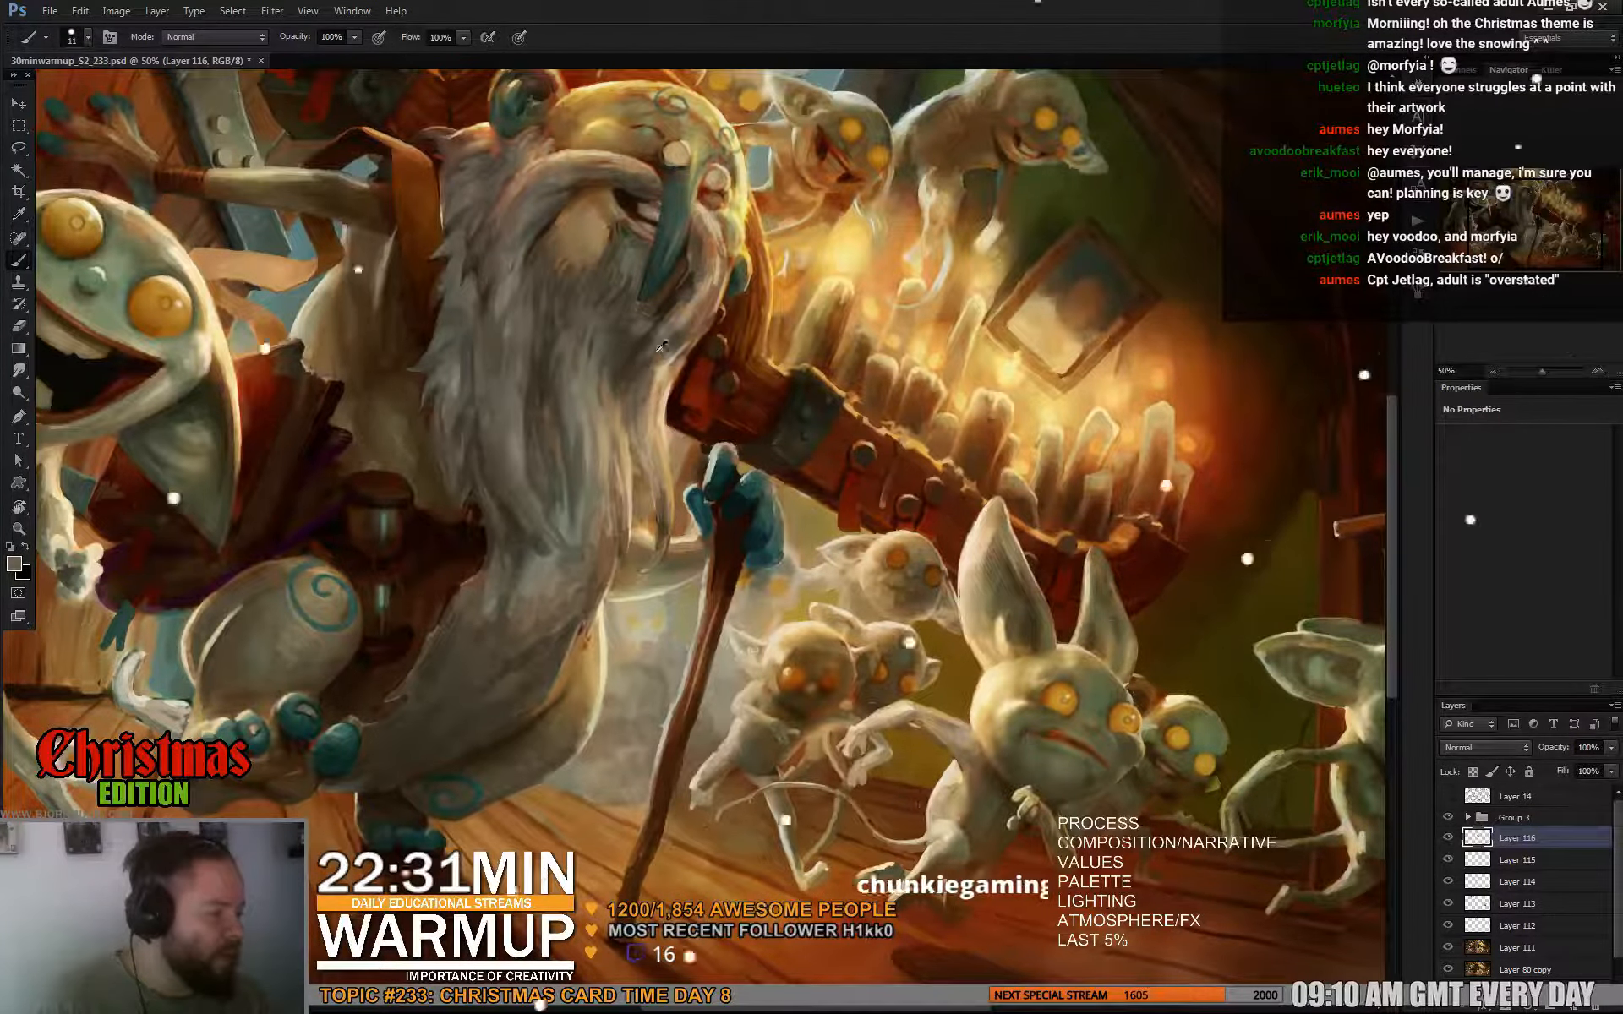
alt+click(644, 404)
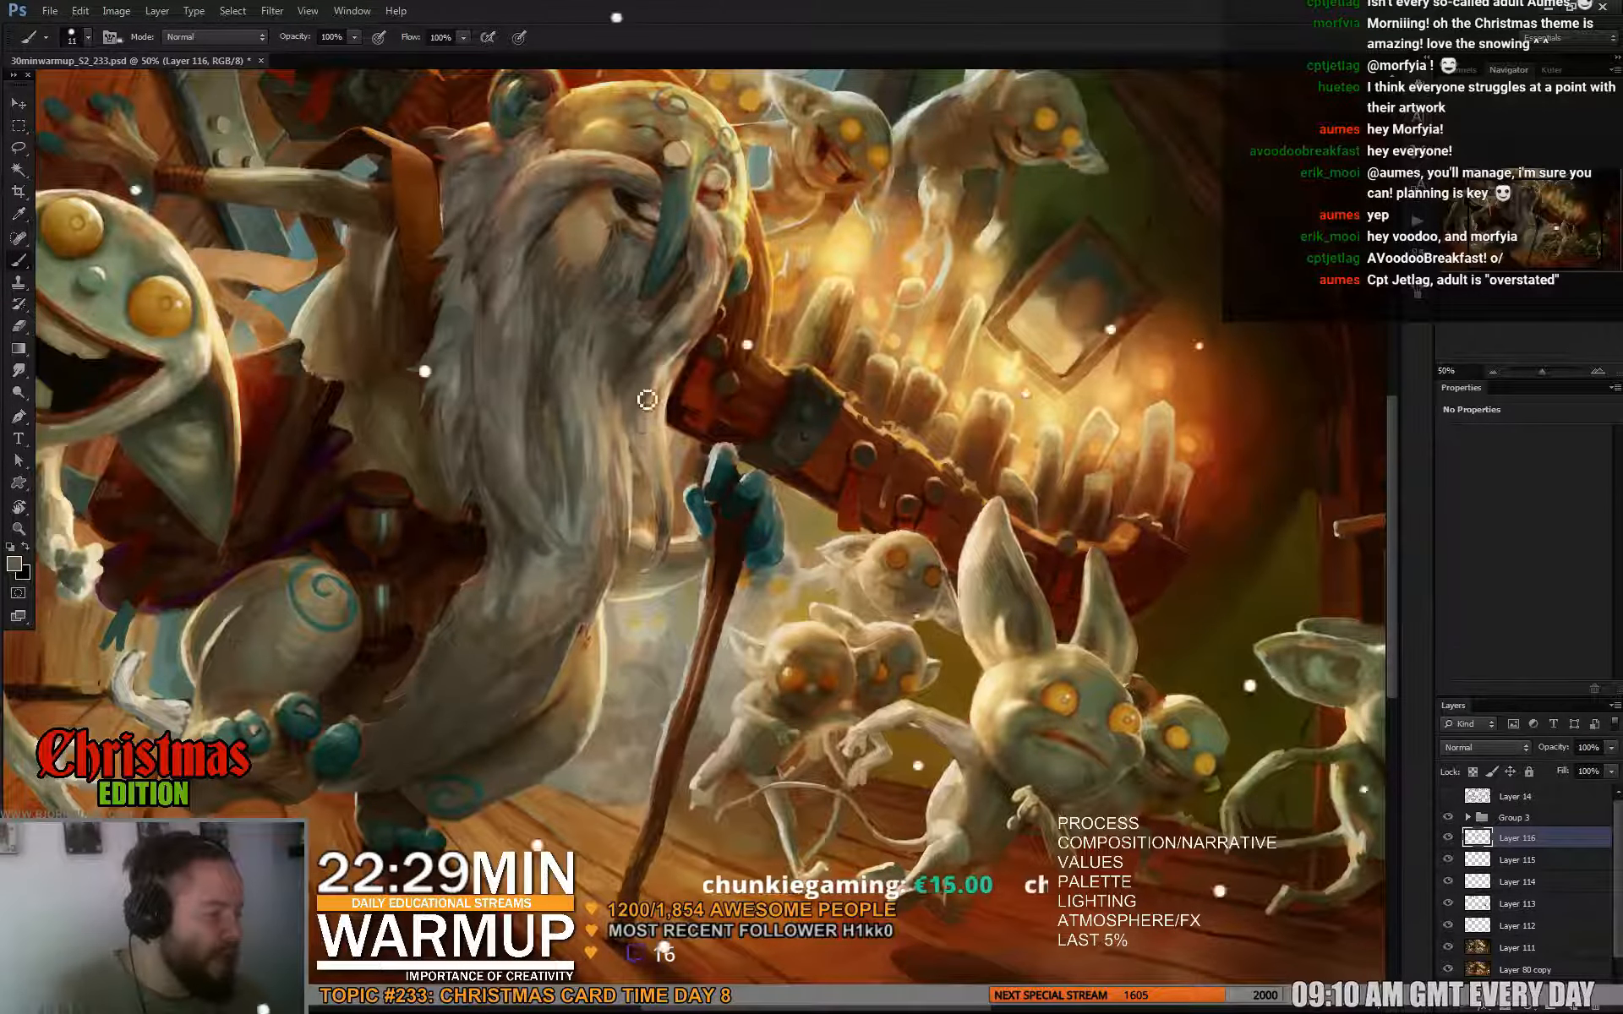
alt+click(682, 339)
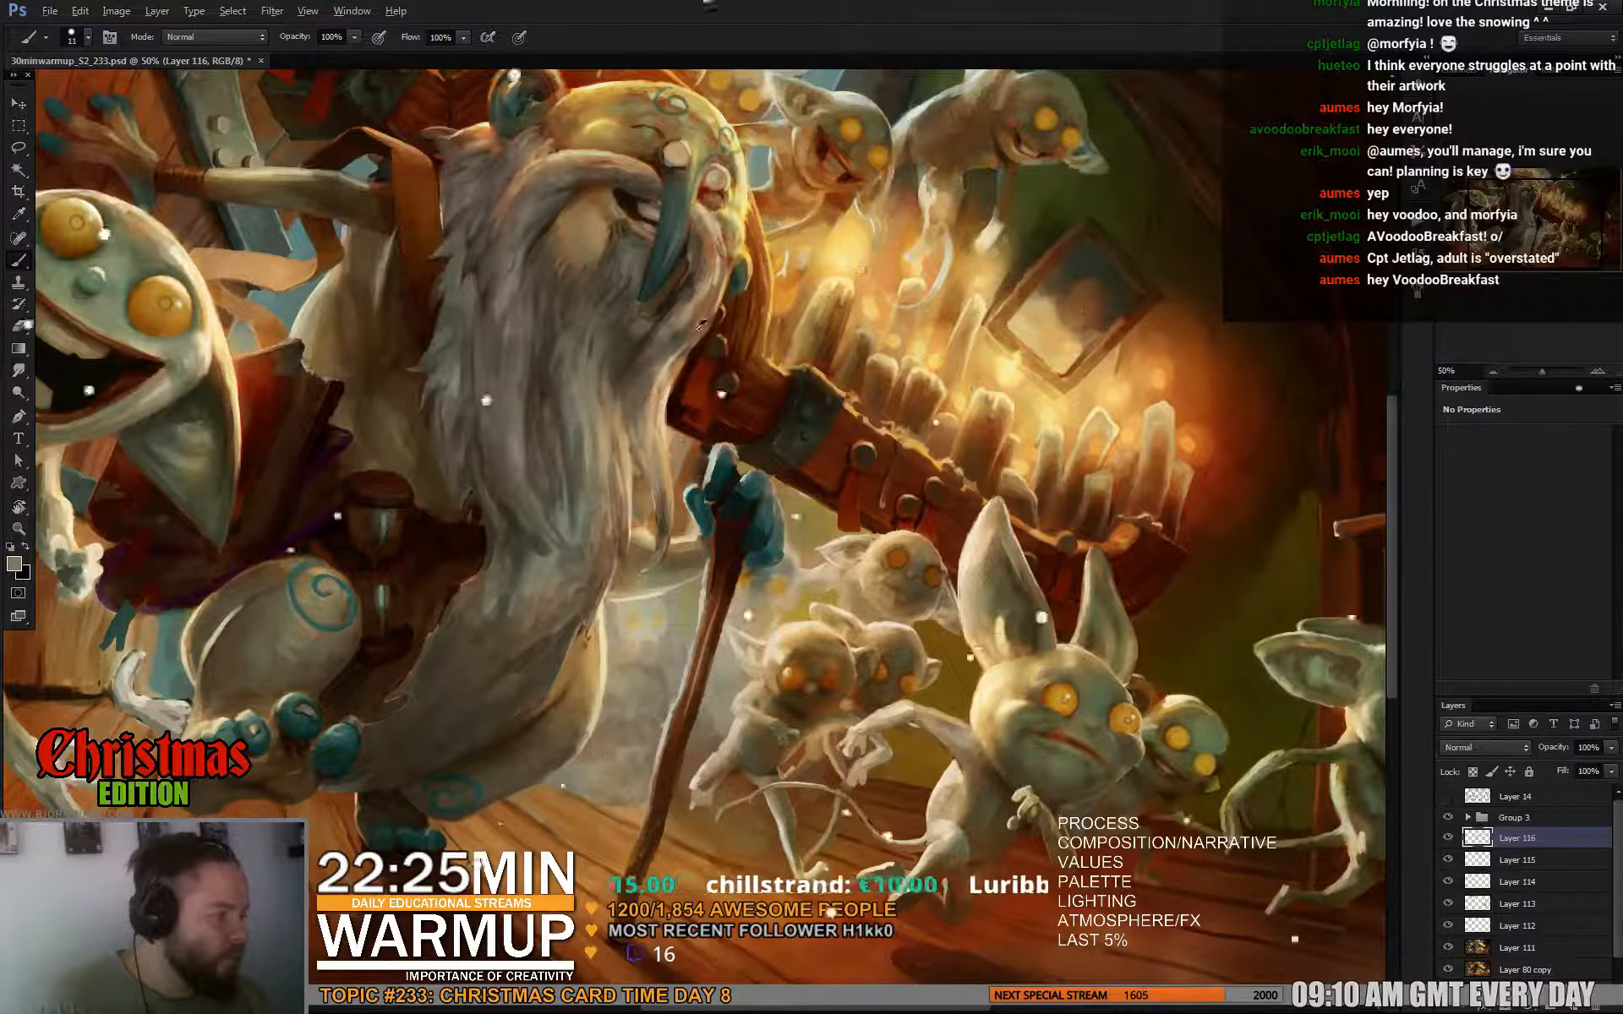
alt+click(696, 327)
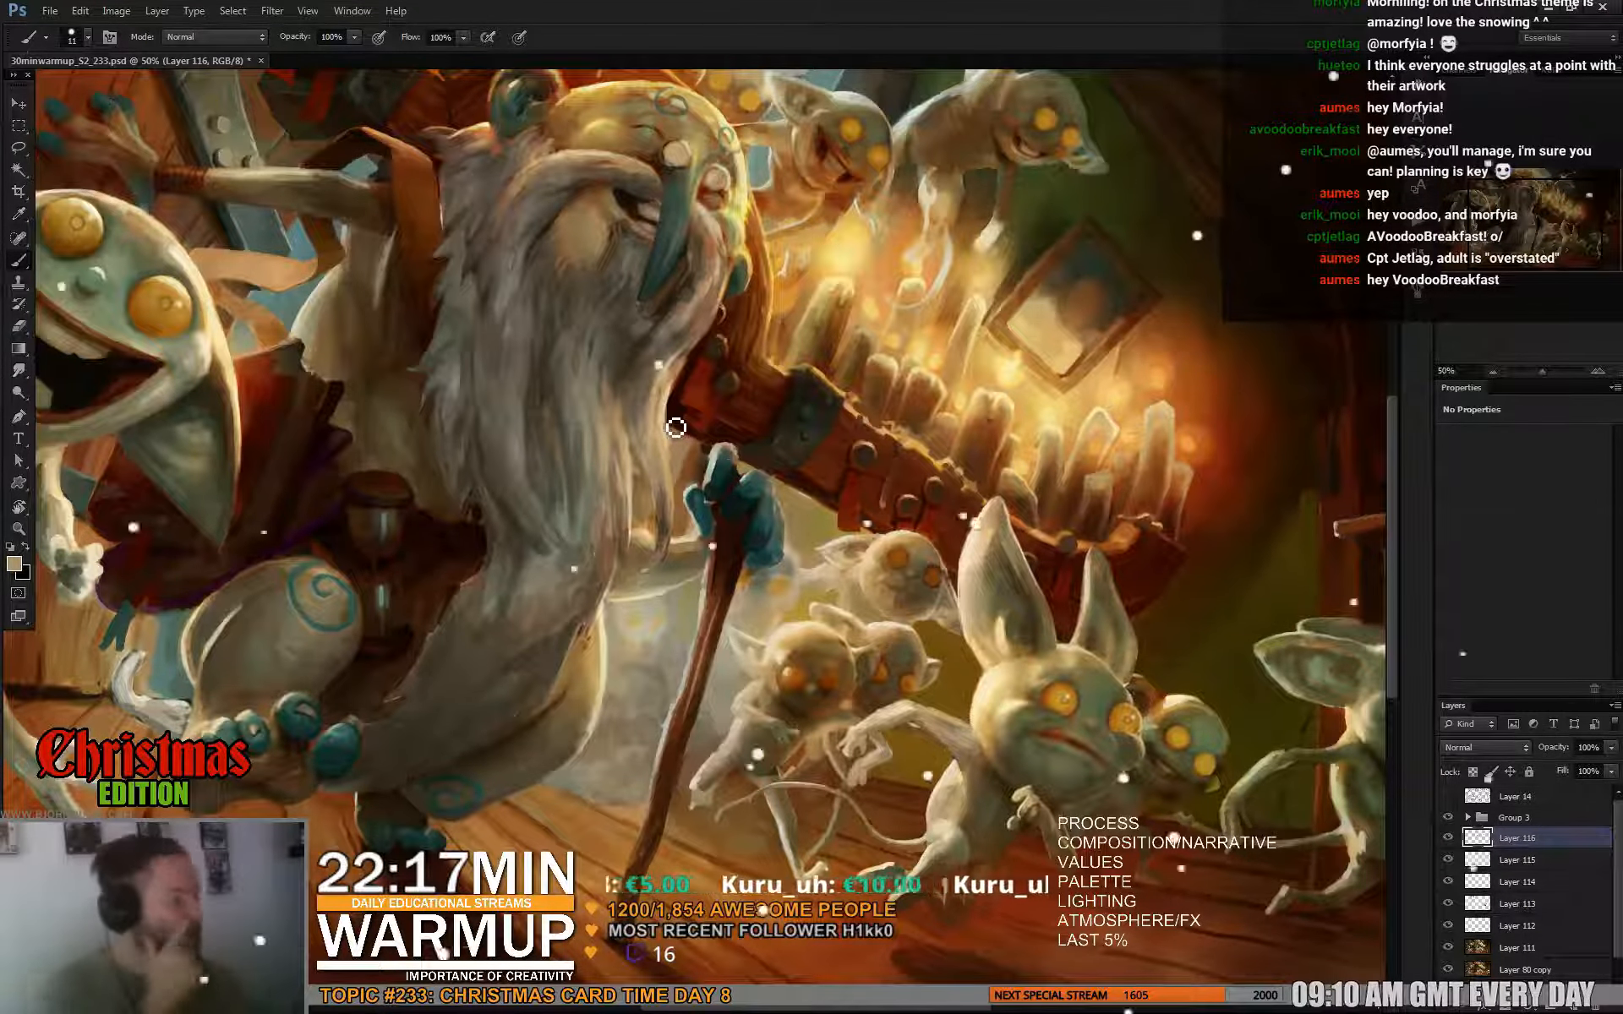
Paint darker sampled brown tones into the beard below the long teal nose.
alt+click(713, 266)
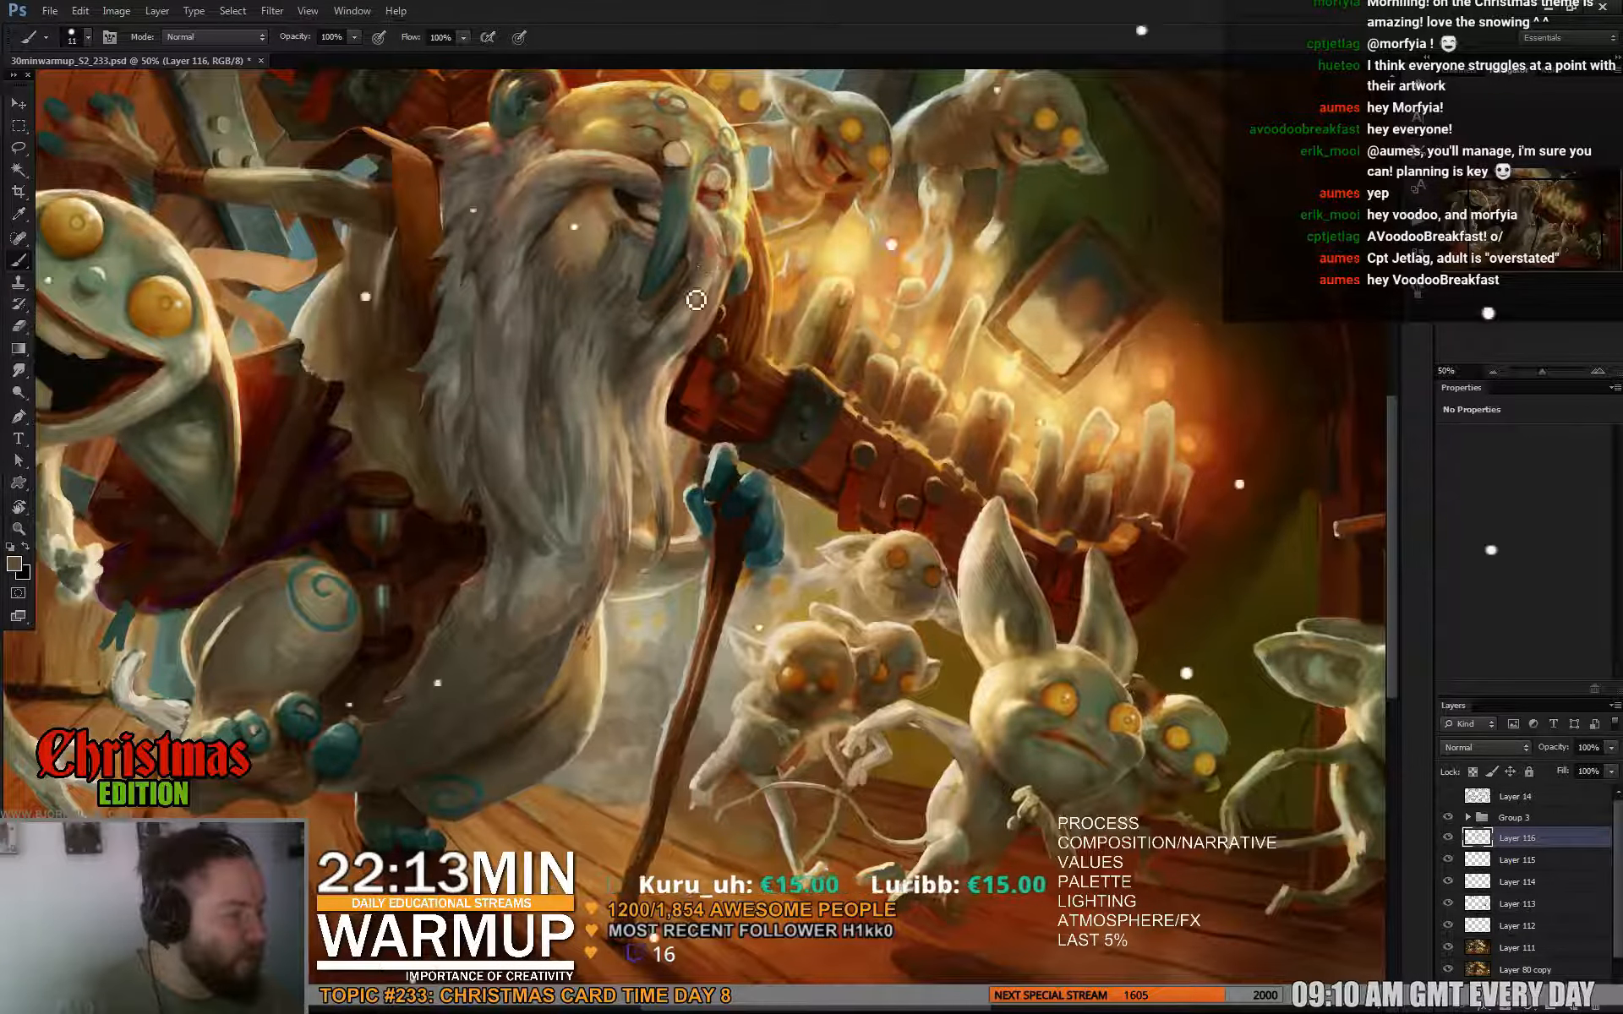
alt+click(706, 264)
drag(698, 290, 665, 338)
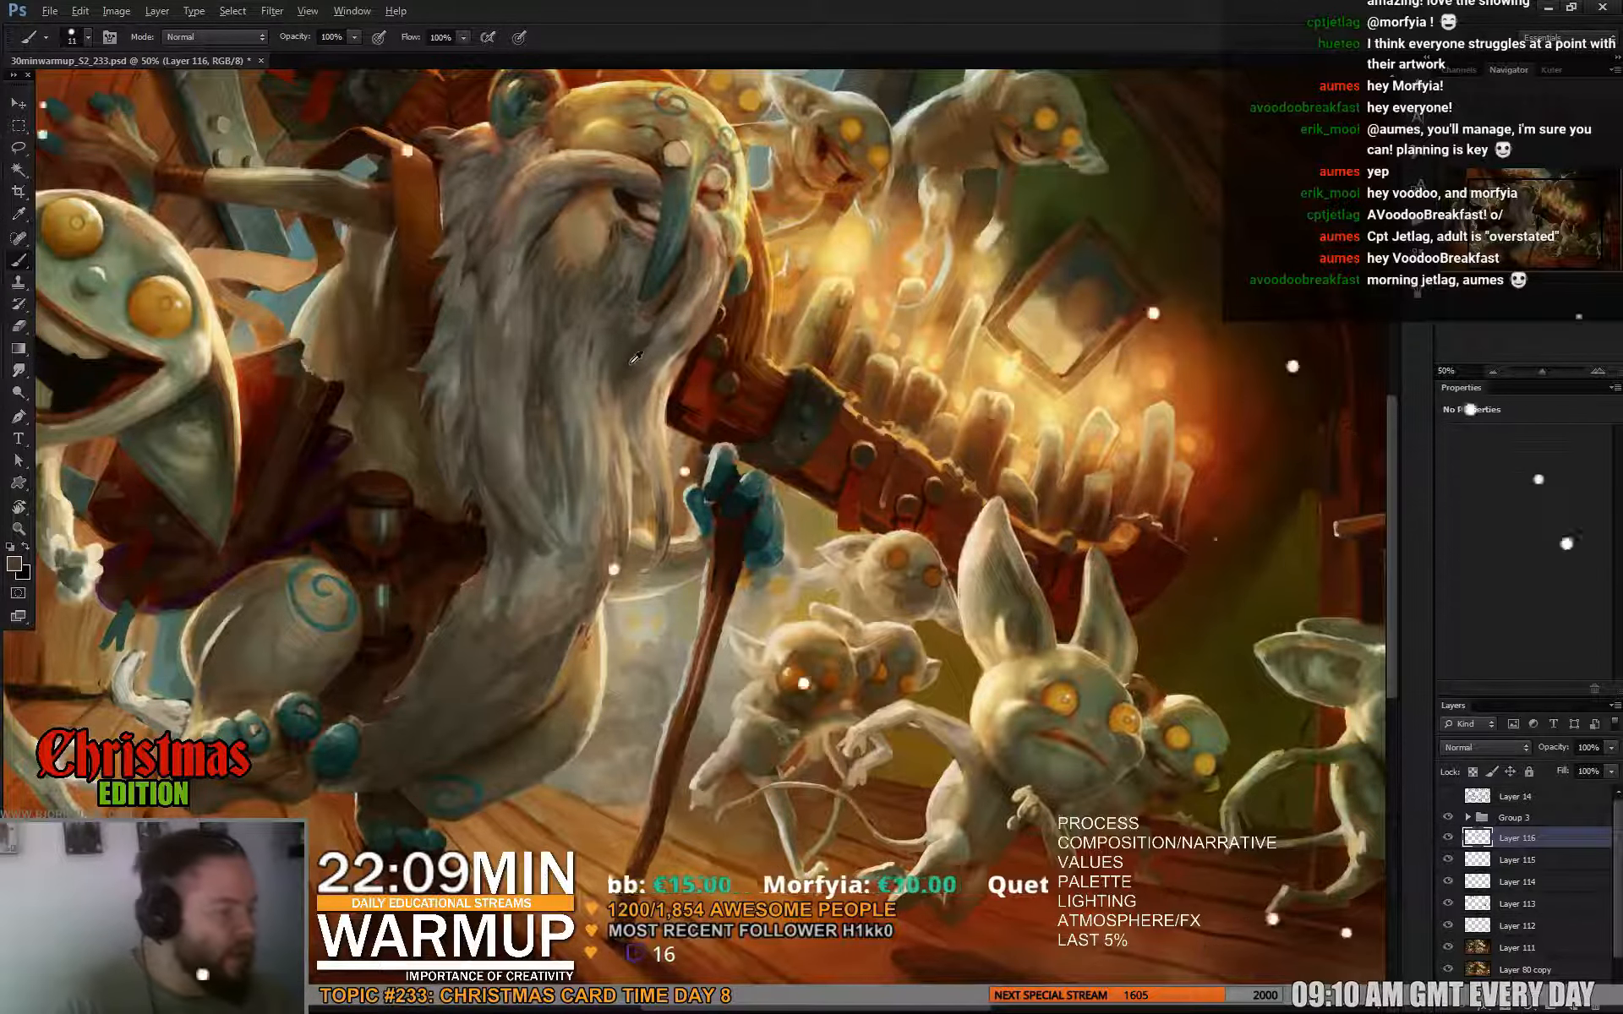
alt+click(676, 281)
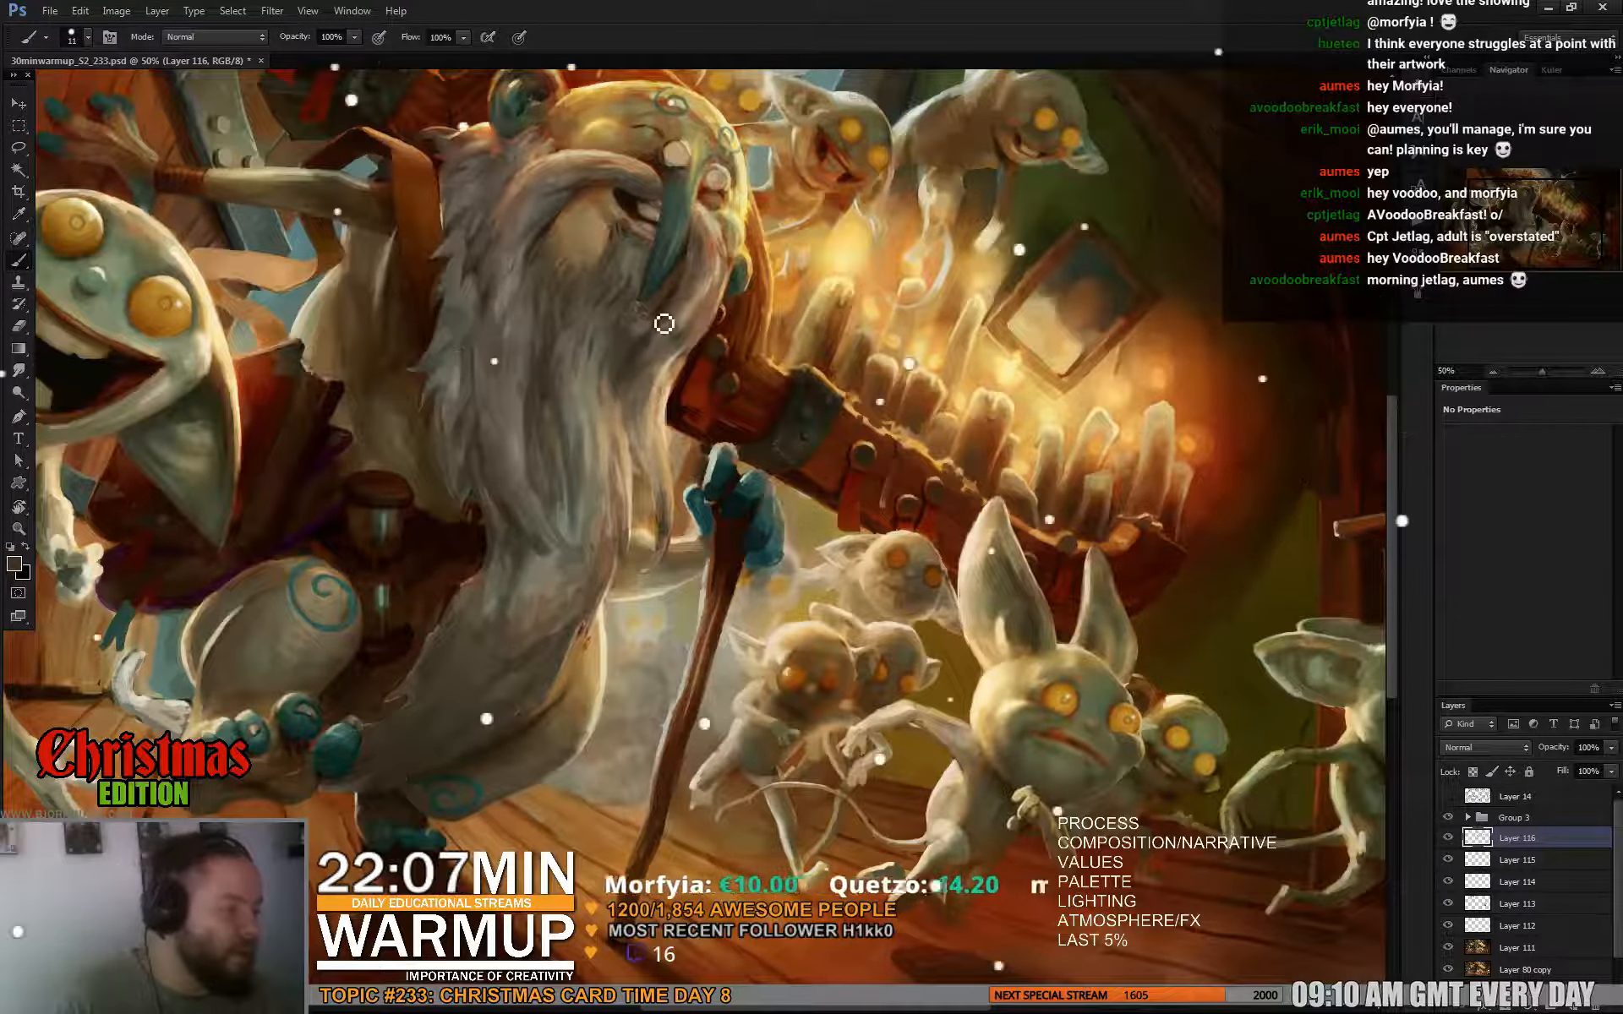
Blend sampled brown and beige tones into the bearded character's cheek beneath the moustache.
drag(888, 446, 849, 533)
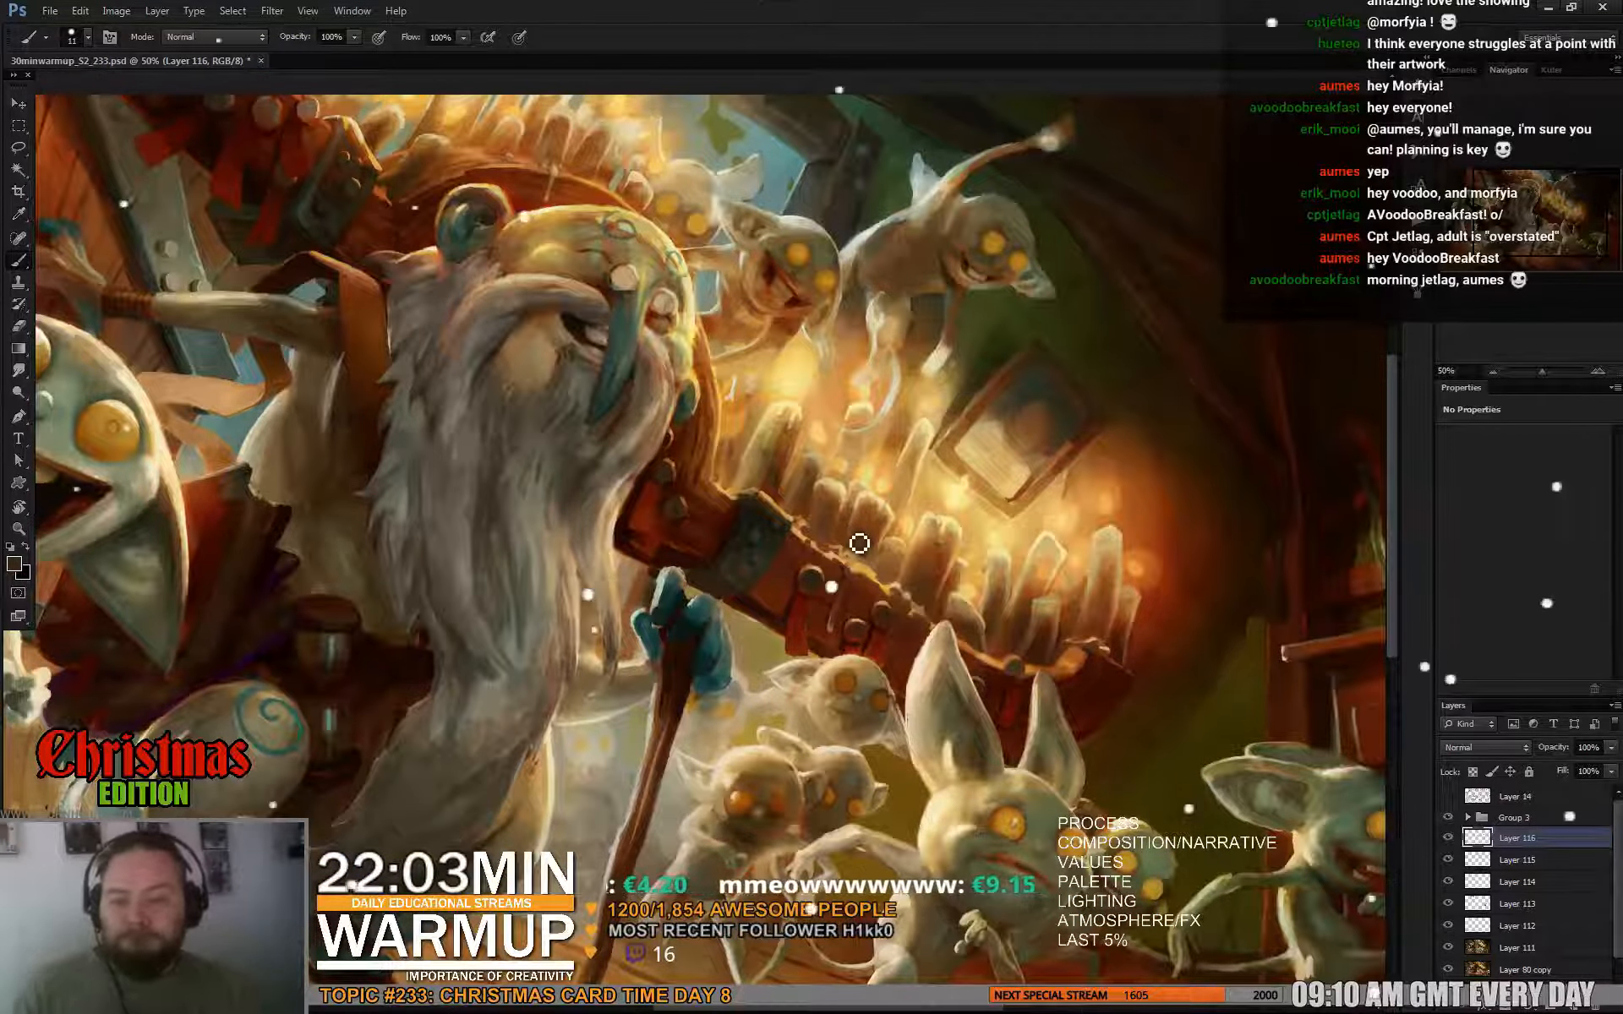
drag(859, 544, 882, 586)
alt+click(351, 543)
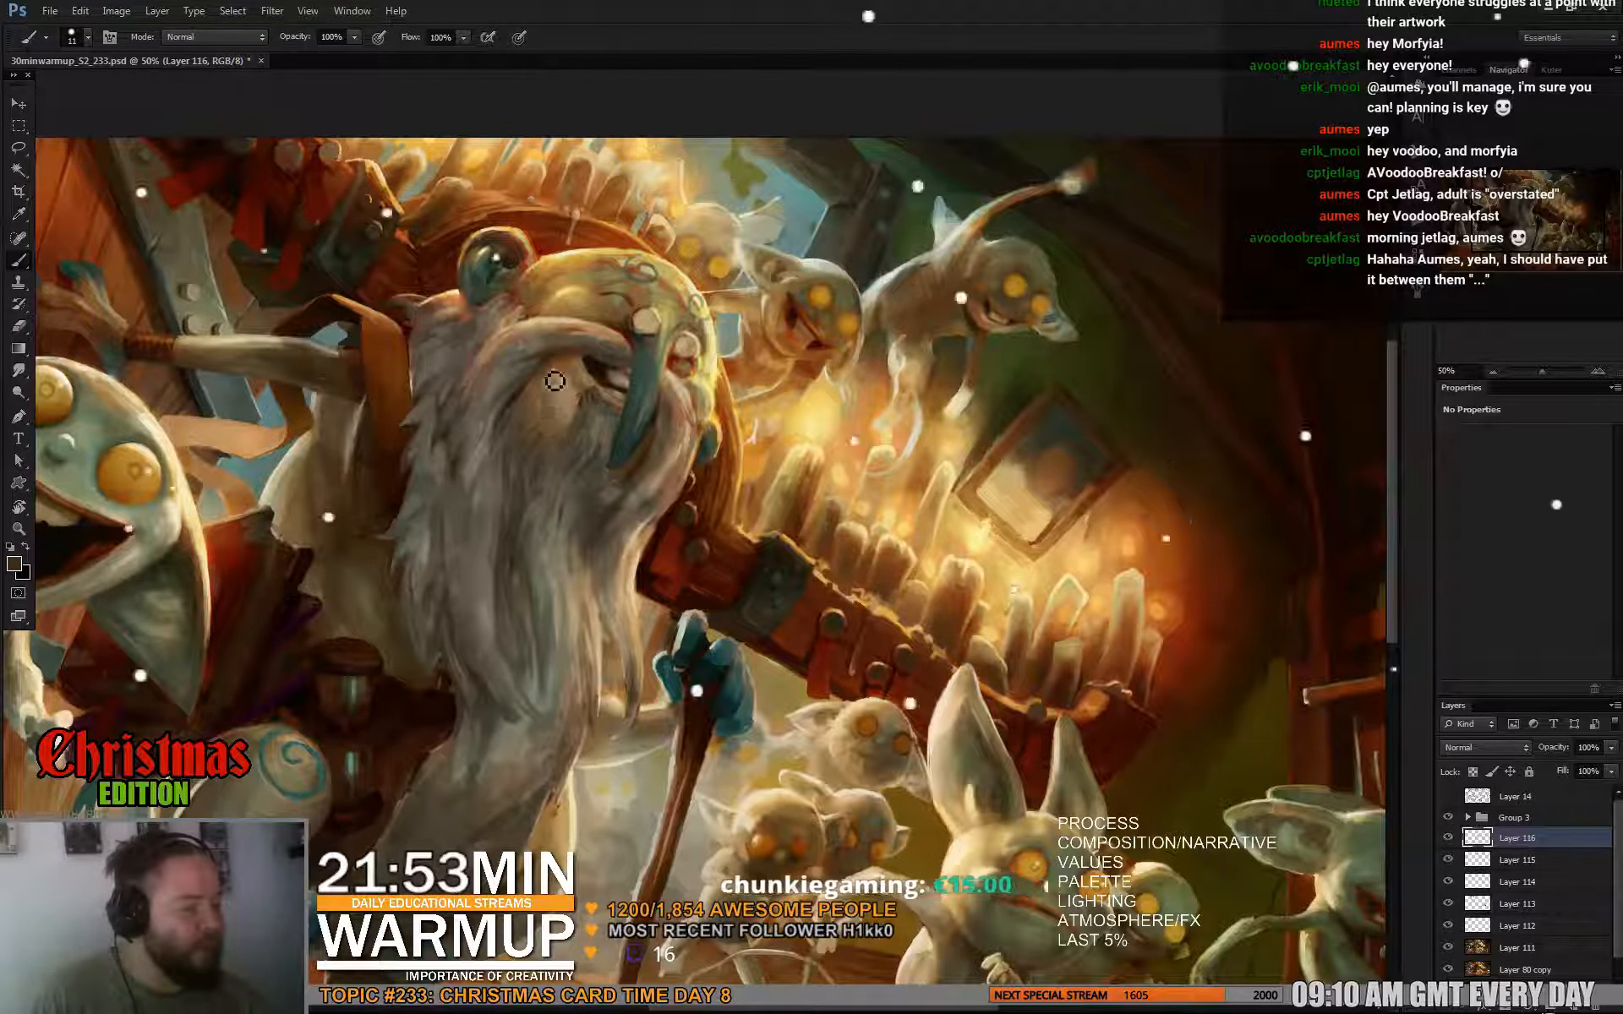
alt+click(549, 411)
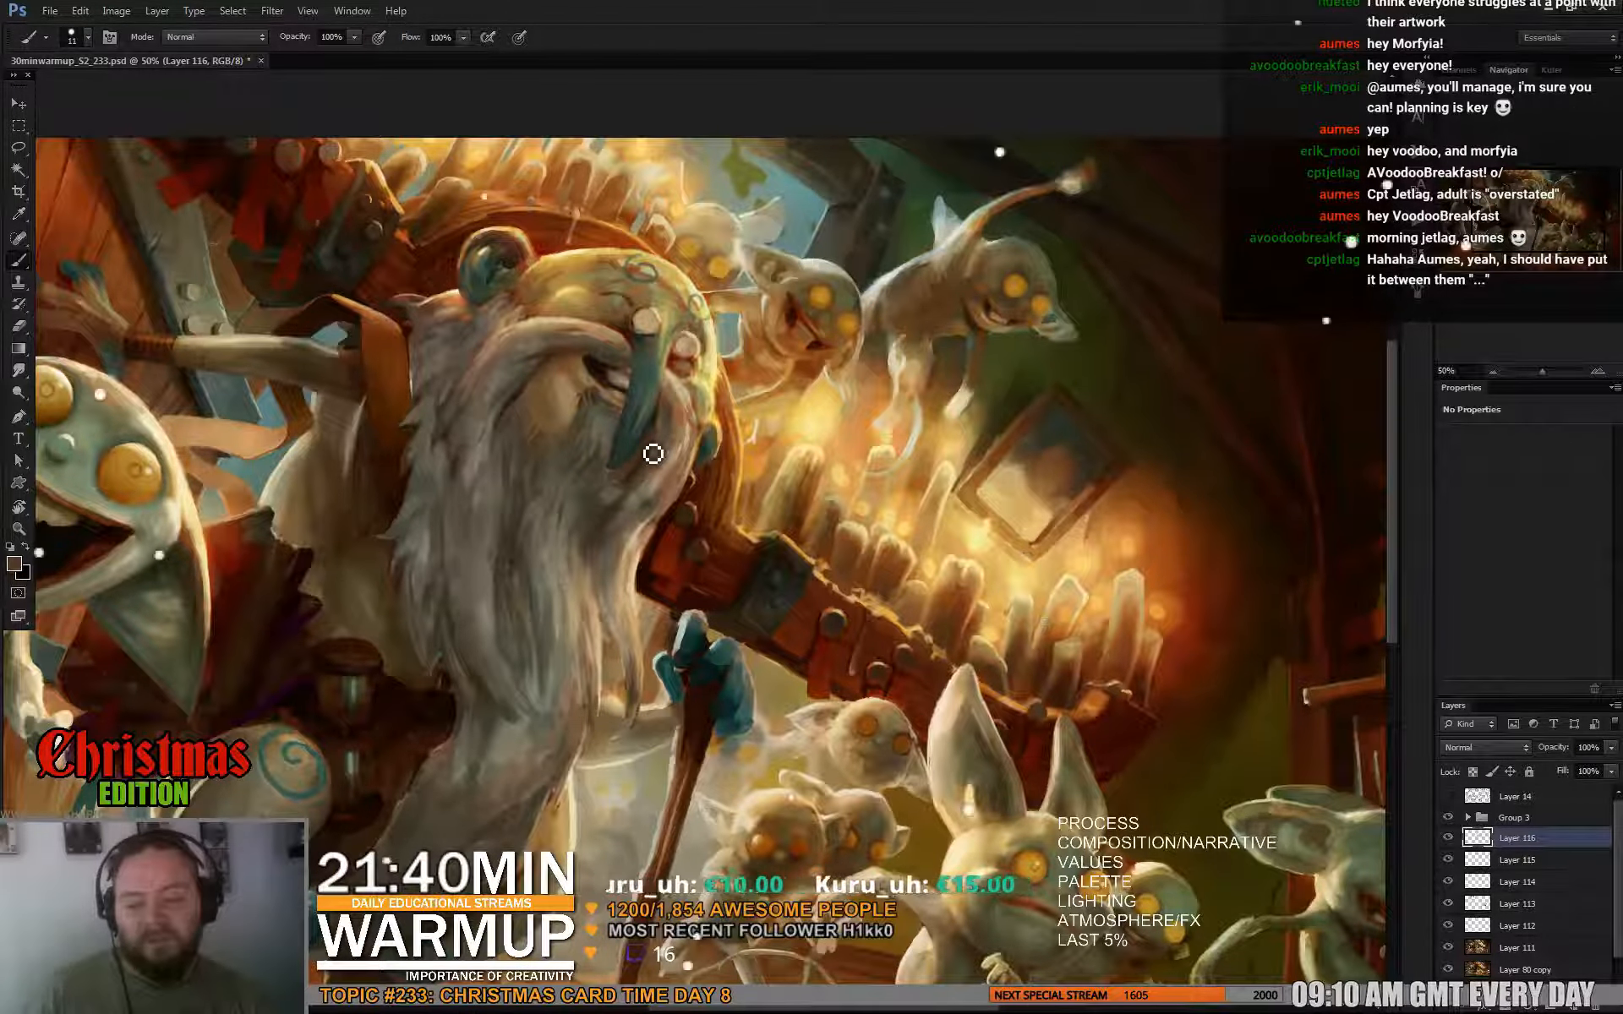
Set the brush size to 8 px and refine the moustache beside the teal nose with sampled browns, beiges and greys.
right_click(602, 379)
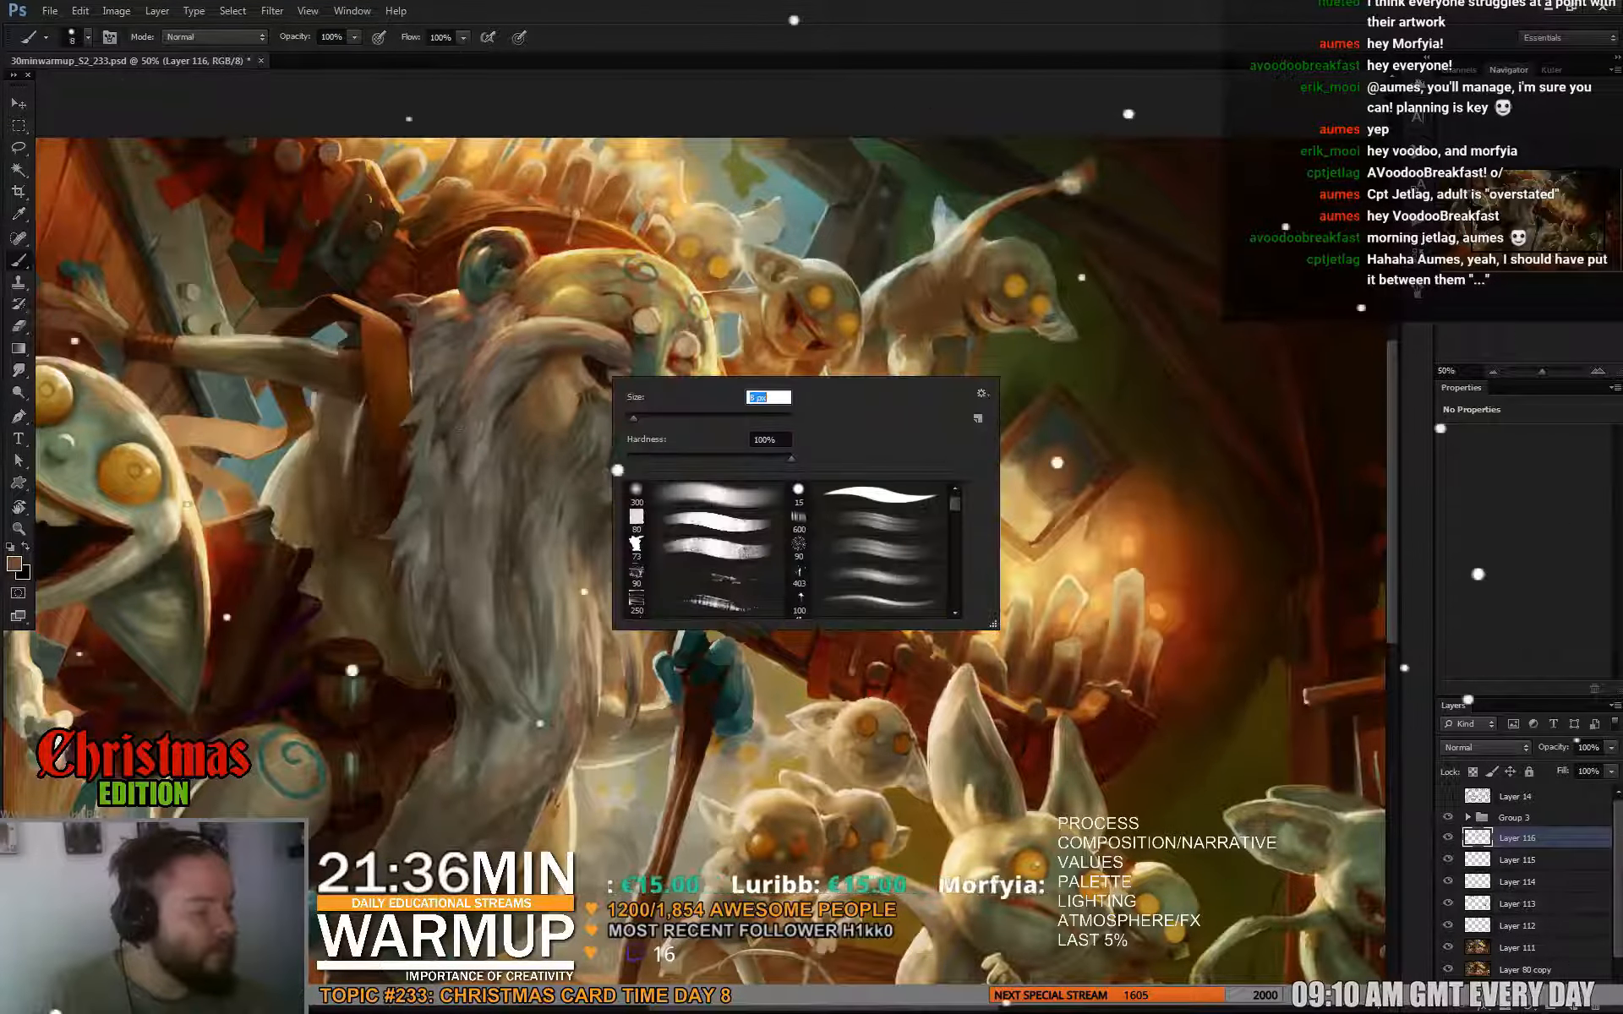
key(Return)
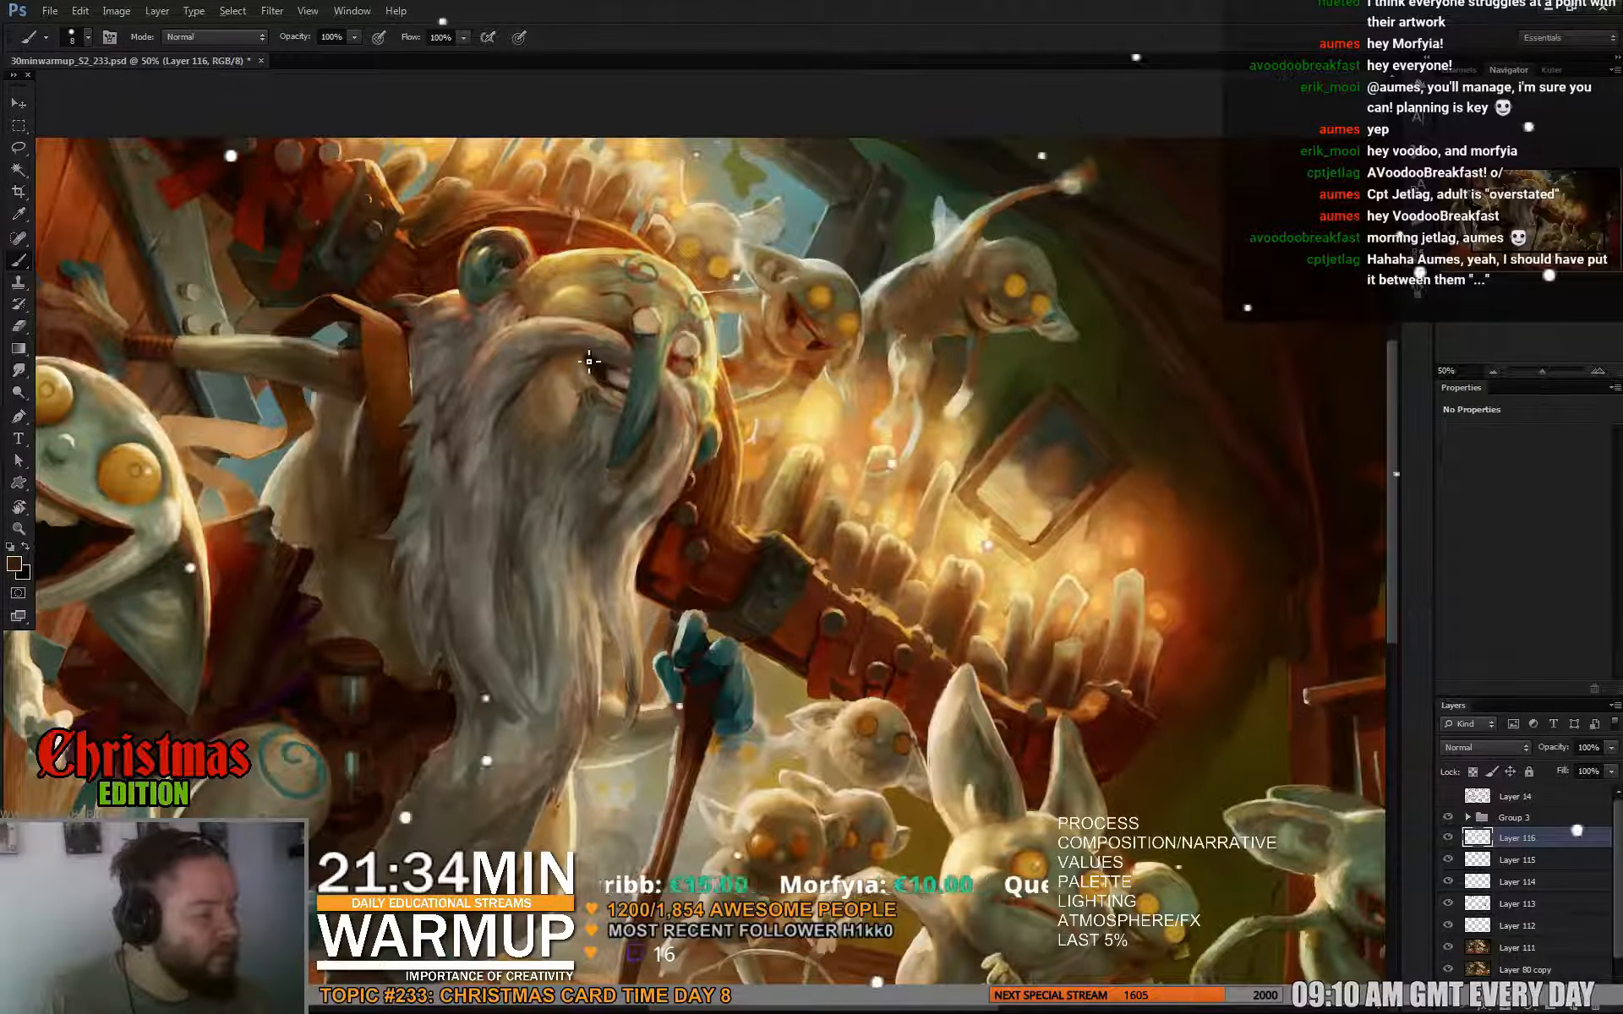
drag(887, 548, 958, 573)
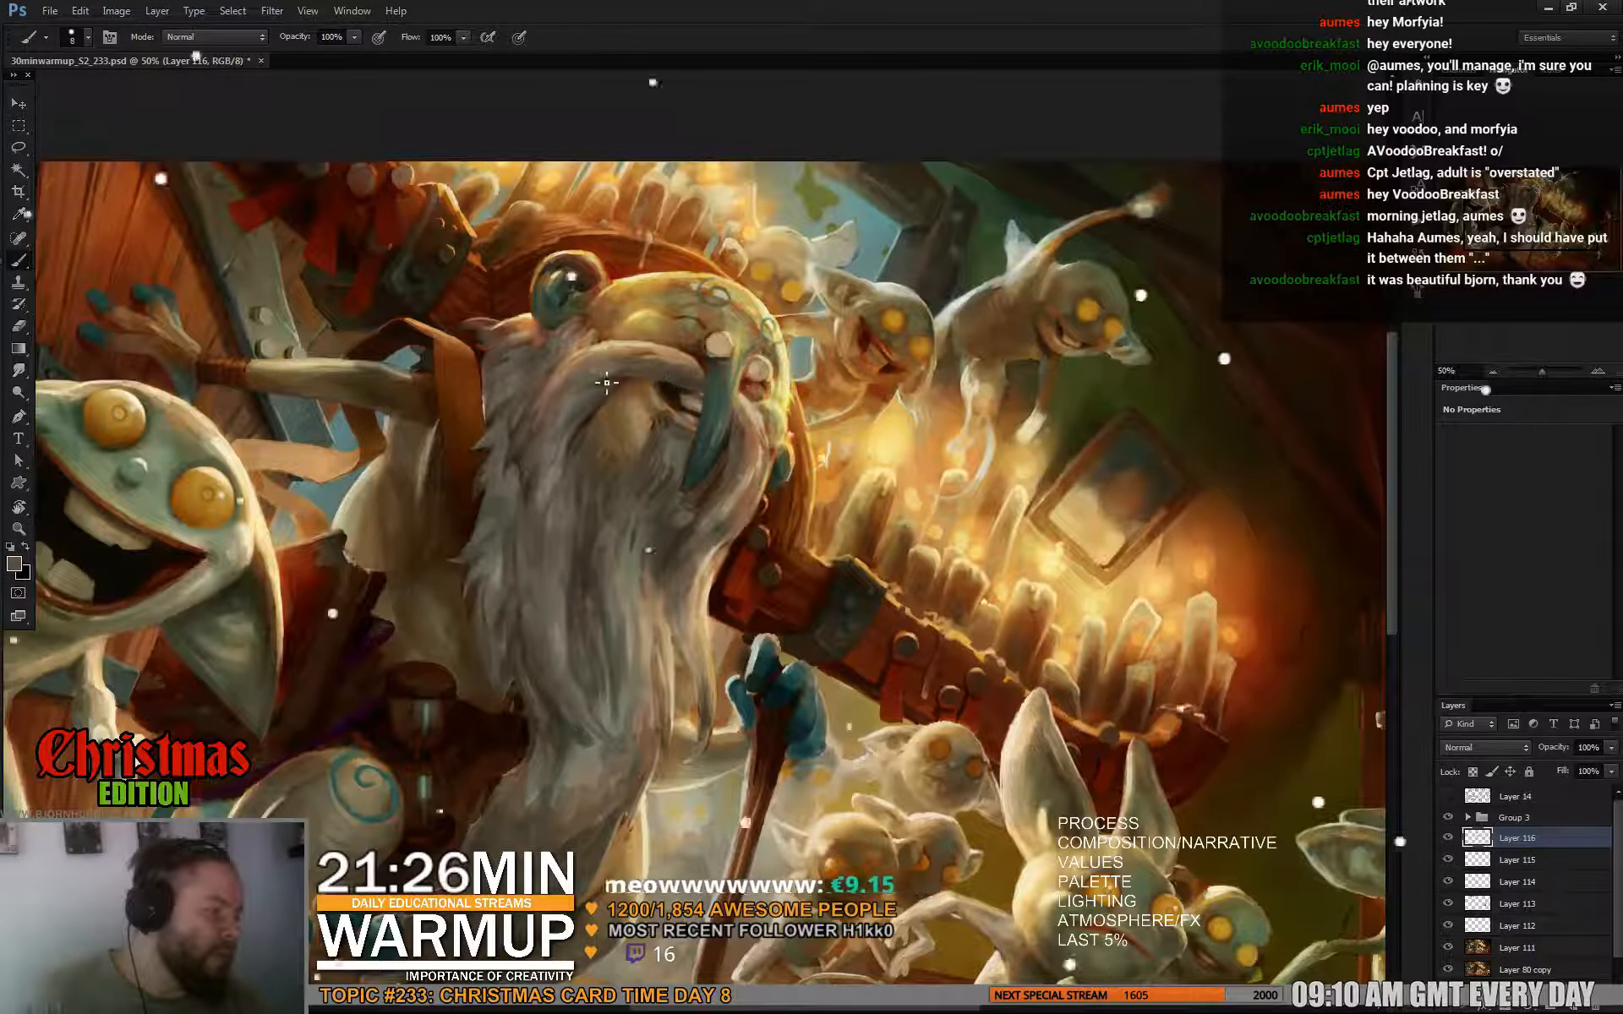
alt+click(666, 356)
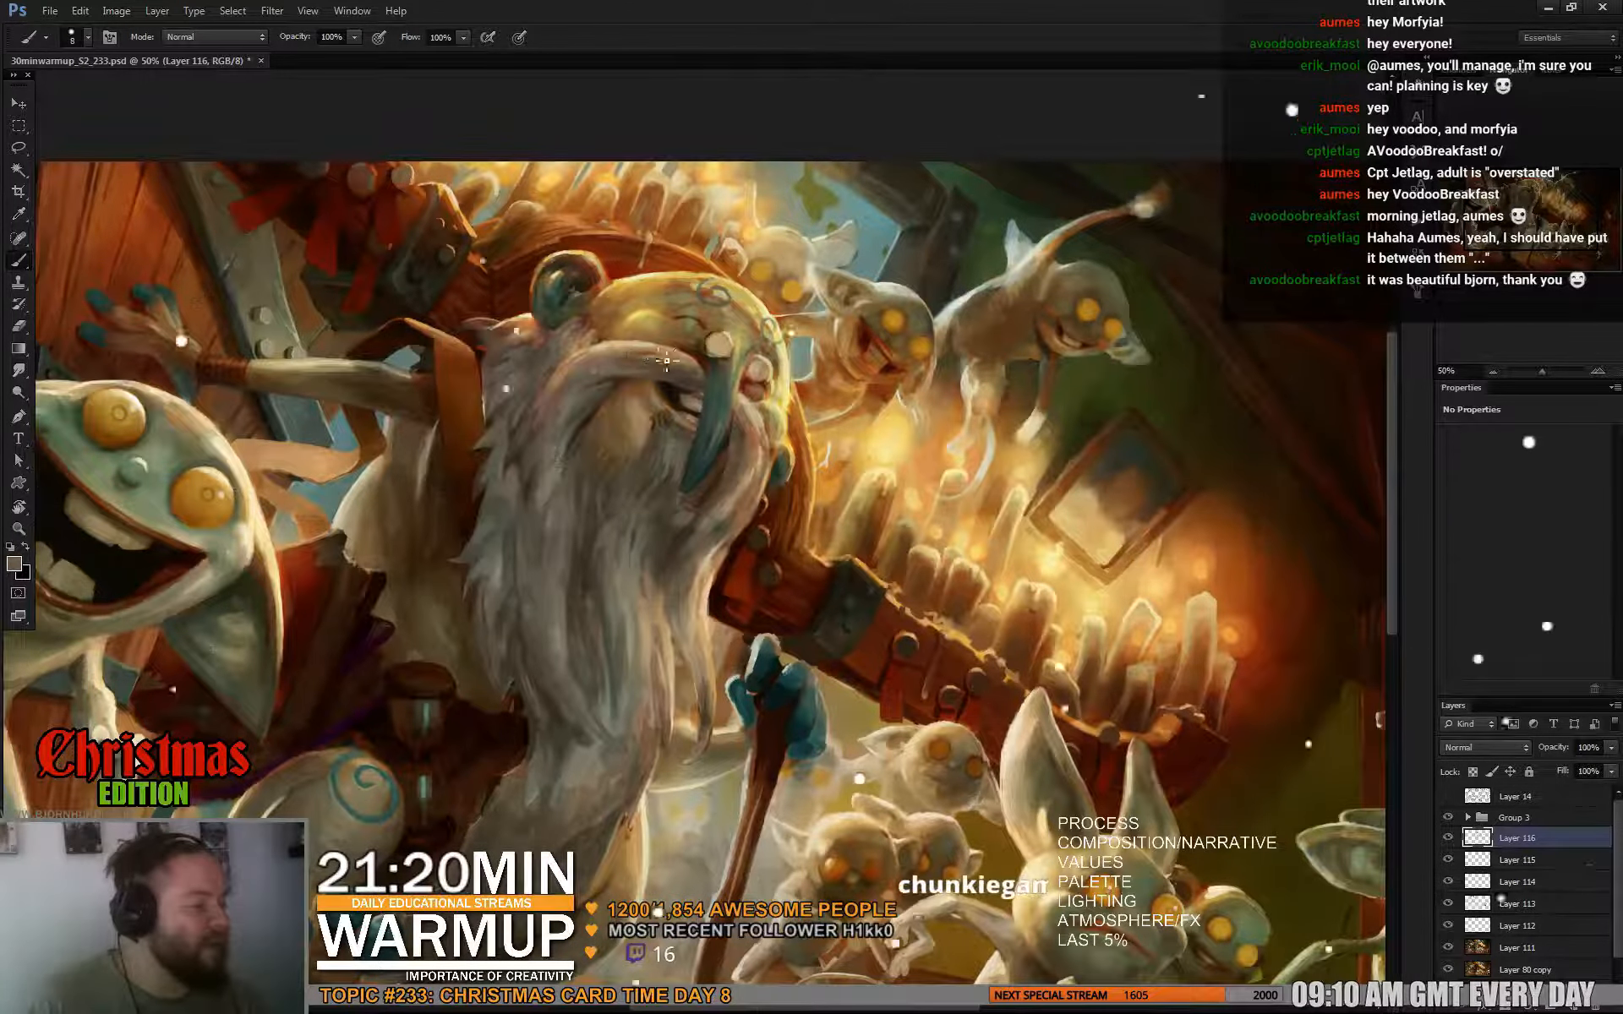
alt+click(669, 358)
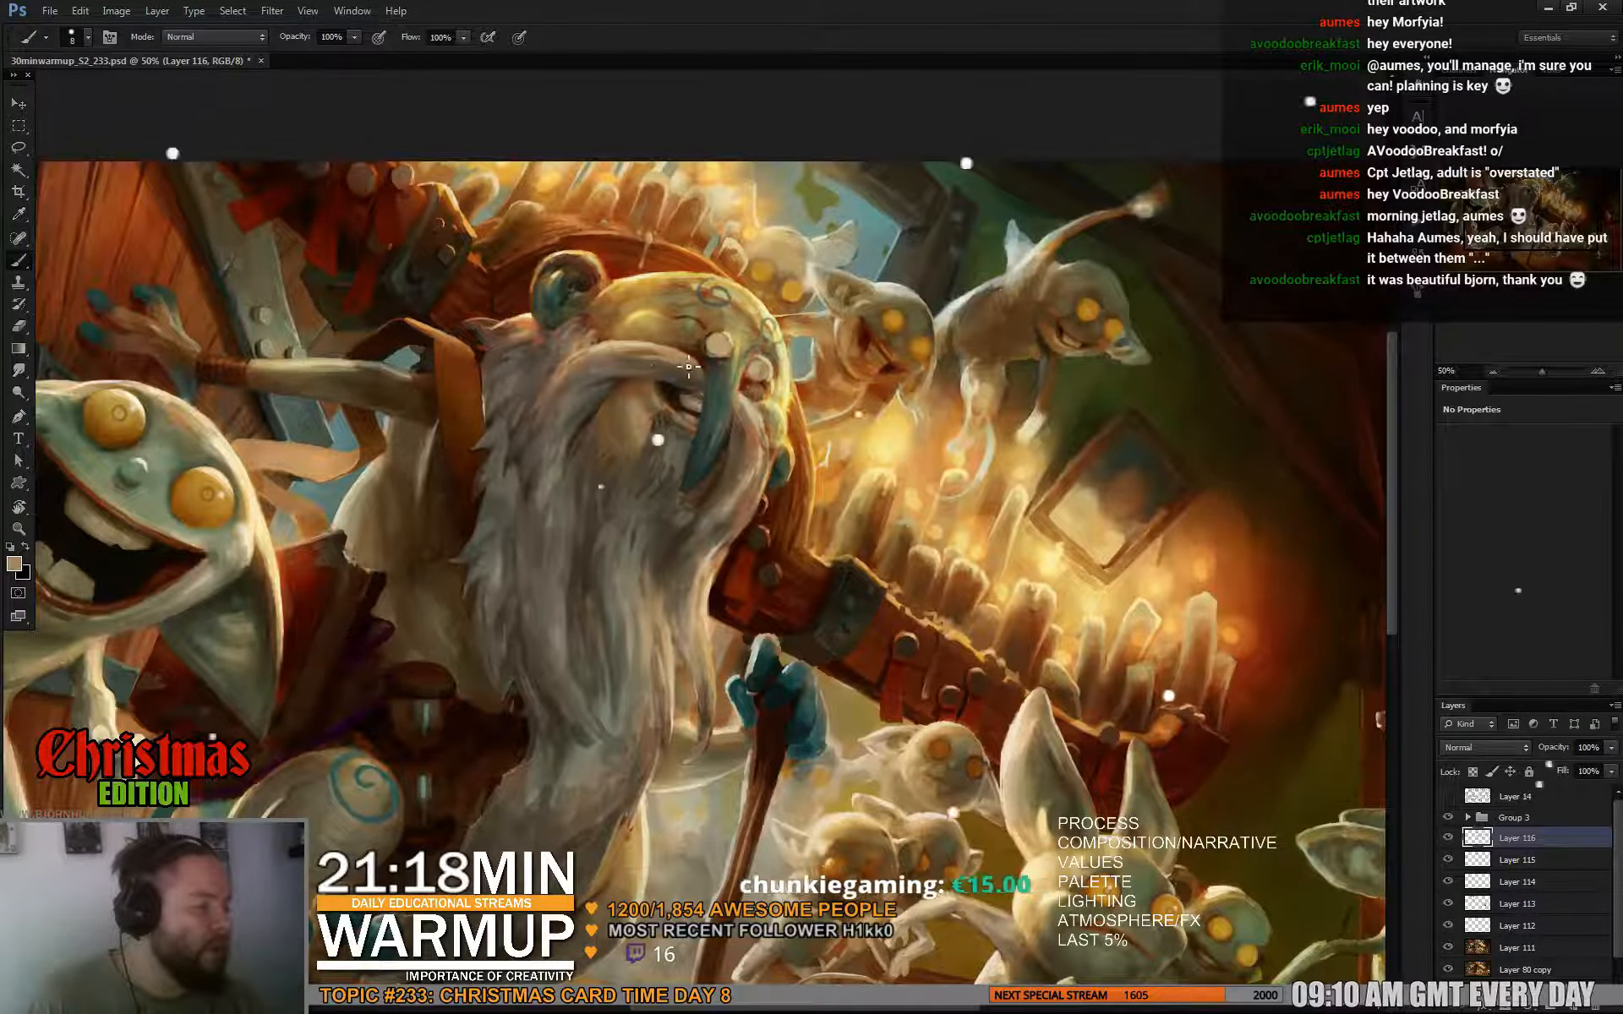
alt+click(602, 372)
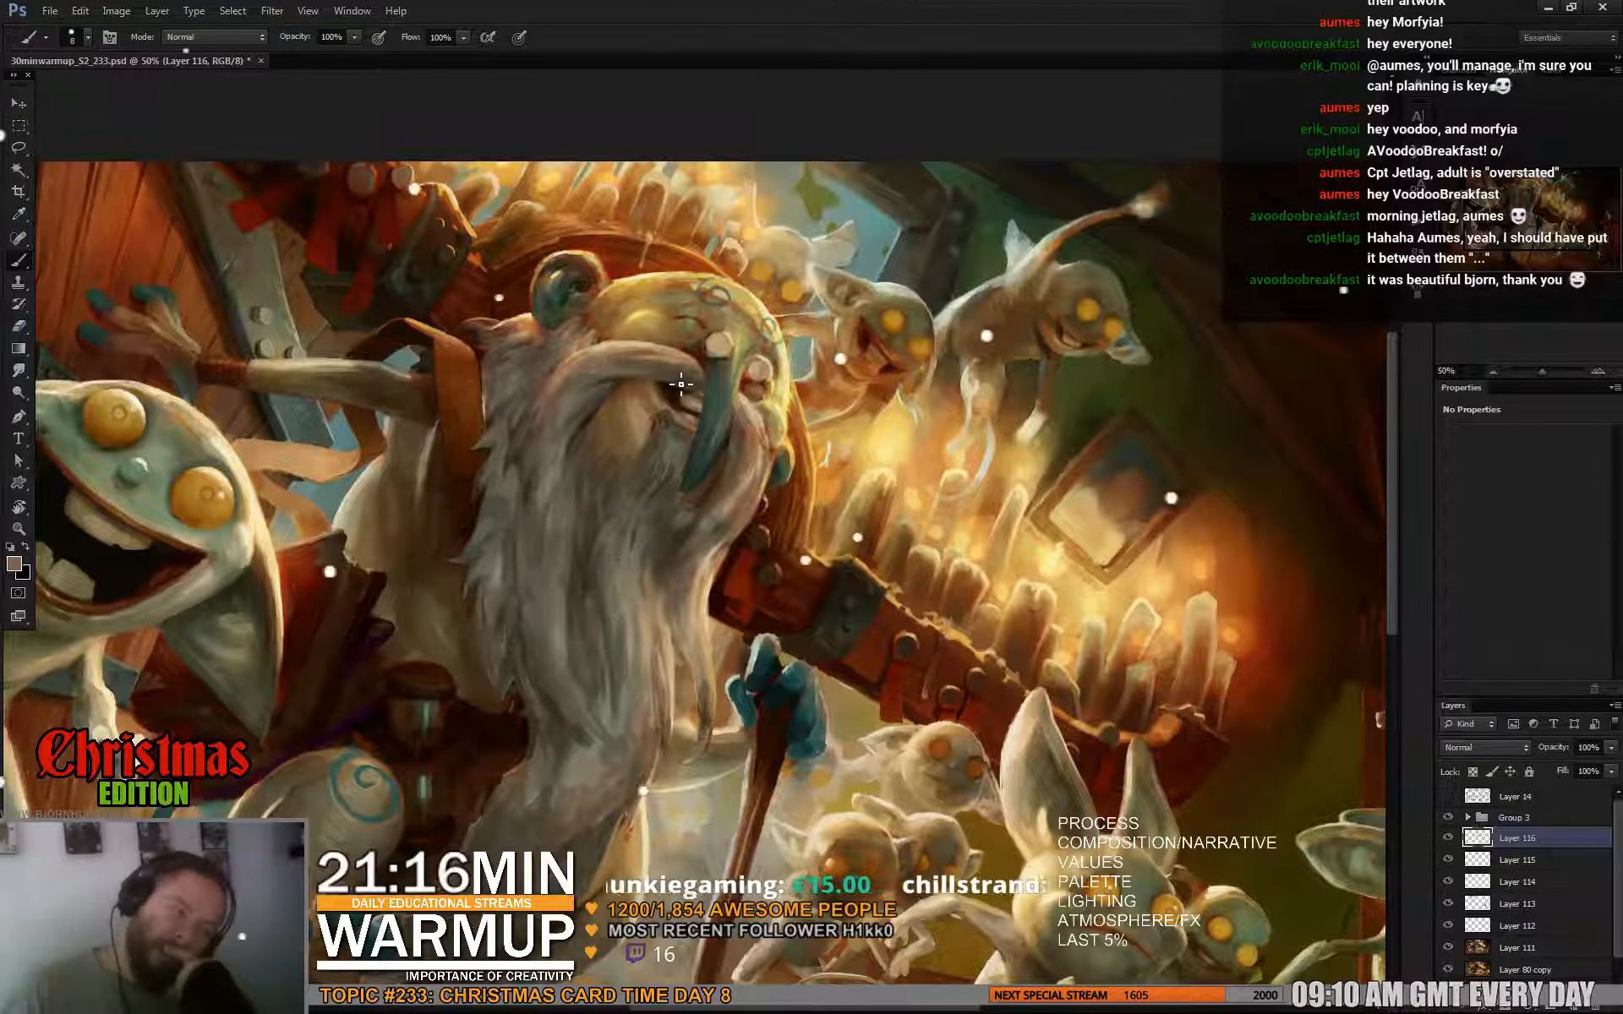
alt+click(668, 369)
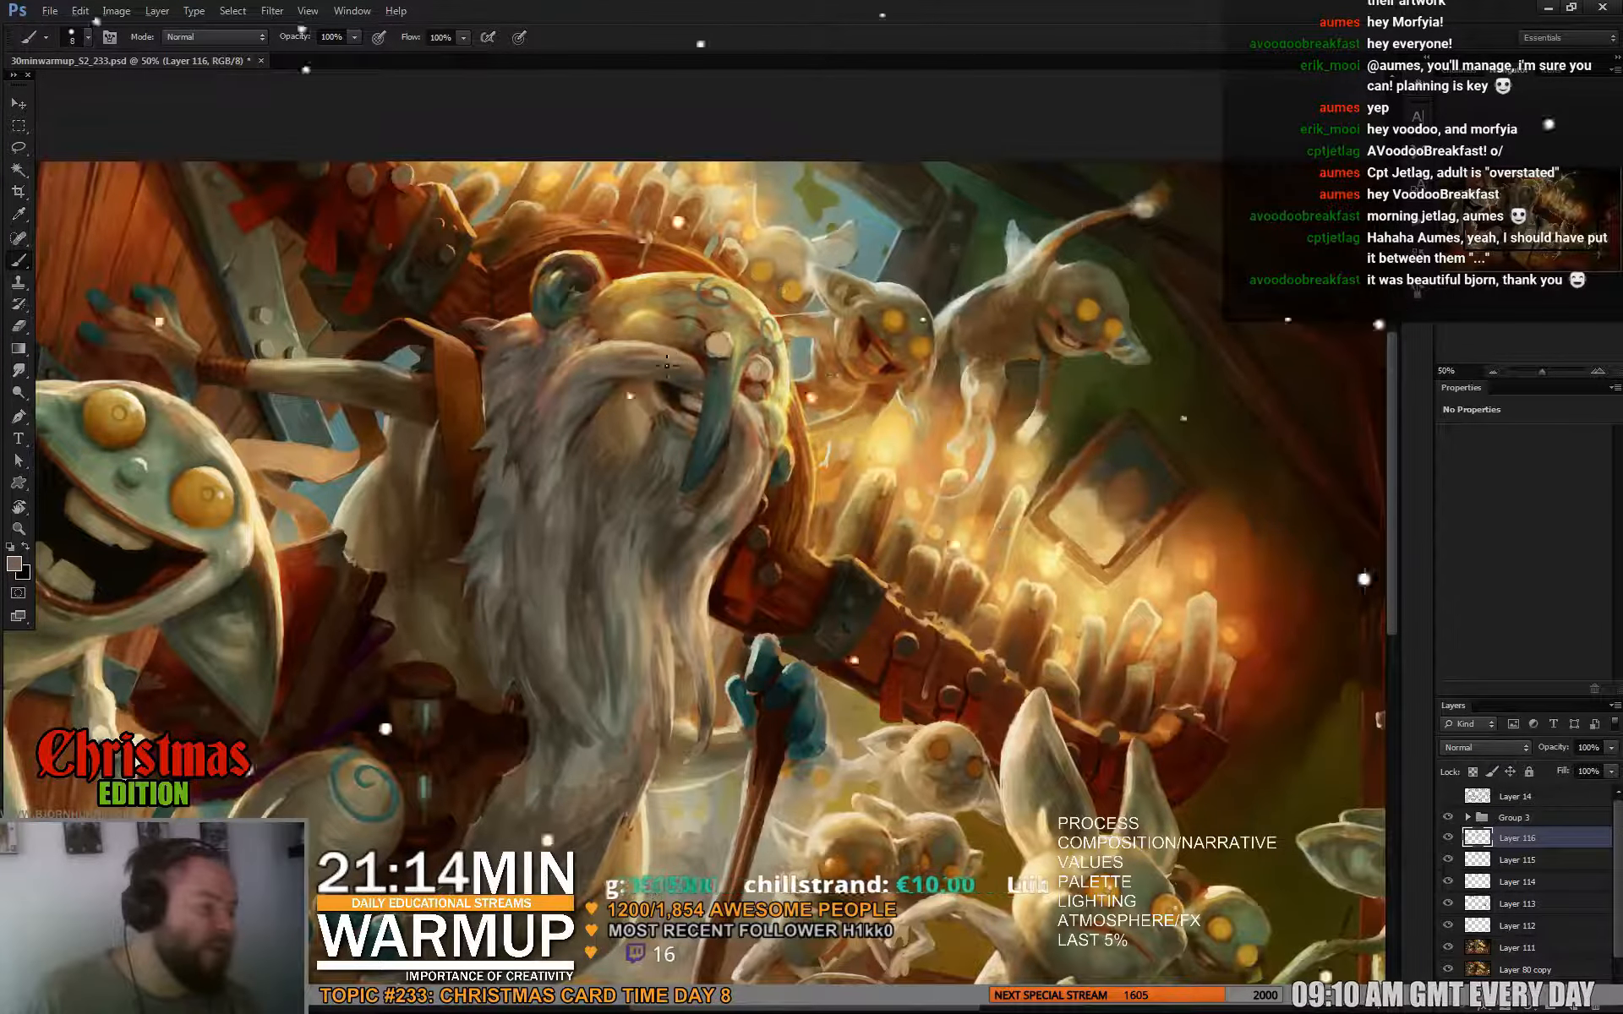
alt+click(689, 375)
alt+click(695, 376)
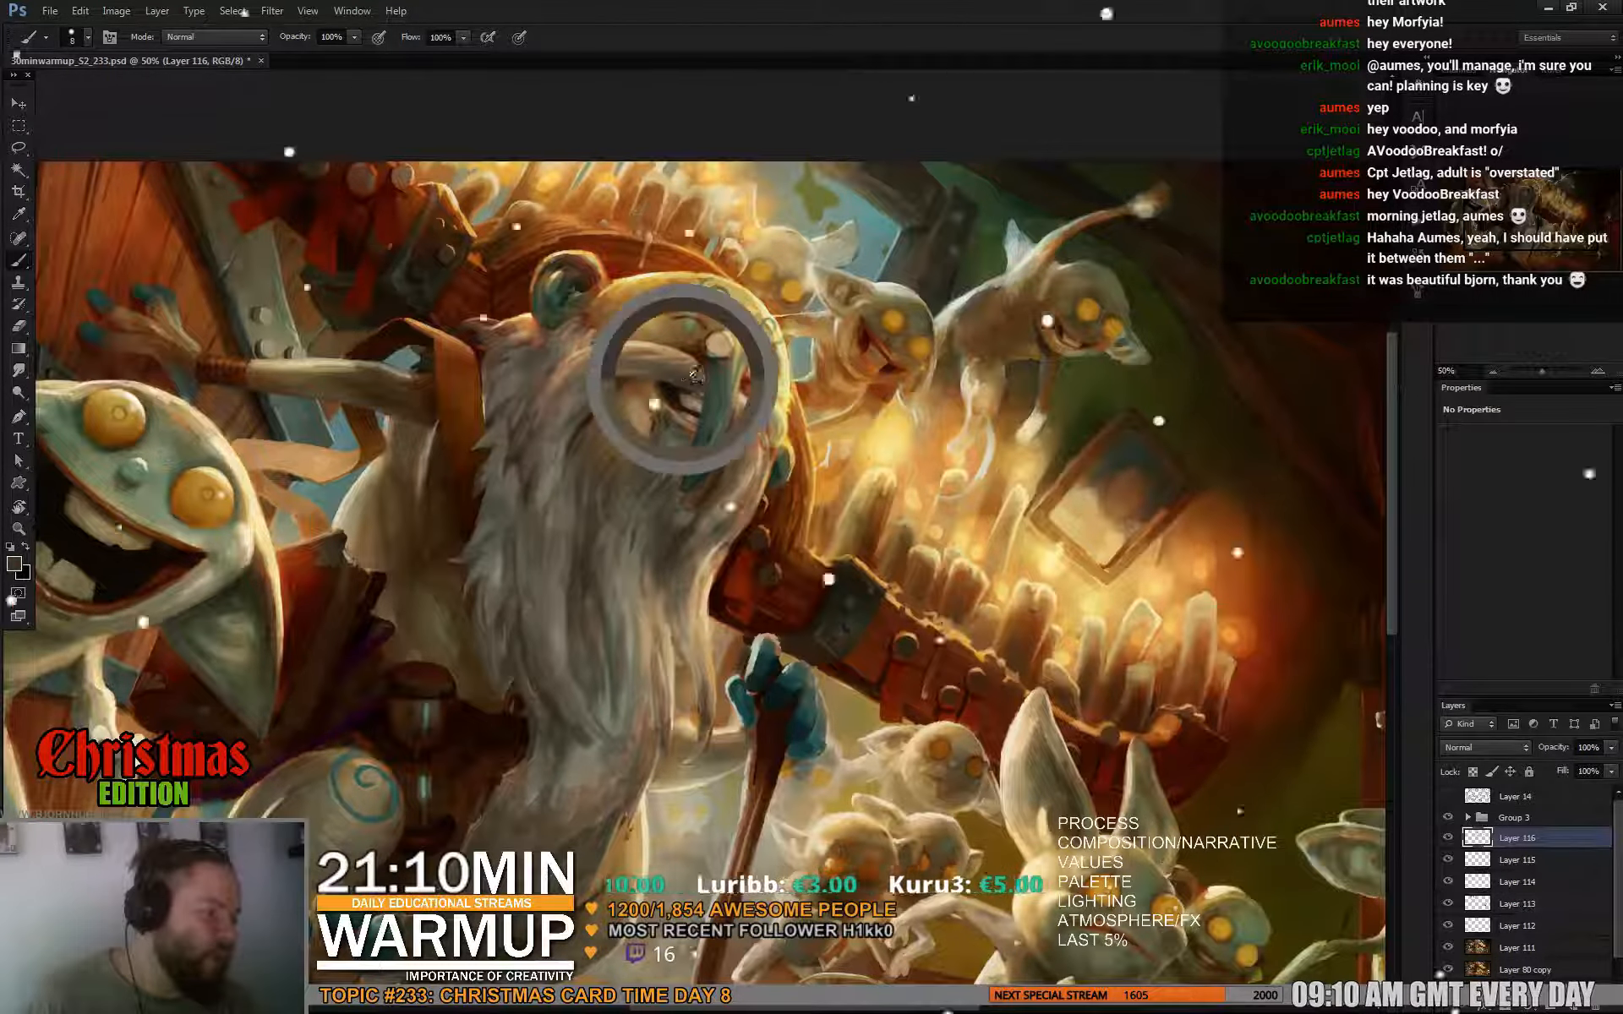
Paint sampled light beige and tan tones onto the face and beard on the candle side of the teal nose.
drag(924, 400, 876, 389)
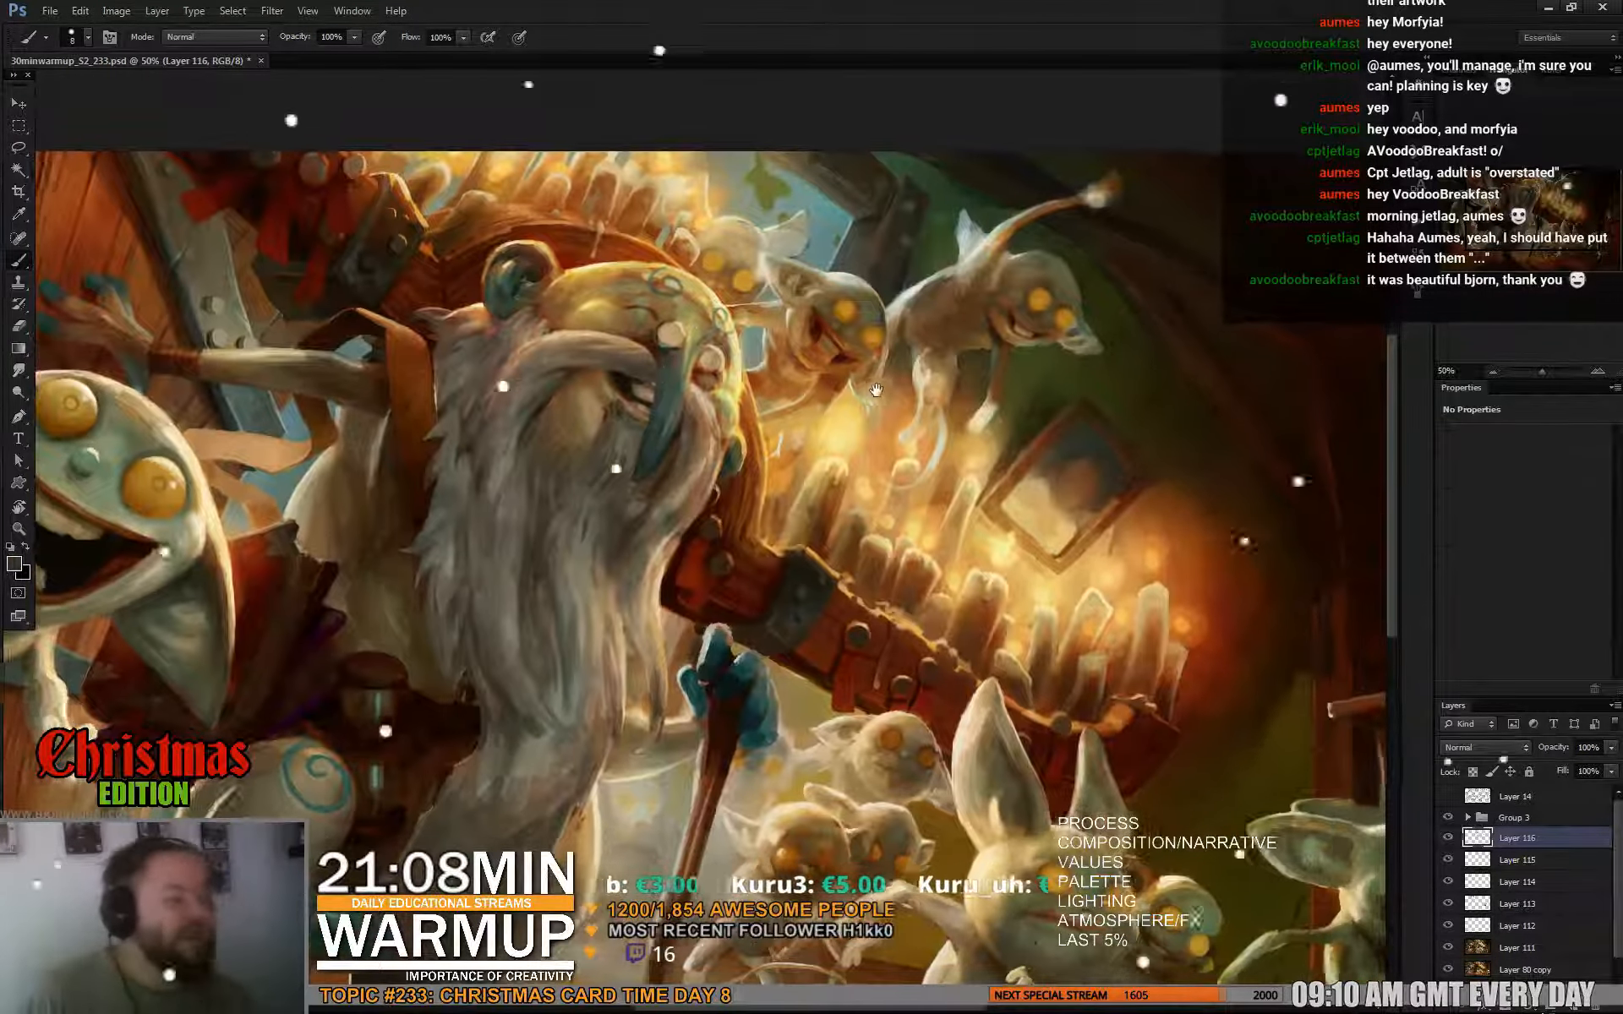
alt+click(692, 406)
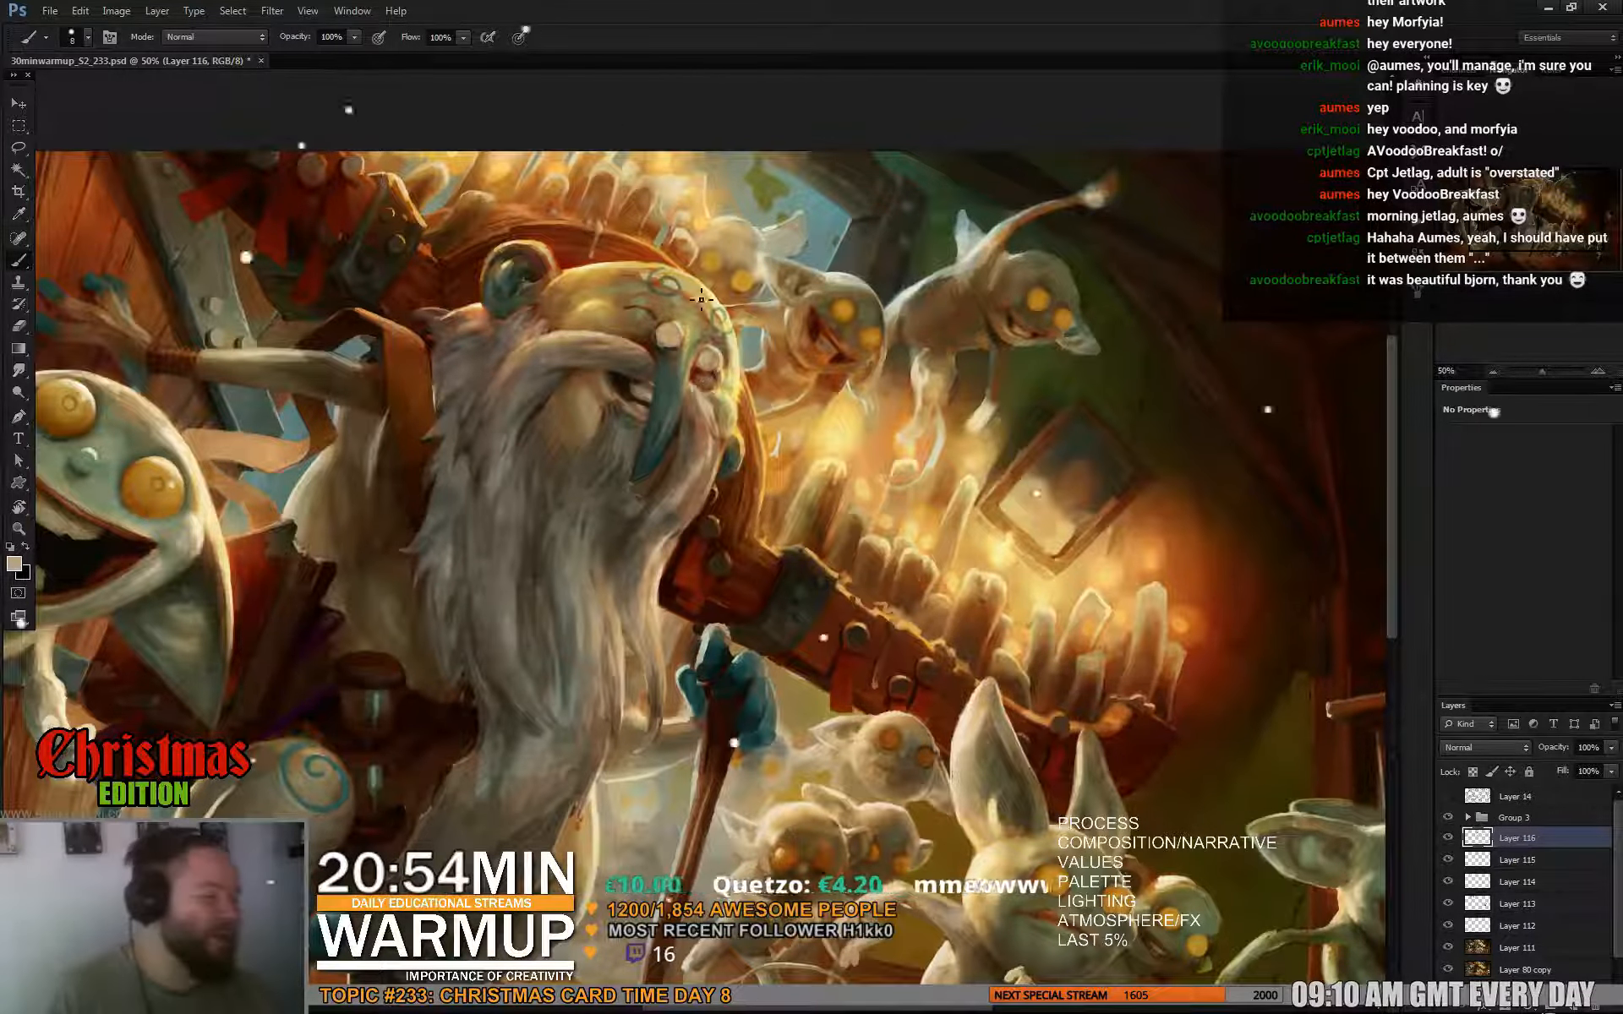
alt+click(714, 416)
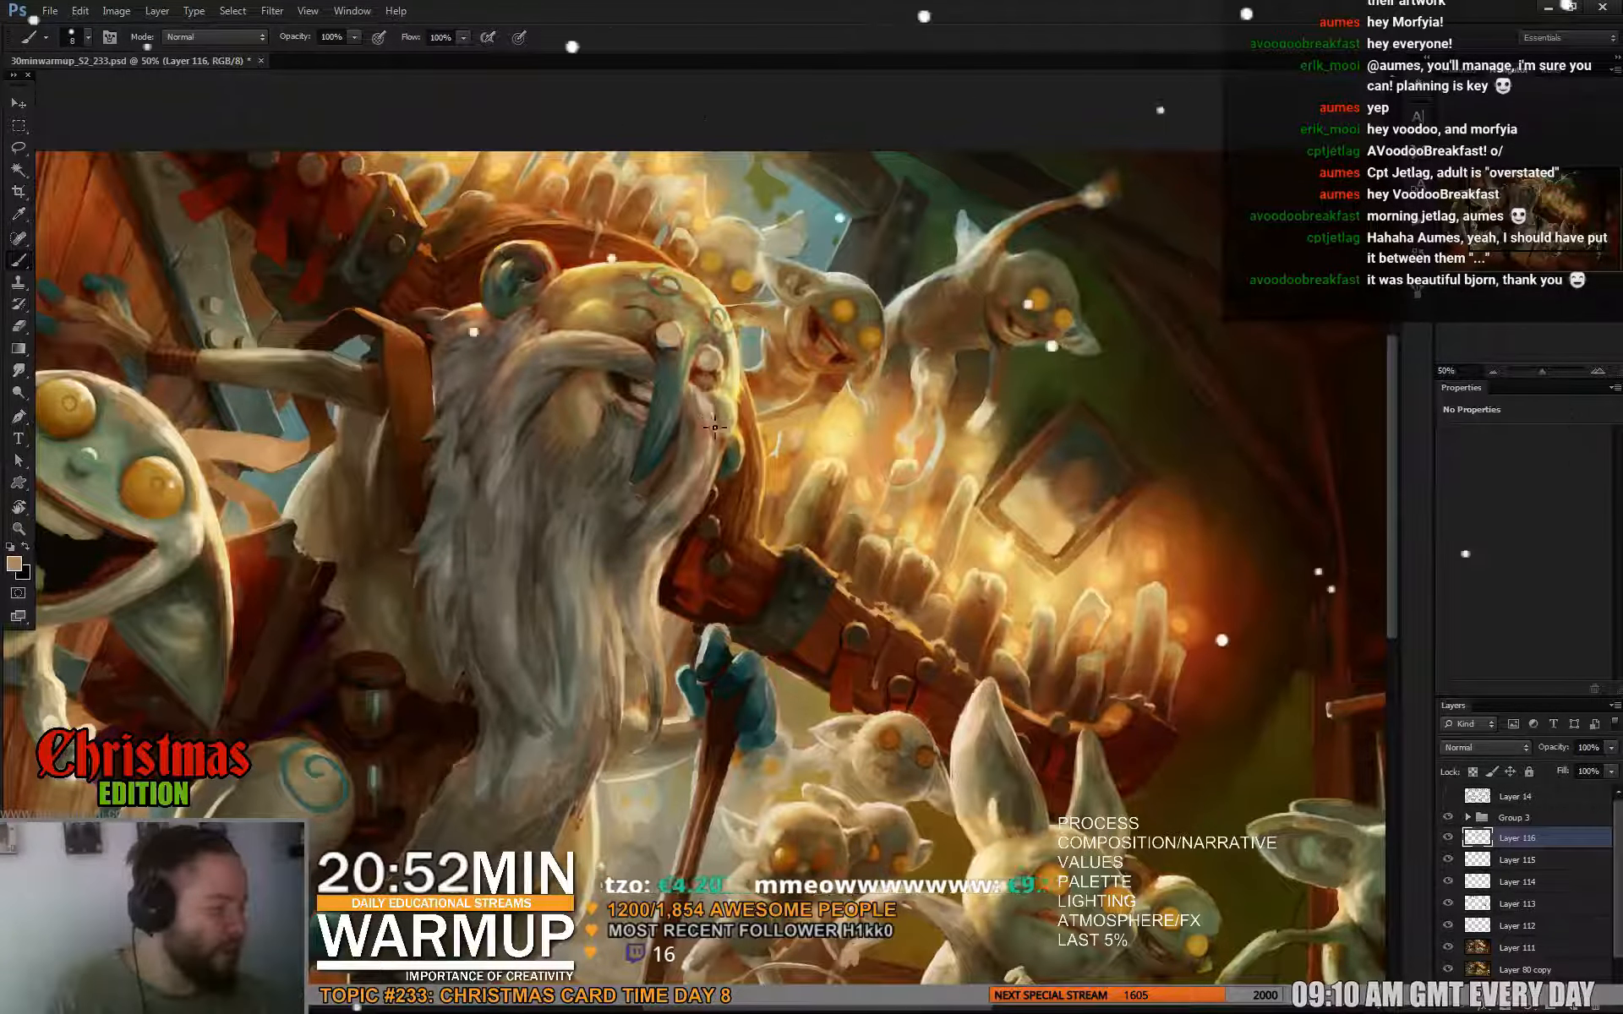
alt+click(717, 402)
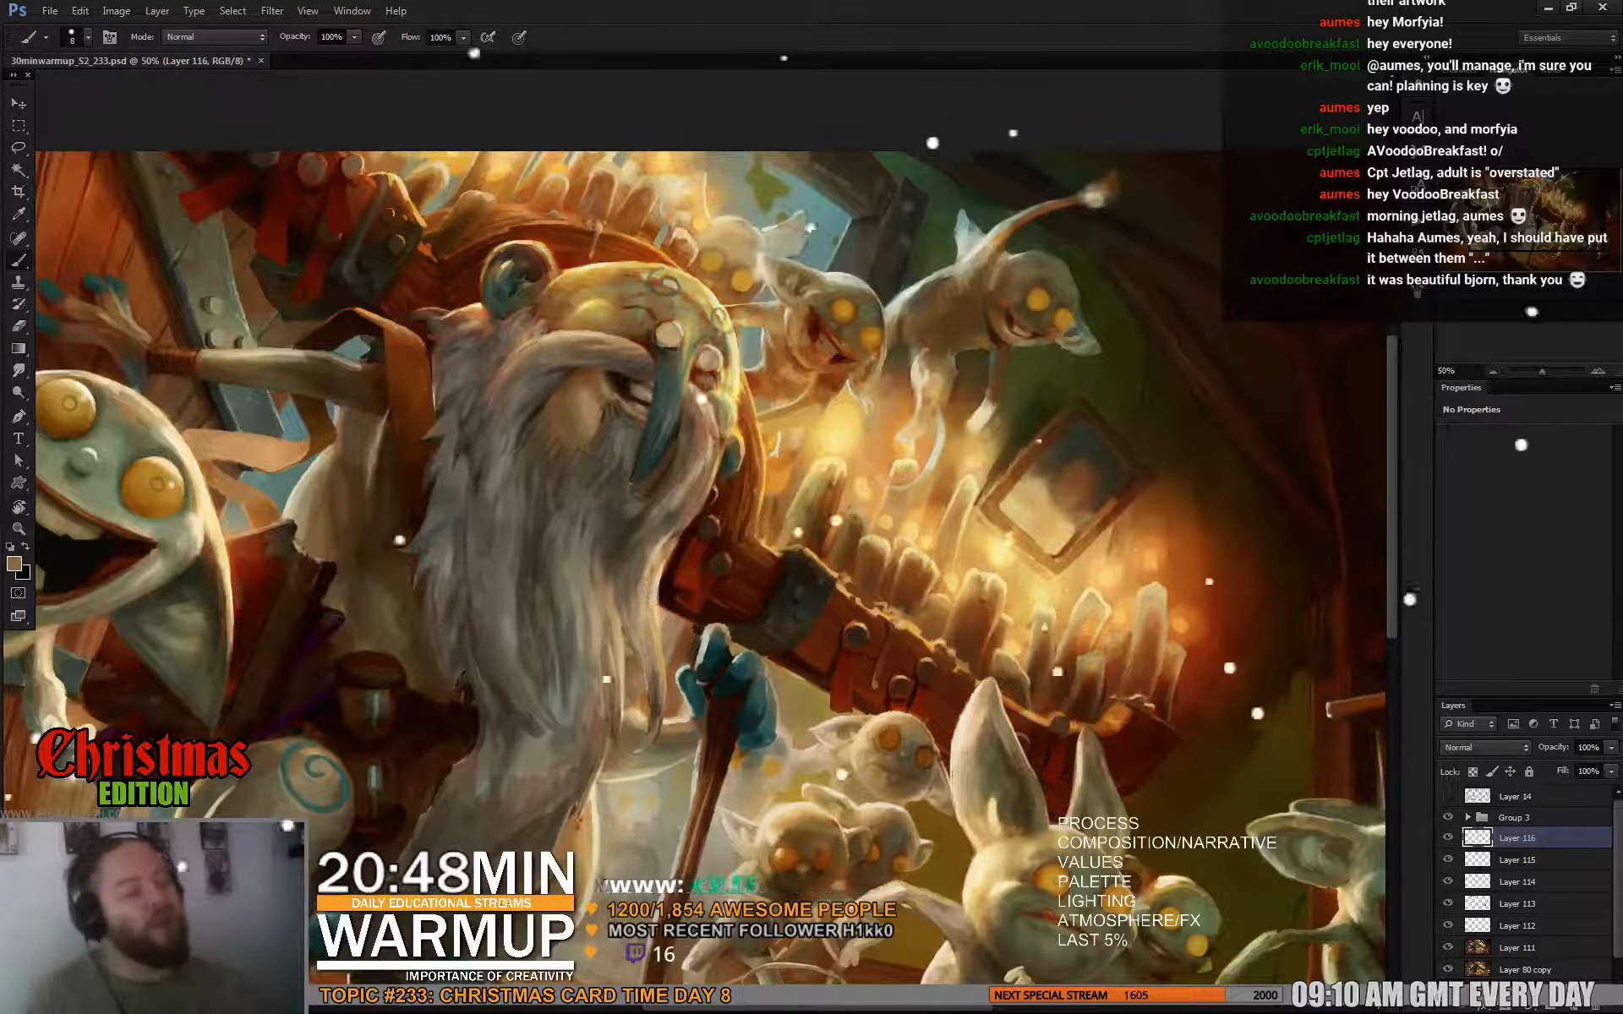
Sample a pale cream tone and paint fine hairs along the moustache with a 3 px and then a 4 px brush.
alt+click(605, 342)
right_click(643, 358)
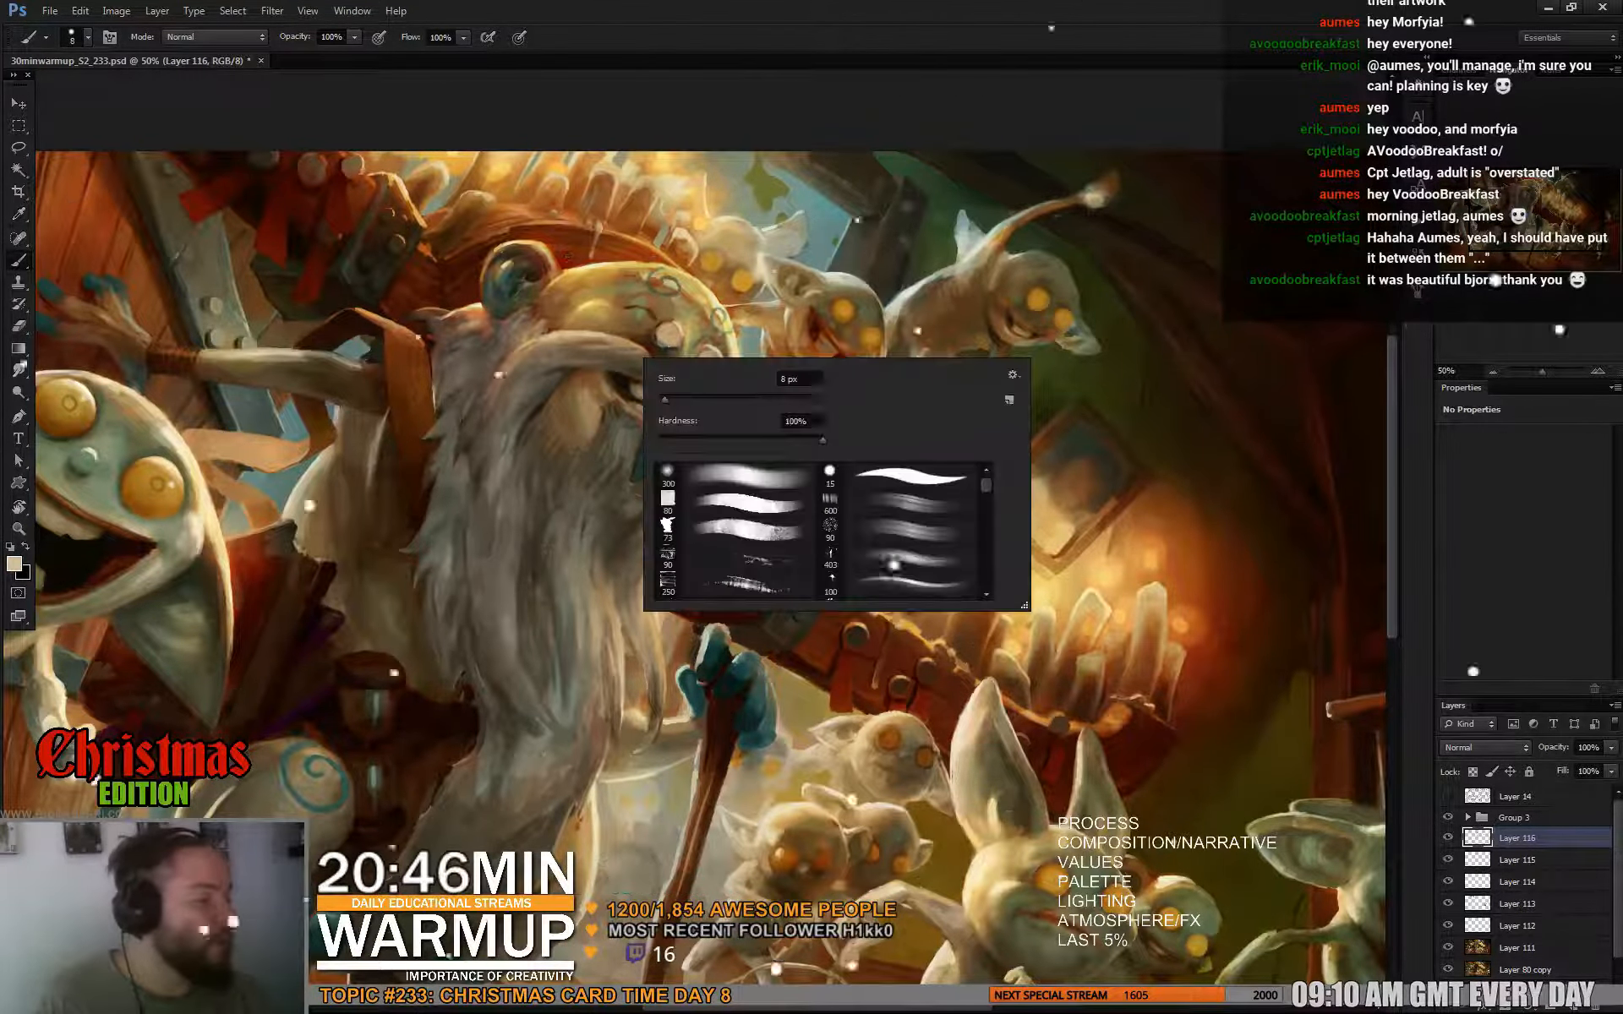
key(Return)
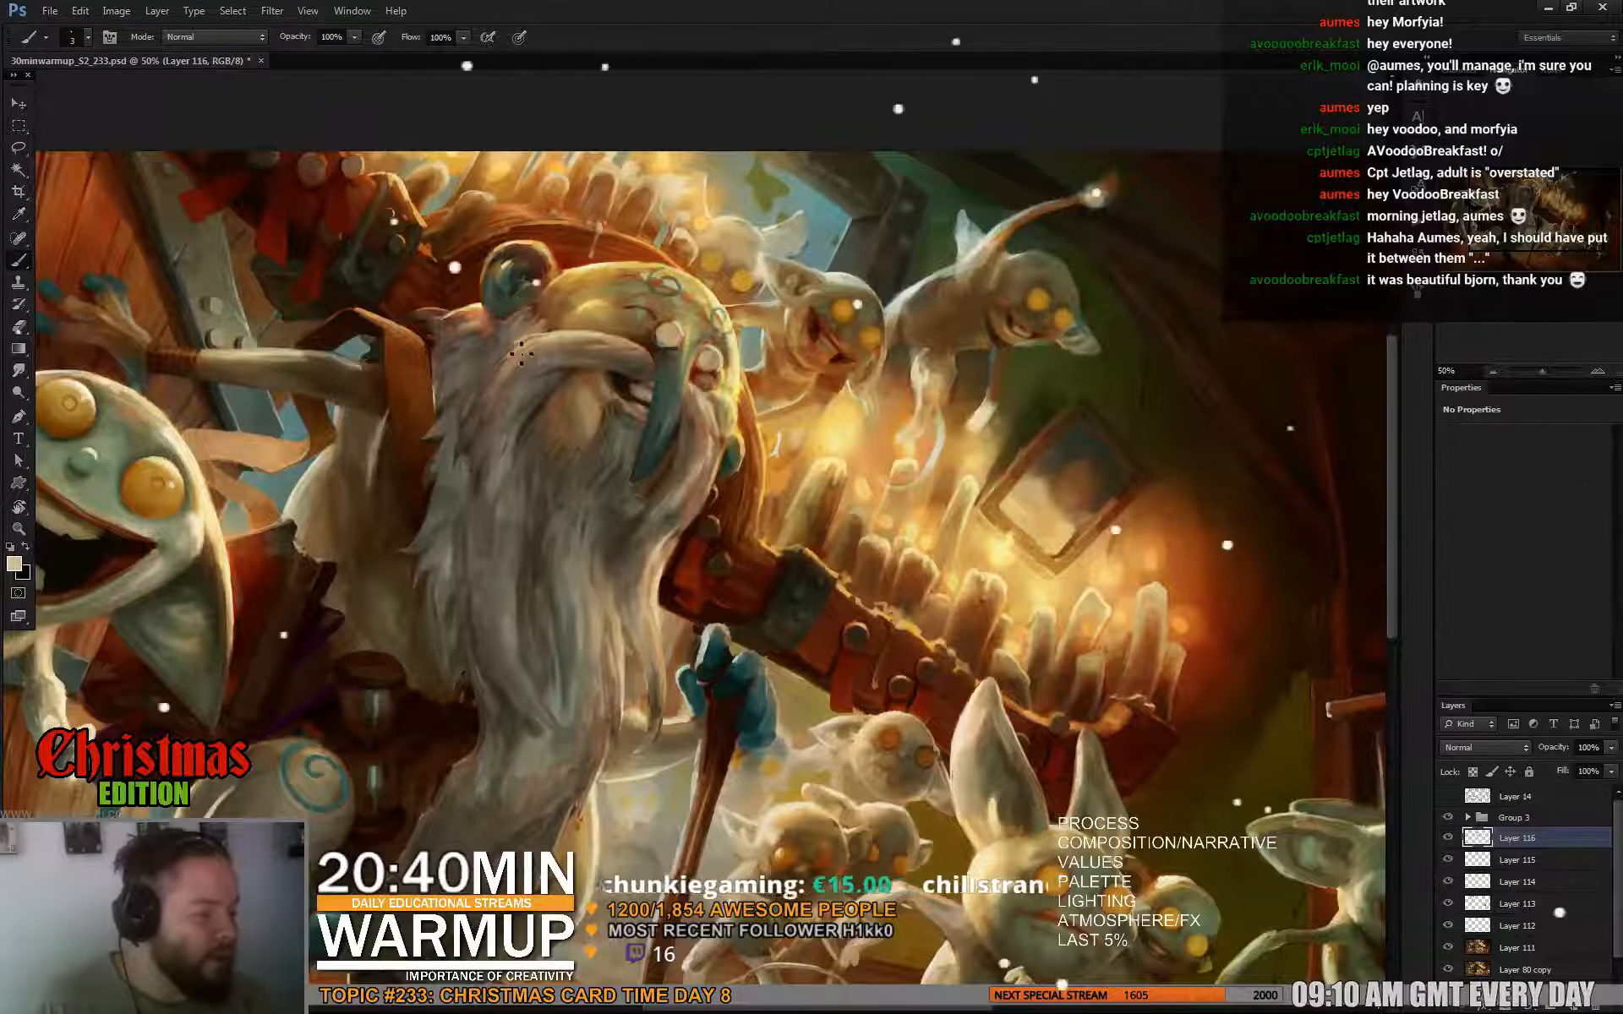
drag(810, 321, 808, 315)
right_click(615, 326)
click(639, 369)
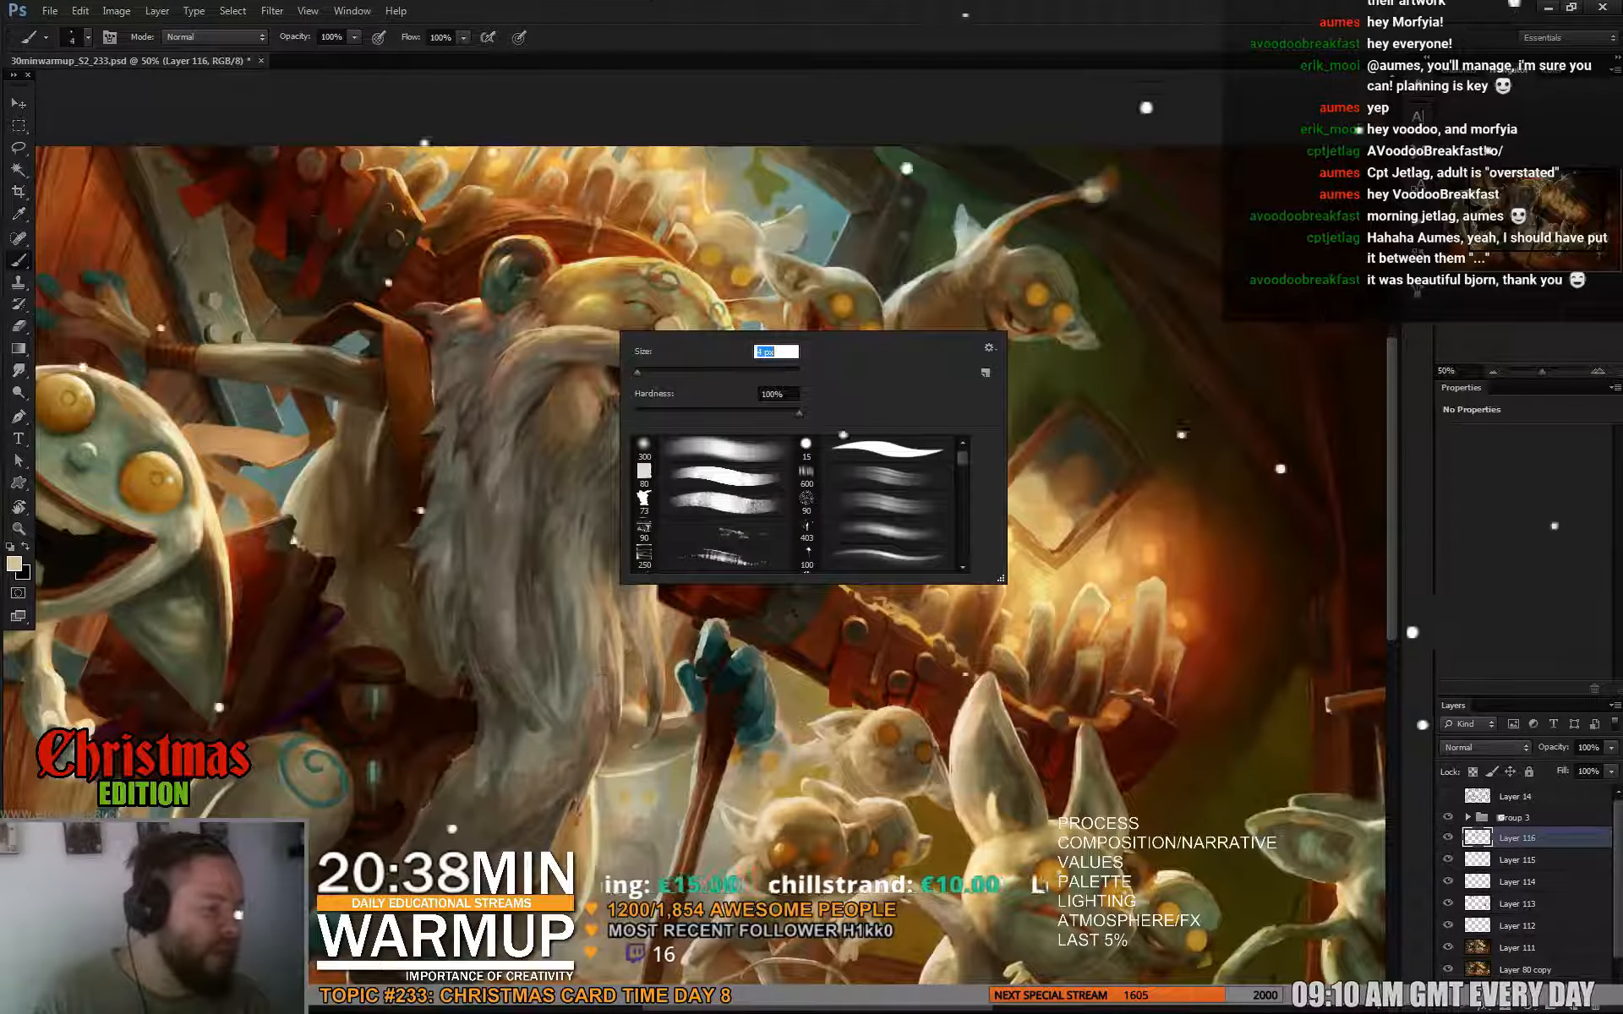
click(595, 337)
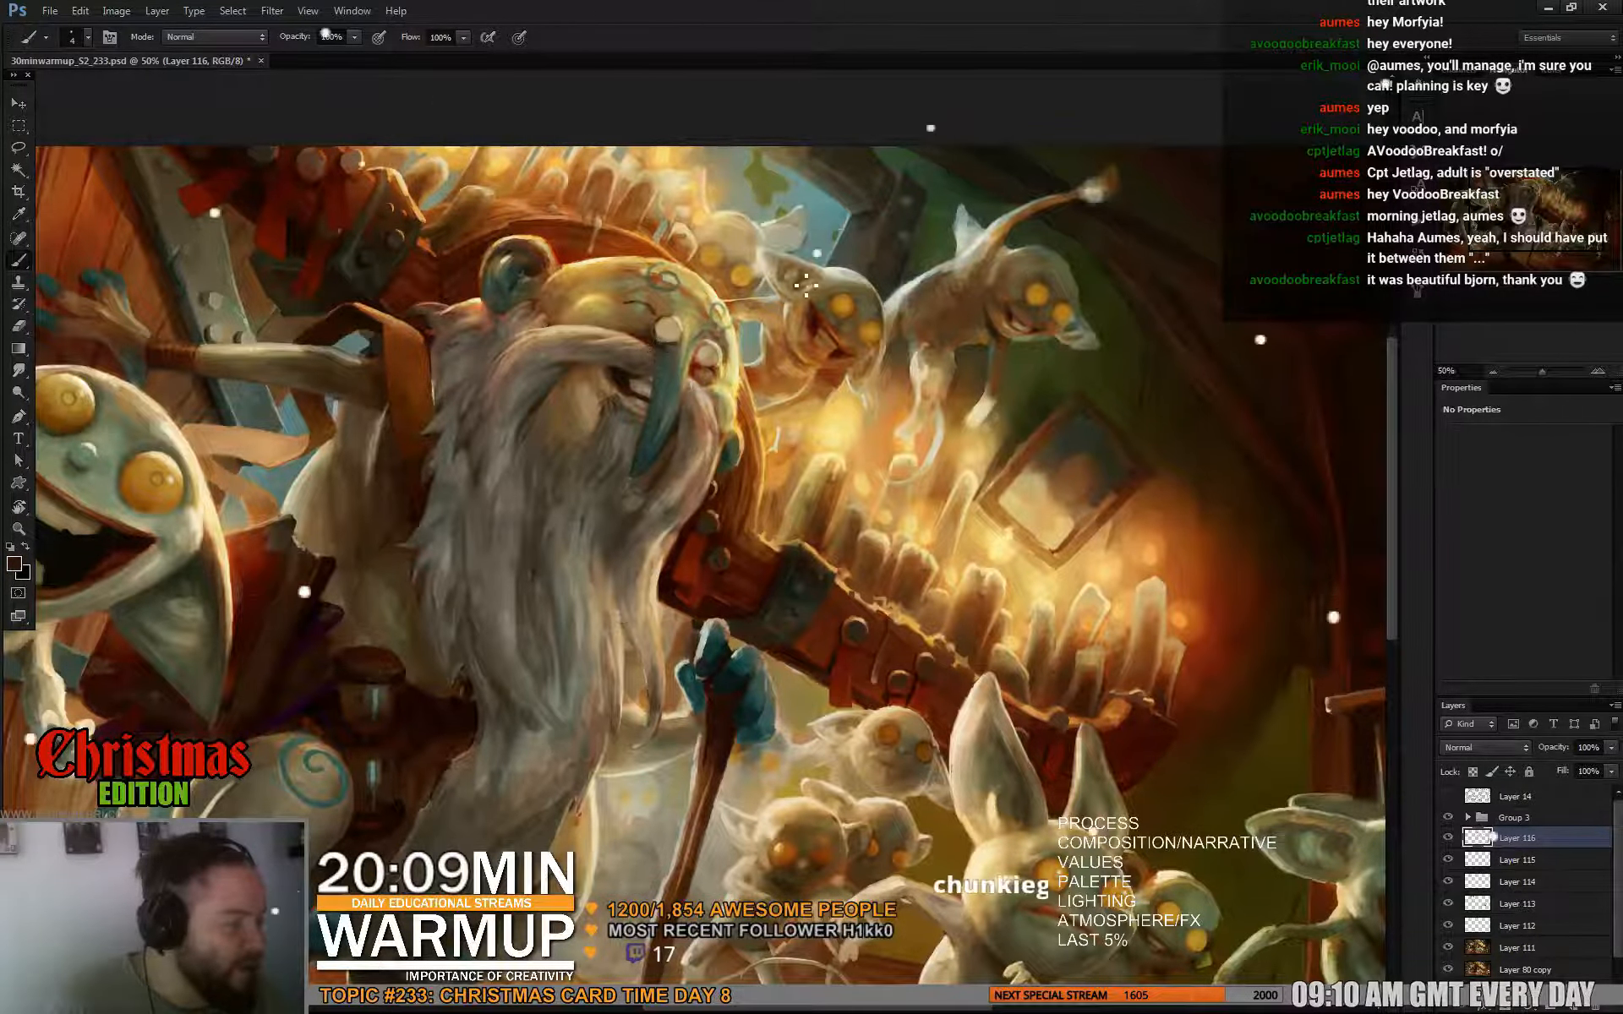
Set the brush size to 6 px and refine the mouth area and the beard beside the nose with sampled brown and beige tones.
alt+click(658, 338)
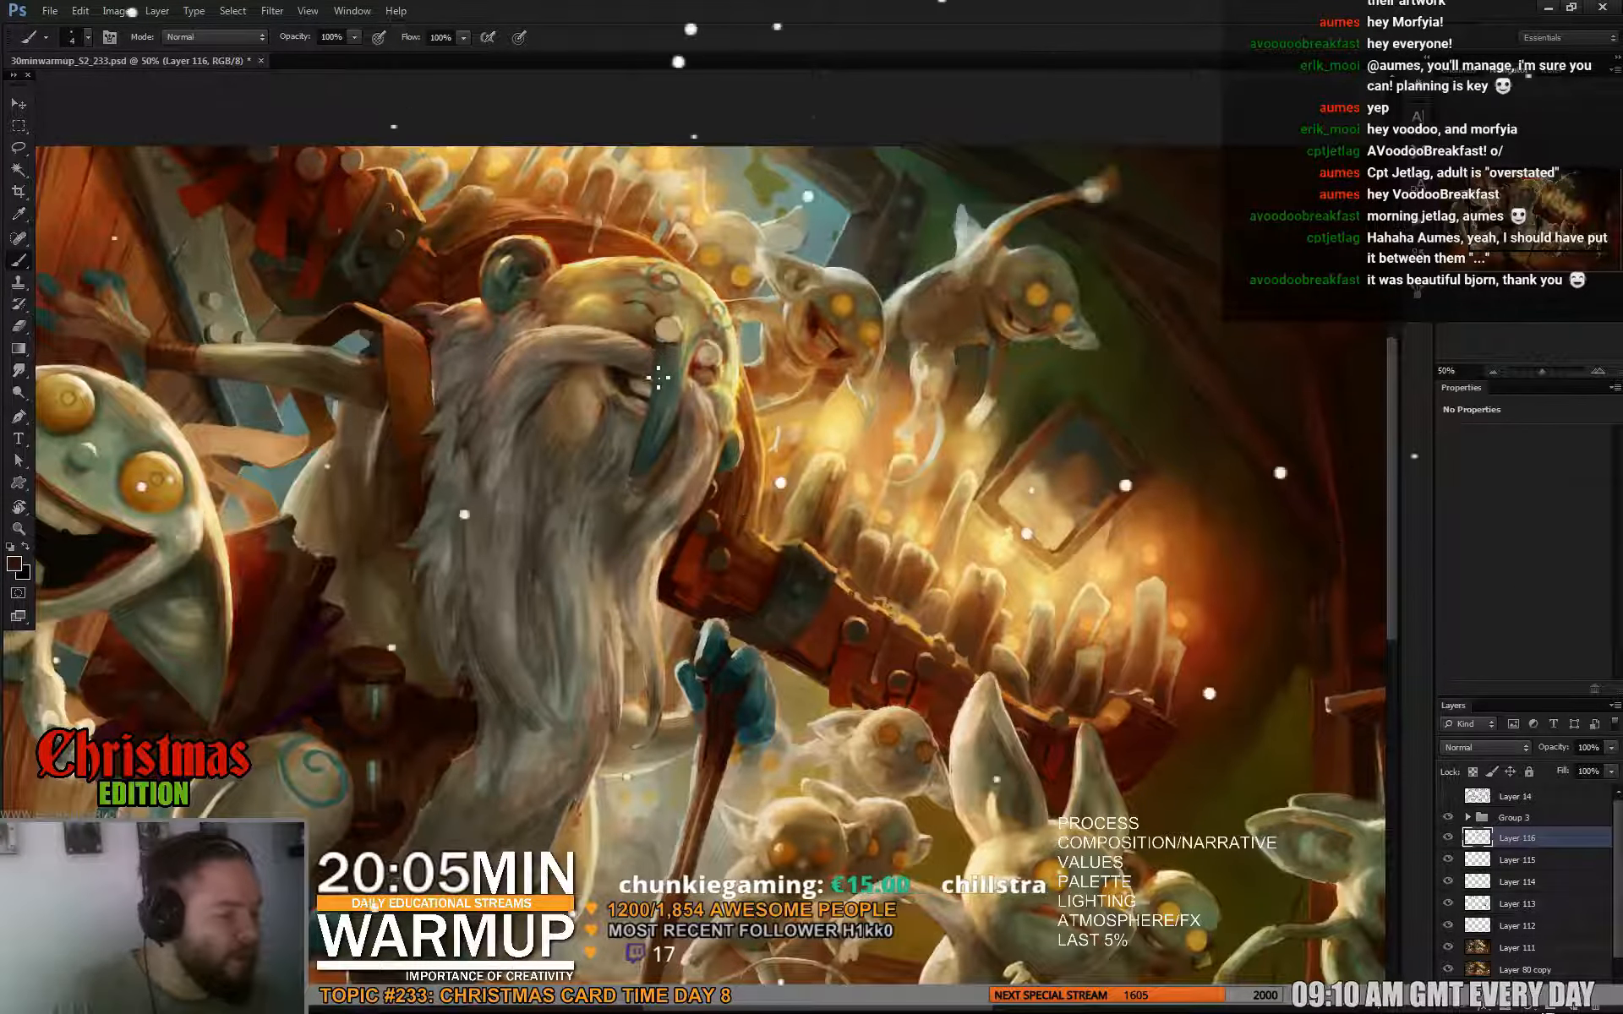
right_click(708, 338)
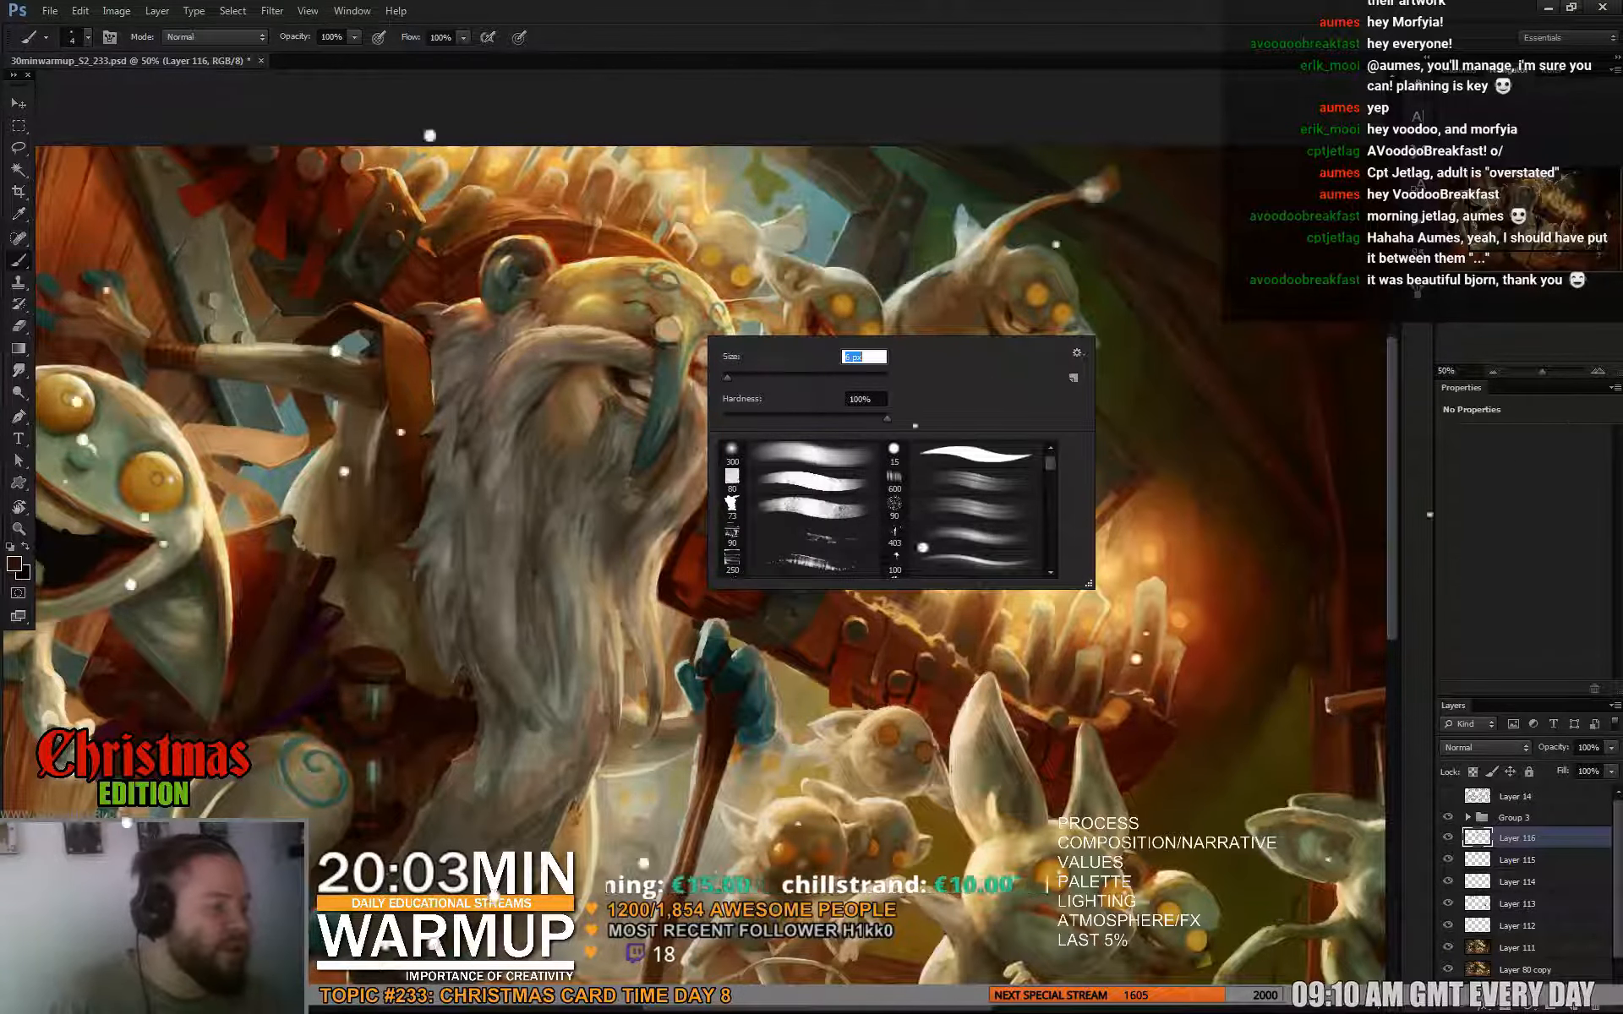
alt+click(668, 380)
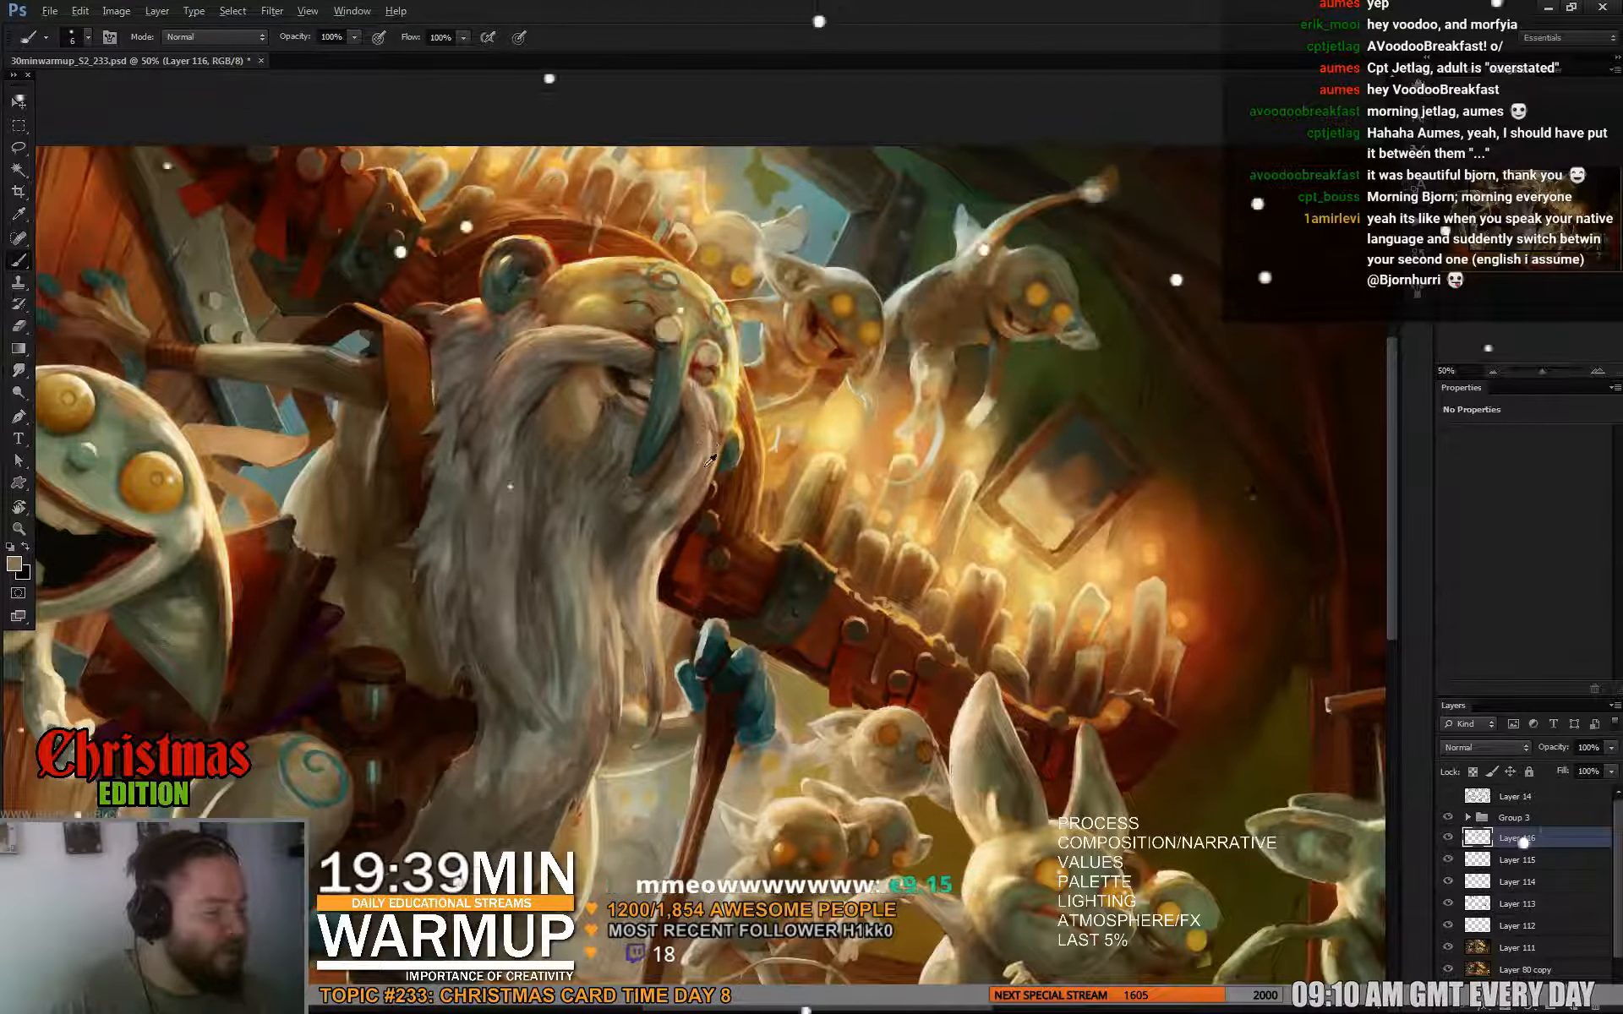
drag(702, 469, 714, 418)
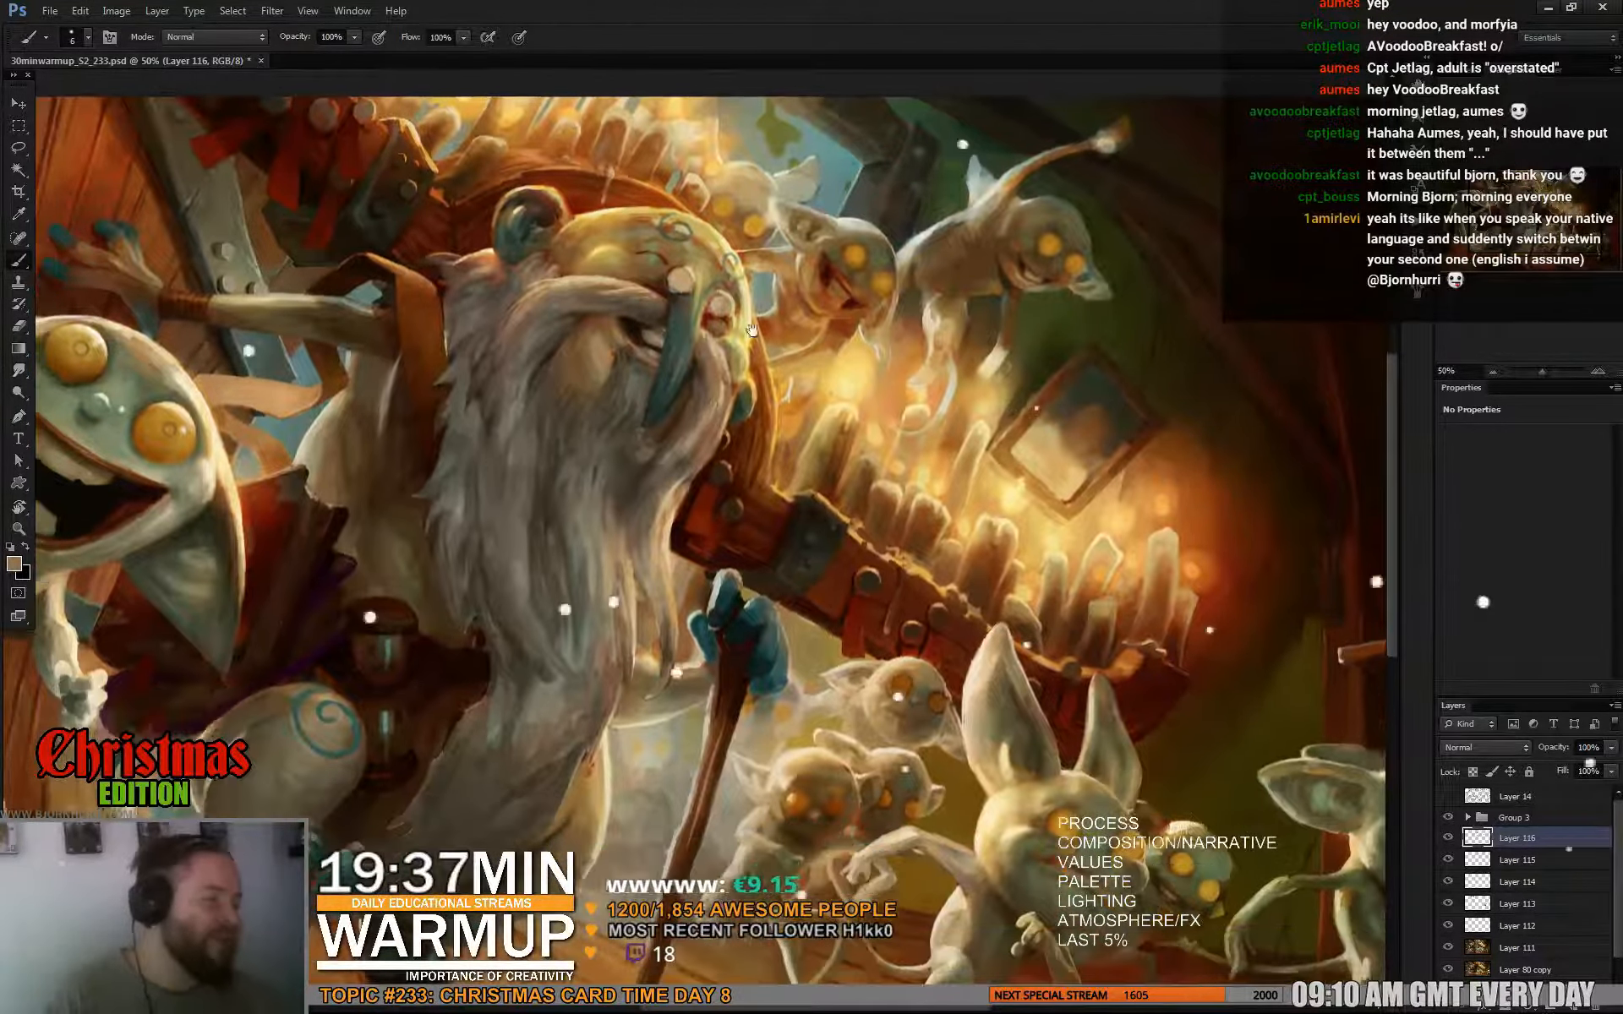
alt+click(708, 392)
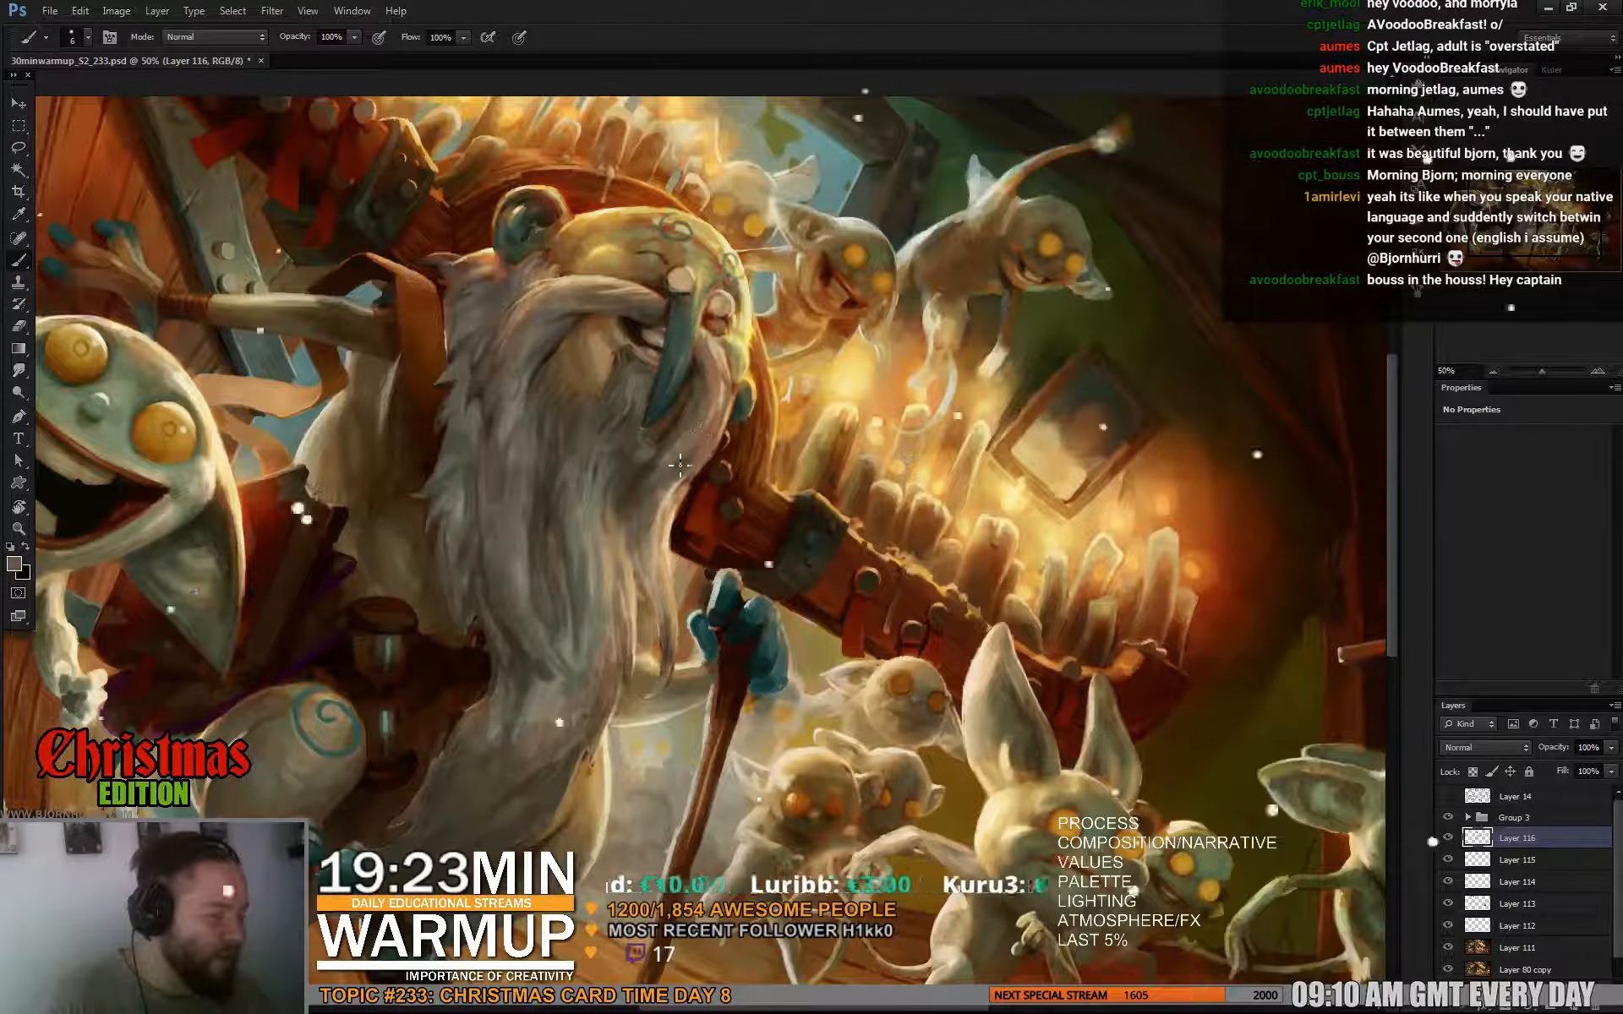
Set the brush size to 11 px and blend sampled greys into the long beard strands hanging beside the beam's end.
right_click(704, 432)
mouse_move(687, 465)
mouse_down()
mouse_move(657, 490)
mouse_move(654, 468)
mouse_move(646, 519)
mouse_up()
alt+click(667, 485)
alt+click(654, 467)
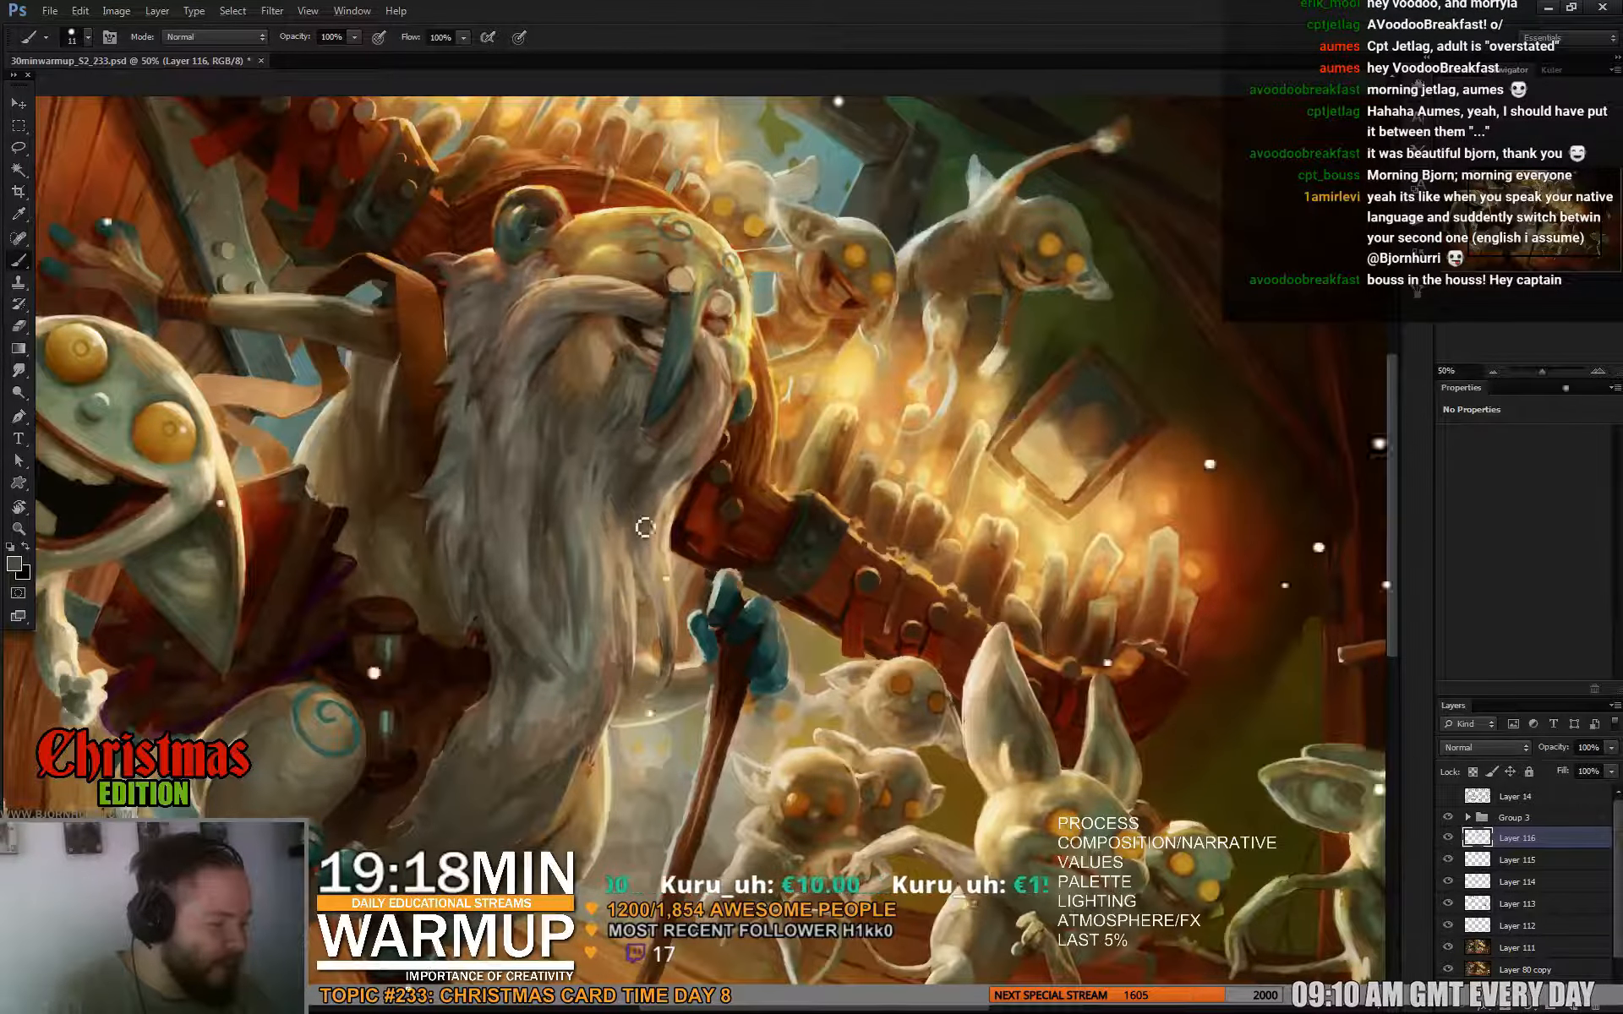
drag(663, 609, 674, 630)
alt+click(667, 620)
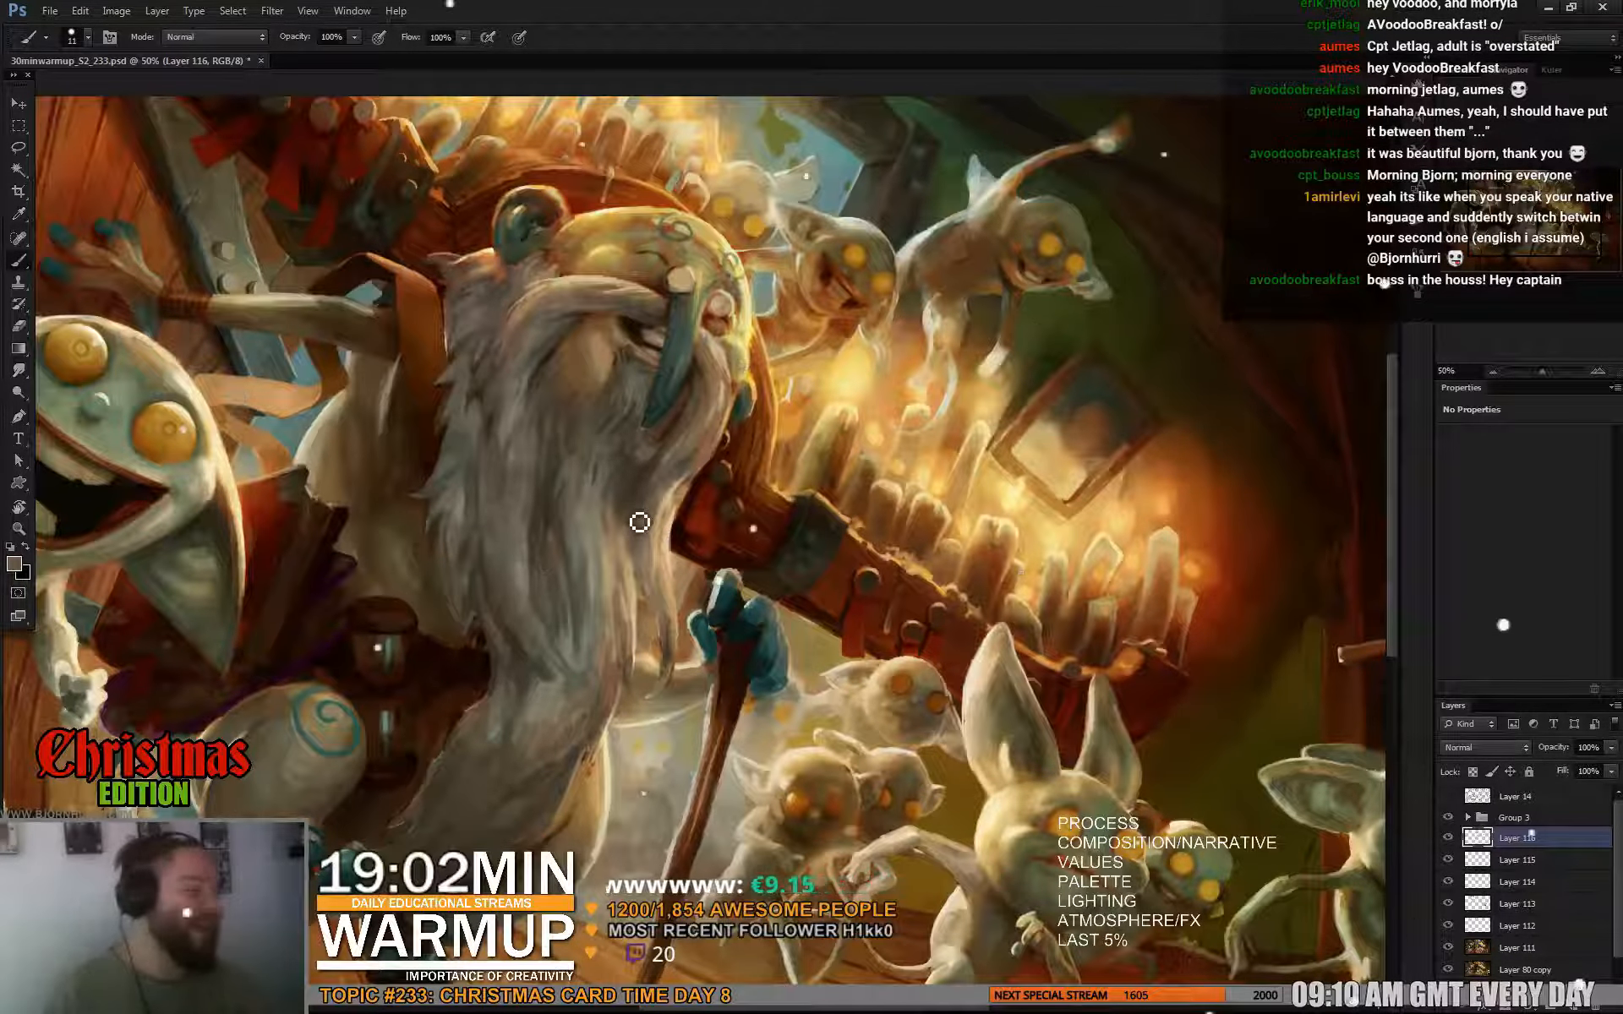
Paint the tall candle nearest the bearded character with sampled glowing yellow and golden tones.
drag(857, 432, 867, 399)
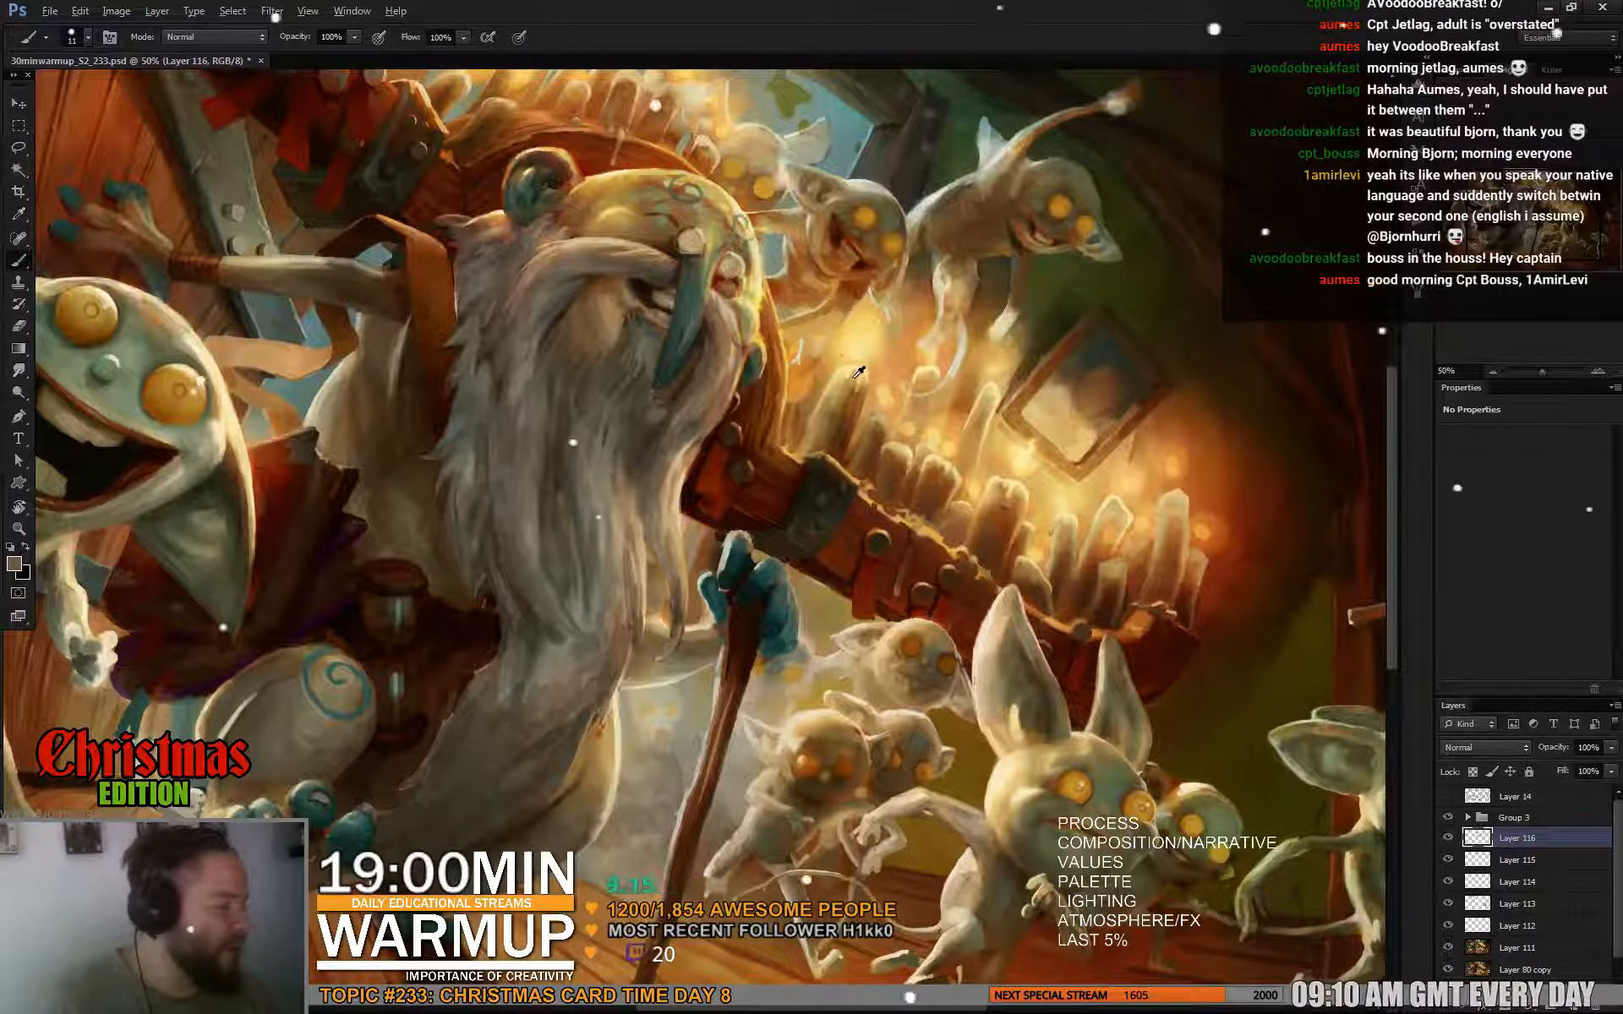
alt+click(862, 390)
alt+click(866, 389)
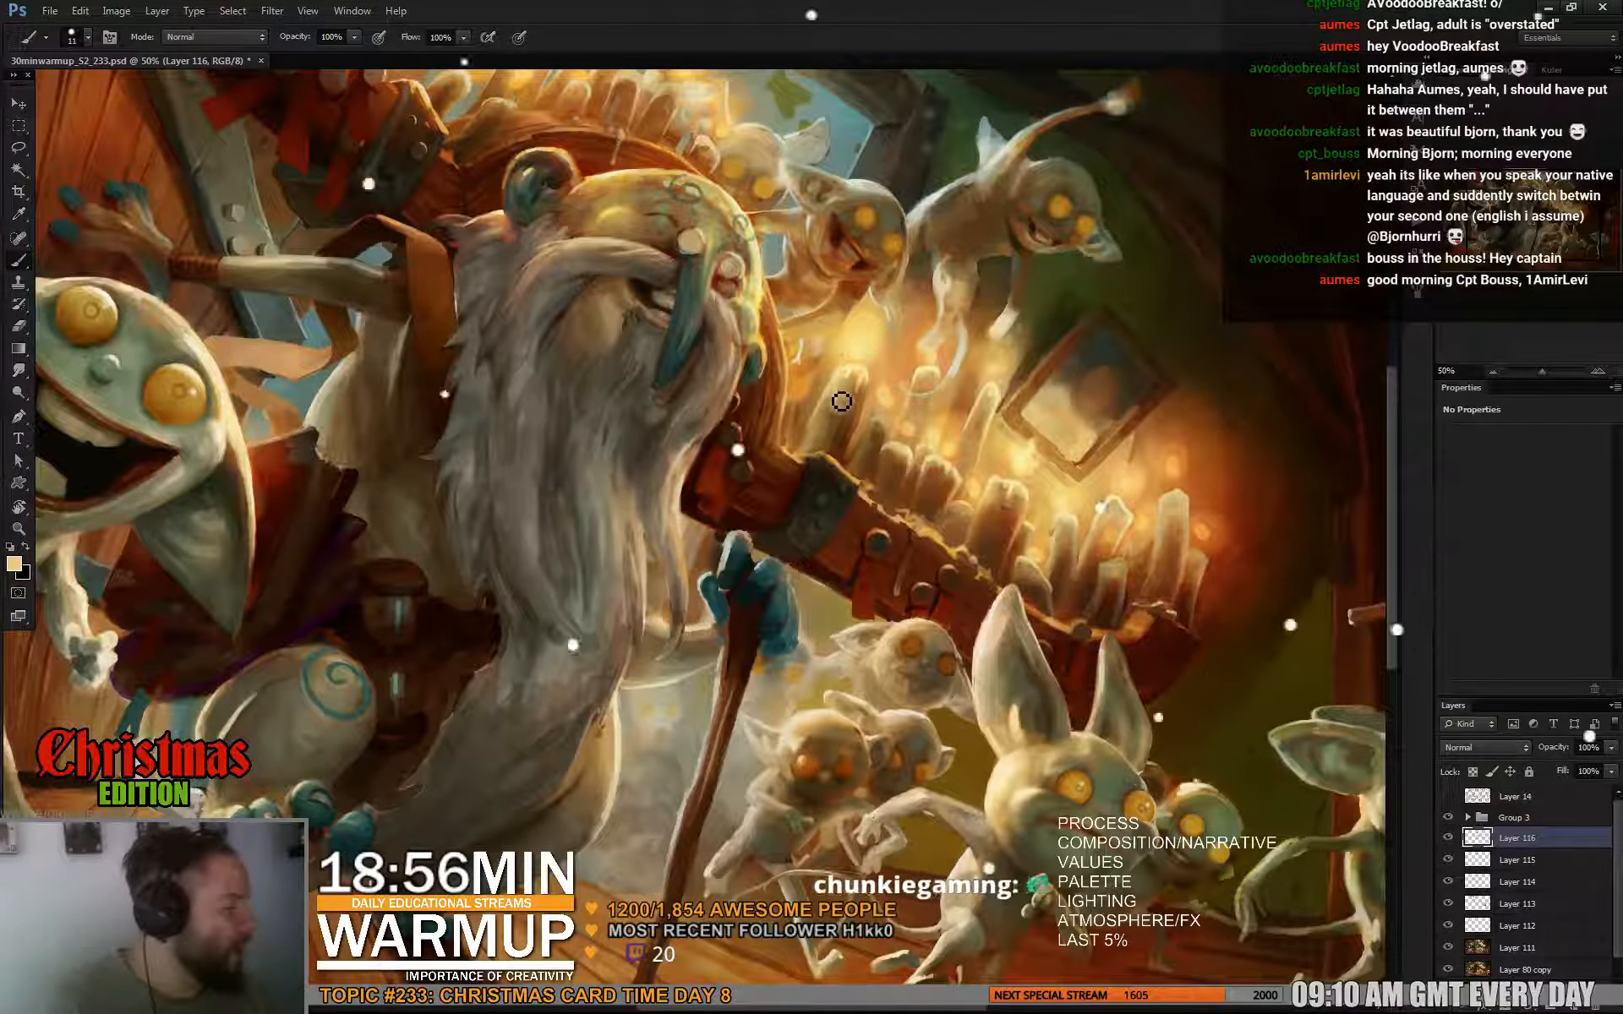
alt+click(830, 394)
alt+click(828, 393)
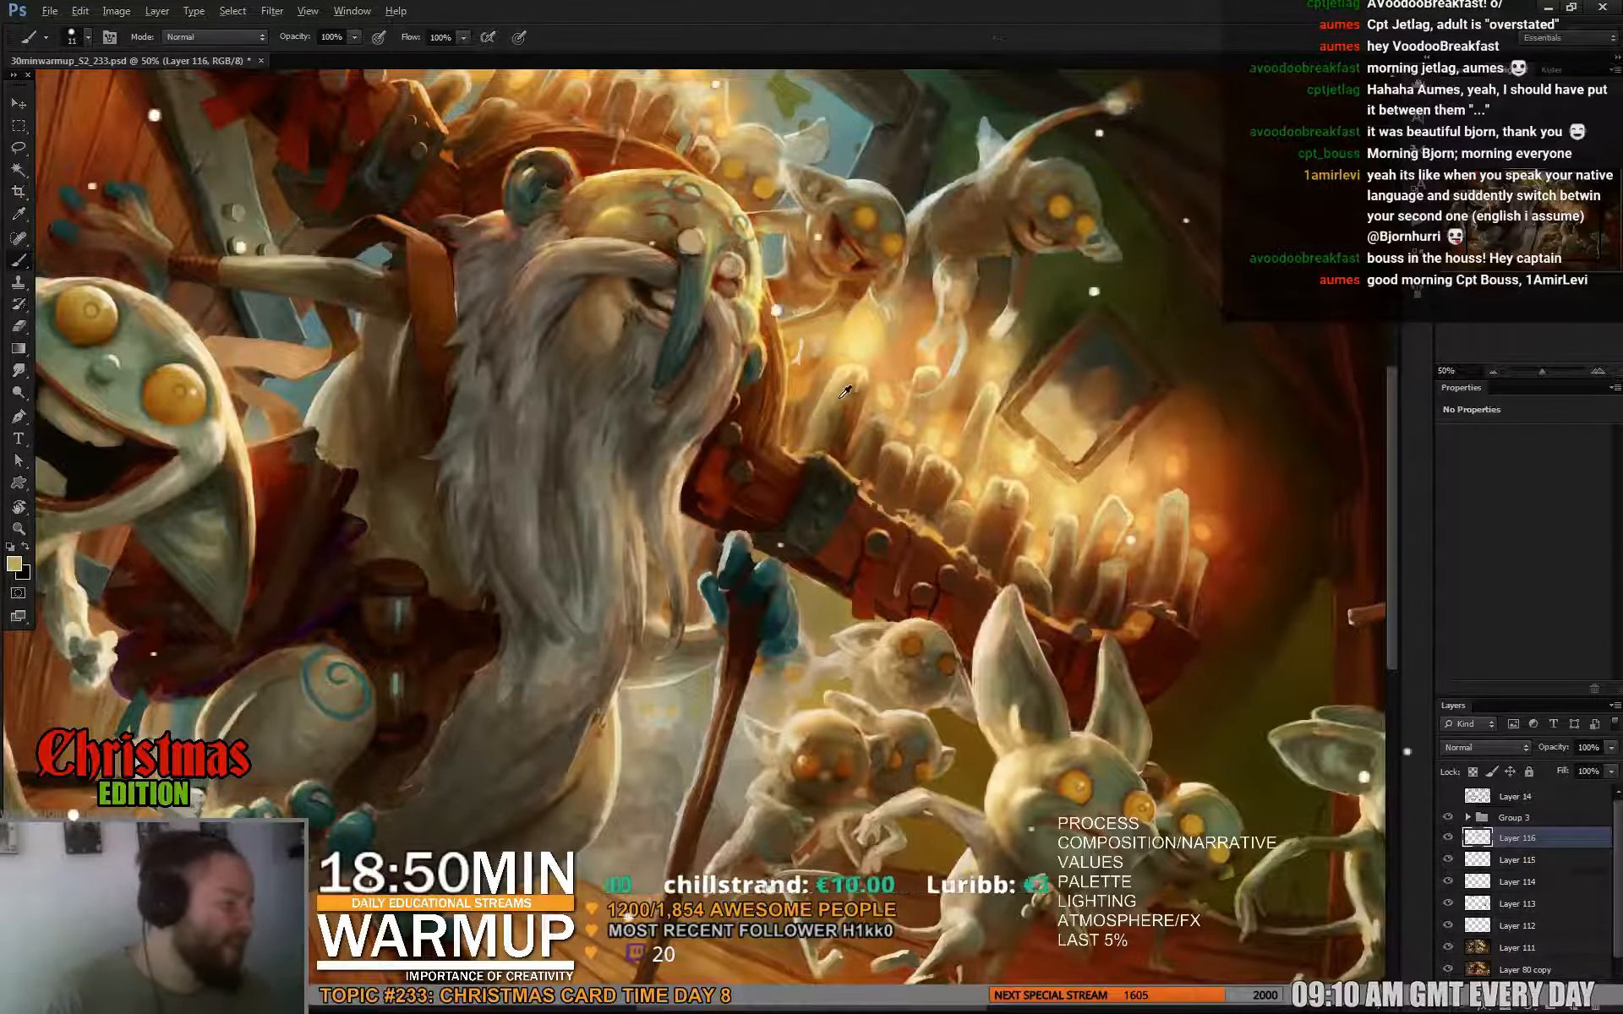
alt+click(844, 391)
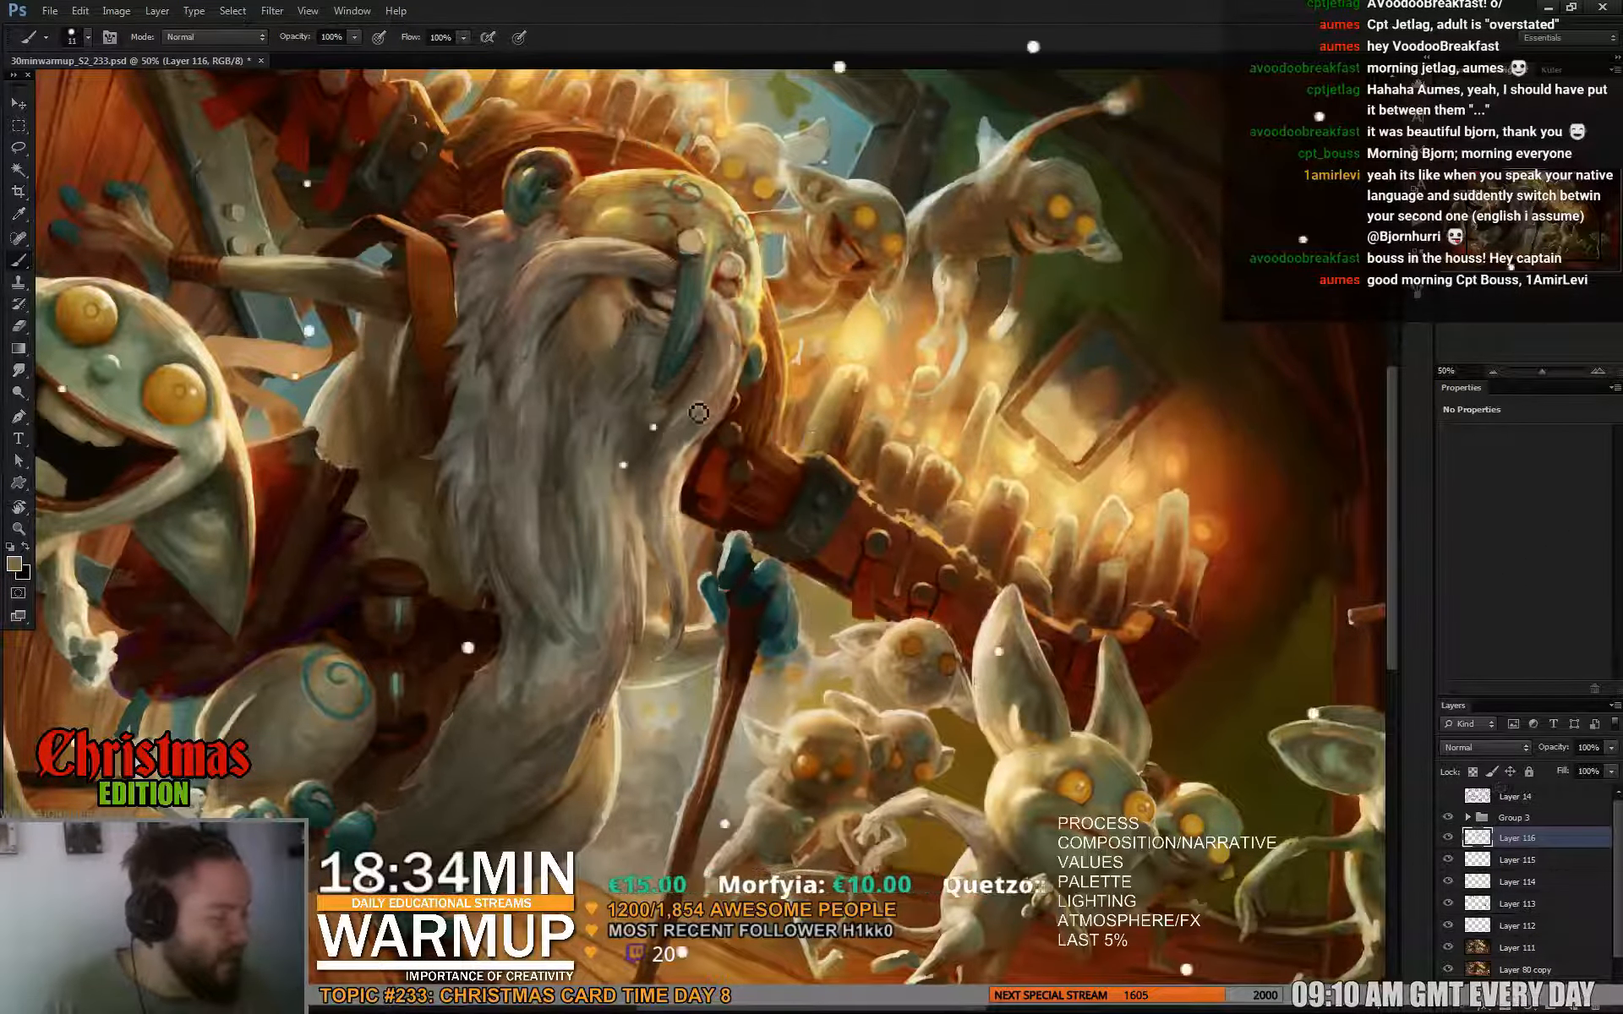
Paint warm light tan strands along the beard's edge beside the beam, reducing the brush size to 5 px.
right_click(734, 382)
key(Return)
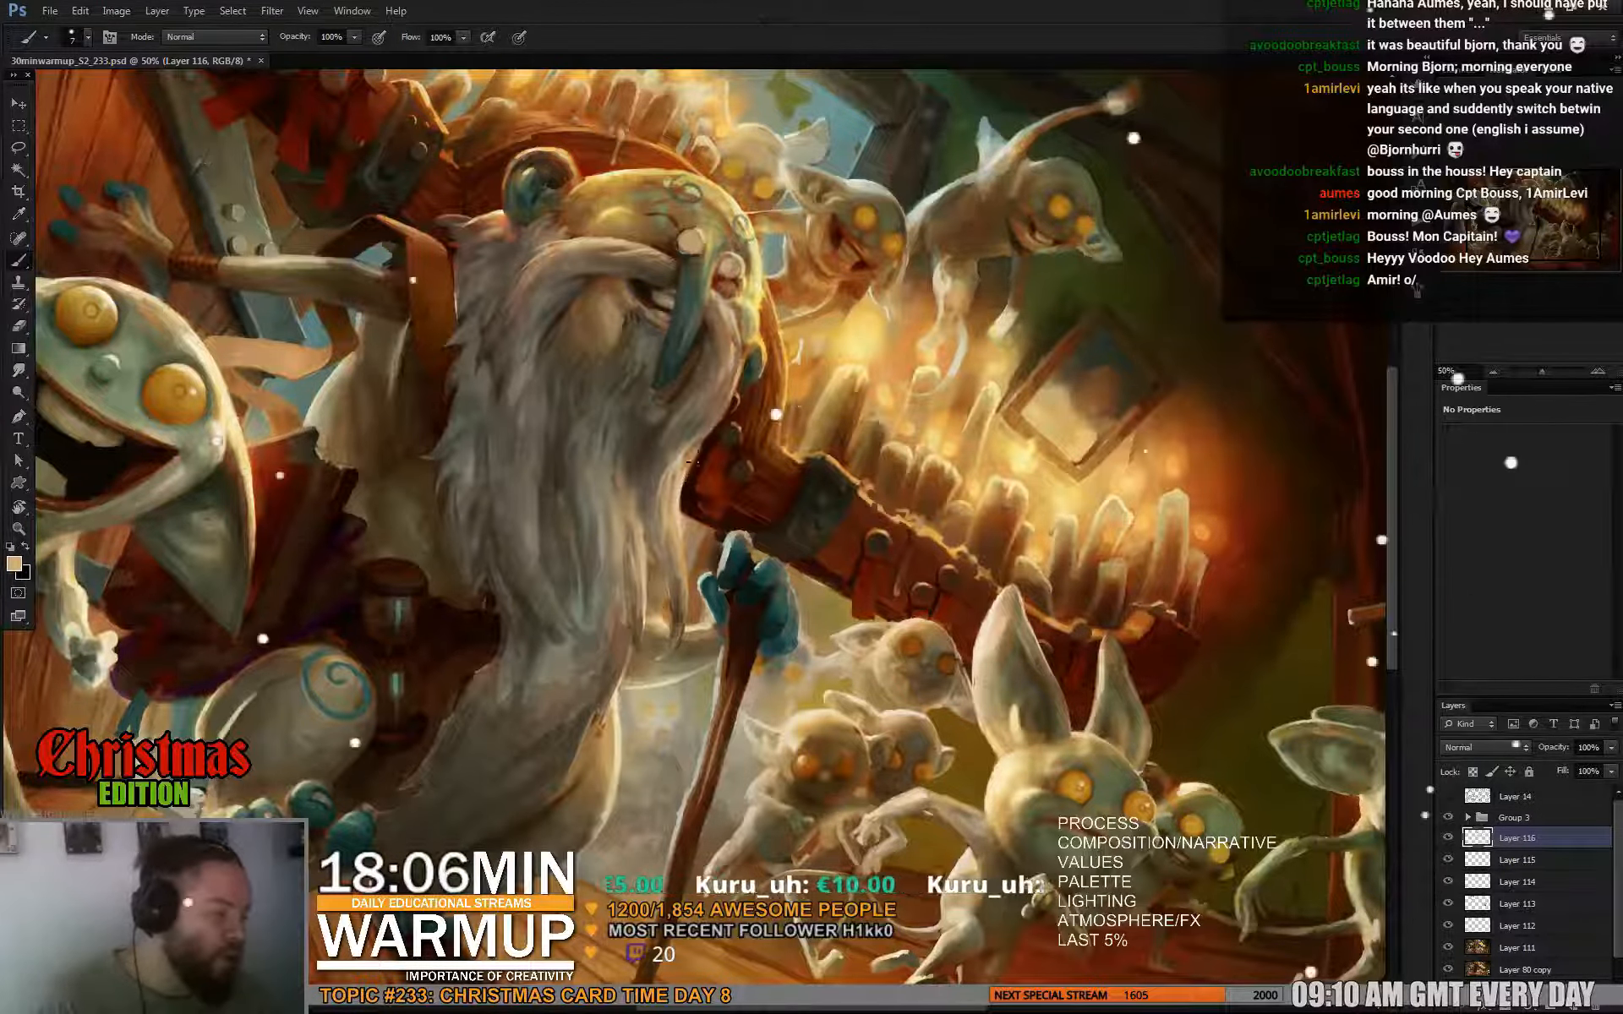
right_click(731, 419)
key(Return)
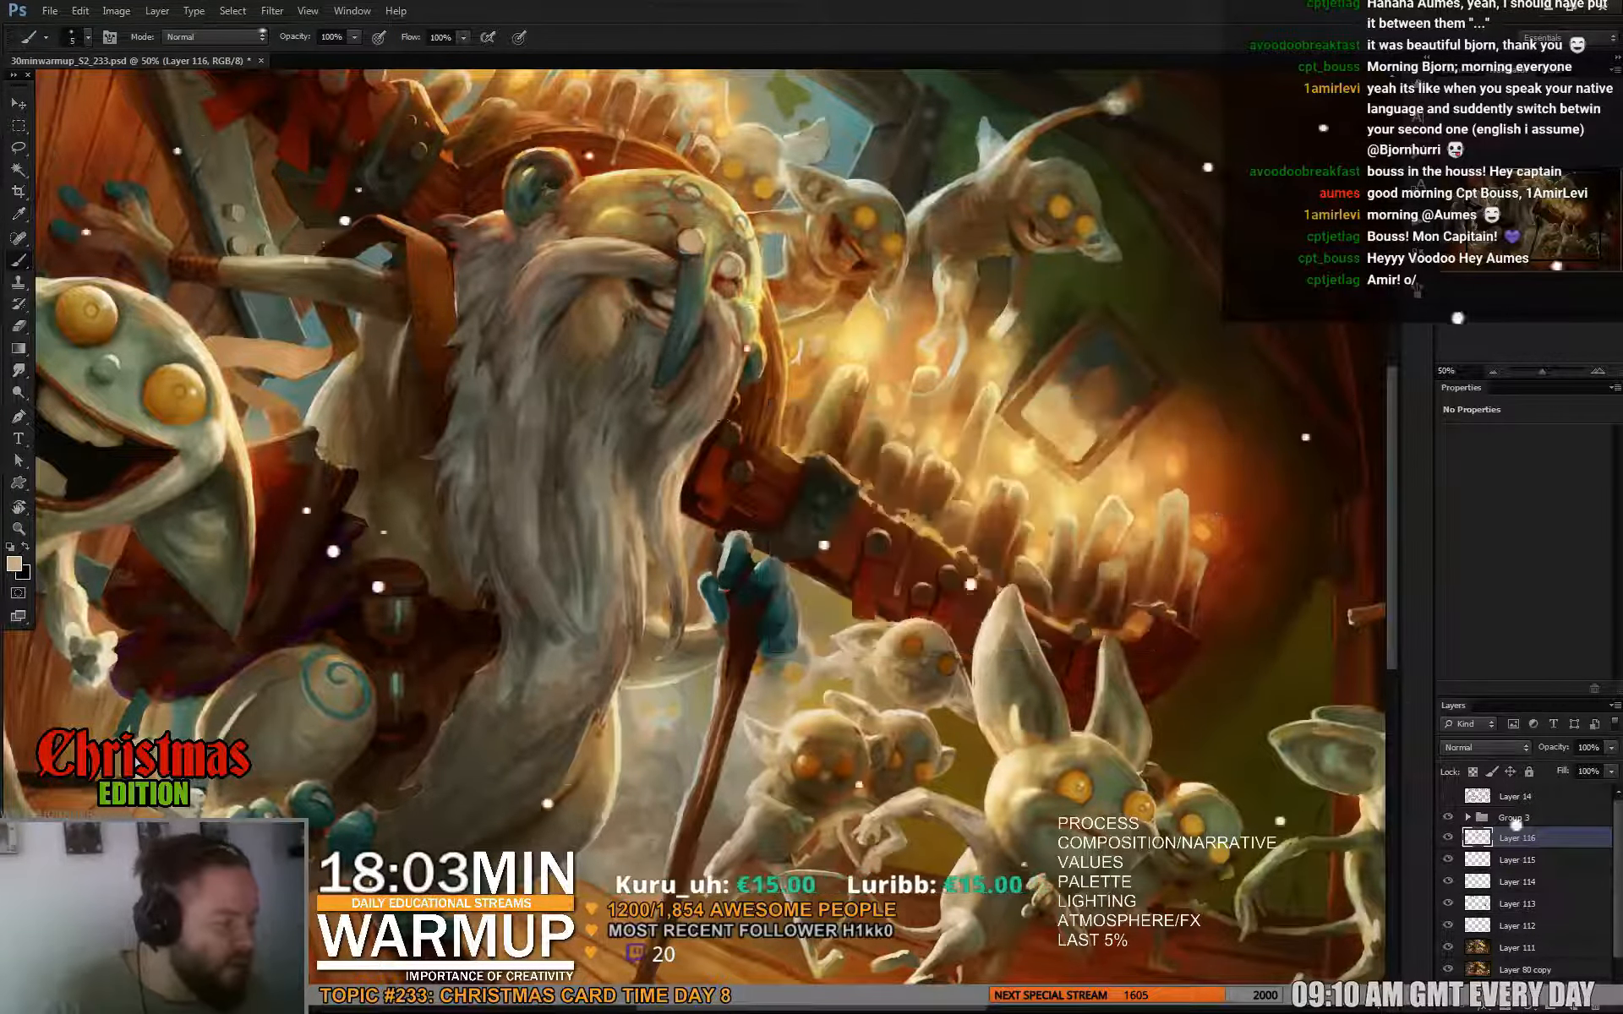
Add a new layer and paint fine light hairs beside the bearded character's cheek with sampled tones and a 2 px brush.
key(ctrl+shift+alt+n)
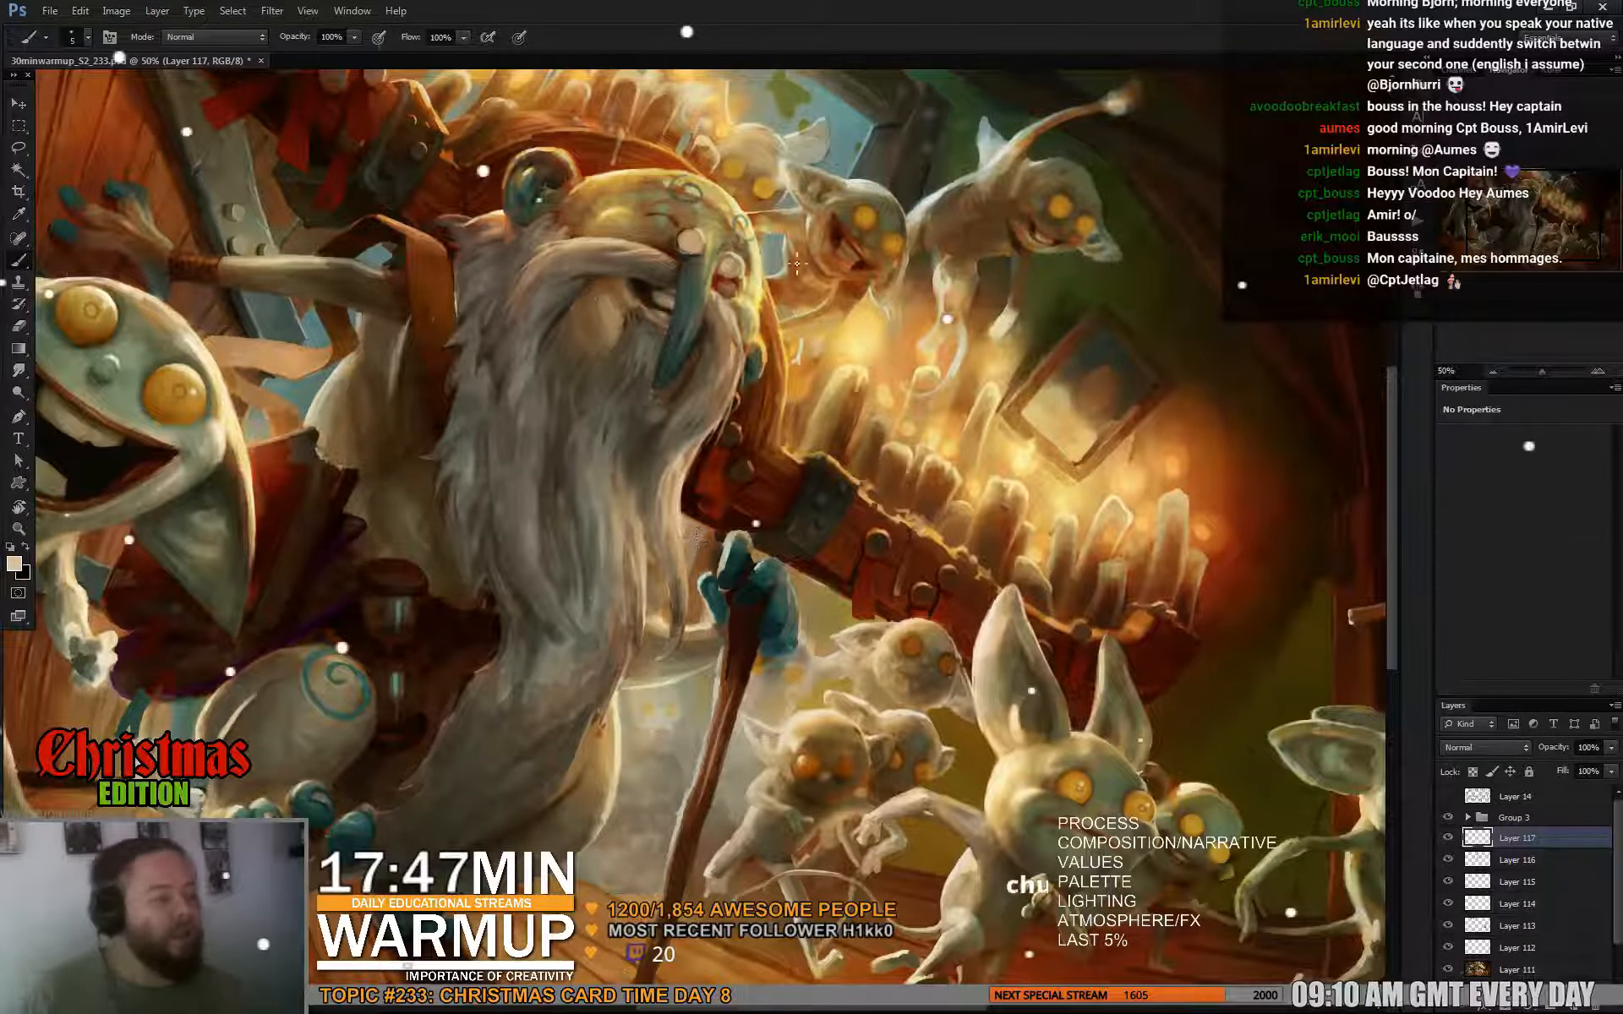
alt+click(741, 304)
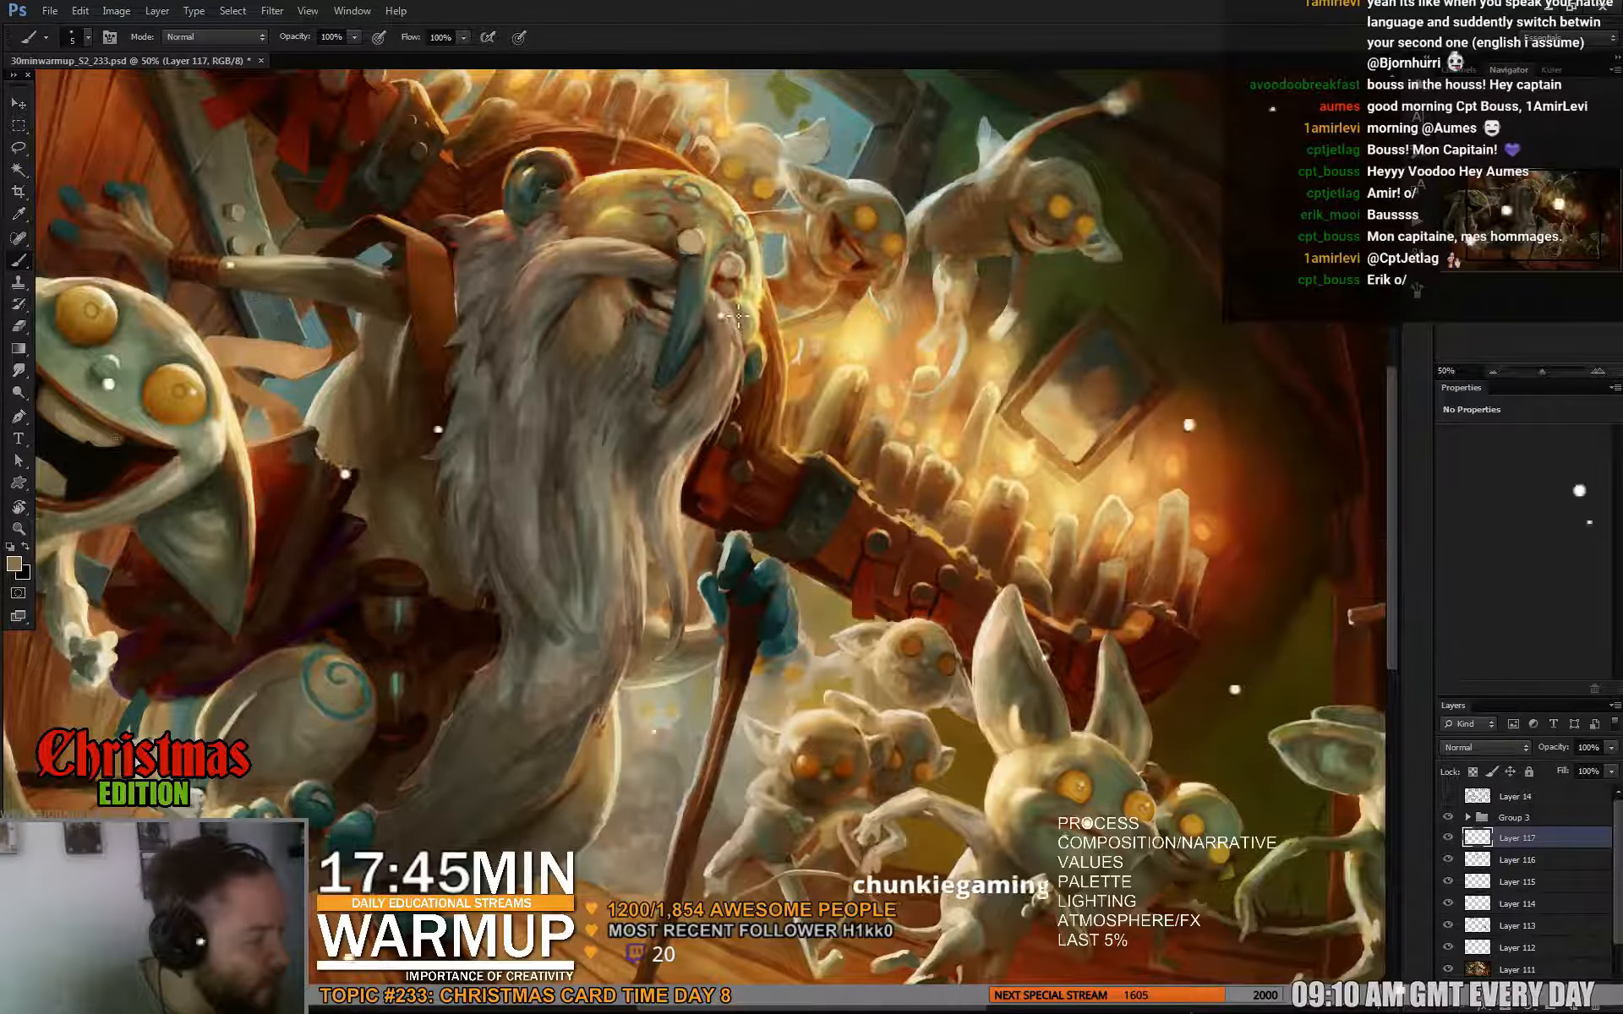
right_click(765, 324)
click(786, 358)
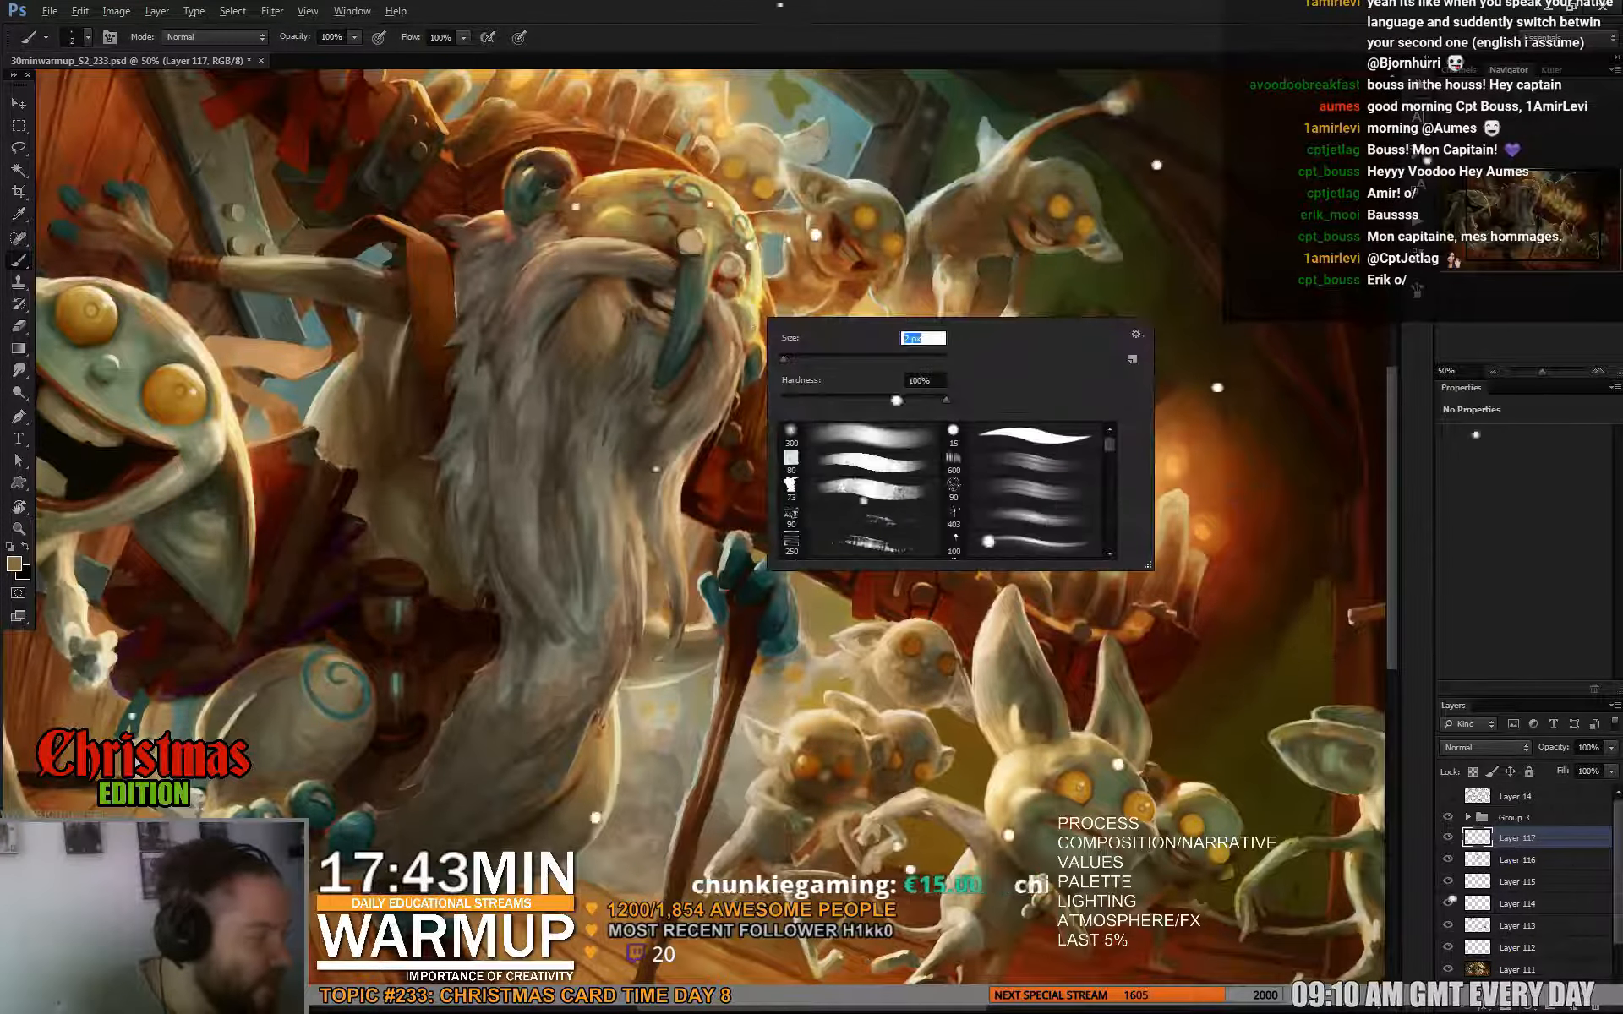
alt+click(754, 307)
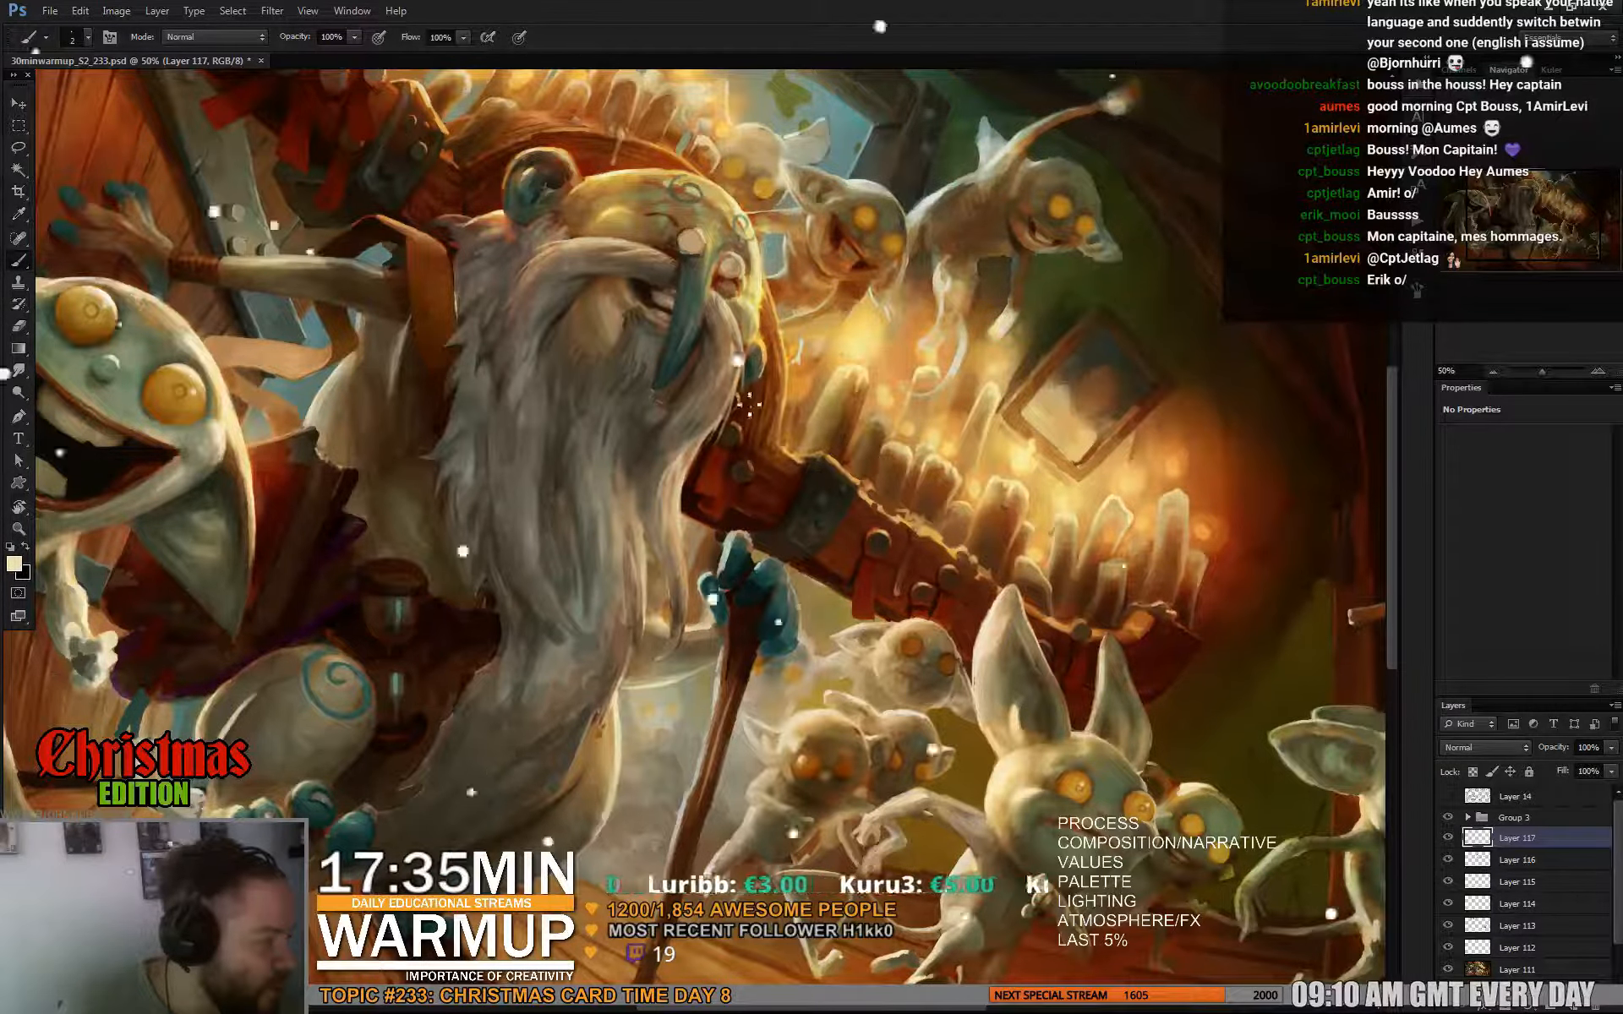
key(e)
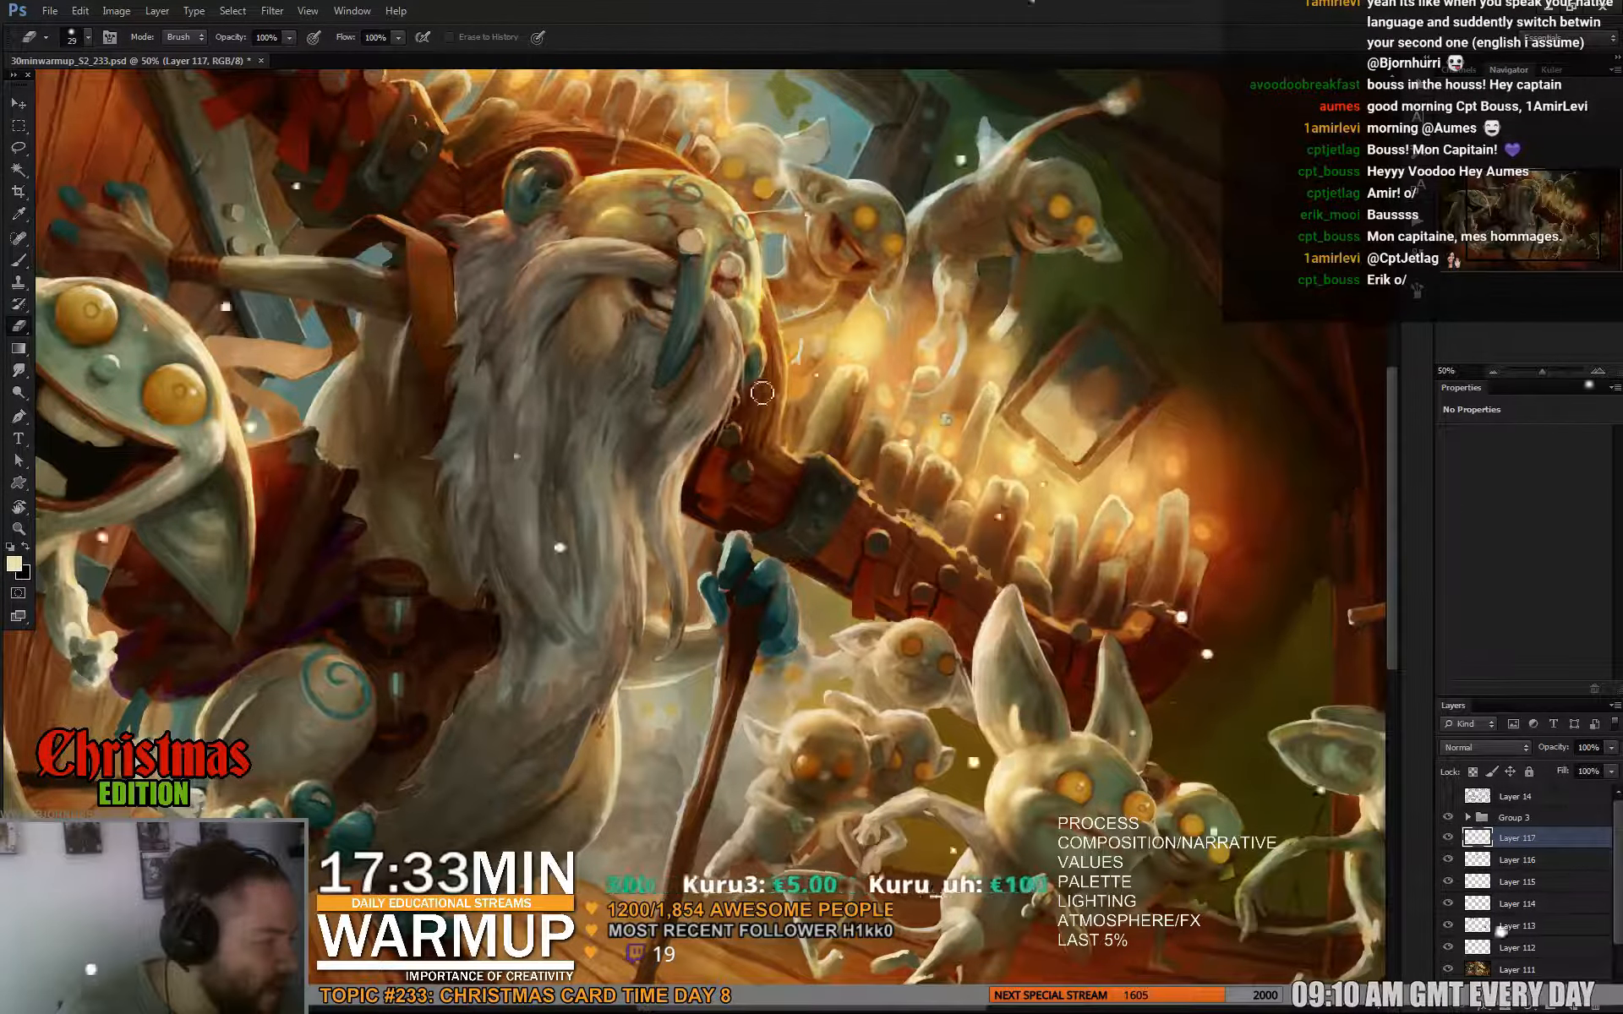
right_click(946, 418)
key(Escape)
key(b)
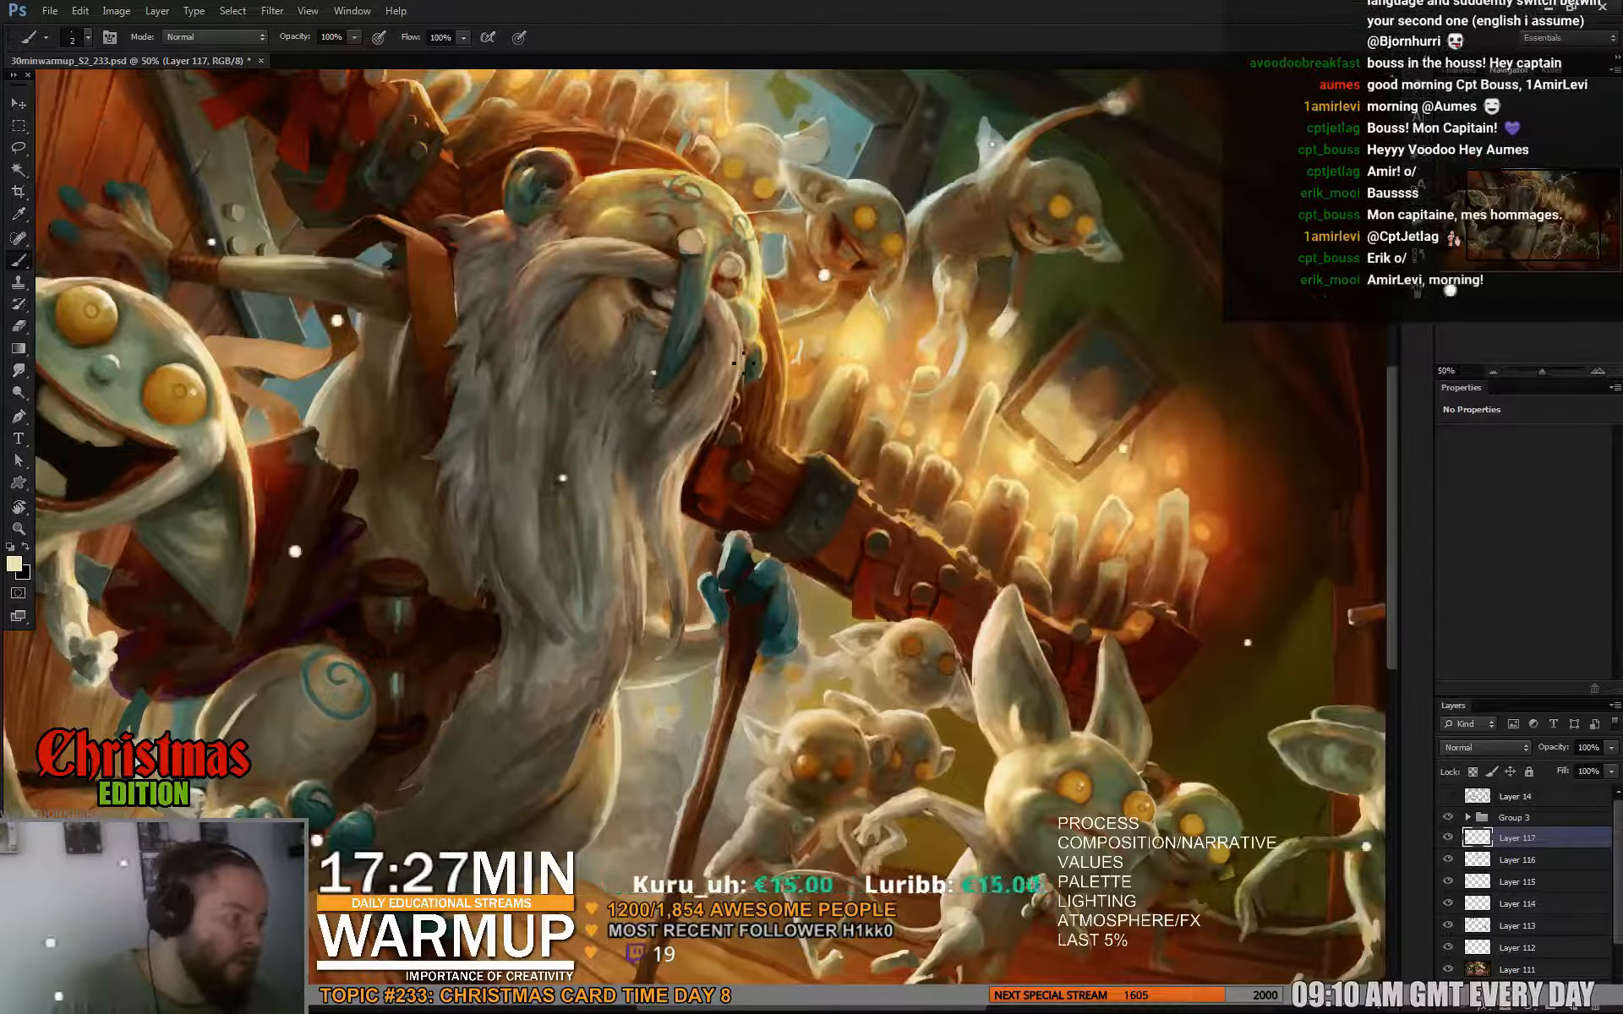
Set the brush size to 3 px and refine the beard hairs beneath the blue nose with sampled cream and brownish tones.
right_click(732, 316)
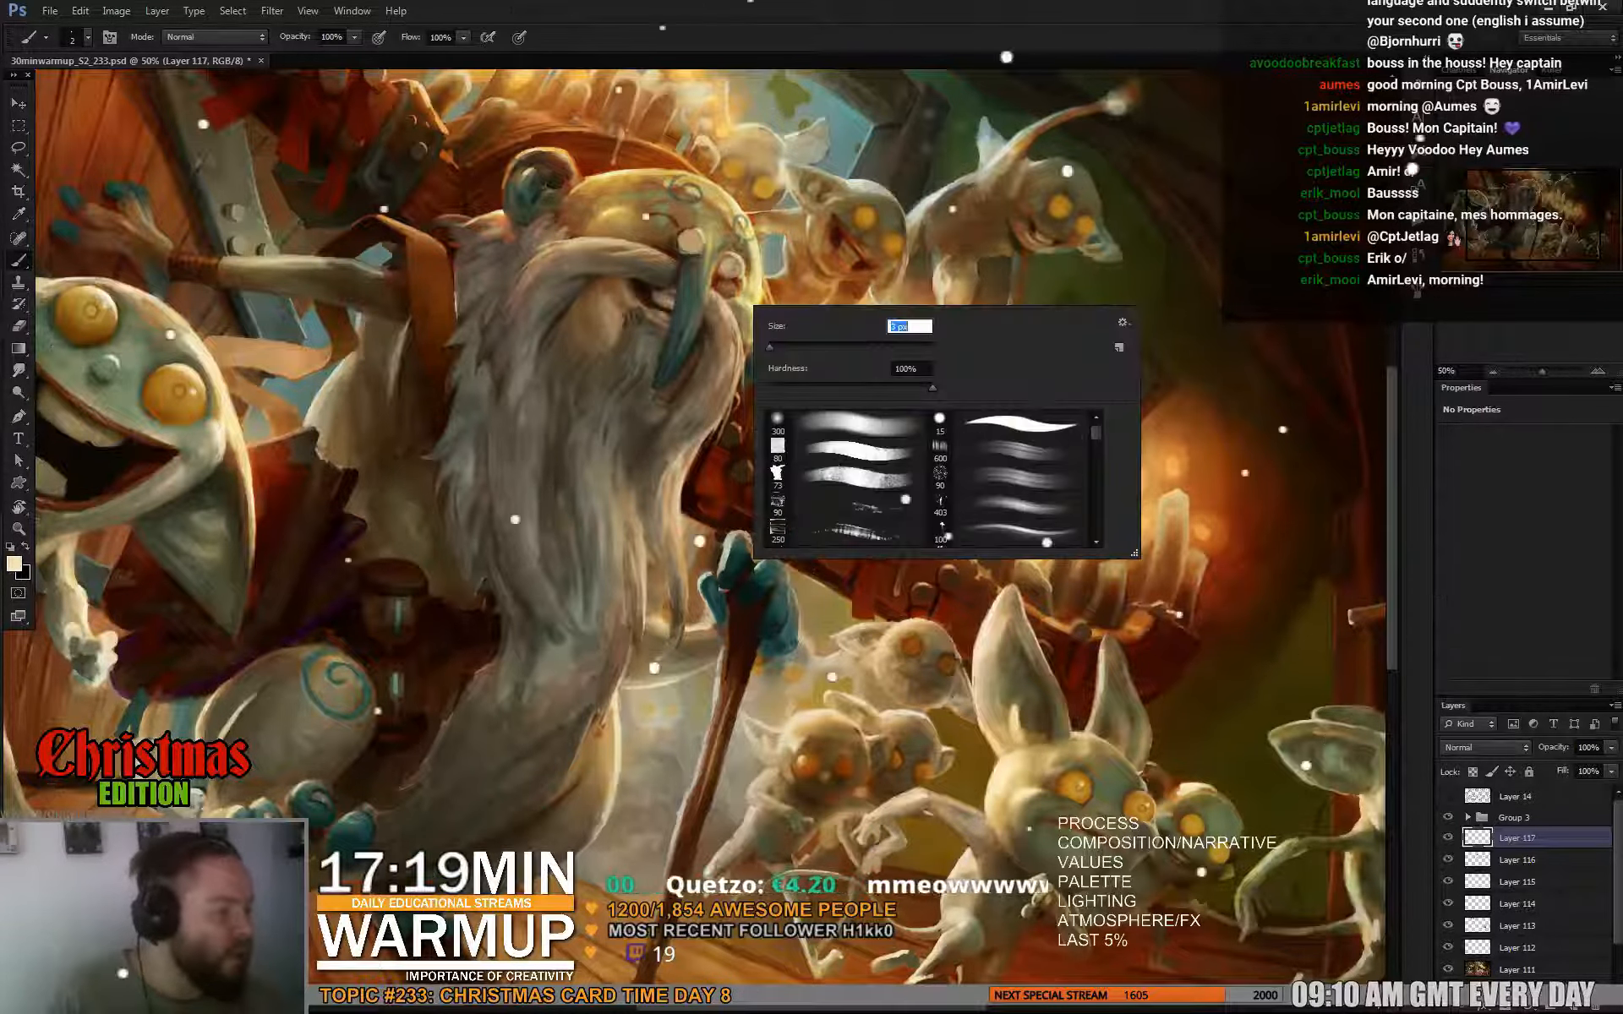
alt+click(732, 304)
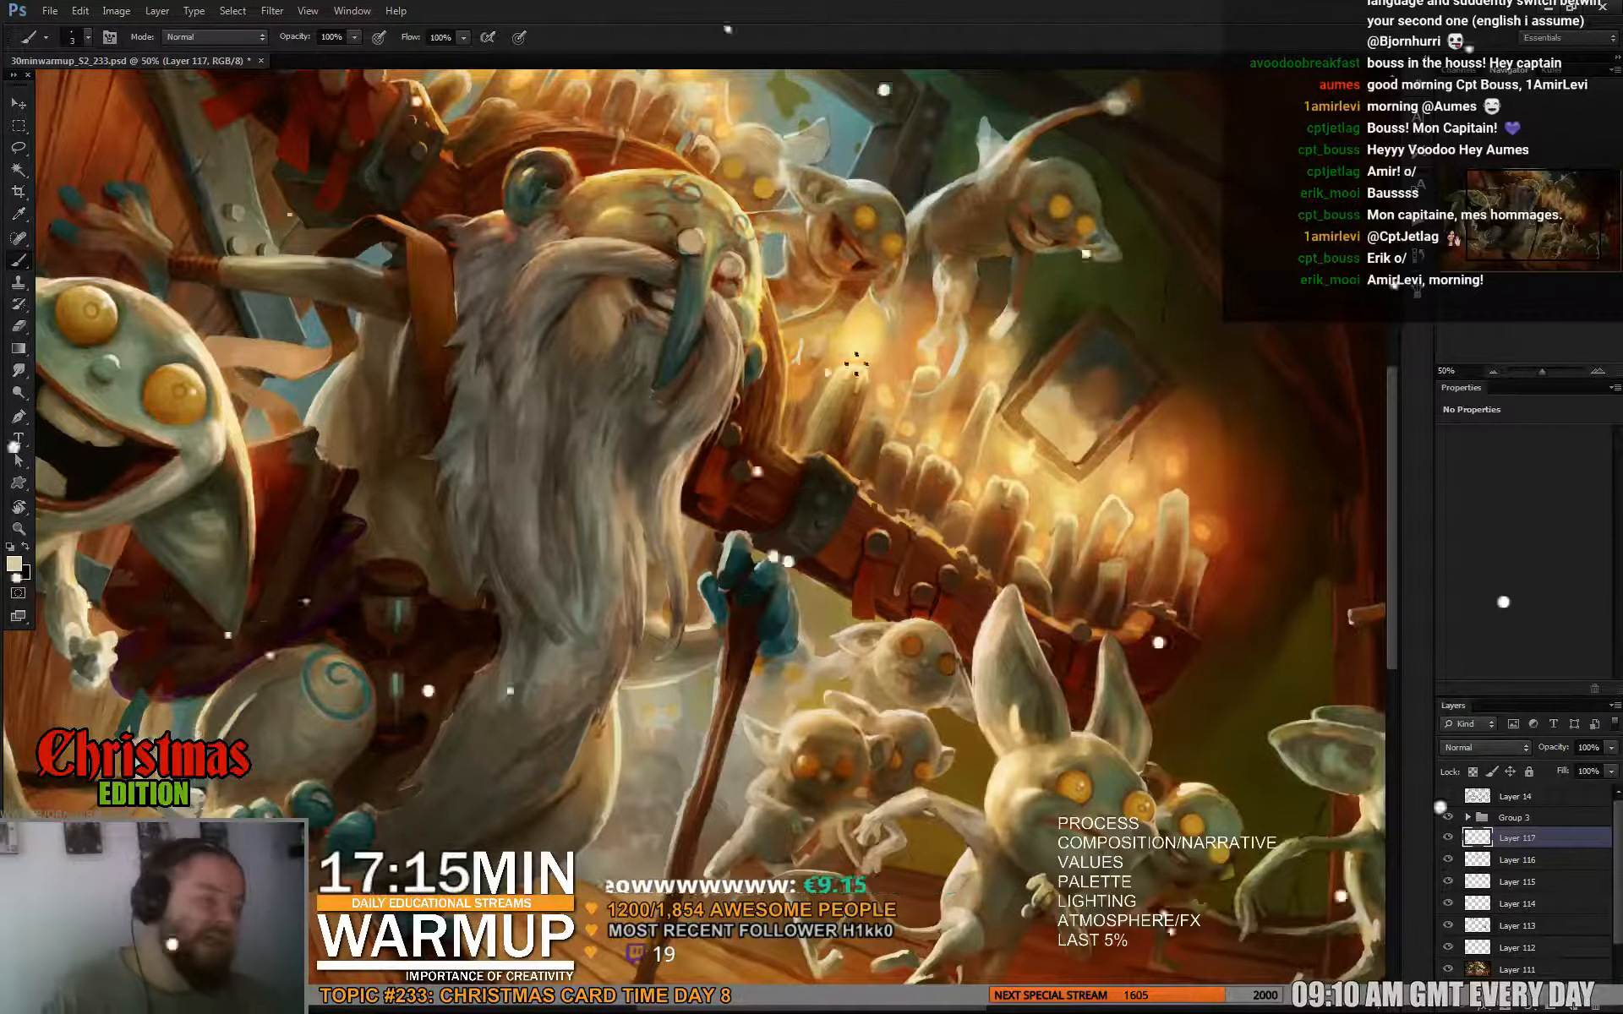
alt+click(733, 363)
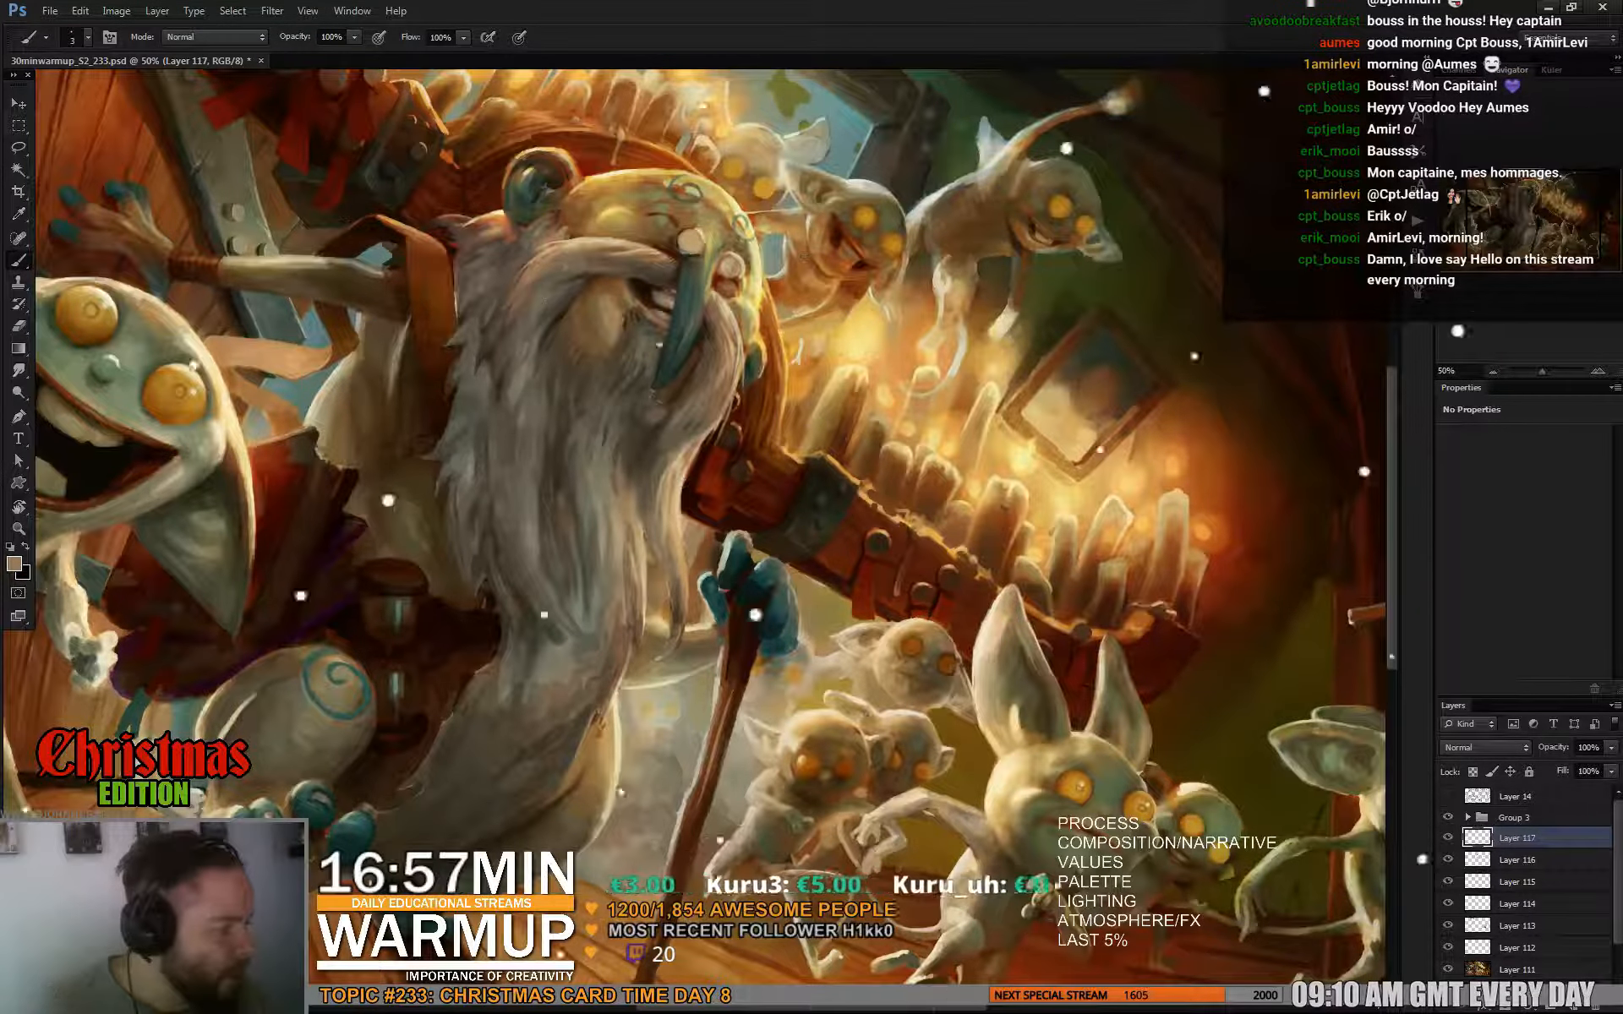
Set the brush size to 7 px and paint moustache strands with grey-brown tones sampled from the hair.
right_click(598, 272)
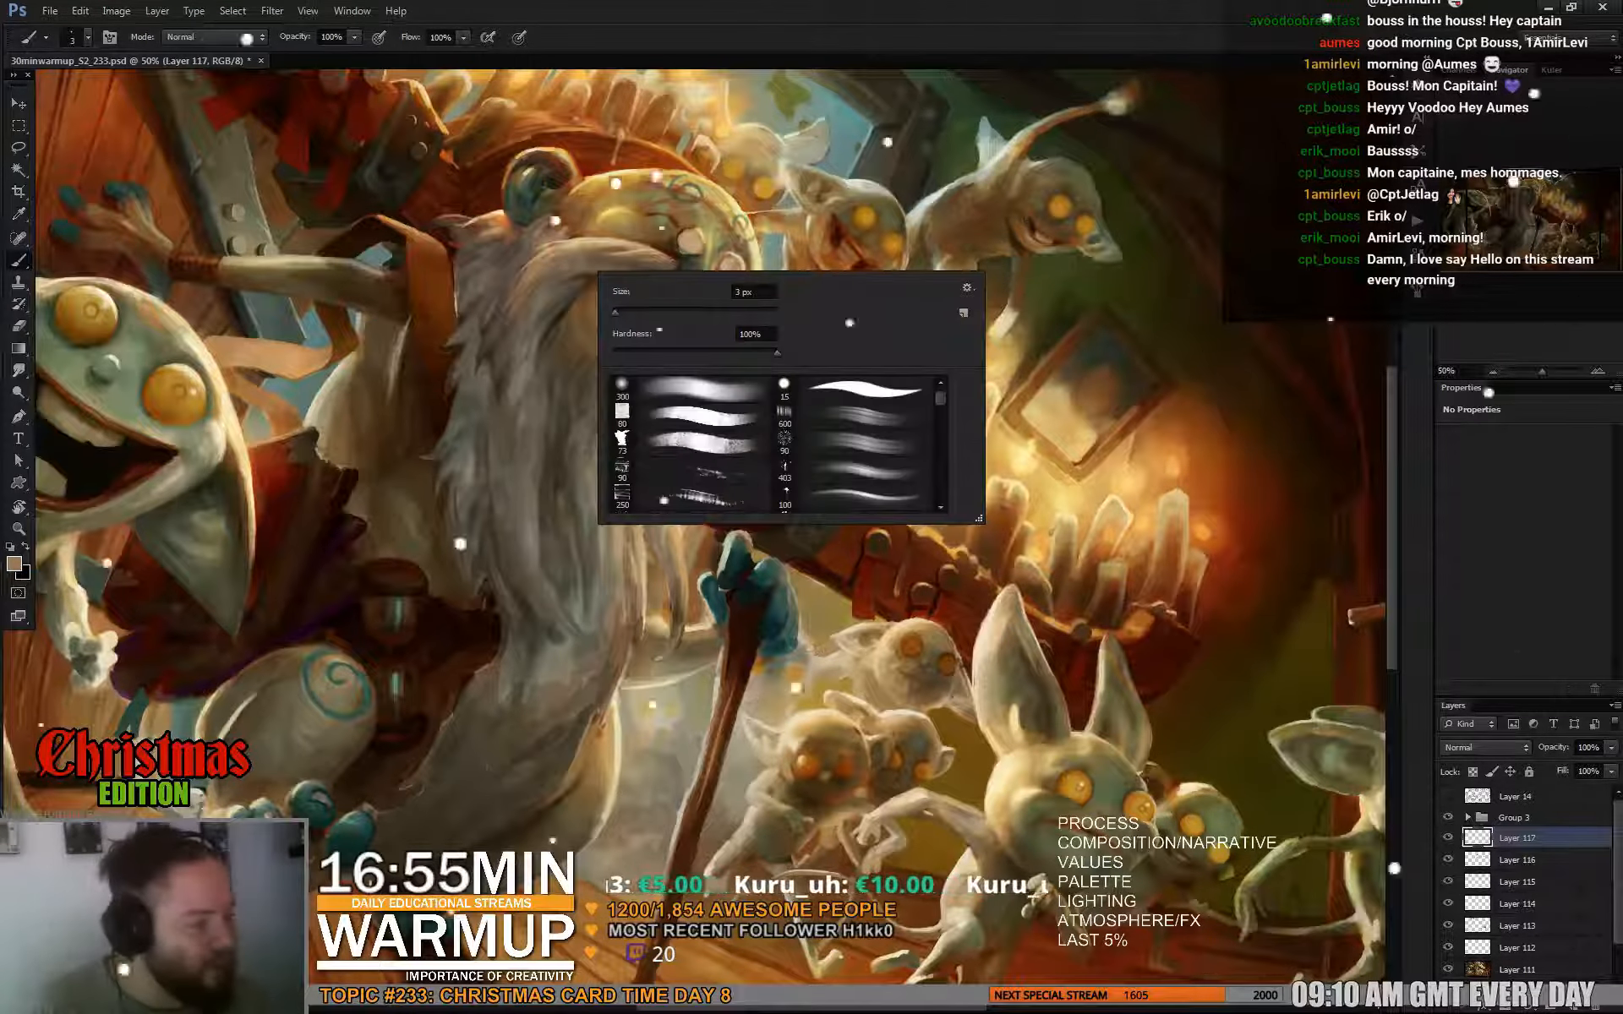
text(7)
key(Return)
alt+click(576, 264)
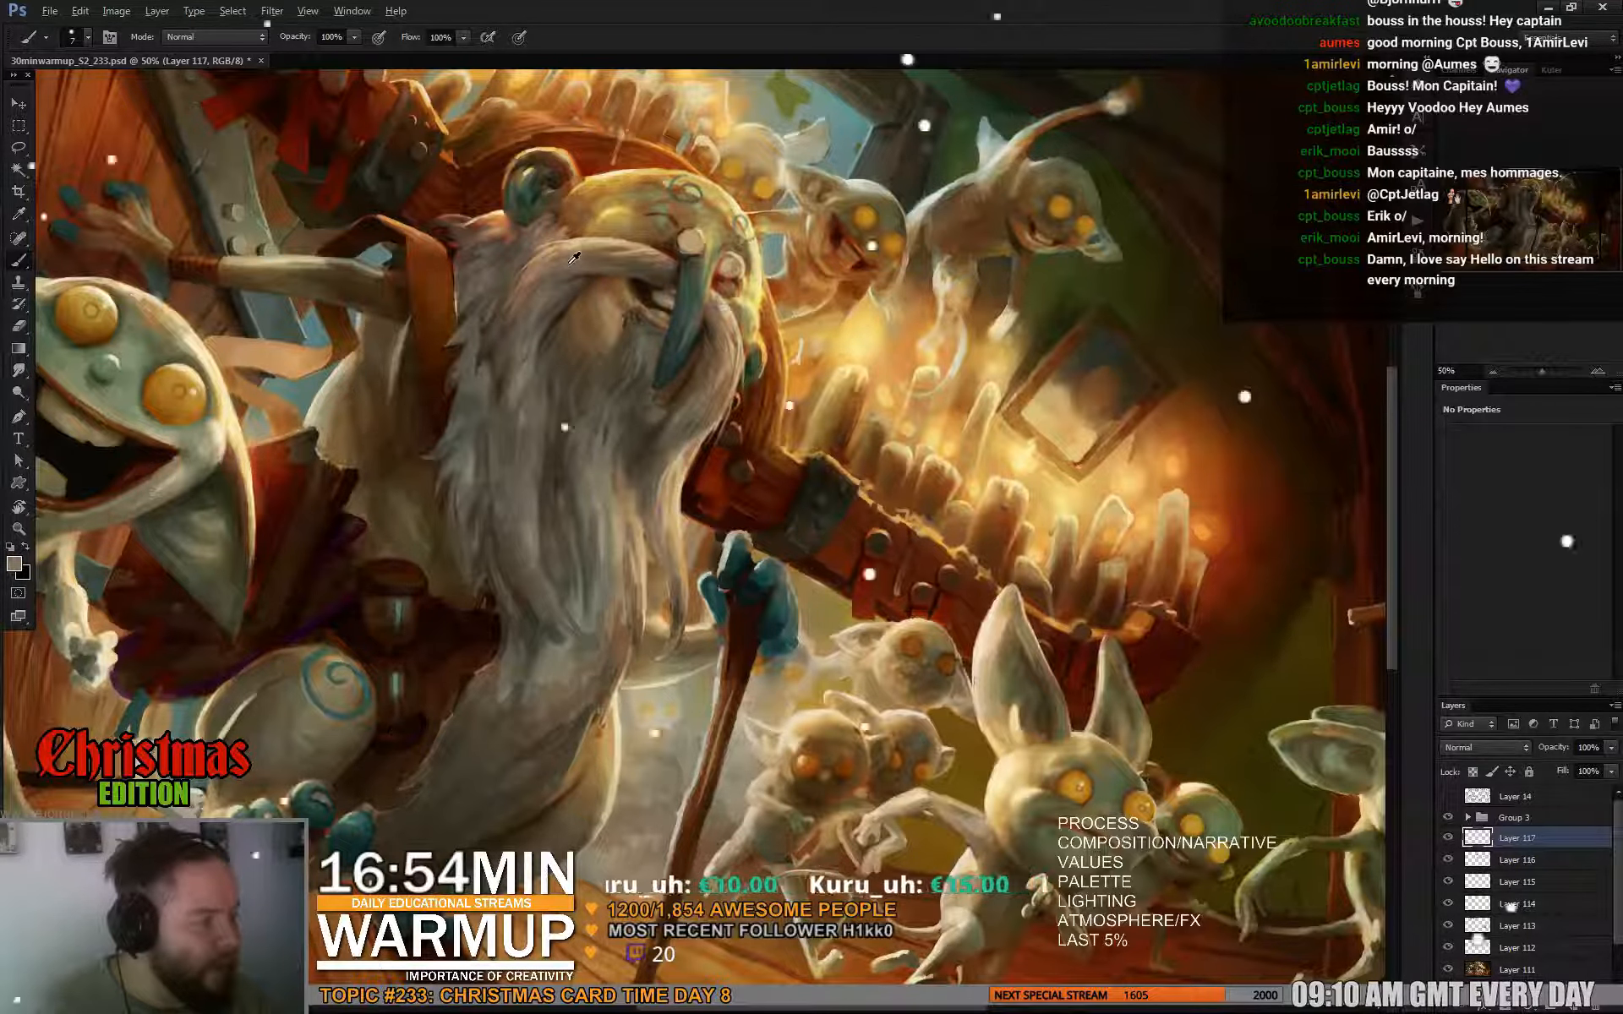
alt+click(568, 272)
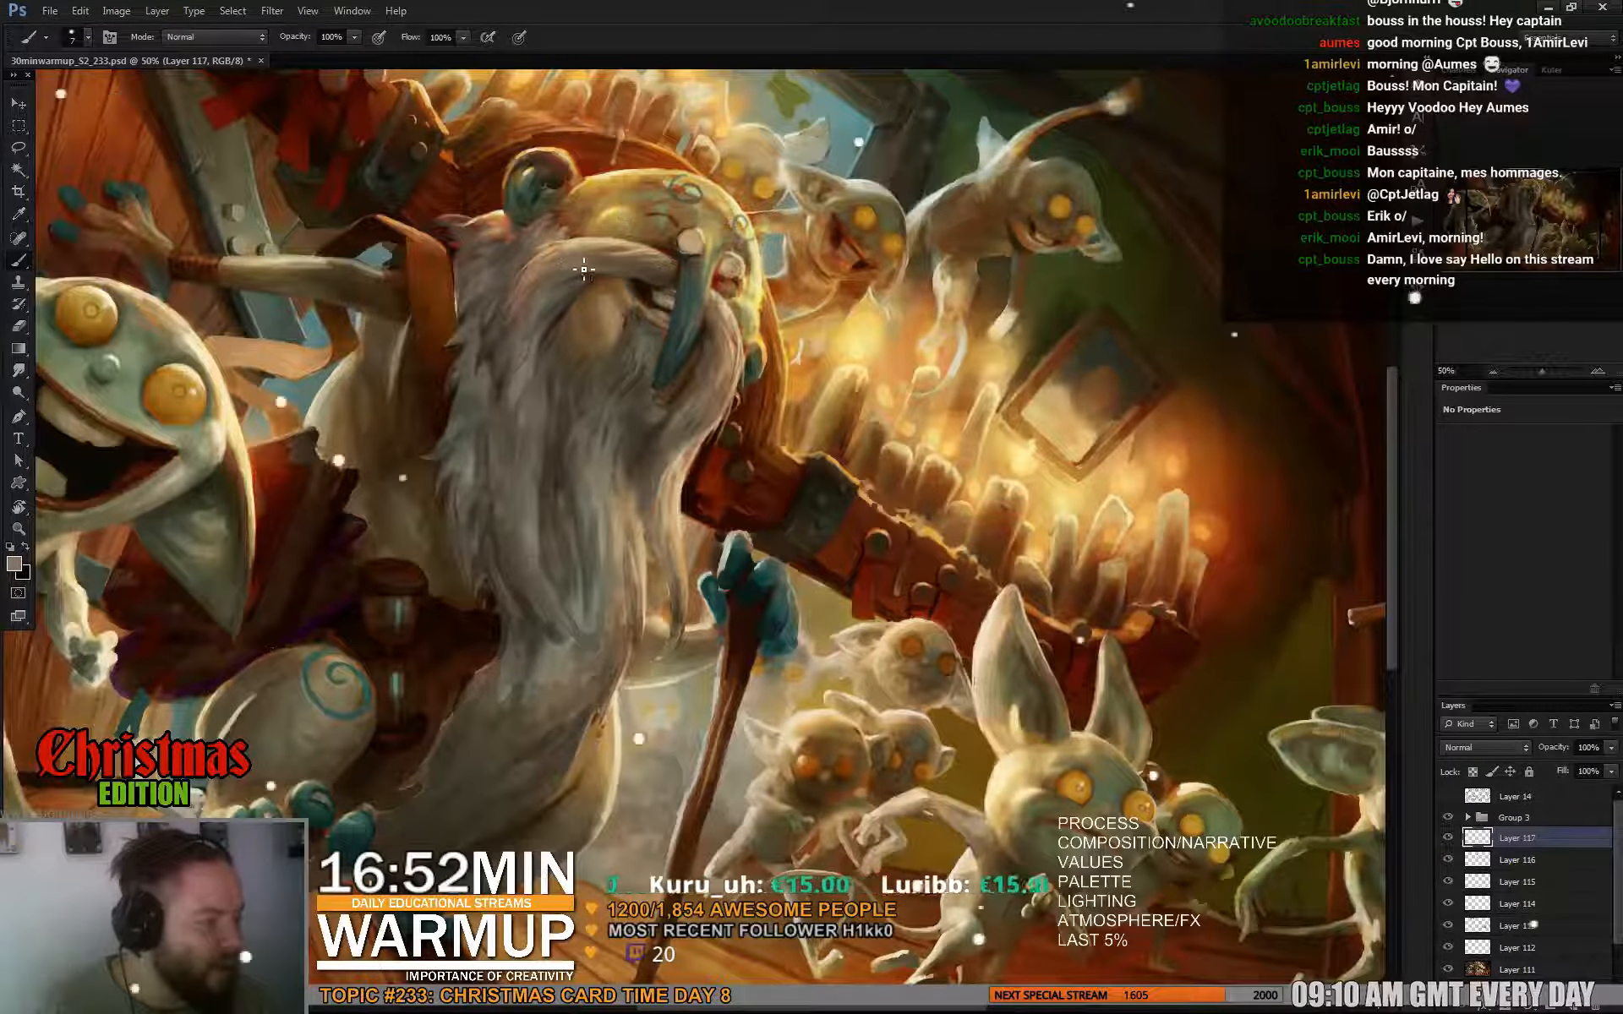
alt+click(615, 262)
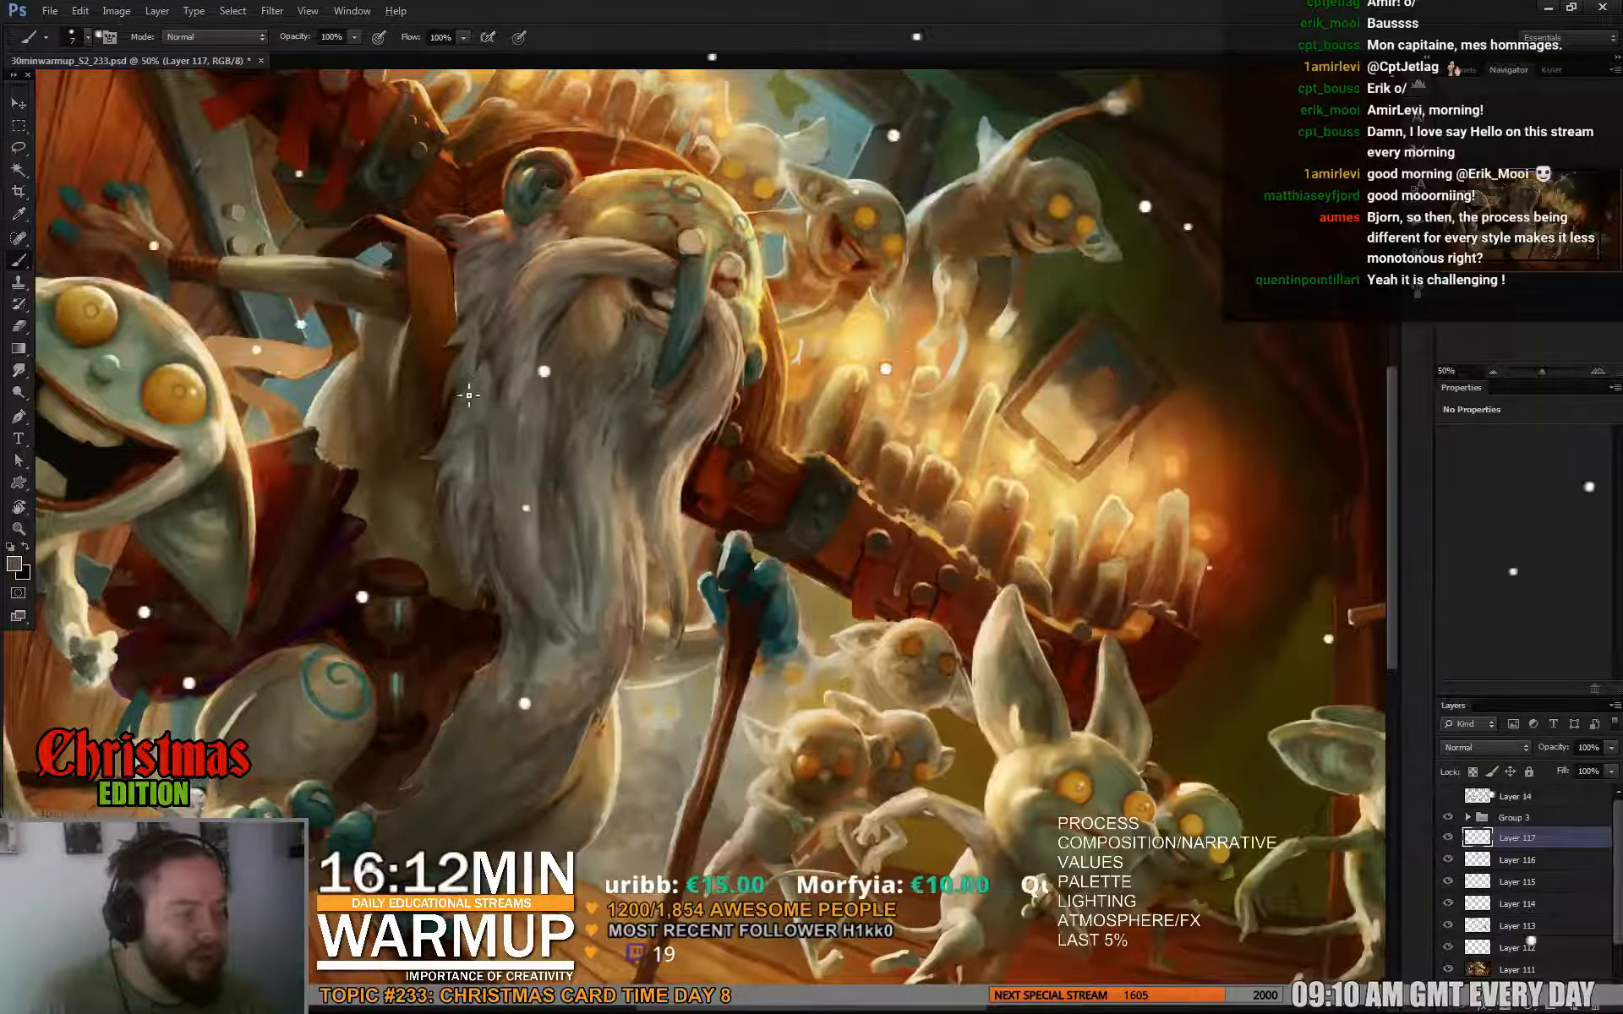
Rework the beard's outer edge beside the brown shoulder strap with sampled brown and grey tones.
drag(513, 279, 481, 418)
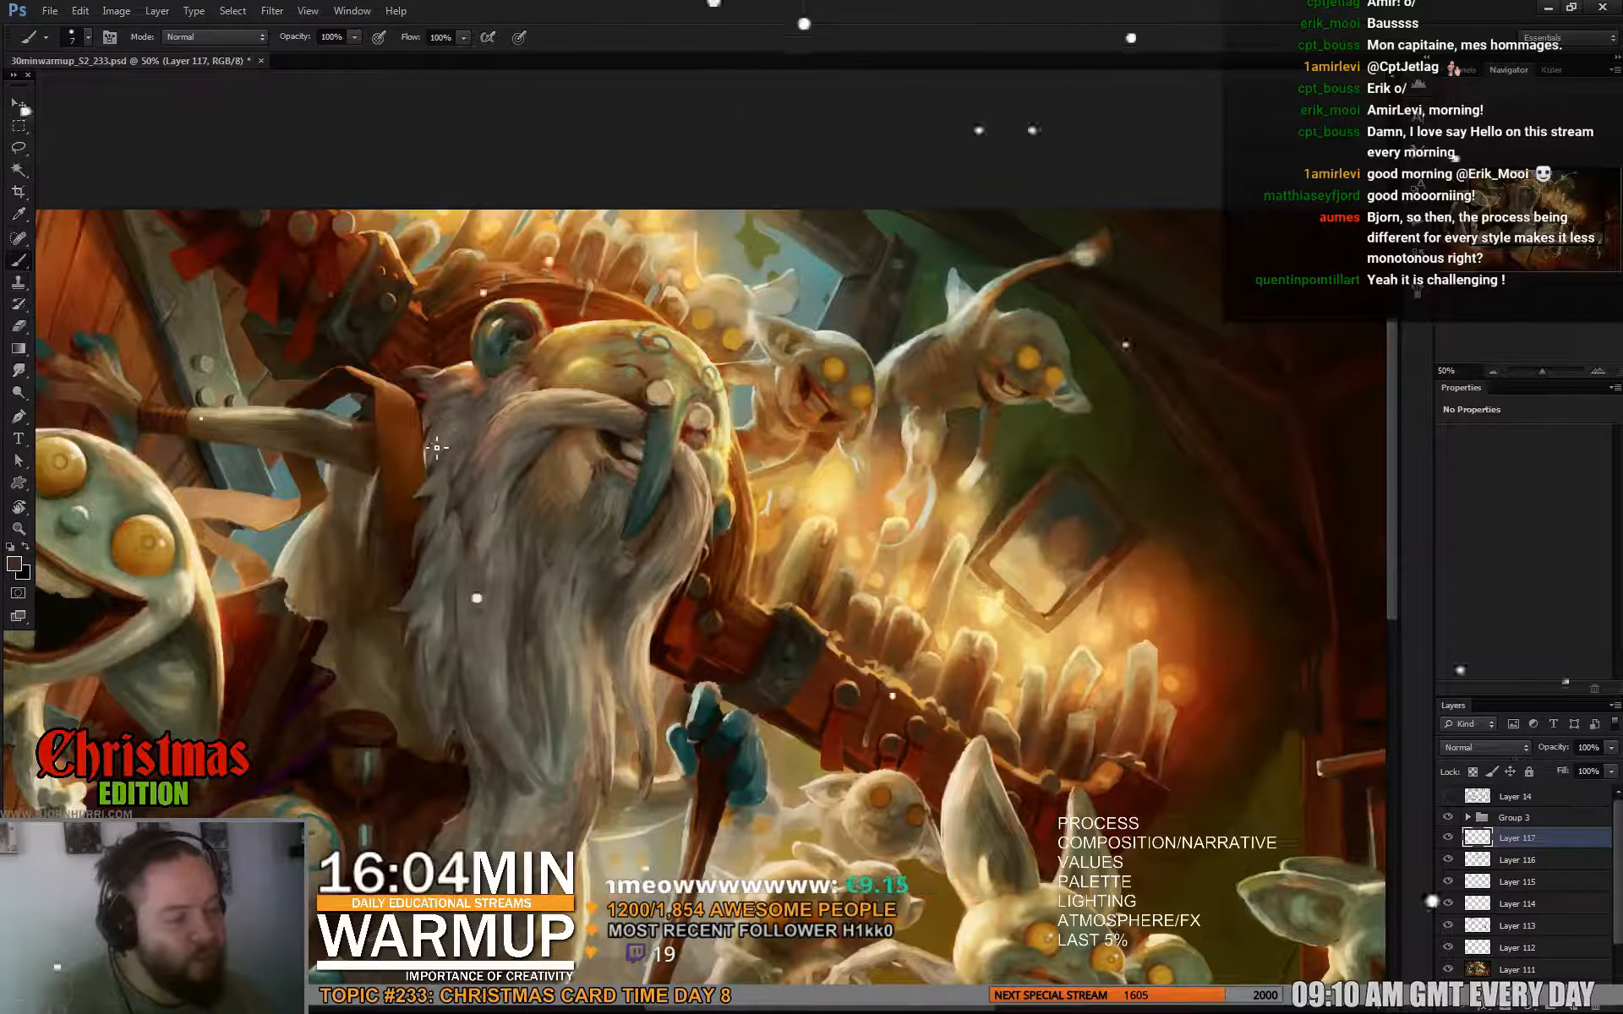
alt+click(429, 462)
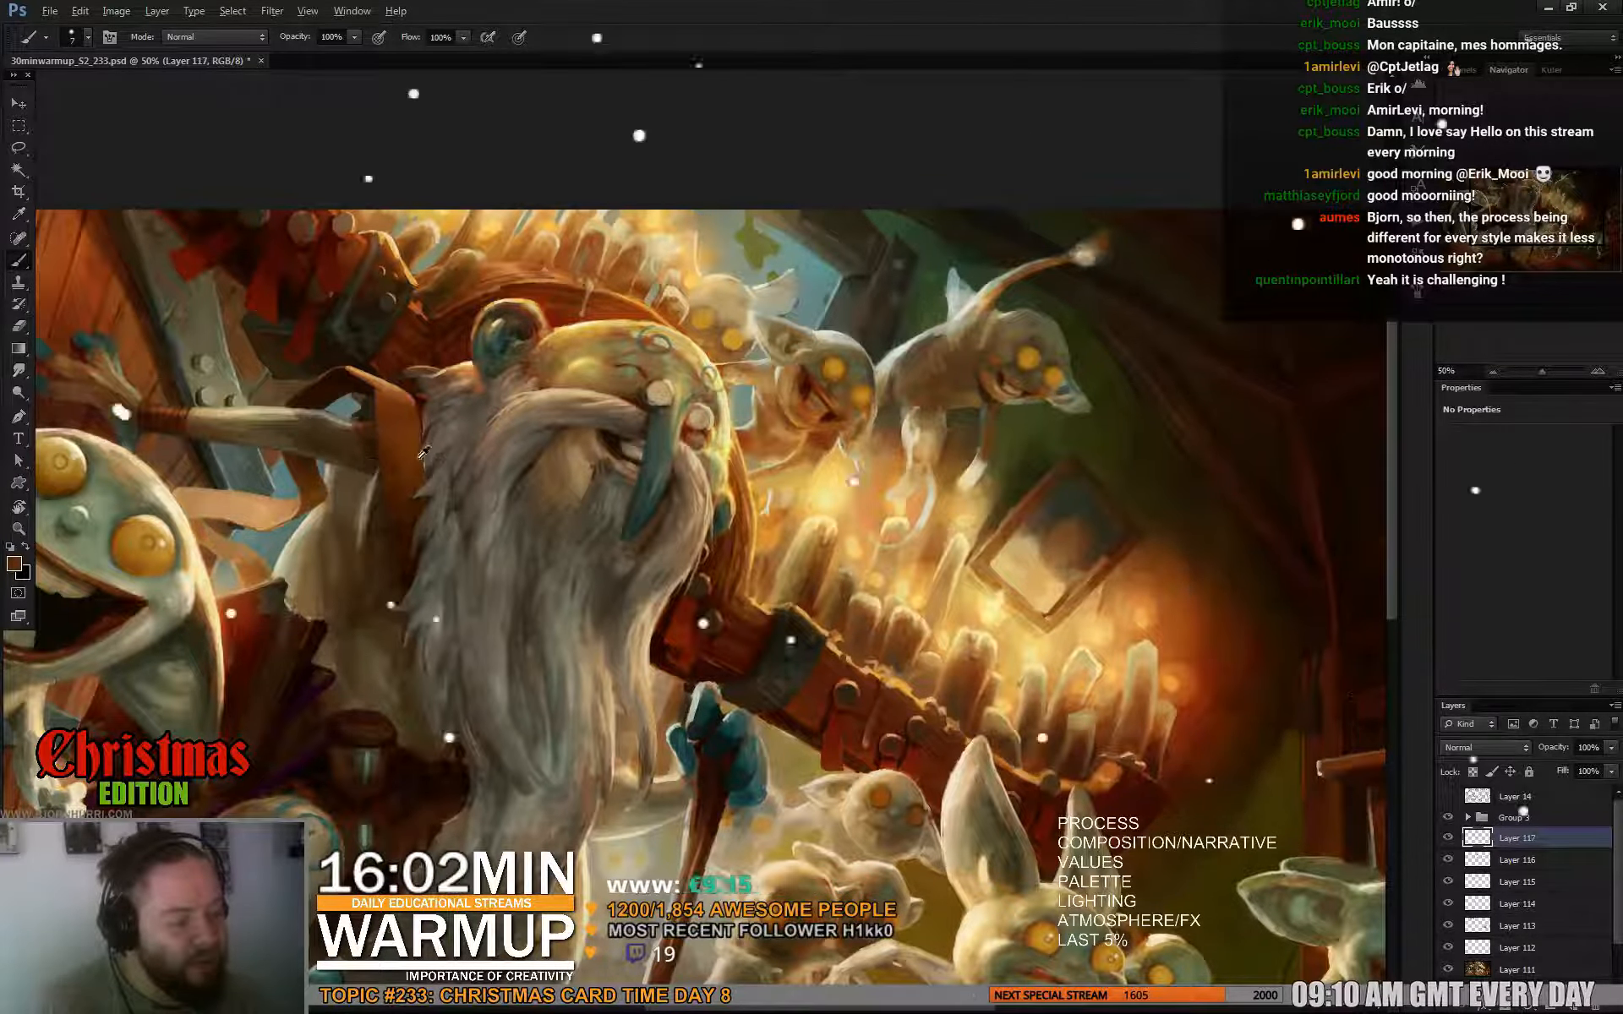
alt+click(427, 456)
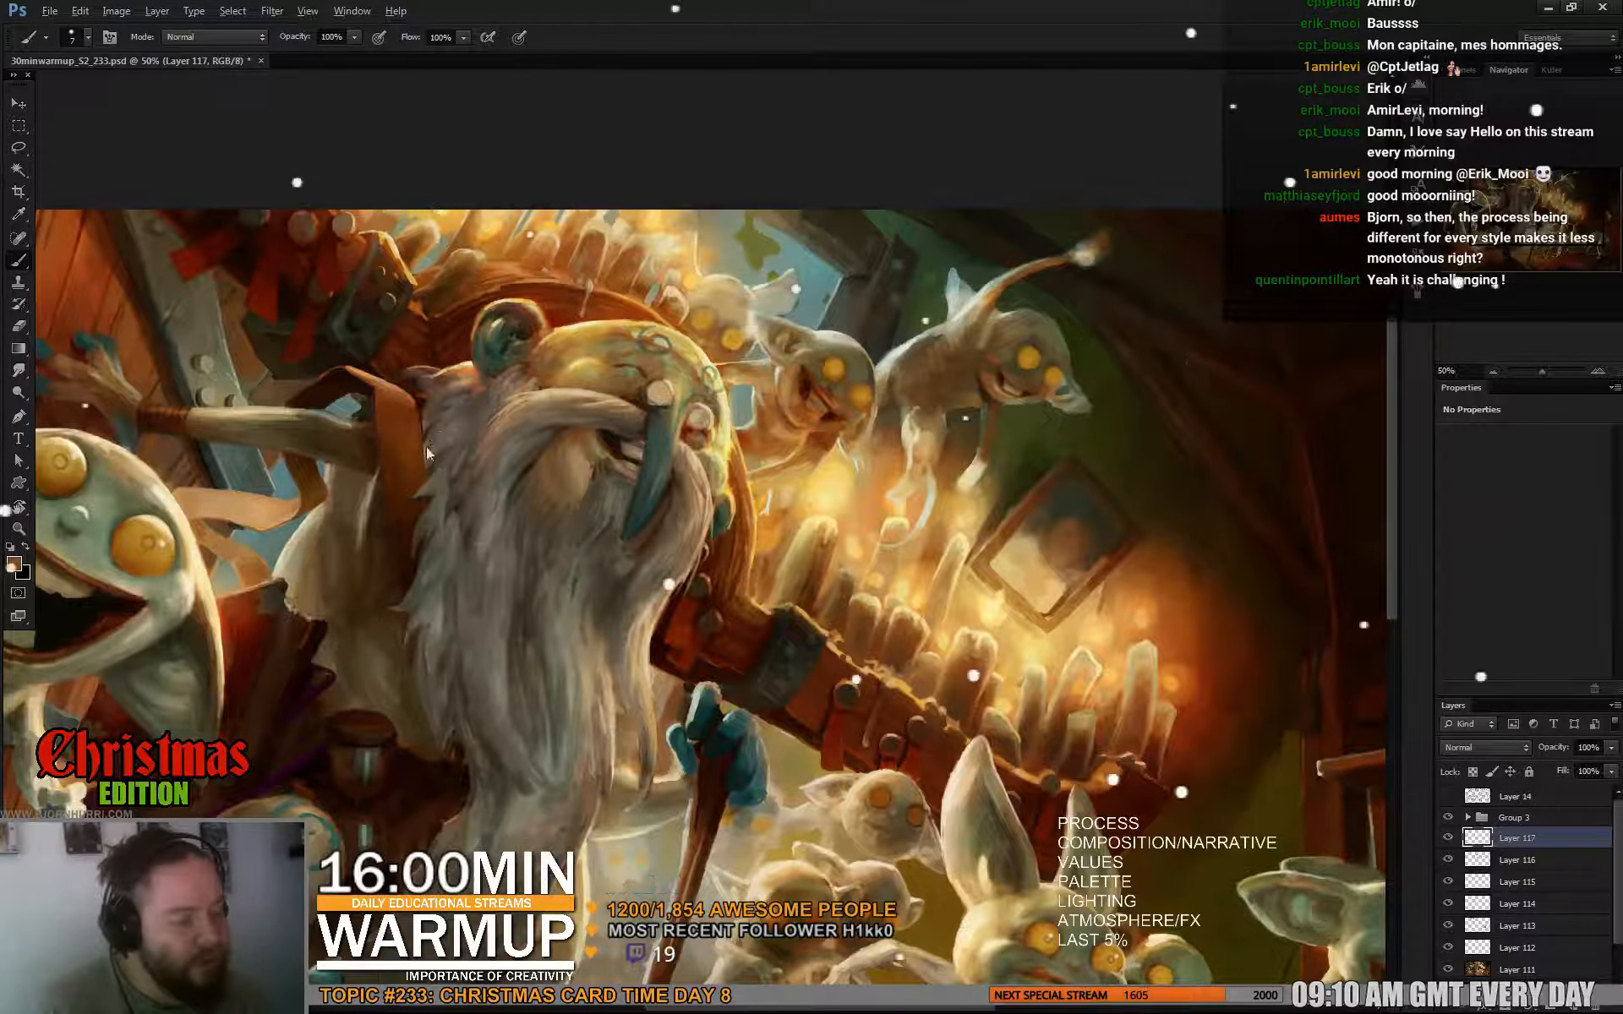
alt+click(447, 442)
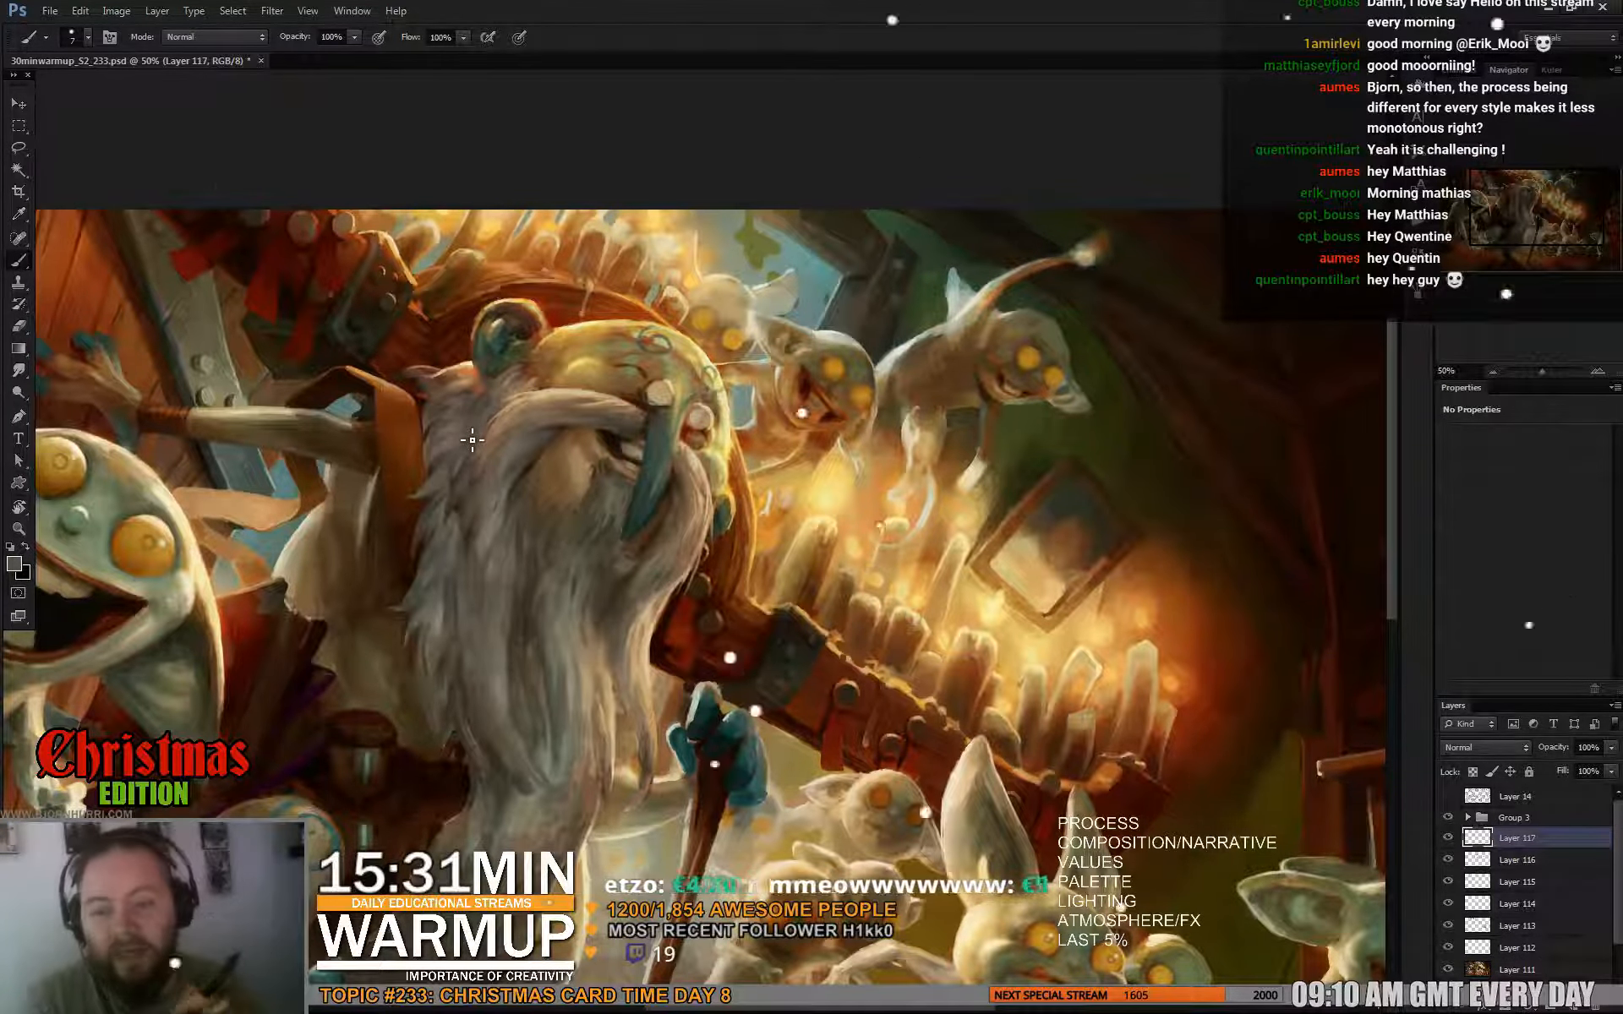
Paint hair strands down the strap side of the beard with sampled light and dark greys.
drag(634, 535, 656, 410)
alt+click(477, 336)
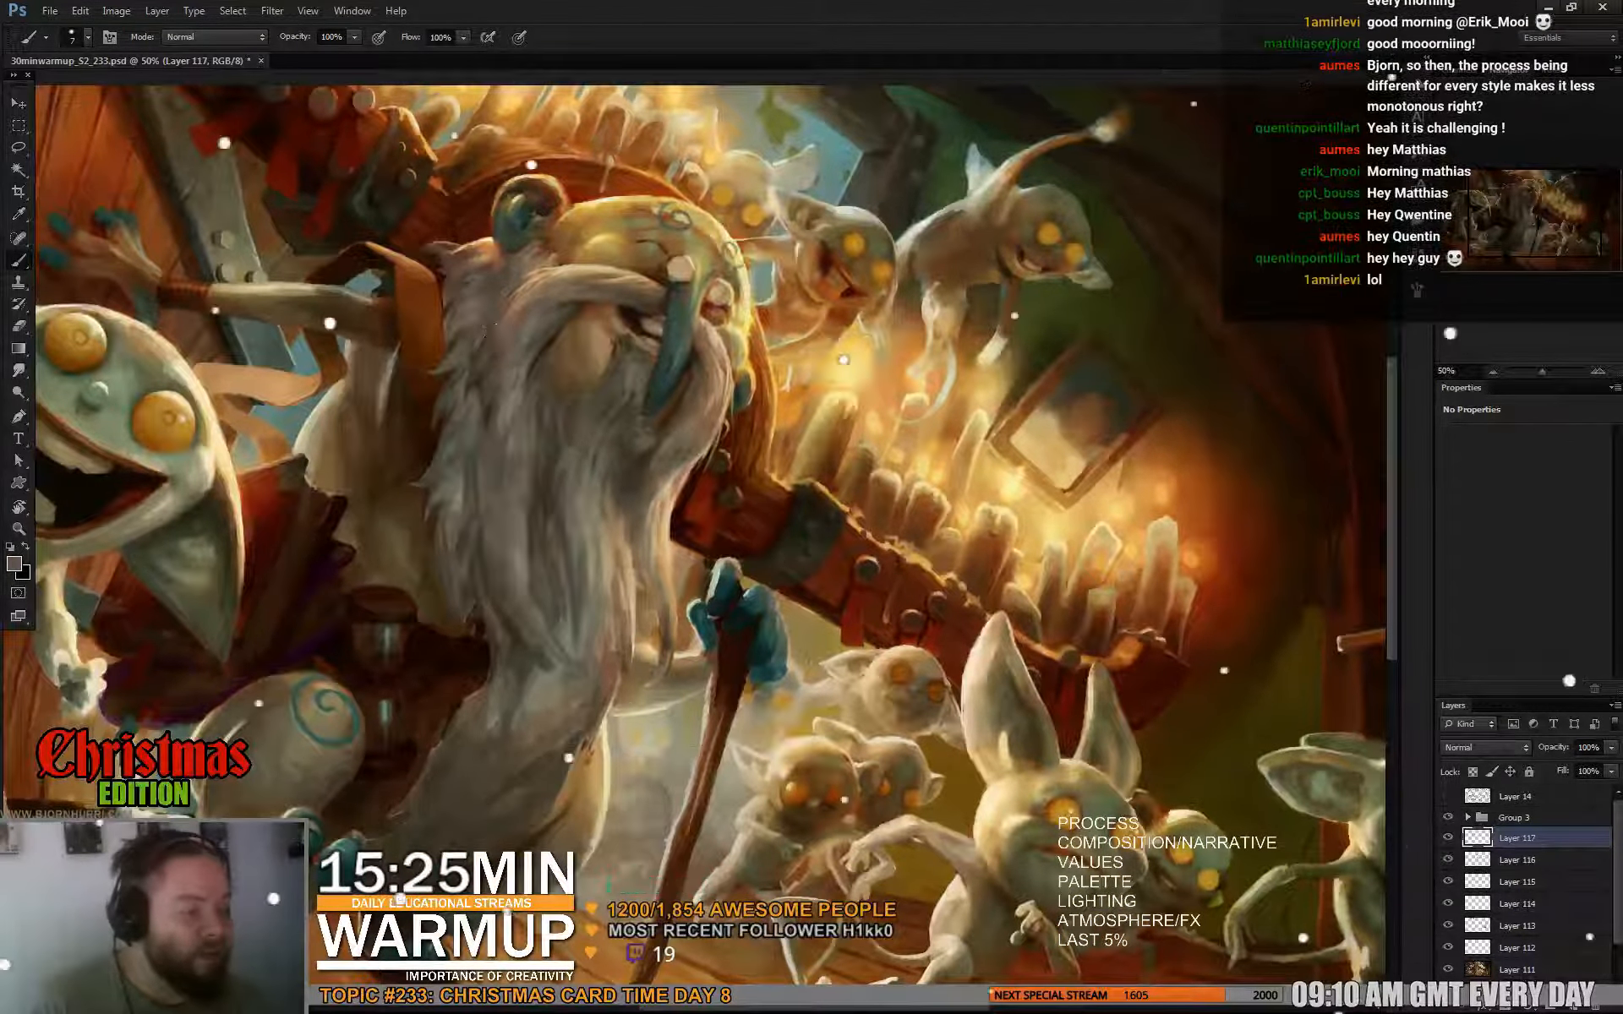
scroll(490, 381, down, 3)
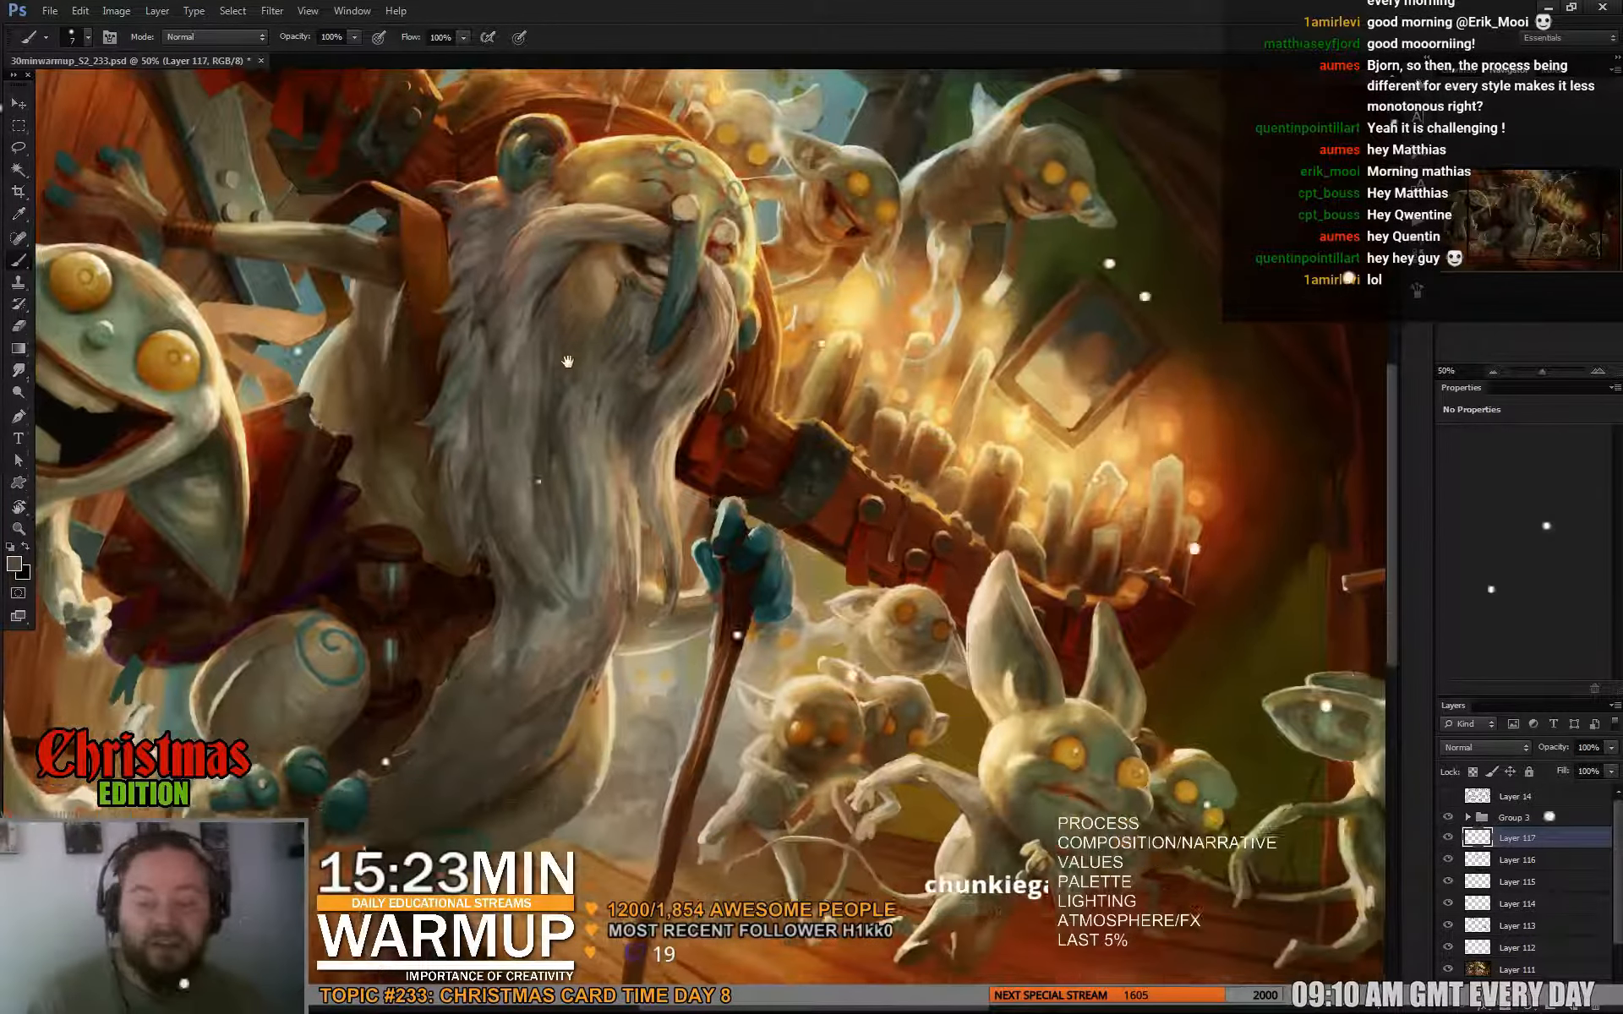
alt+click(490, 342)
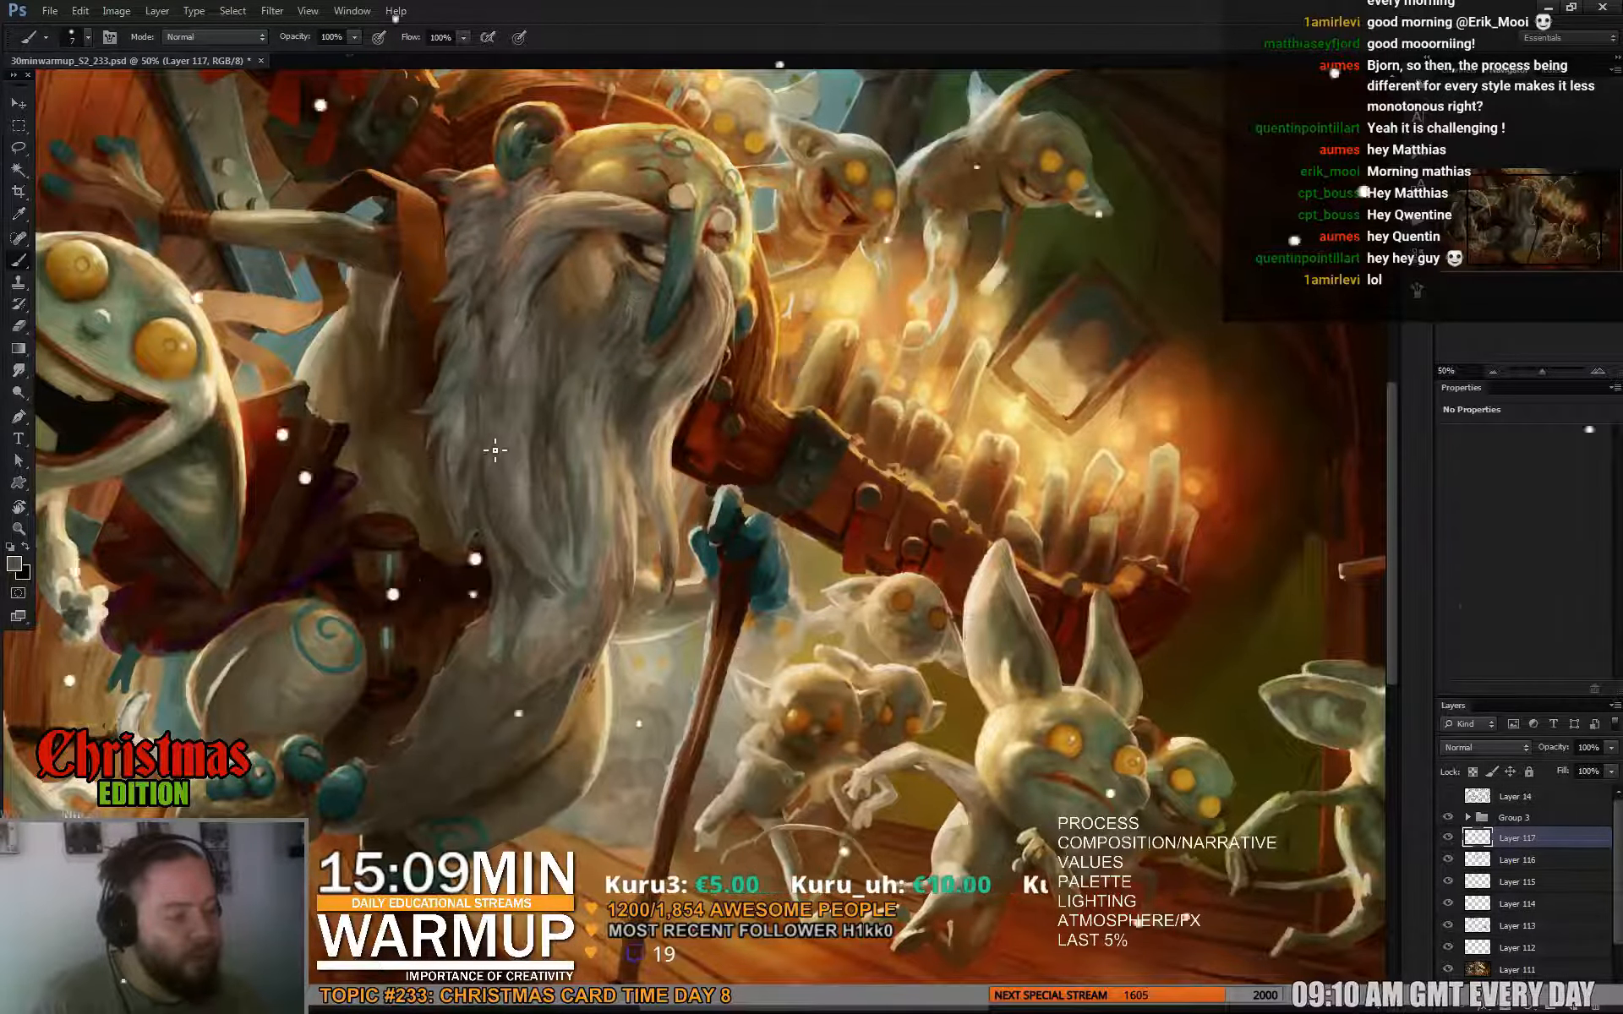
alt+click(473, 443)
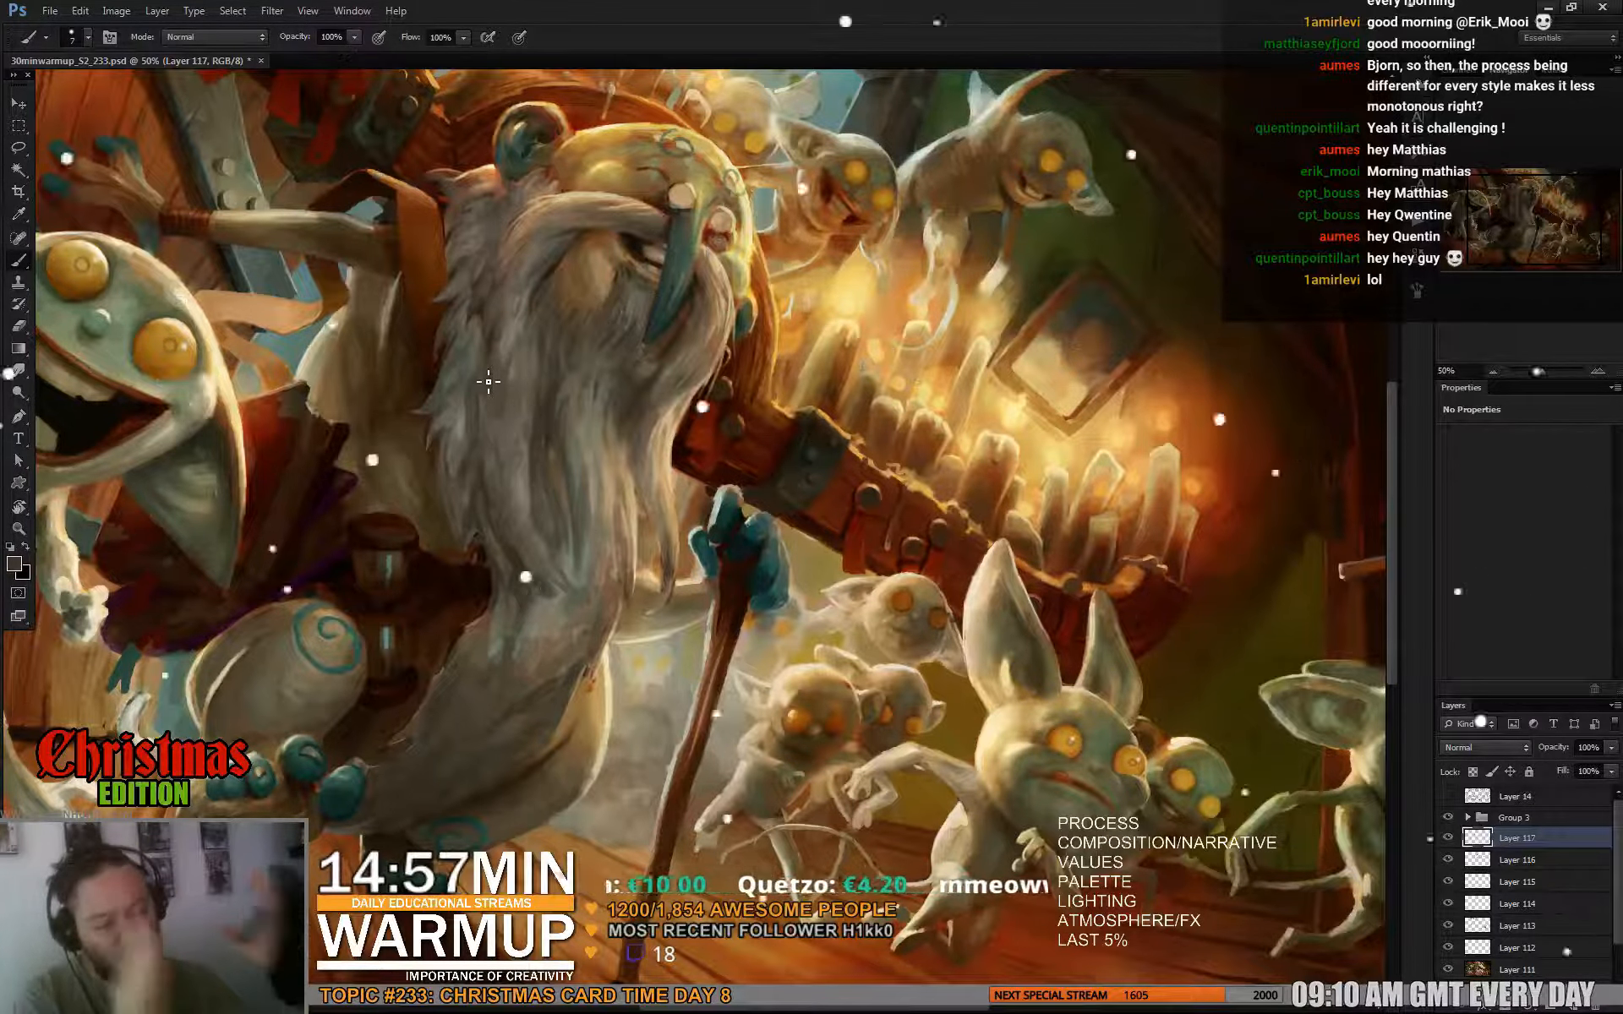
alt+click(492, 343)
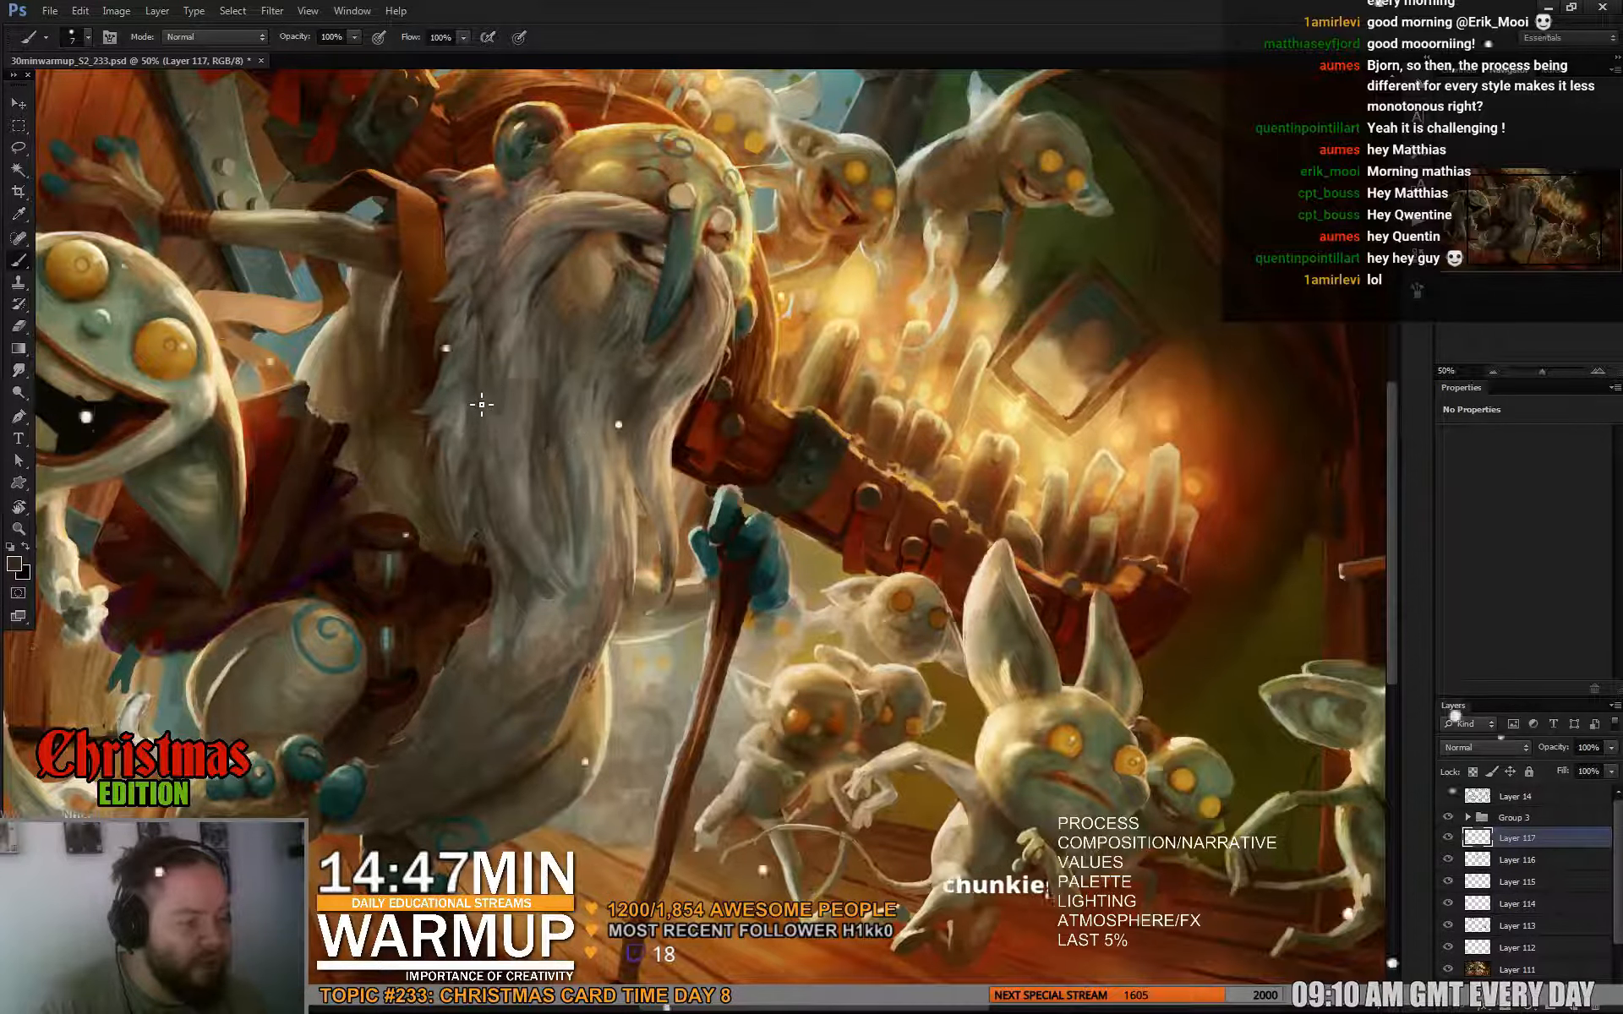
Set the brush size to 23 px and block sampled greys into the middle of the long beard.
drag(691, 255, 686, 233)
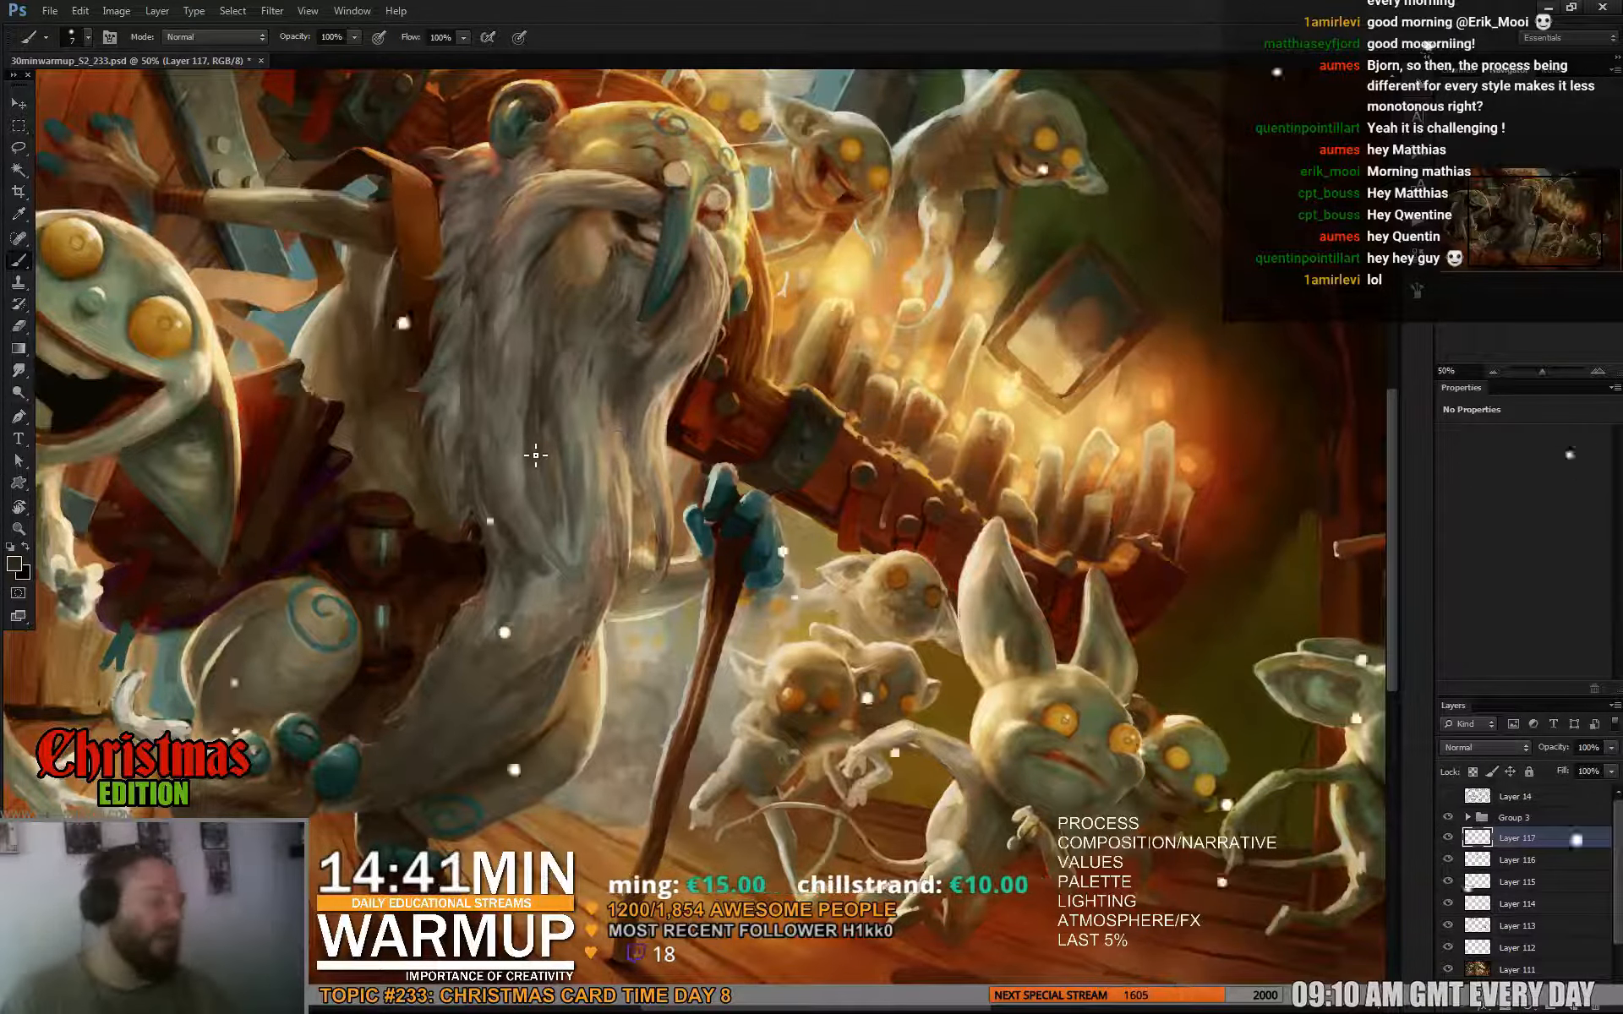
right_click(589, 428)
click(621, 467)
key(Return)
alt+click(564, 448)
alt+click(562, 535)
drag(562, 471, 548, 424)
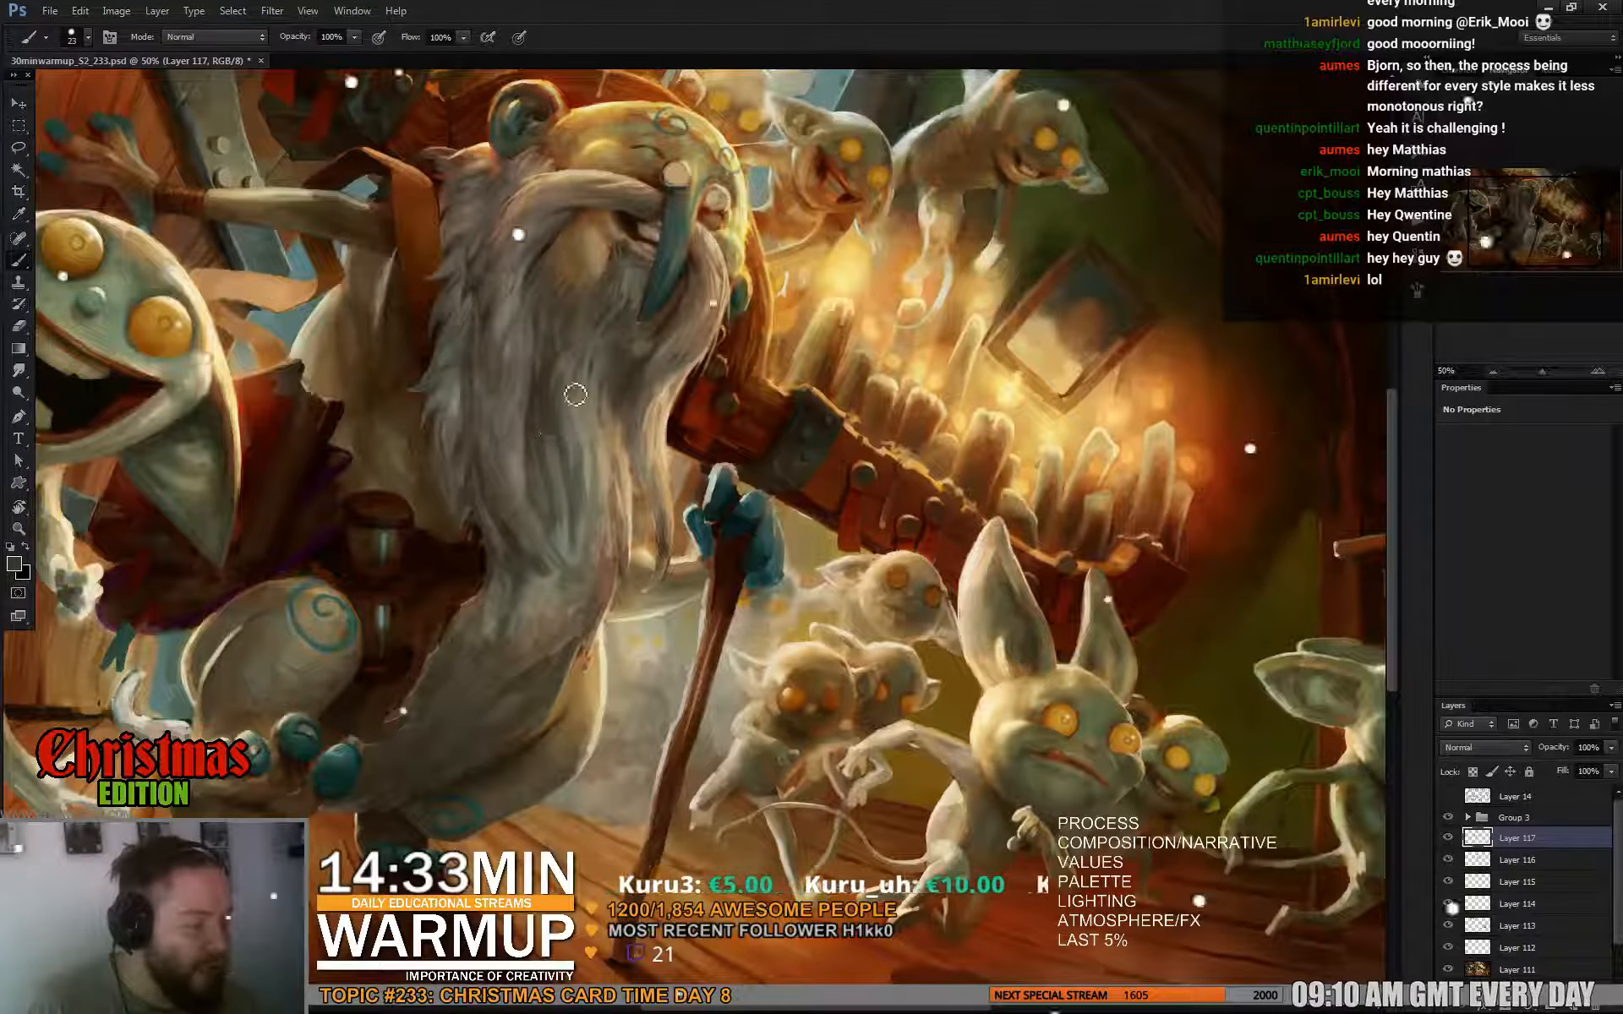
Set the brush size to 10 px and paint individual strands through the middle of the beard with repeatedly sampled greys.
right_click(582, 409)
text(10)
key(Return)
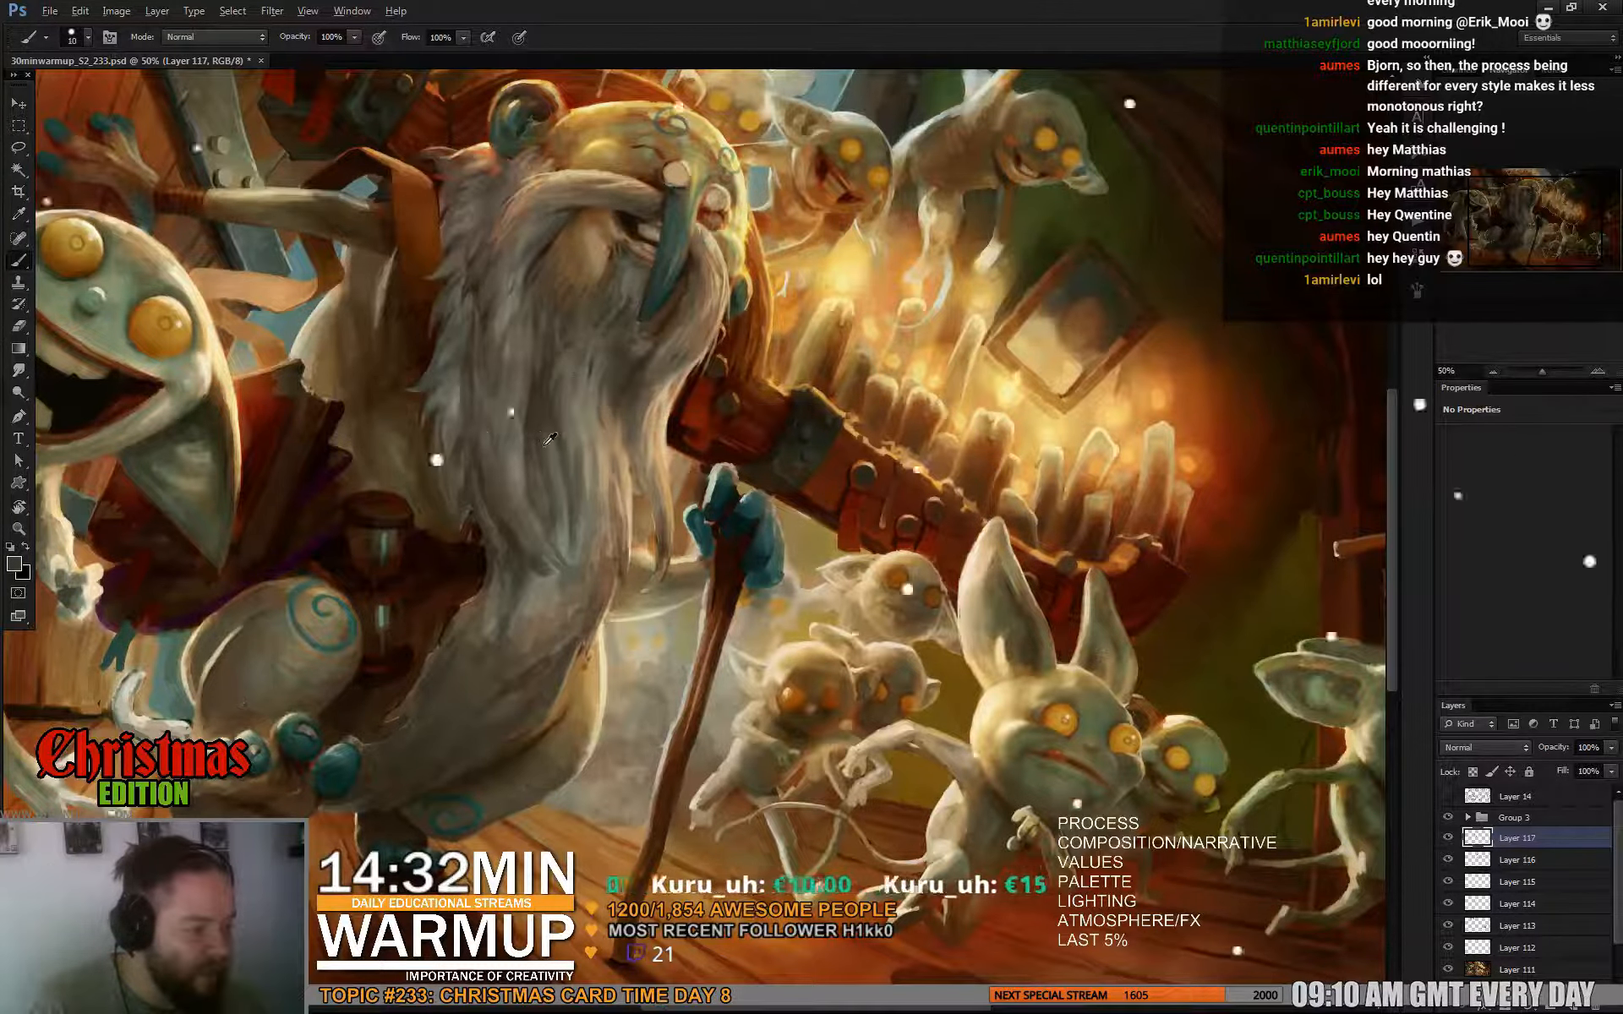
alt+click(551, 429)
drag(551, 432, 572, 480)
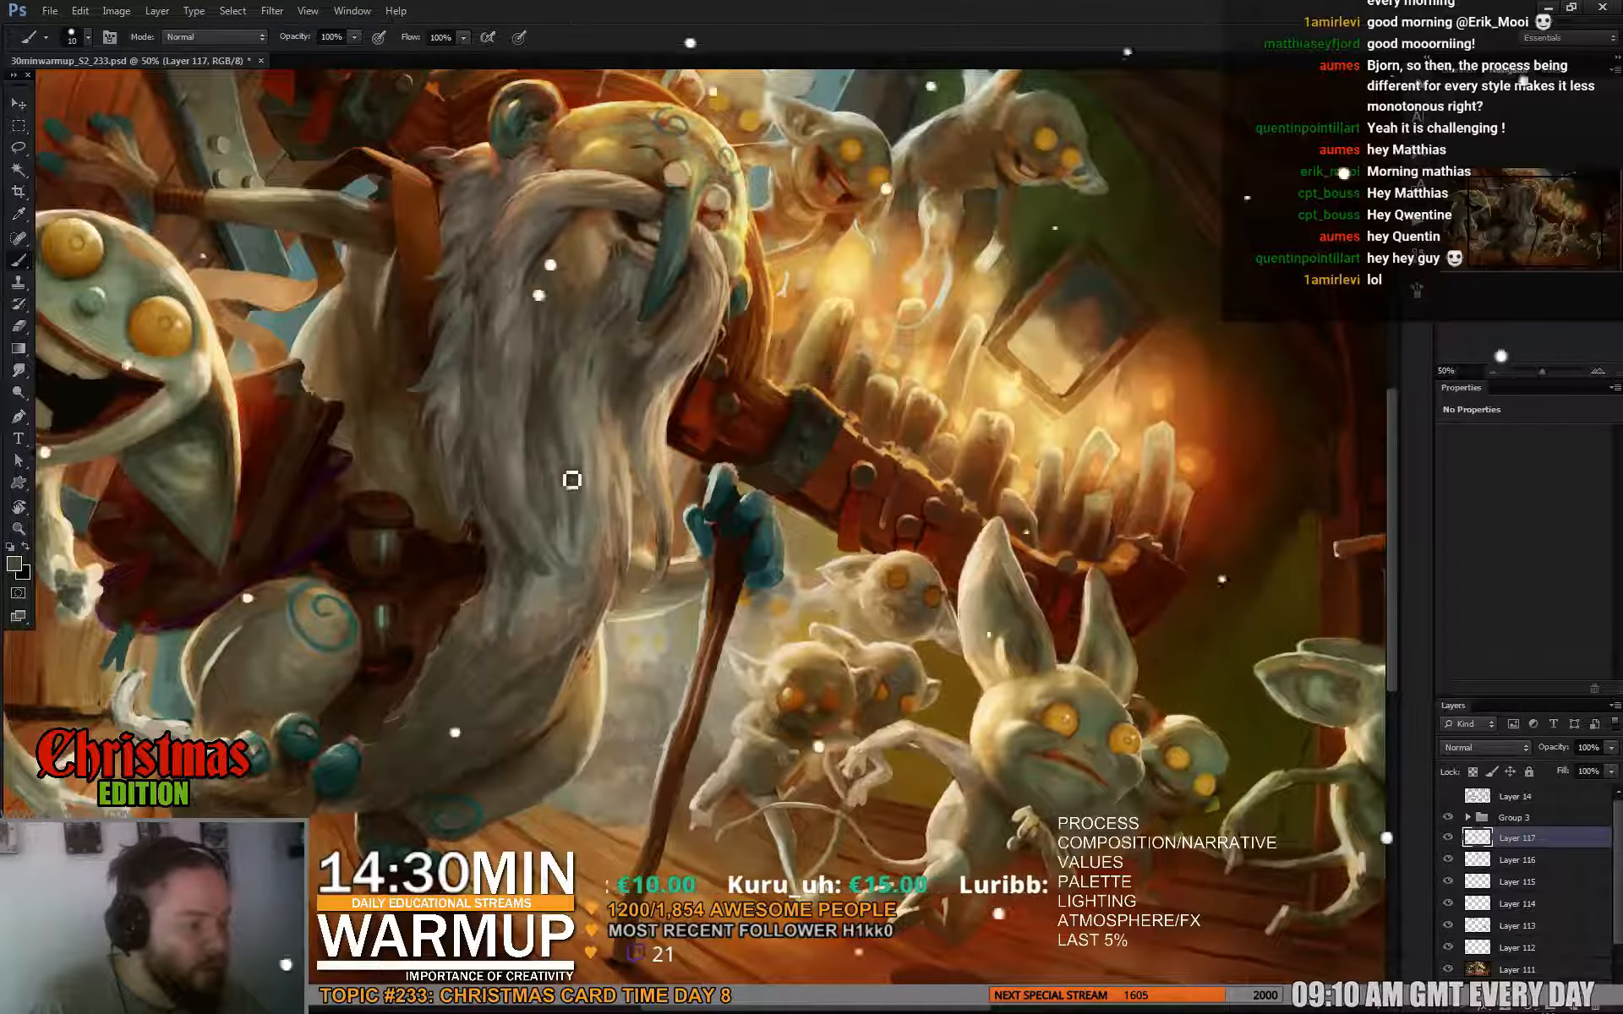
alt+click(571, 450)
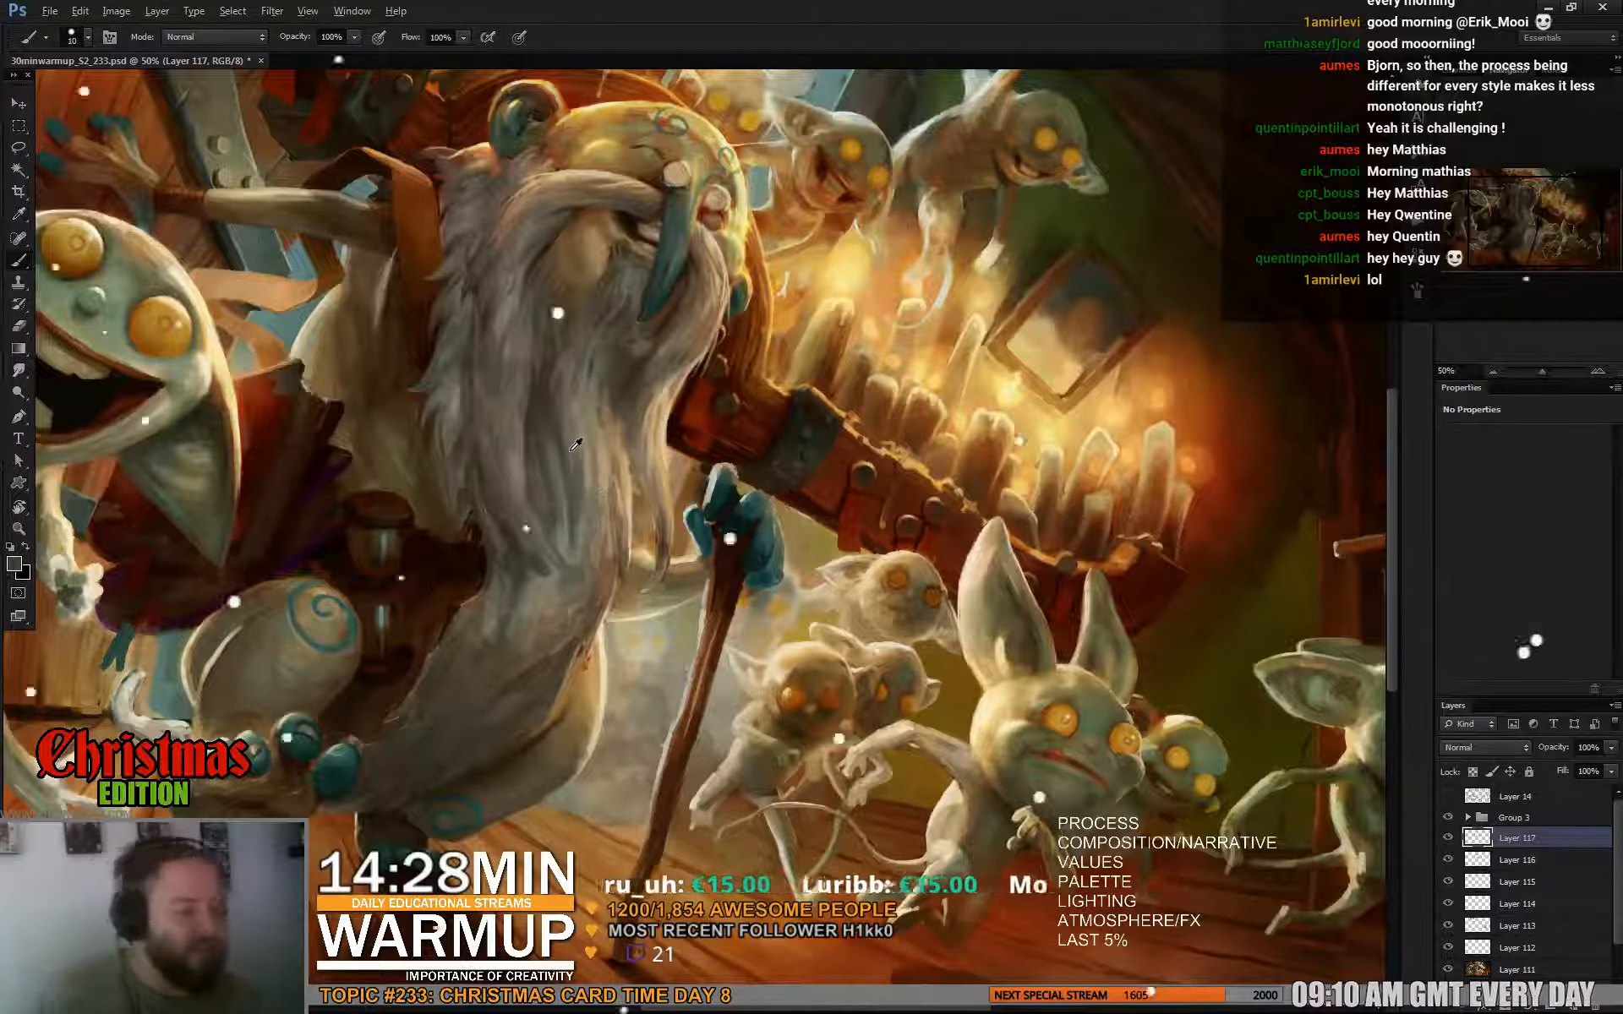
alt+click(571, 450)
drag(576, 446, 581, 480)
alt+click(559, 413)
drag(562, 395, 584, 431)
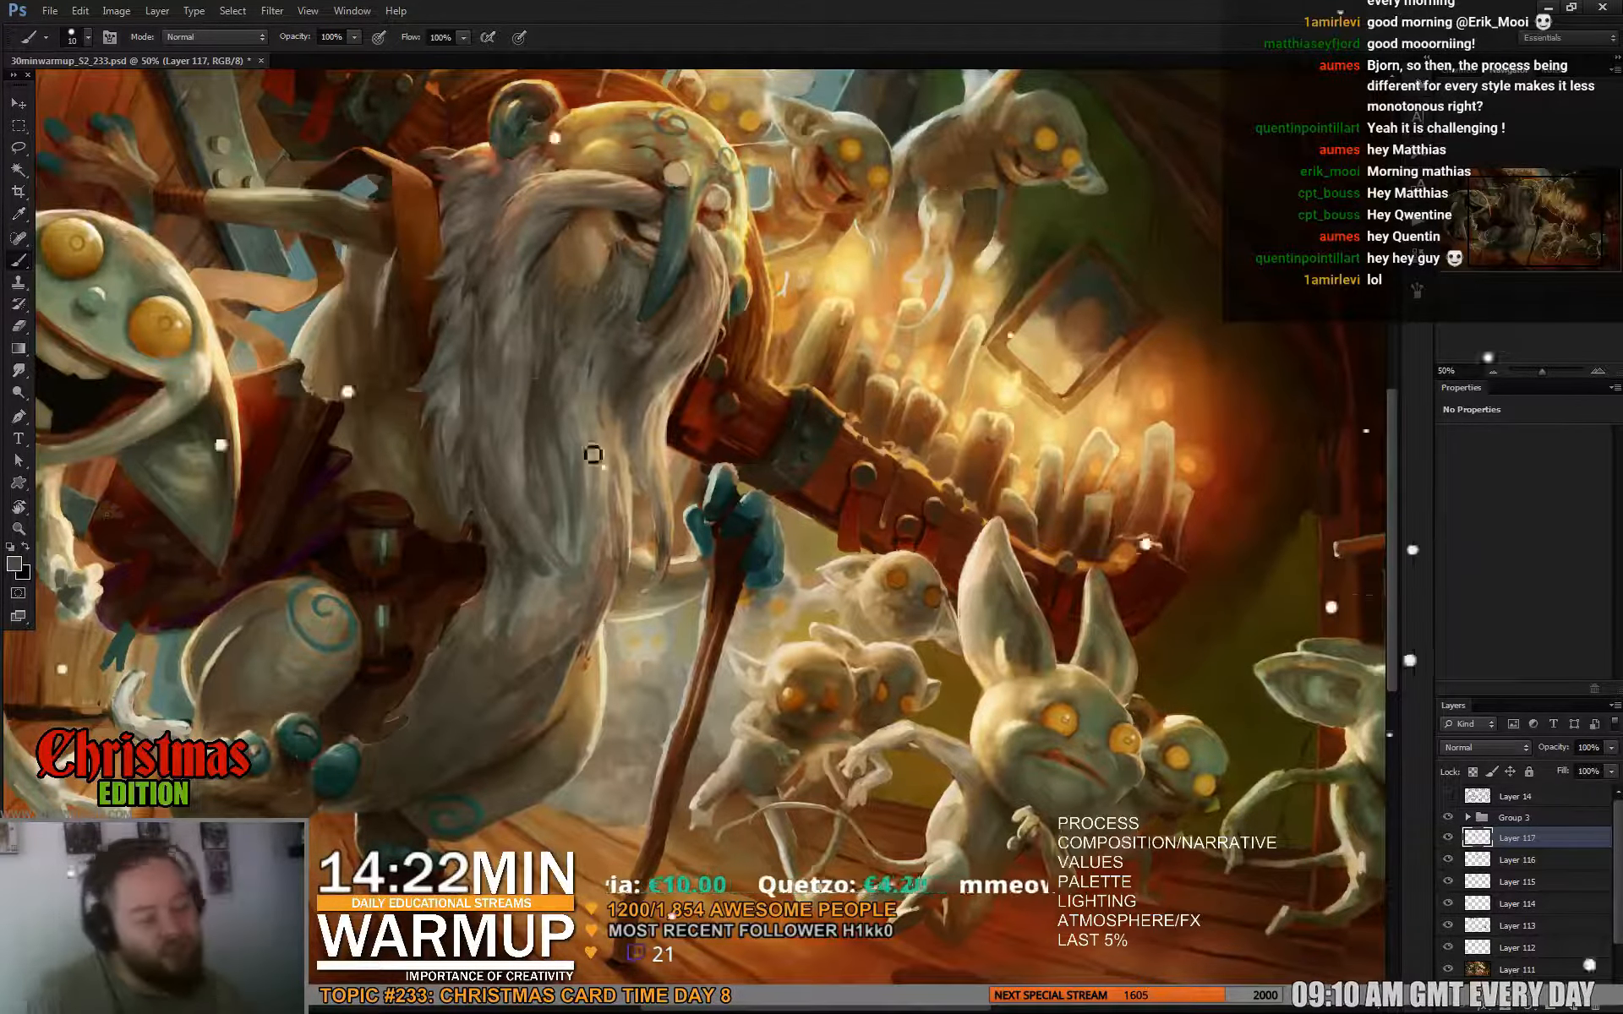
alt+click(567, 448)
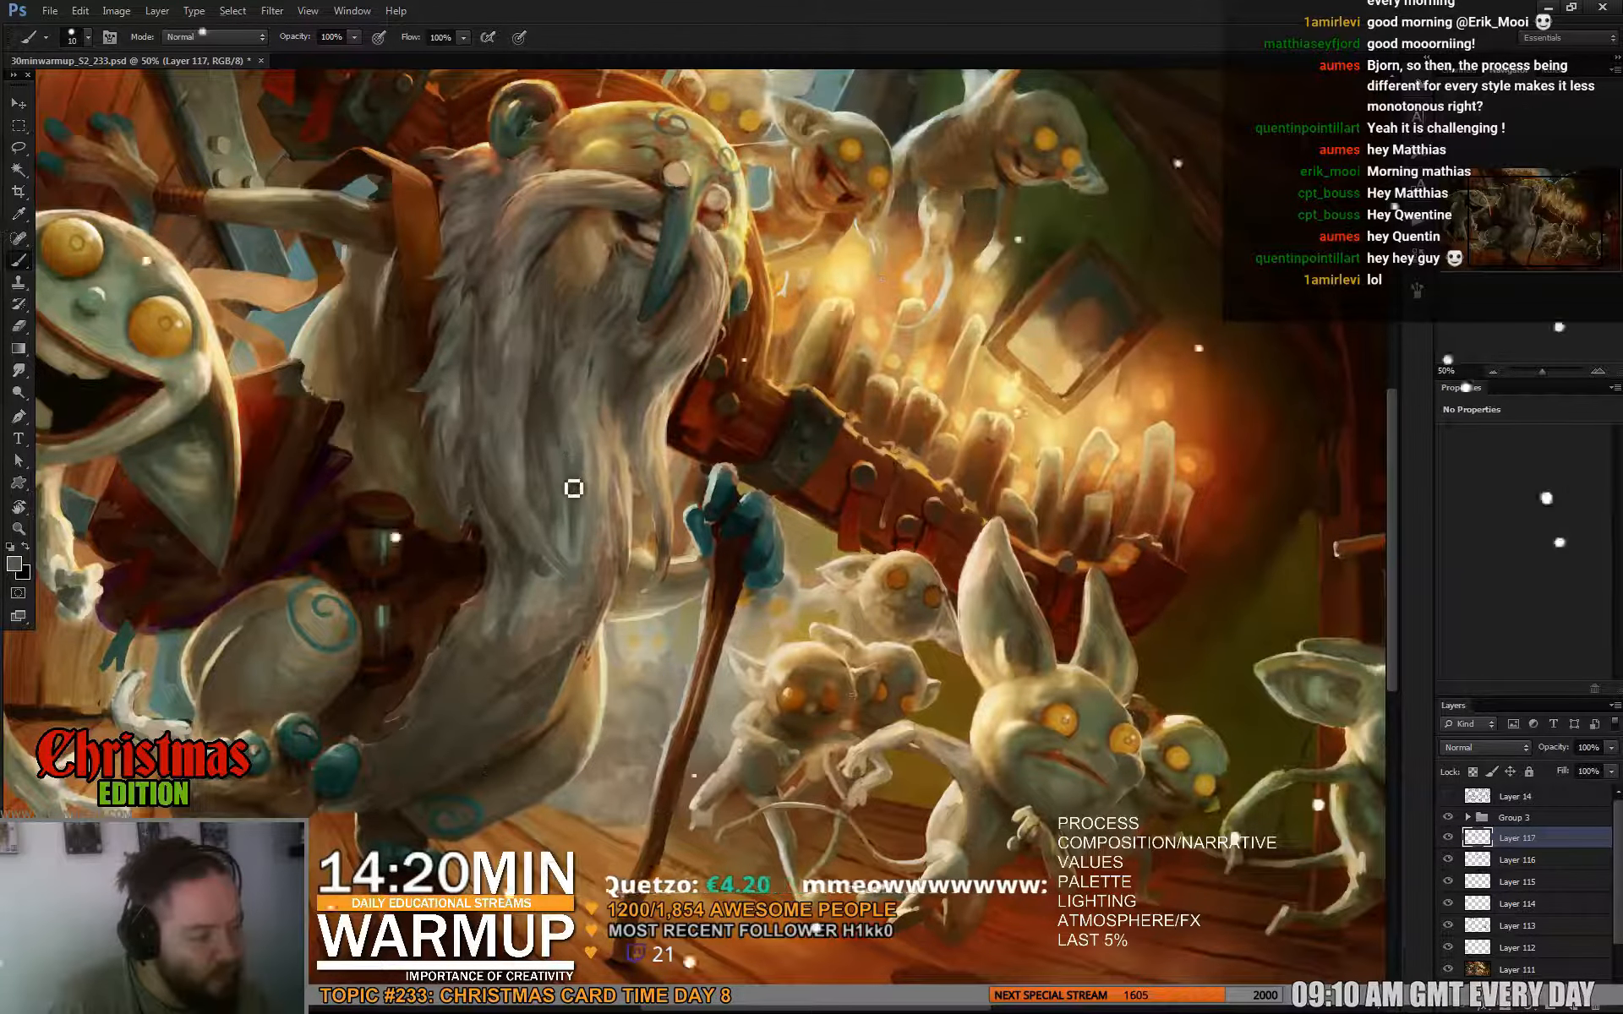
alt+click(572, 539)
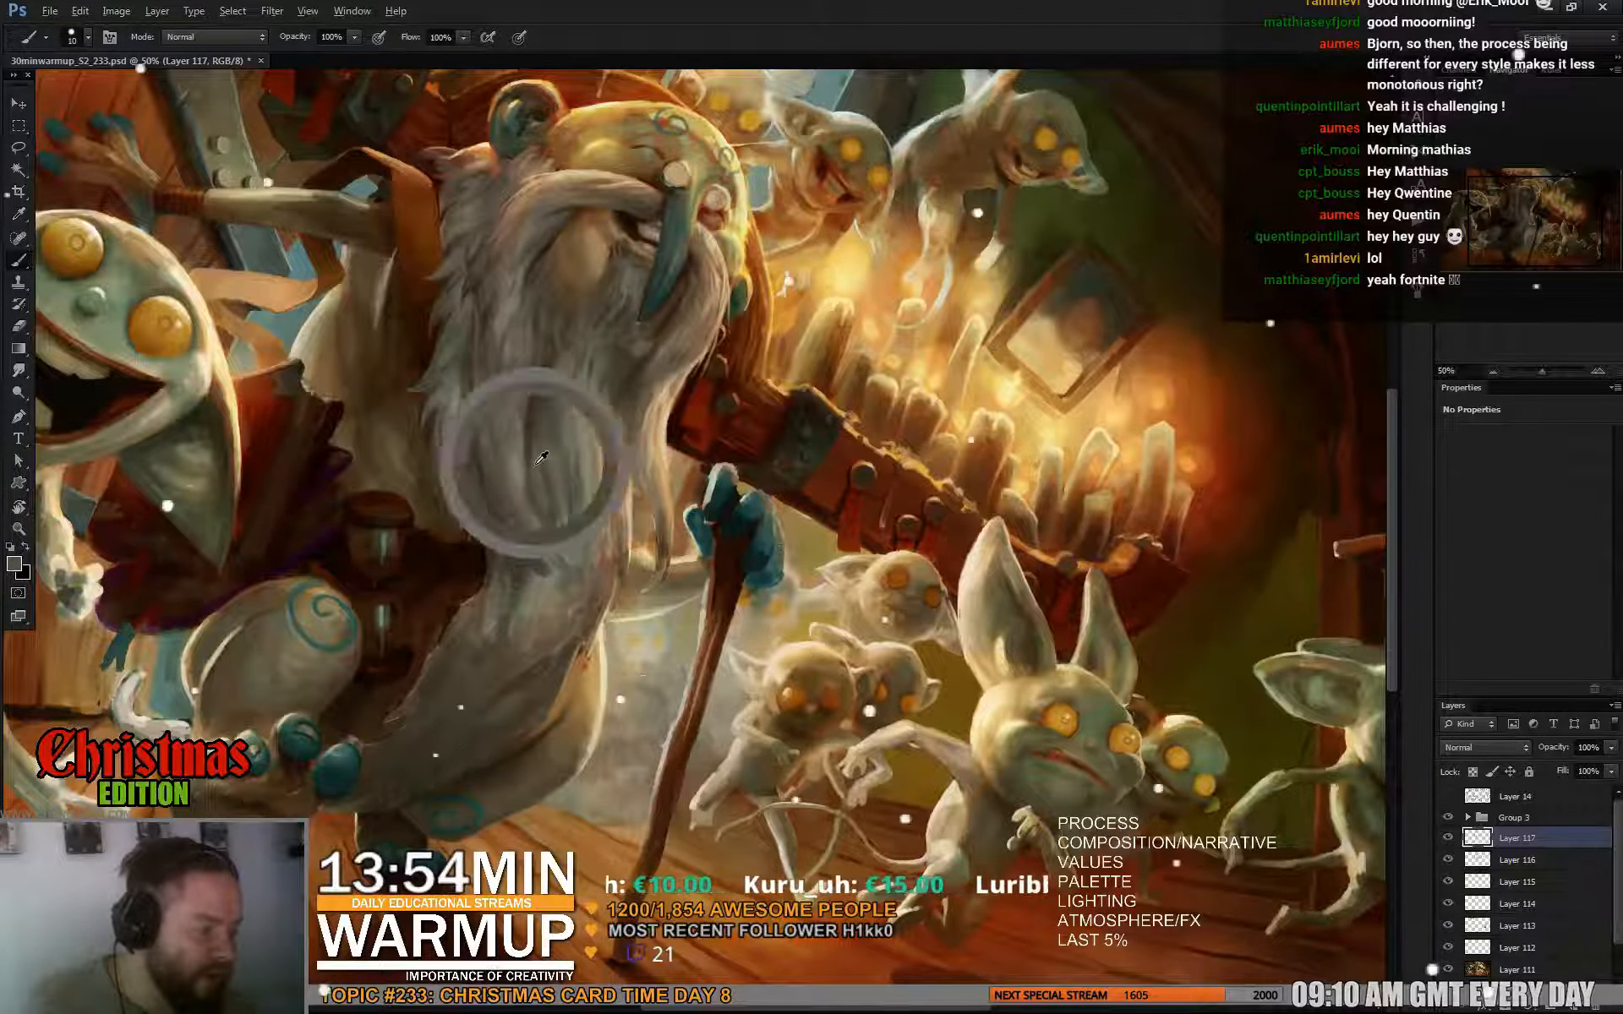
Set the brush size to 27 px and blend the centre of the beard with a sampled light grey.
right_click(593, 454)
drag(613, 489, 621, 489)
alt+click(586, 454)
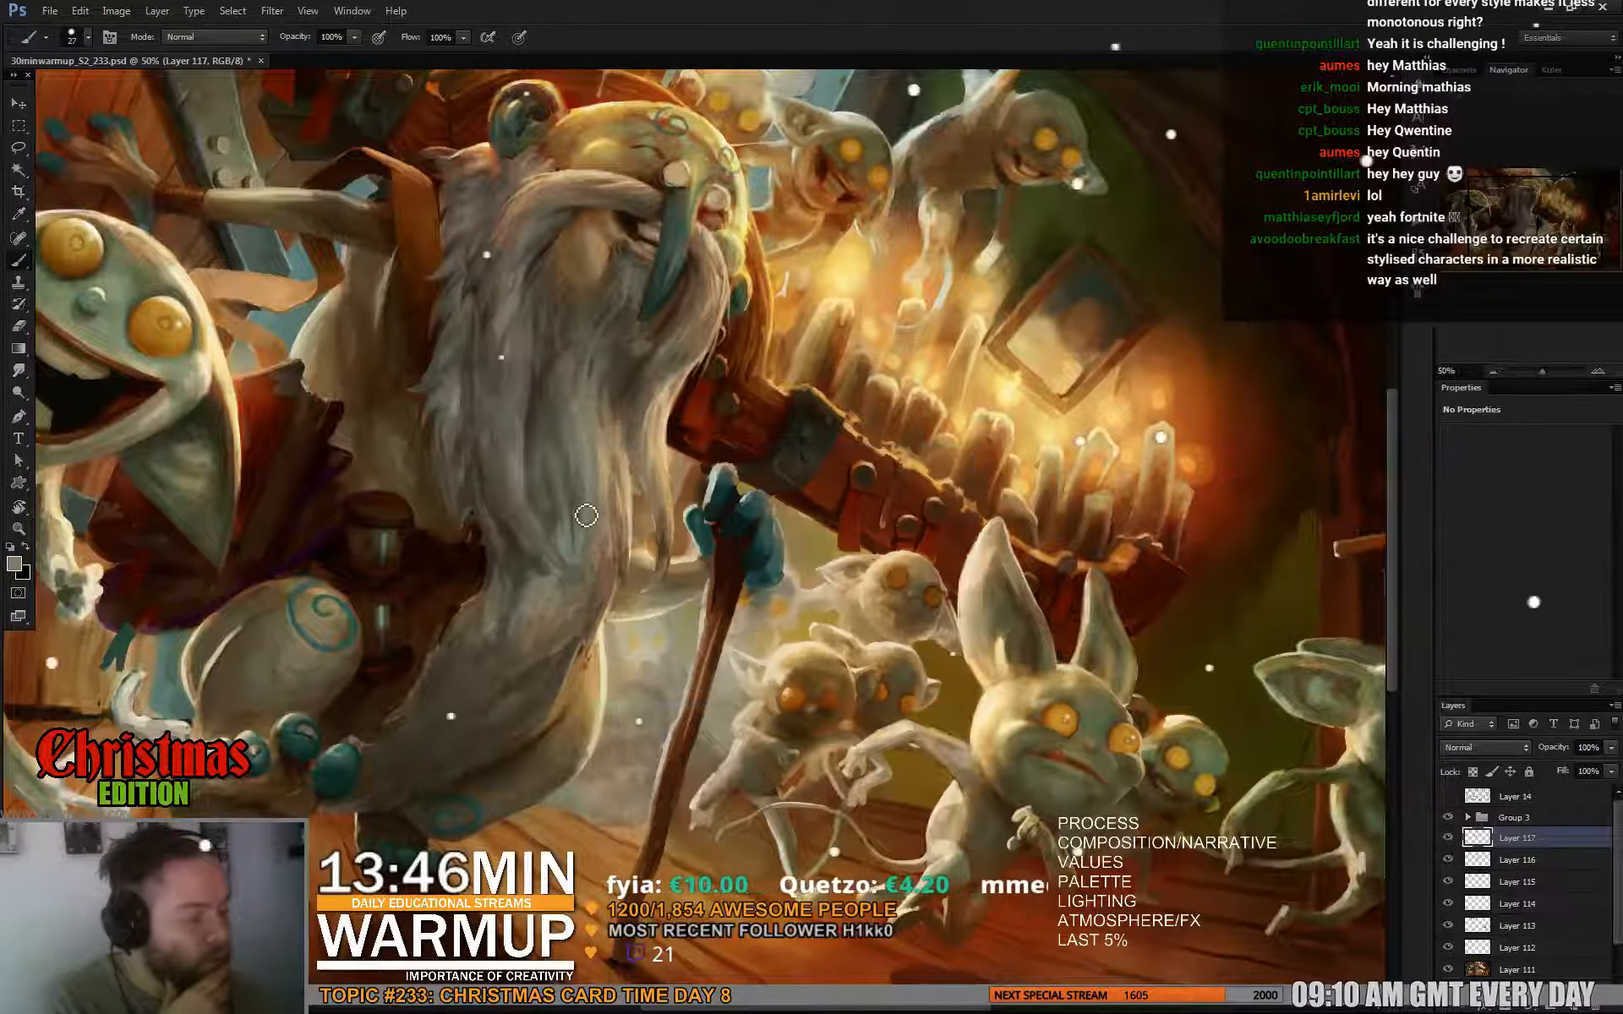
Set the brush size to 17 px and shade the lower beard beside the hourglass with sampled grey-brown tones.
right_click(585, 465)
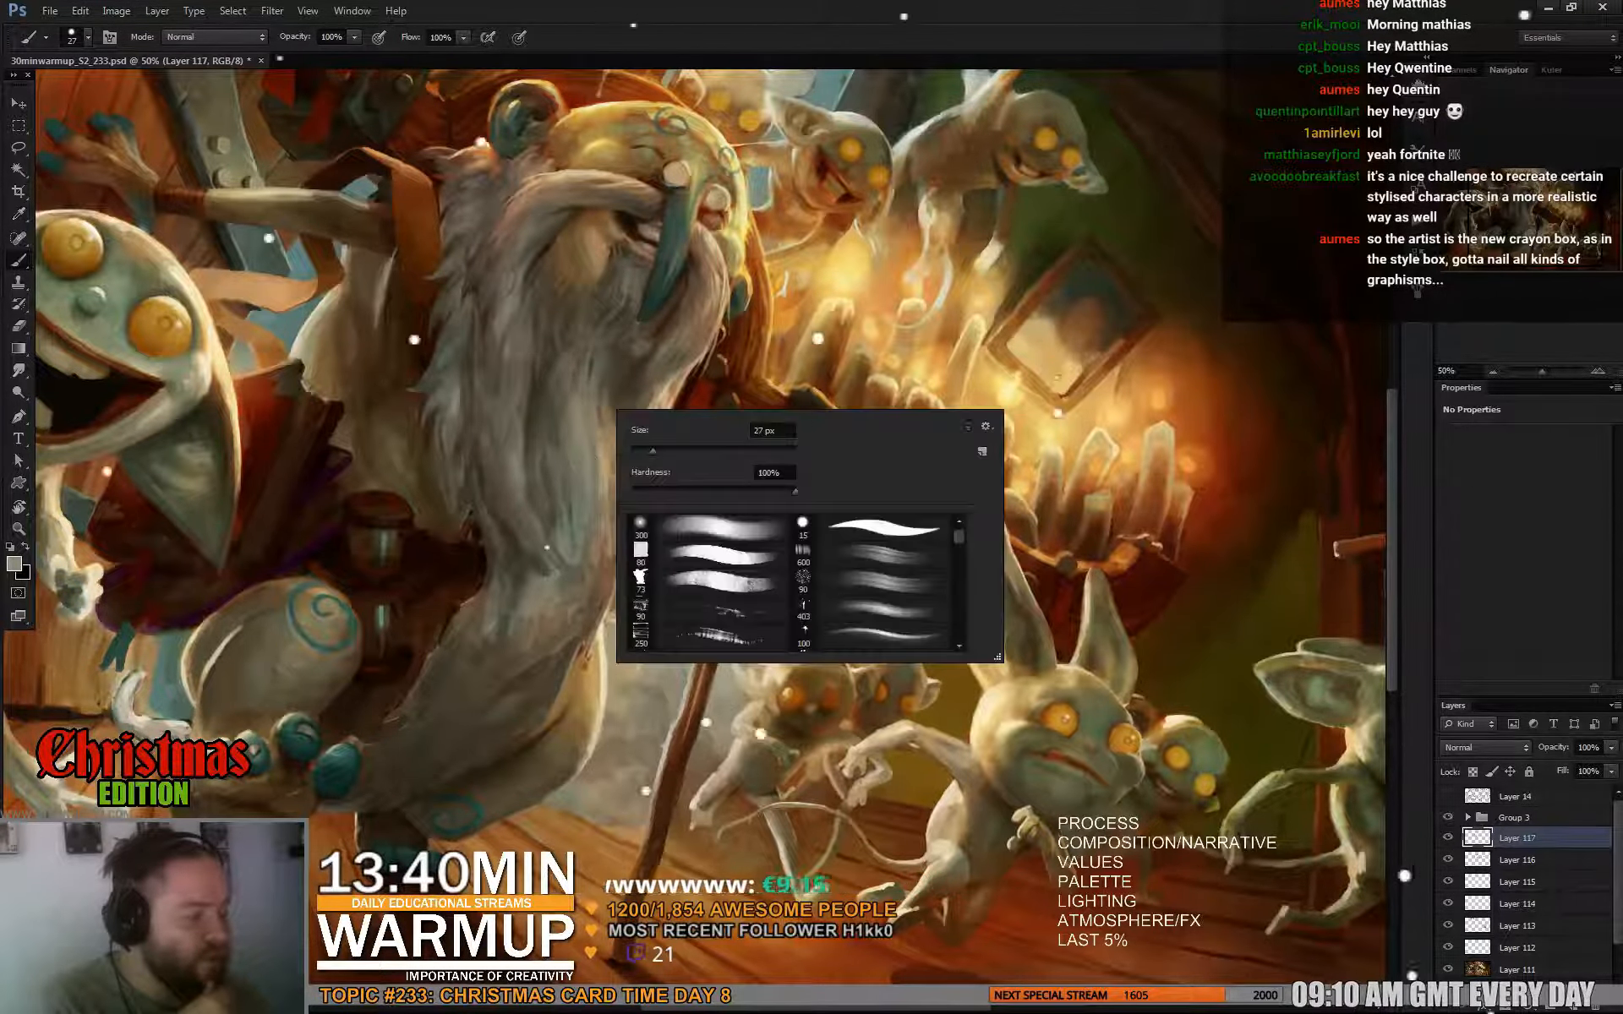
drag(650, 442, 646, 442)
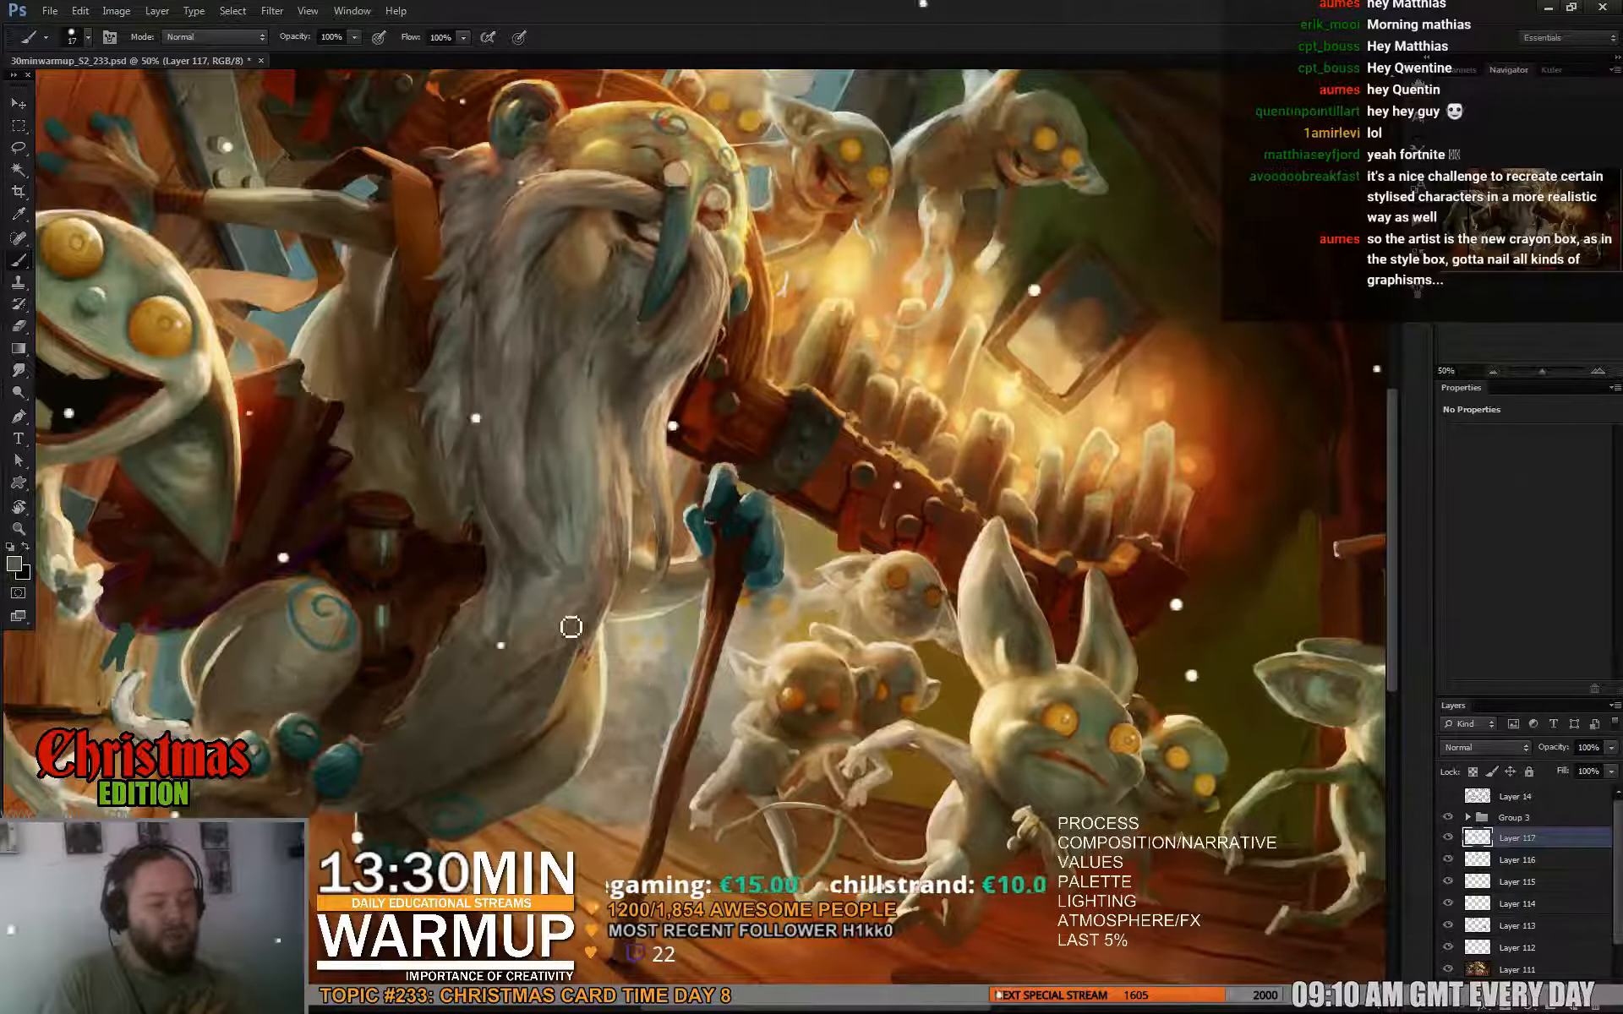
alt+click(558, 609)
drag(565, 640, 546, 631)
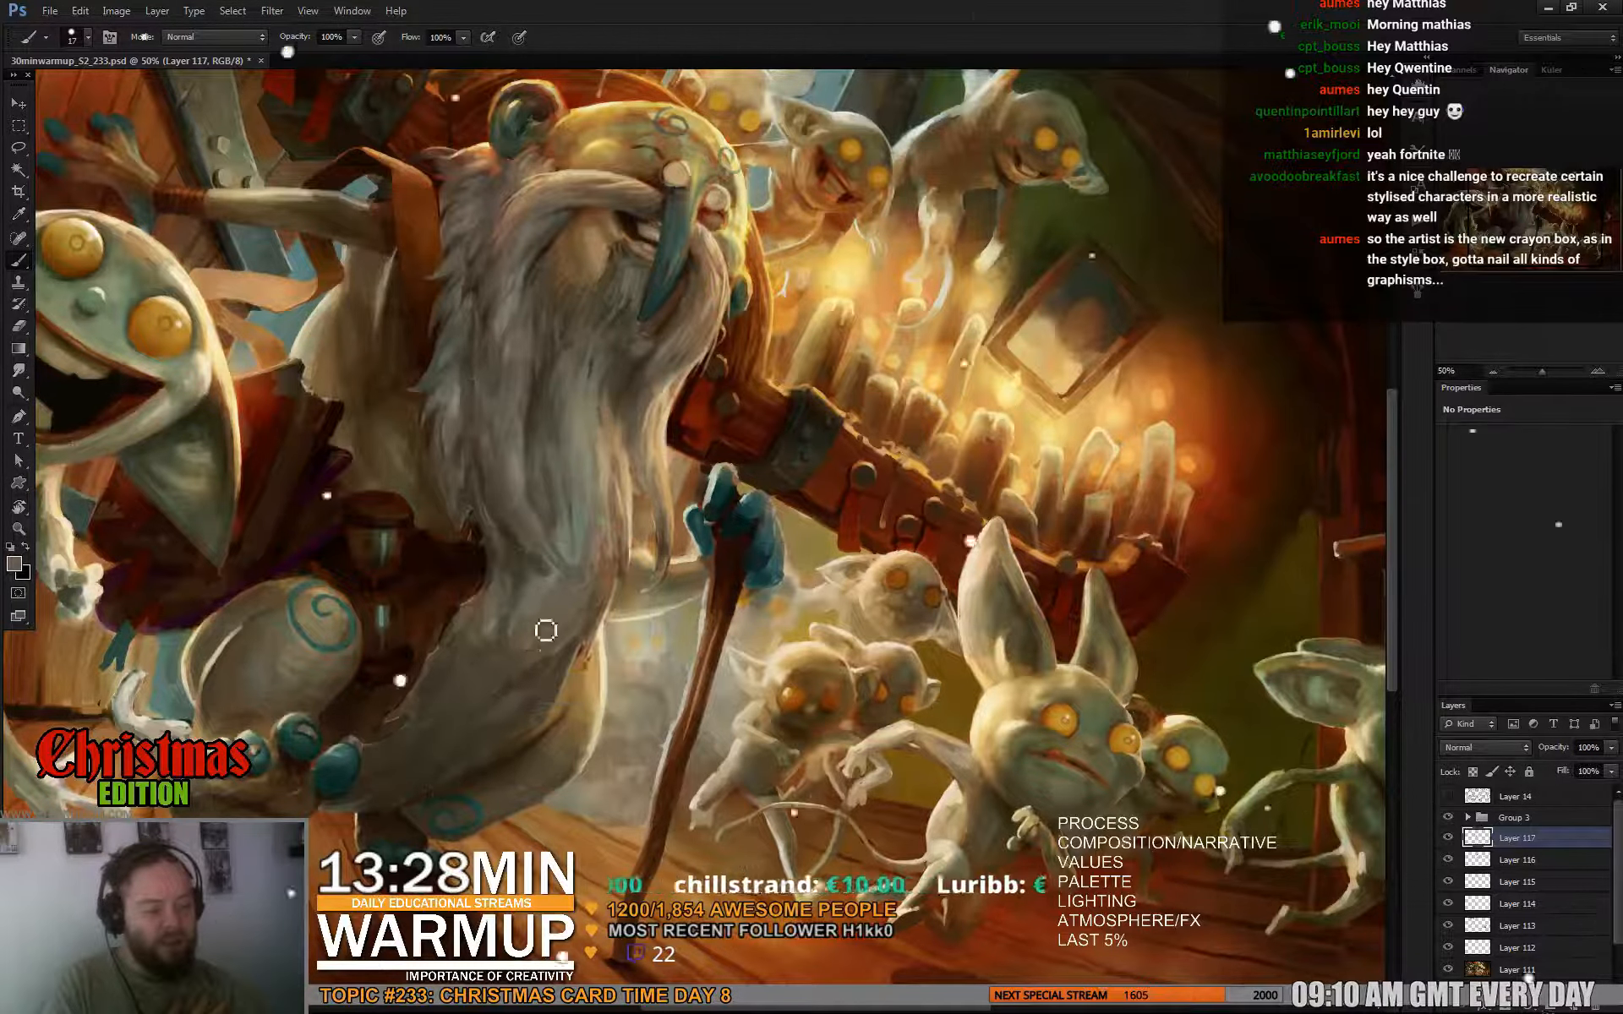
alt+click(486, 640)
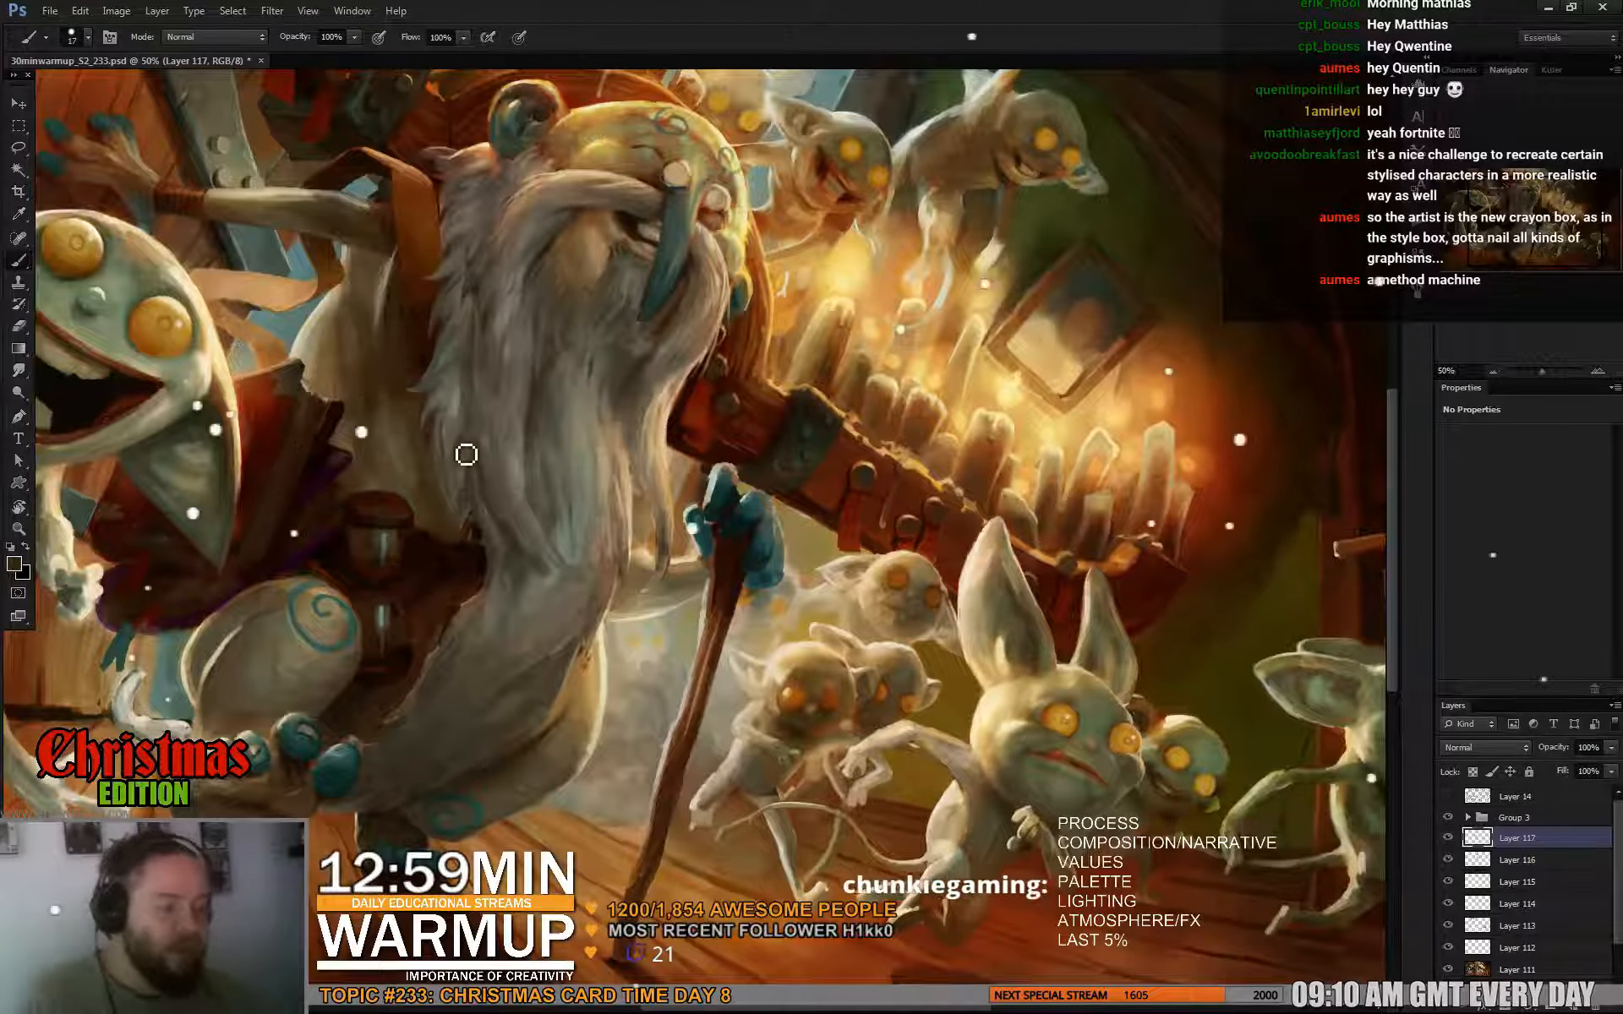
Paint the lower beard between the hourglass and the raised knee with repeatedly sampled grey tones.
mouse_move(1009, 602)
mouse_down()
mouse_move(984, 679)
mouse_move(992, 493)
mouse_up()
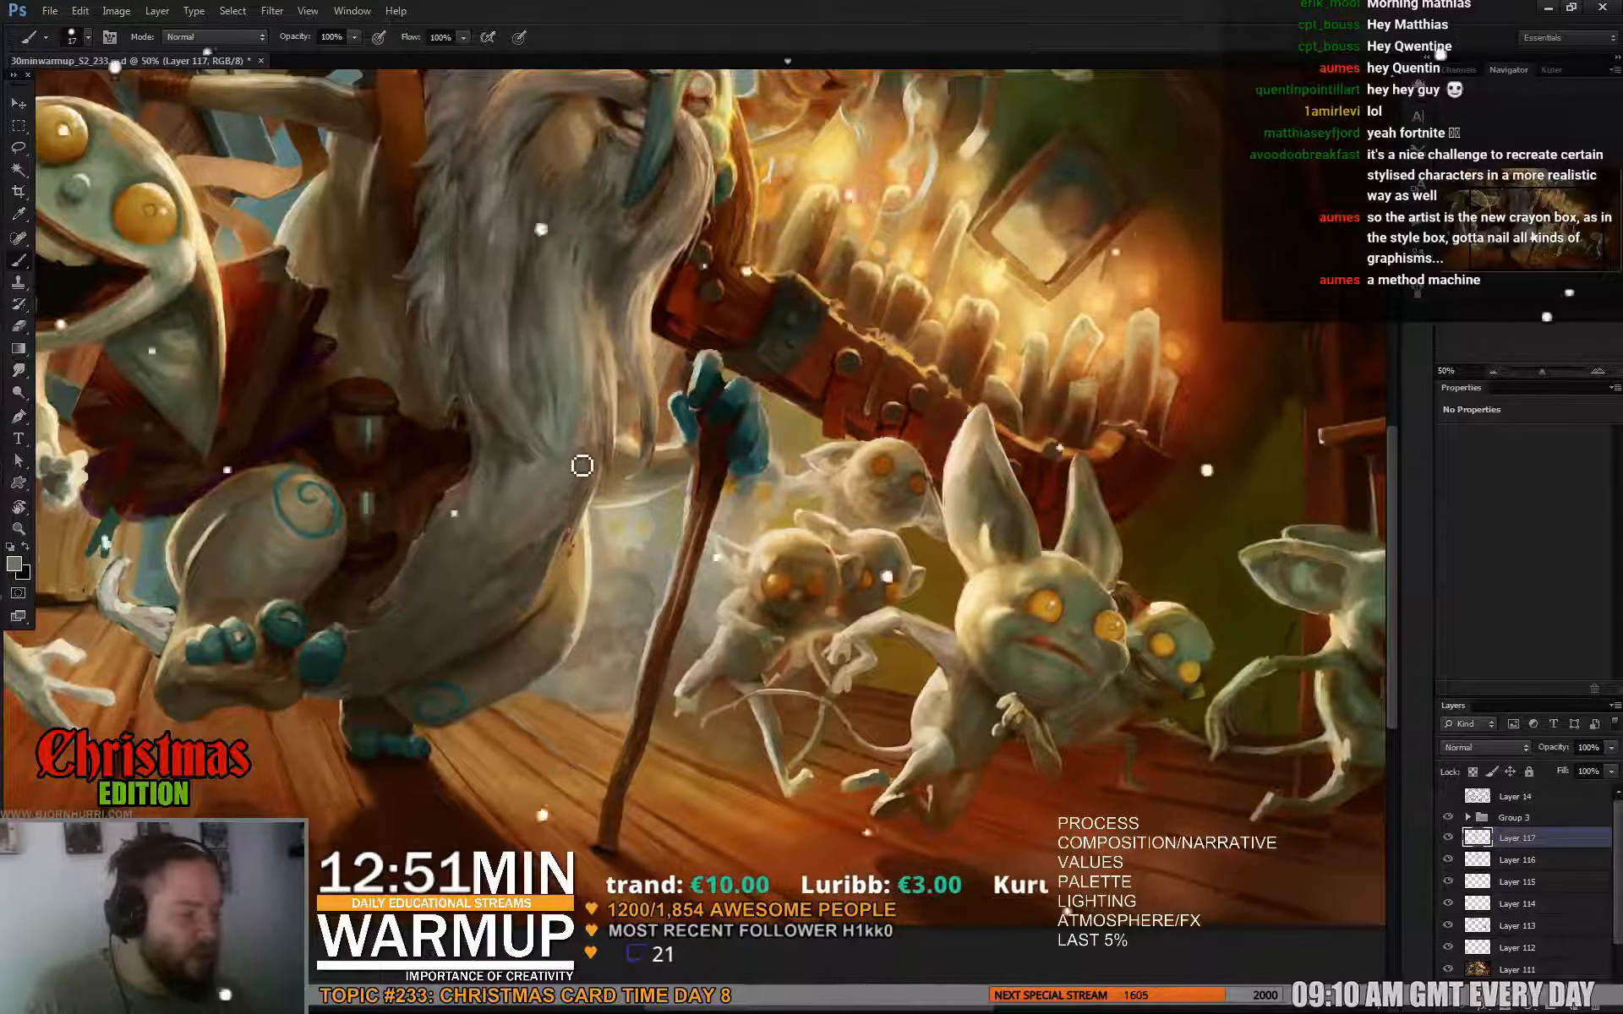
alt+click(581, 470)
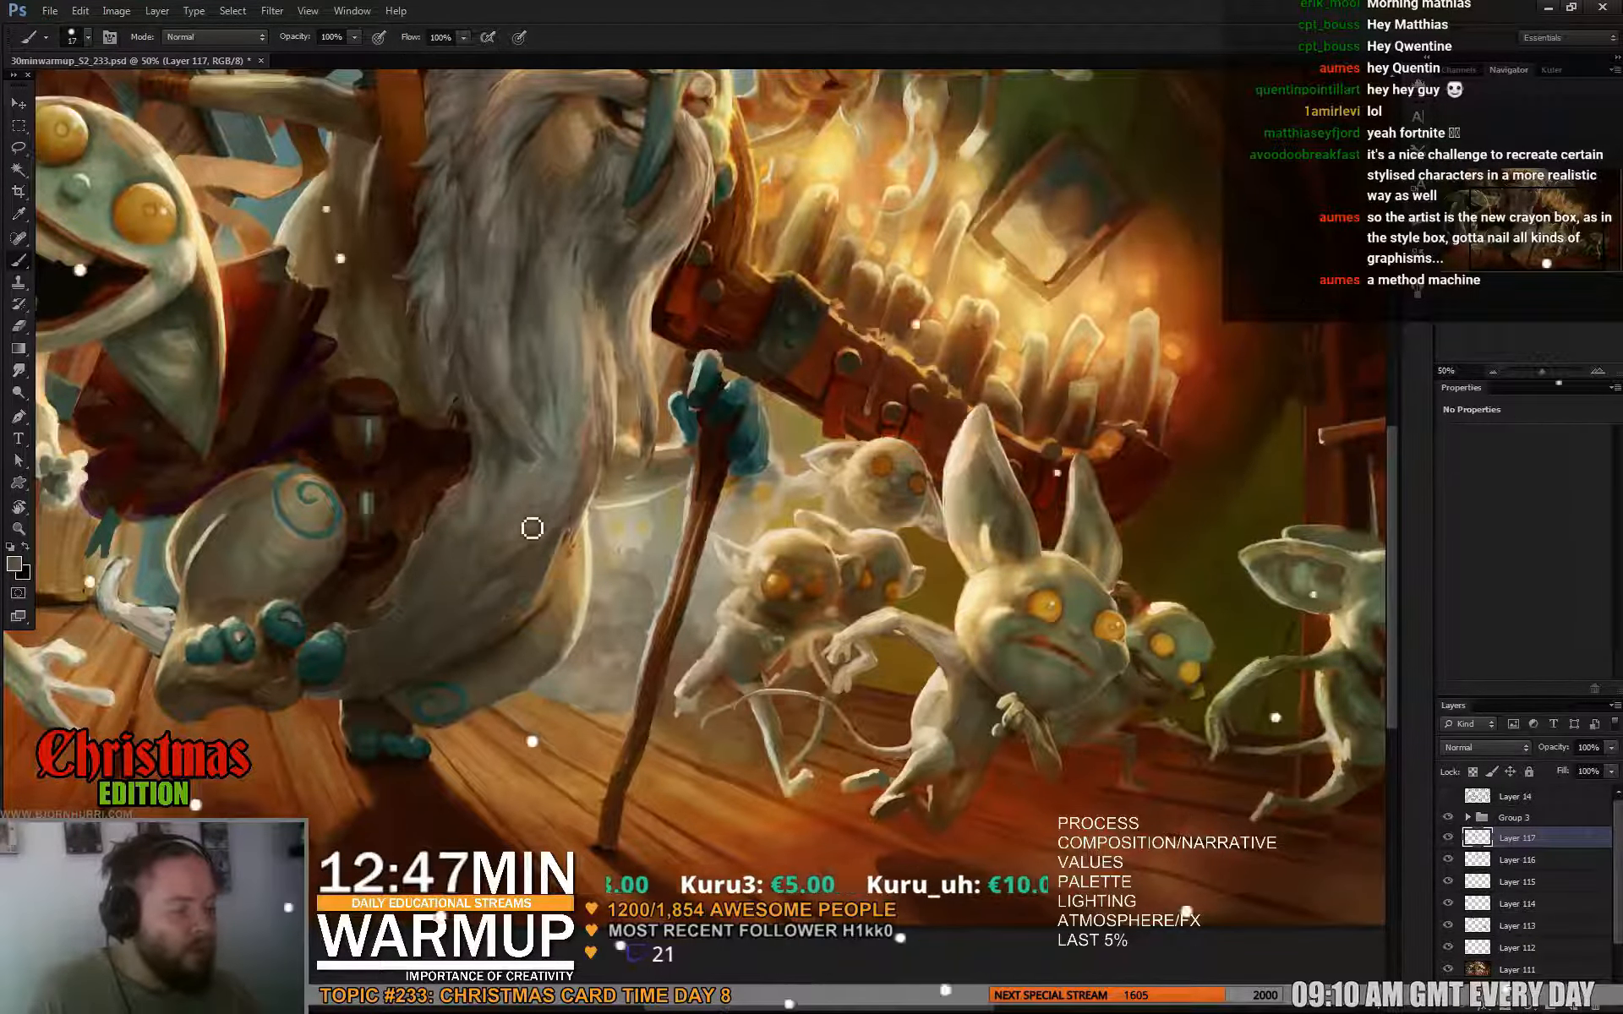
alt+click(473, 550)
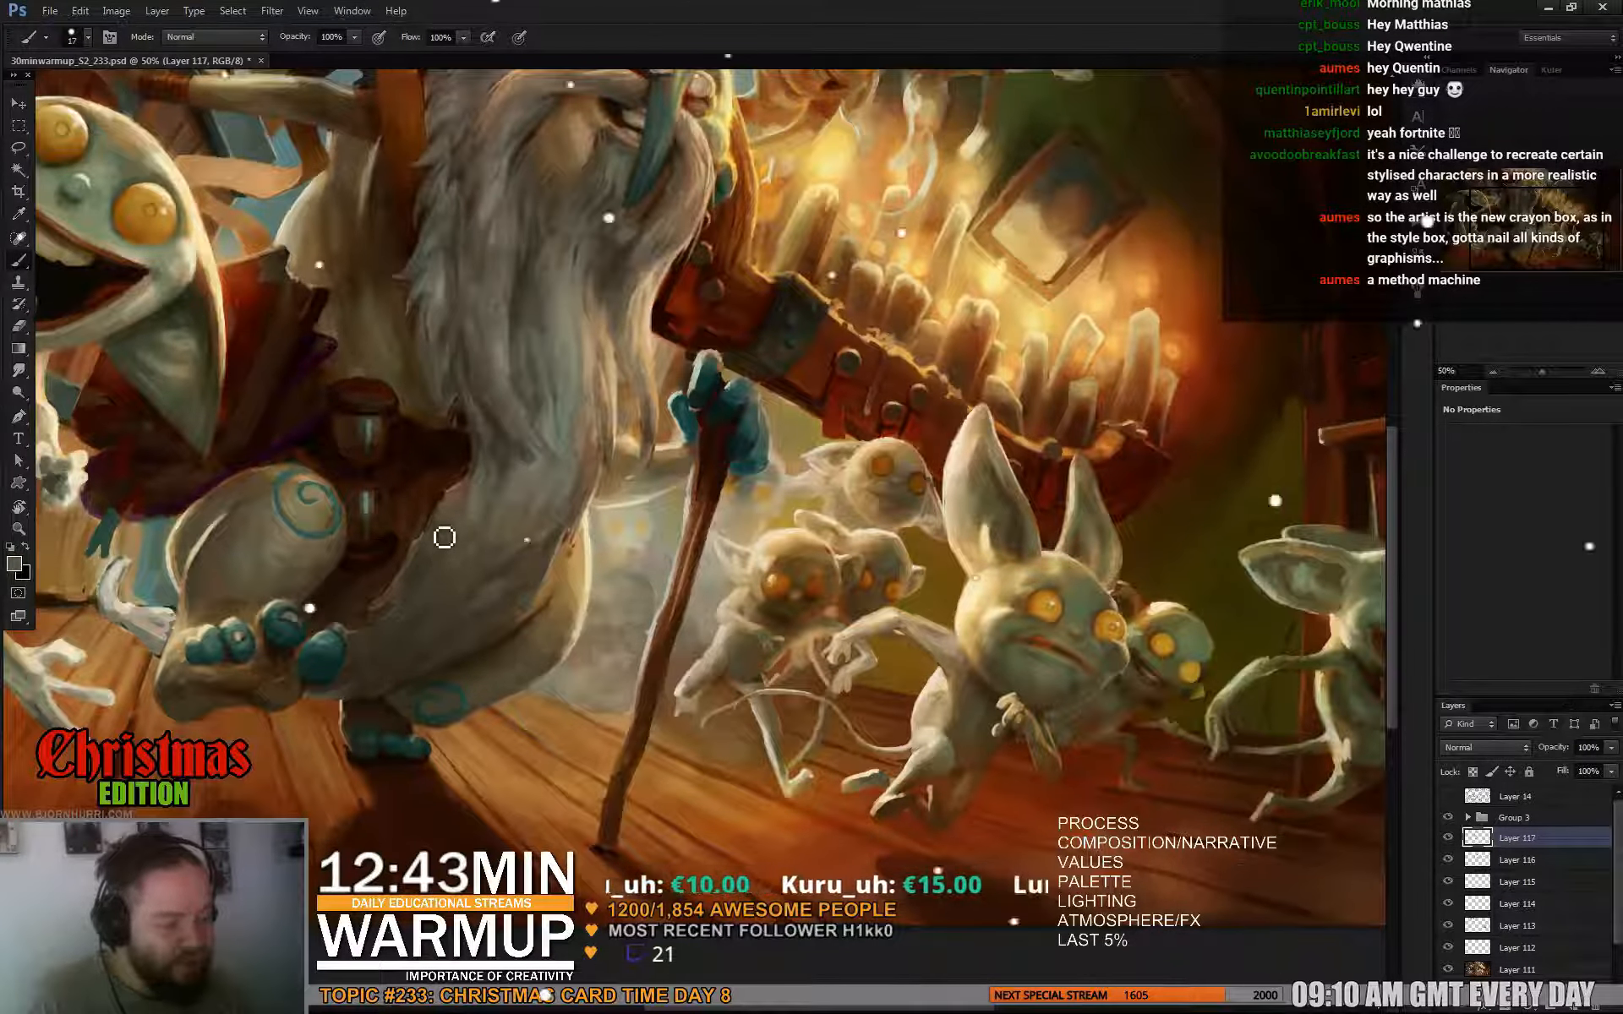
alt+click(444, 538)
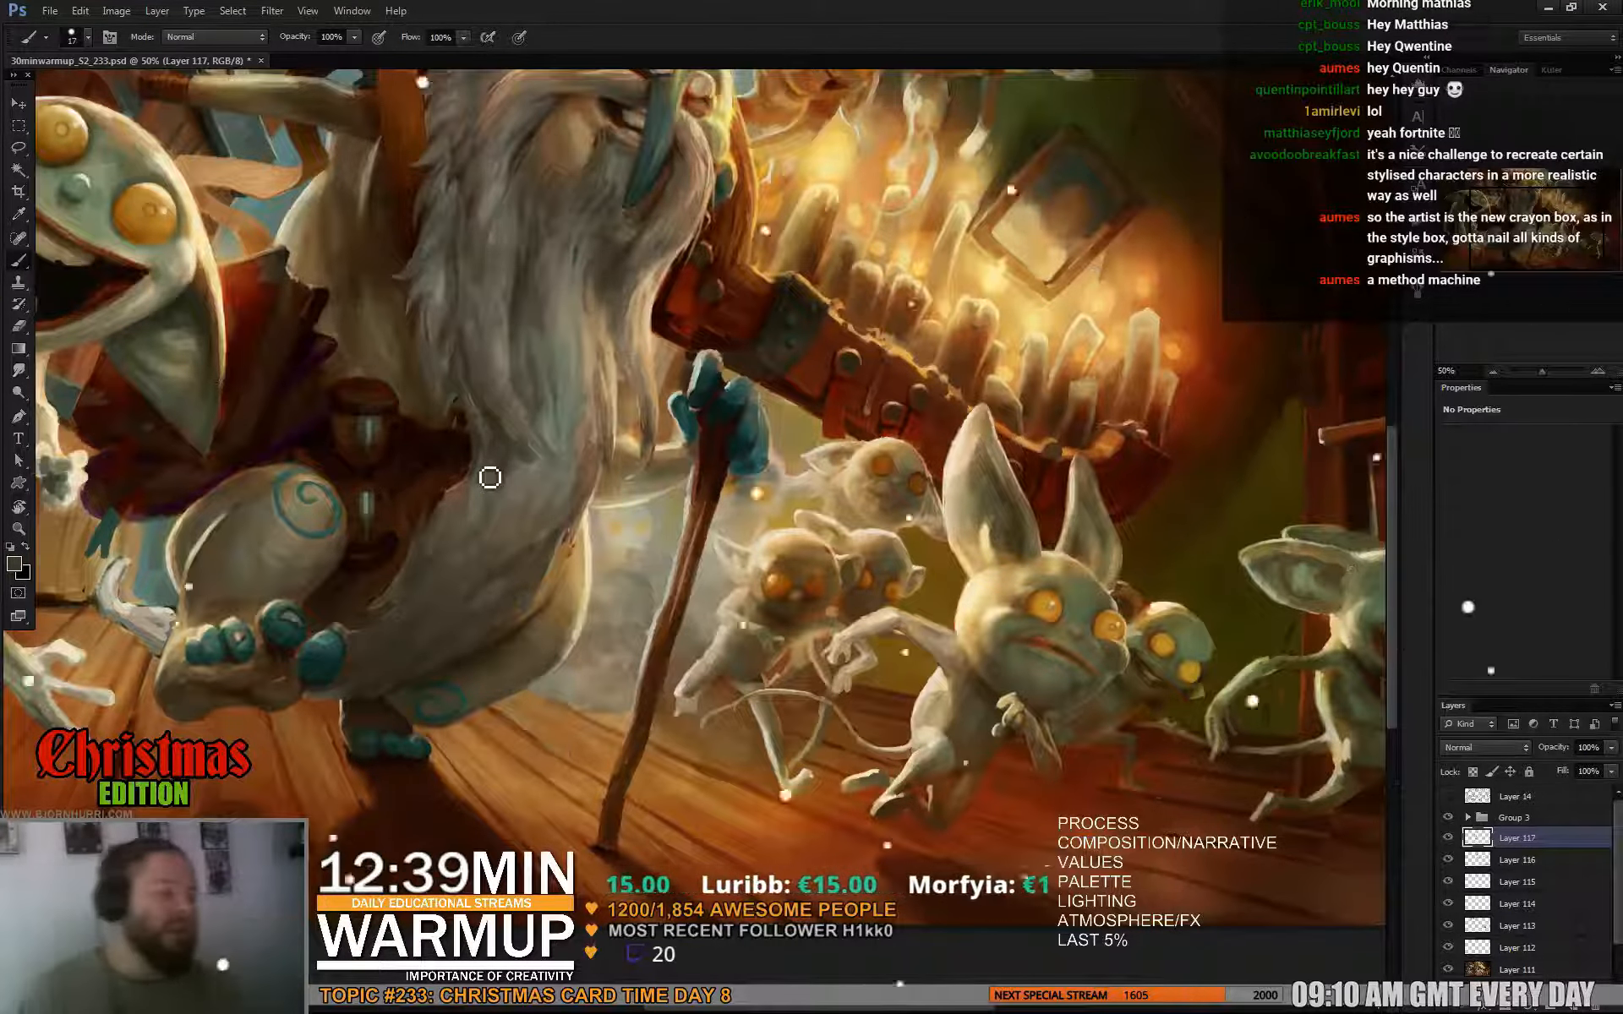
Set the brush size to 11 px and define the dark edge between the beard and the hourglass with sampled browns.
right_click(485, 422)
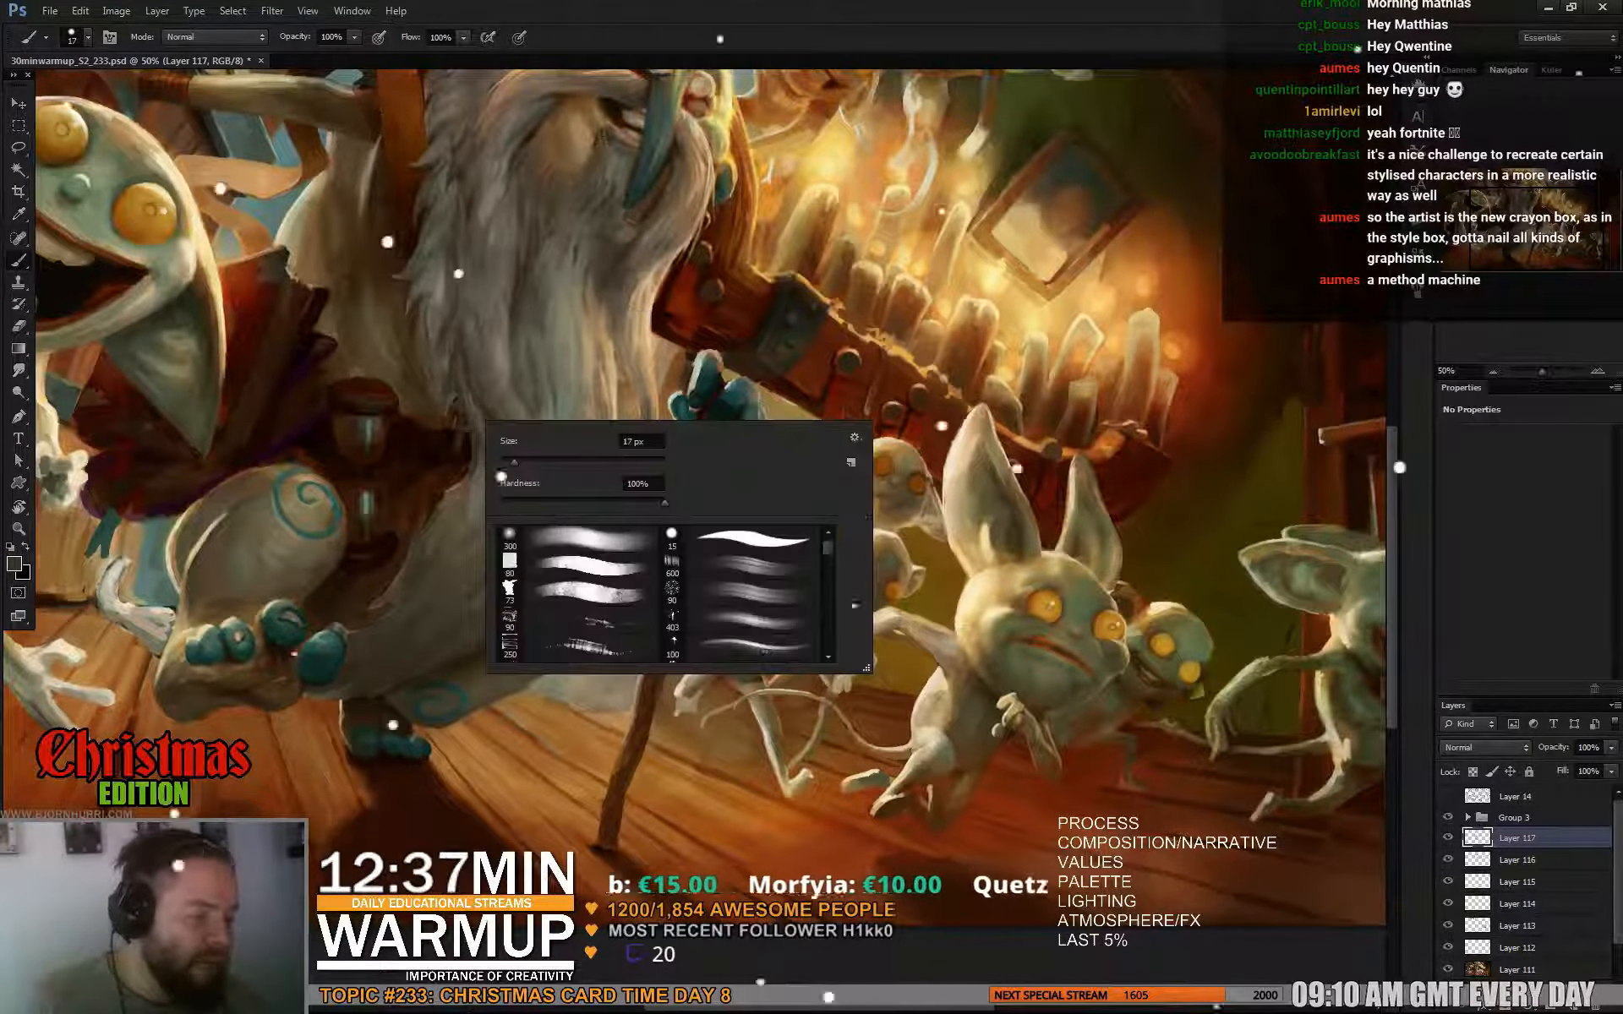
click(509, 462)
click(476, 444)
alt+click(468, 433)
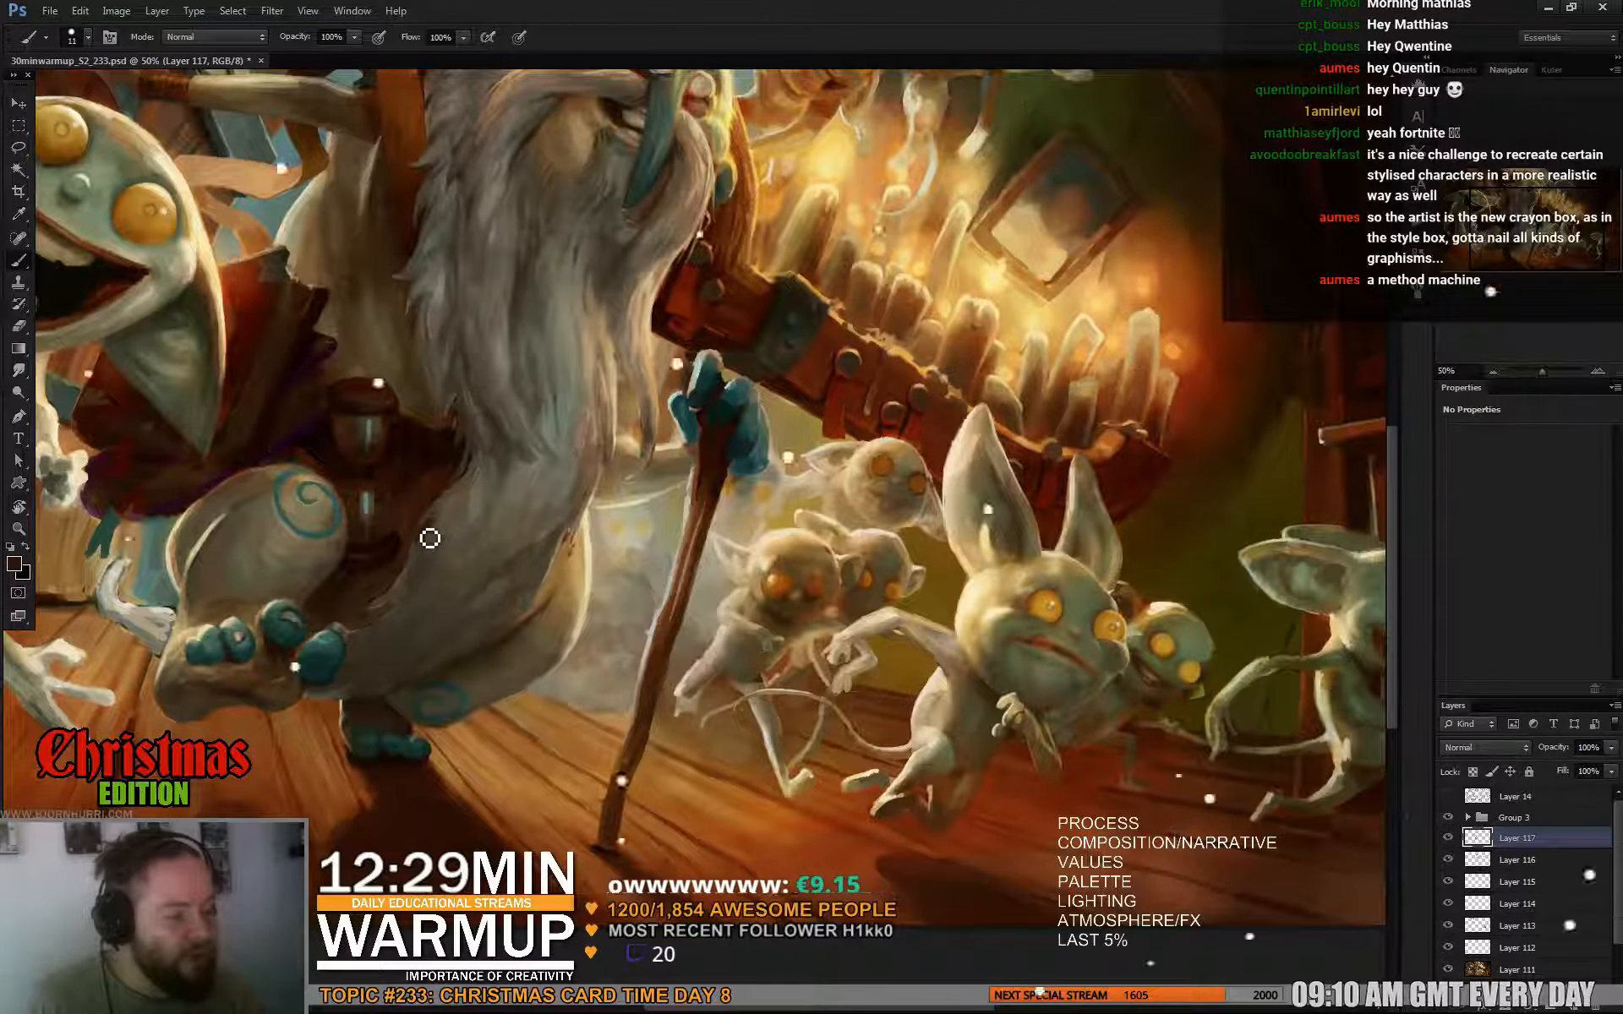
drag(573, 341, 633, 324)
alt+click(475, 370)
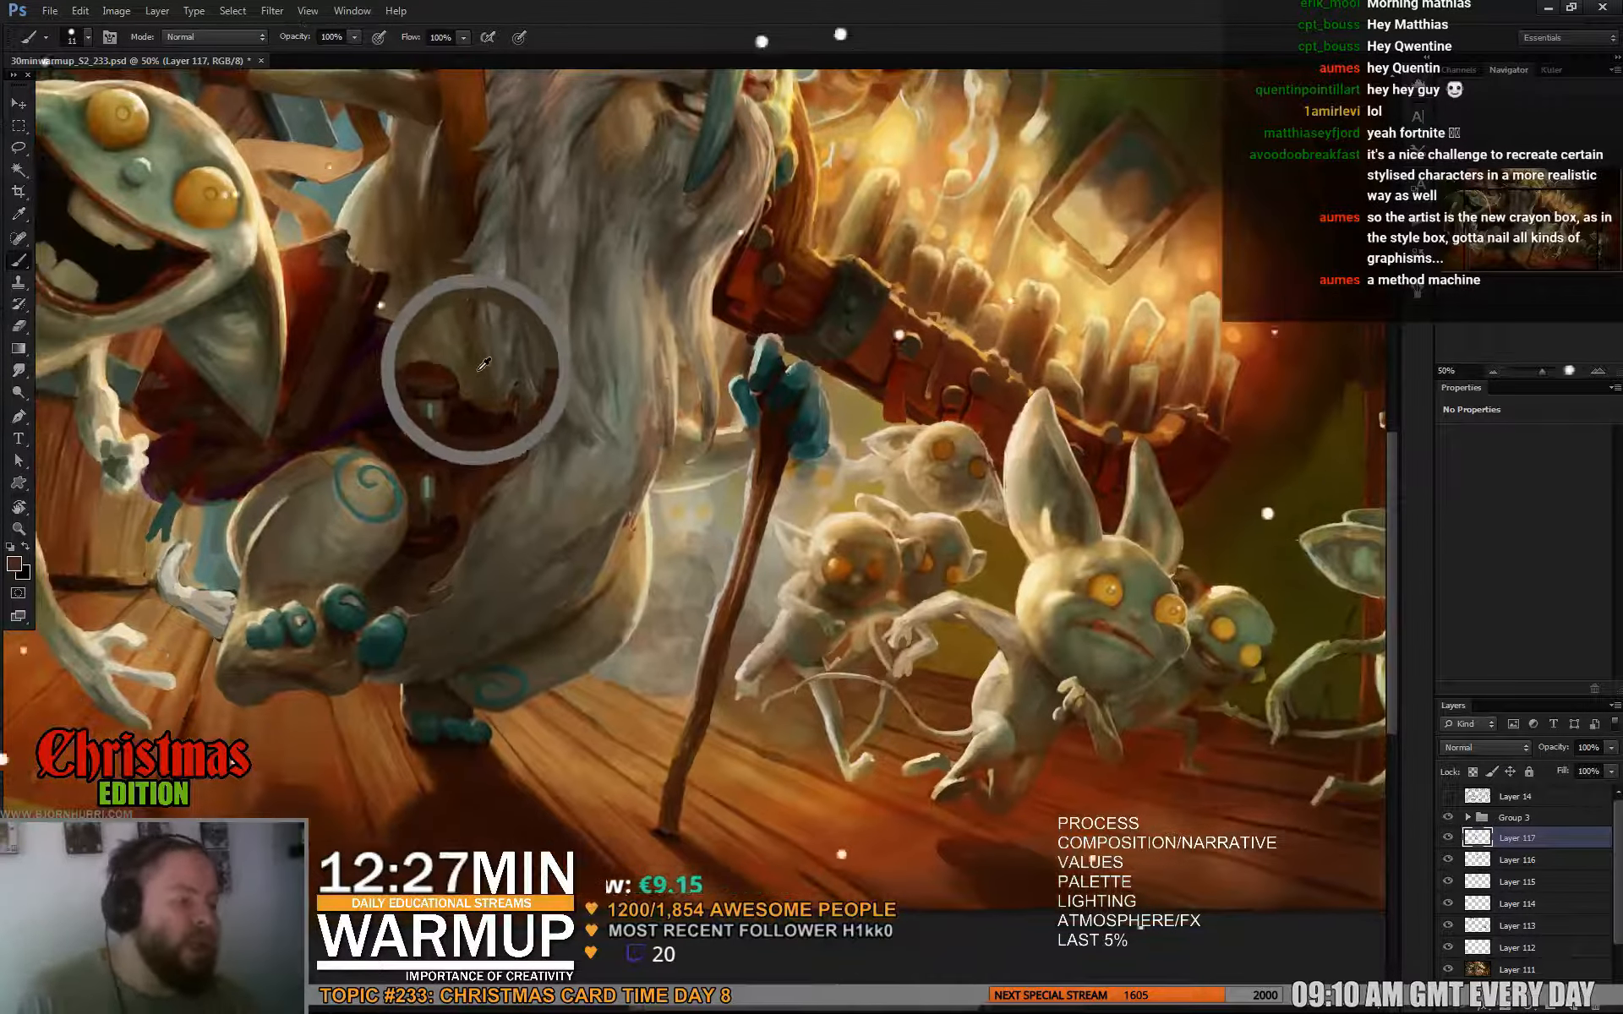
alt+click(473, 397)
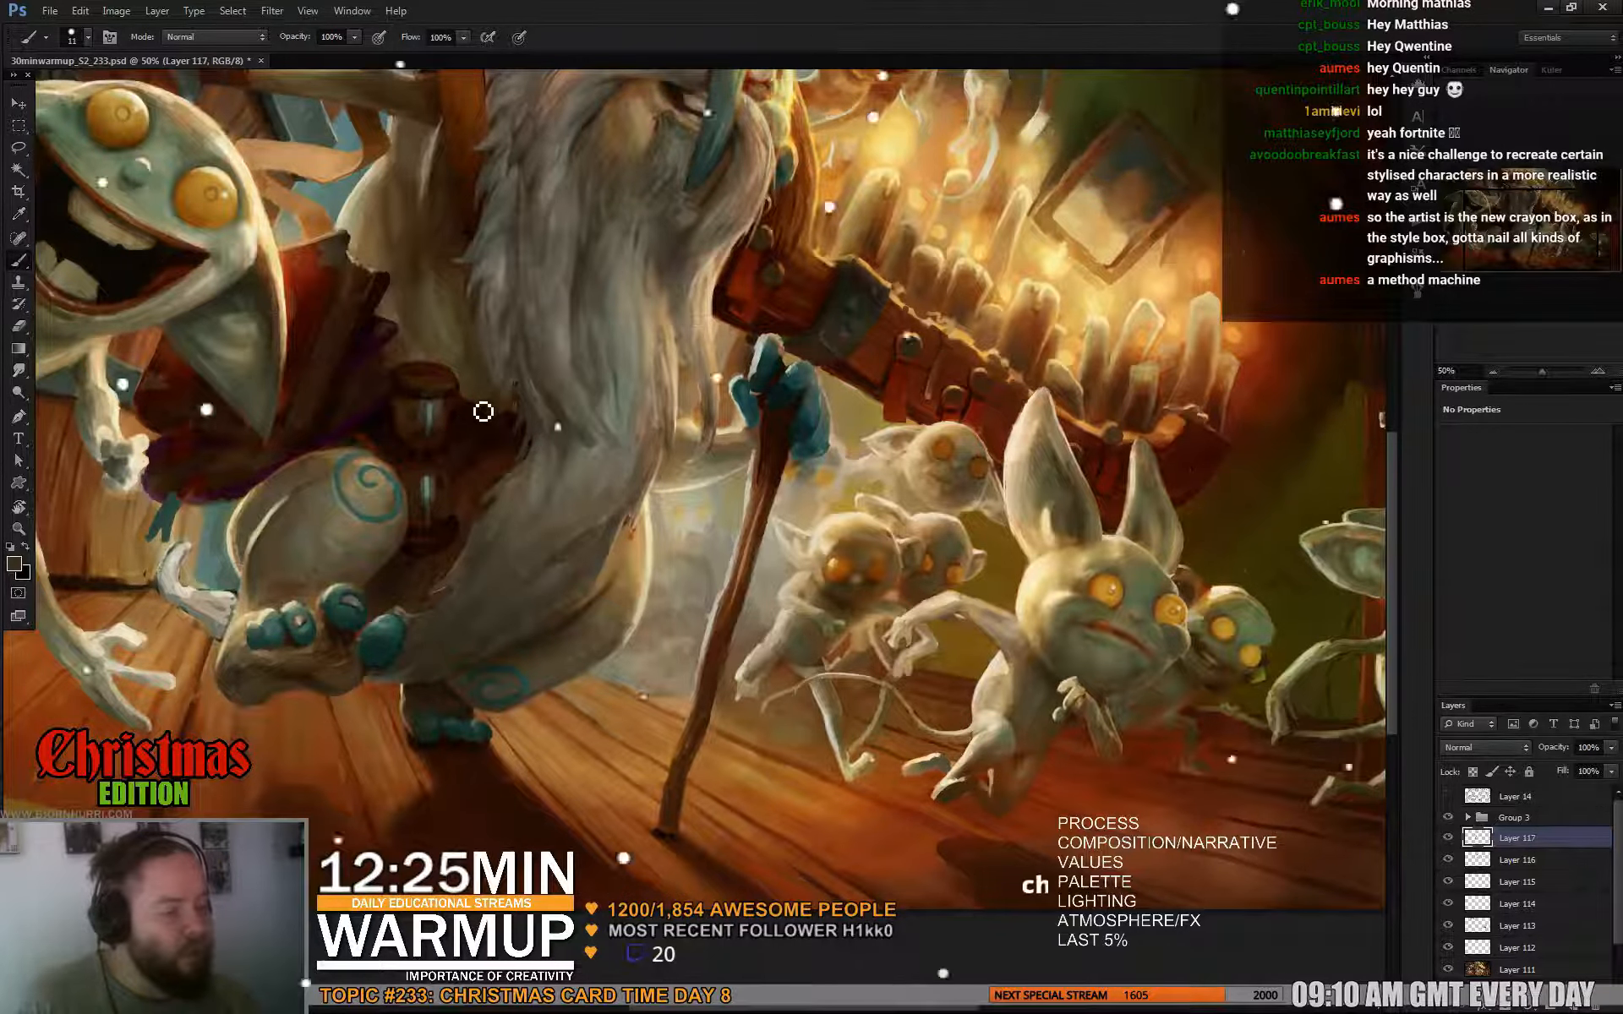
Paint small hair tips along the beard's edge beside the hourglass with sampled greys.
alt+click(529, 393)
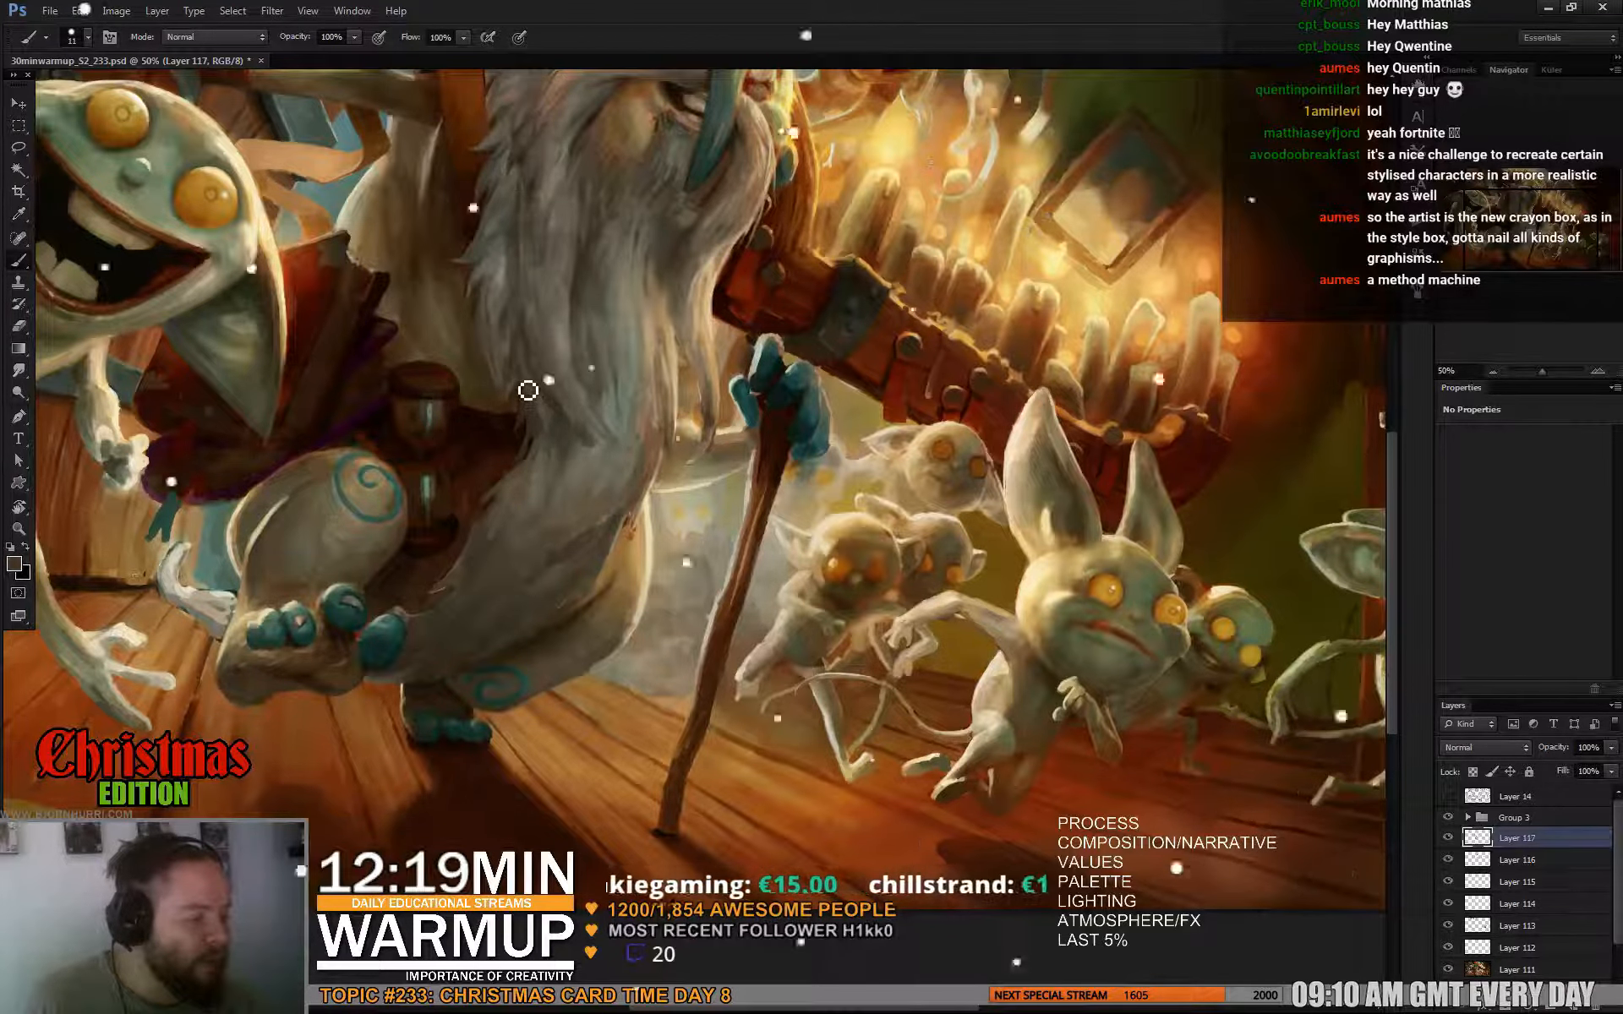
alt+click(526, 389)
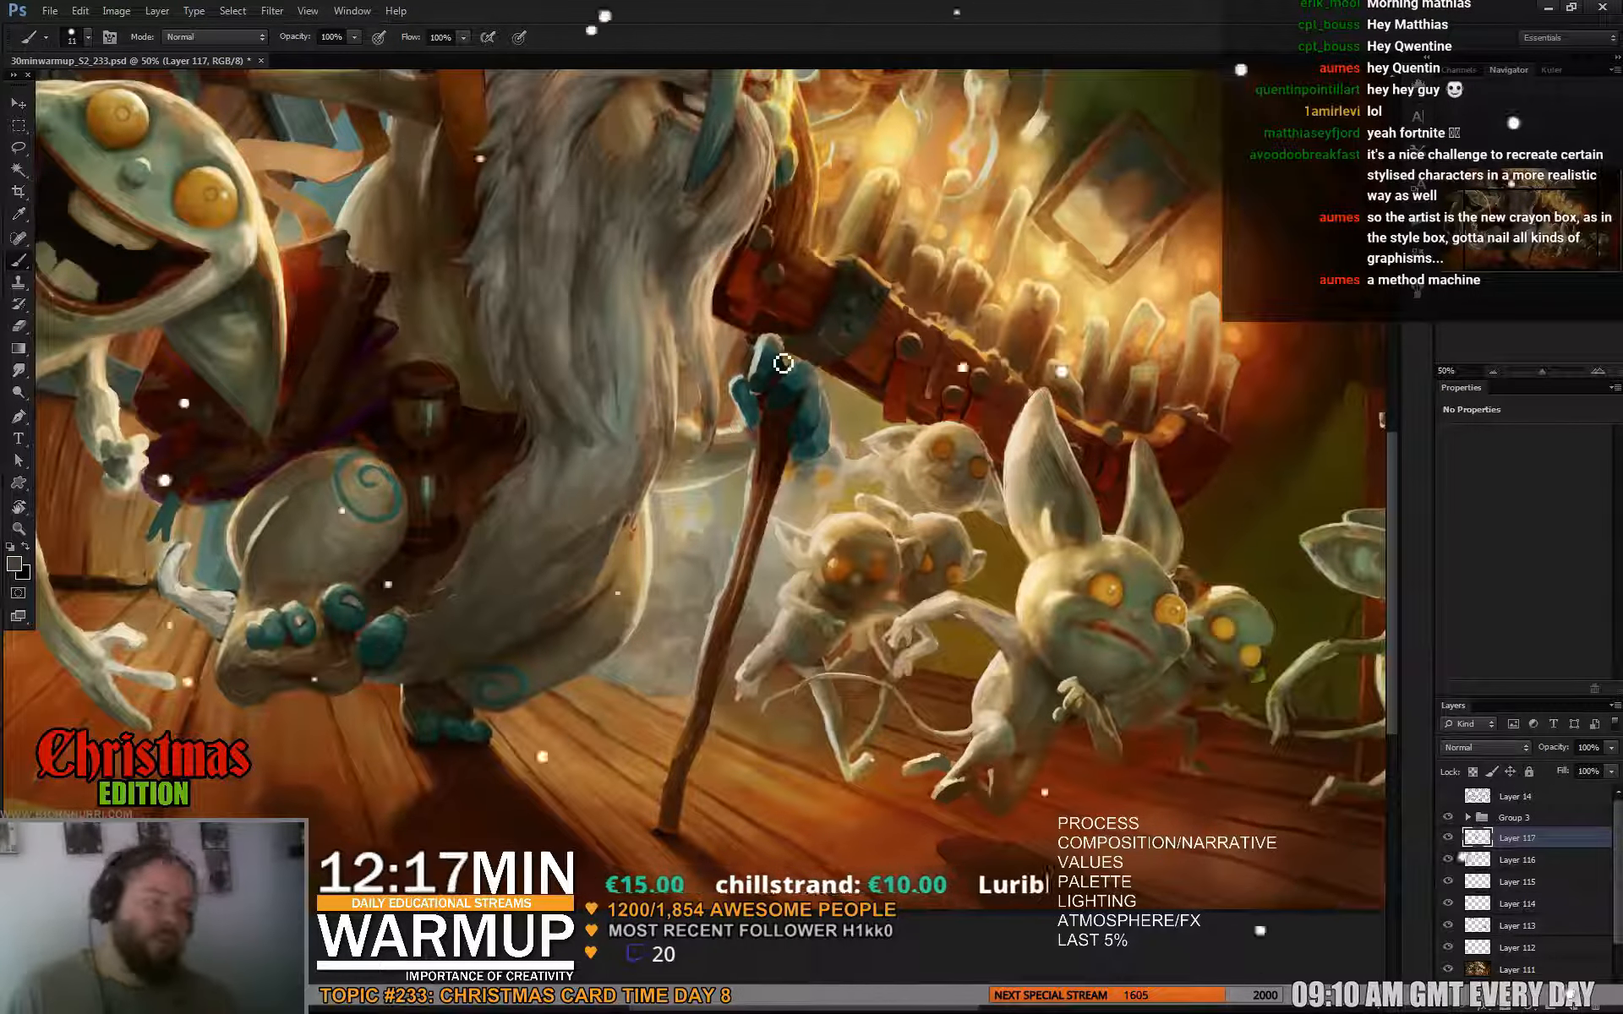
alt+click(525, 419)
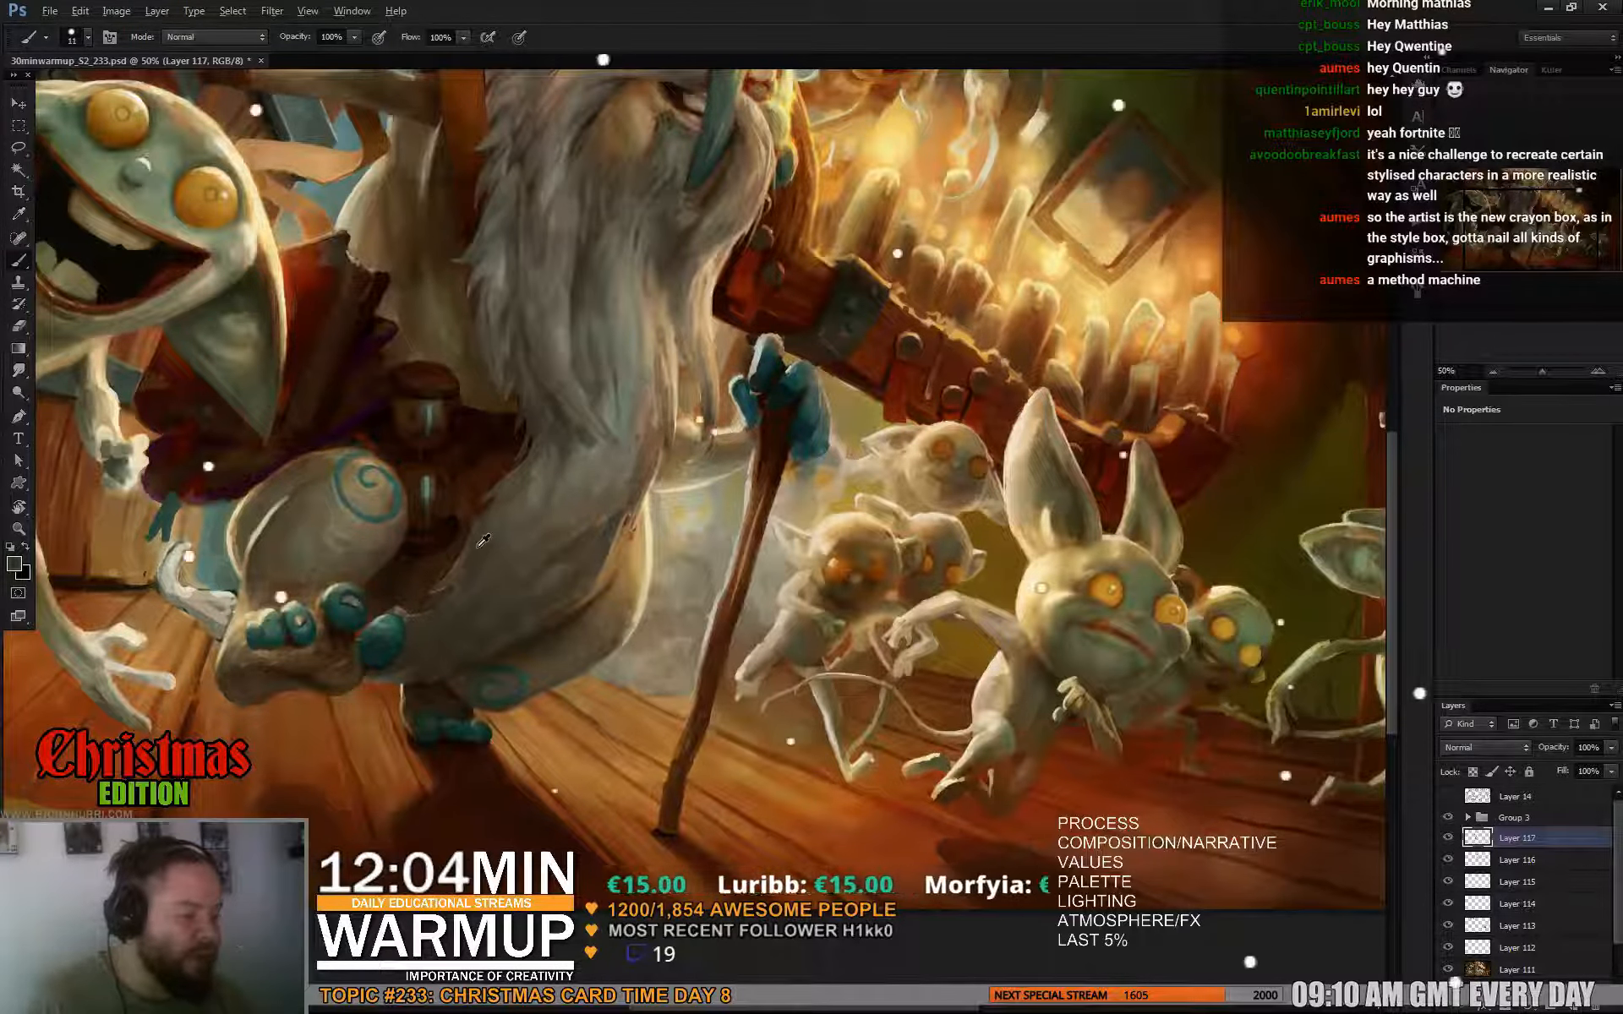
Refine the strands of the lower beard and its outer edge near the staff with sampled greys.
drag(656, 408, 732, 408)
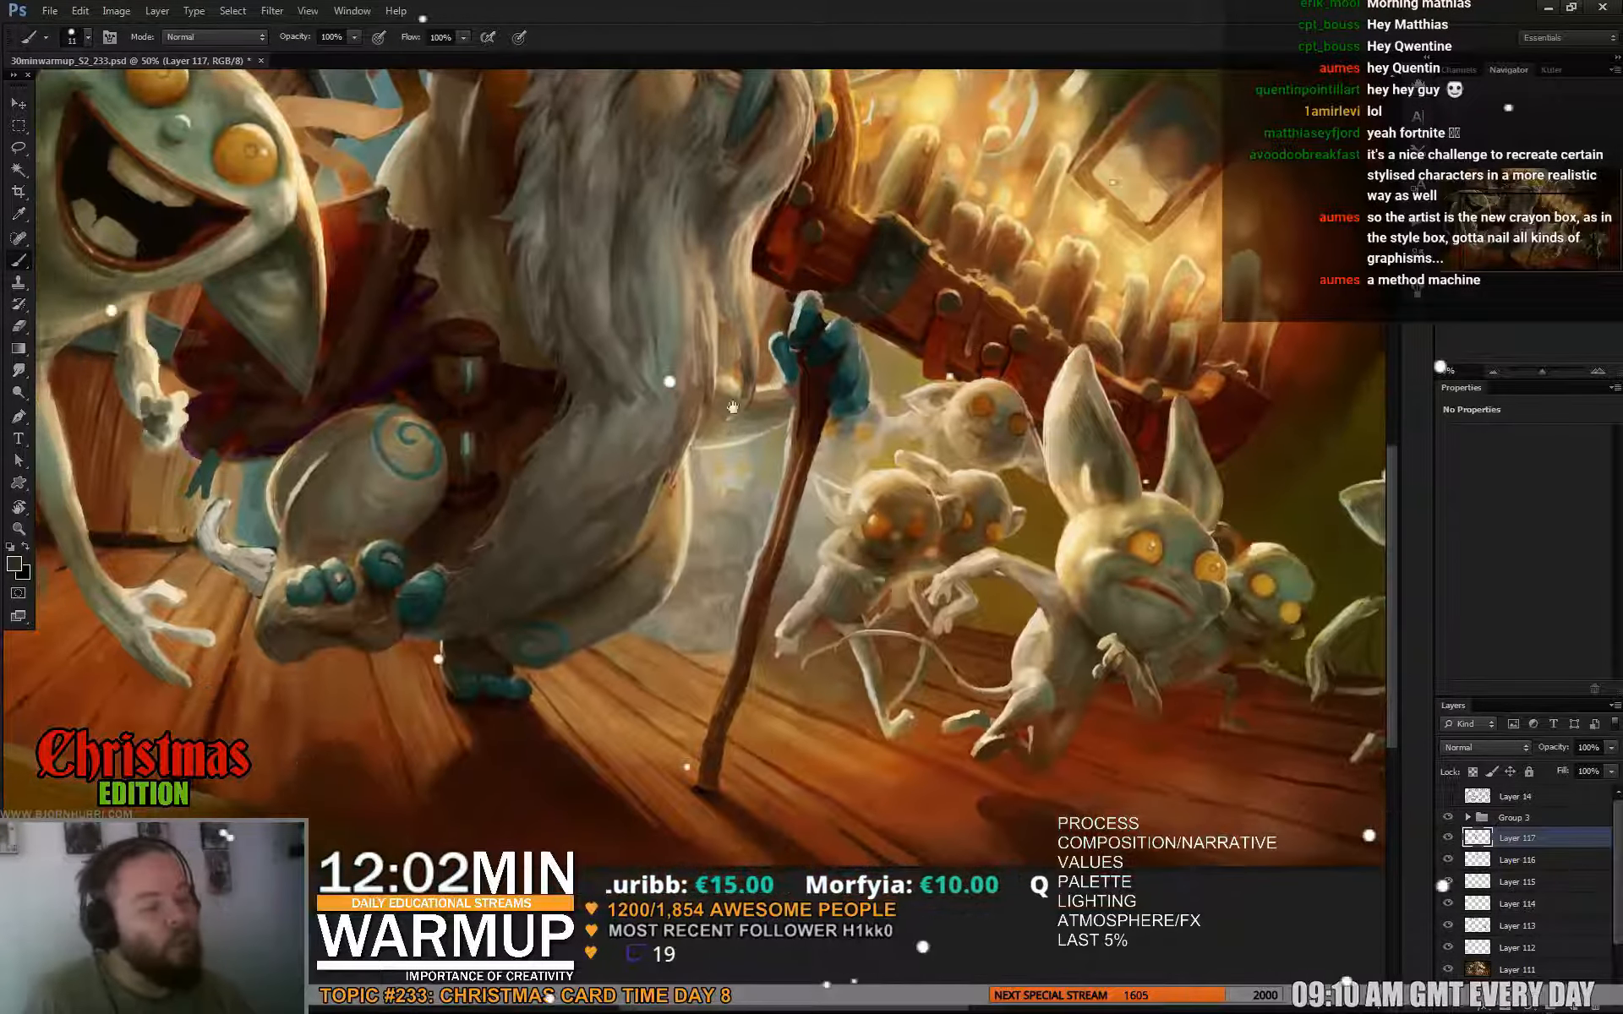
alt+click(587, 431)
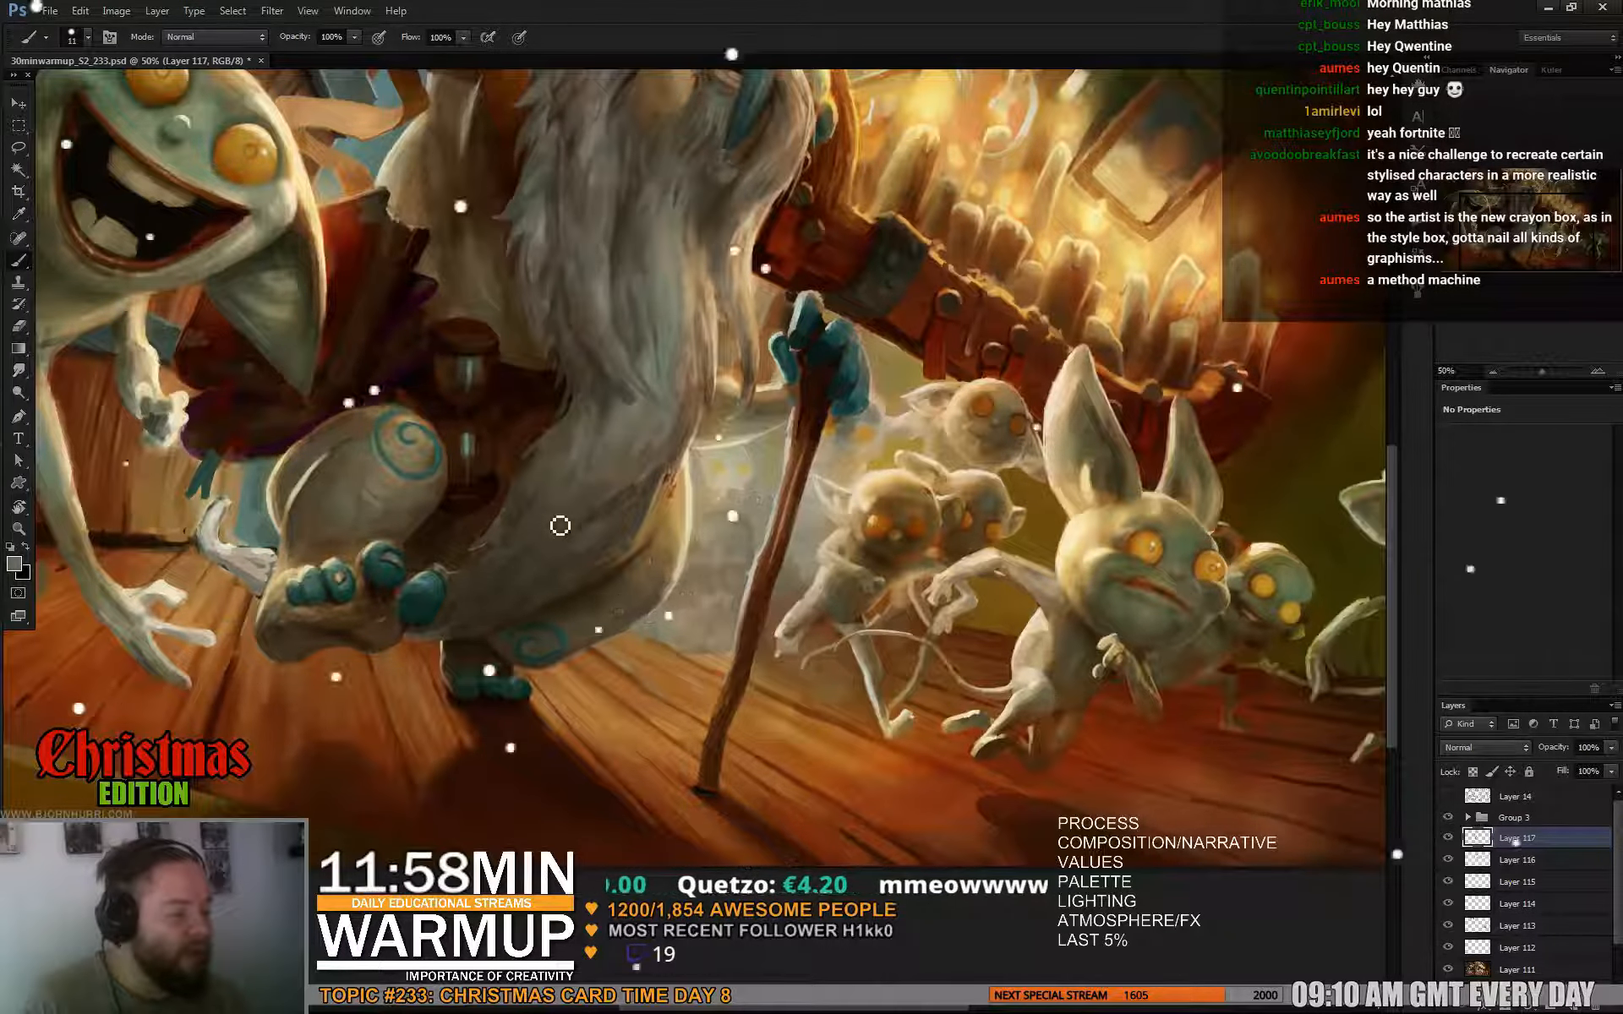
alt+click(565, 446)
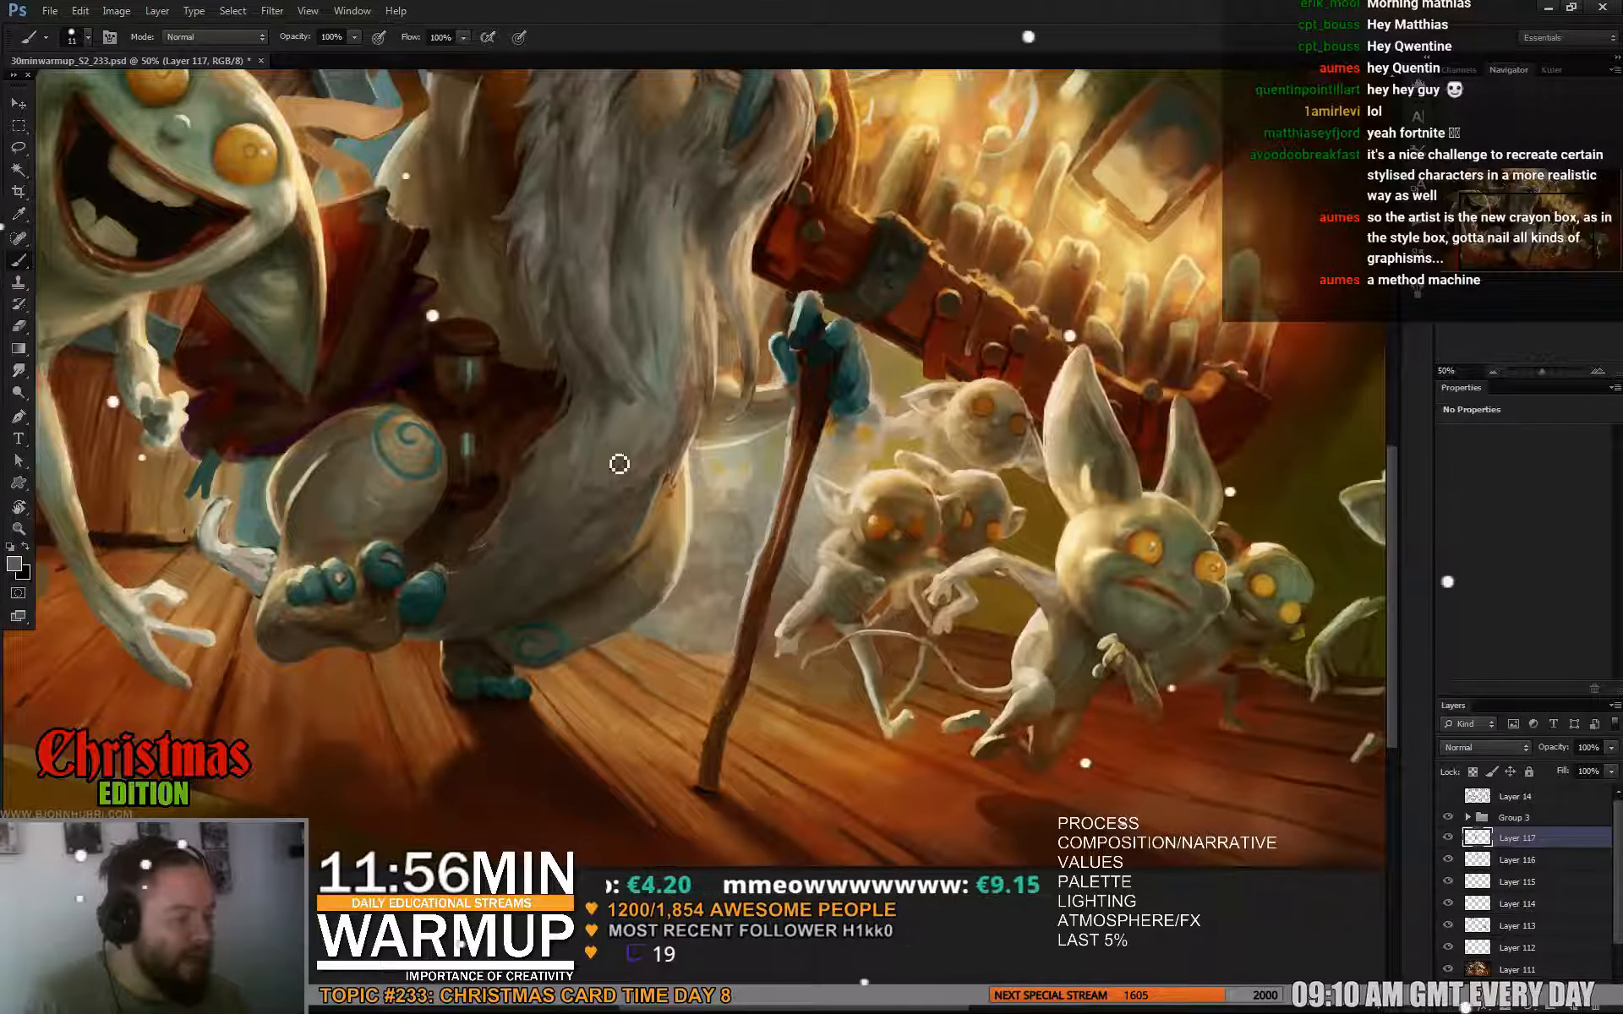
alt+click(647, 372)
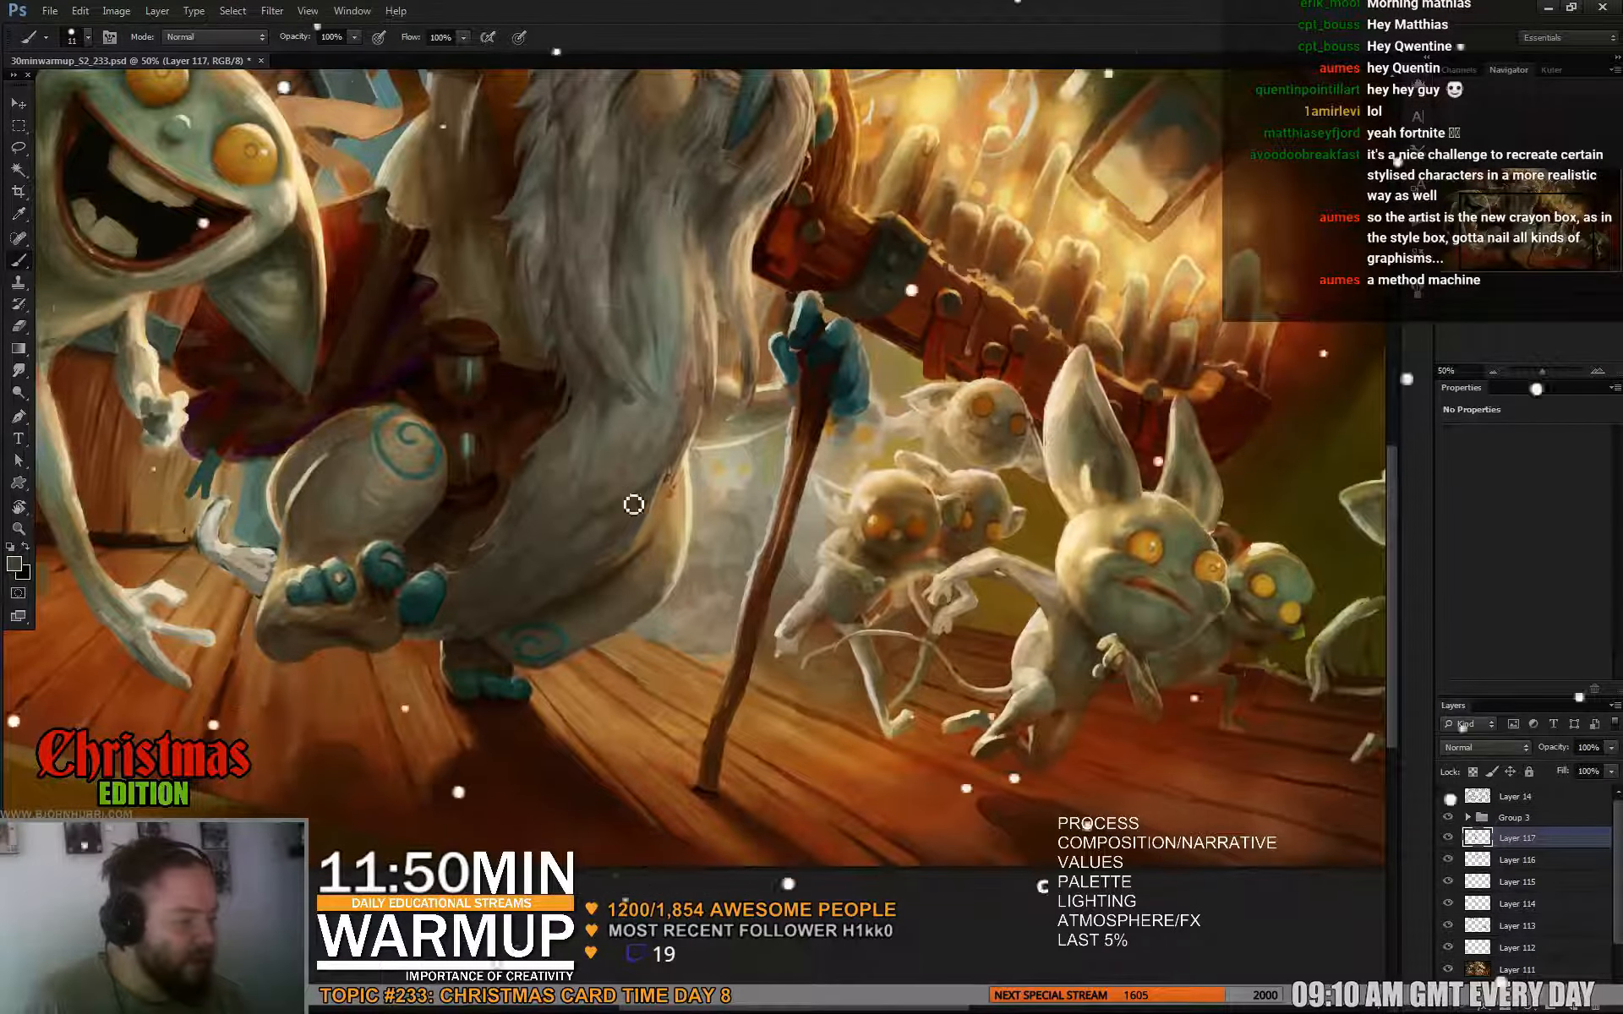
drag(811, 419, 757, 492)
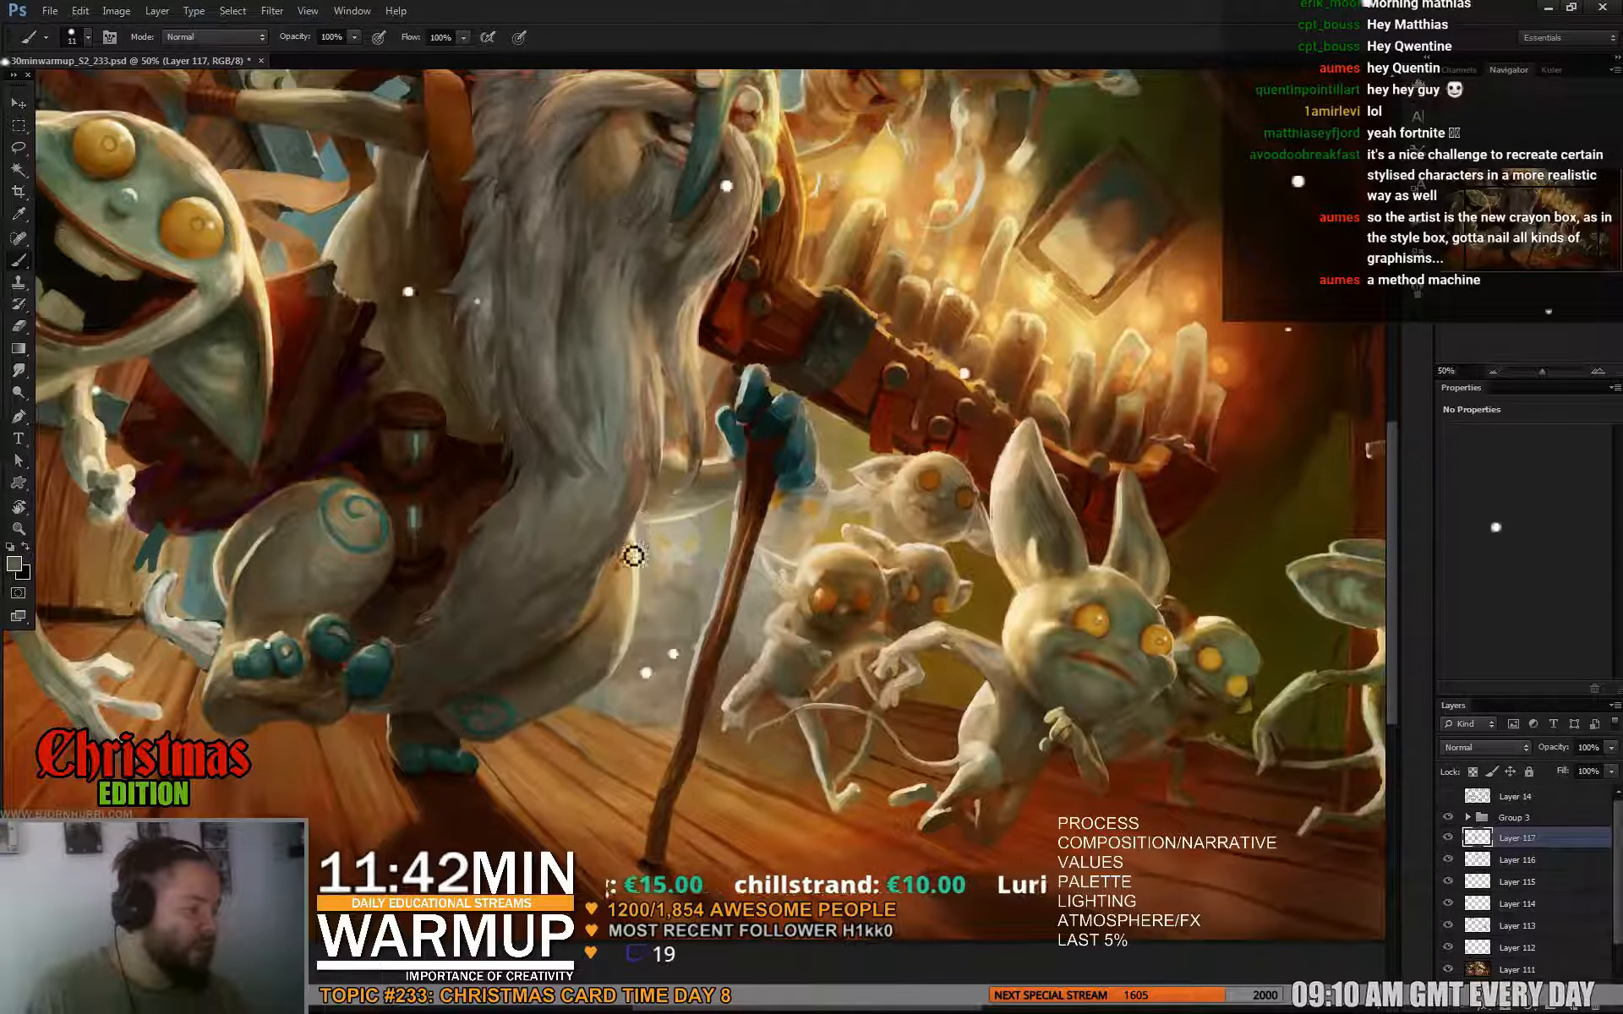
alt+click(627, 488)
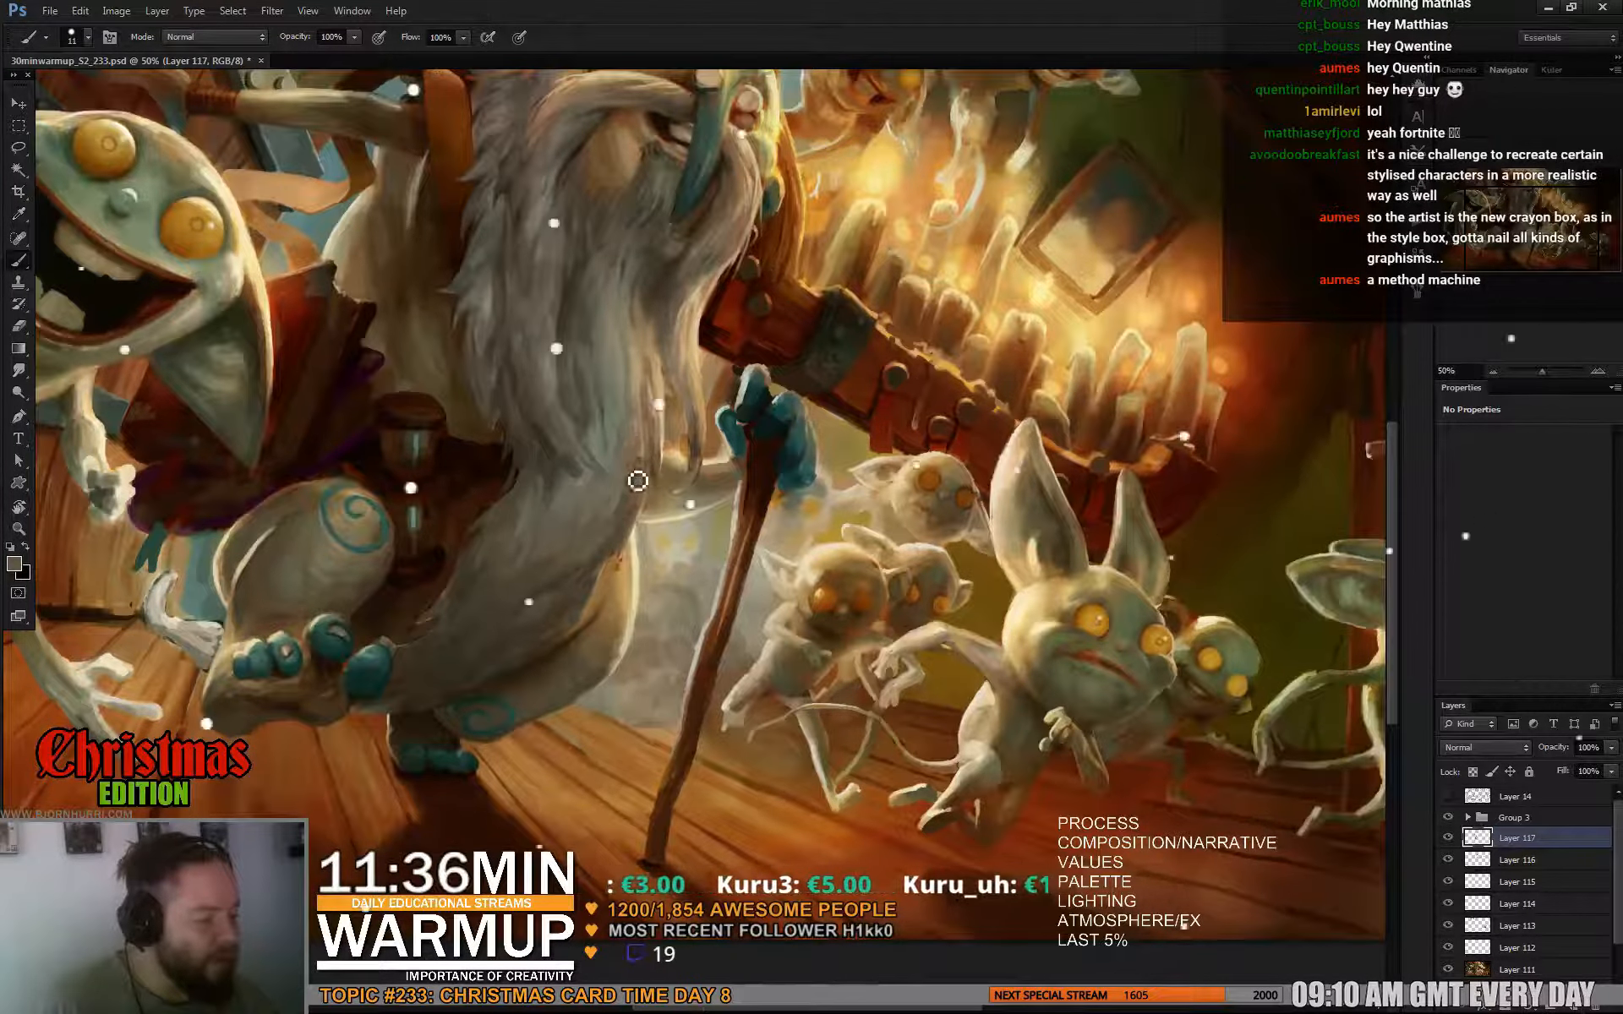
Paint a short strand in the upper beard below the mouth with sampled greys.
drag(1043, 432, 981, 605)
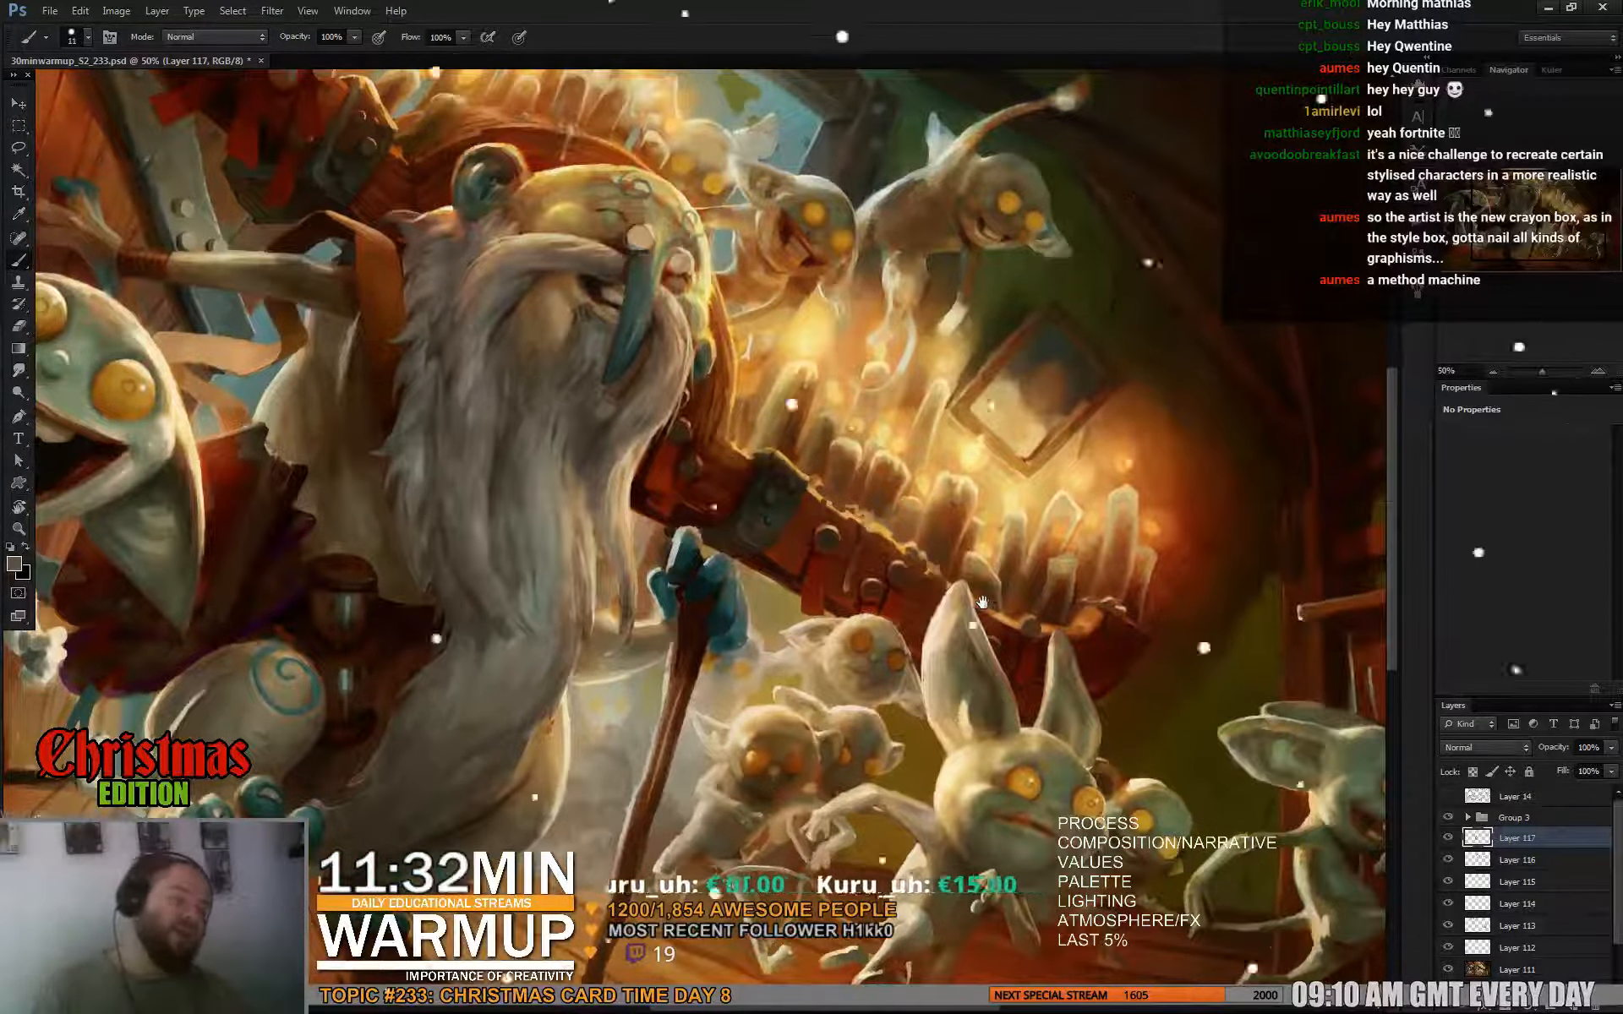
alt+click(573, 401)
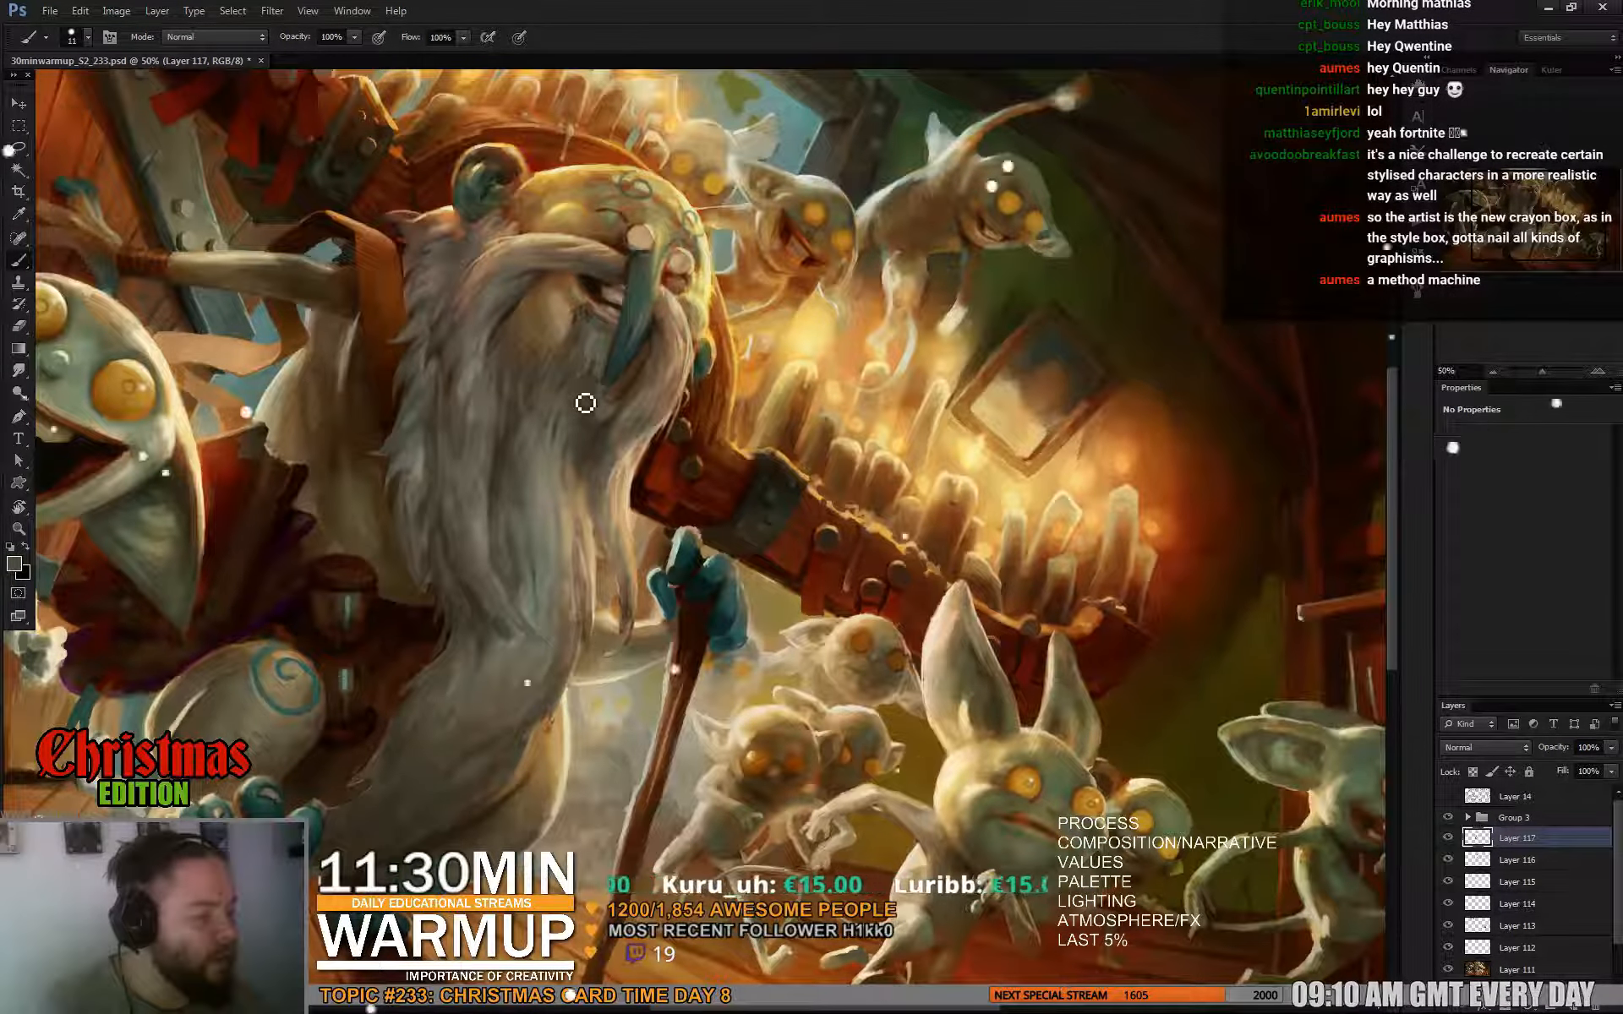
alt+click(566, 380)
mouse_move(587, 363)
mouse_down()
mouse_move(597, 372)
mouse_move(599, 350)
mouse_up()
Set the brush size to 6 px and paint fine strands below the long teal nose with a sampled light grey.
right_click(601, 348)
click(647, 394)
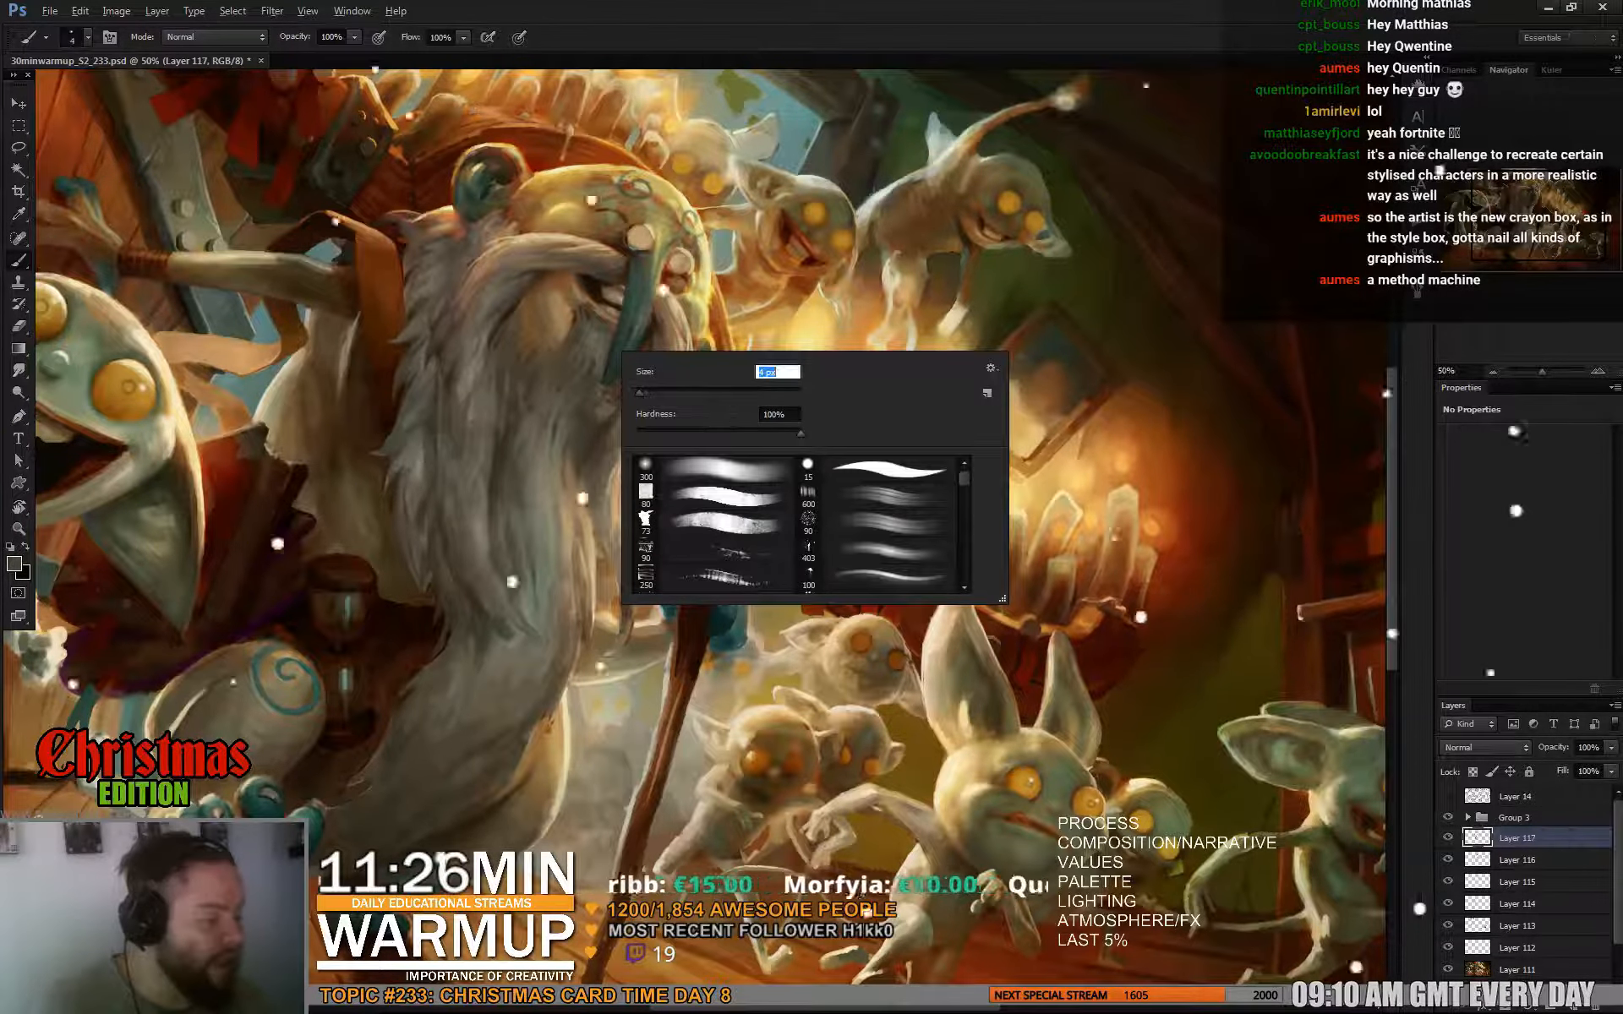
click(593, 375)
right_click(626, 358)
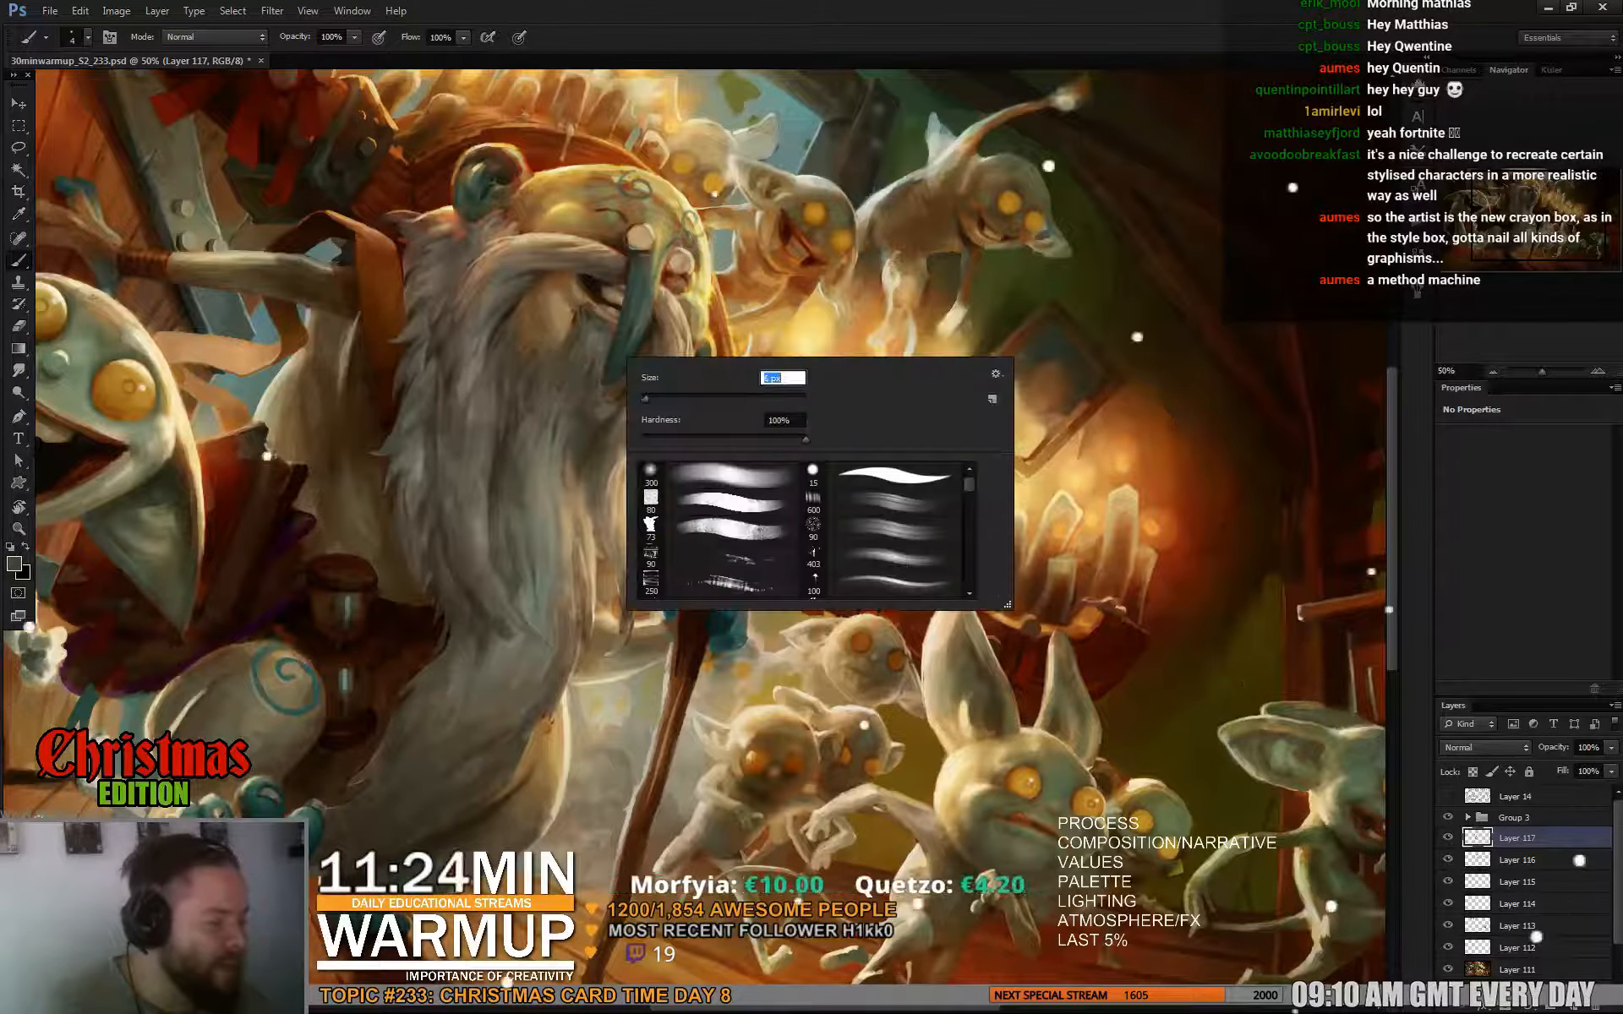
text(6)
key(Return)
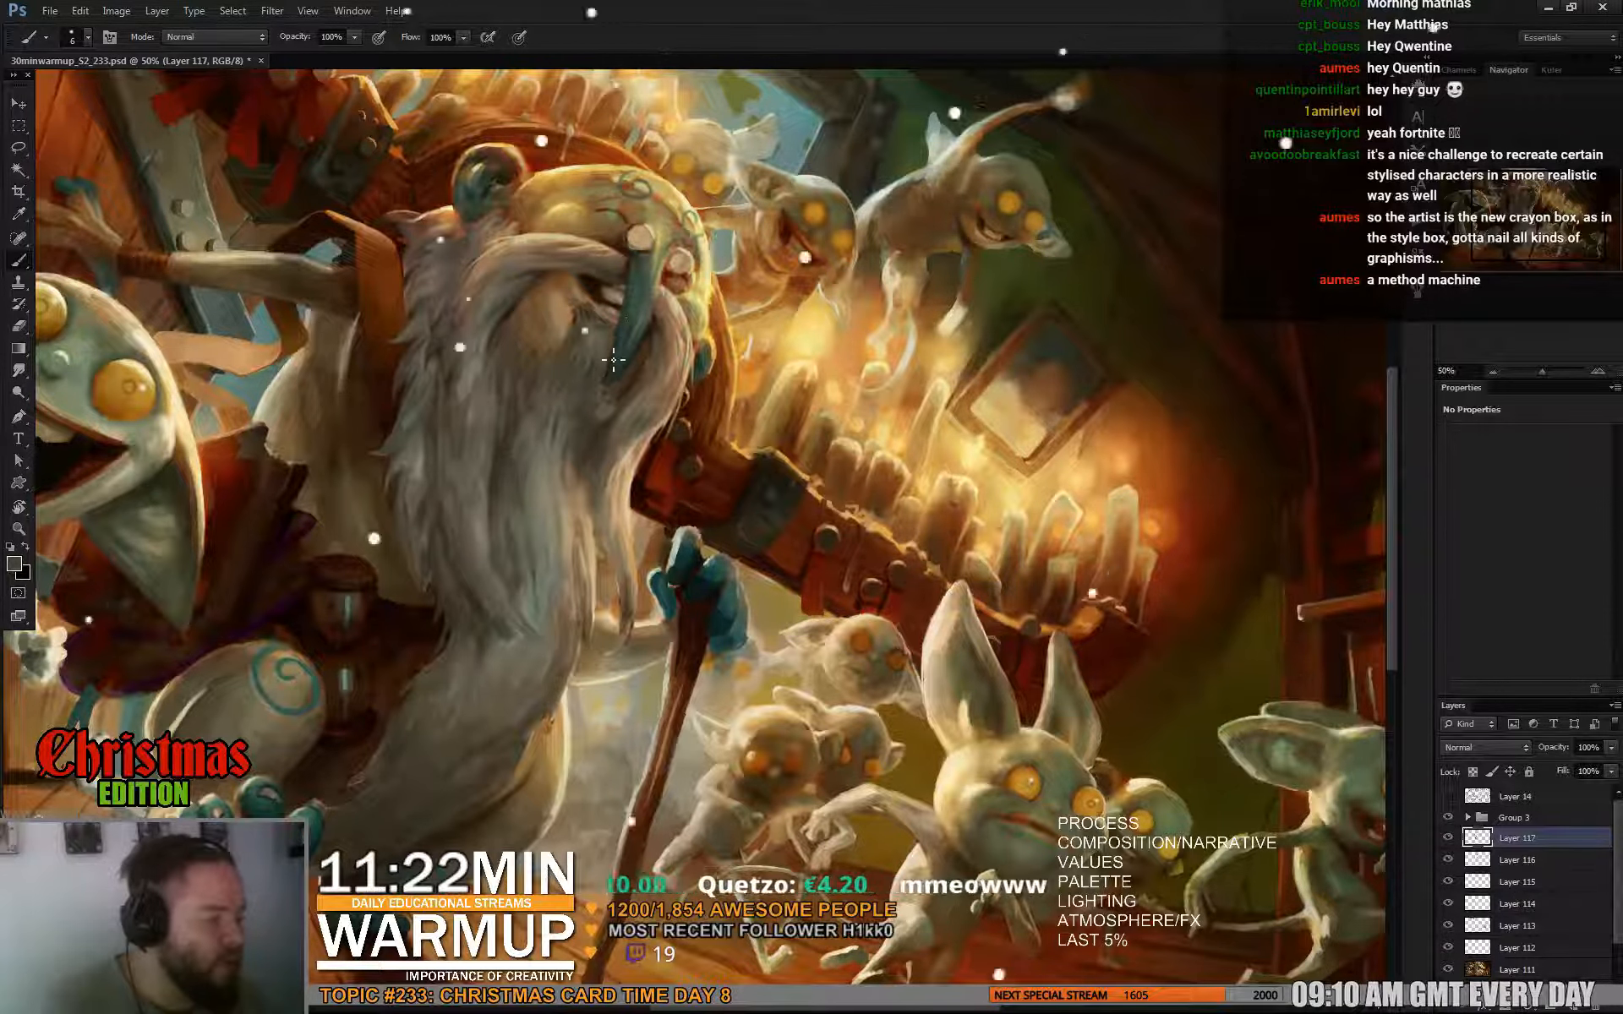
alt+click(557, 435)
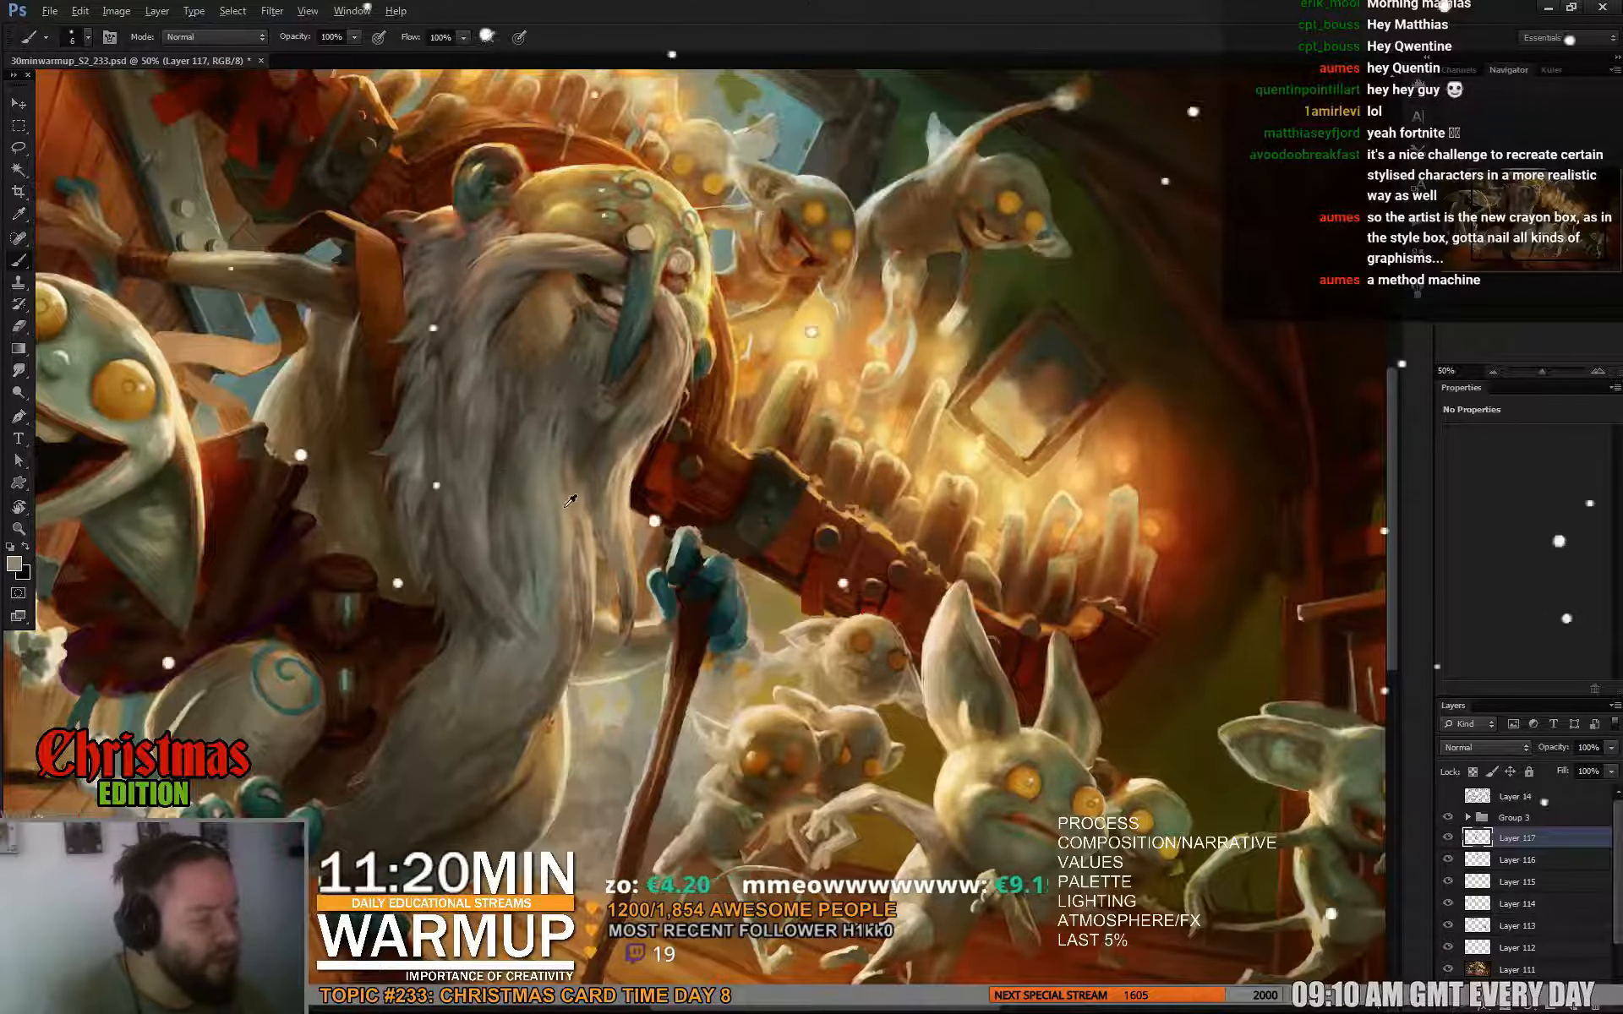
Detail the bearded character's mouth and the skin around it with sampled flesh, red-brown and dark tones.
drag(854, 268, 847, 304)
alt+click(583, 341)
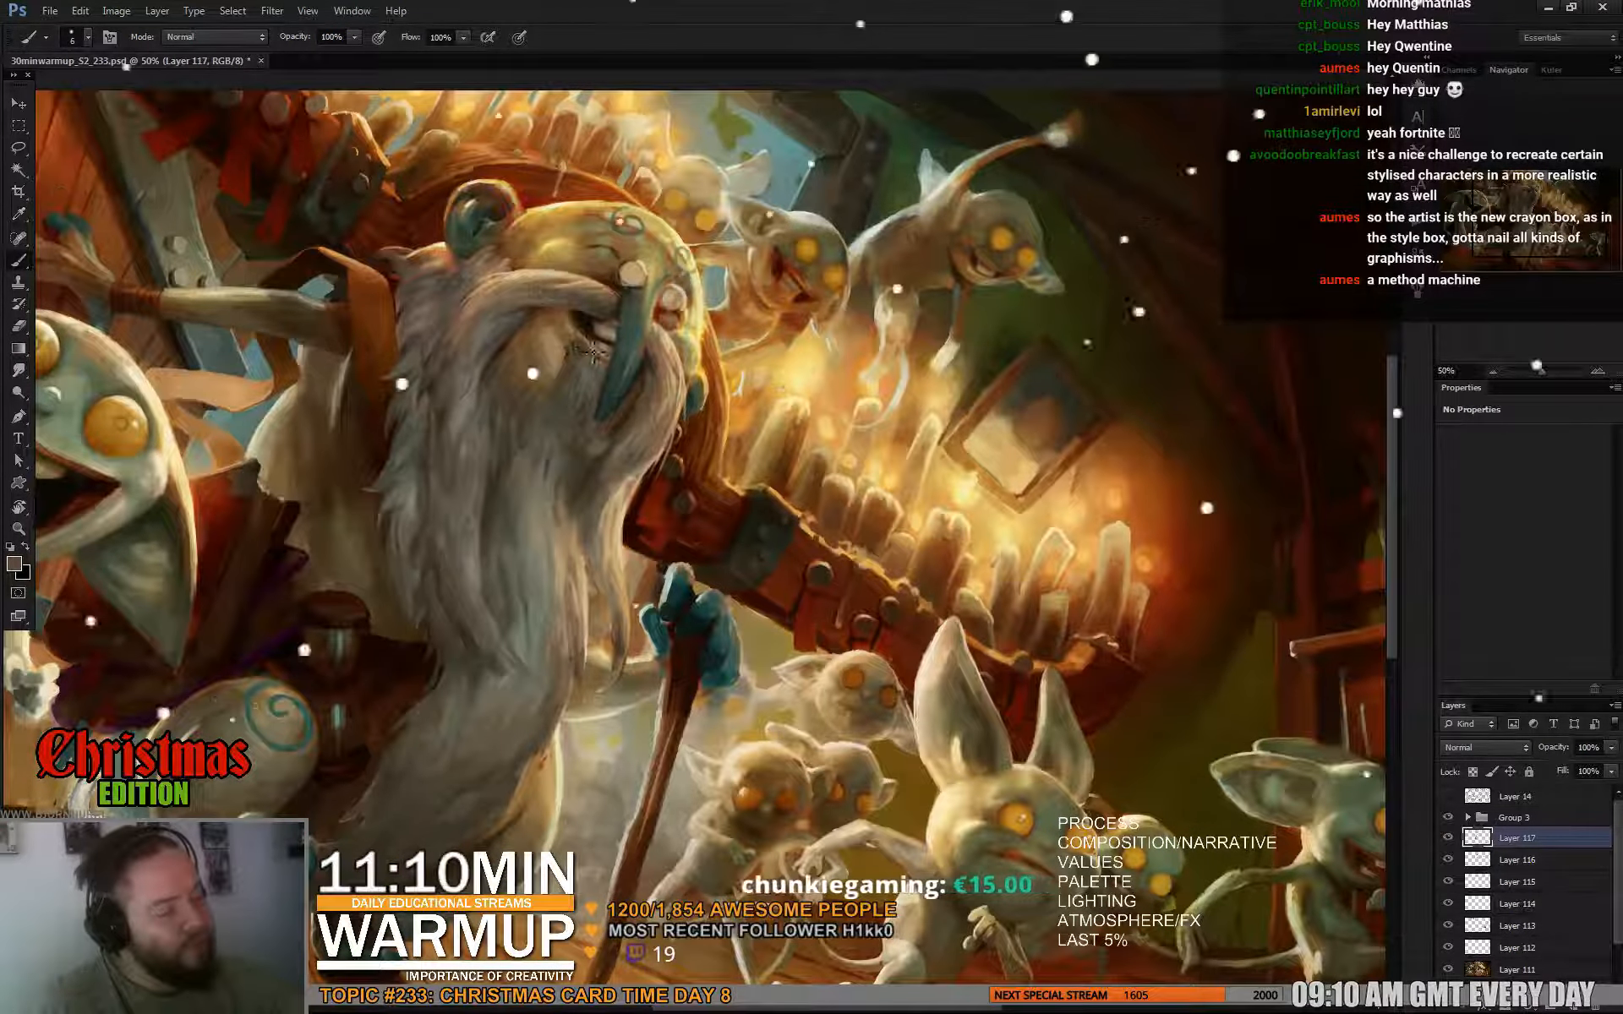
alt+click(580, 343)
alt+click(592, 347)
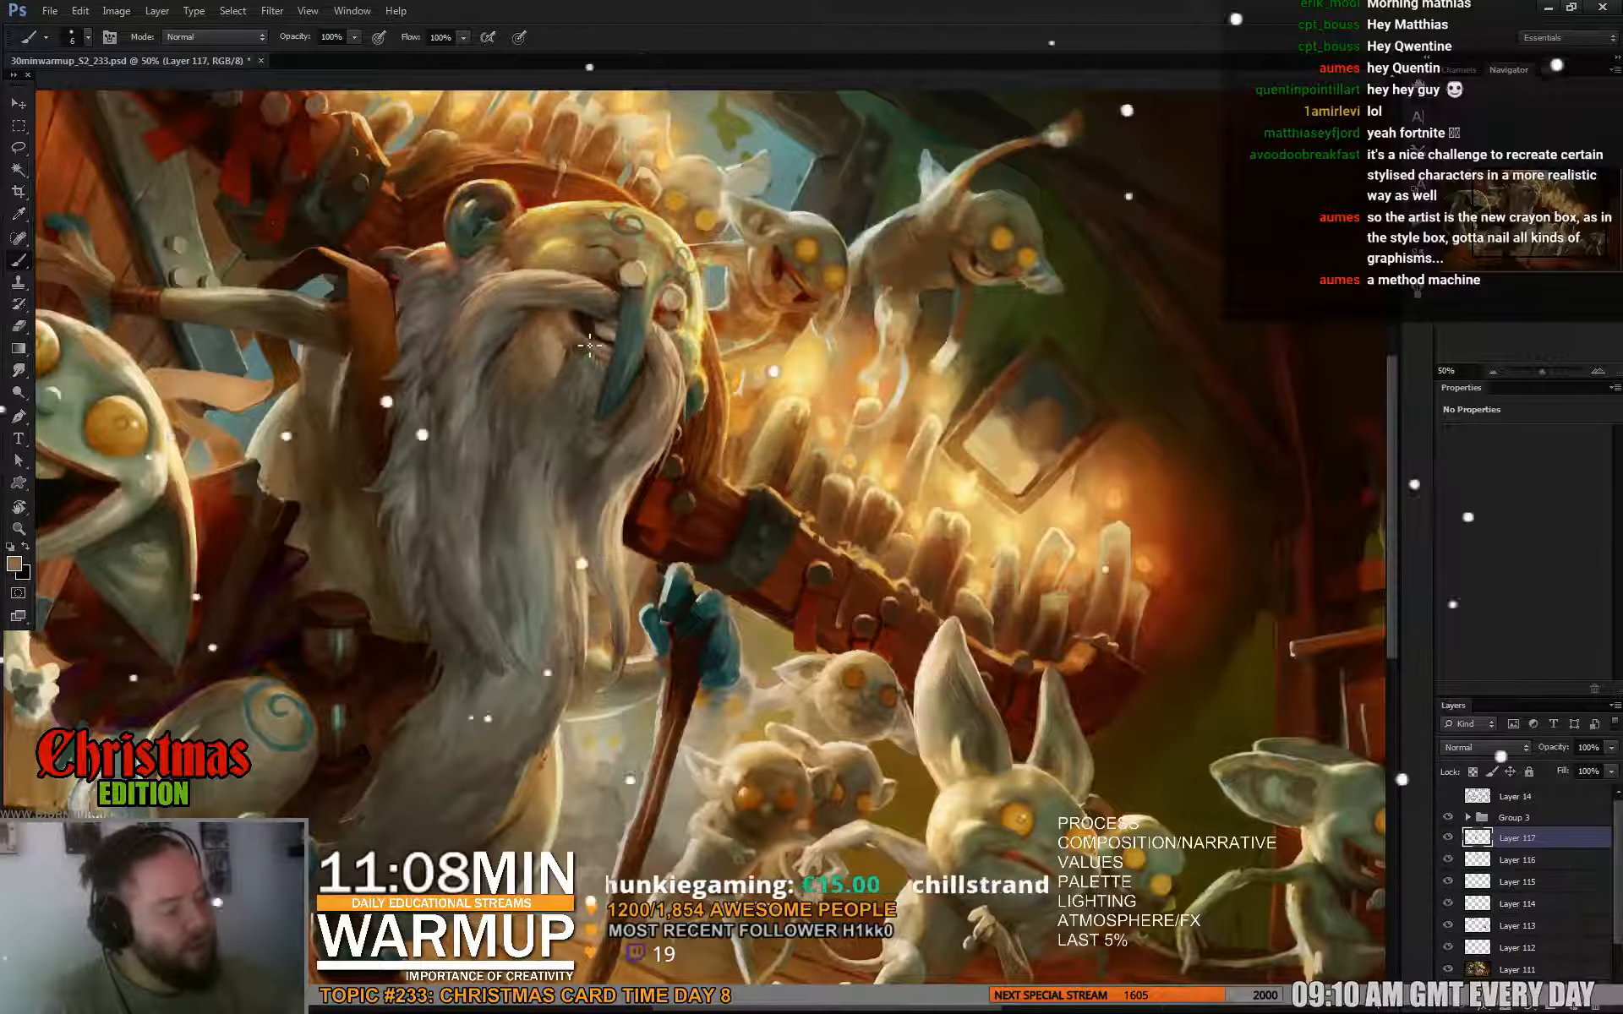
alt+click(610, 279)
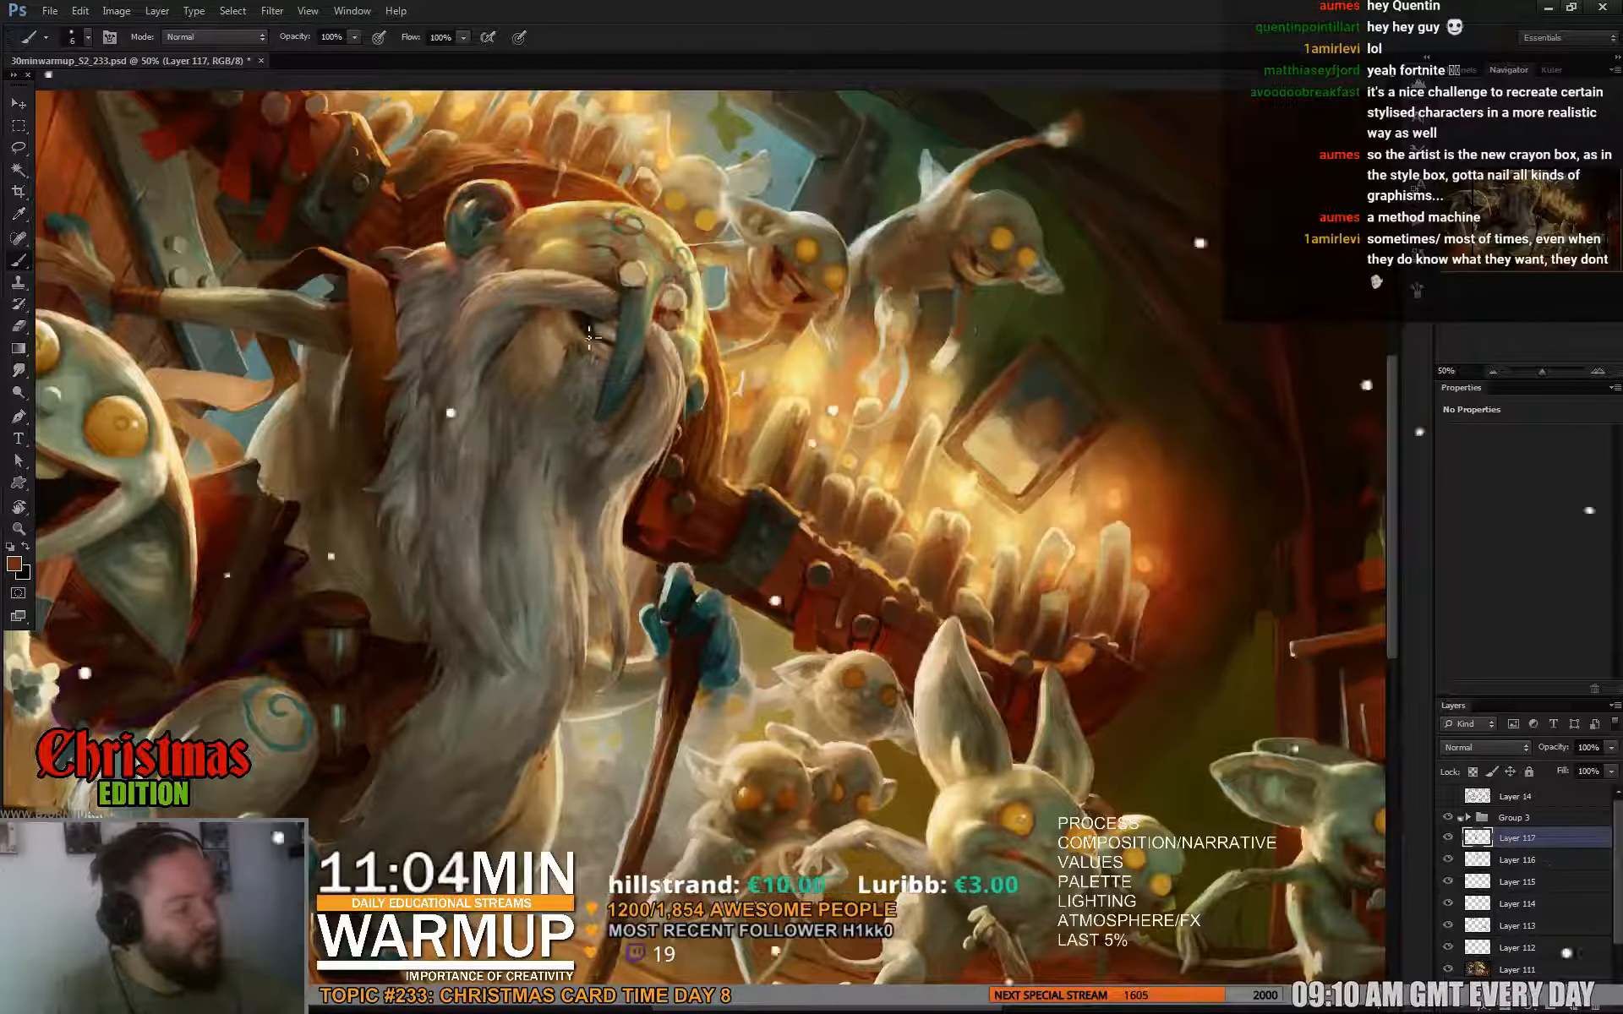
drag(824, 416, 927, 455)
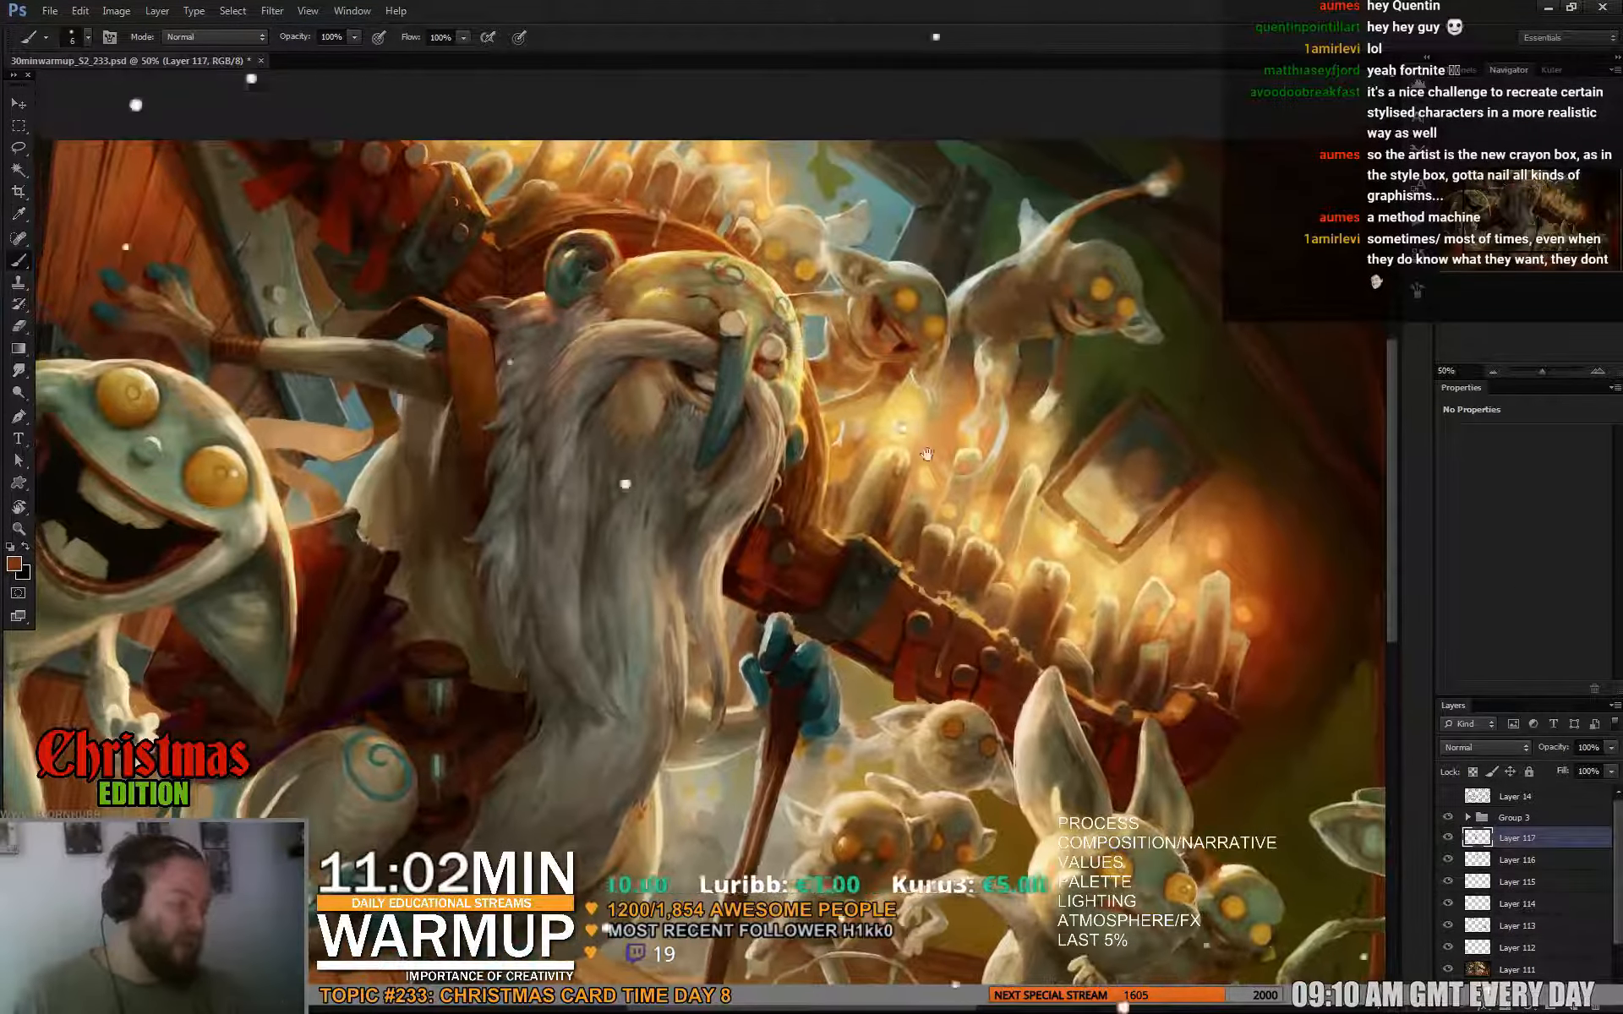
alt+click(724, 365)
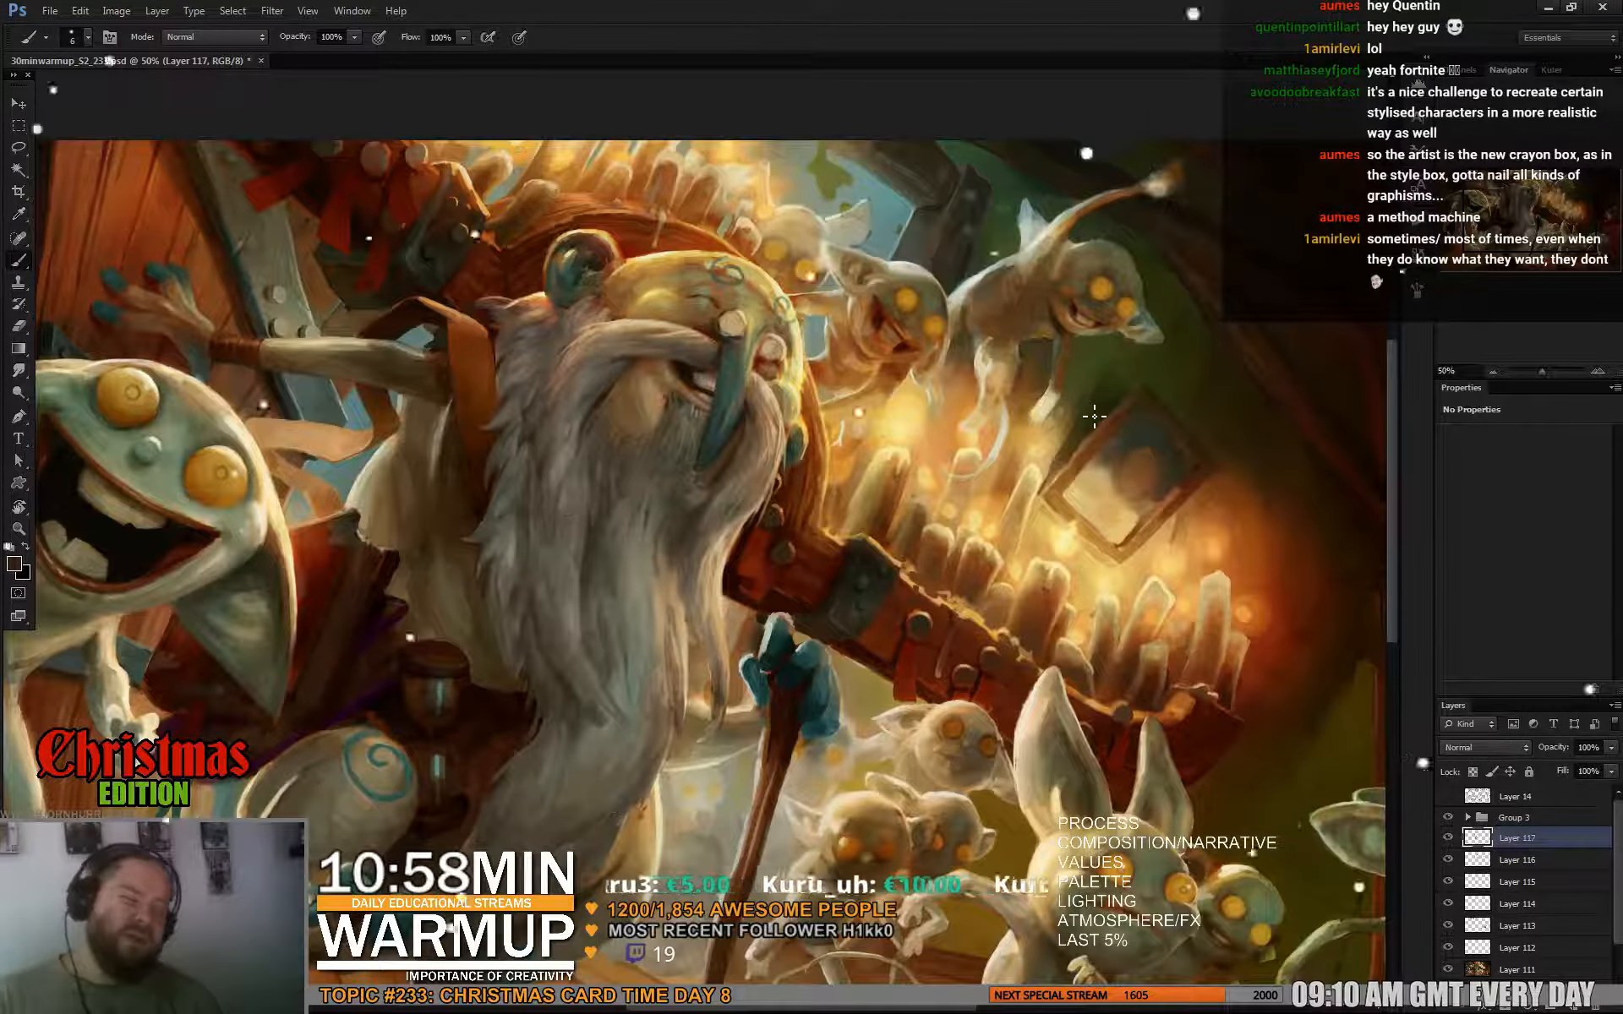
alt+click(717, 369)
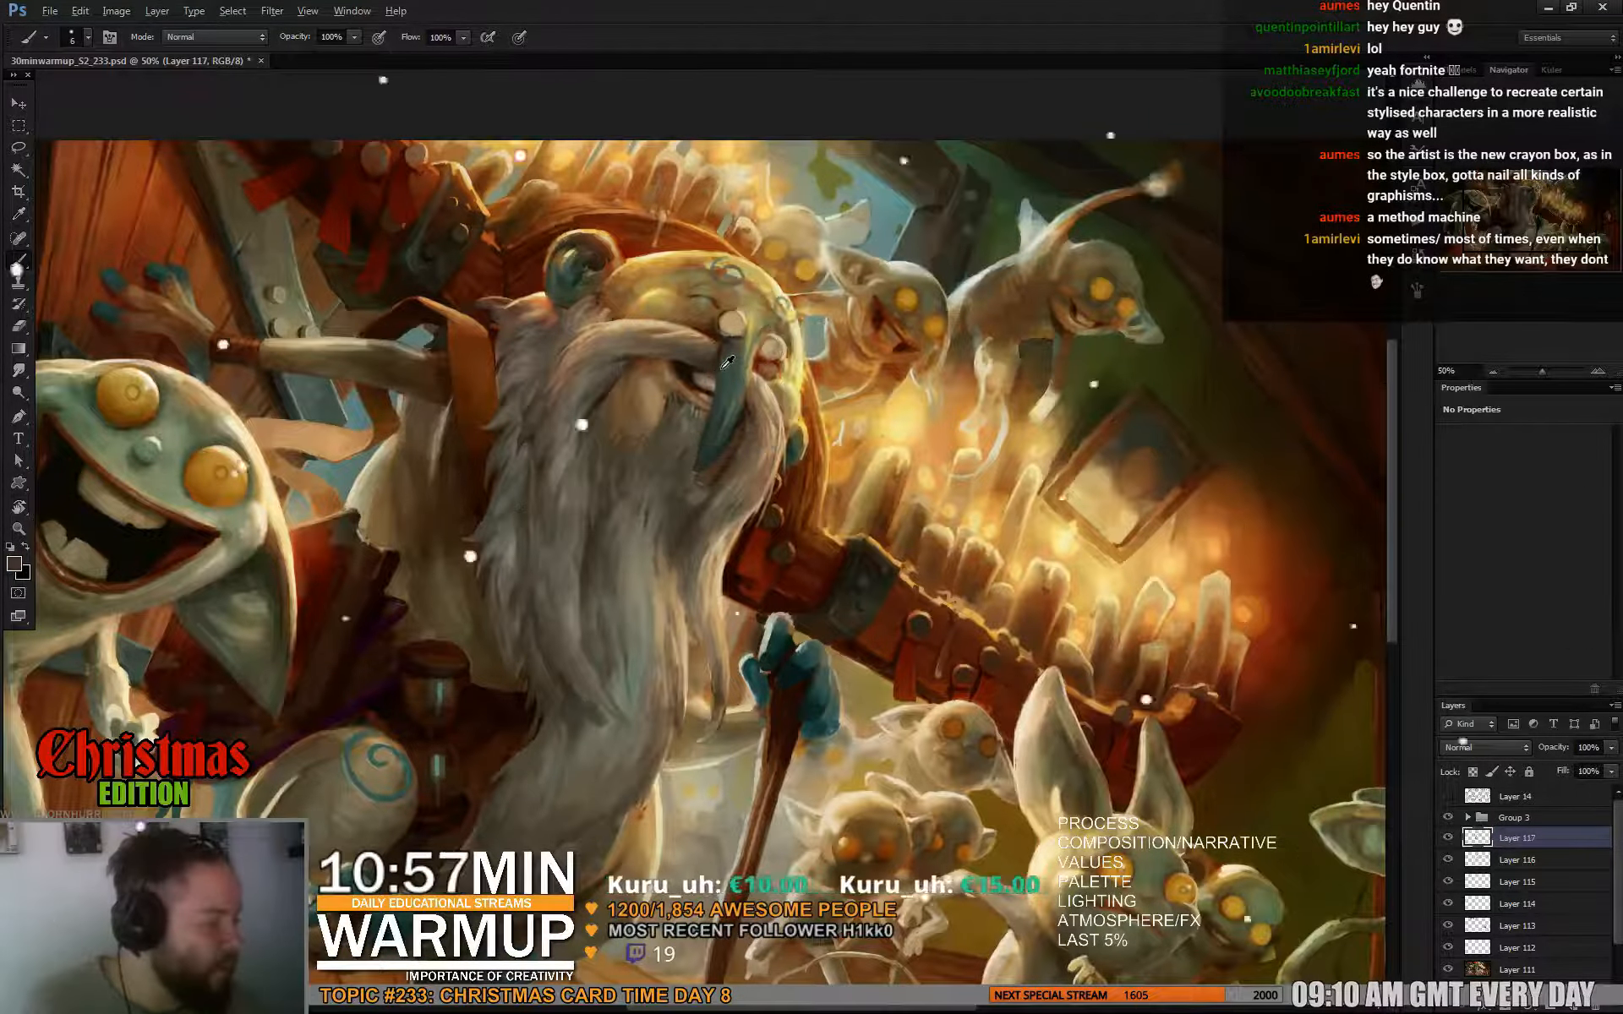
Set the brush size to 7 px, refine the long teal nose and nearby moustache with sampled colours, and save the painting.
right_click(769, 351)
key(Escape)
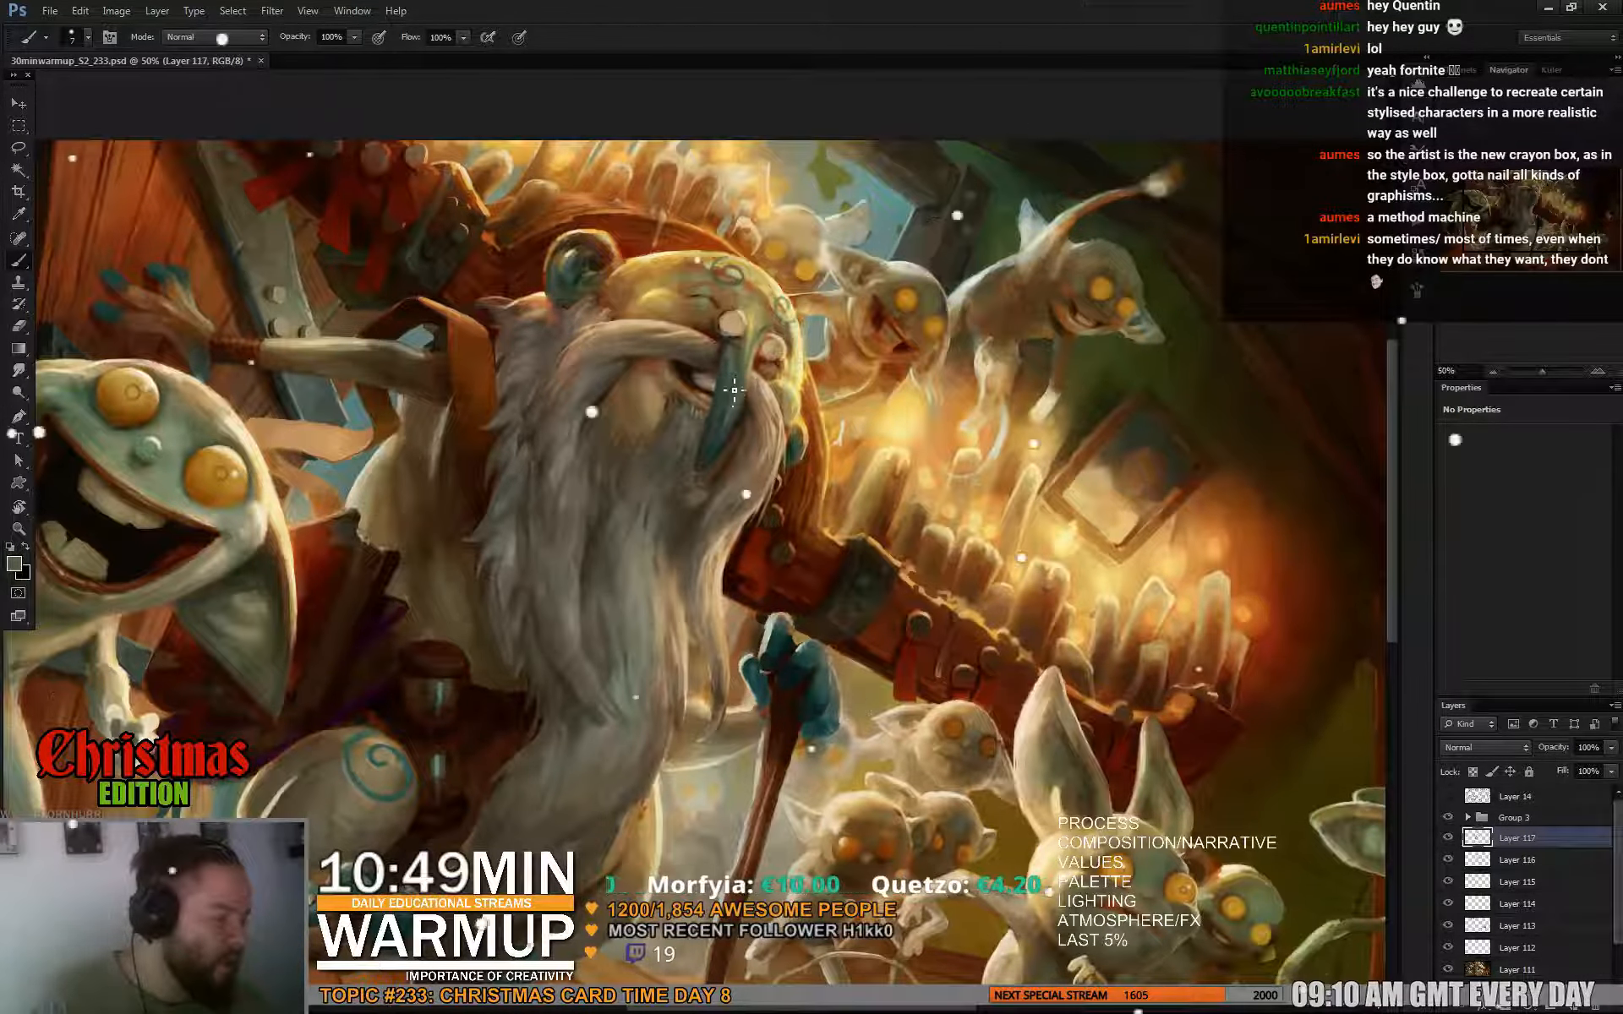
alt+click(722, 416)
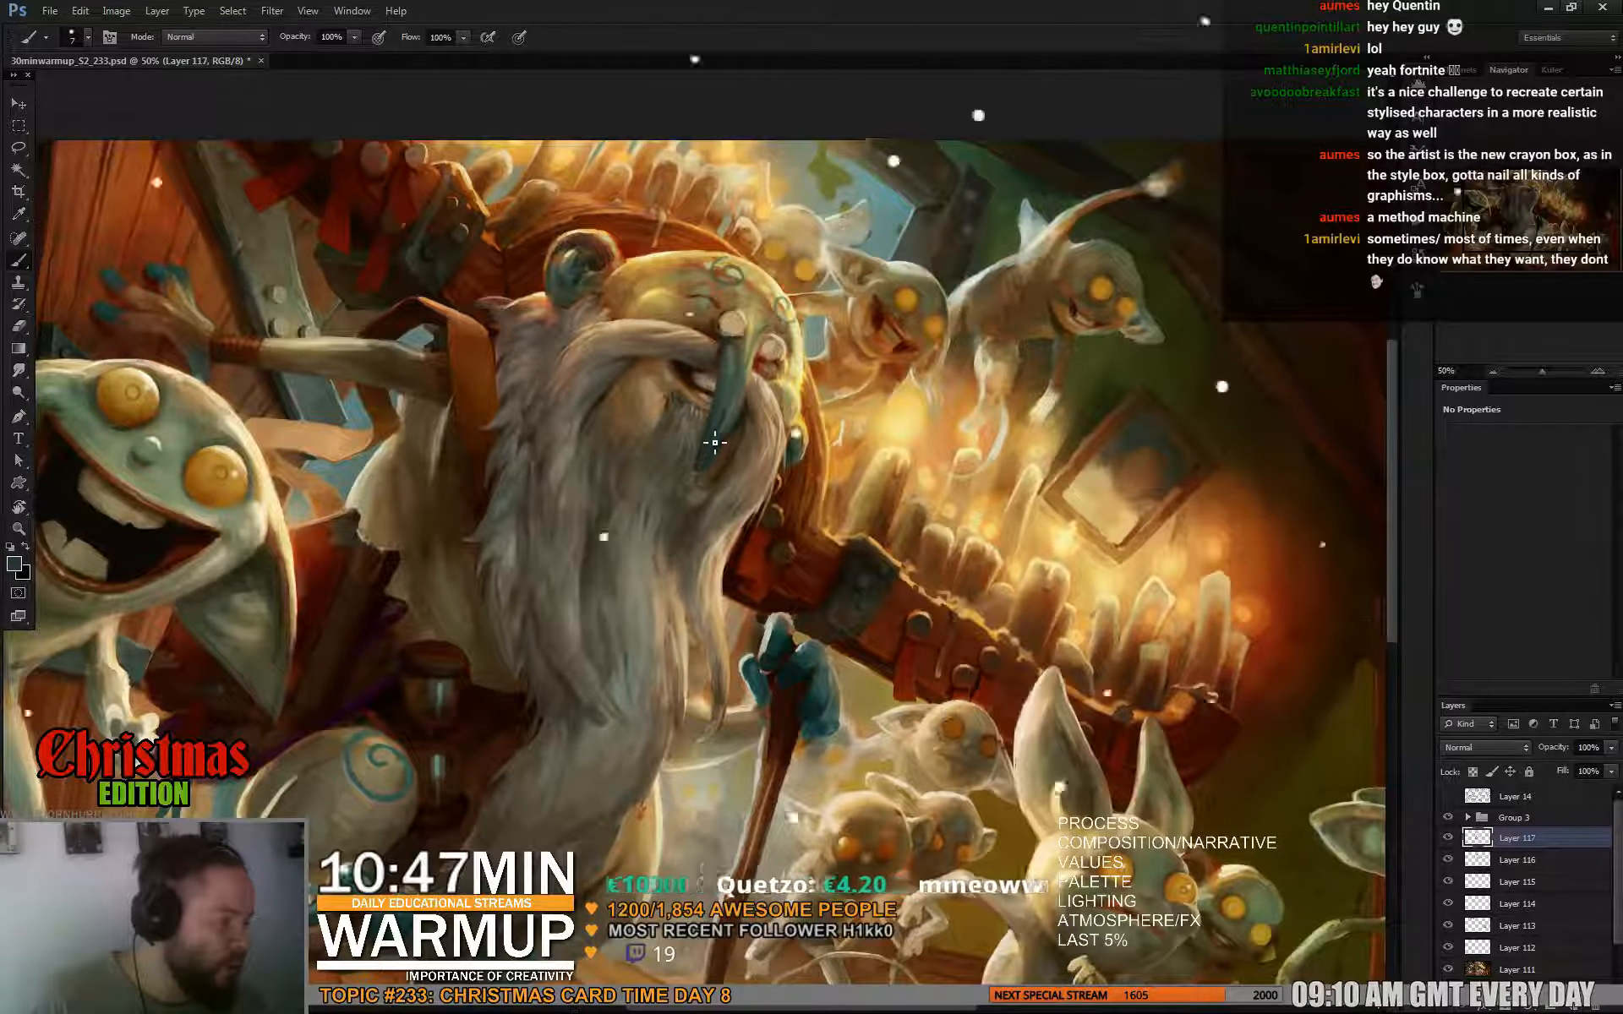
mouse_move(714, 444)
mouse_down()
mouse_move(717, 421)
mouse_move(713, 434)
mouse_up()
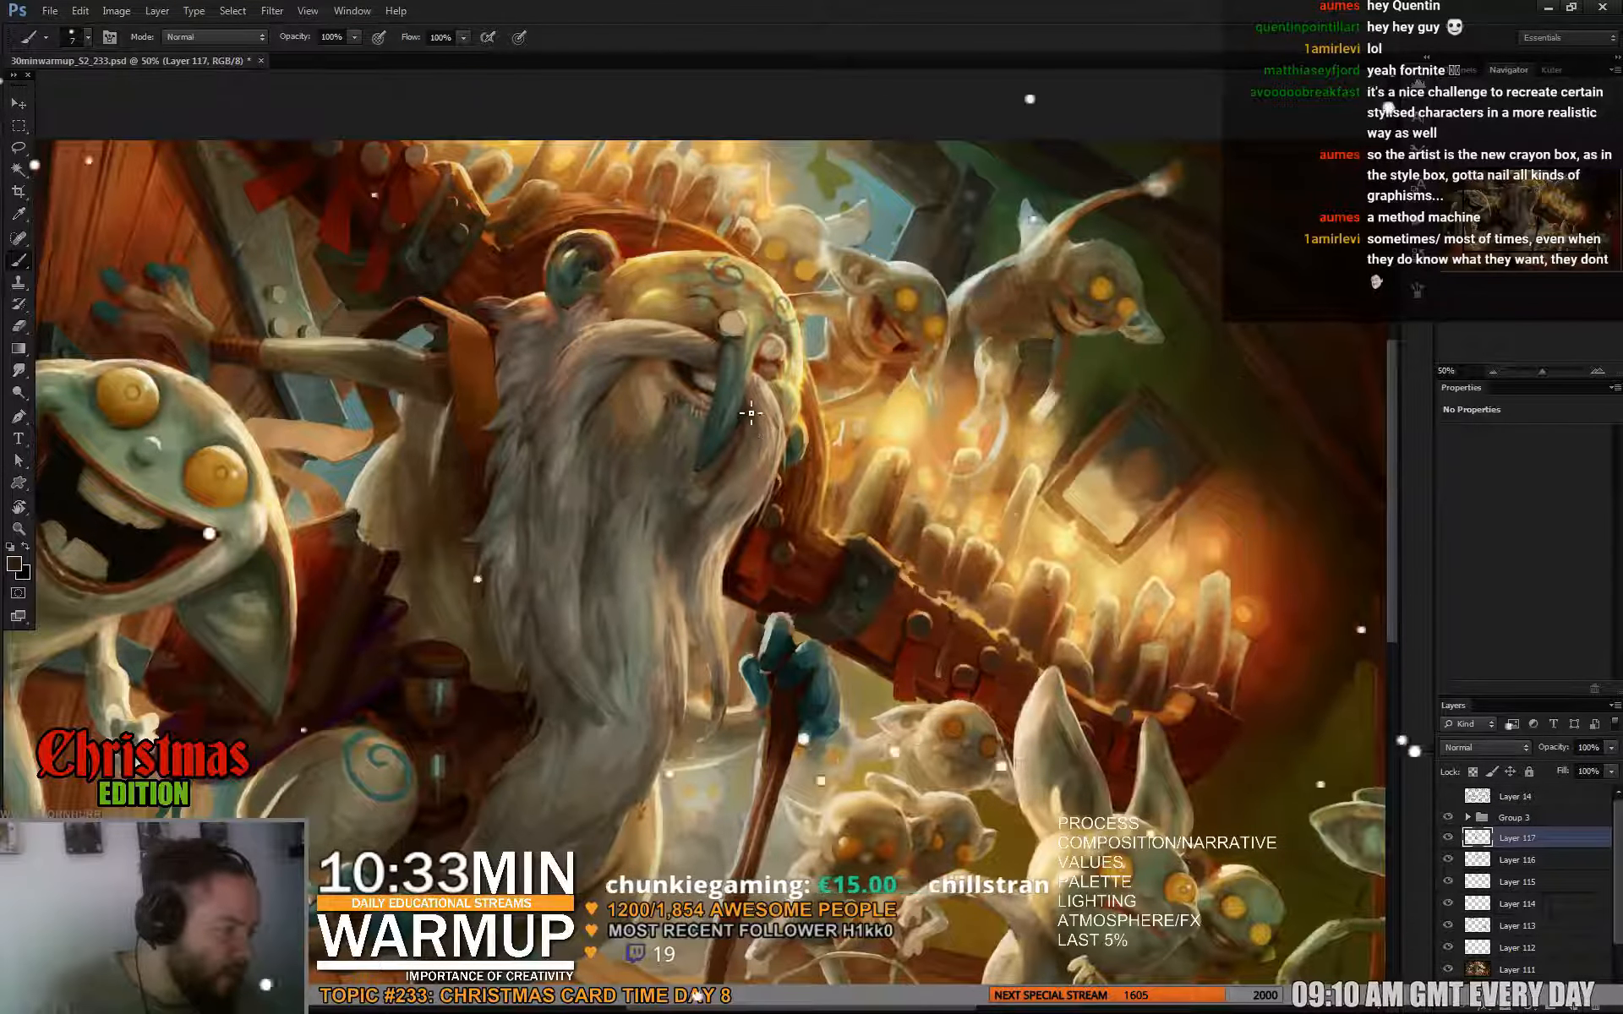
key(ctrl+s)
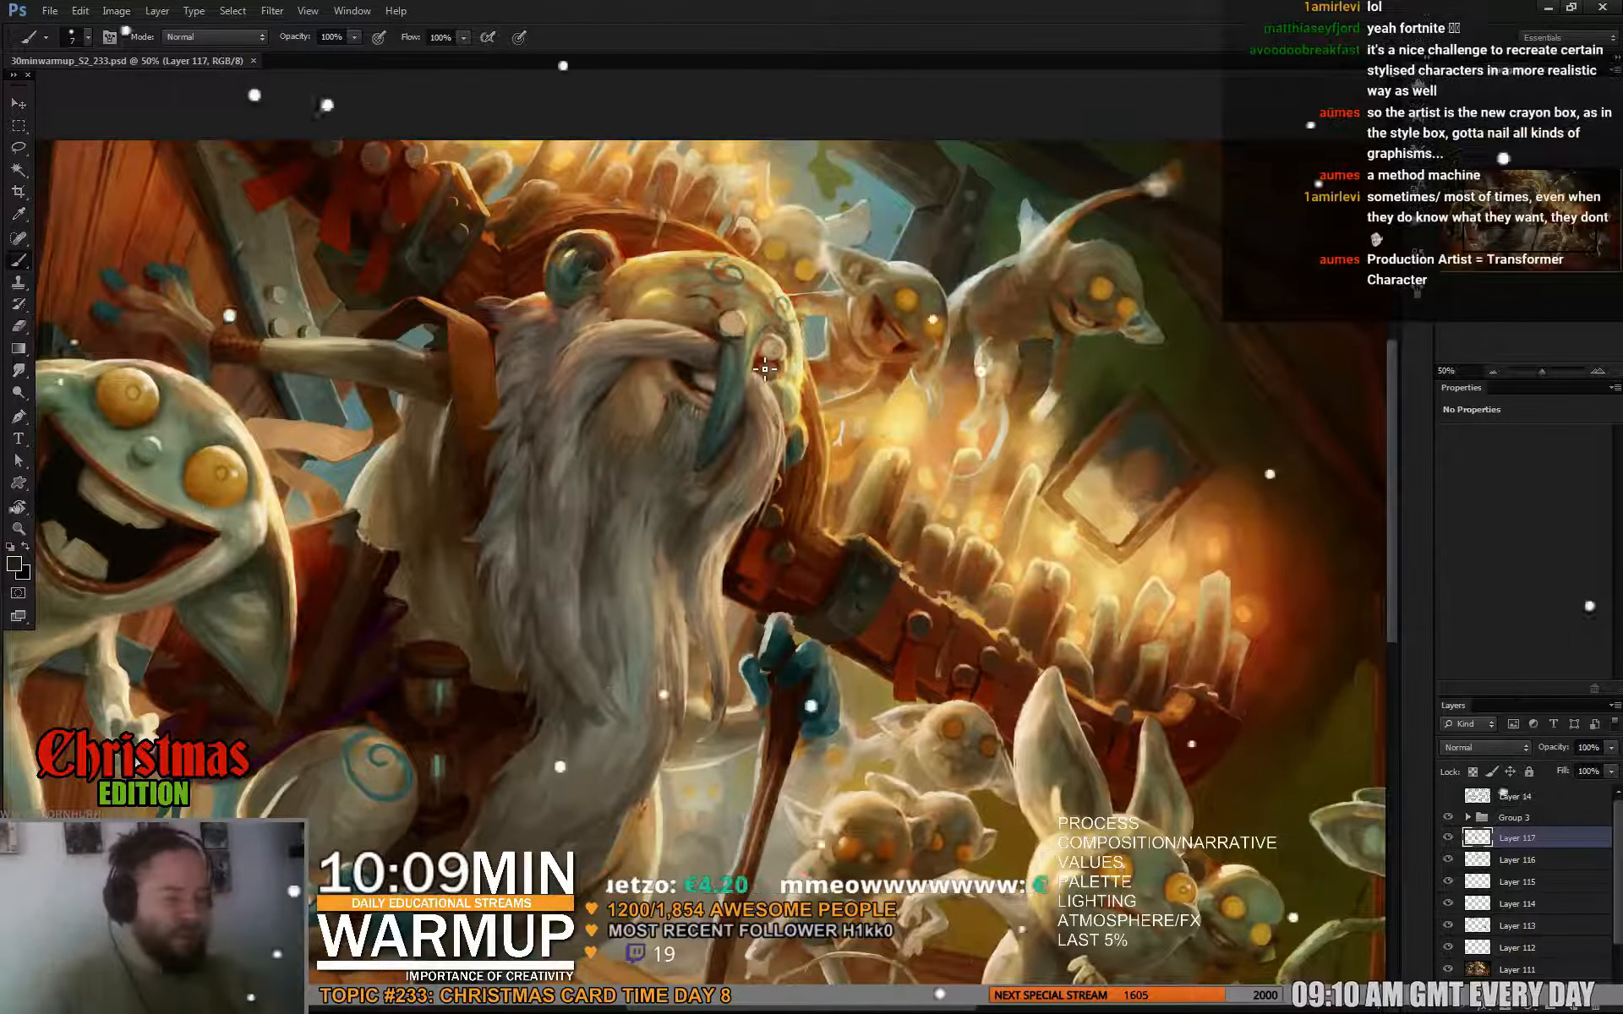
Paint a strand in the middle of the long beard and switch to a square brush at 13 px.
drag(660, 541, 664, 583)
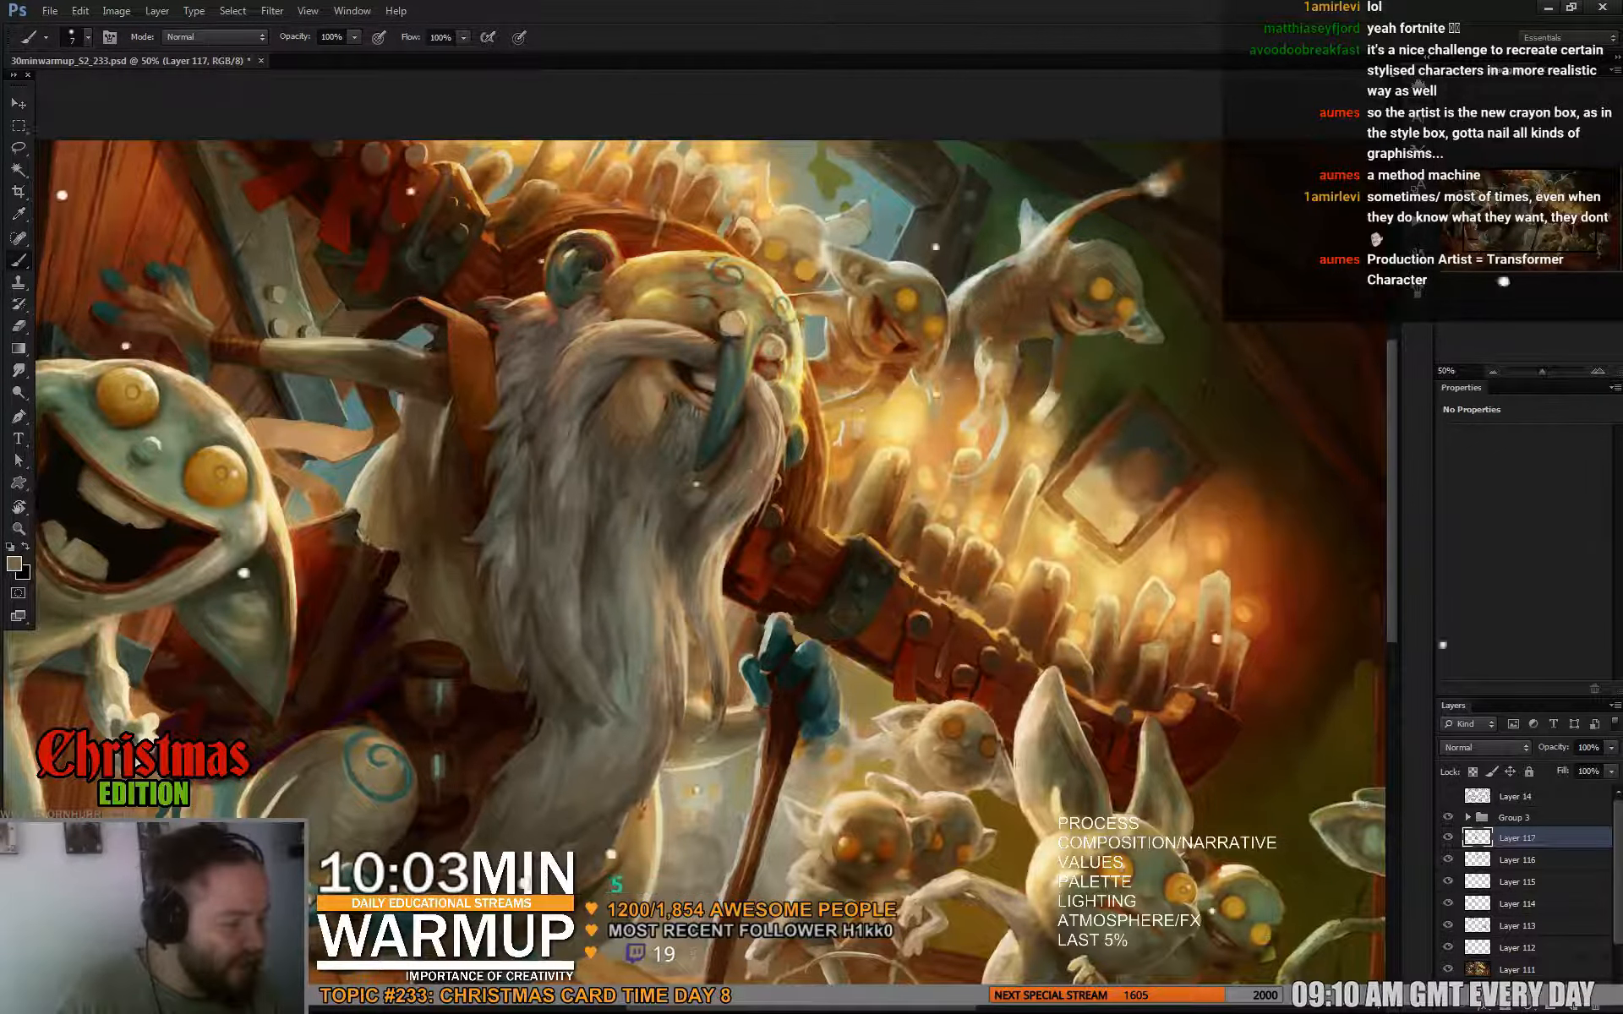
drag(737, 473, 727, 388)
right_click(727, 427)
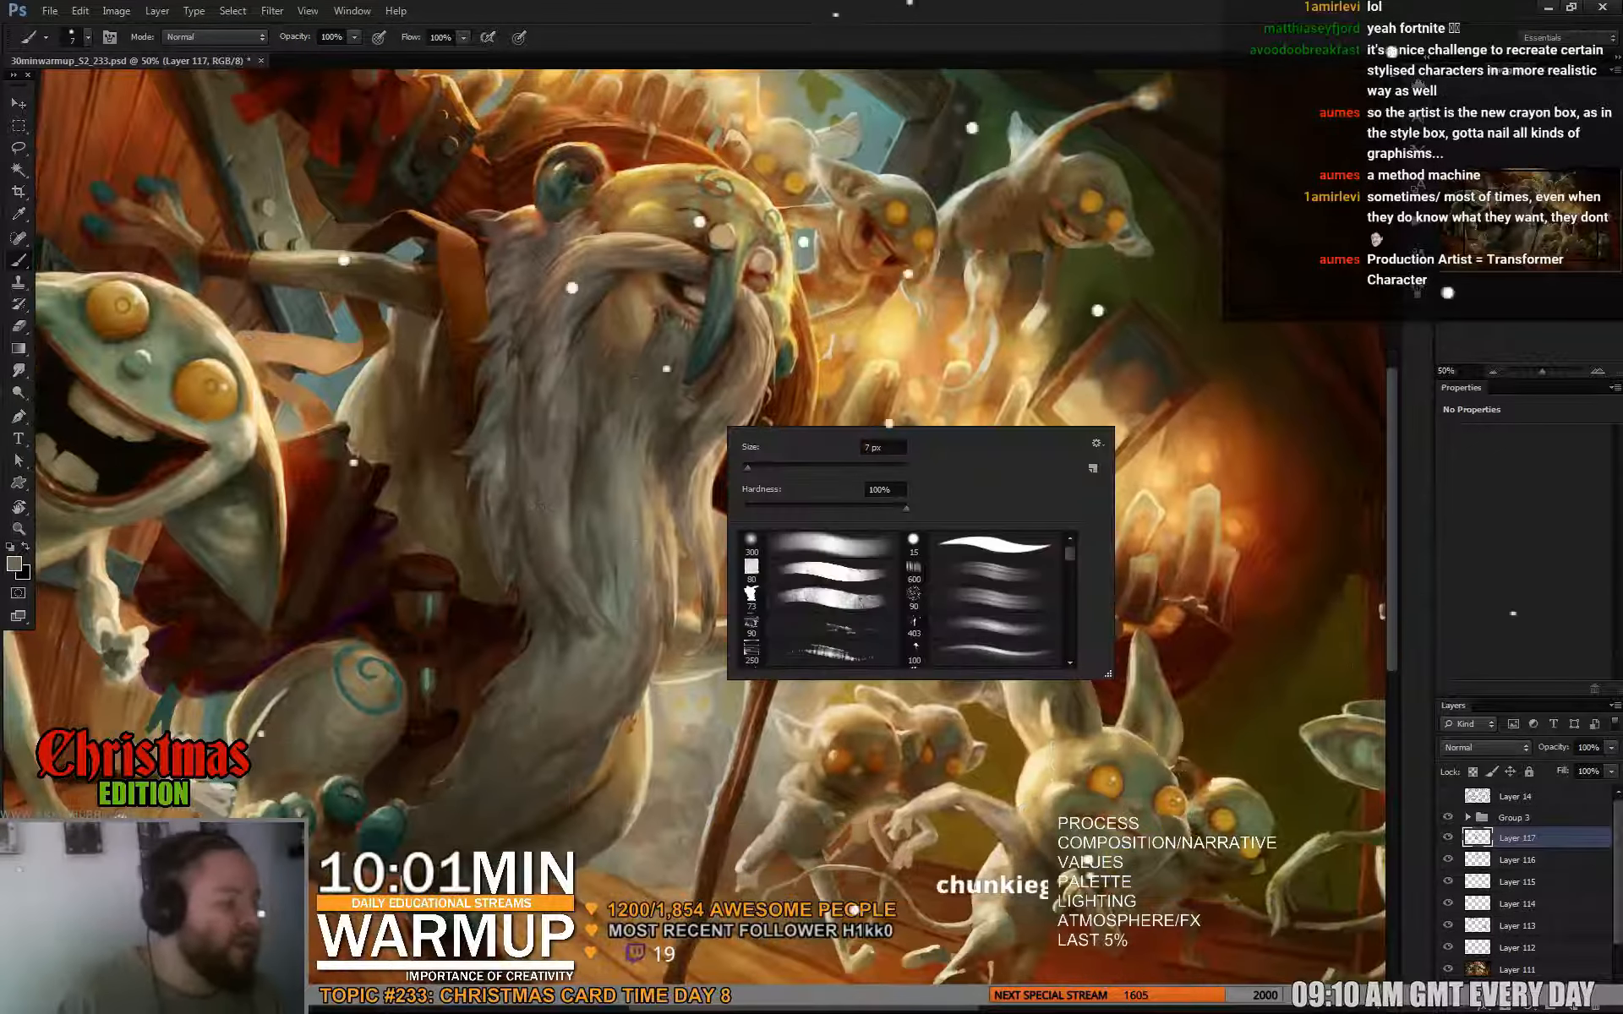
click(752, 467)
double_click(751, 567)
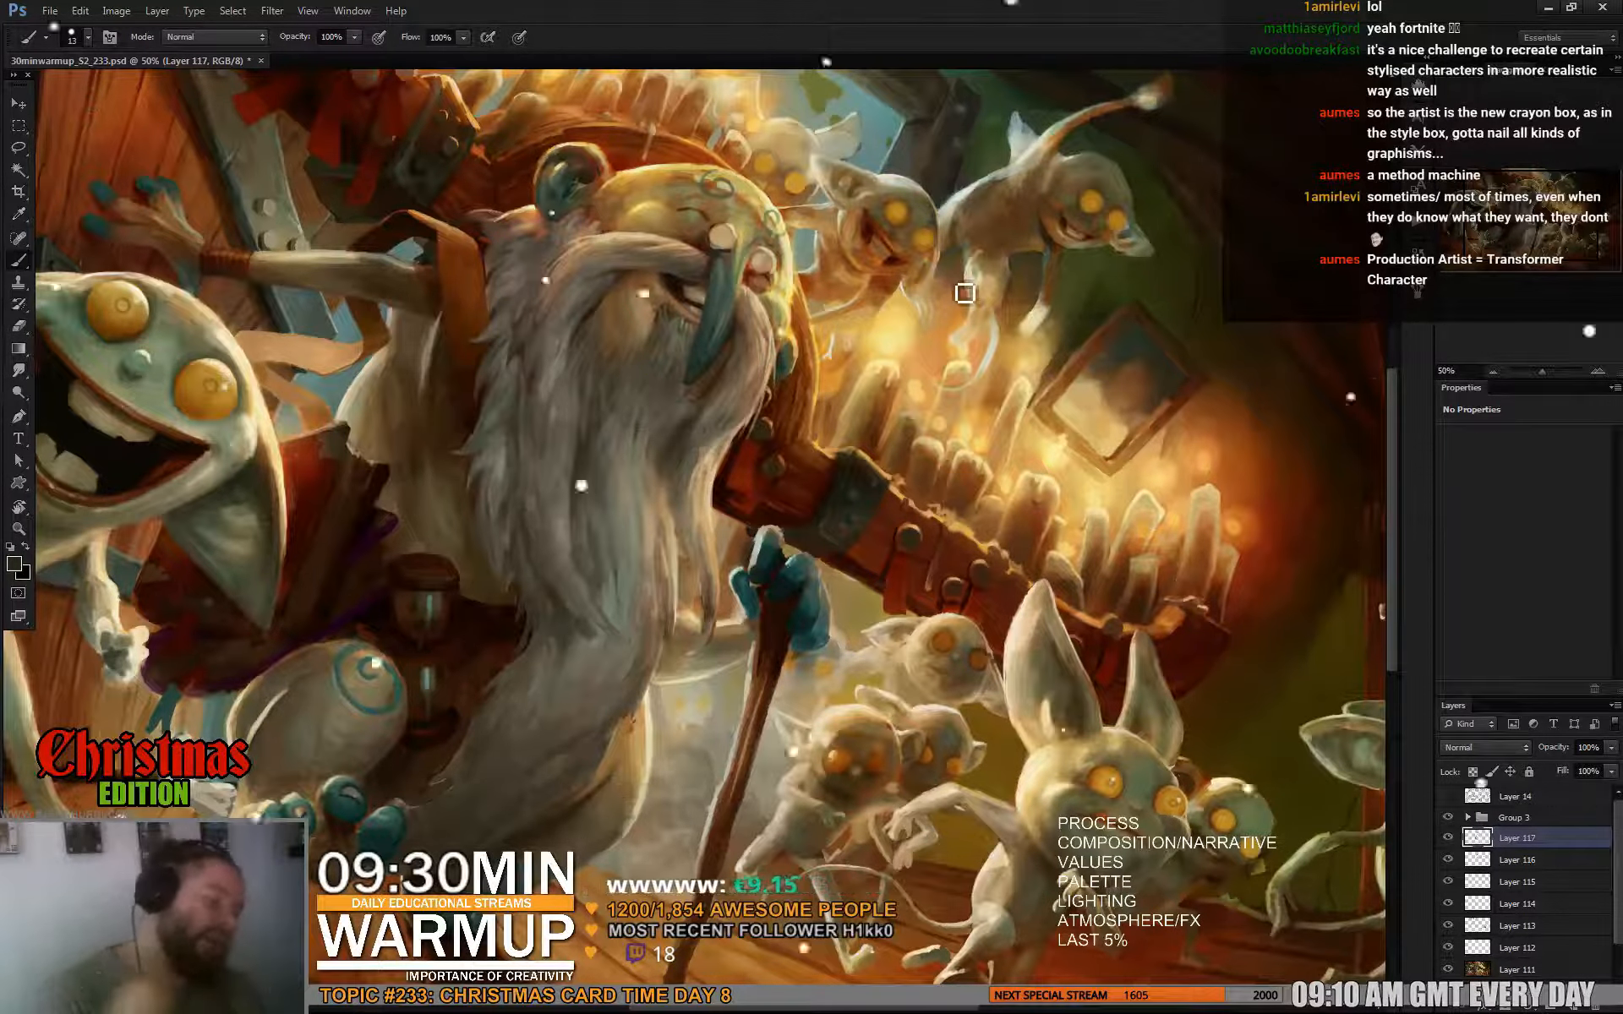
Set the brush size to 8 px and paint strands in the middle of the beard with sampled grey and cream tones.
drag(713, 488, 708, 437)
alt+click(665, 461)
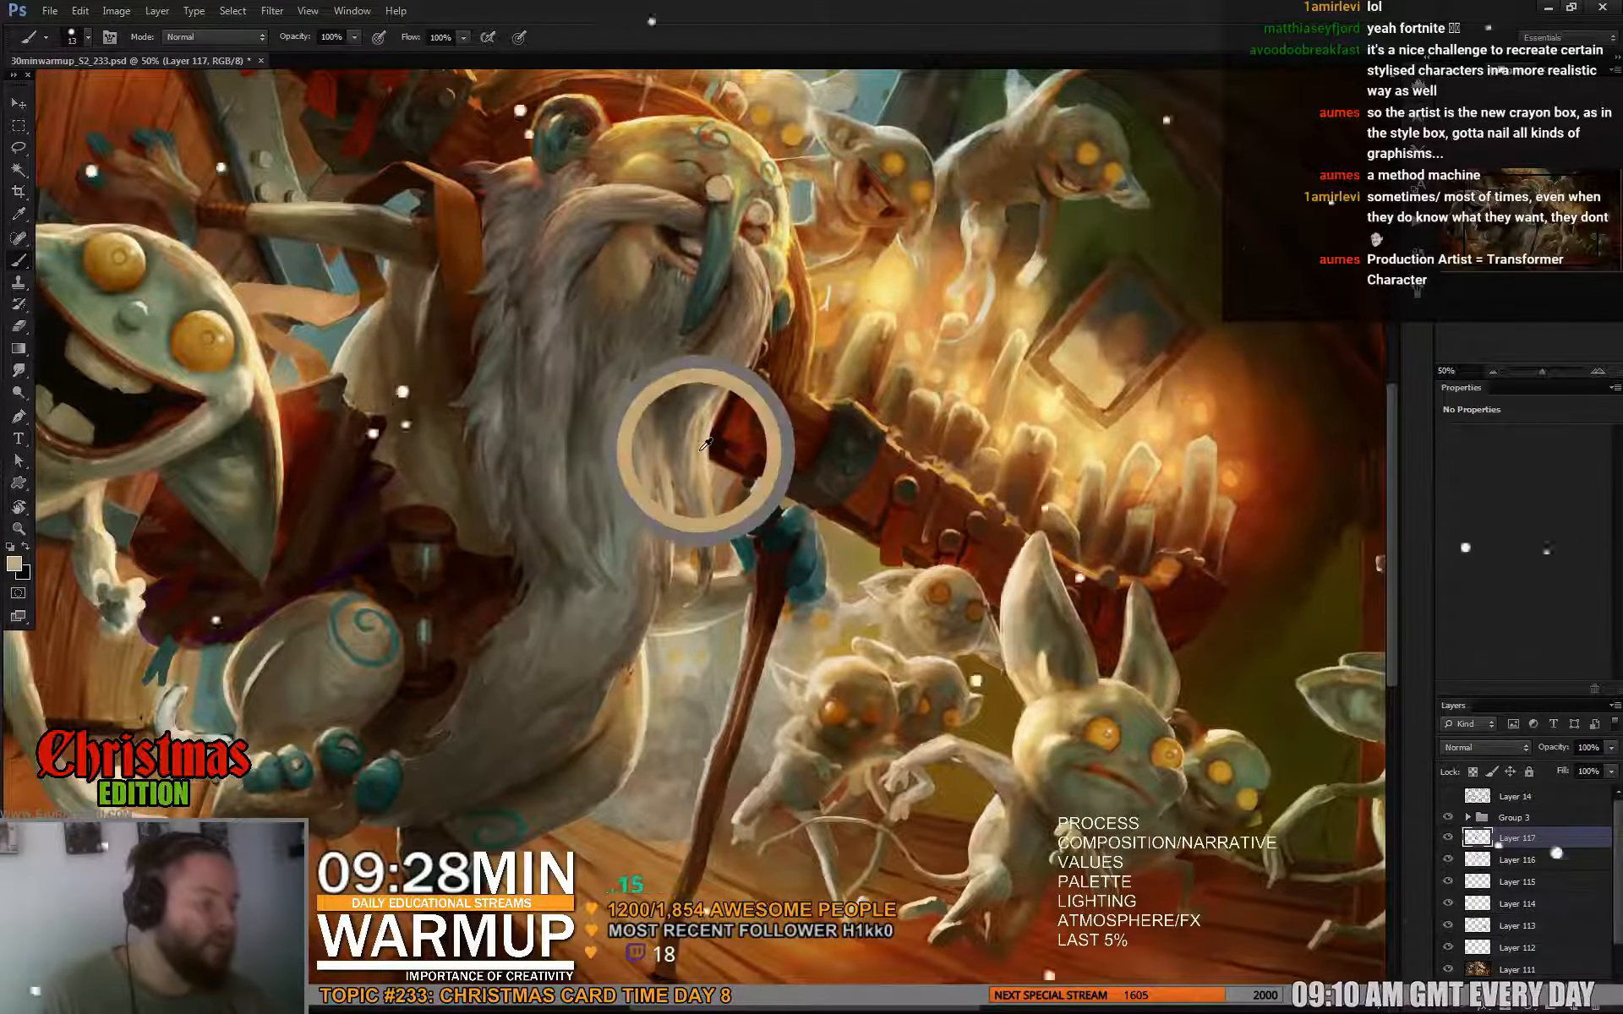
right_click(595, 420)
click(564, 460)
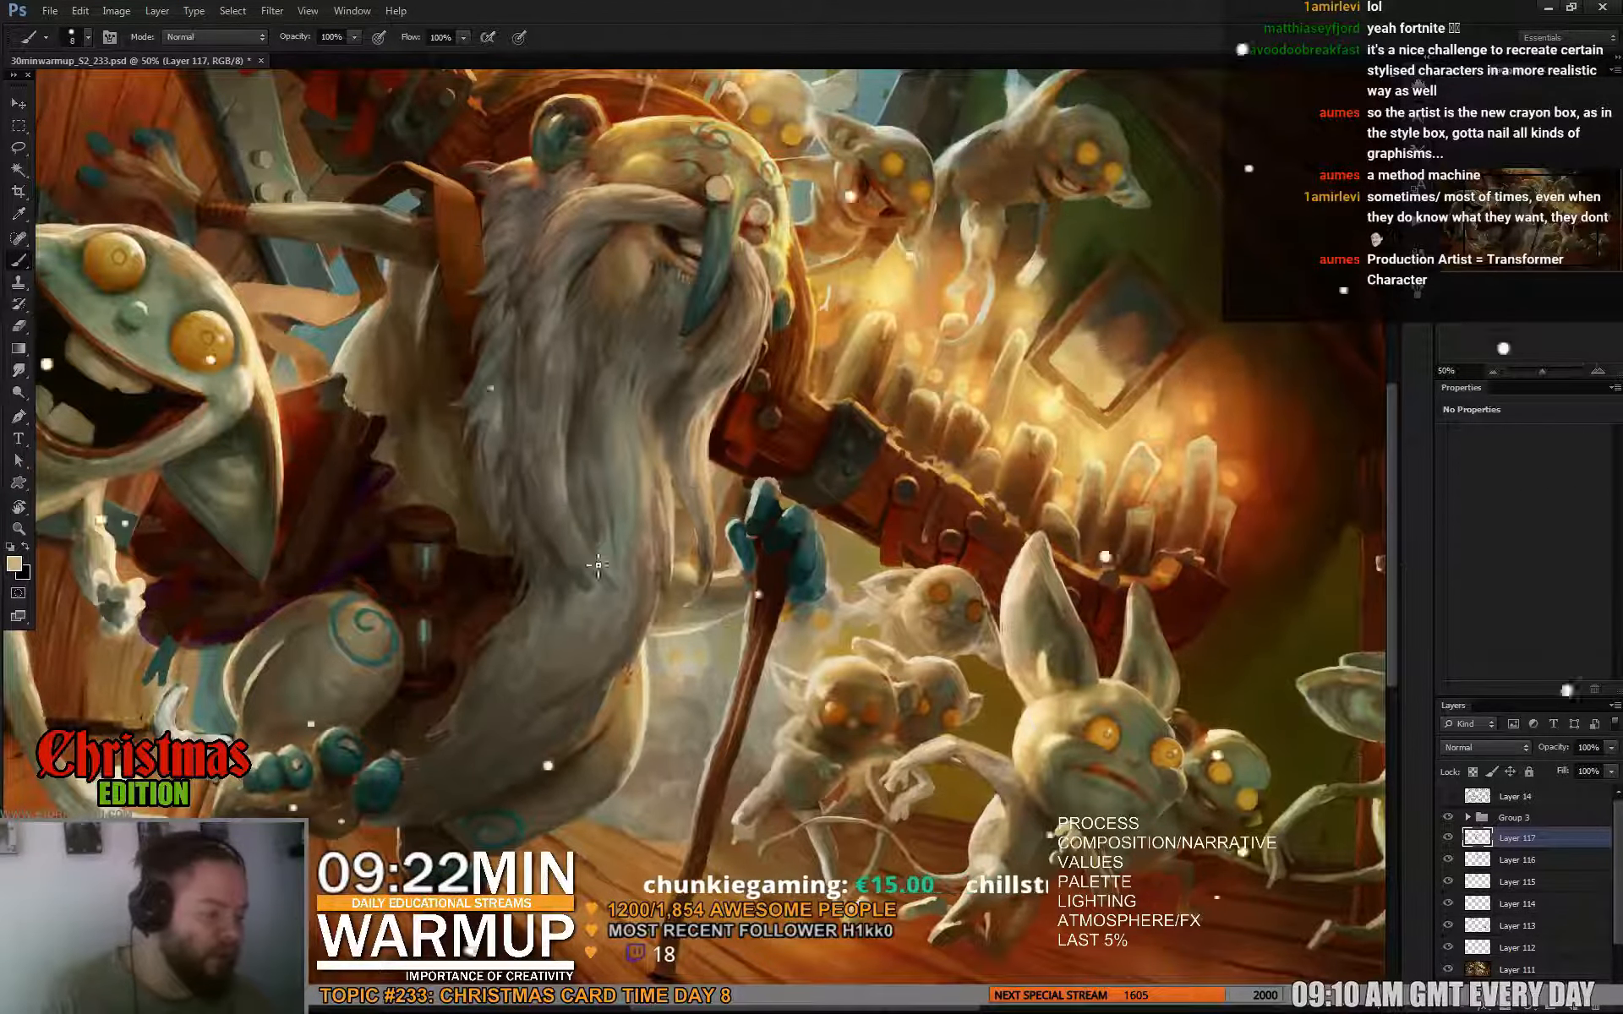
alt+click(560, 473)
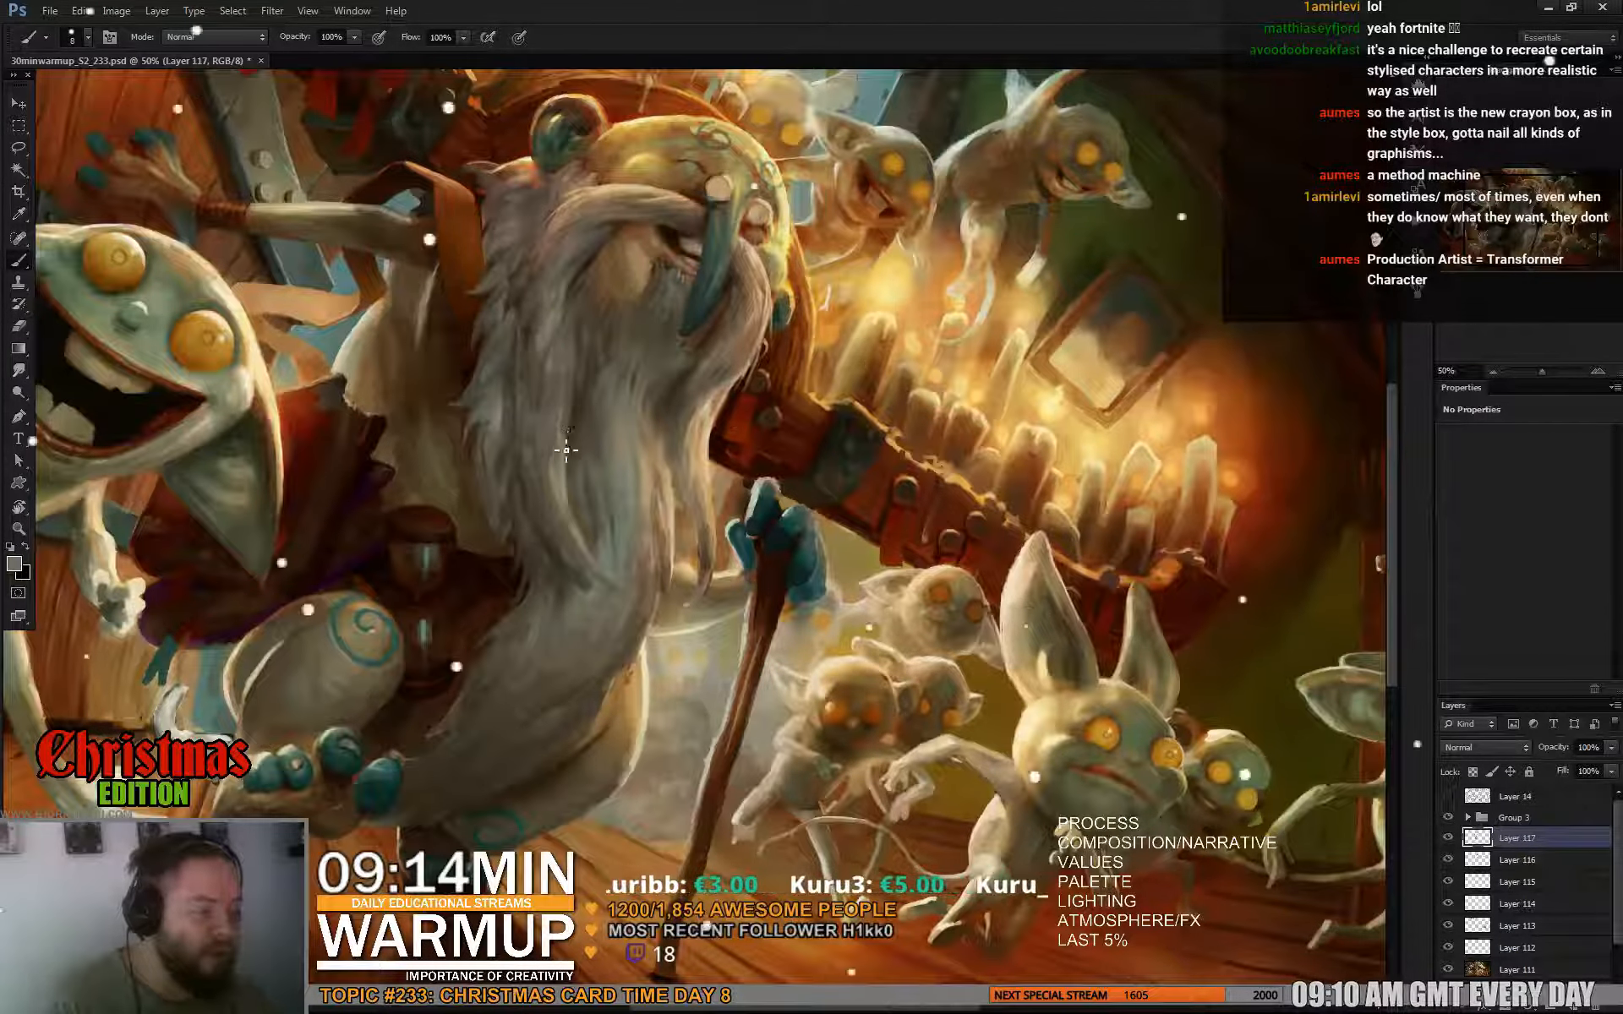
alt+click(570, 525)
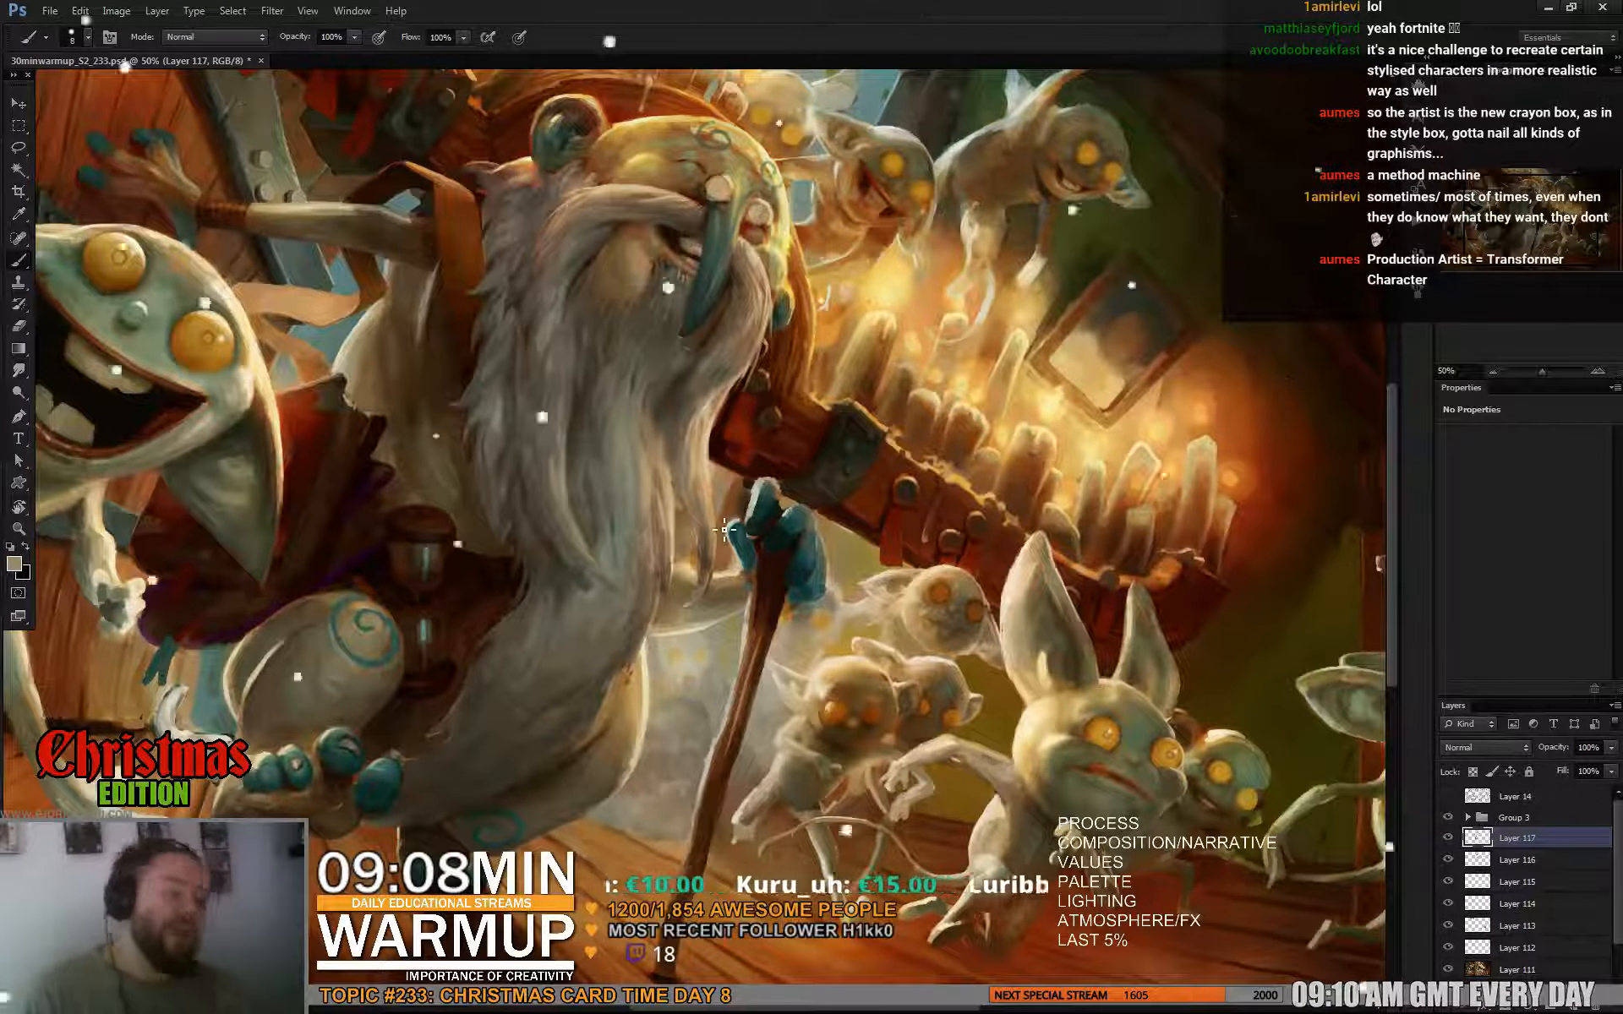
alt+click(706, 456)
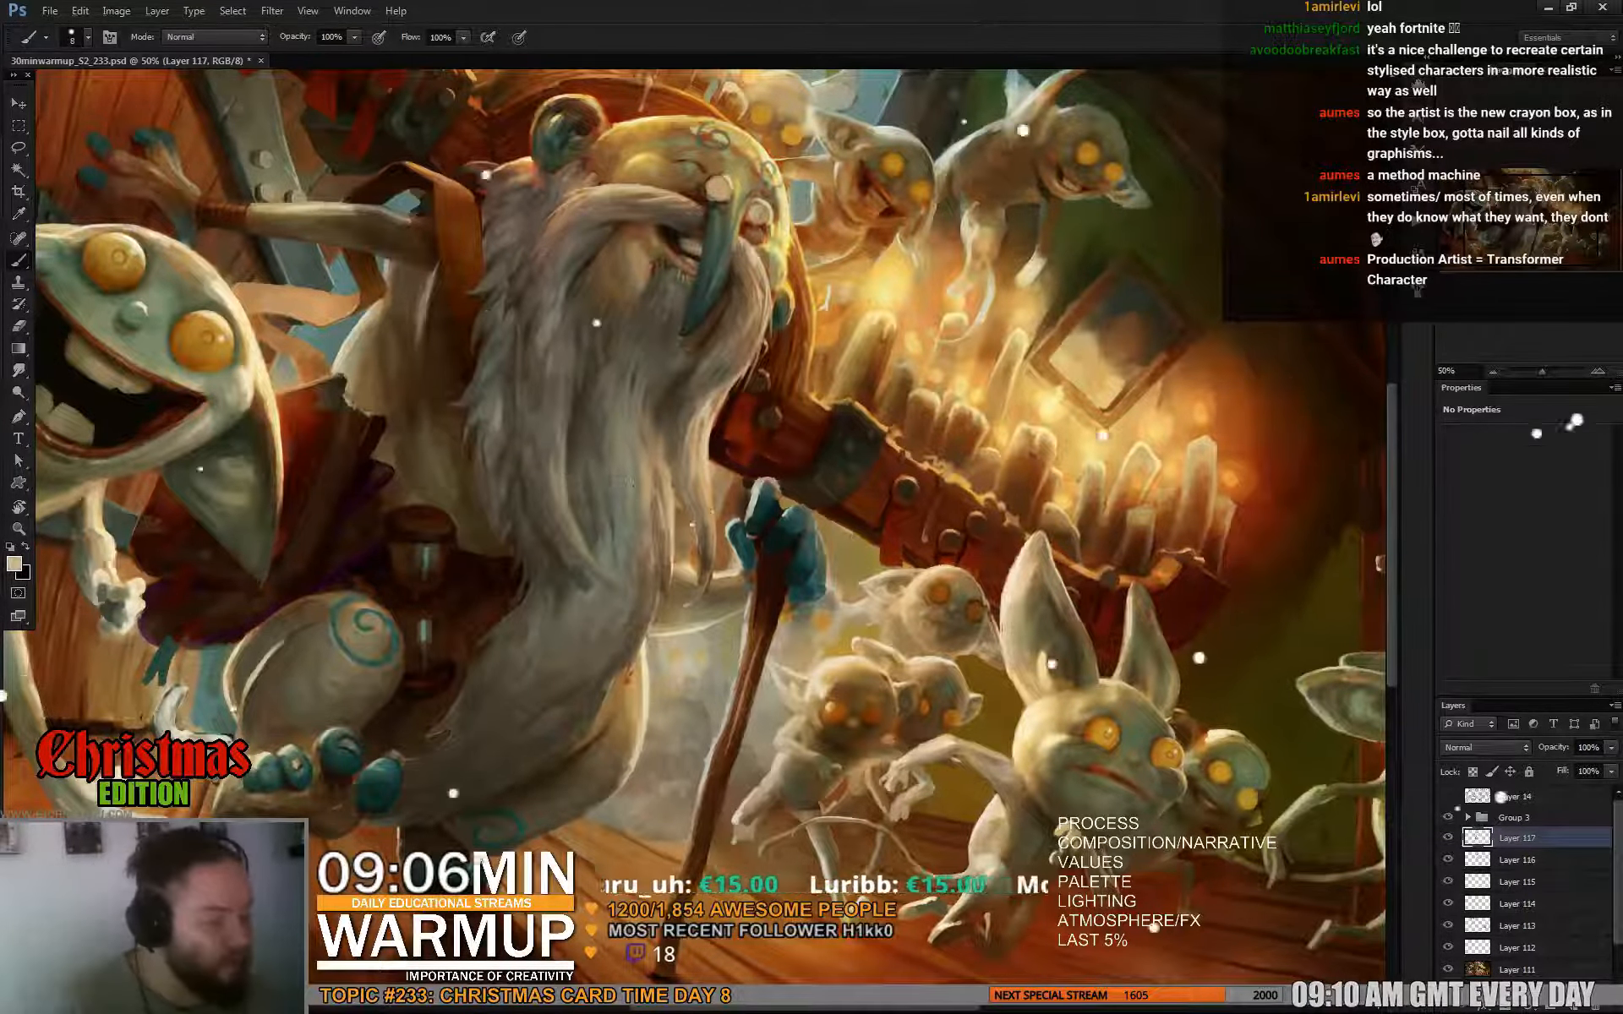
Set the brush size to 5 px and refine the thin beard strand hanging beside the cane with sampled greys and browns.
right_click(631, 495)
drag(641, 546, 639, 546)
key(Return)
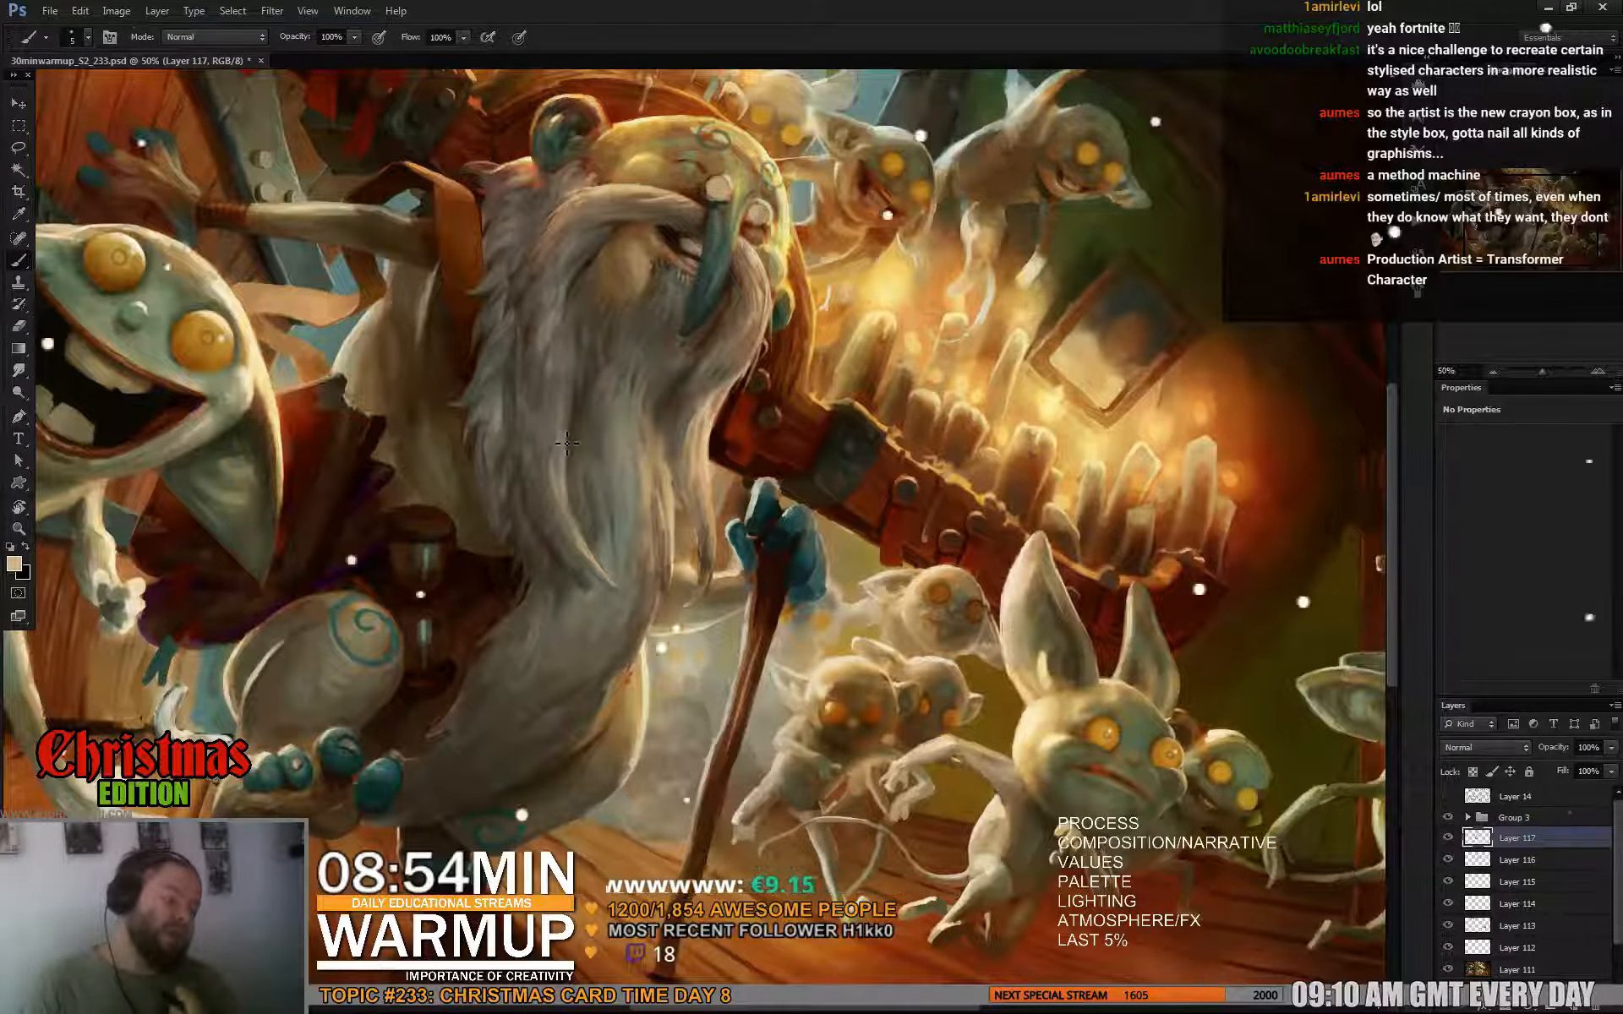
alt+click(596, 523)
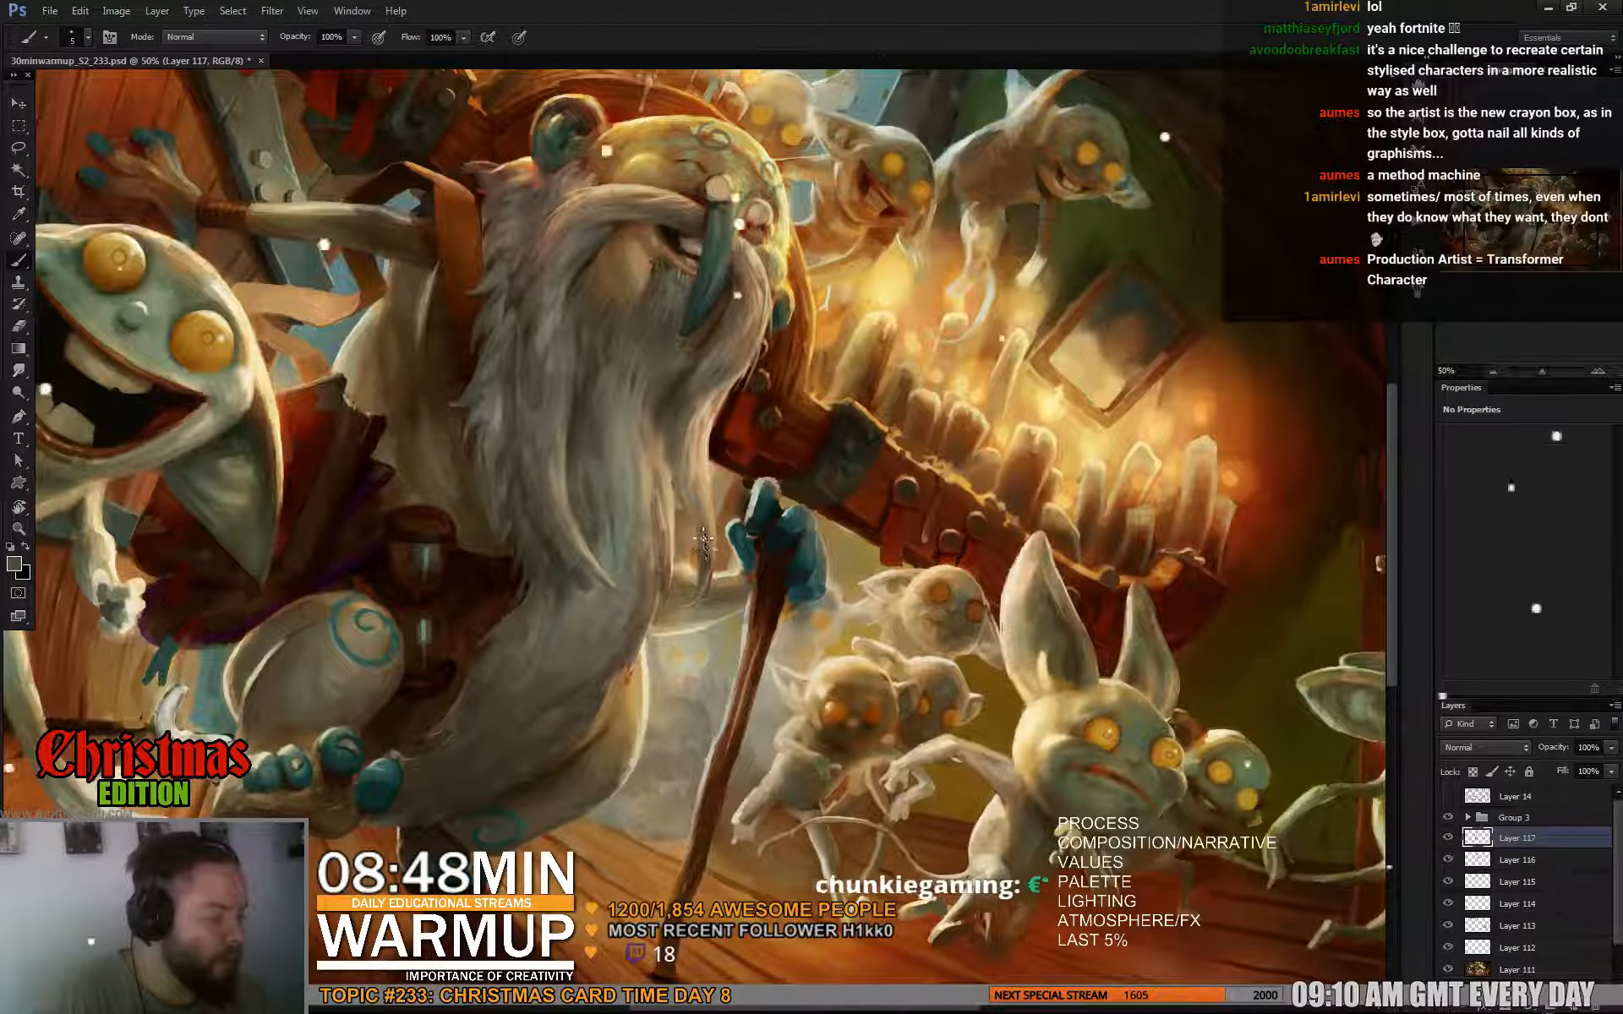
alt+click(693, 515)
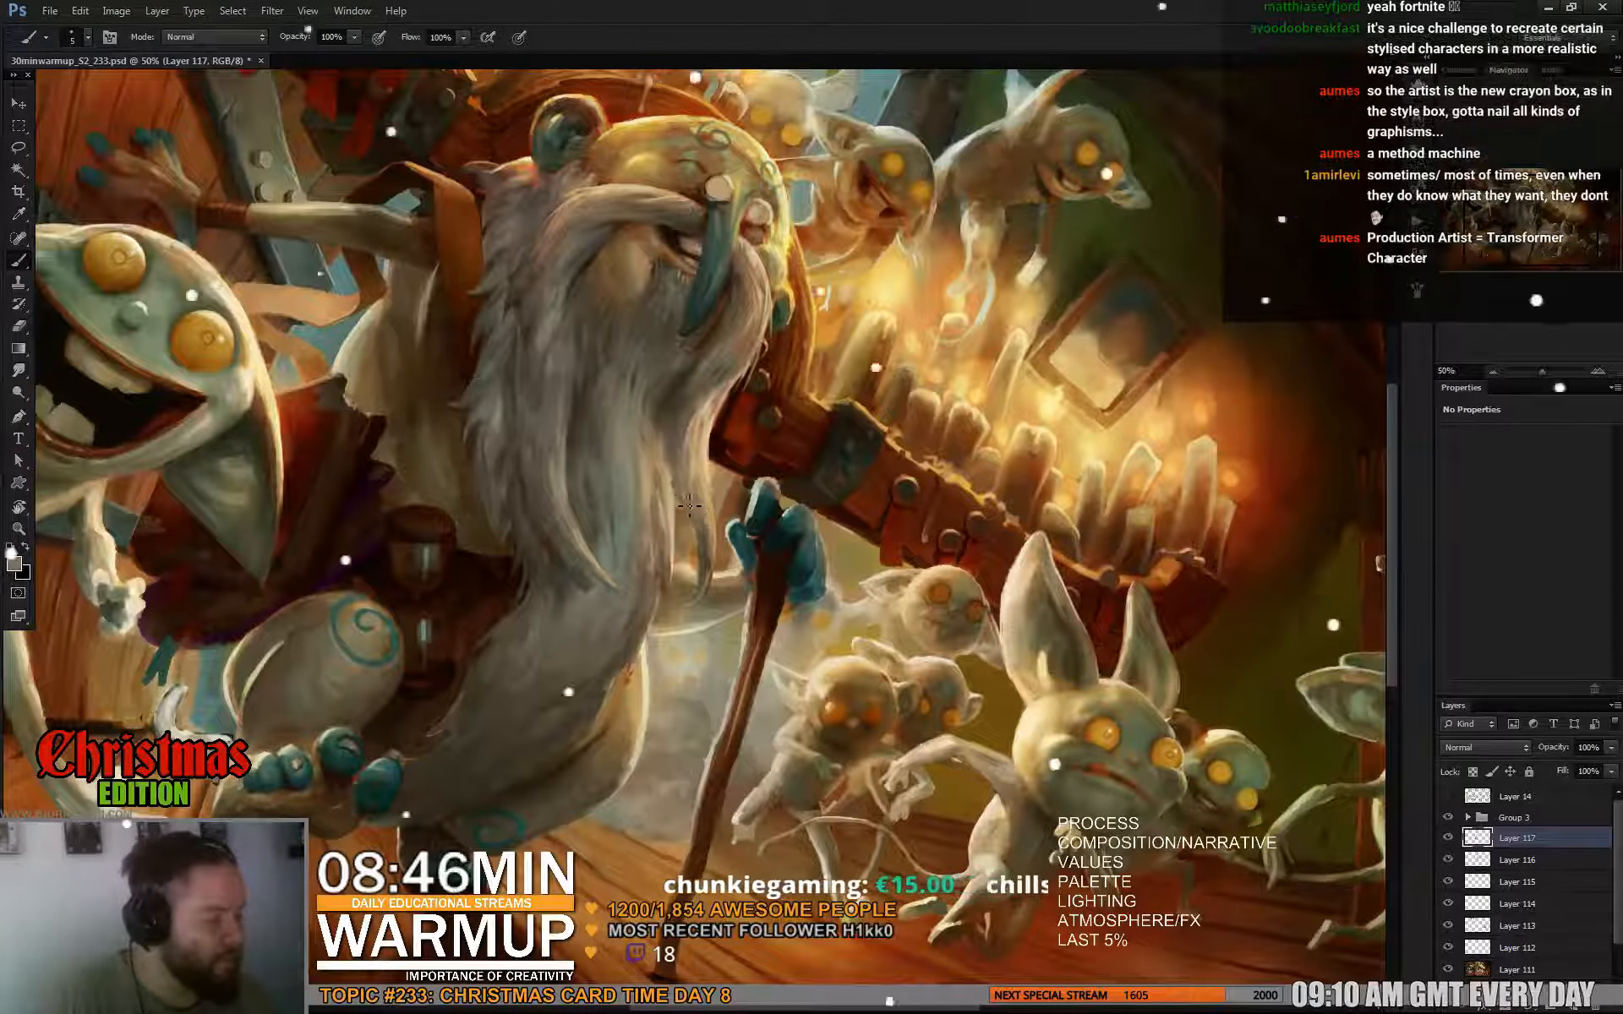
alt+click(693, 515)
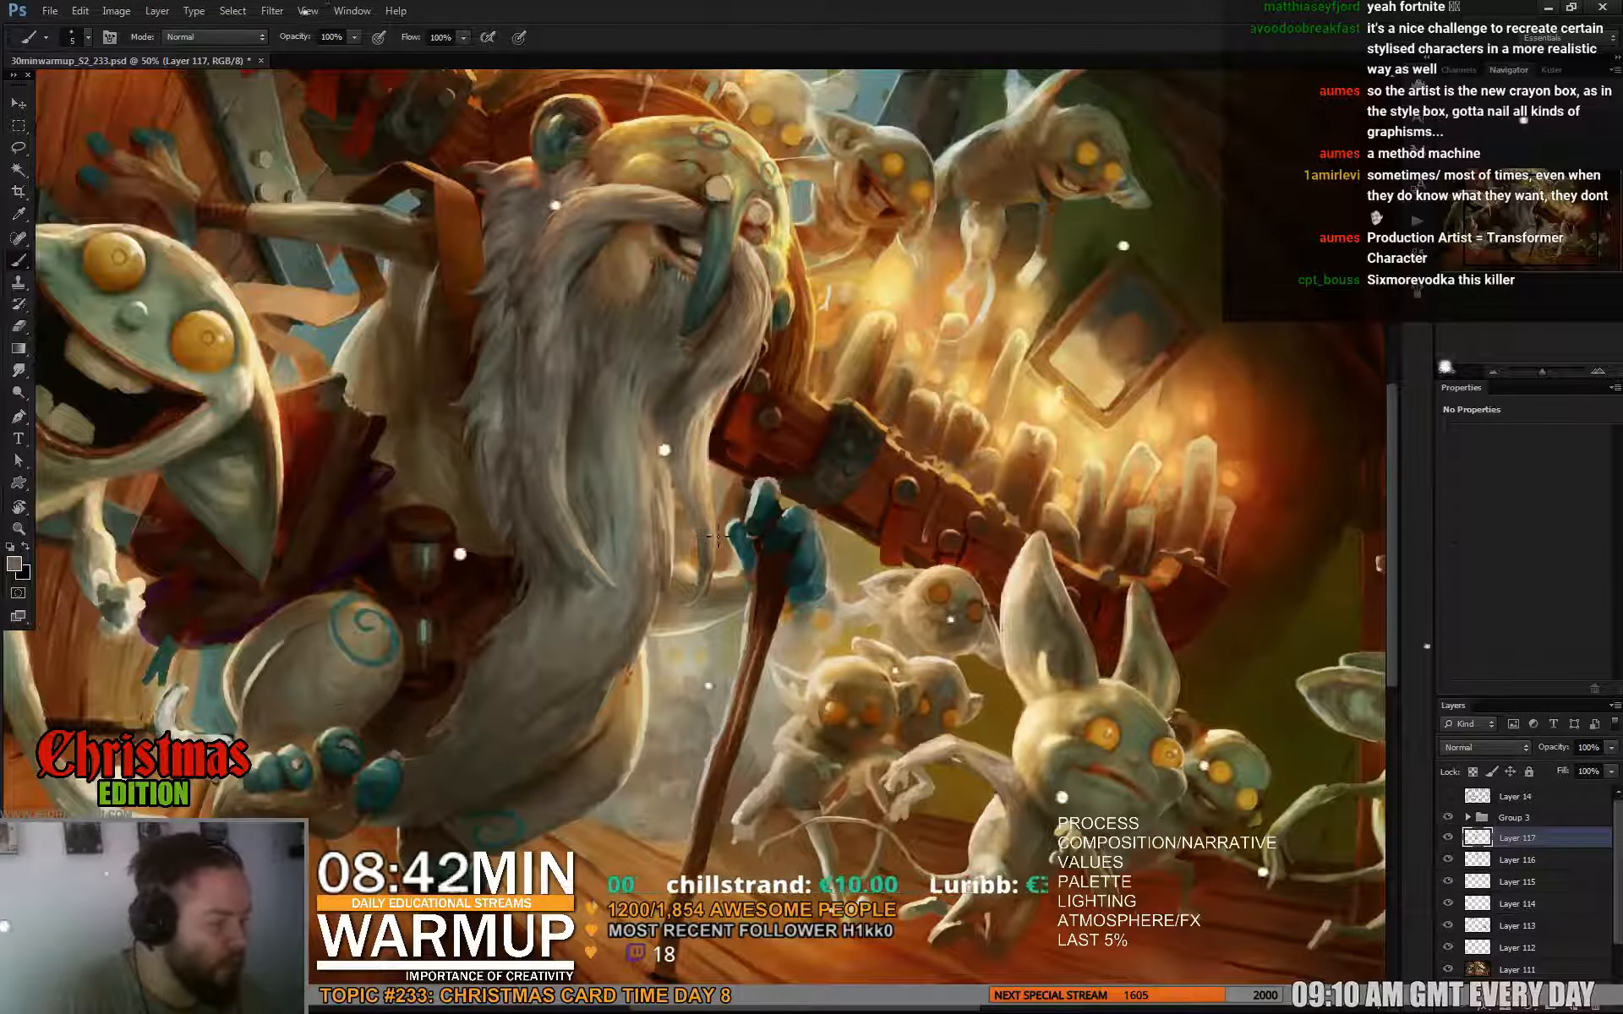
alt+click(714, 532)
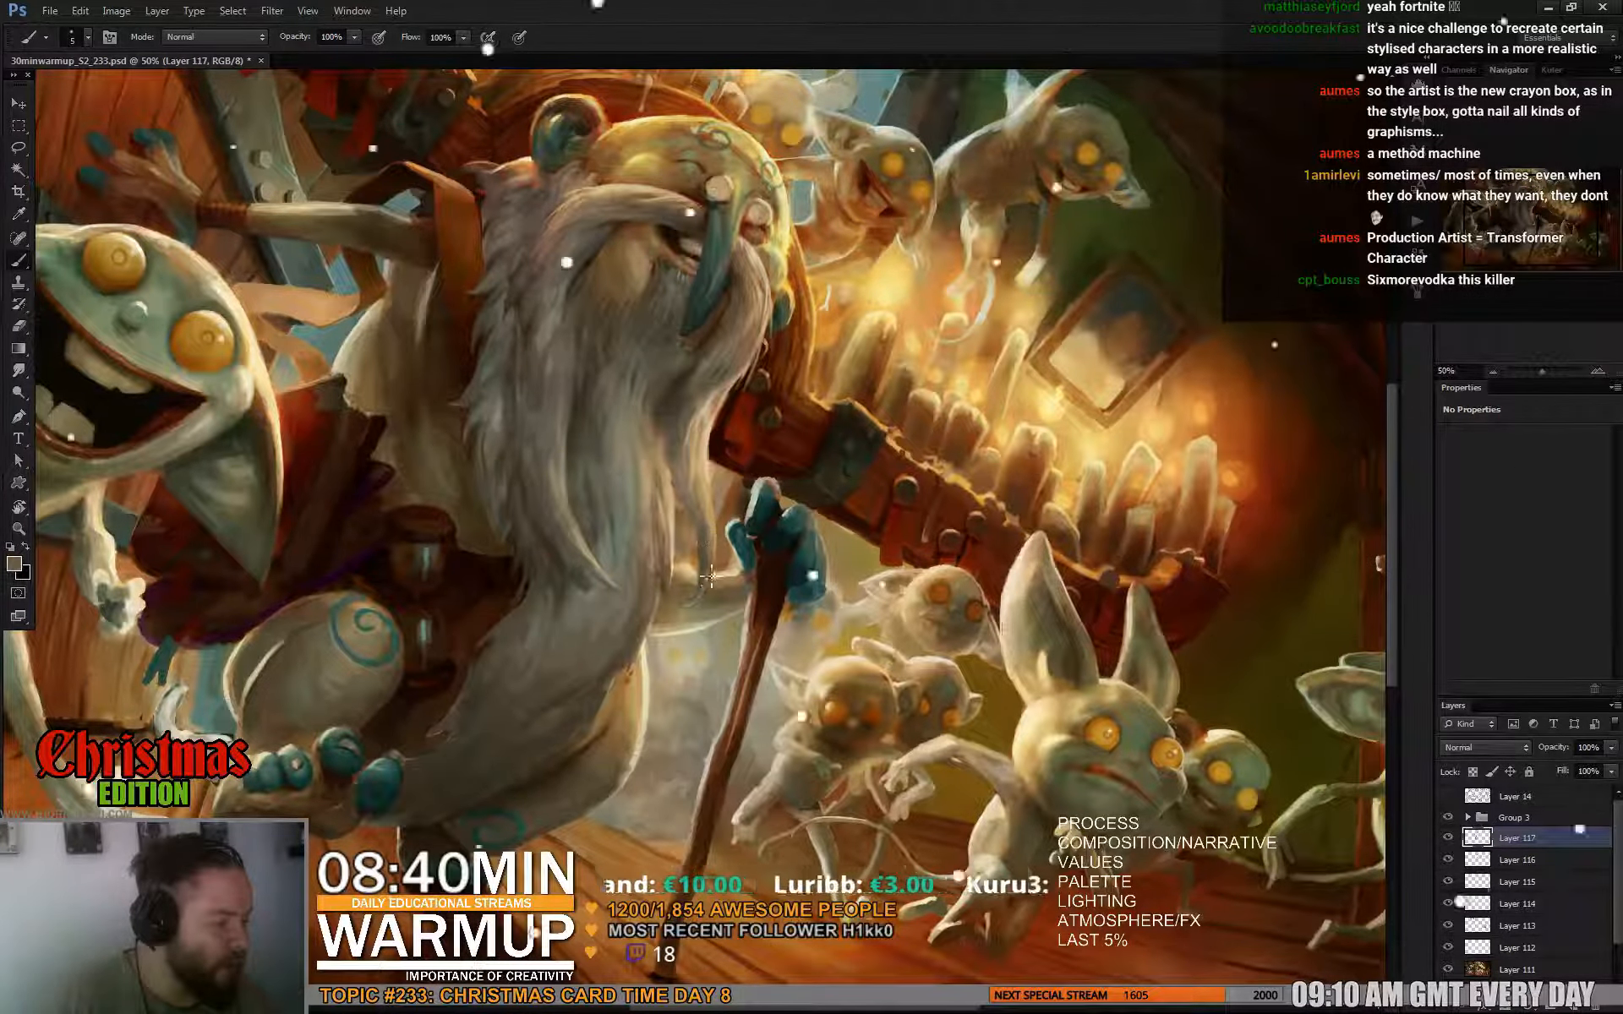
alt+click(710, 559)
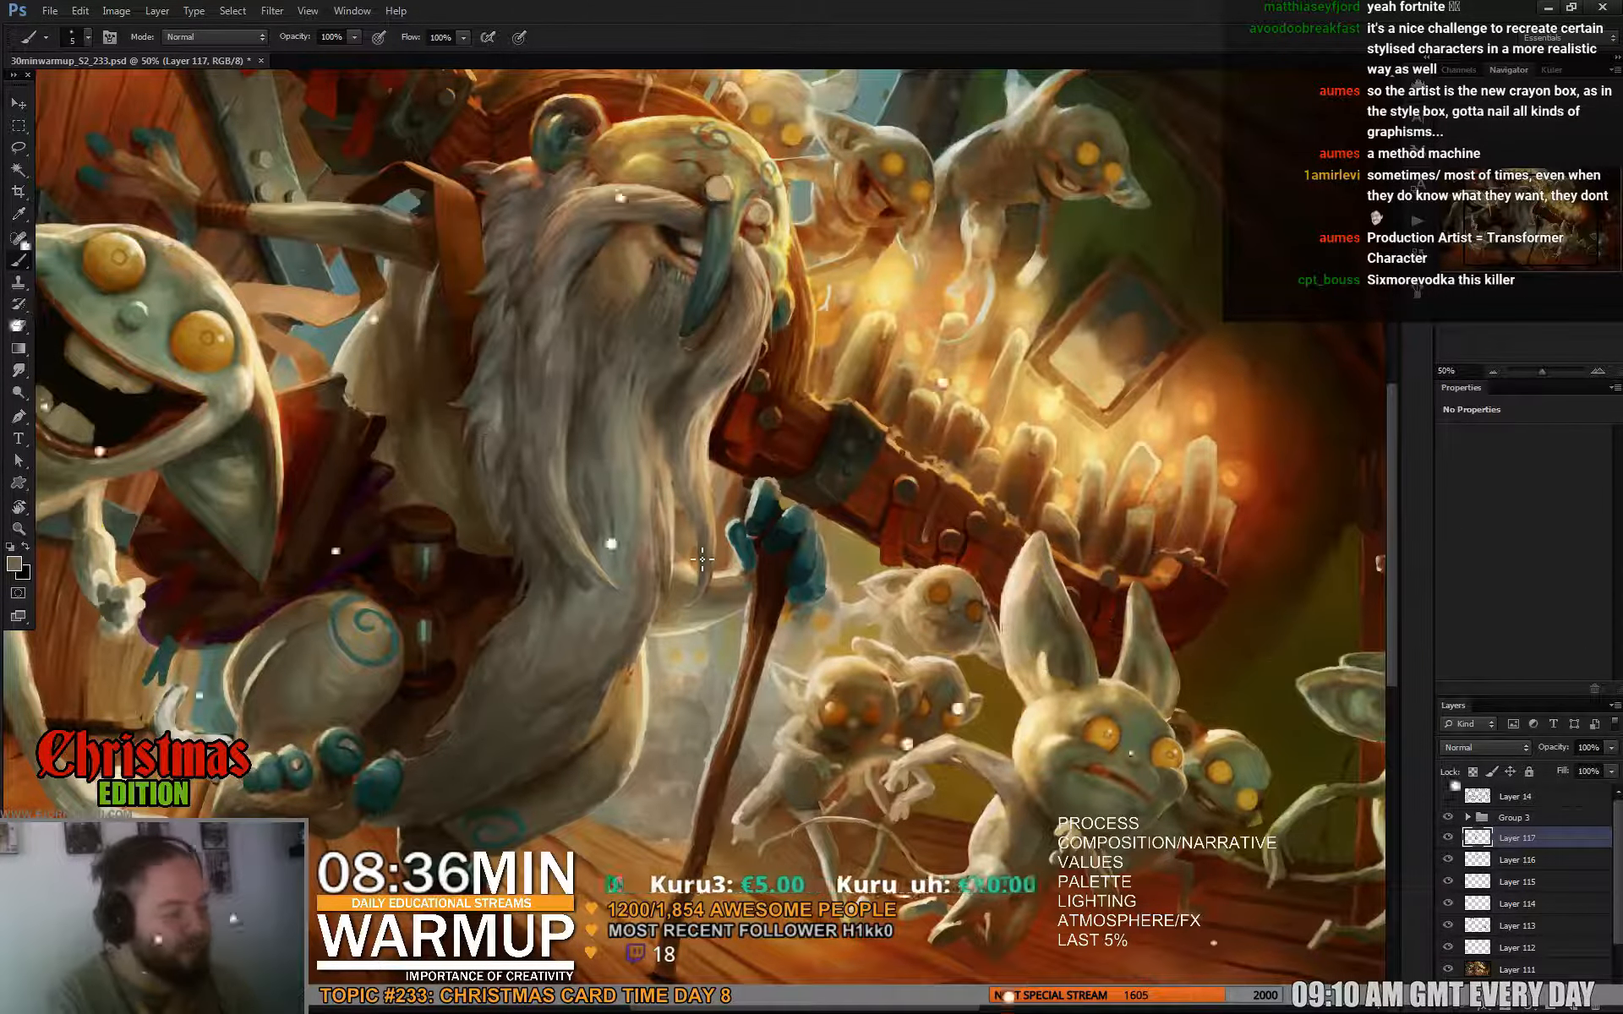
Add fine strokes around the pointed strand in the mid beard with sampled cream and grey tones.
alt+click(716, 414)
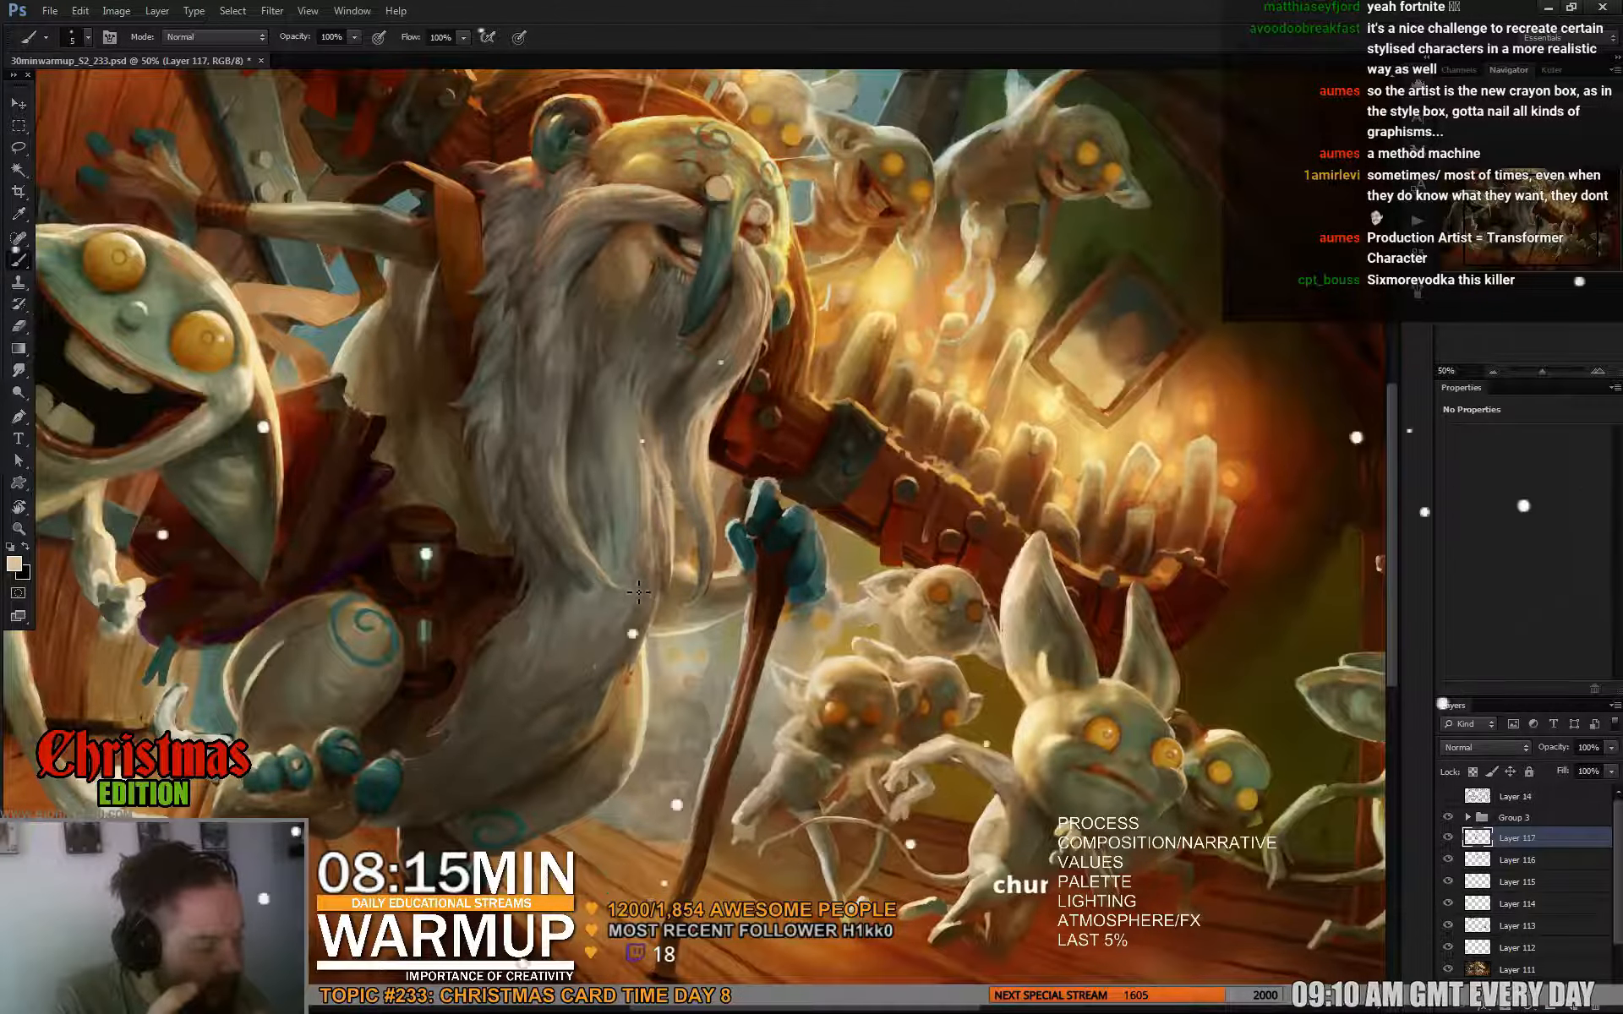
alt+click(586, 574)
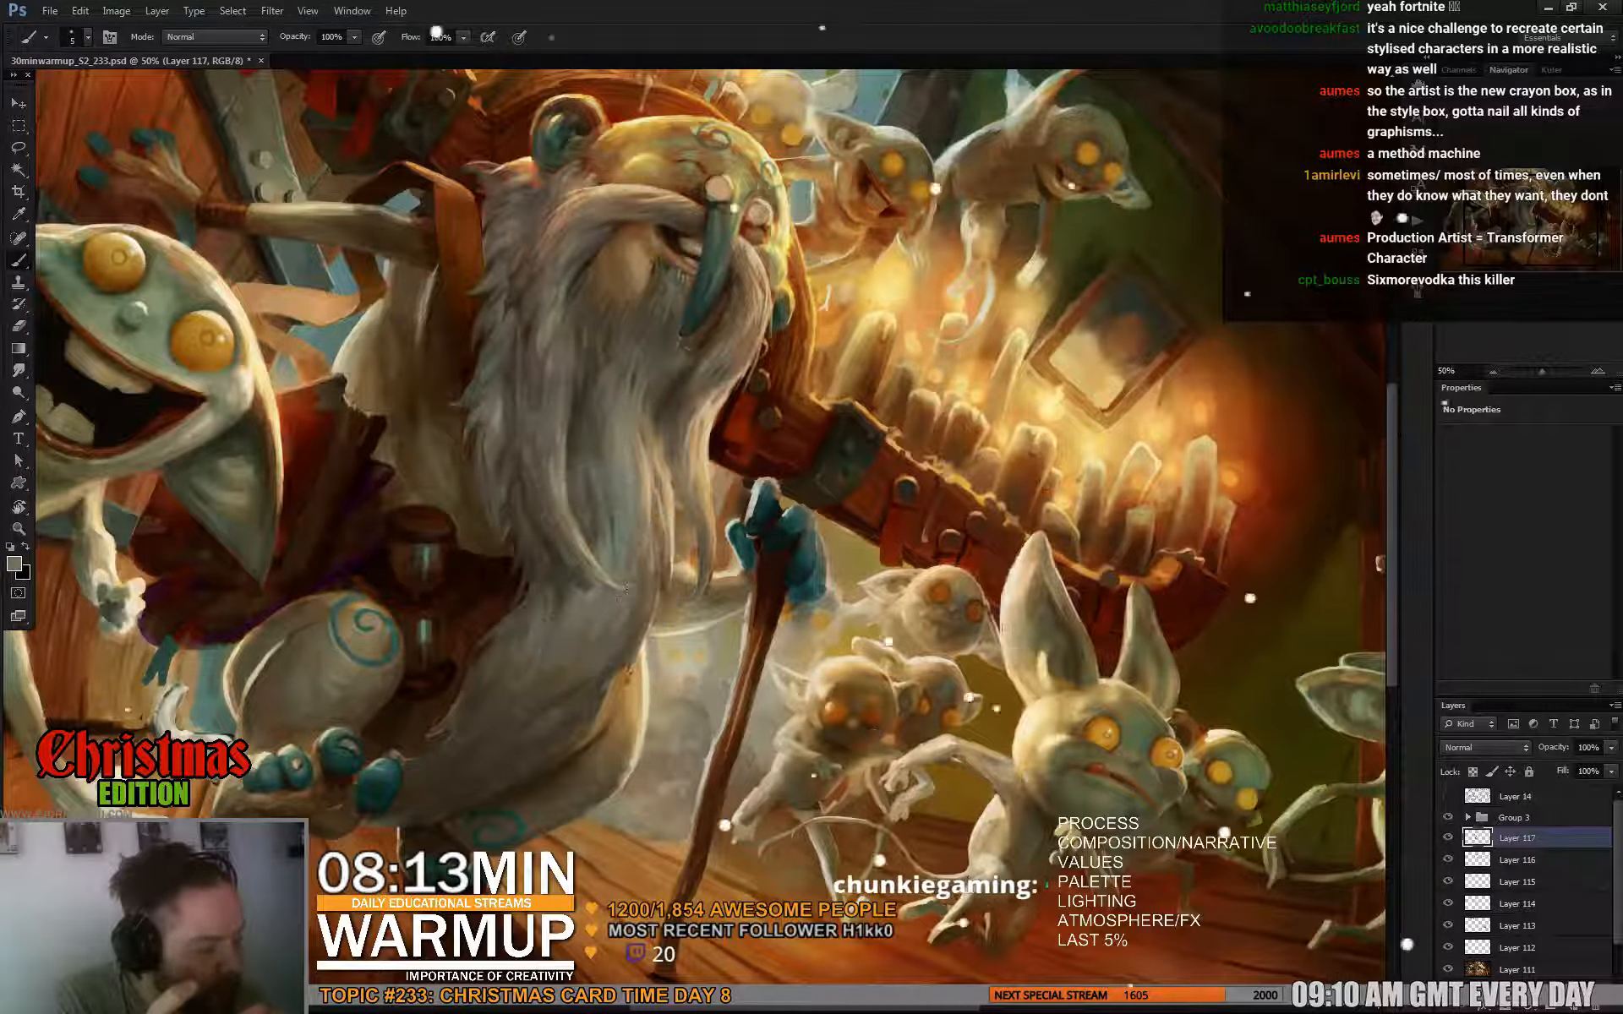
alt+click(587, 568)
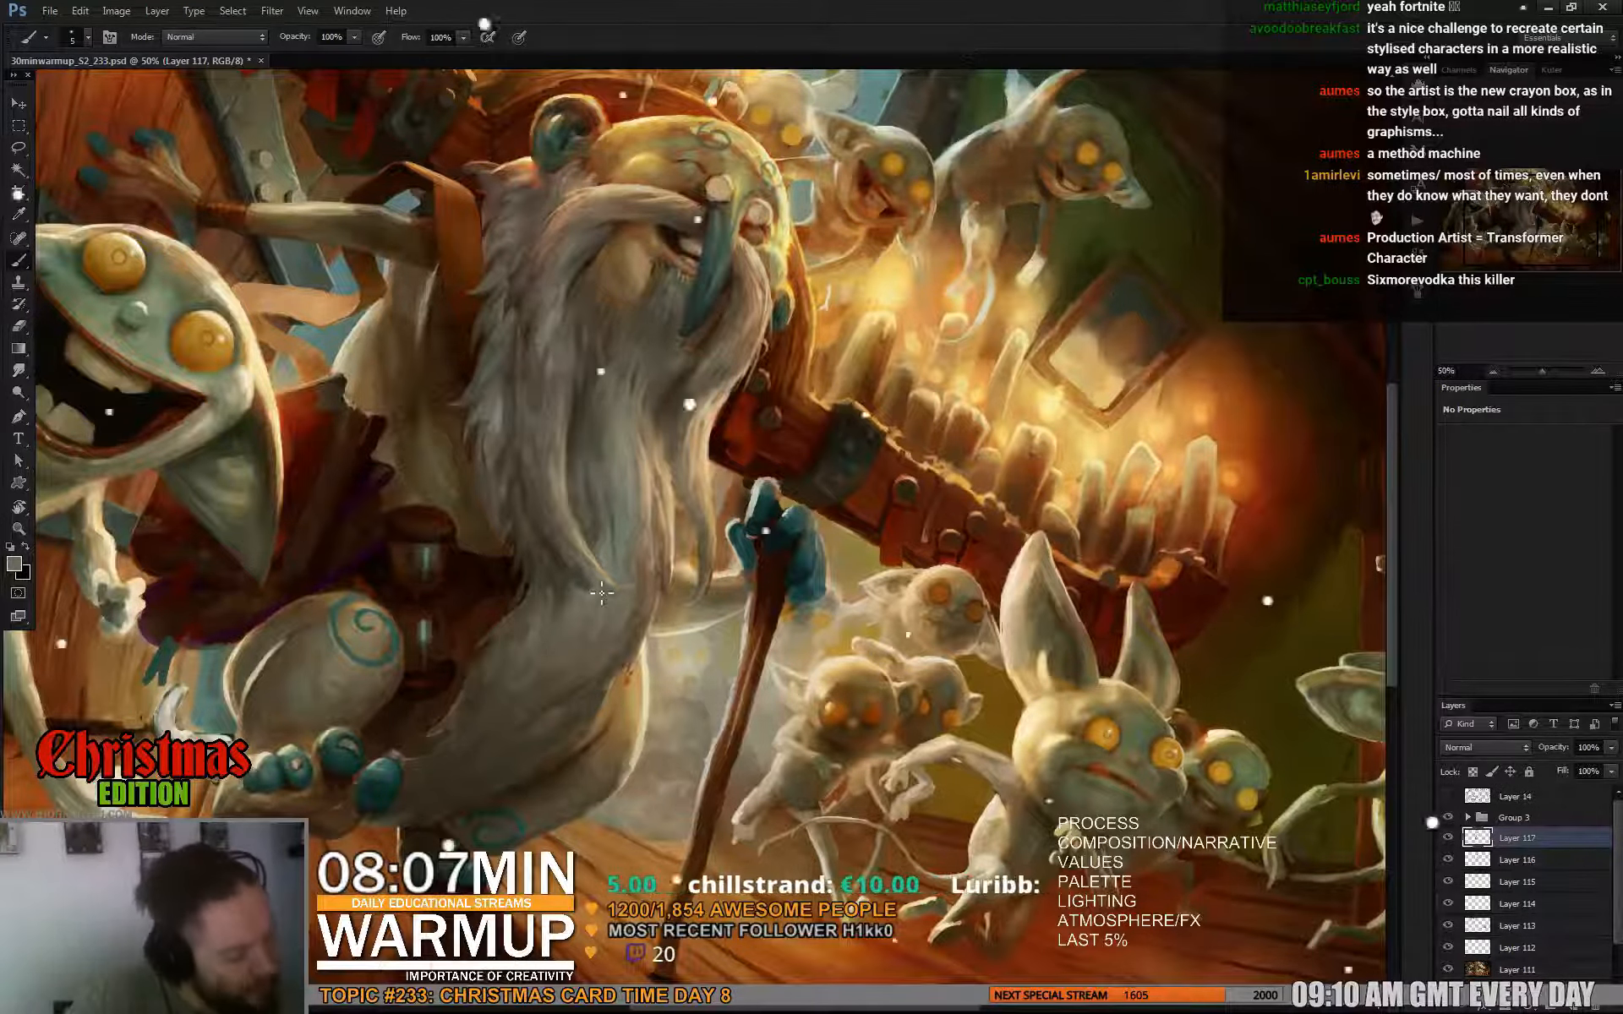
Set the brush size to 17 px and blend the beard around the pointed strand's tip with sampled greys.
right_click(583, 573)
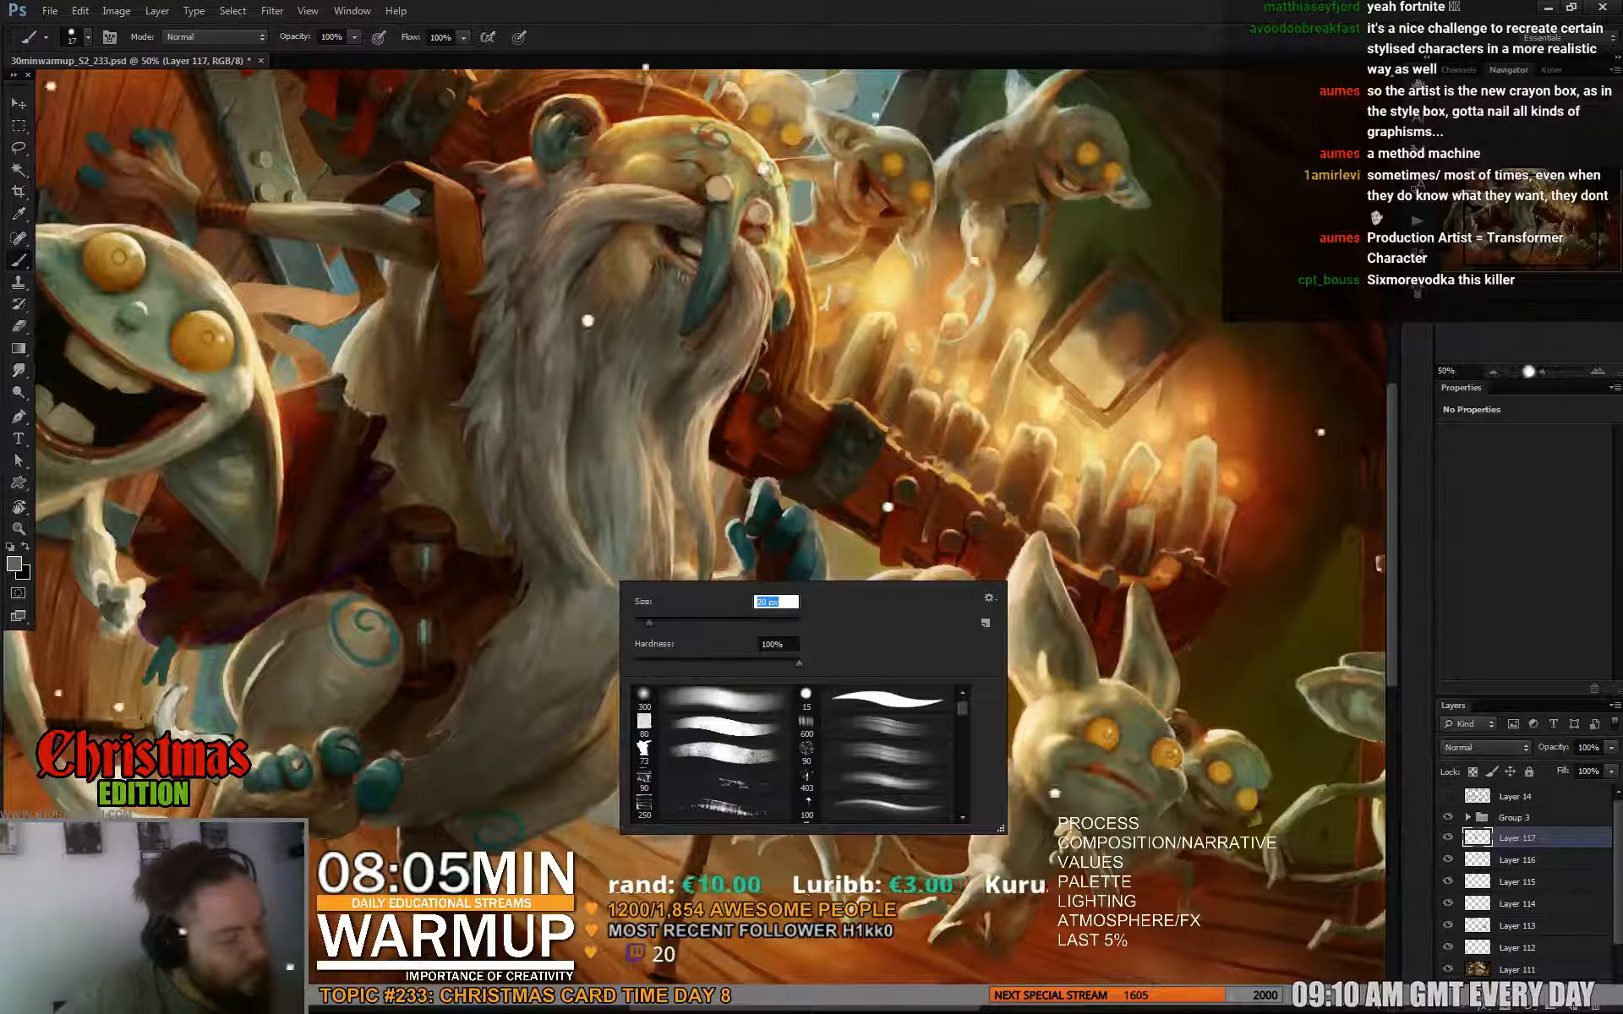
drag(649, 623, 648, 623)
alt+click(594, 595)
drag(575, 583, 596, 651)
alt+click(597, 579)
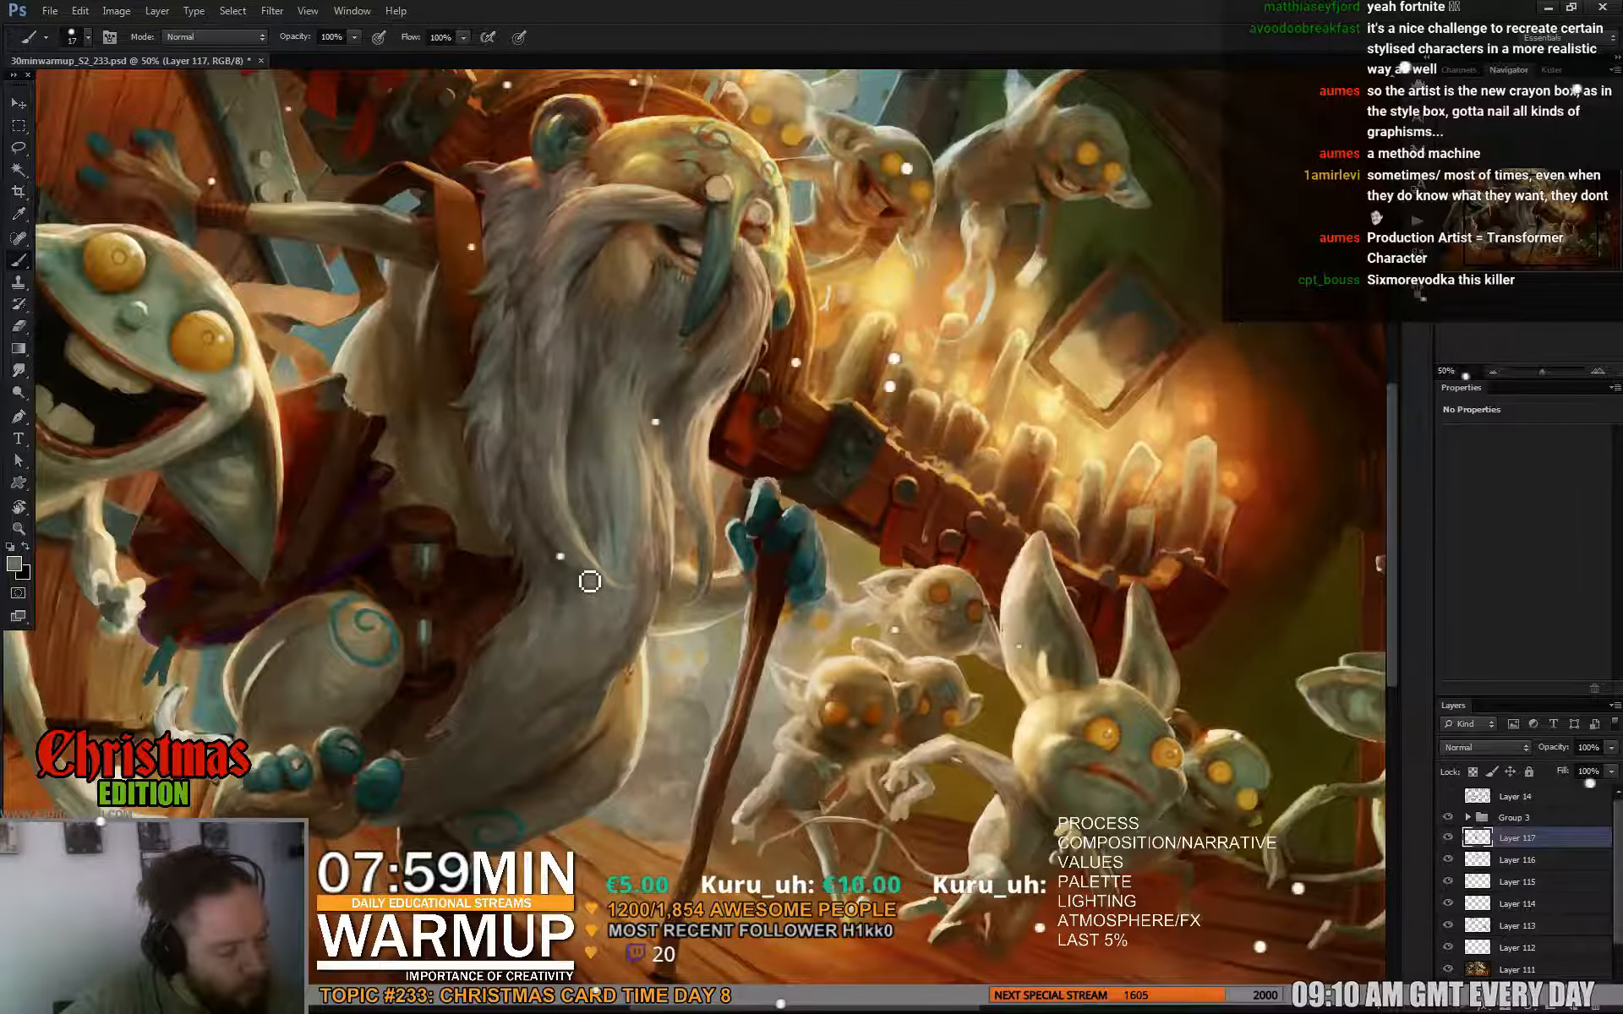
alt+click(565, 514)
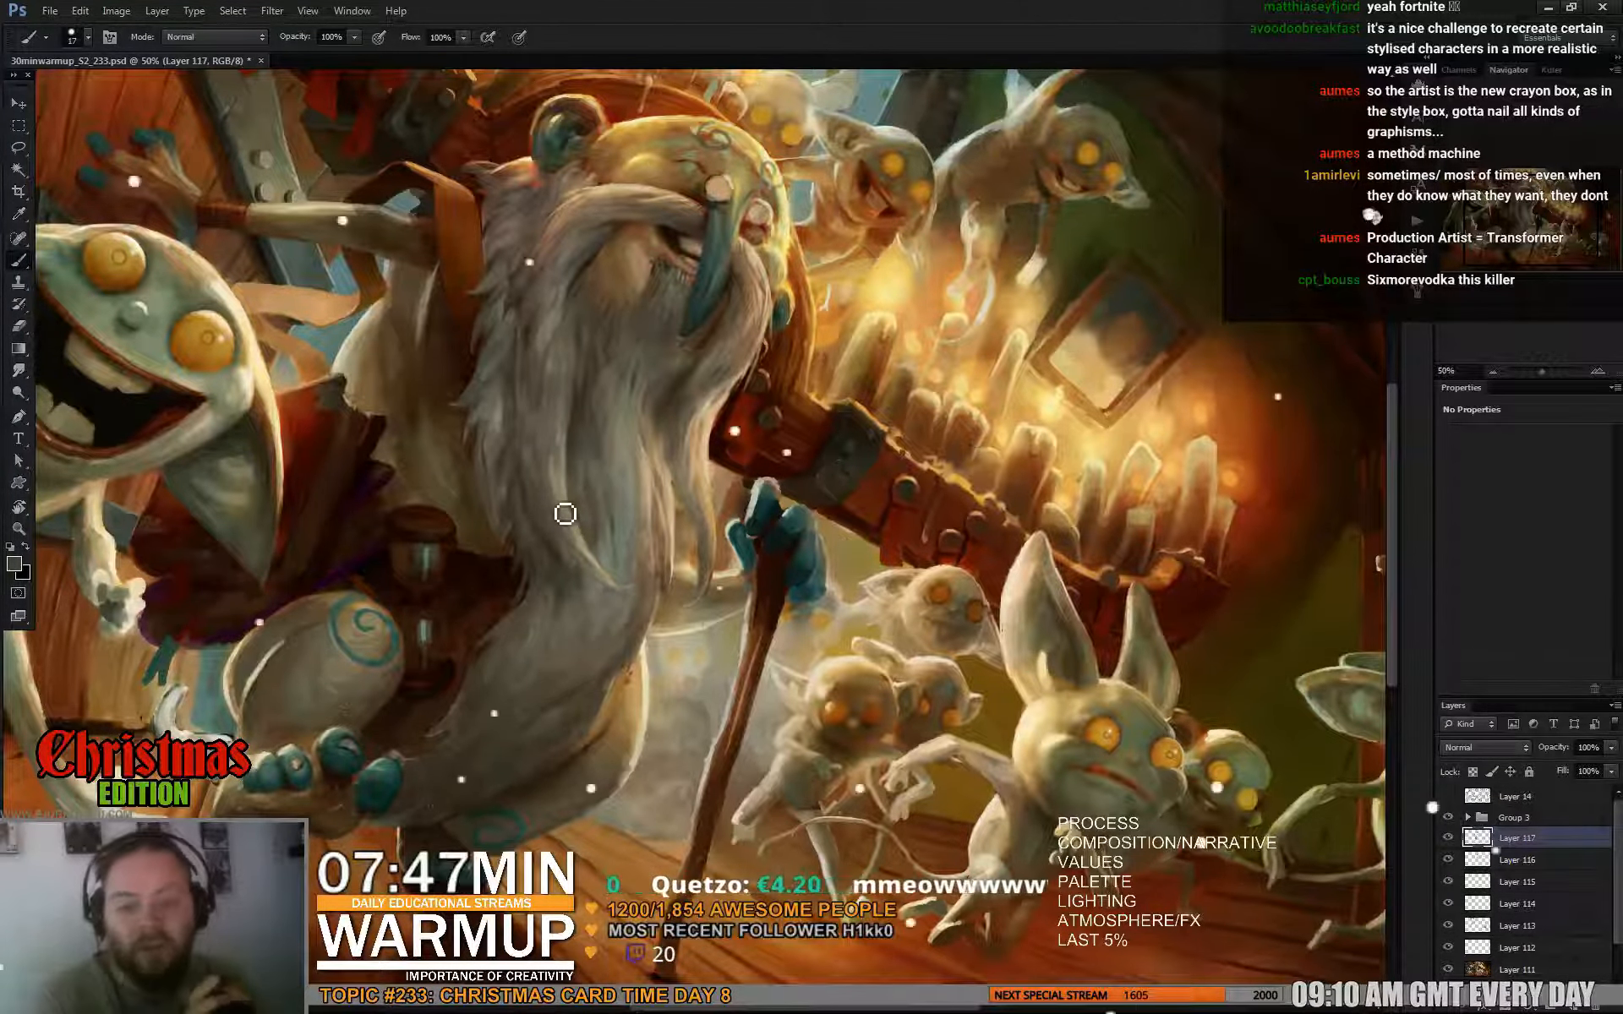
Set the brush size to 15 px and paint the lower beard beside the raised leg with sampled dark greys and browns.
drag(688, 485, 807, 307)
alt+click(582, 558)
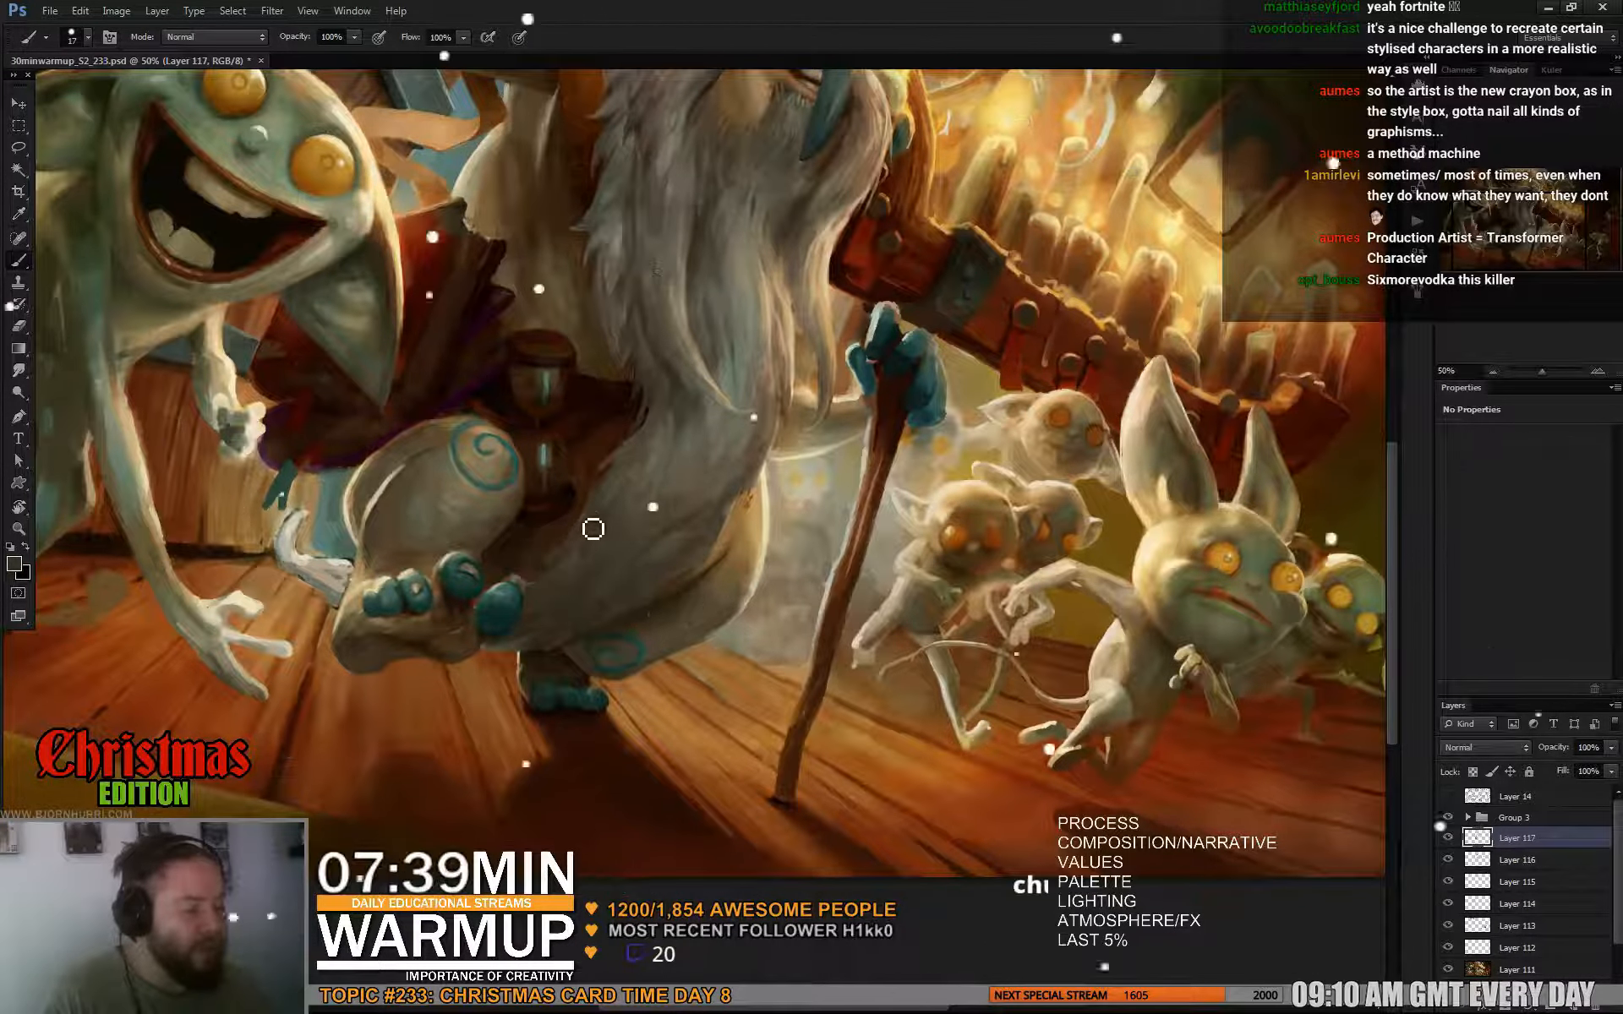
right_click(645, 497)
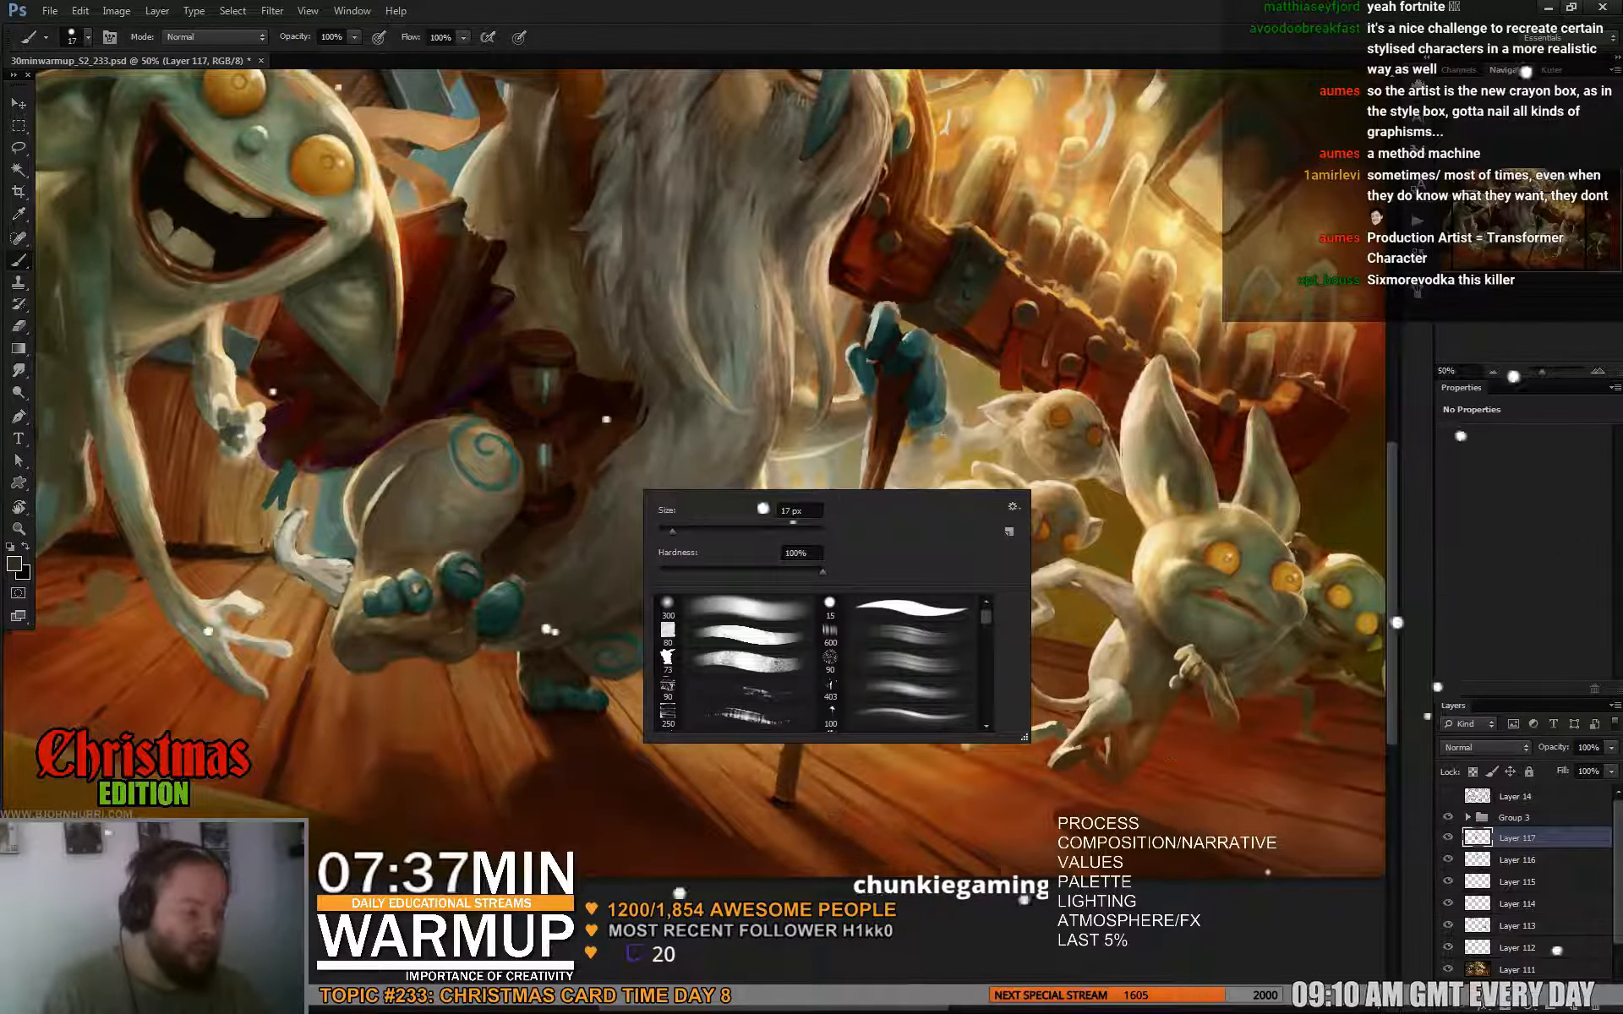
key(Return)
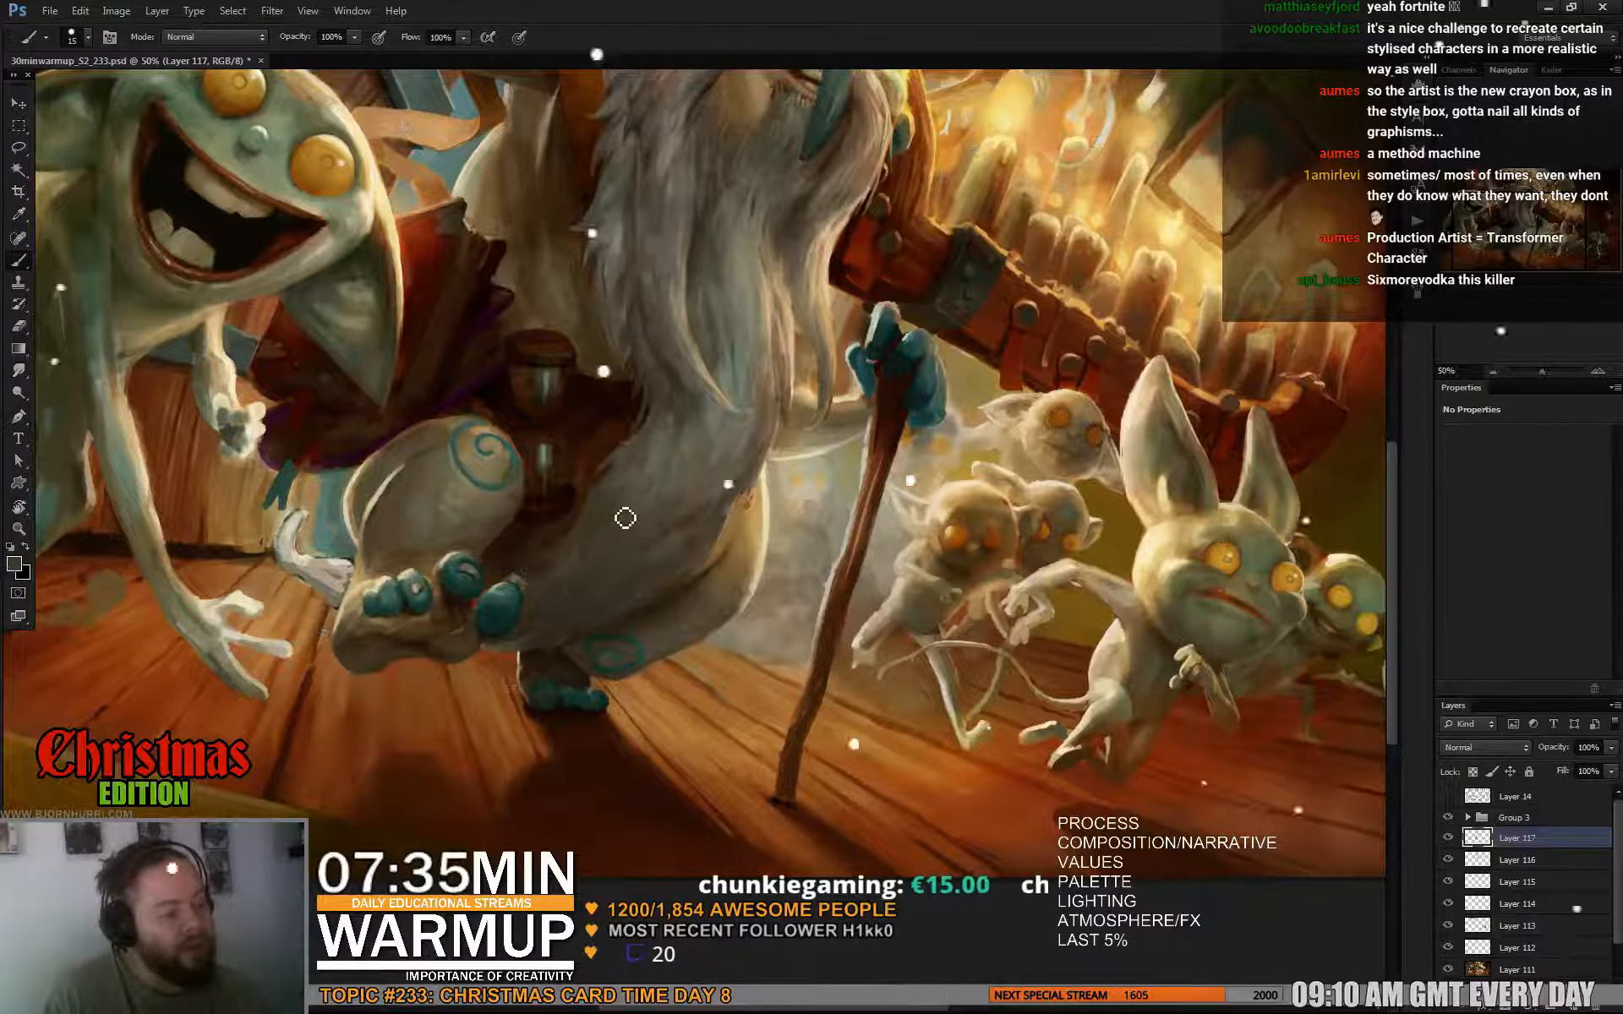
alt+click(585, 541)
mouse_move(586, 543)
mouse_down()
mouse_move(568, 586)
mouse_move(606, 558)
mouse_move(559, 605)
mouse_up()
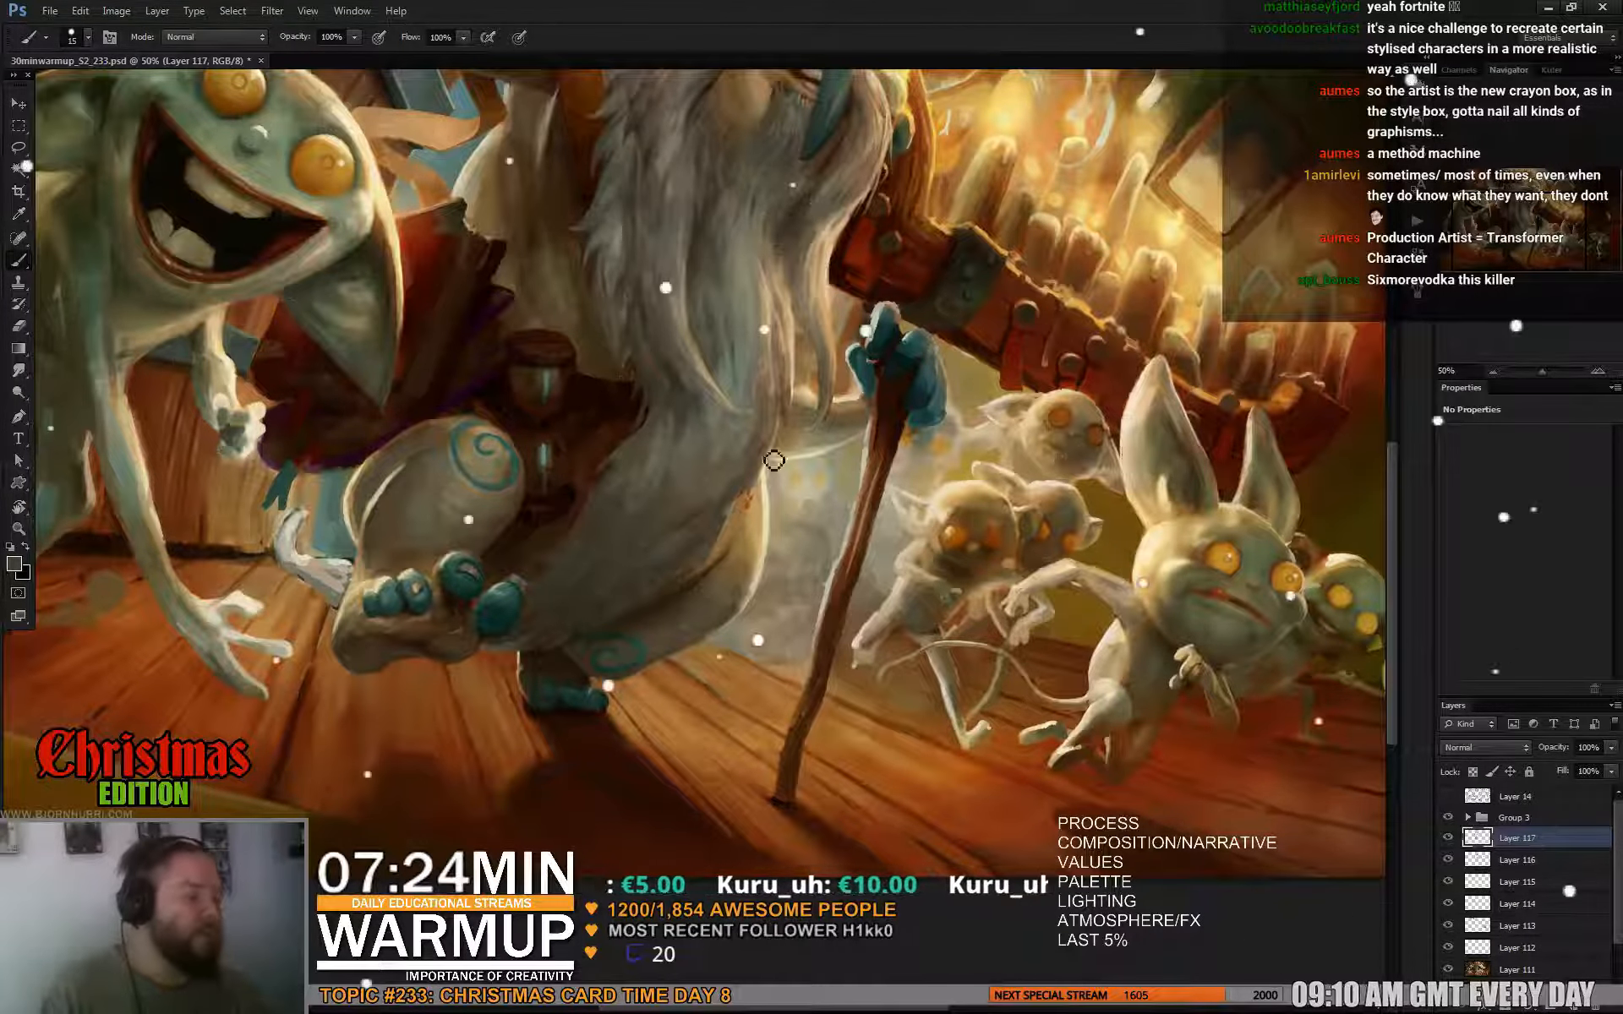
alt+click(631, 492)
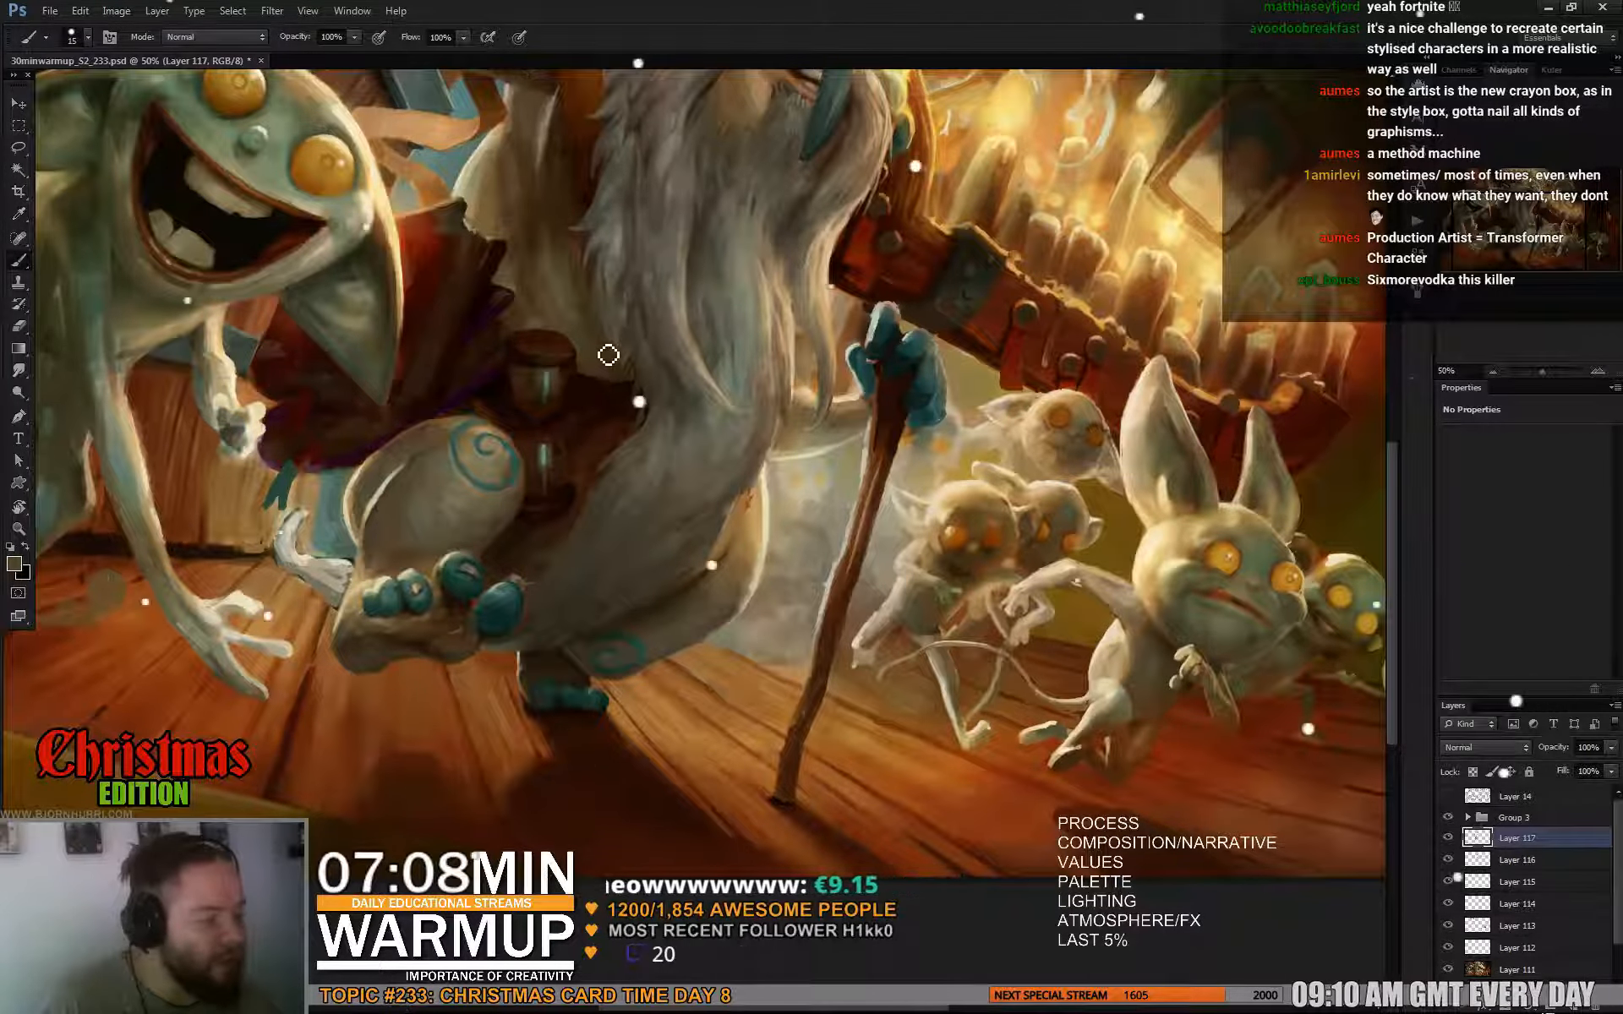
Rework the beard's outer edge against the robe with sampled browns, reducing the brush size to 7 px.
drag(625, 295, 809, 421)
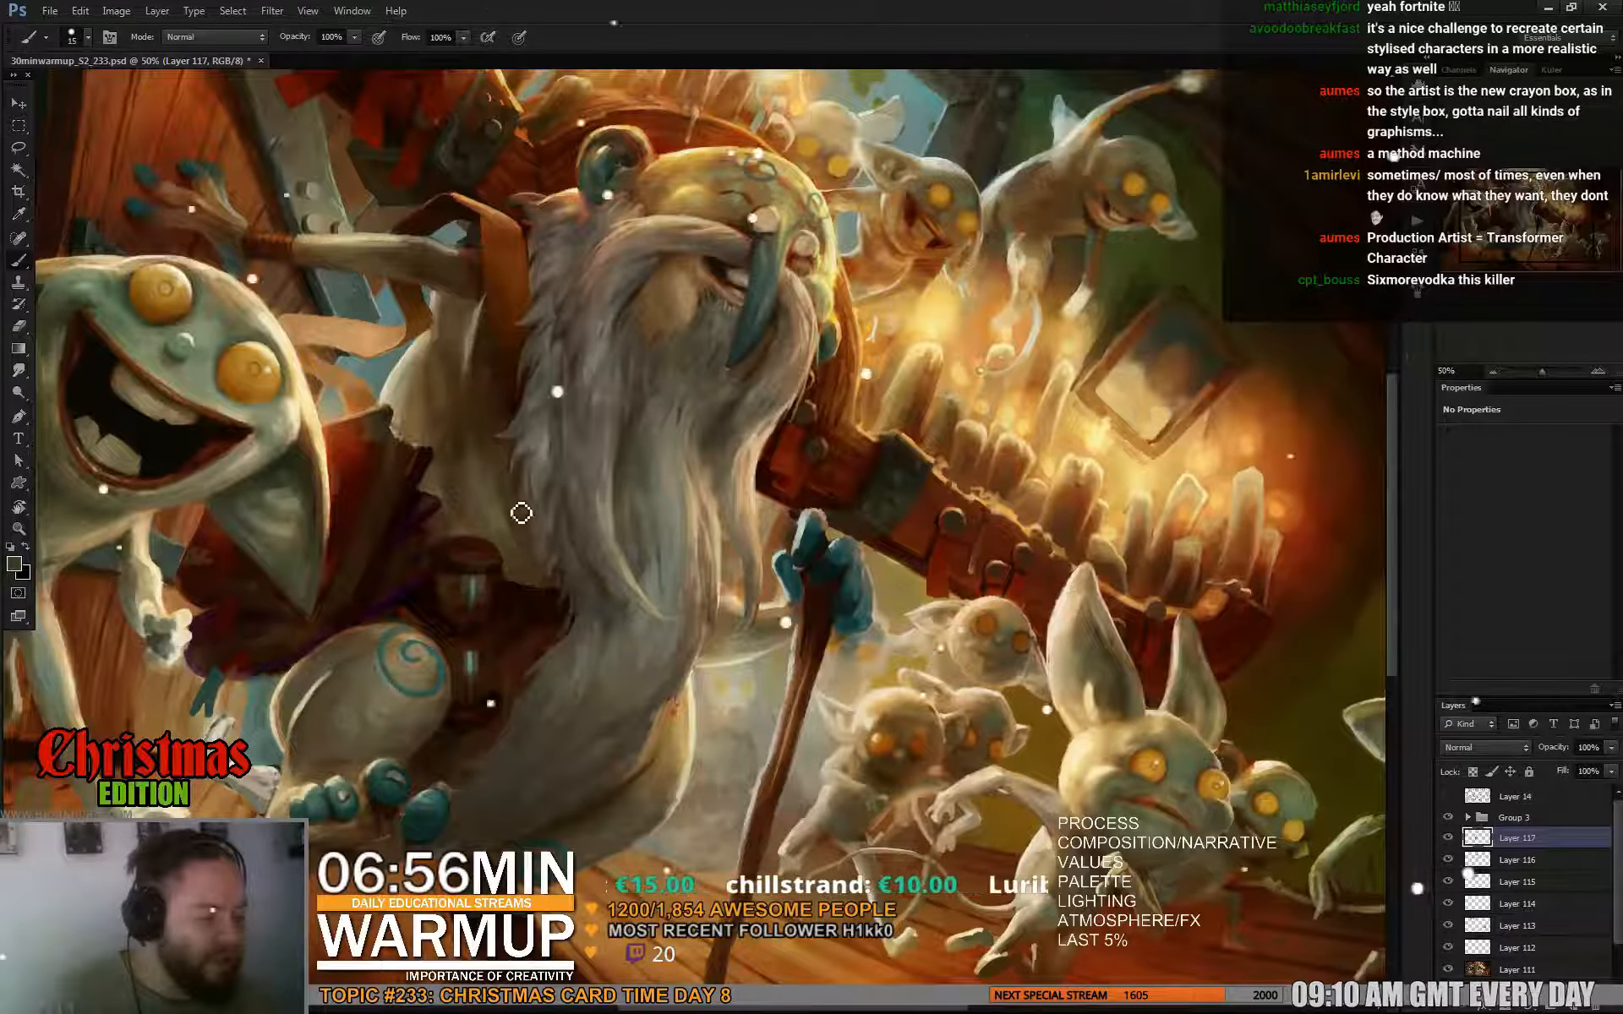
alt+click(510, 533)
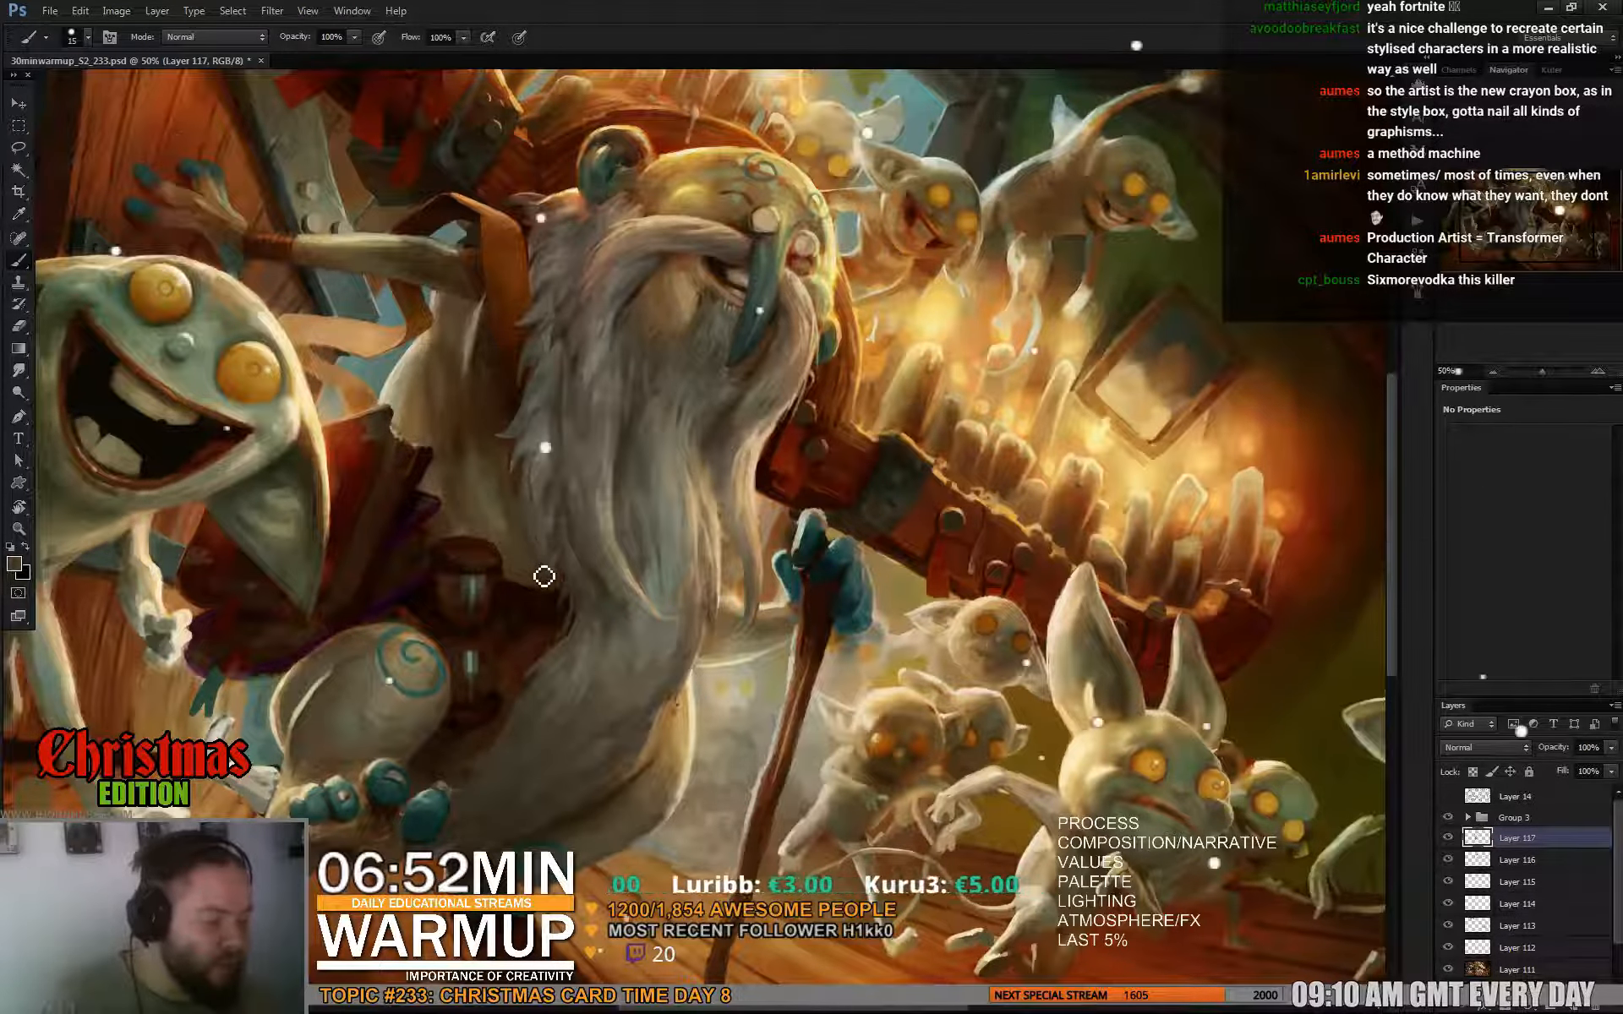
right_click(531, 526)
click(534, 504)
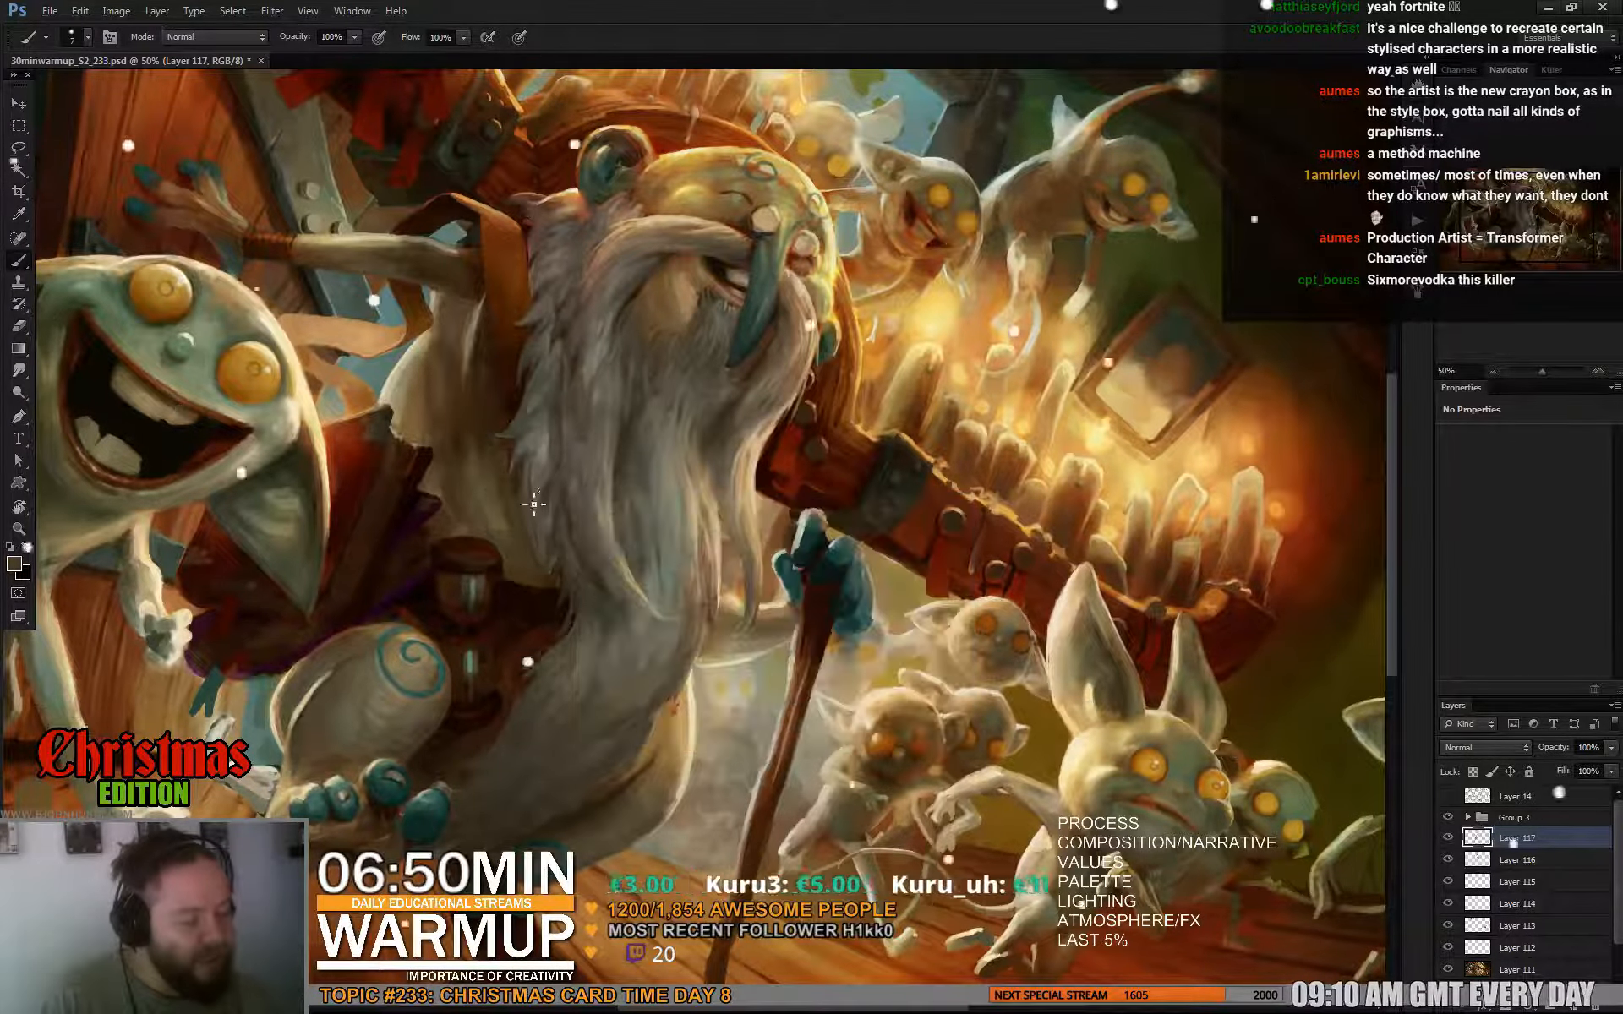
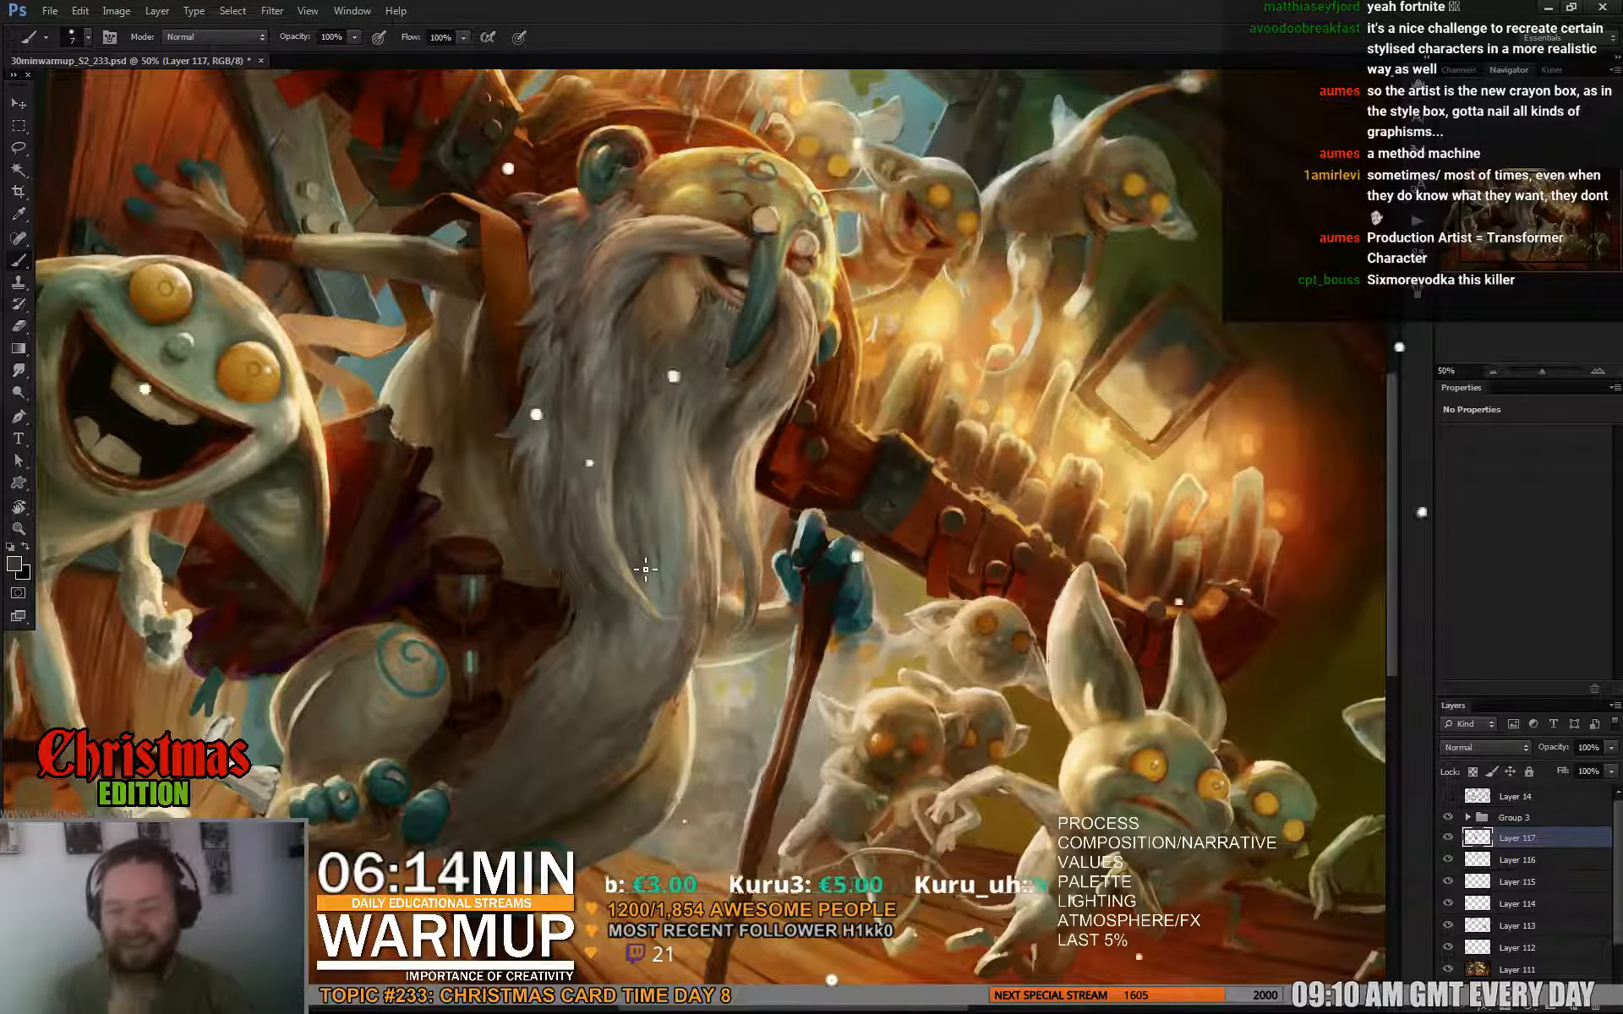
Refine the tip of the thin beard strand and the arm behind it with sampled cream, grey and brown tones.
drag(795, 589, 743, 488)
alt+click(690, 493)
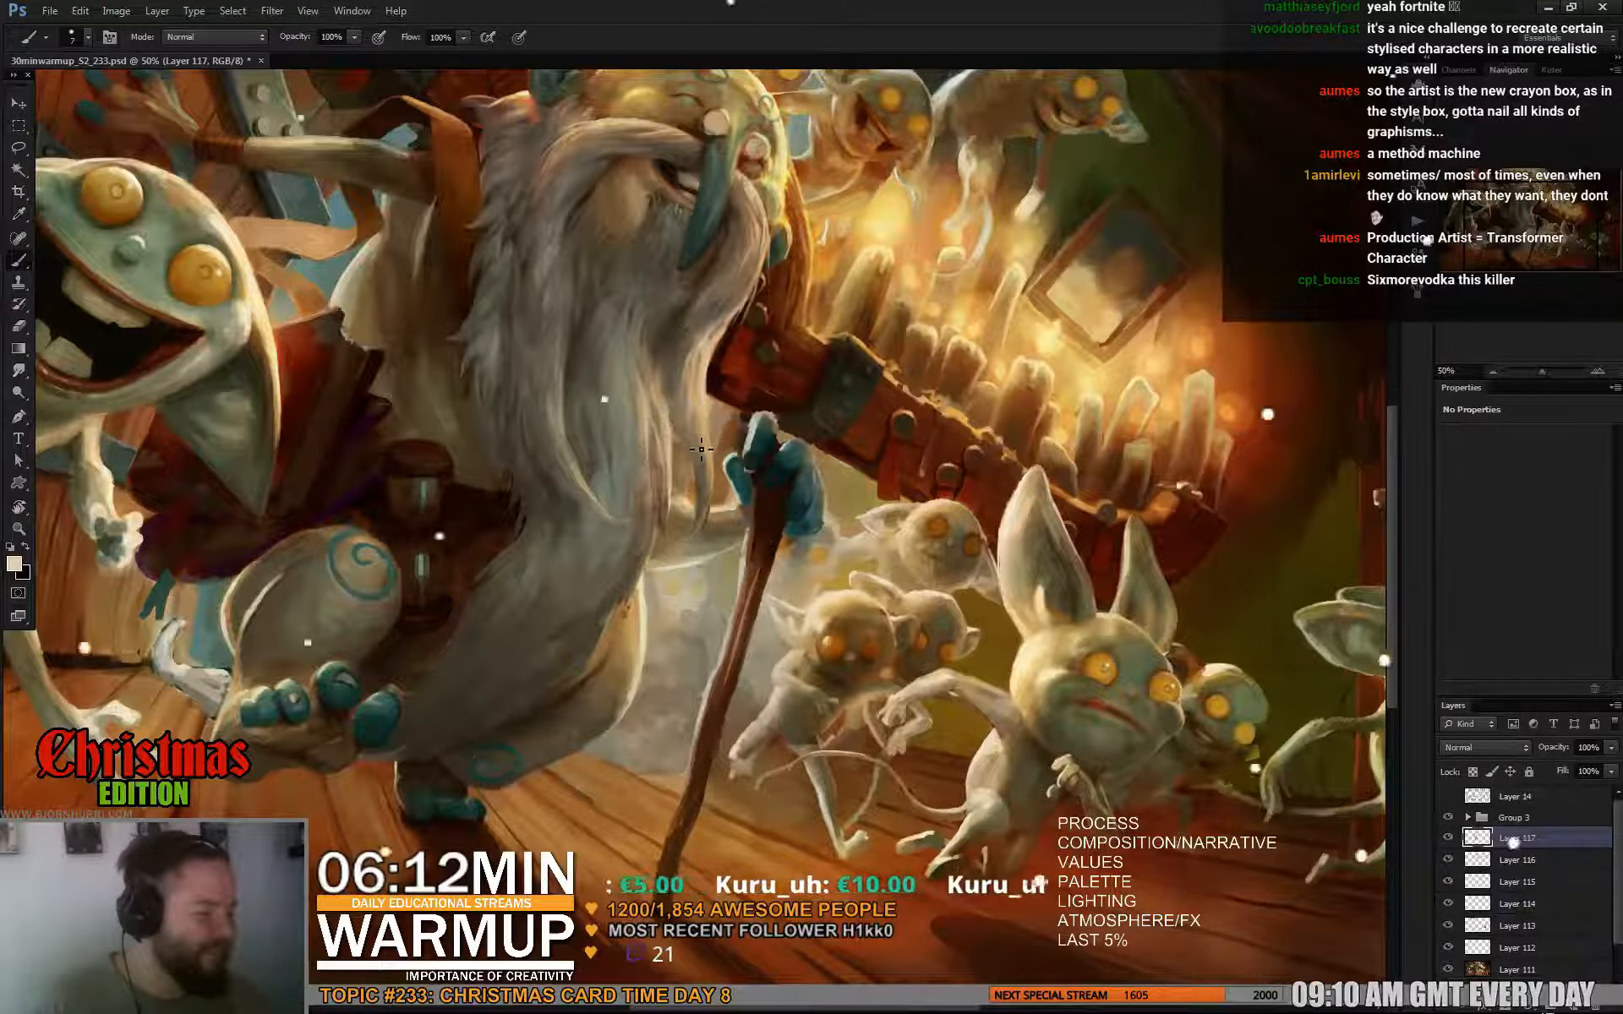
alt+click(703, 520)
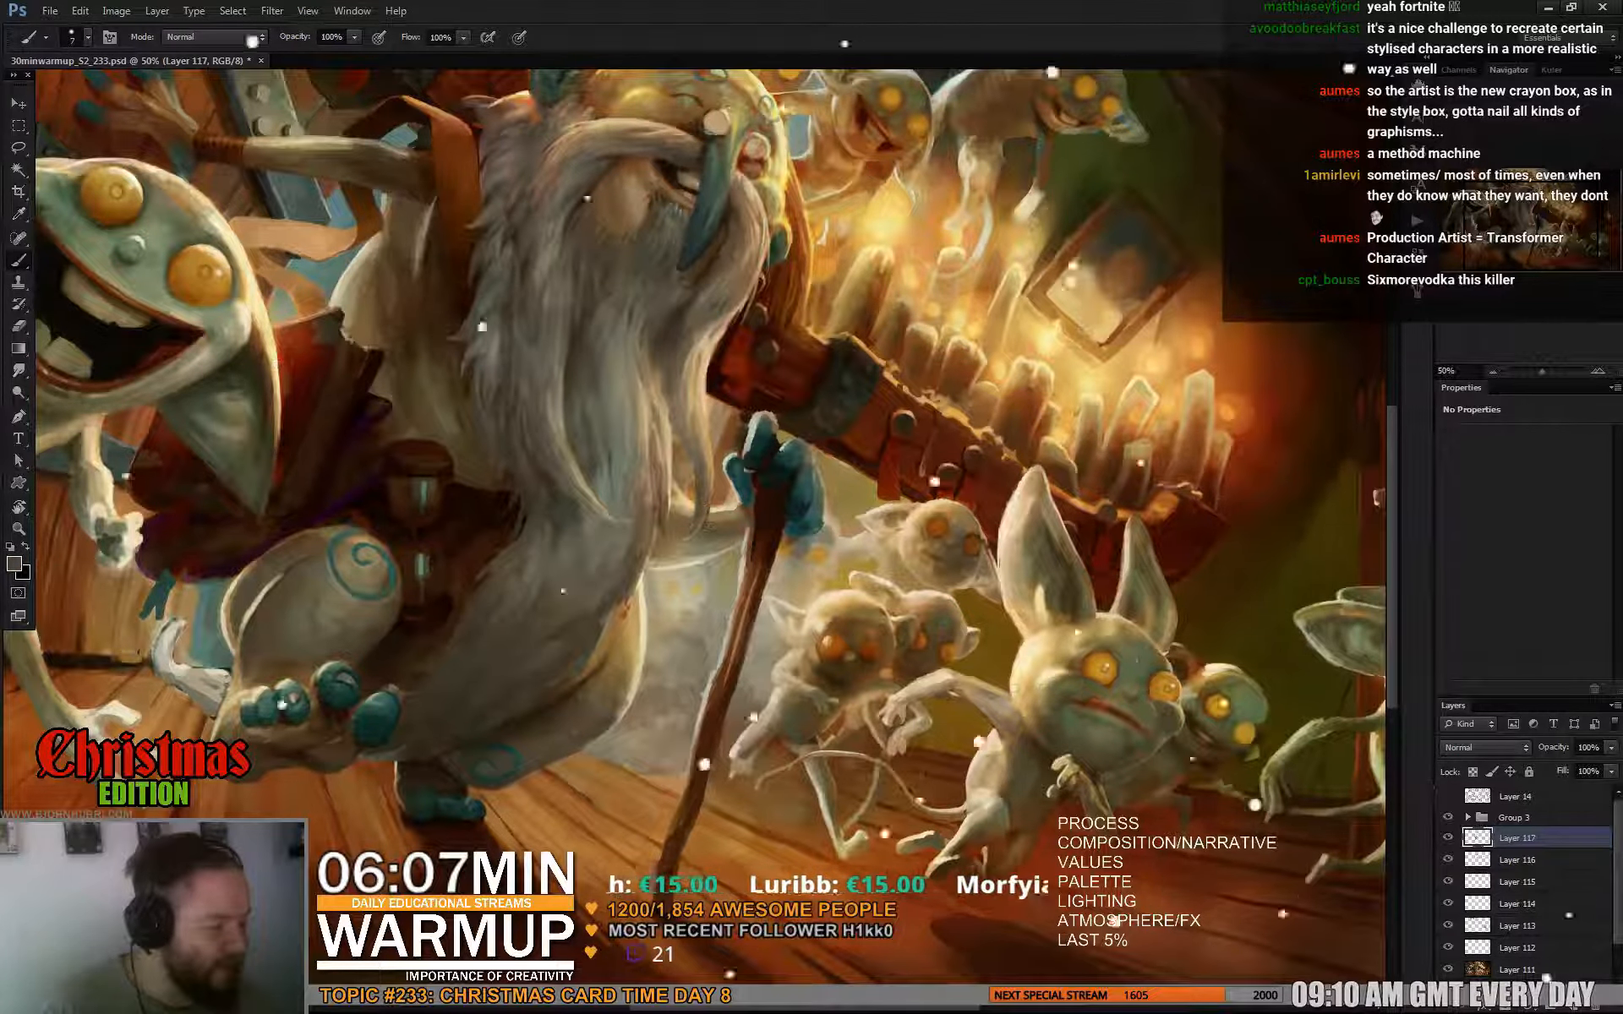
alt+click(715, 495)
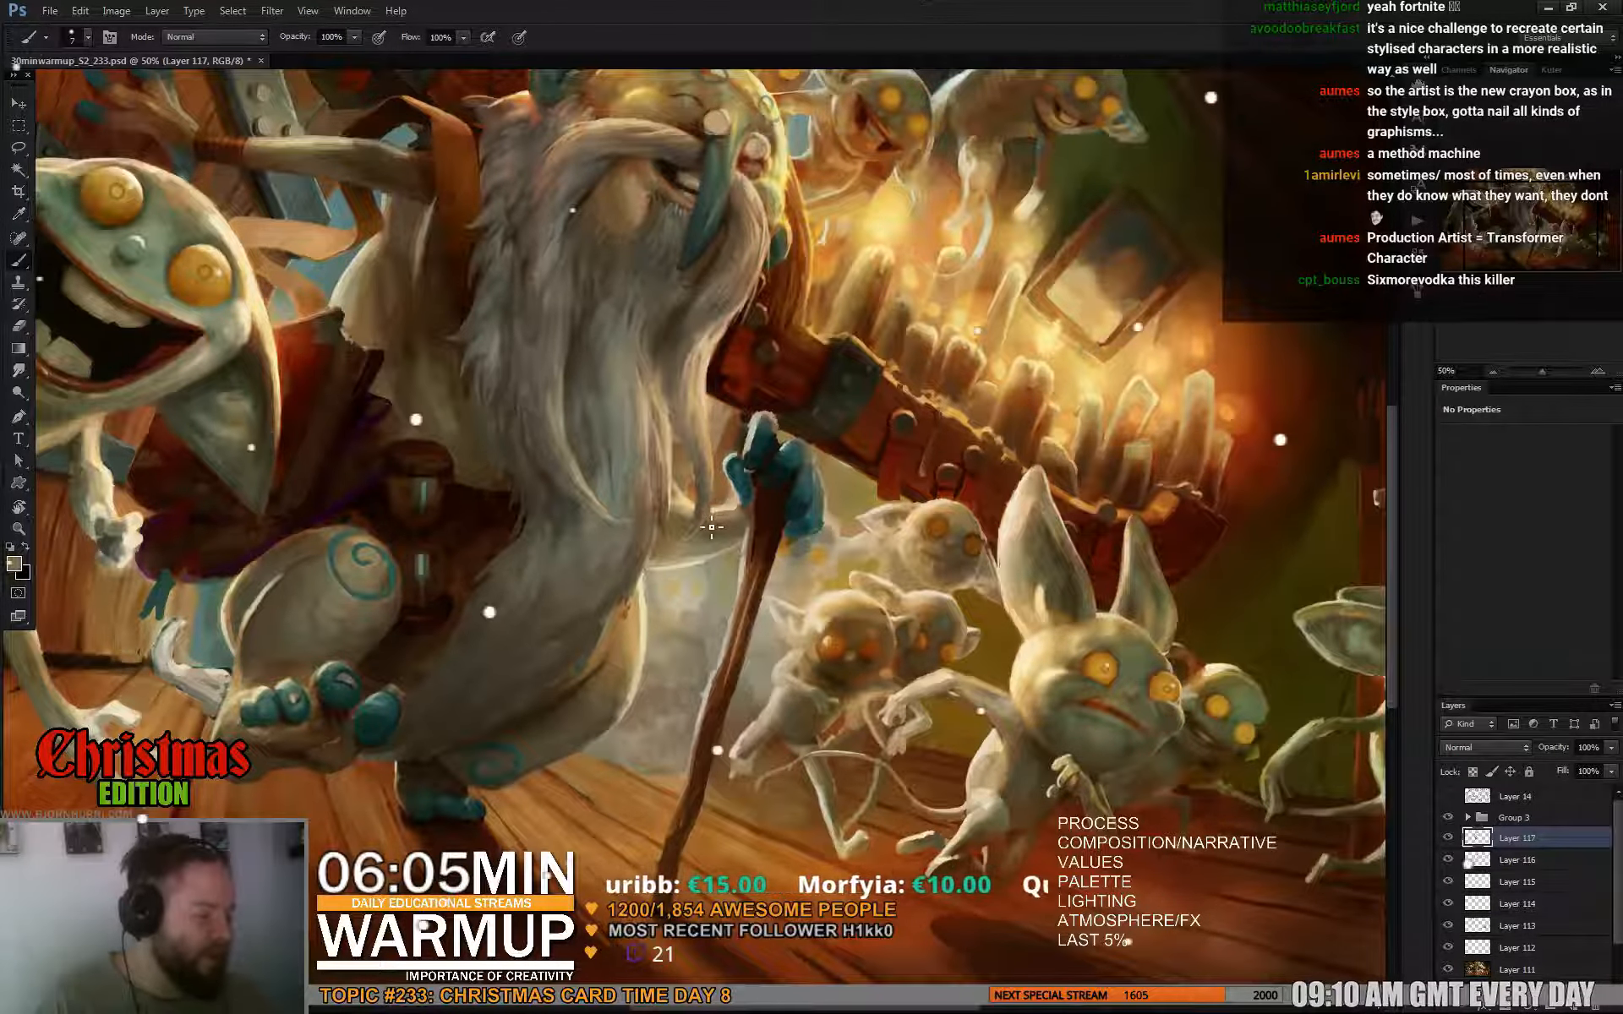
alt+click(710, 508)
alt+click(712, 532)
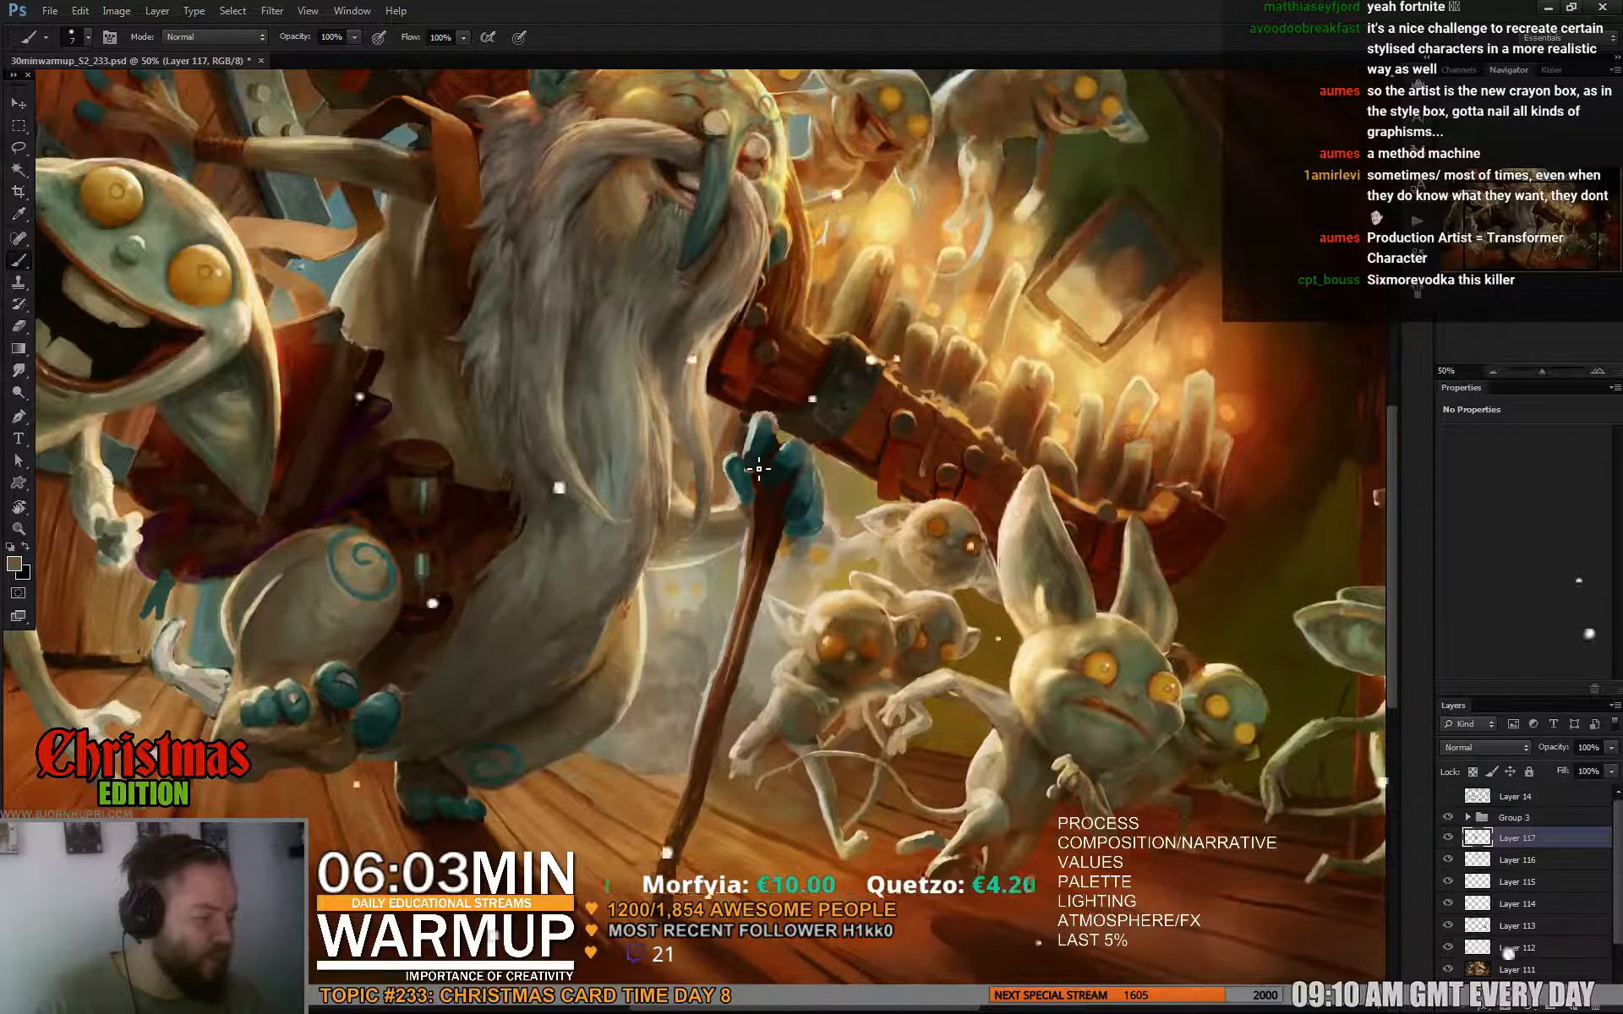
Set the brush size to 20 px and blend the bearded character's forehead above the brow with sampled browns.
mouse_move(1057, 310)
mouse_down()
mouse_move(1049, 291)
mouse_move(994, 373)
mouse_move(980, 612)
mouse_move(1046, 406)
mouse_up()
mouse_move(1078, 533)
mouse_down()
mouse_move(1012, 582)
mouse_move(1038, 464)
mouse_move(990, 595)
mouse_up()
key(Return)
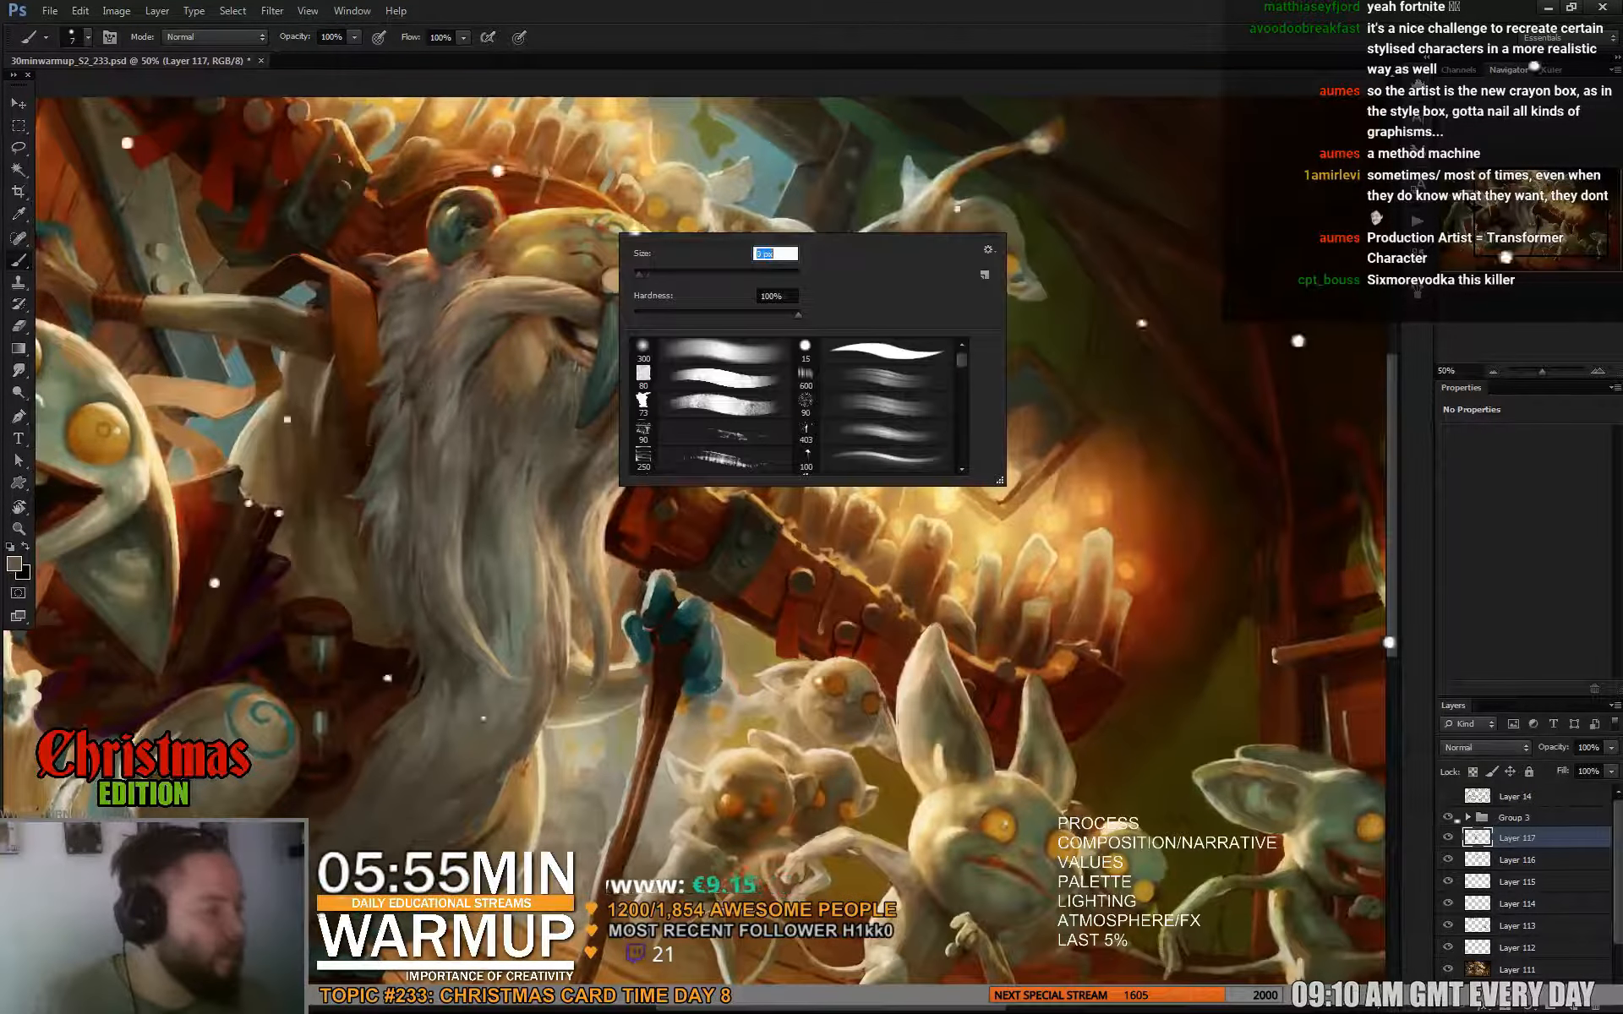
click(714, 355)
alt+click(581, 236)
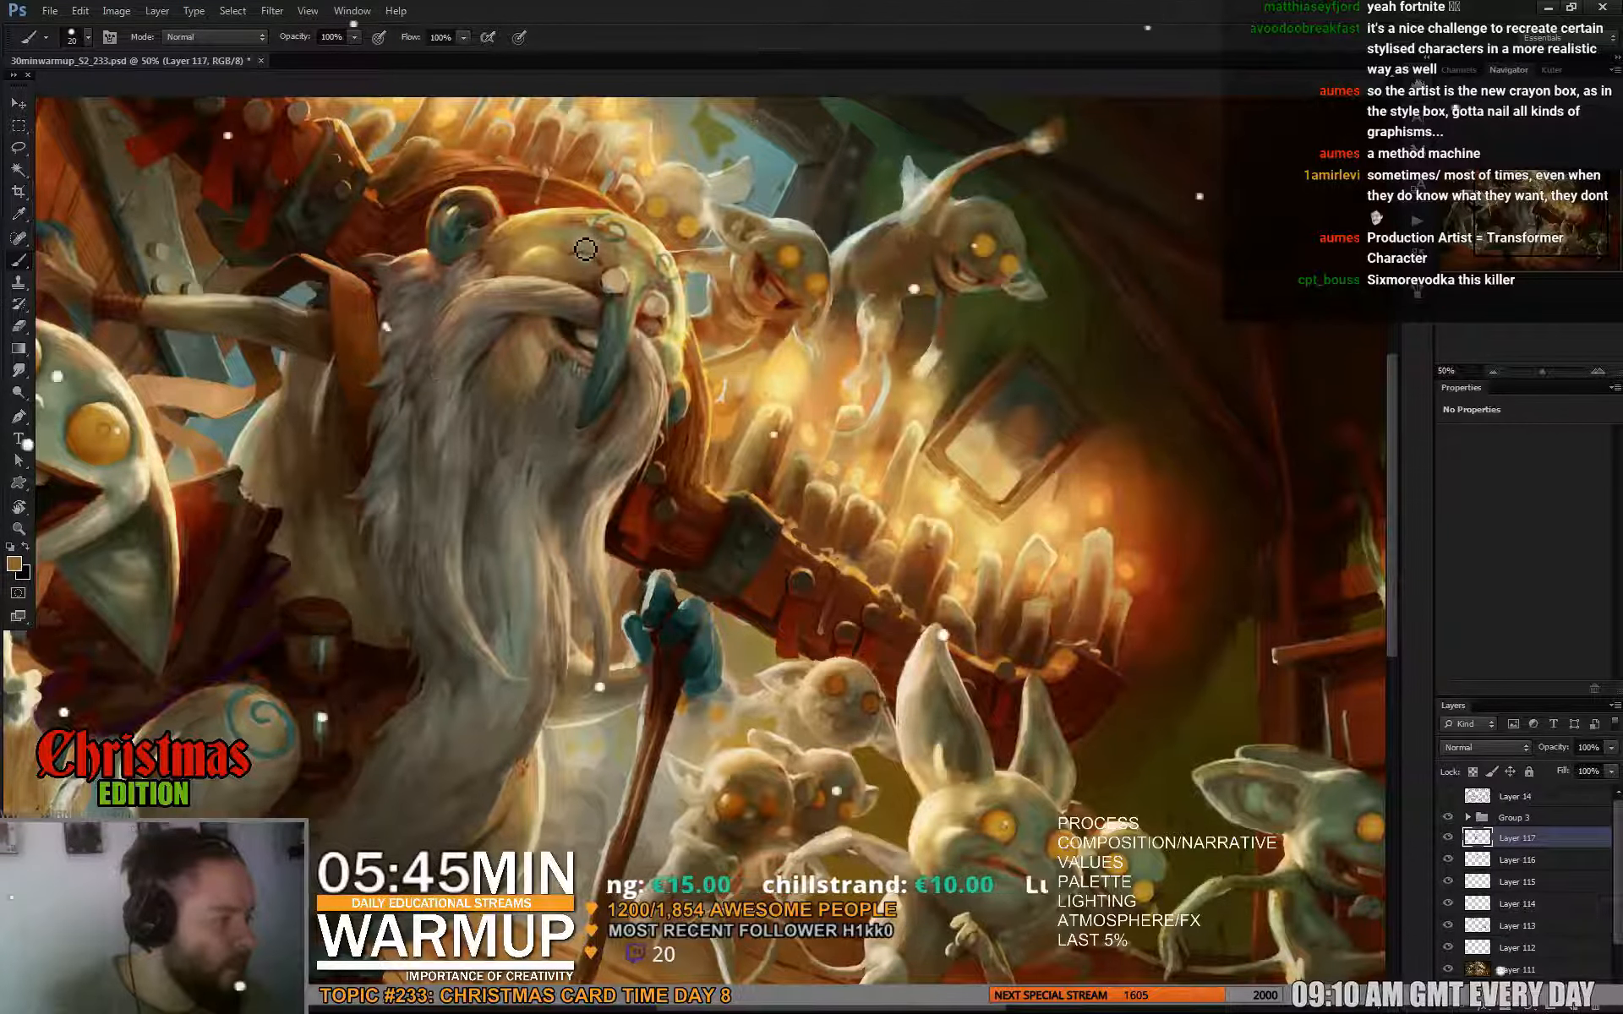
right_click(688, 244)
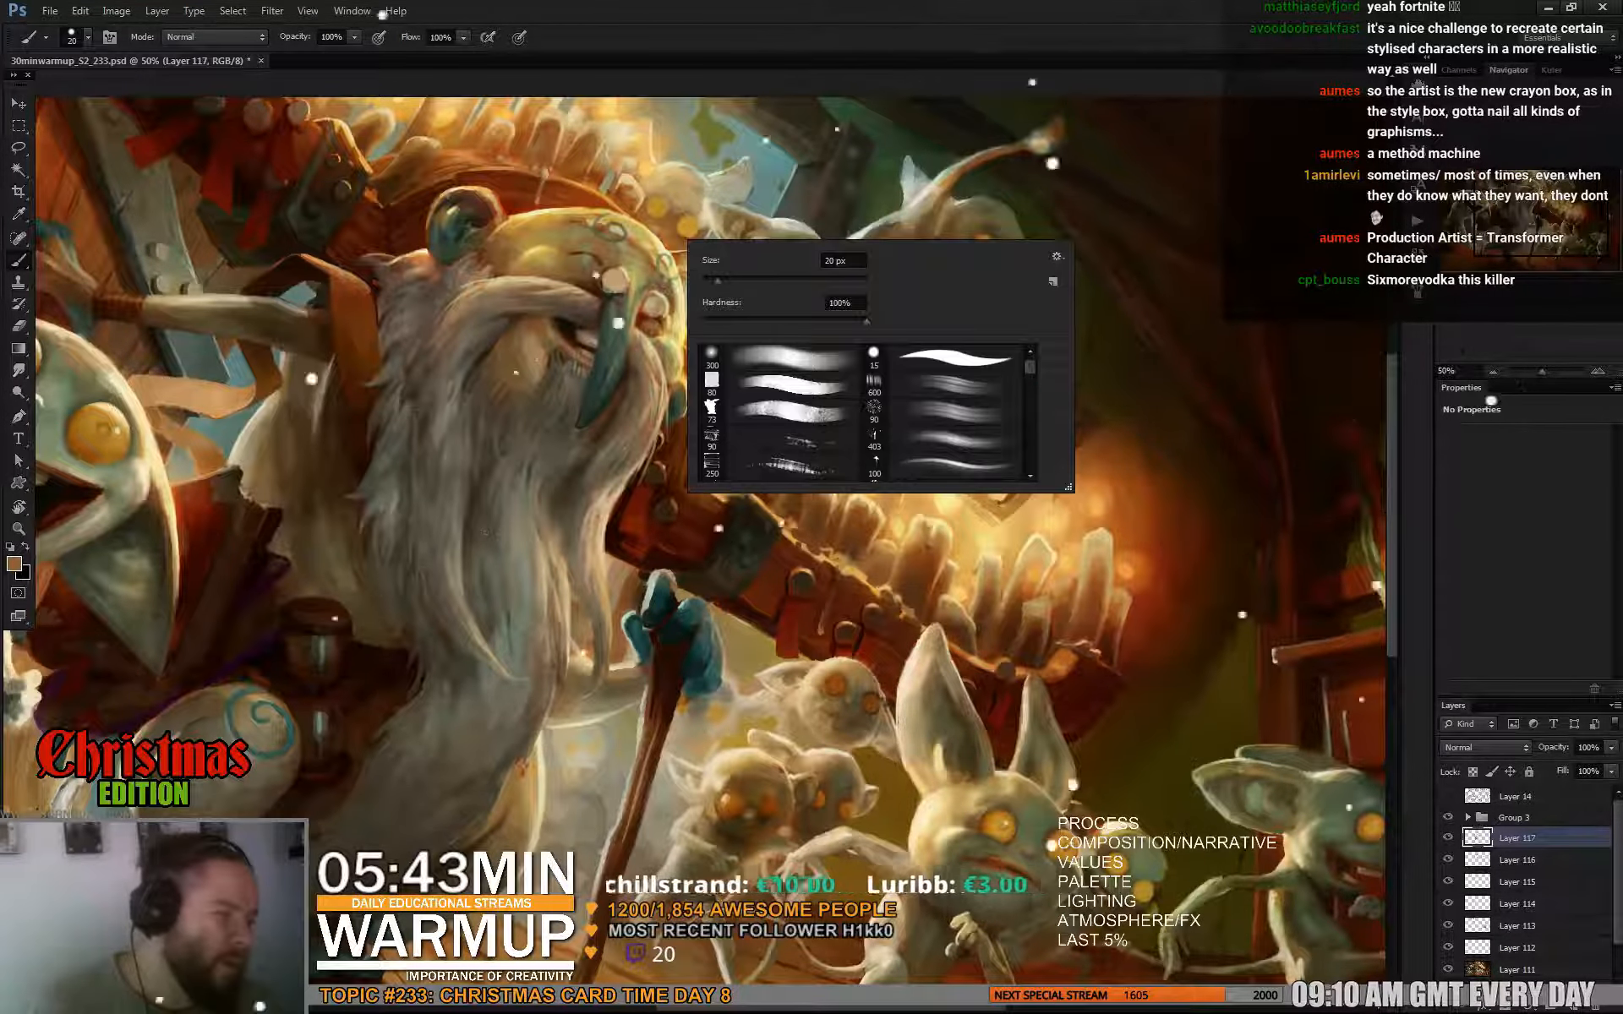
key(Return)
alt+click(584, 220)
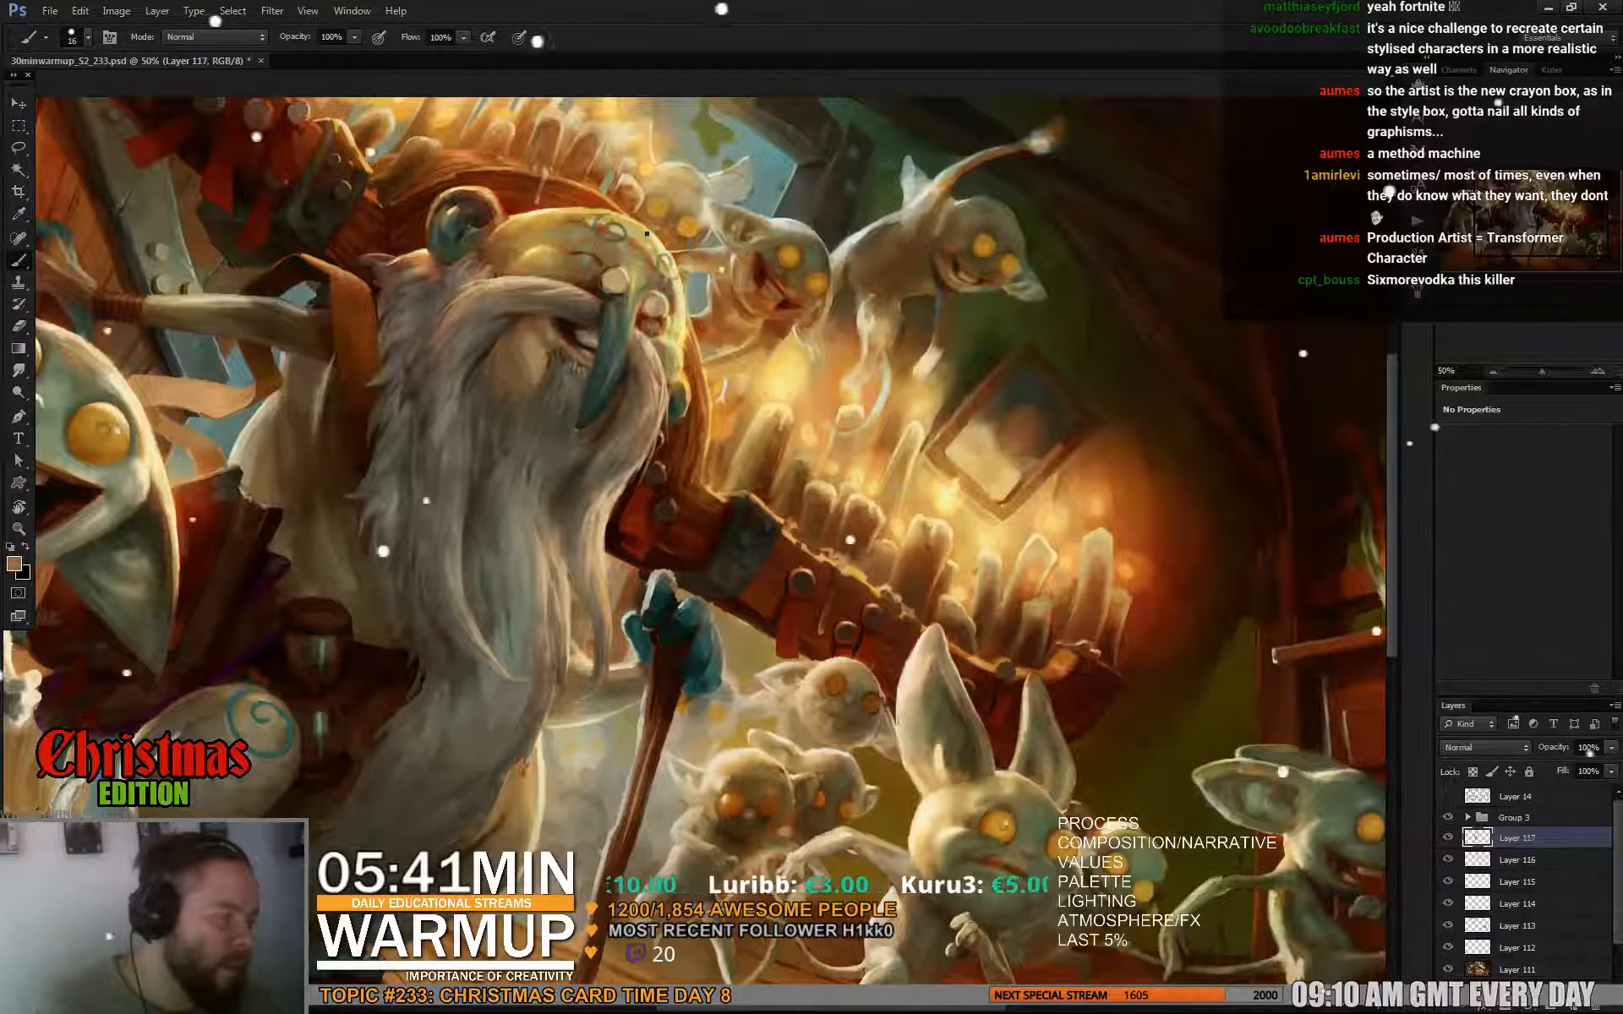
Set the brush size to 7 px and refine the forehead creases above the nose with sampled ochre and yellow tones.
right_click(649, 235)
text(7)
key(Return)
key(Return)
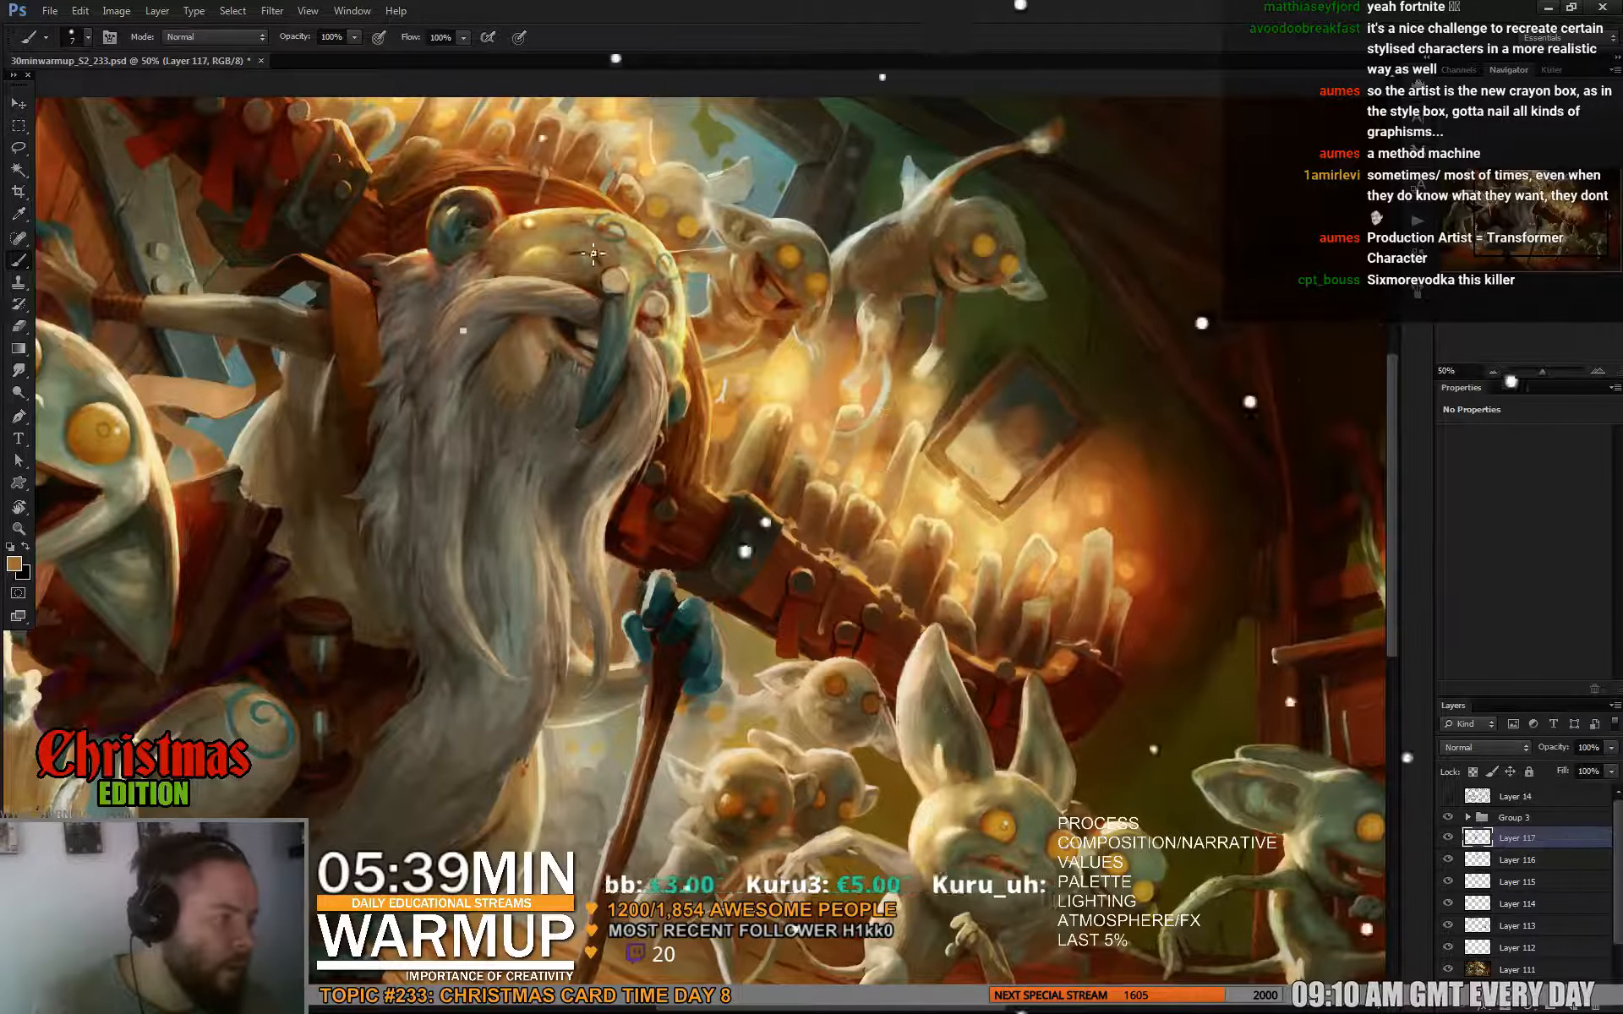
alt+click(592, 250)
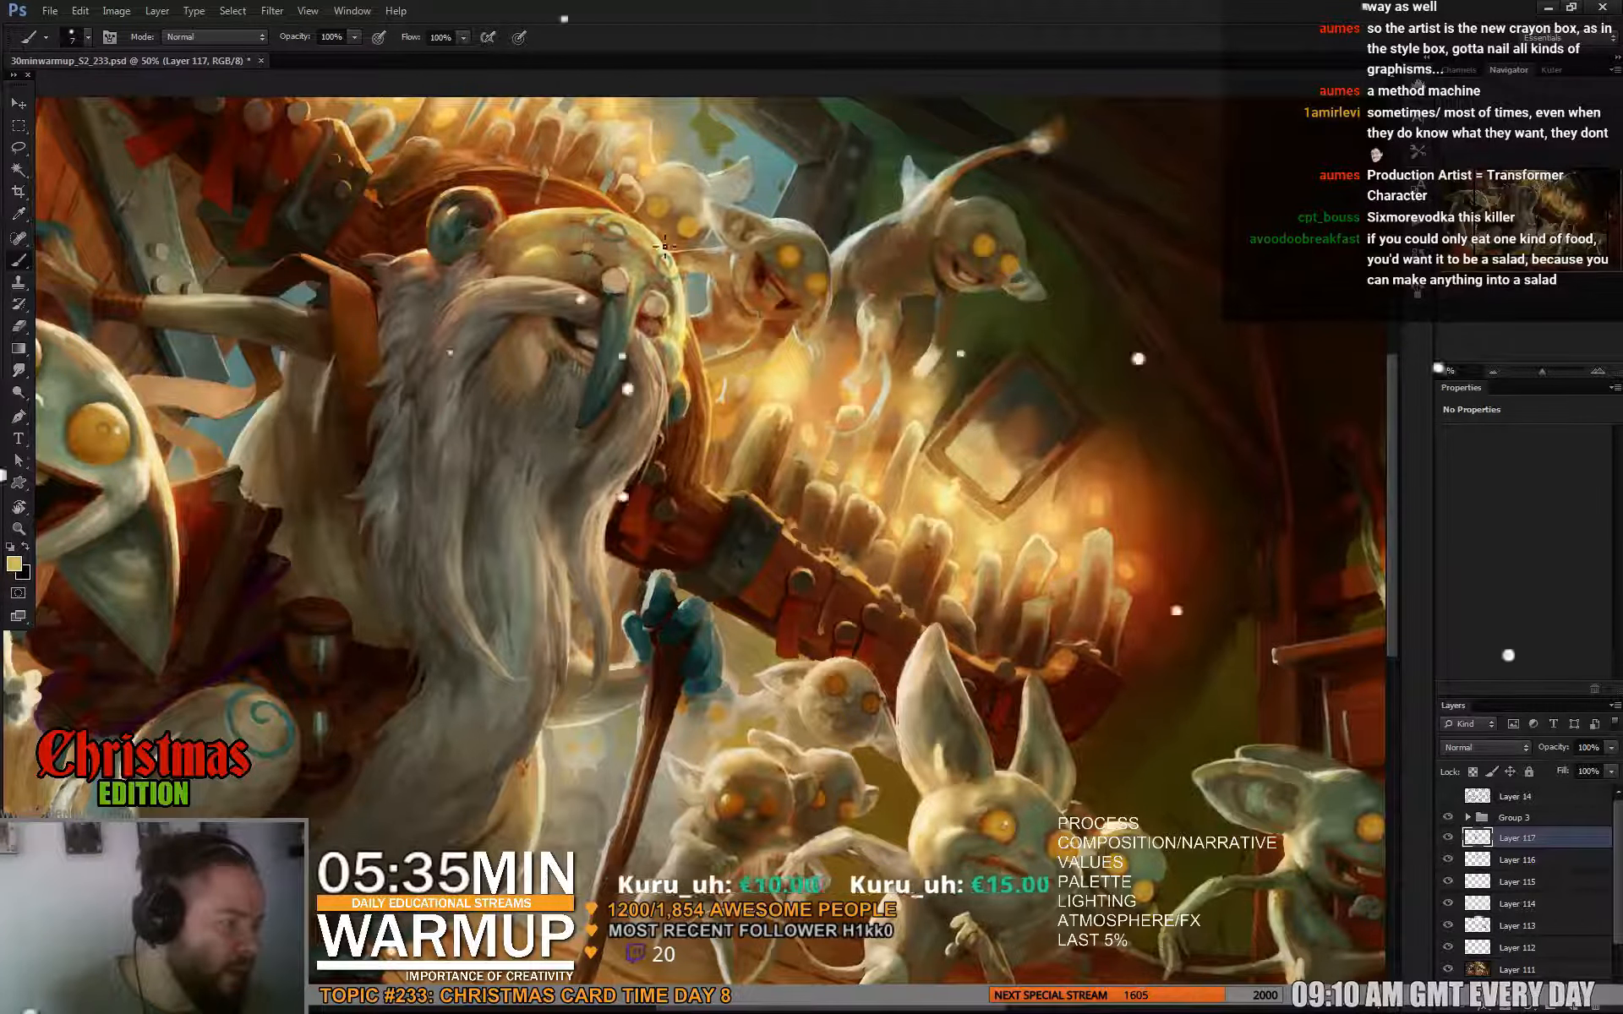
alt+click(595, 254)
alt+click(618, 275)
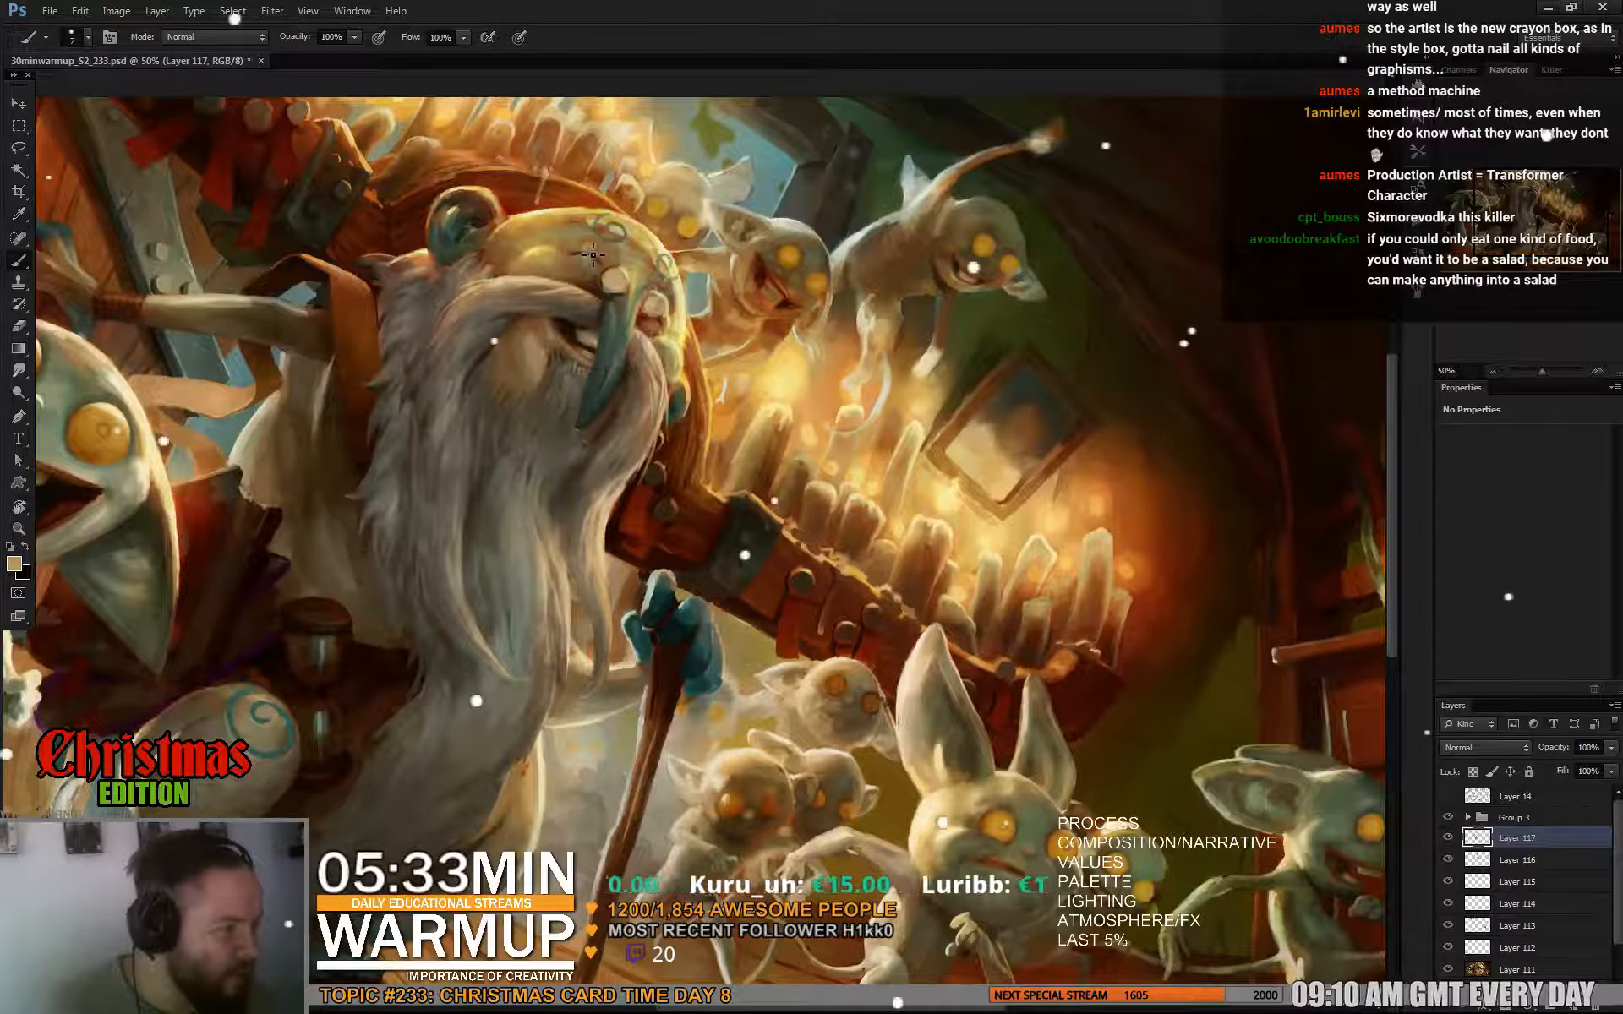
alt+click(593, 262)
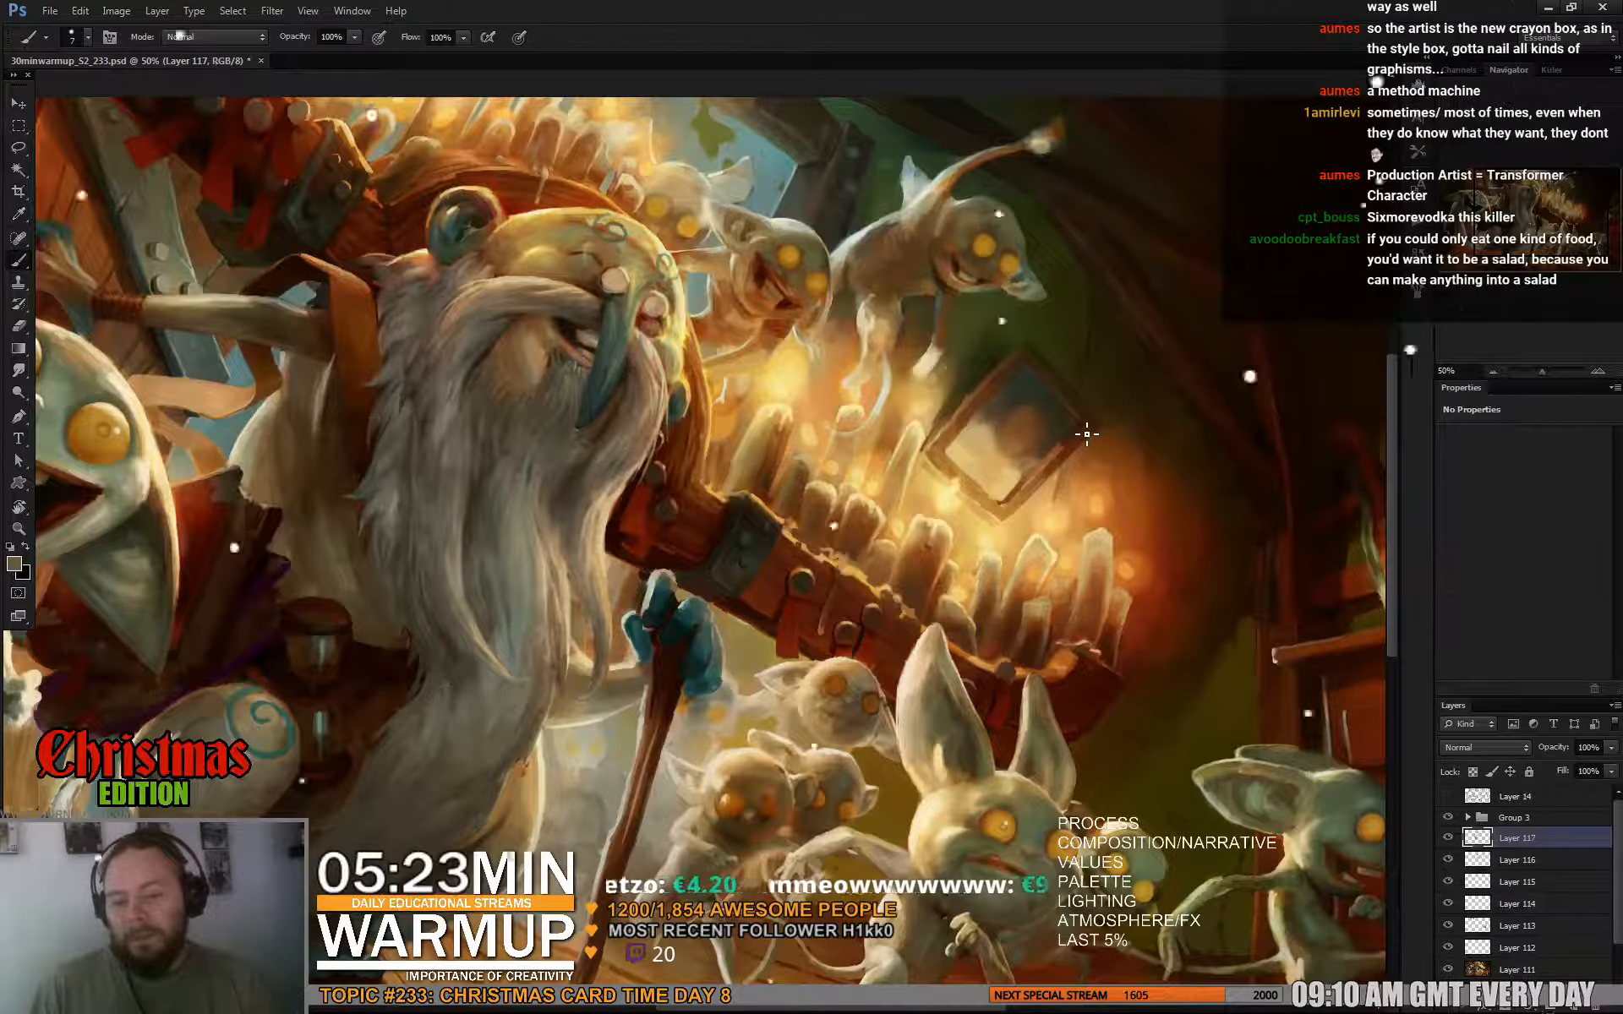
Paint the folds between the brow and the forehead's swirl marking with sampled brown and light yellow.
drag(616, 217, 651, 323)
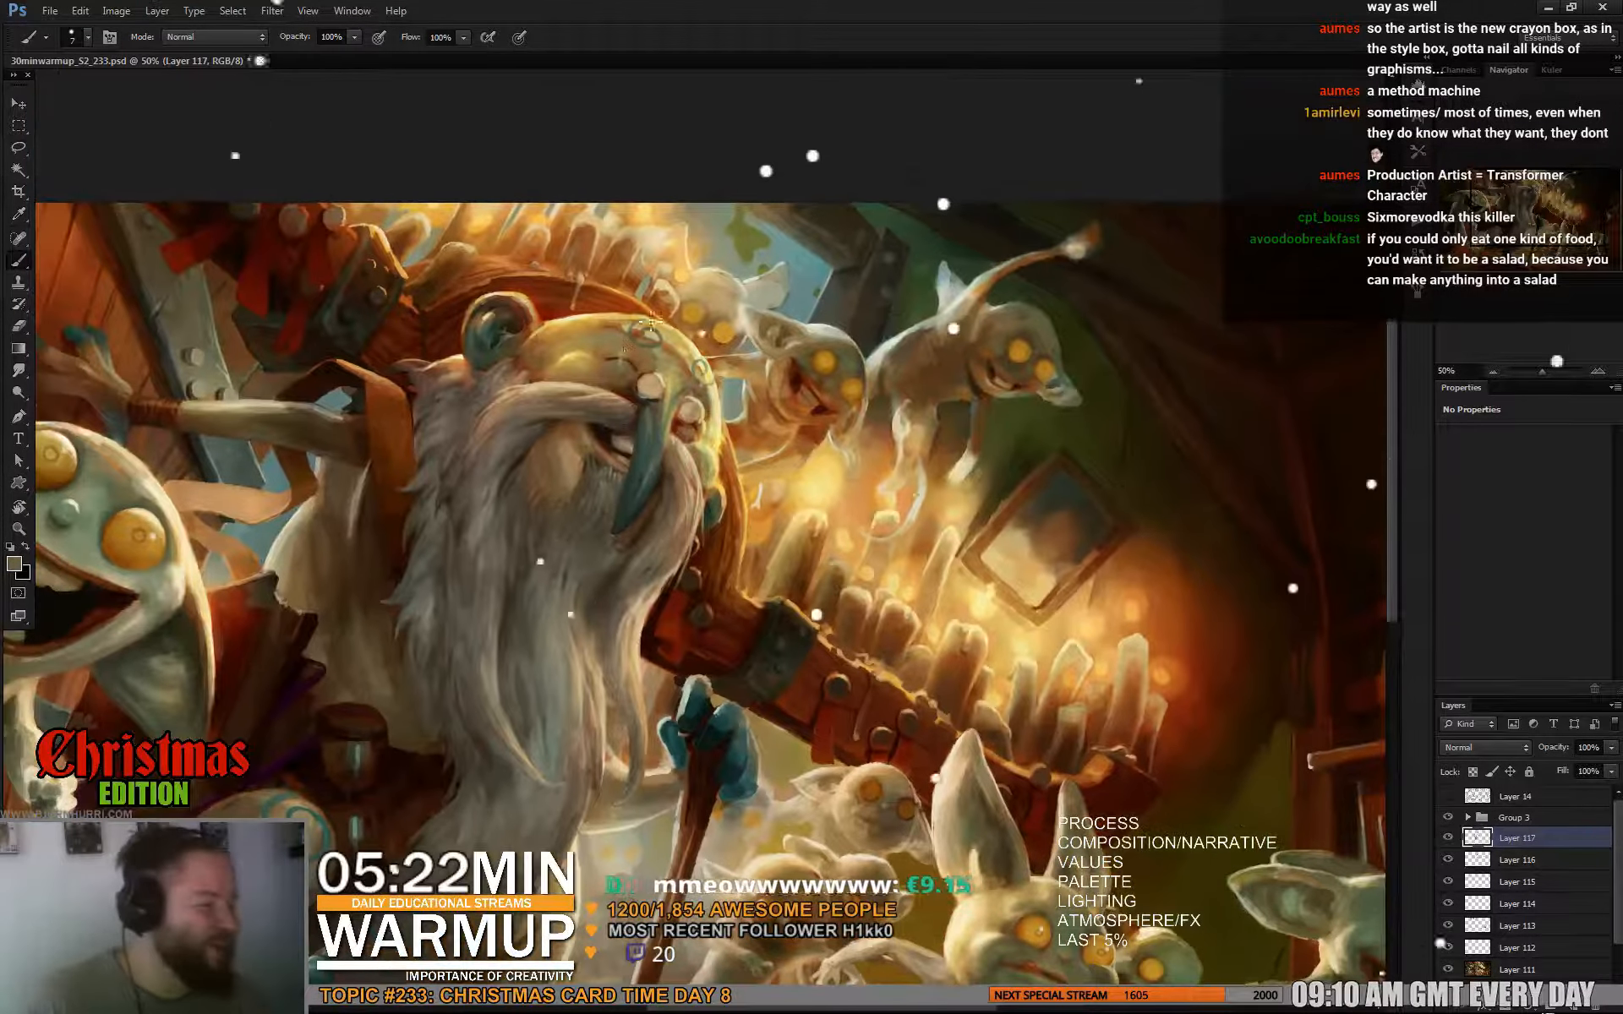
alt+click(615, 358)
mouse_move(615, 361)
mouse_down()
mouse_move(635, 367)
mouse_move(640, 347)
mouse_up()
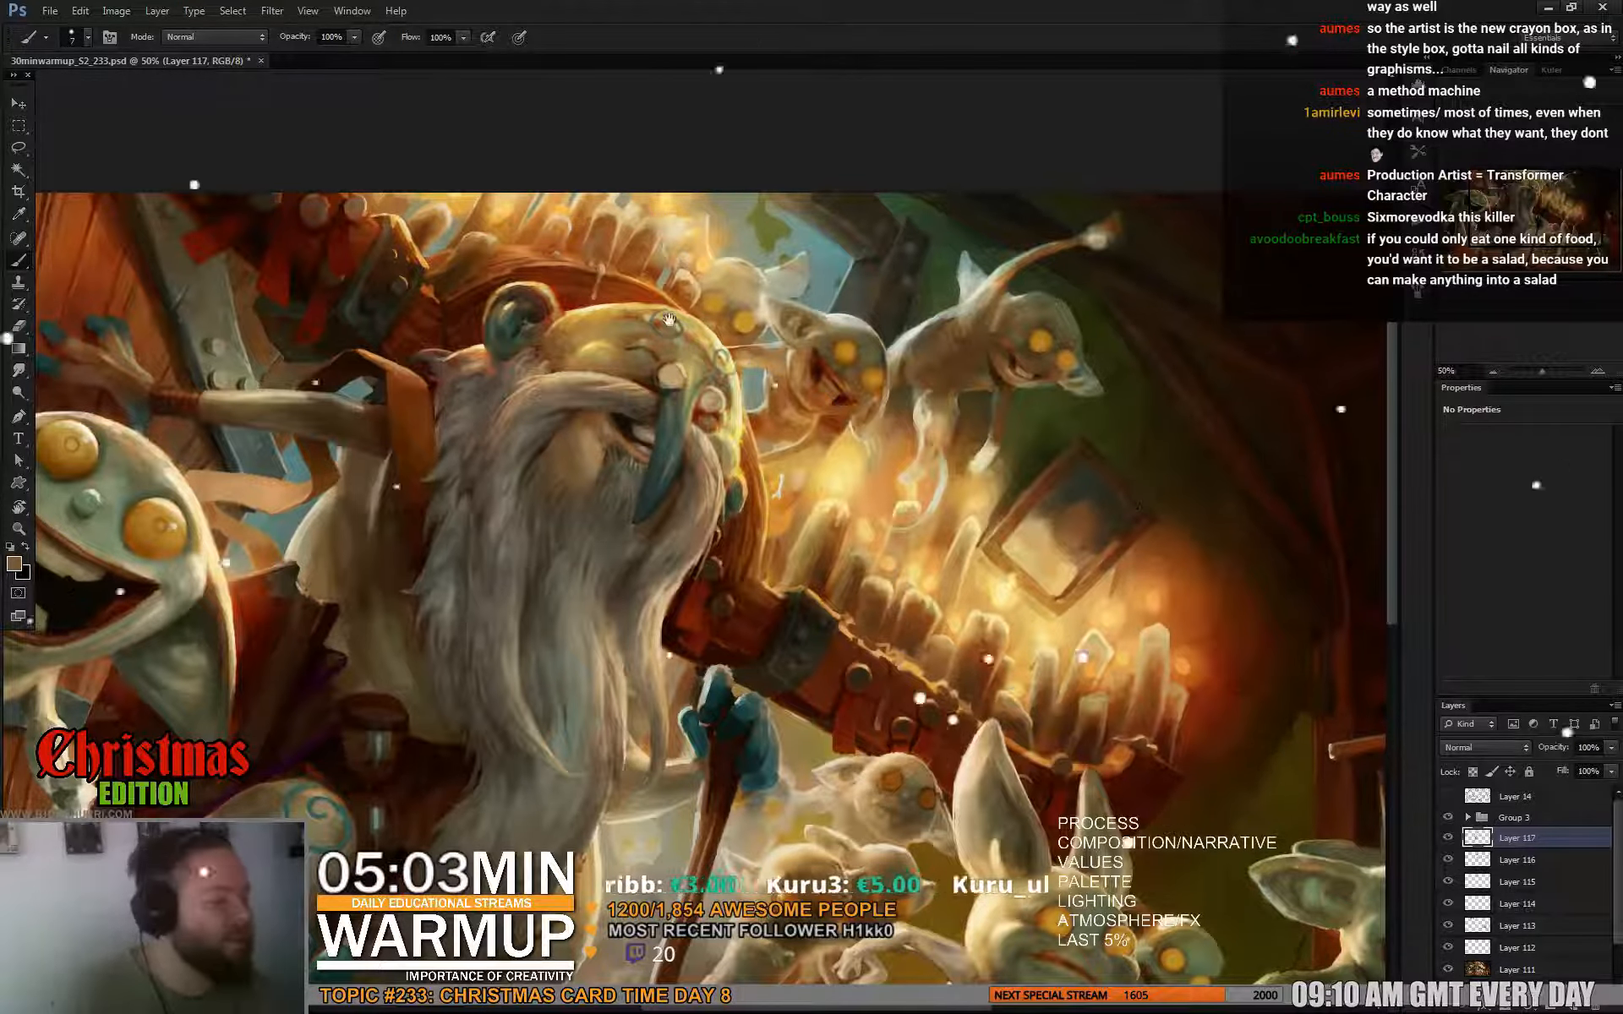
drag(630, 338, 626, 340)
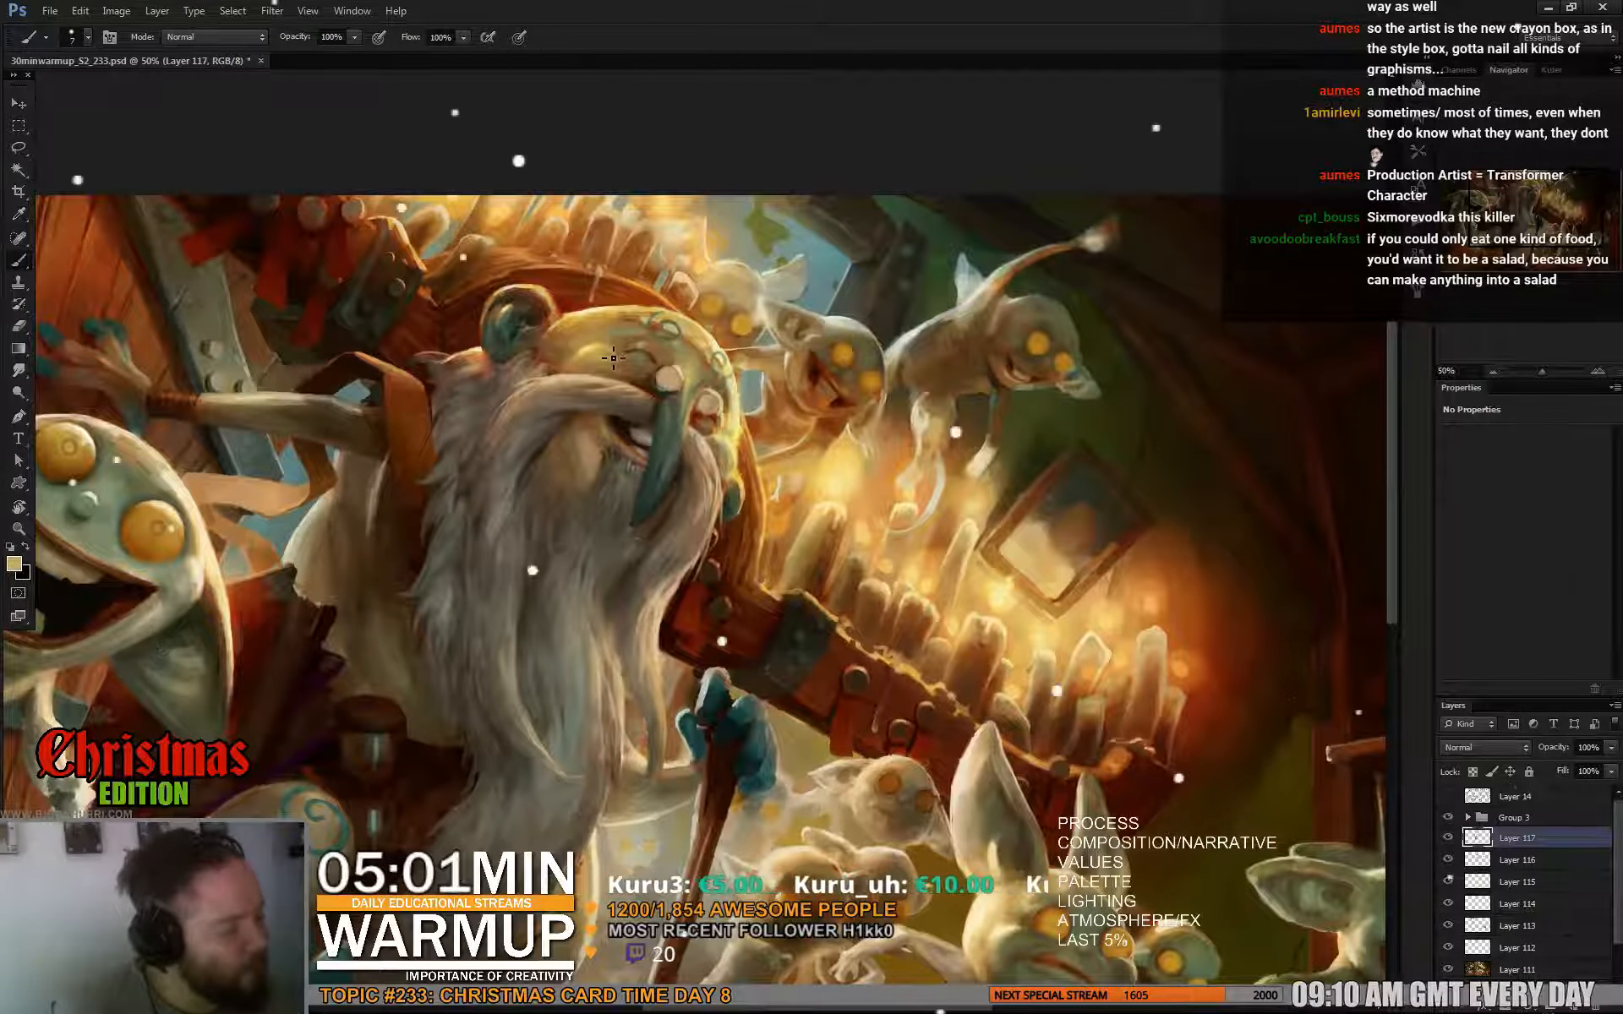
drag(887, 384, 899, 356)
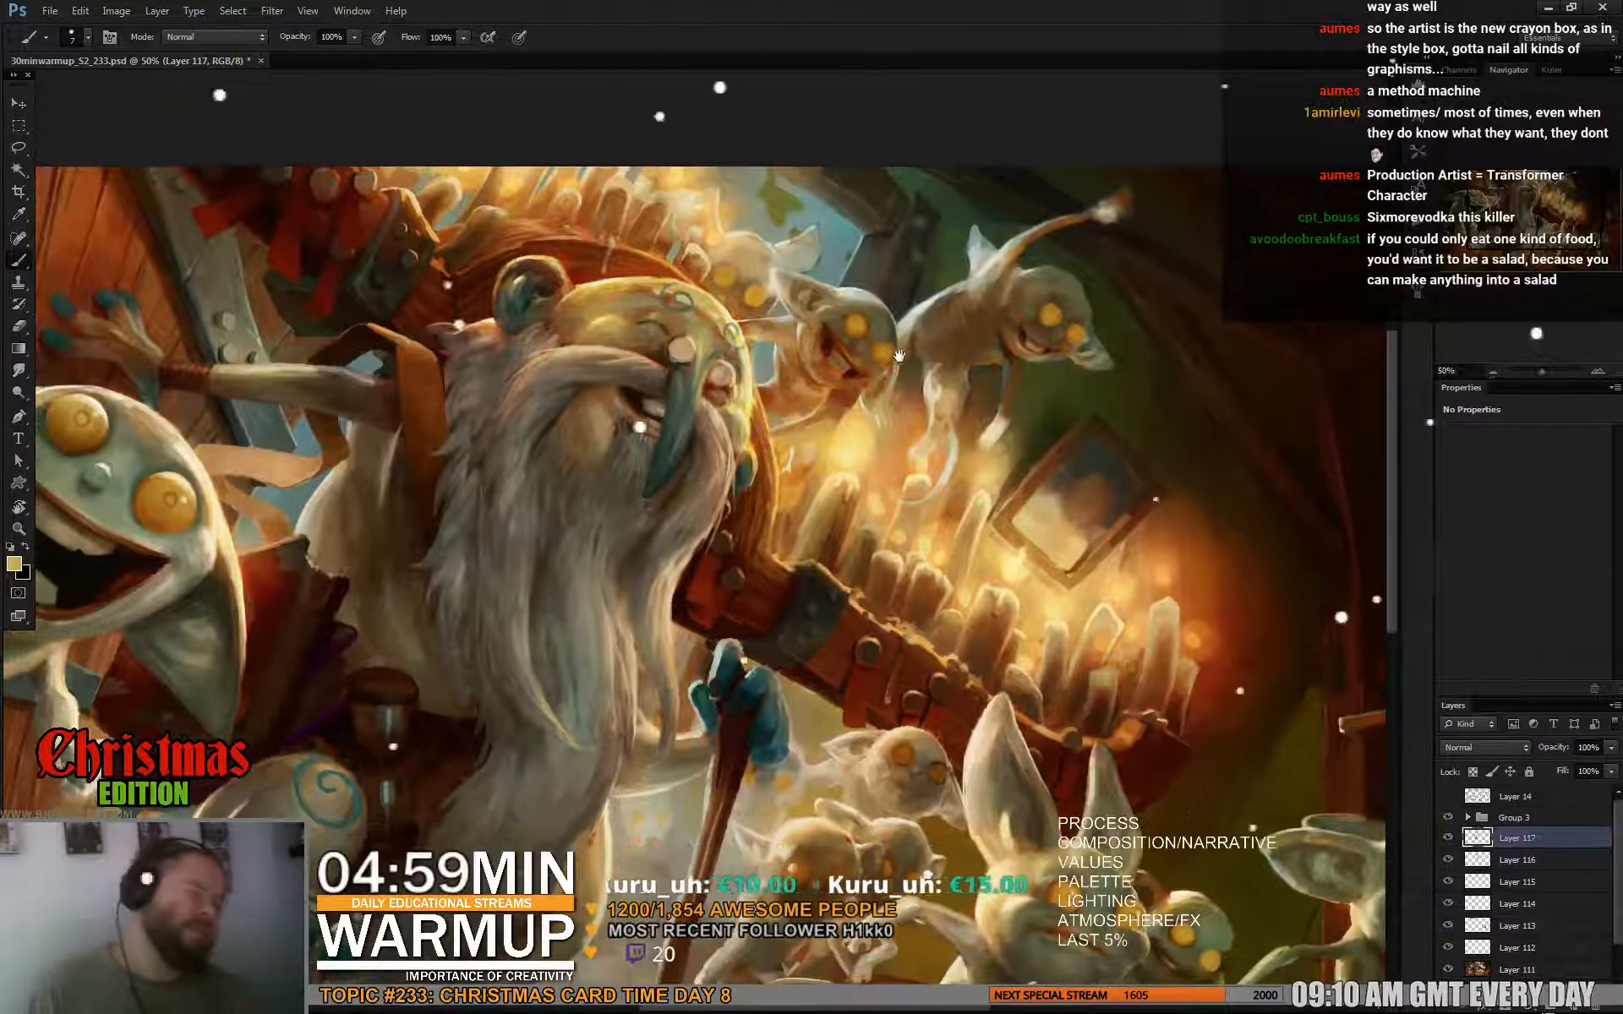
Detail the swirl marking on the forehead with sampled ochre and a grey-green picked from the hand on the staff.
alt+click(616, 291)
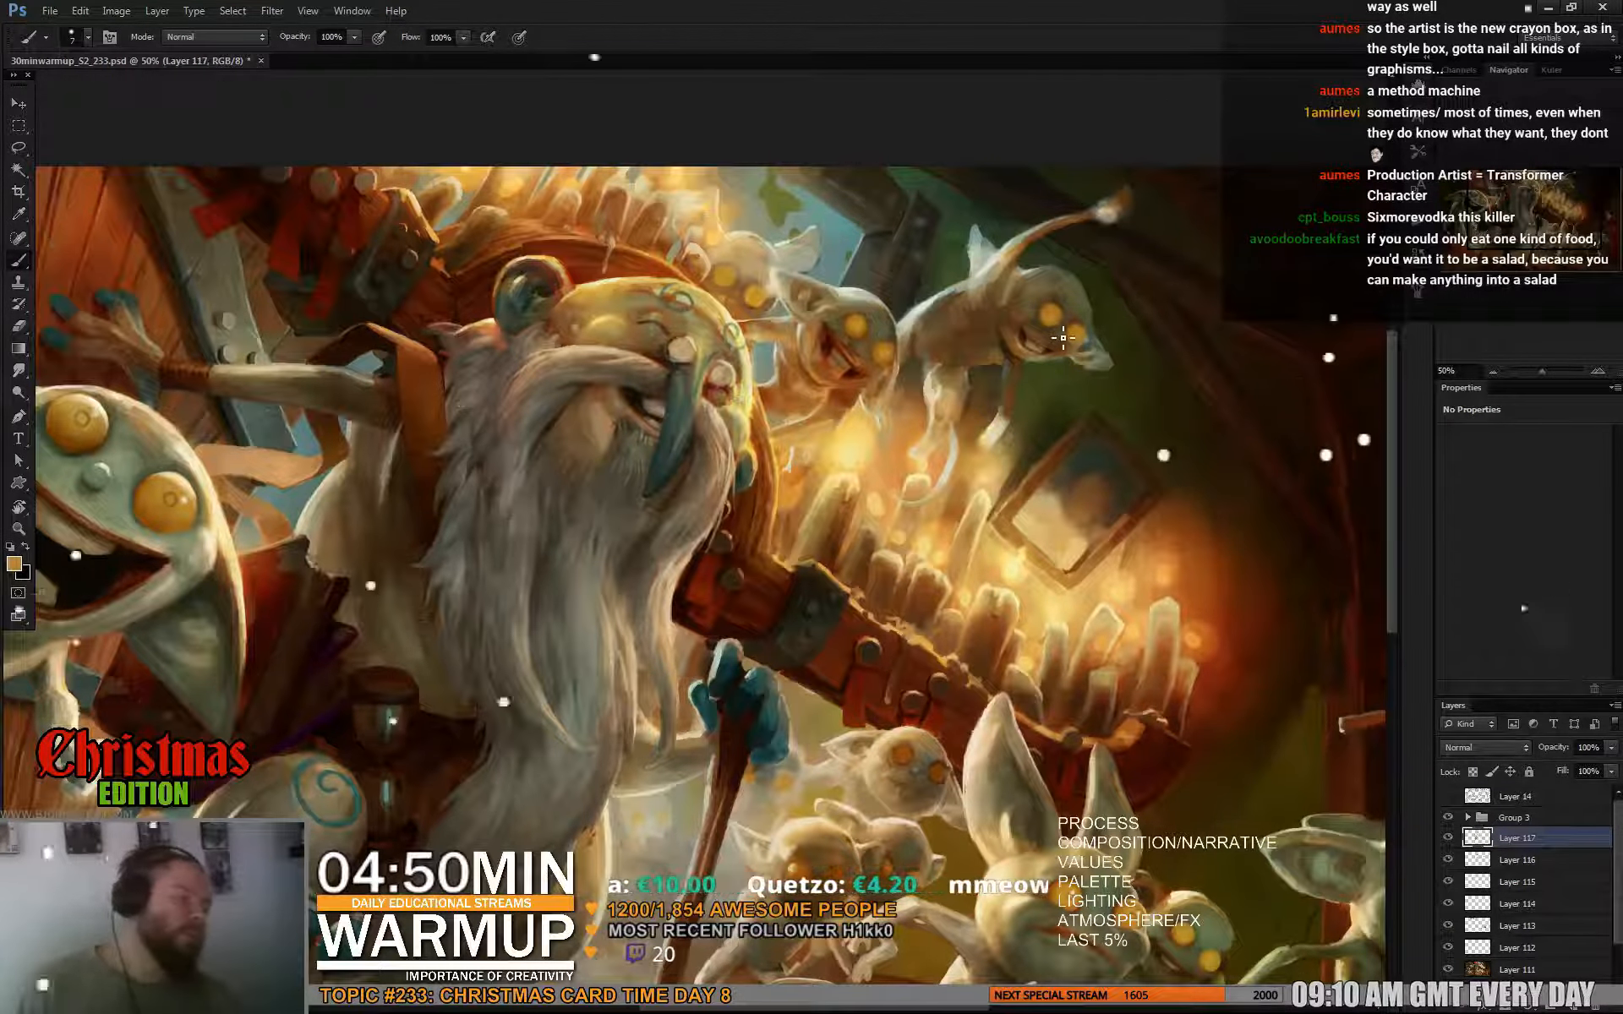
alt+click(732, 640)
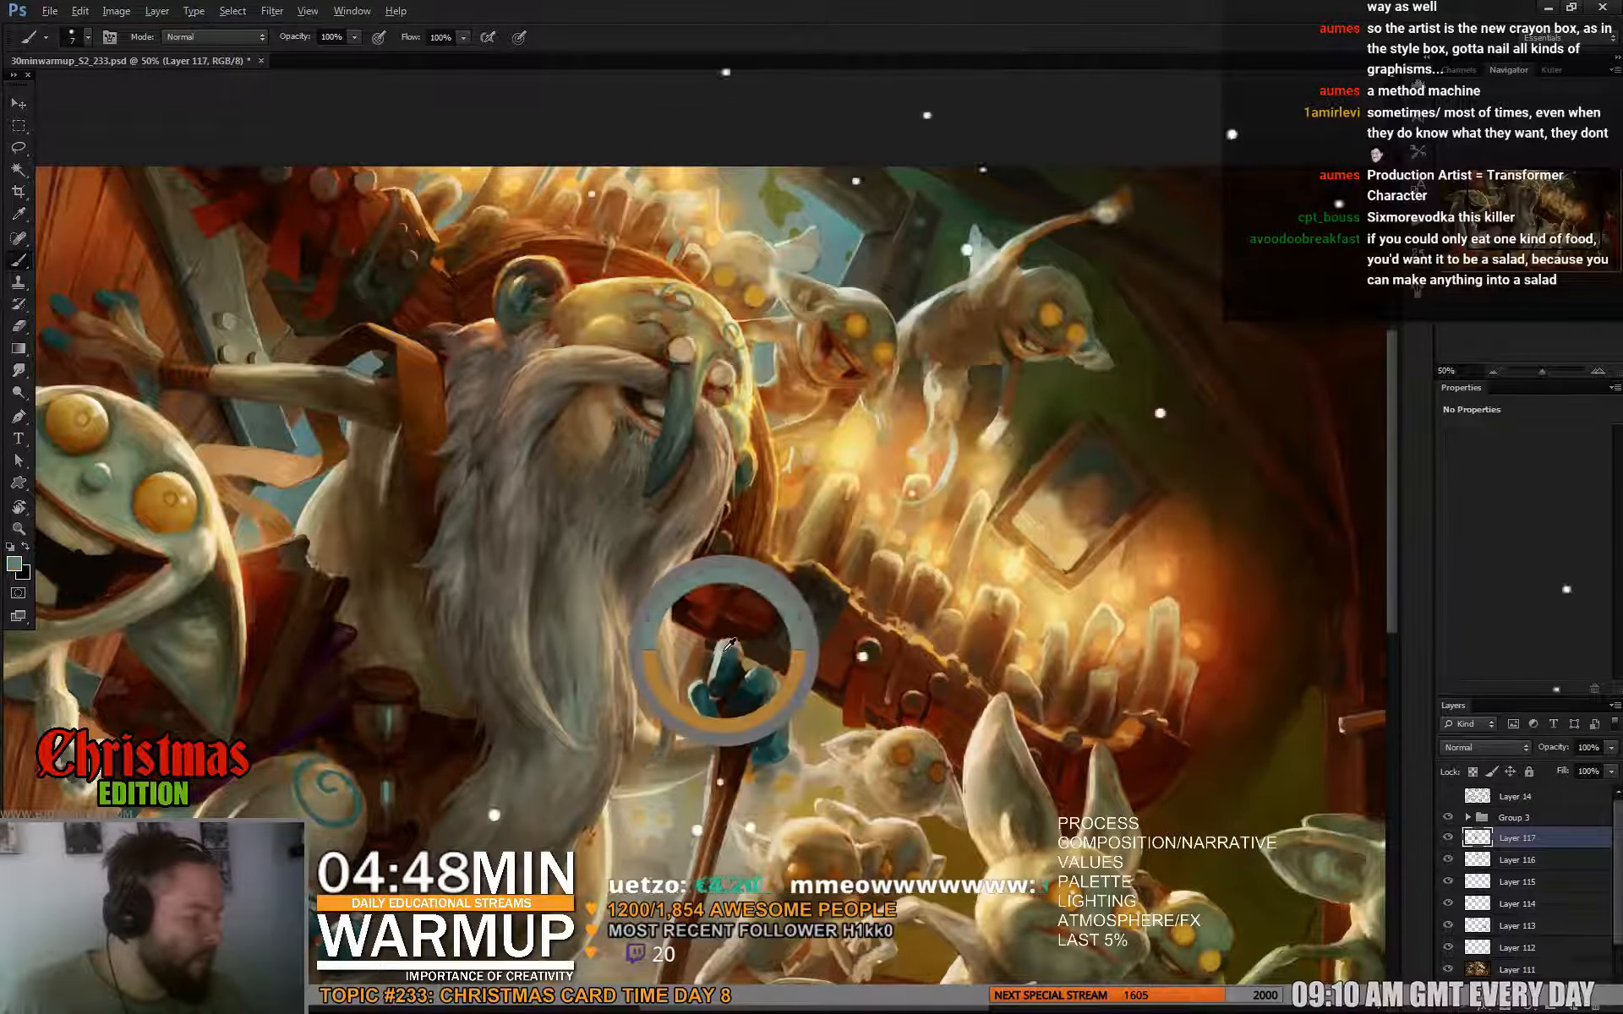
alt+click(664, 289)
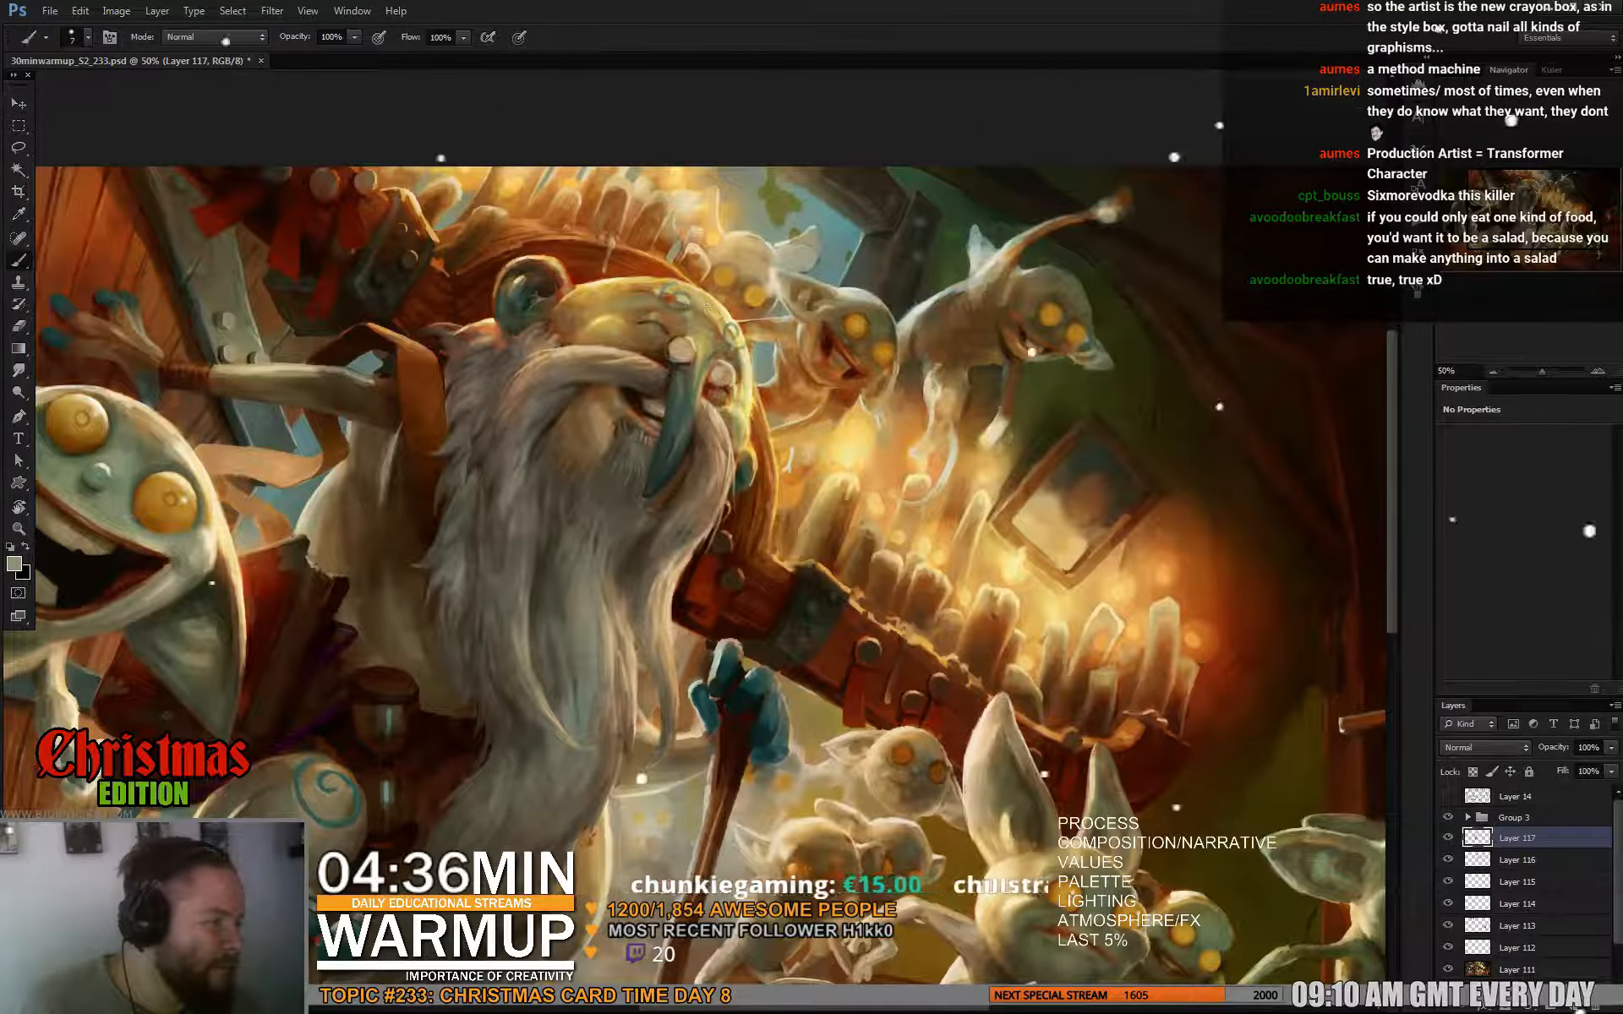
drag(851, 358, 768, 372)
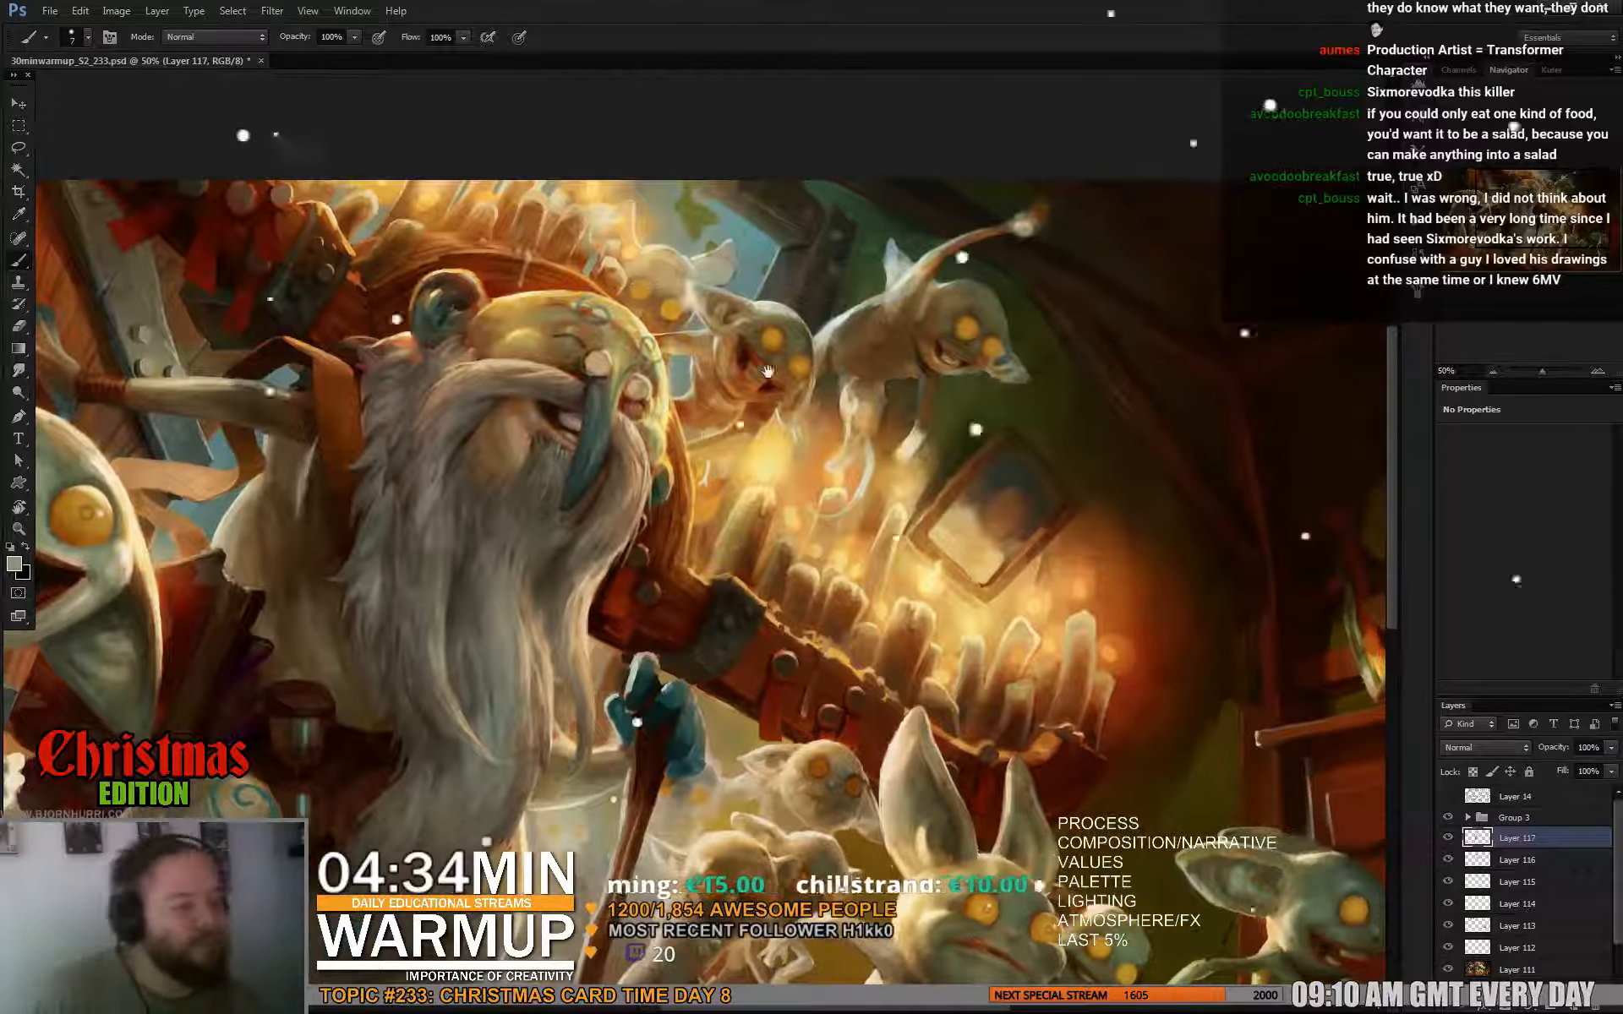
drag(871, 310, 780, 335)
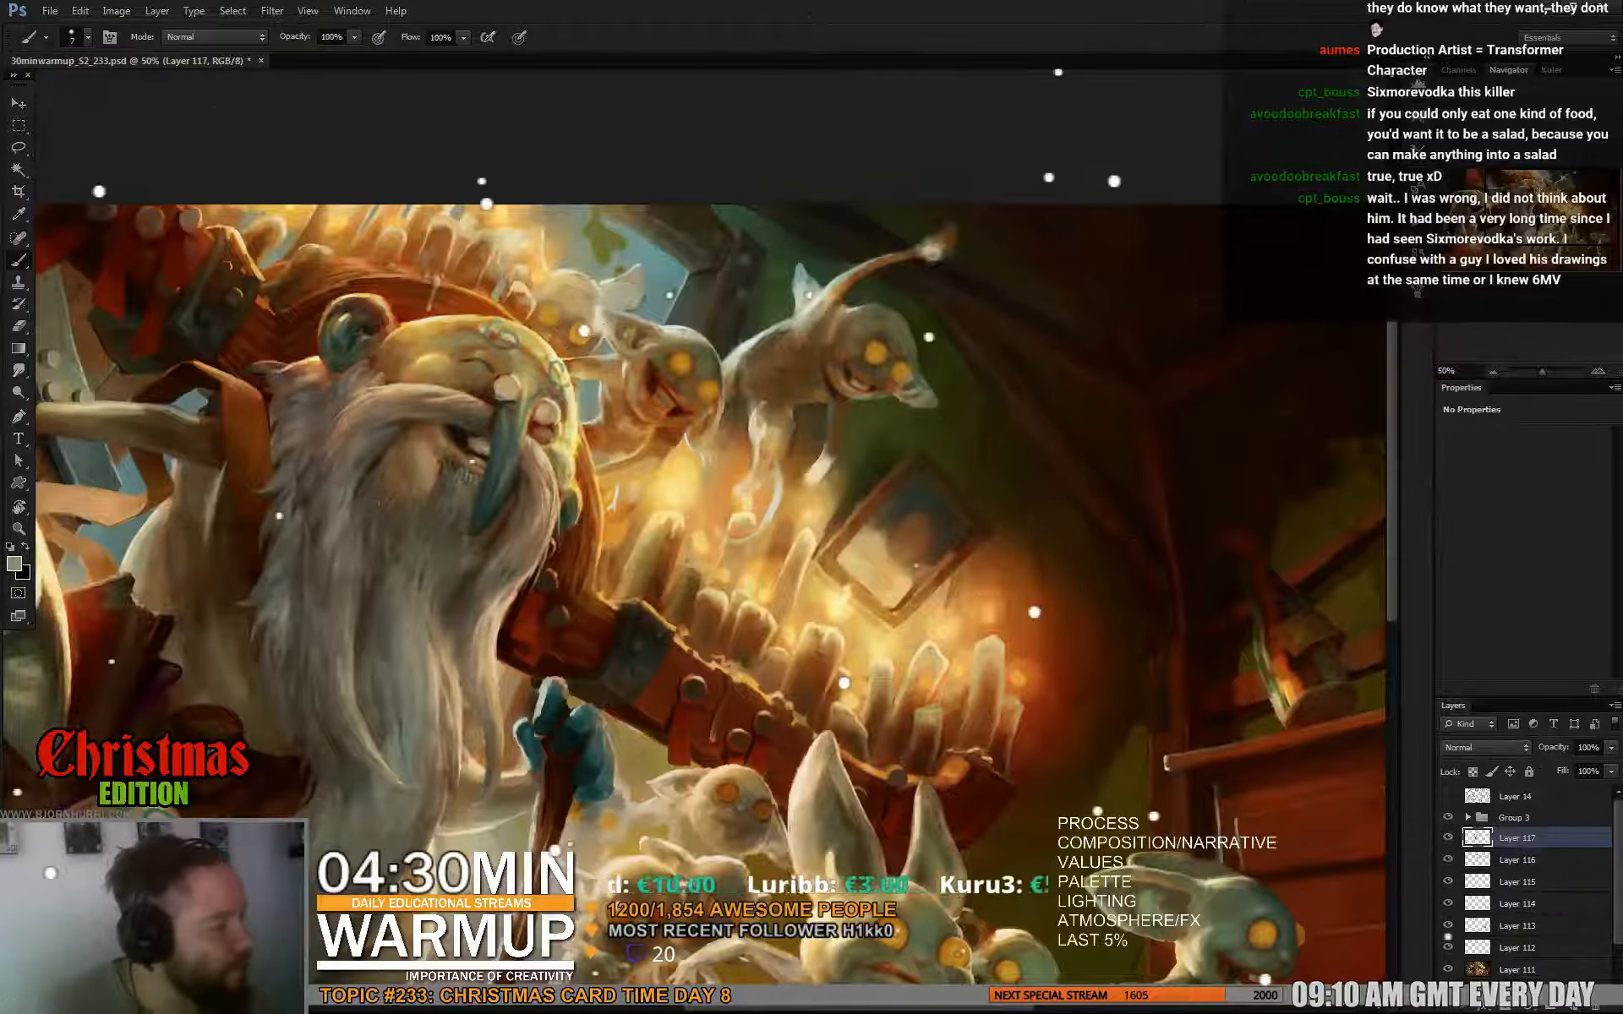
Rework the candle-lit edge of the forehead beside the small goblin with sampled pale cream and ochre.
alt+click(557, 381)
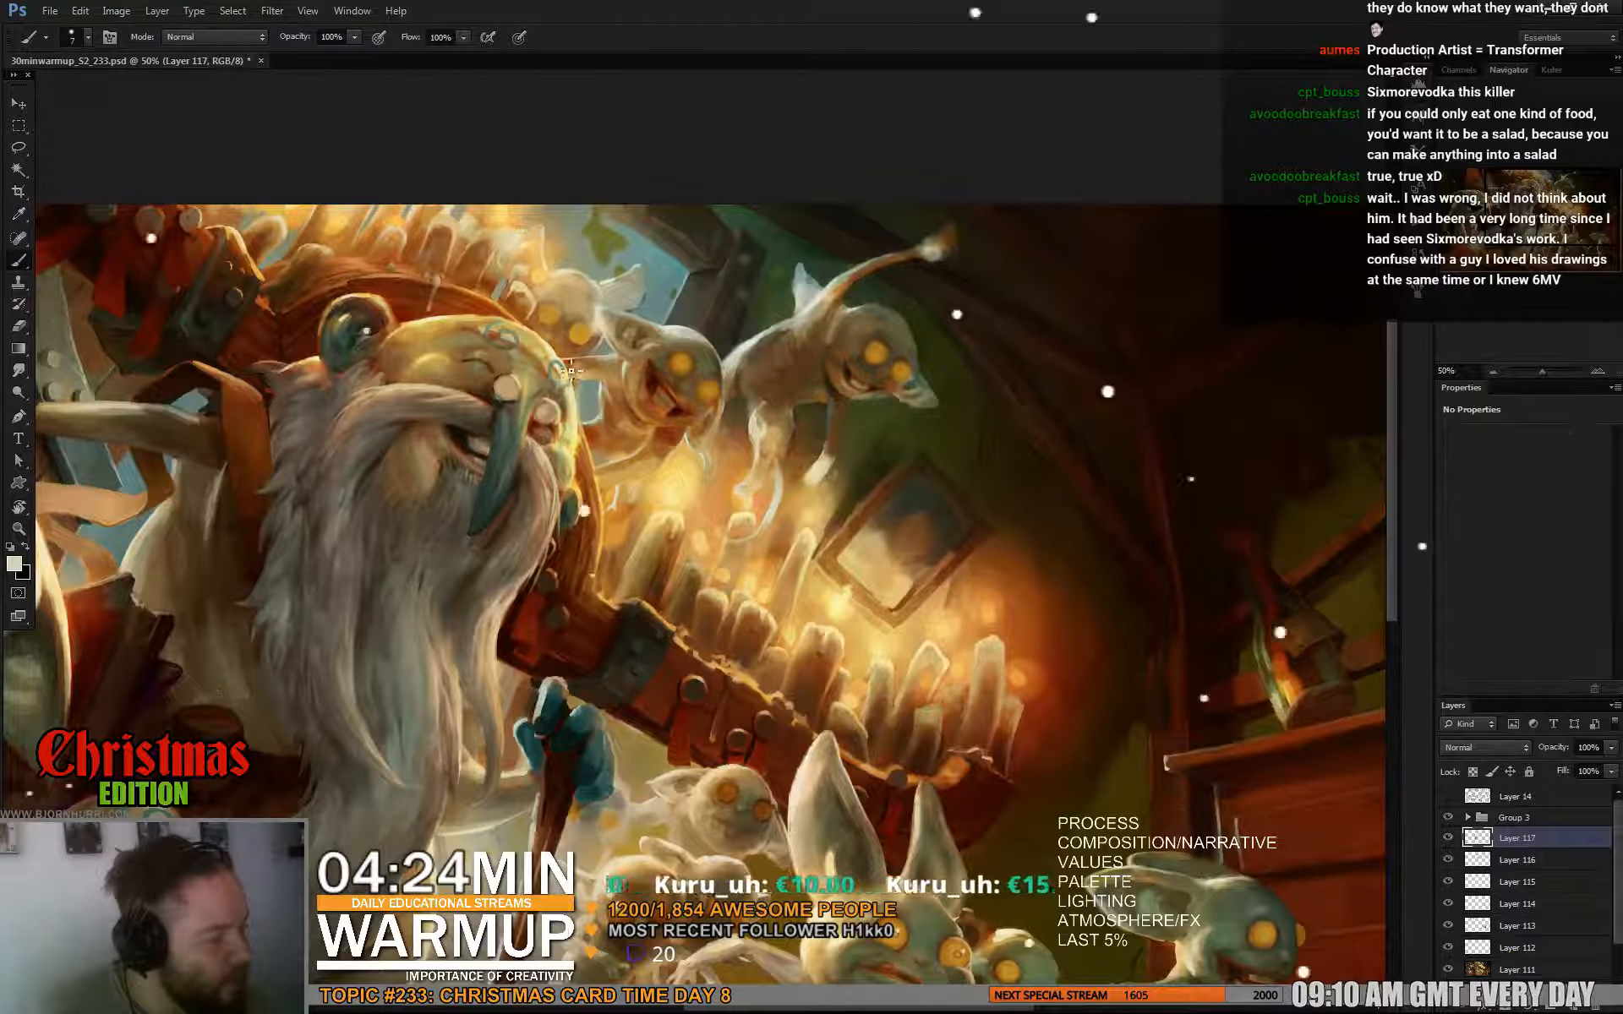
alt+click(558, 366)
drag(740, 357, 797, 400)
alt+click(604, 401)
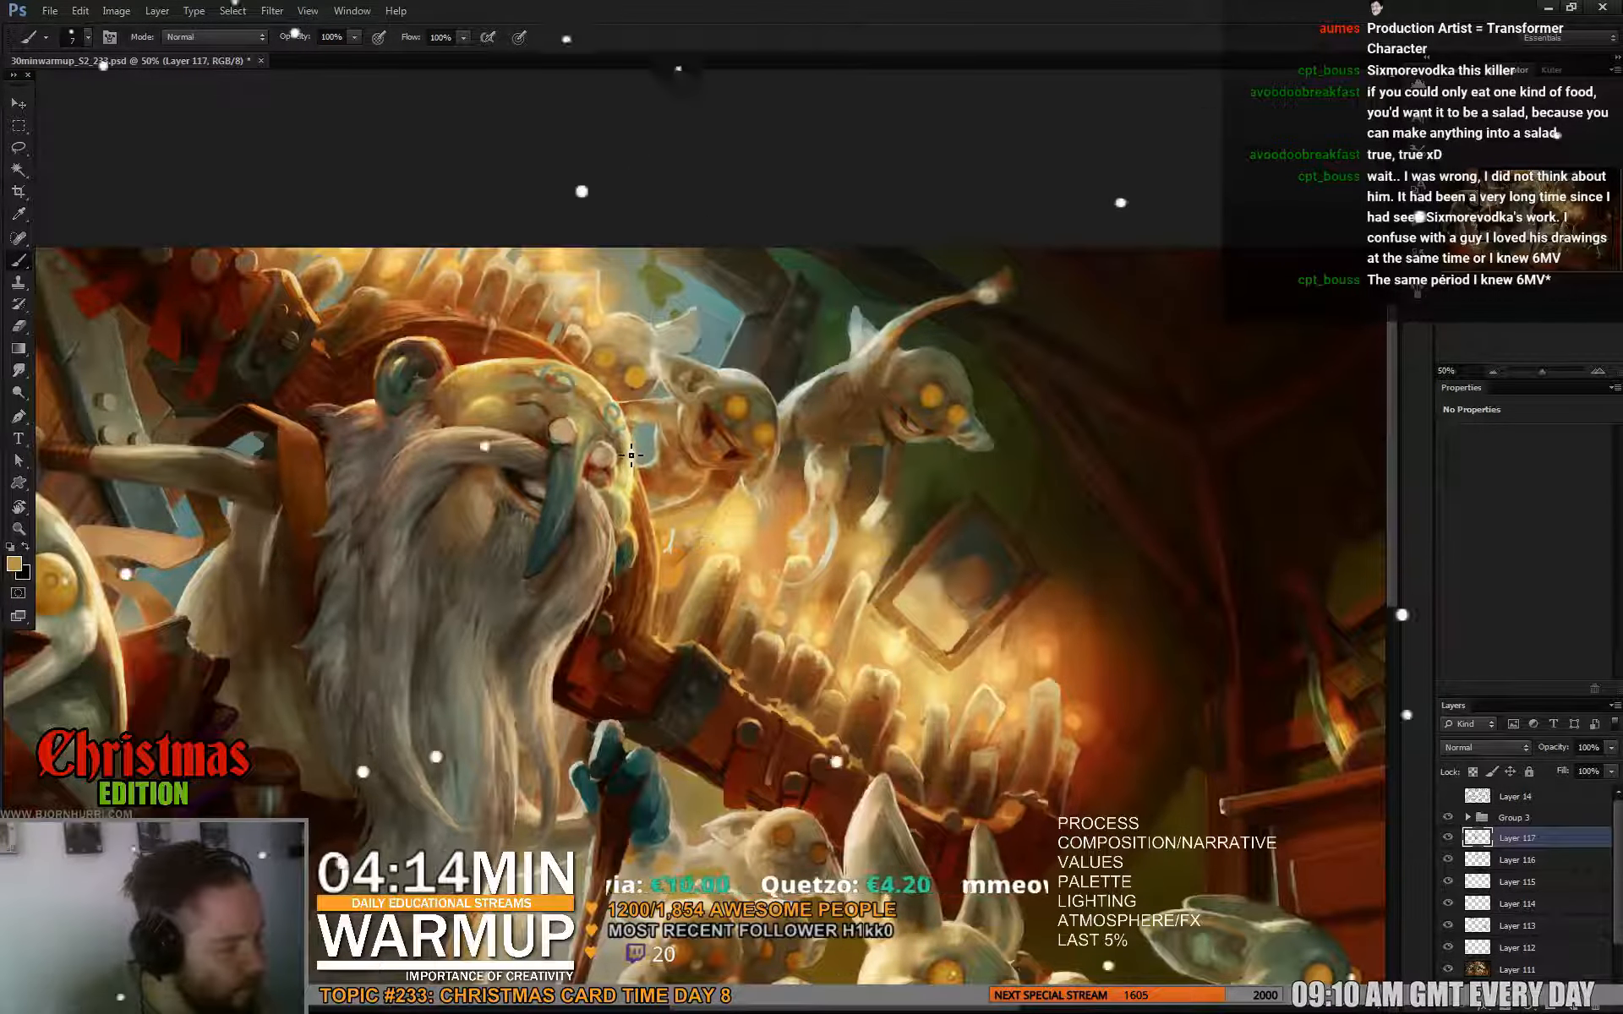
mouse_move(722, 344)
mouse_down()
mouse_move(668, 221)
mouse_move(807, 395)
mouse_up()
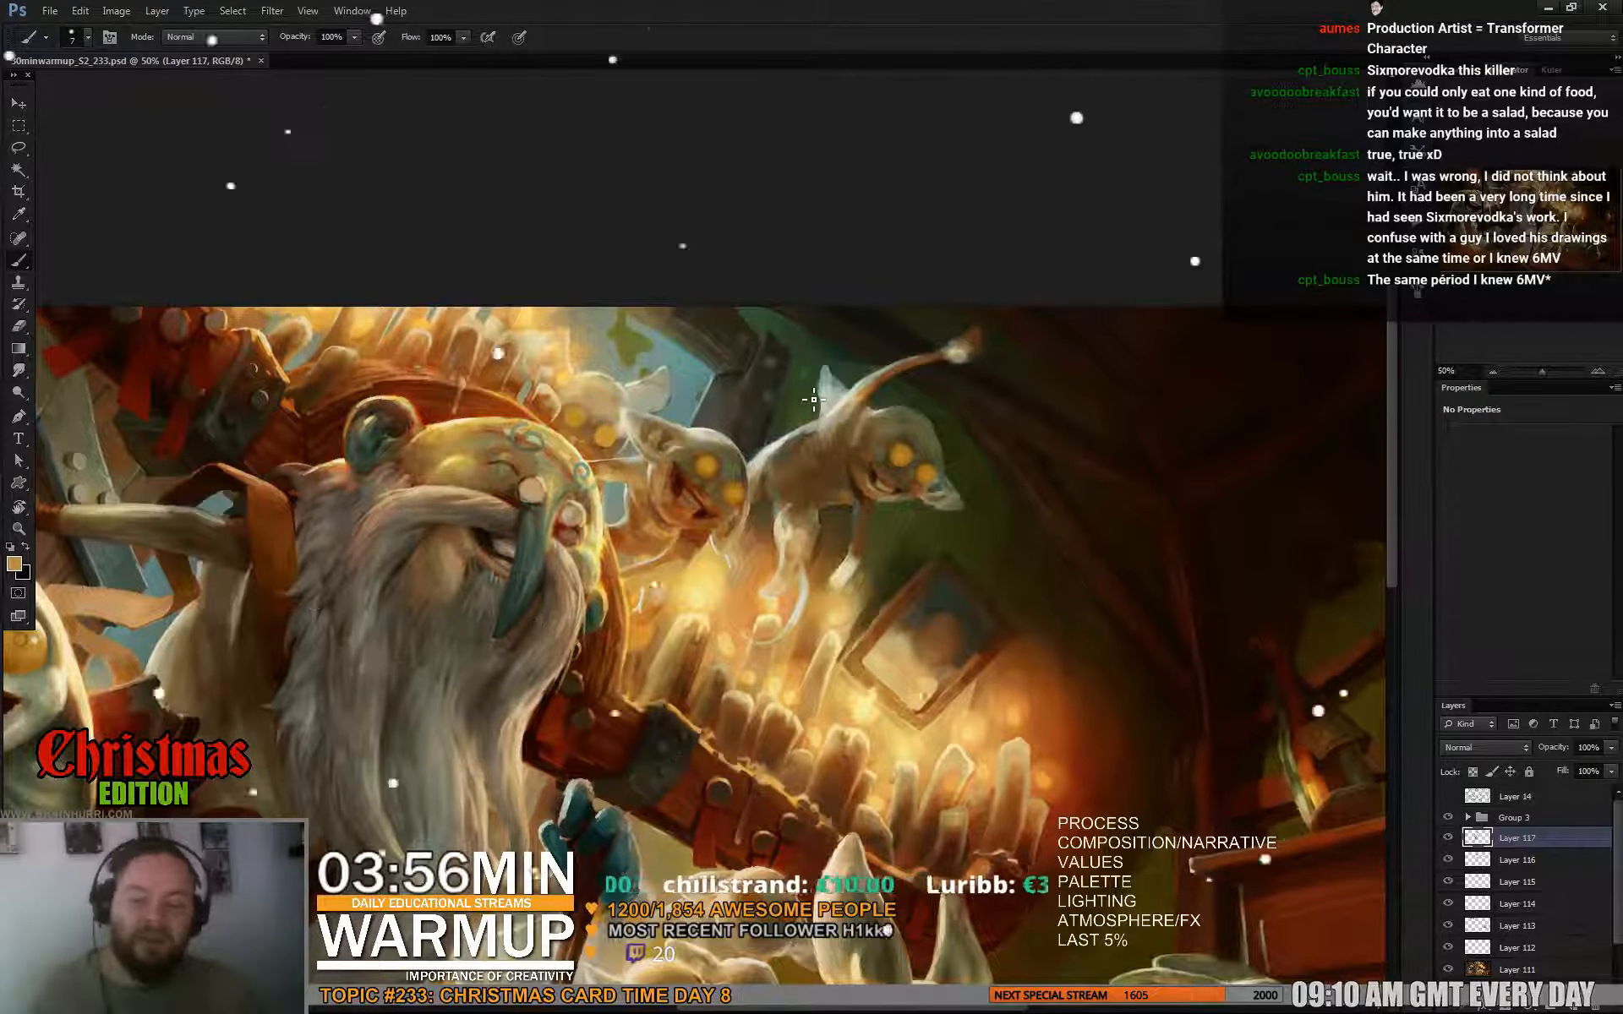
Brighten the skin between the swirl marking and the forehead's outer edge with sampled light yellows.
alt+click(558, 445)
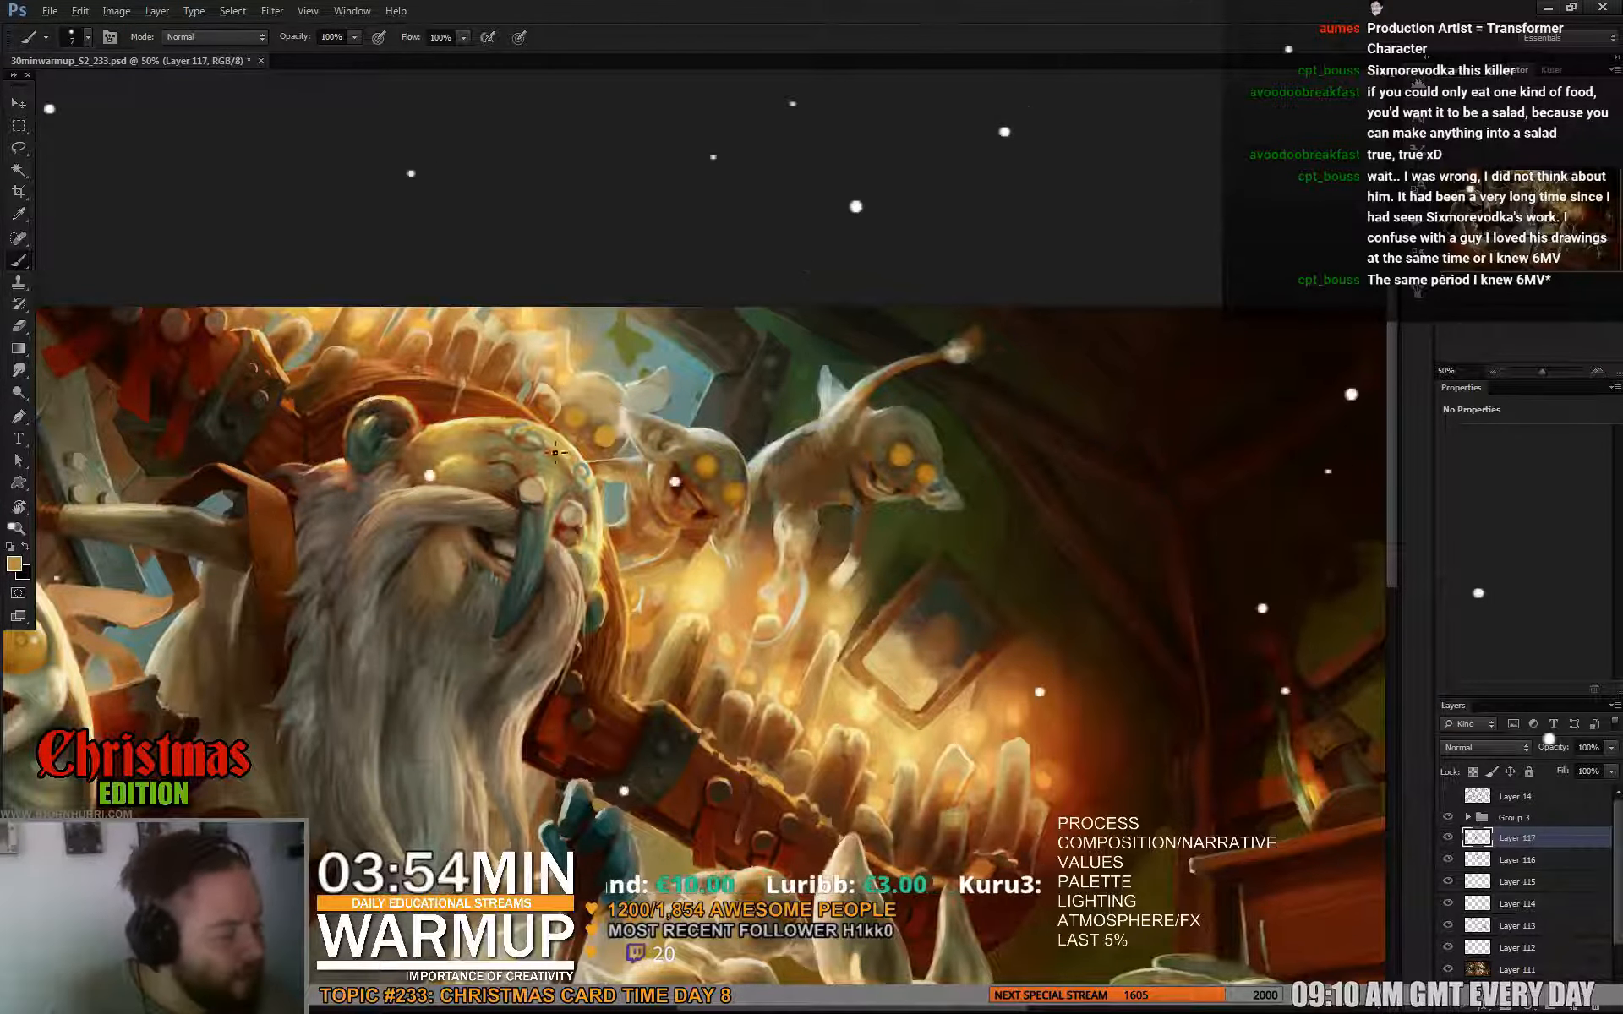
alt+click(575, 473)
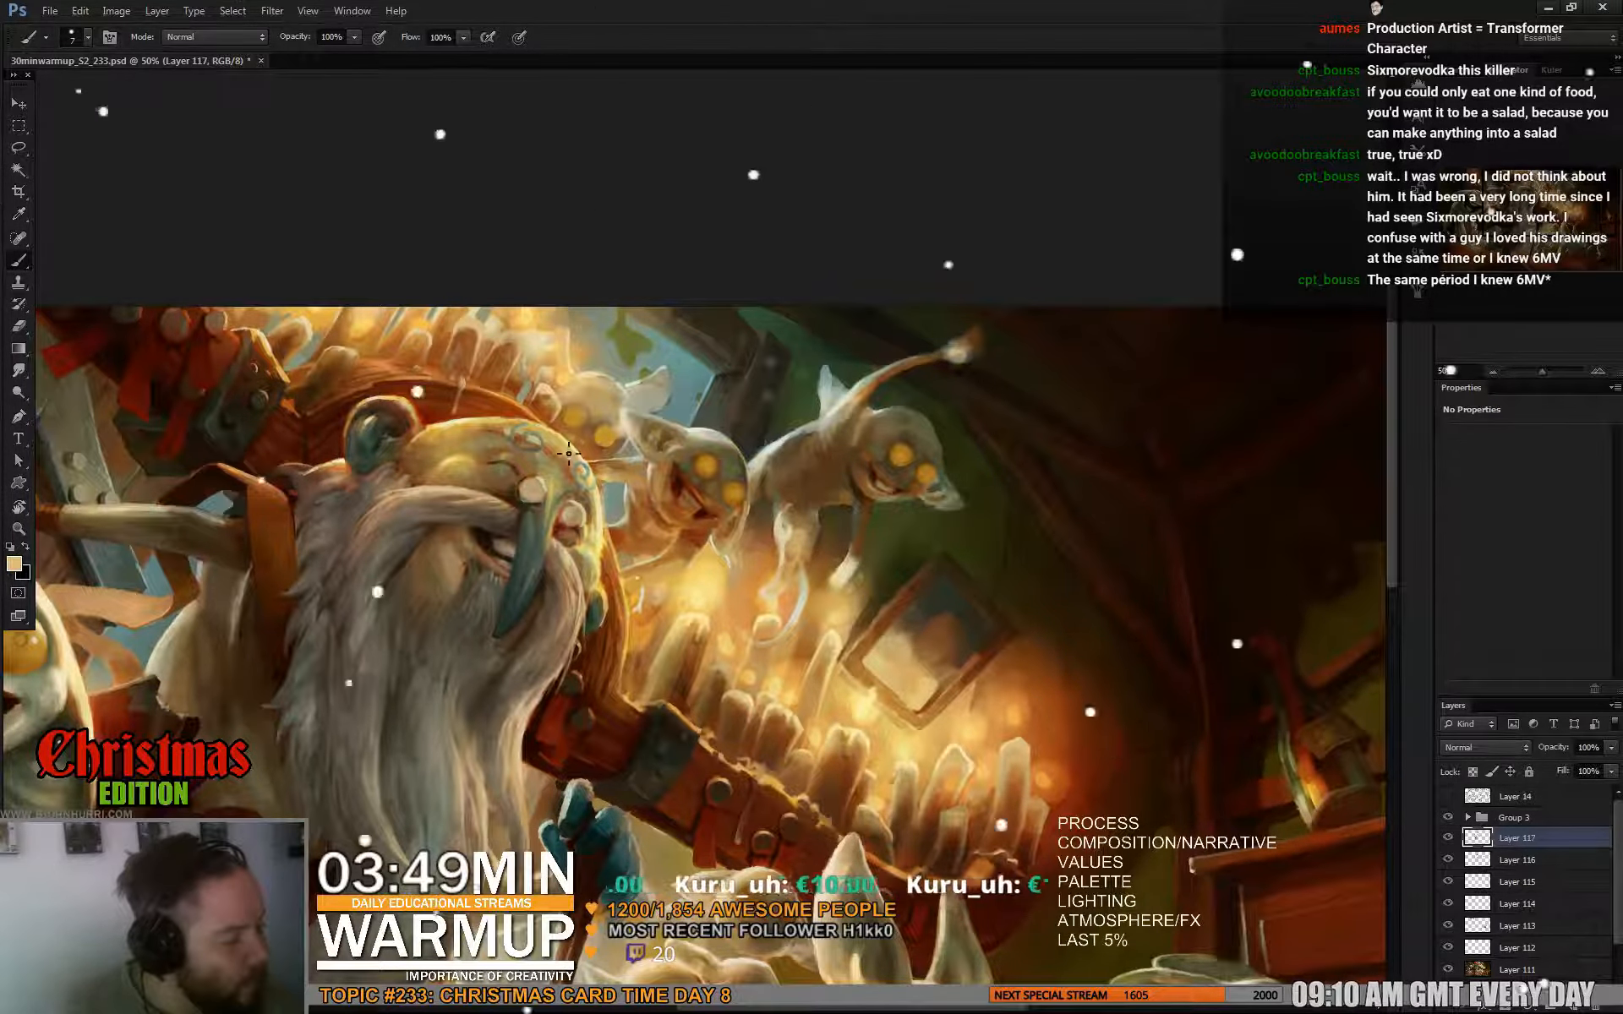
drag(568, 454, 644, 346)
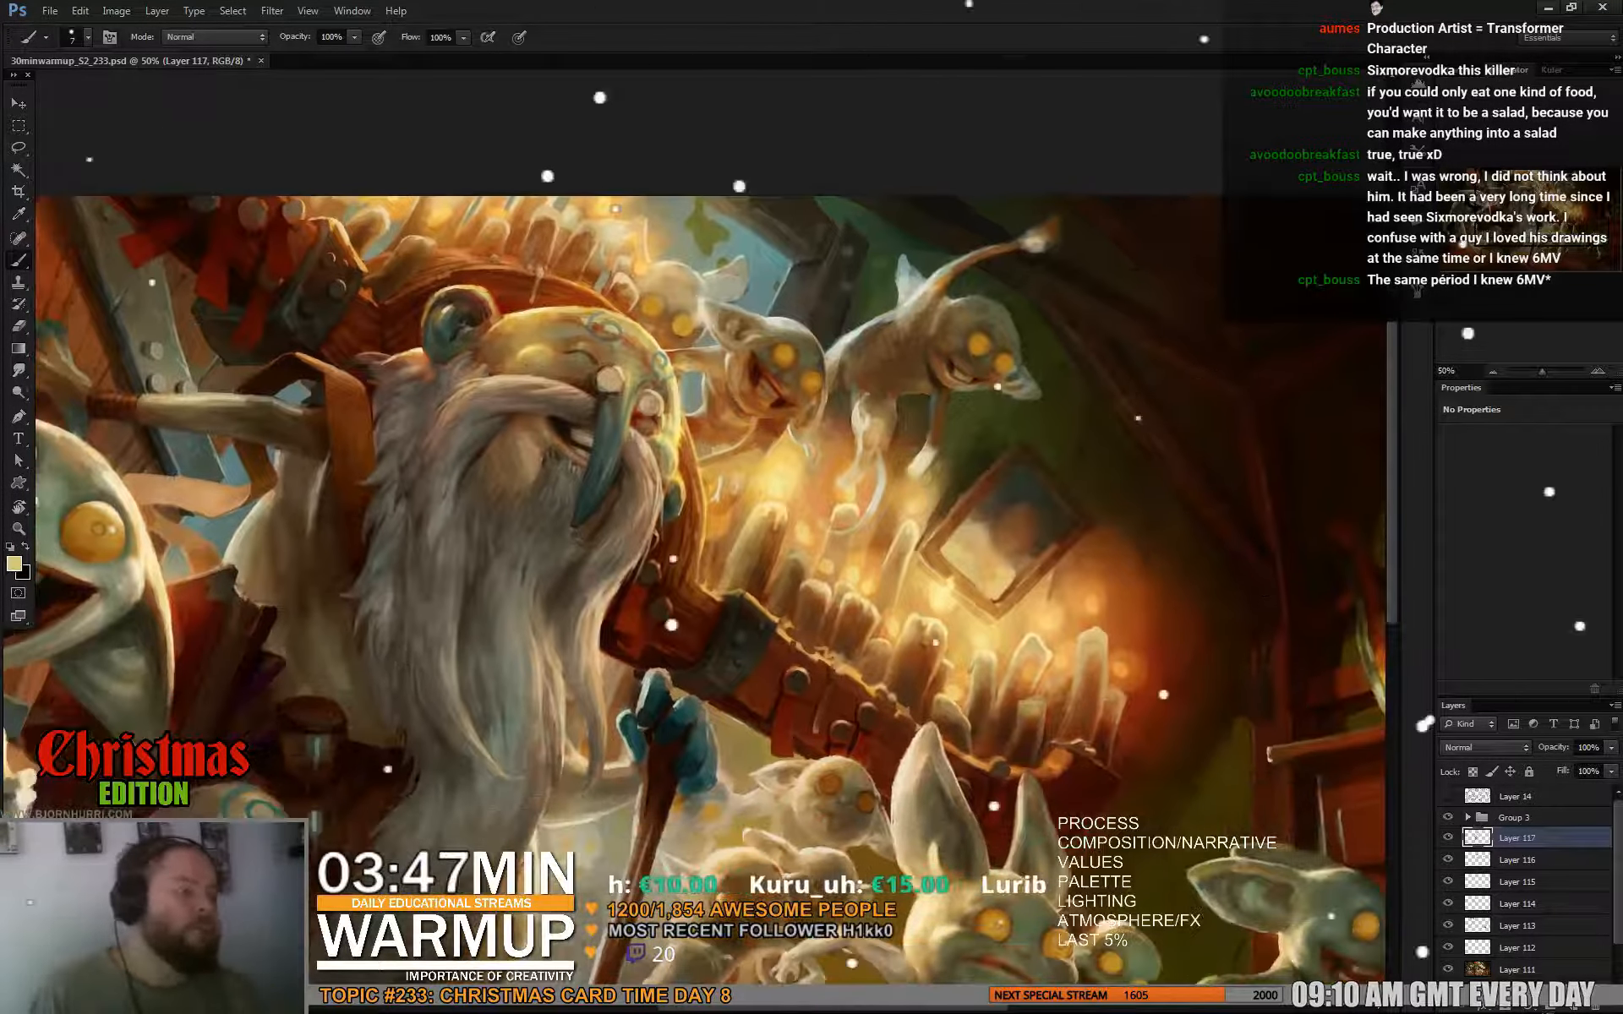
Paint the skin around the swirl marking on top of the head with sampled red-brown, yellow and orange tones.
alt+click(629, 338)
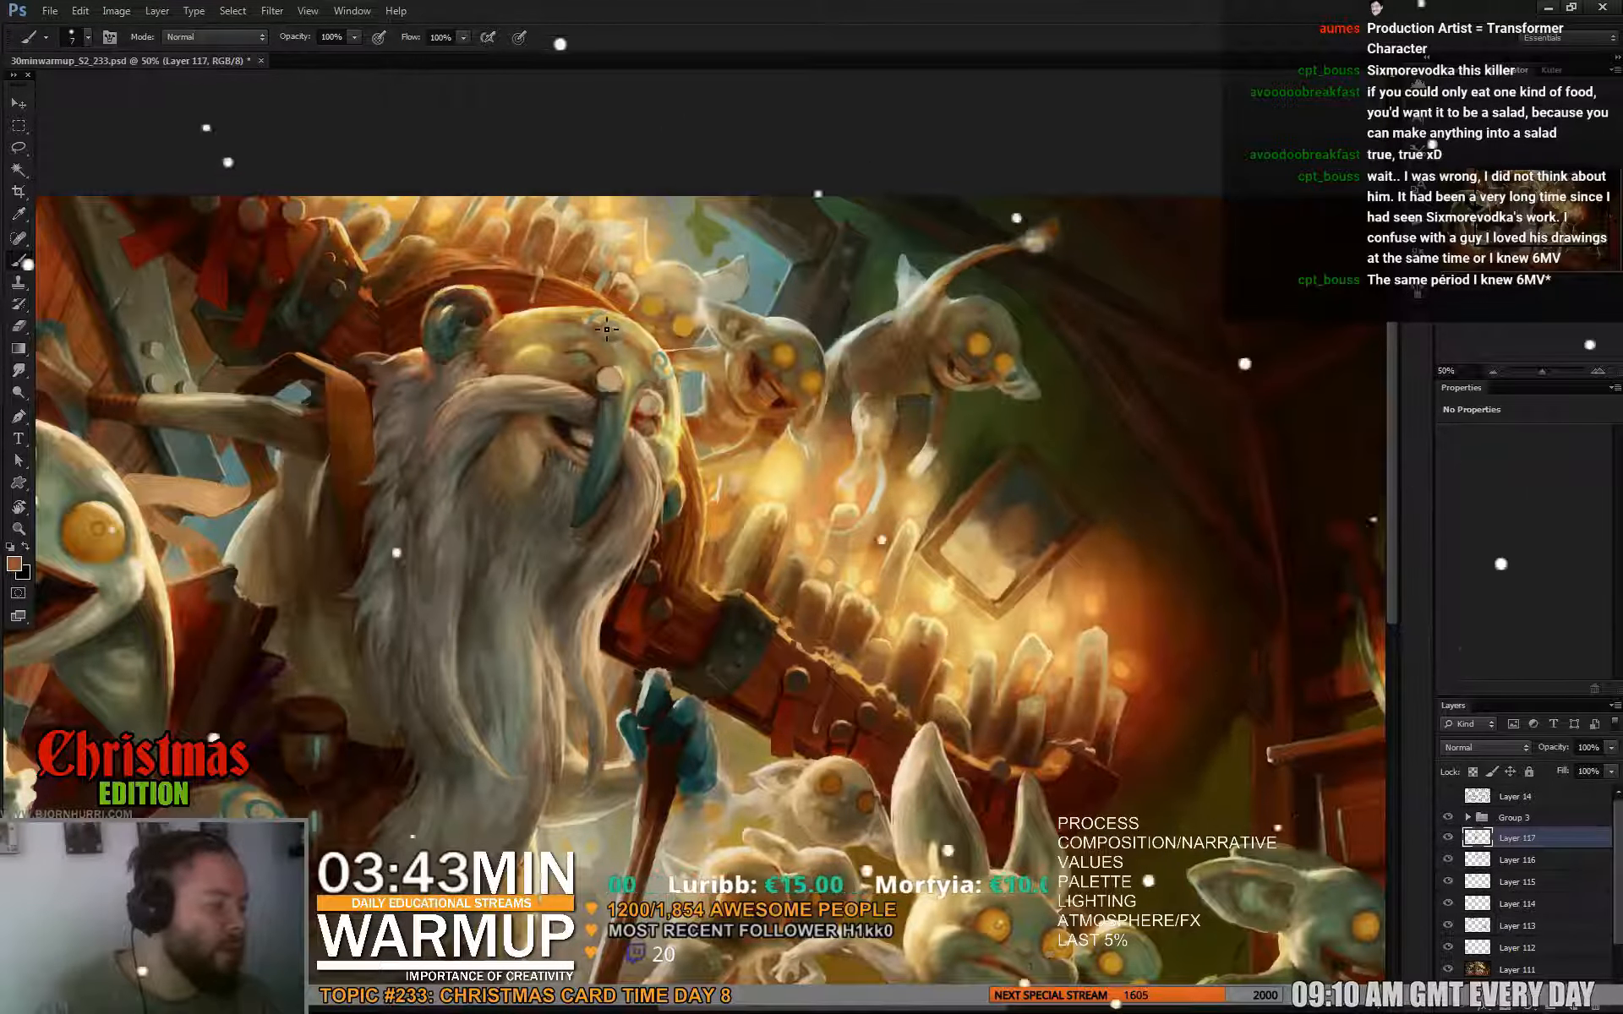
alt+click(581, 315)
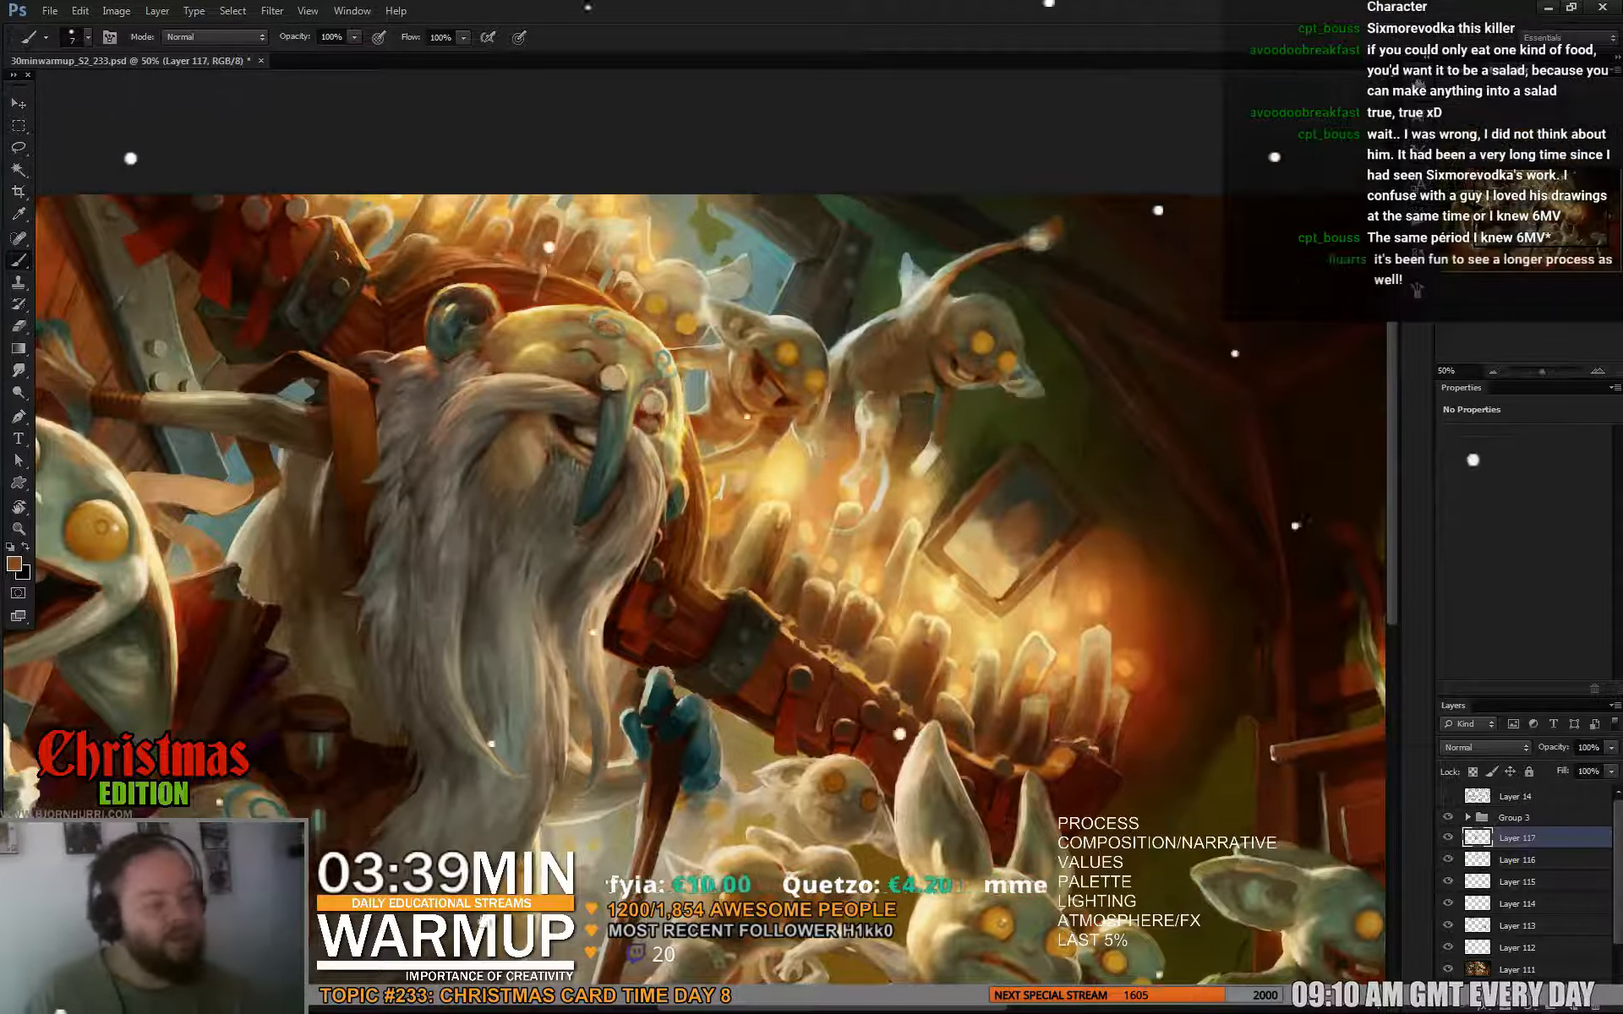
alt+click(594, 322)
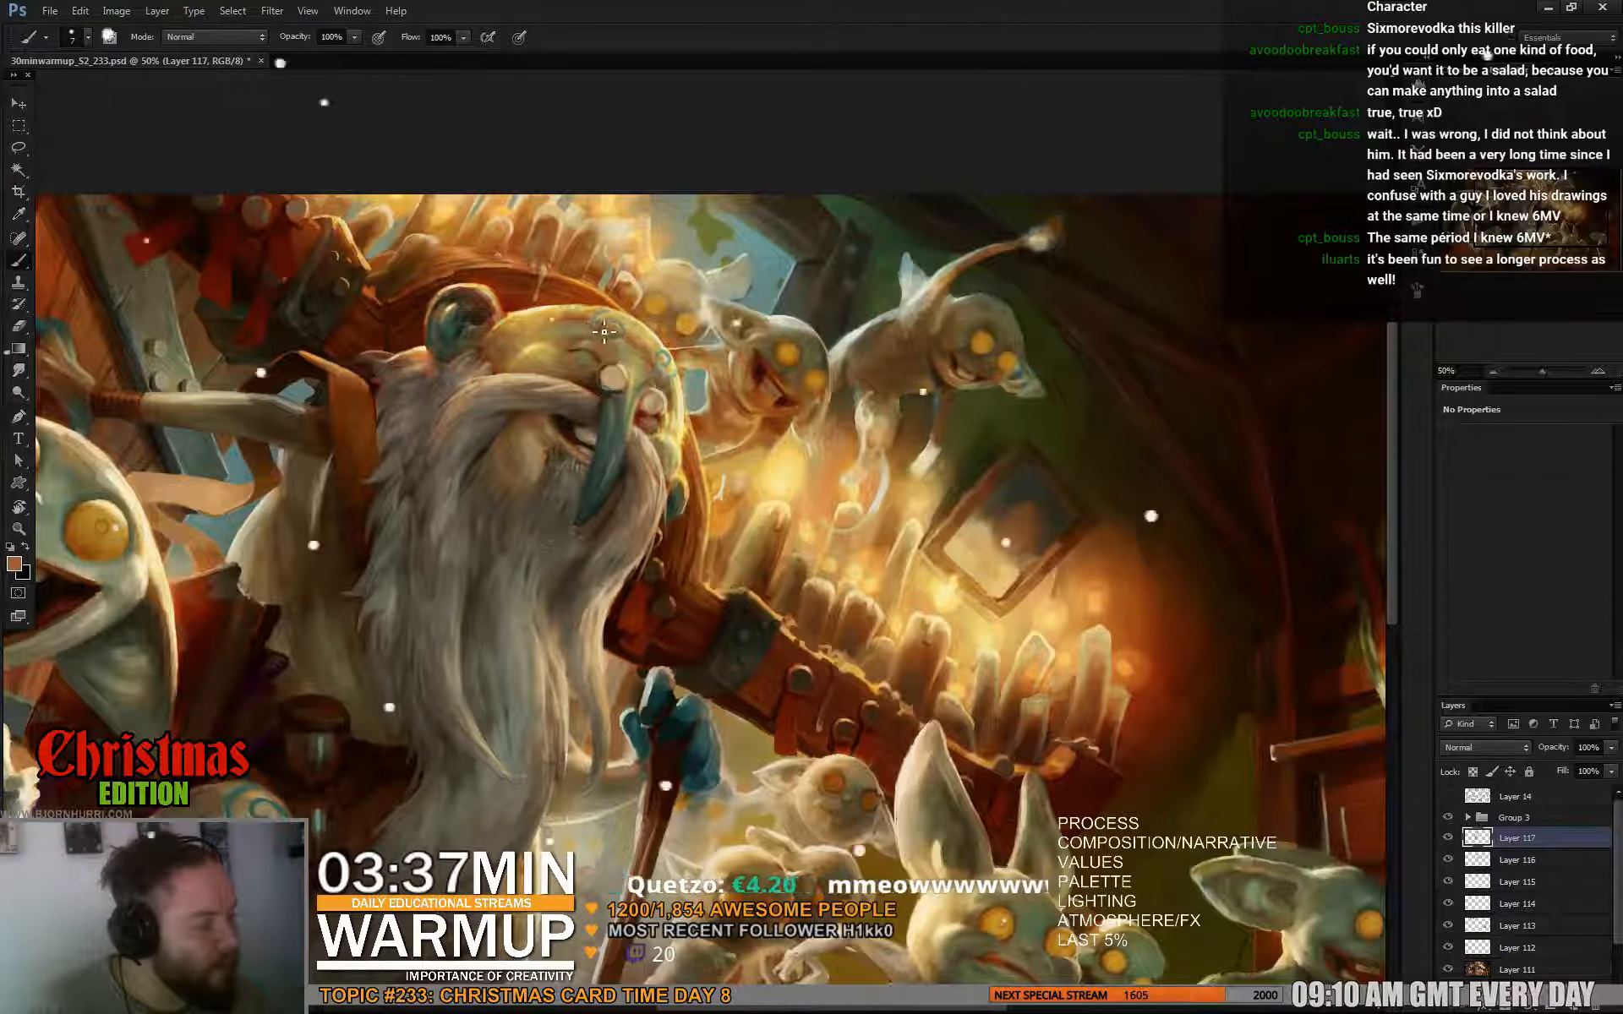
mouse_move(614, 321)
mouse_down()
mouse_move(724, 384)
mouse_move(829, 402)
mouse_up()
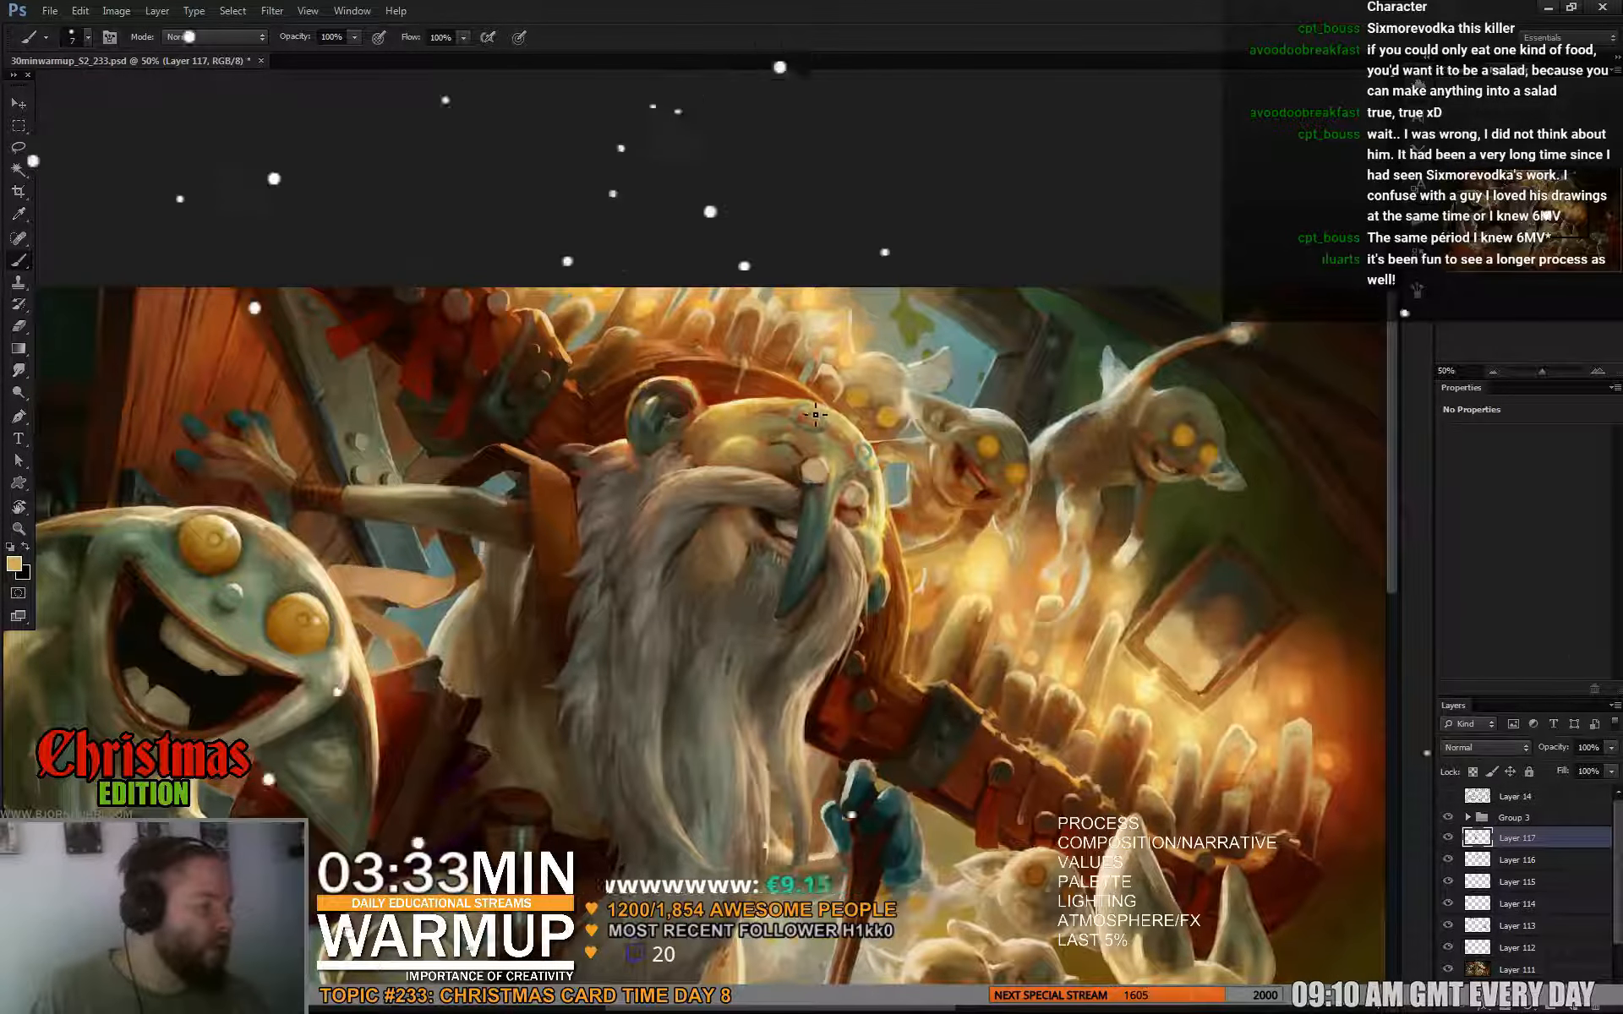
alt+click(807, 418)
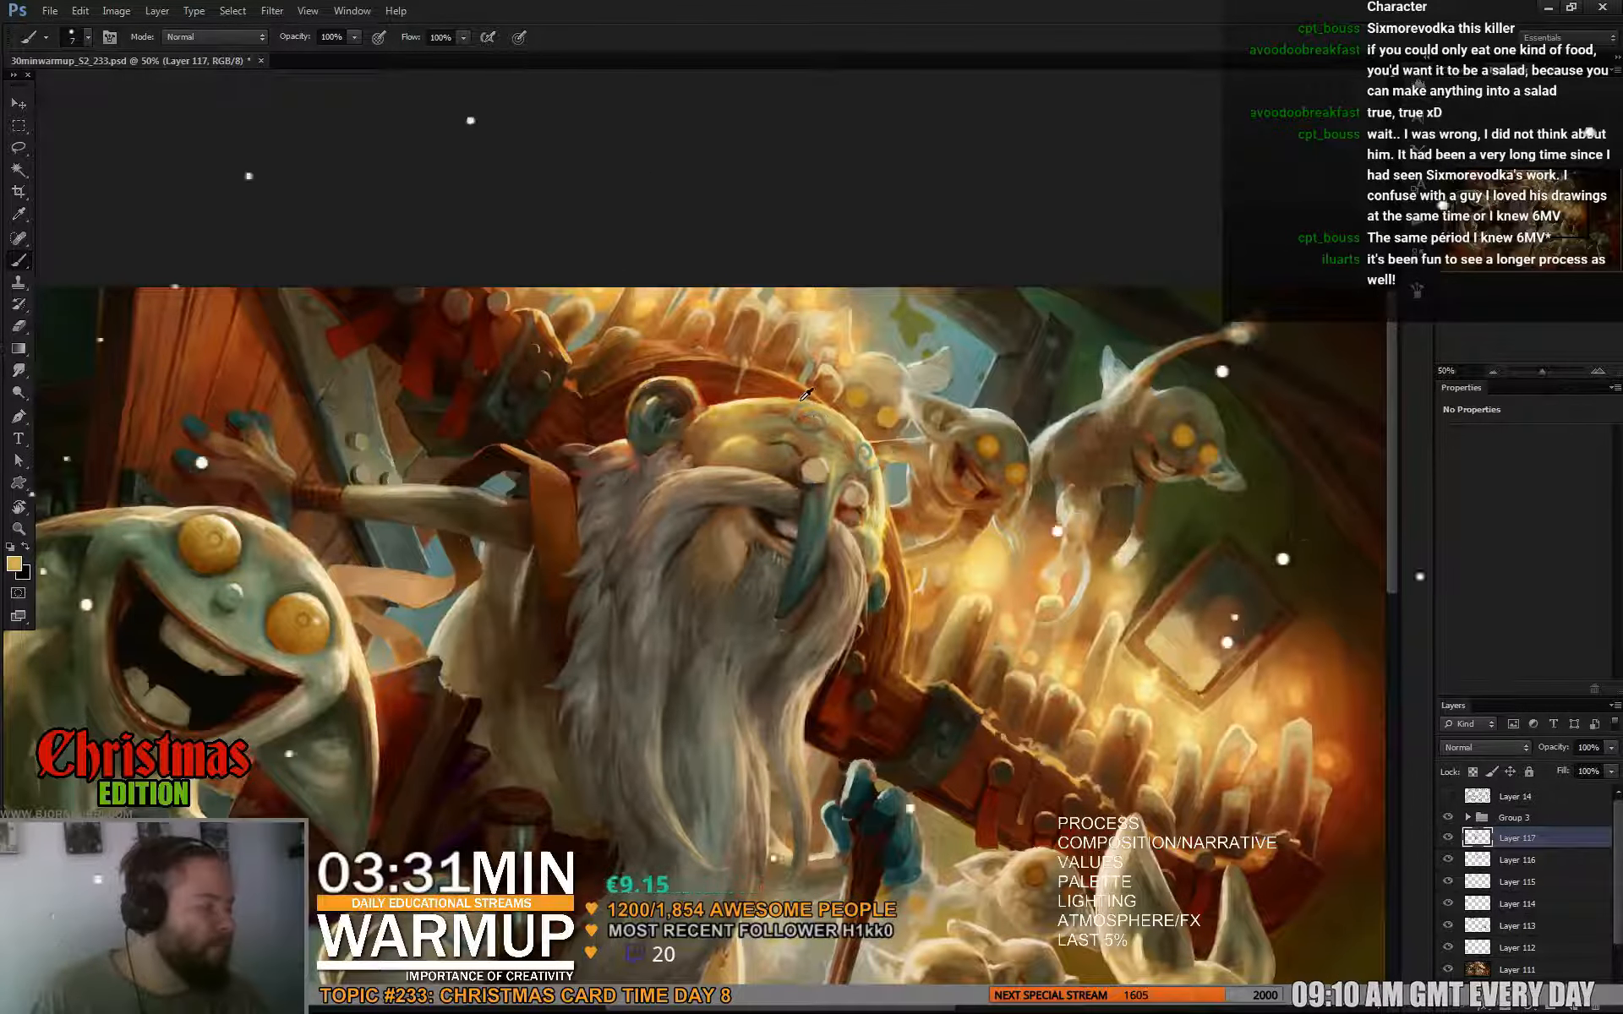
alt+click(796, 407)
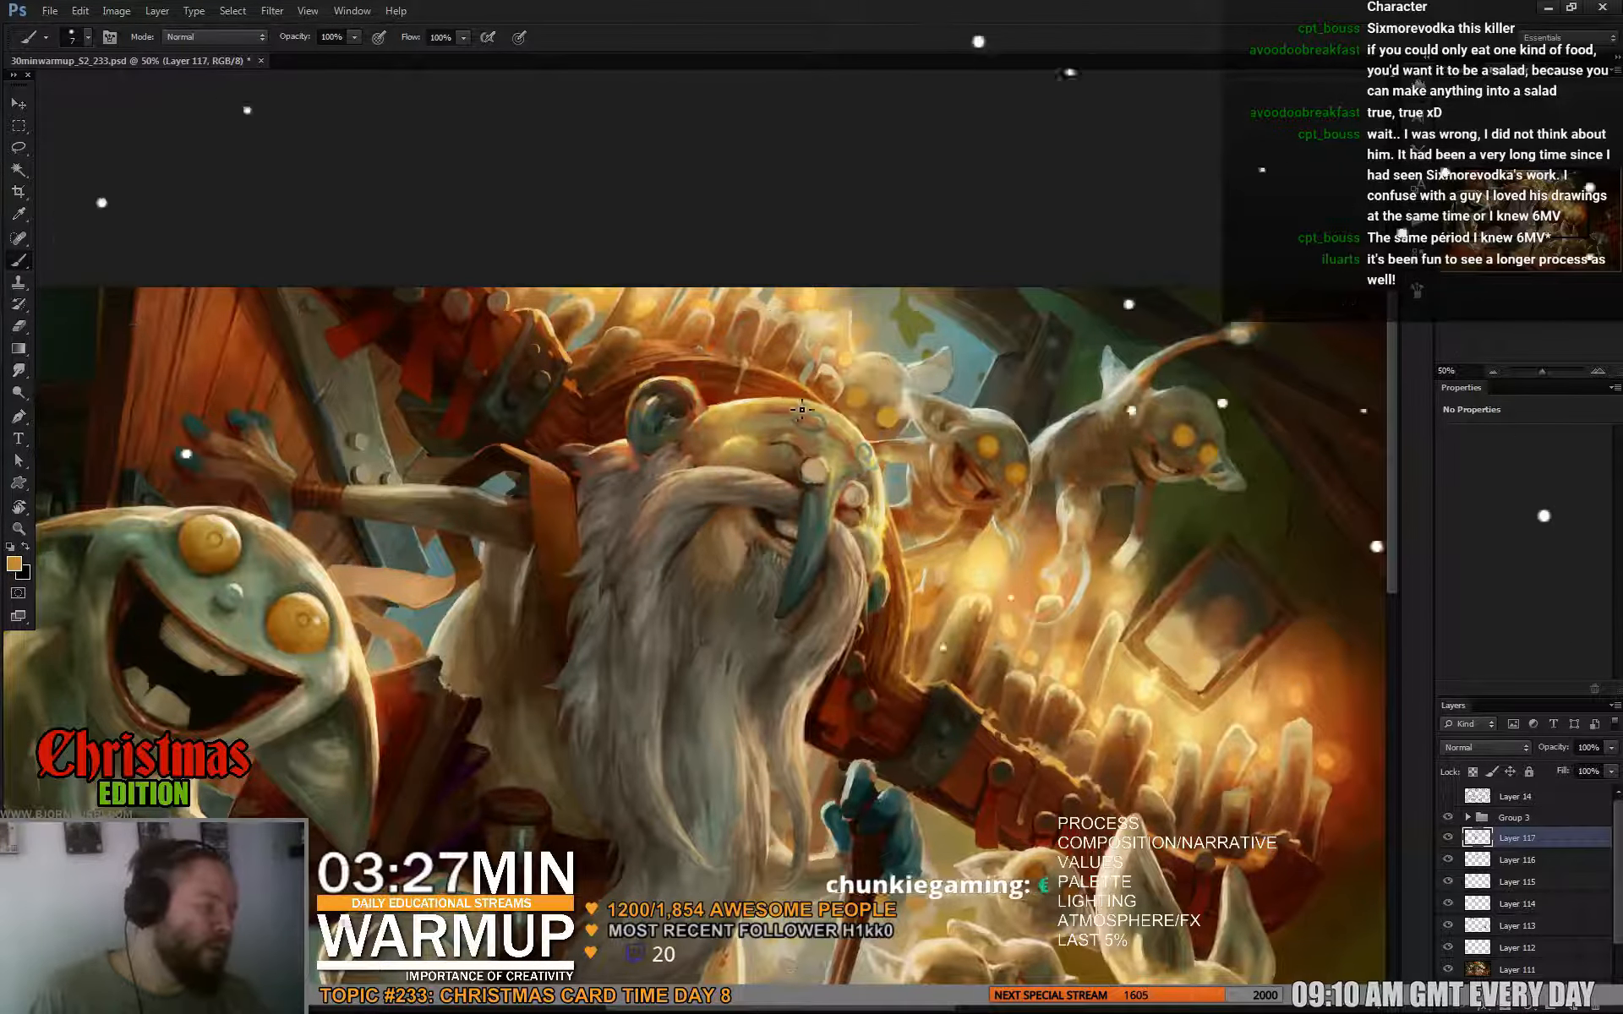
drag(801, 410, 609, 370)
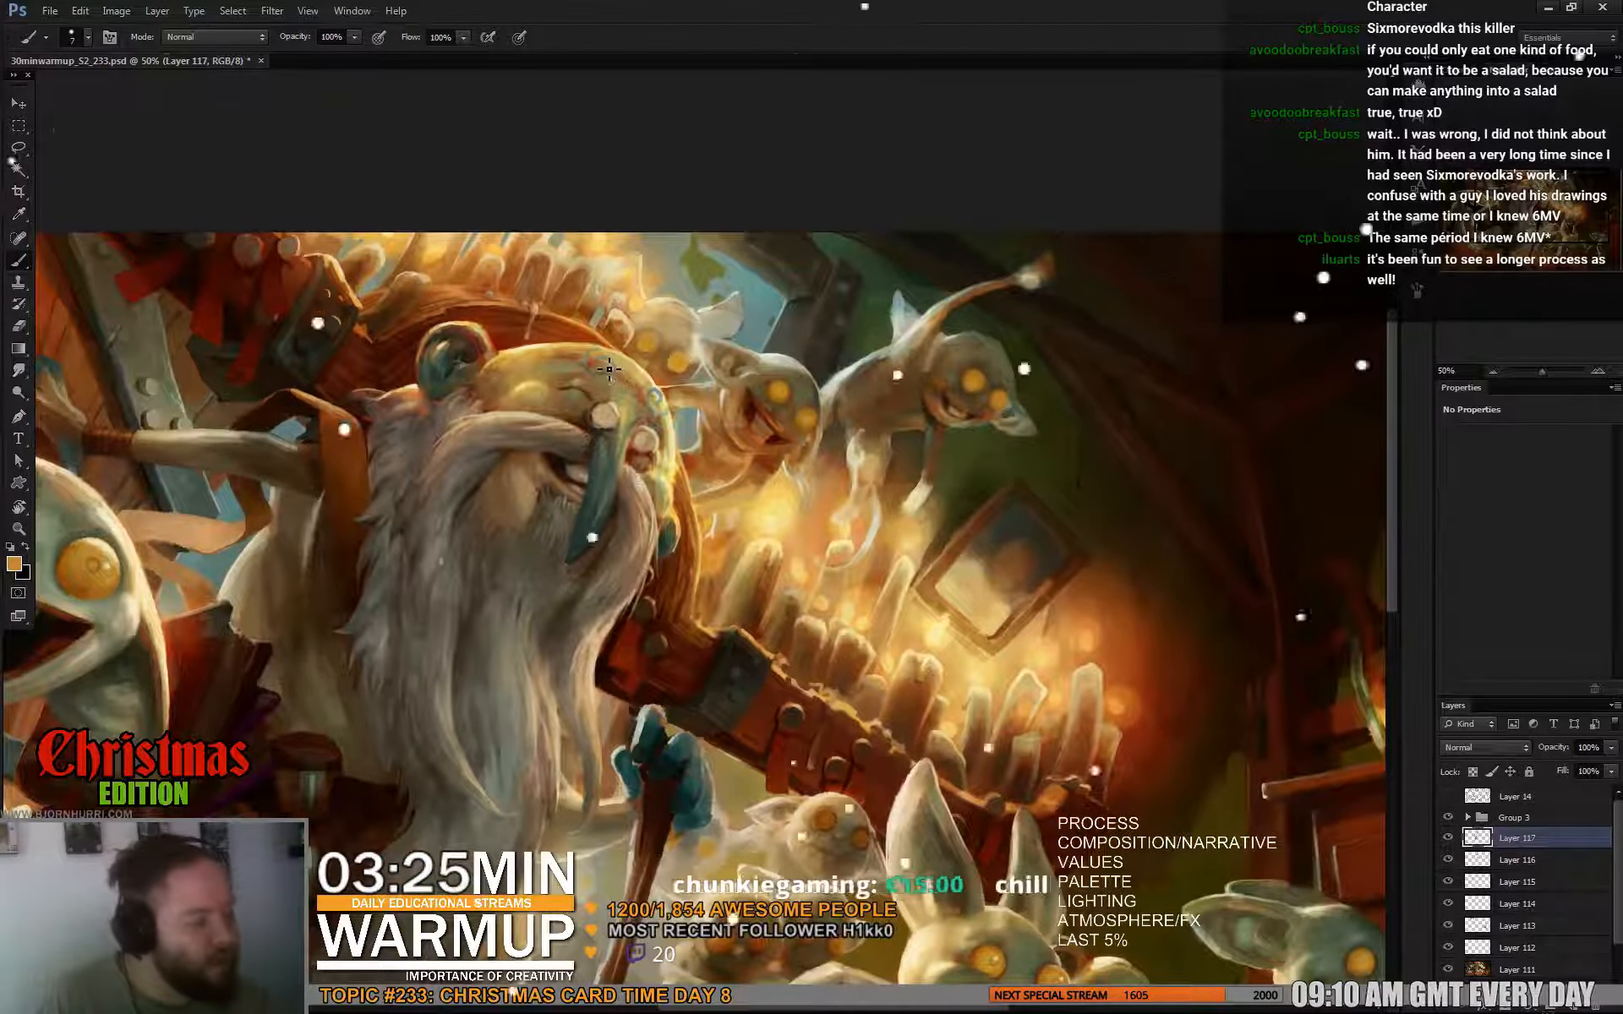
Add pale cream highlights along the forehead's outer edge facing the candles.
alt+click(645, 393)
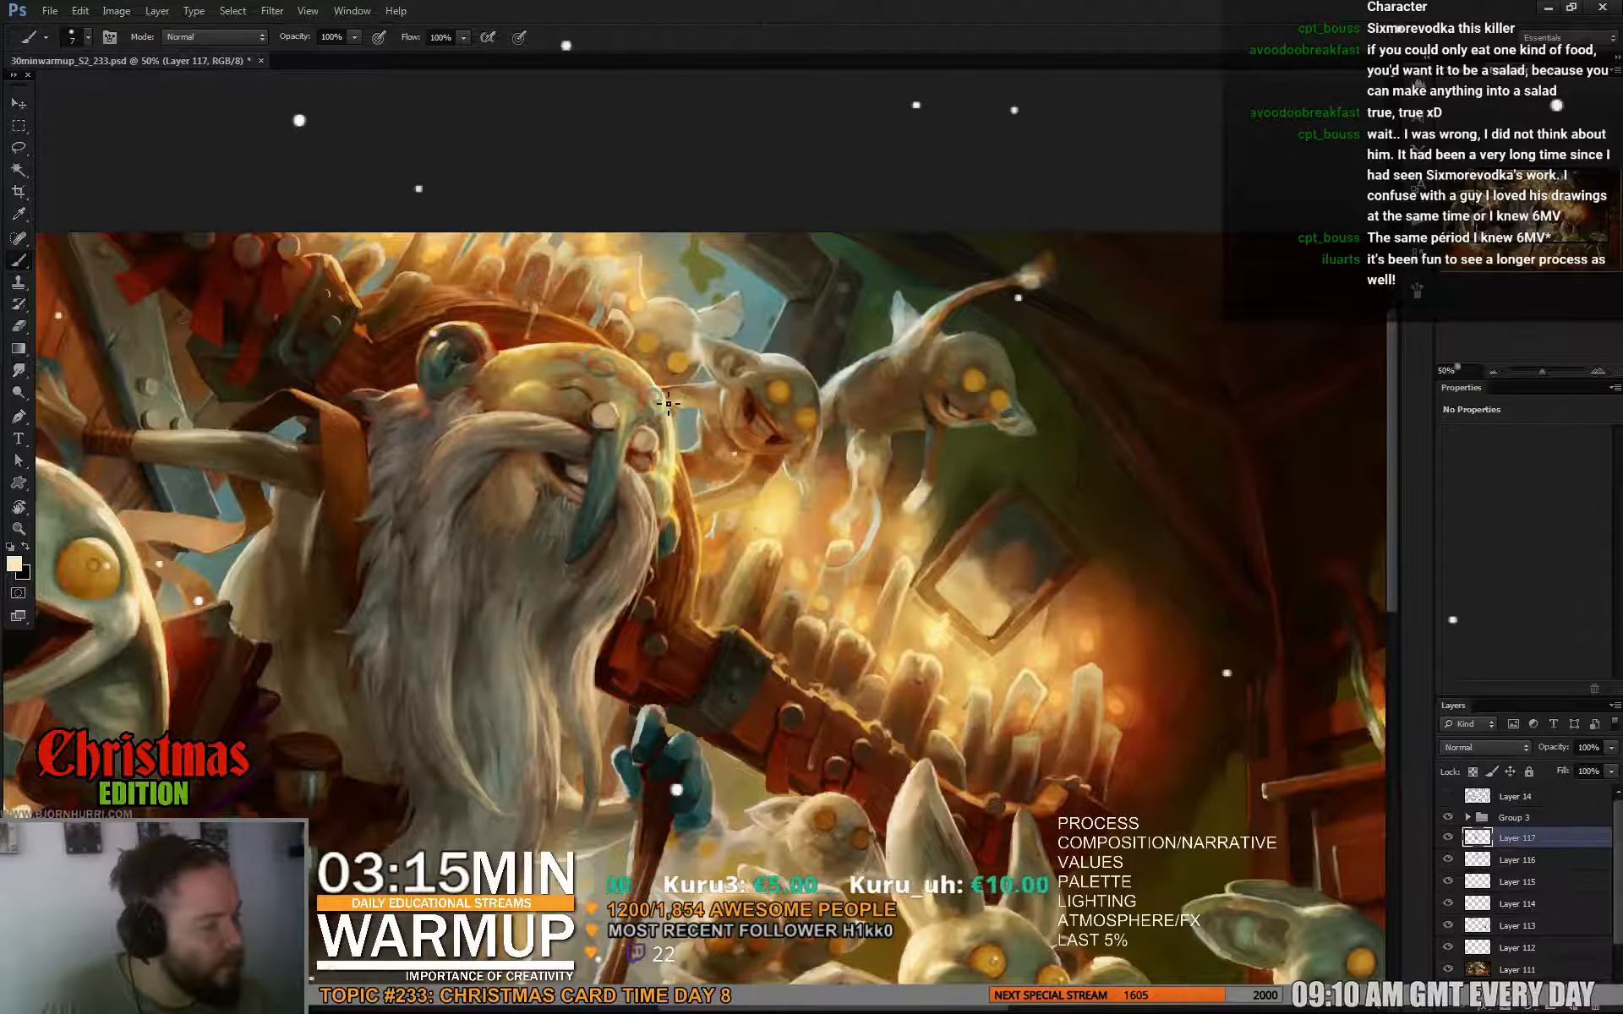
alt+click(669, 404)
drag(831, 509, 831, 480)
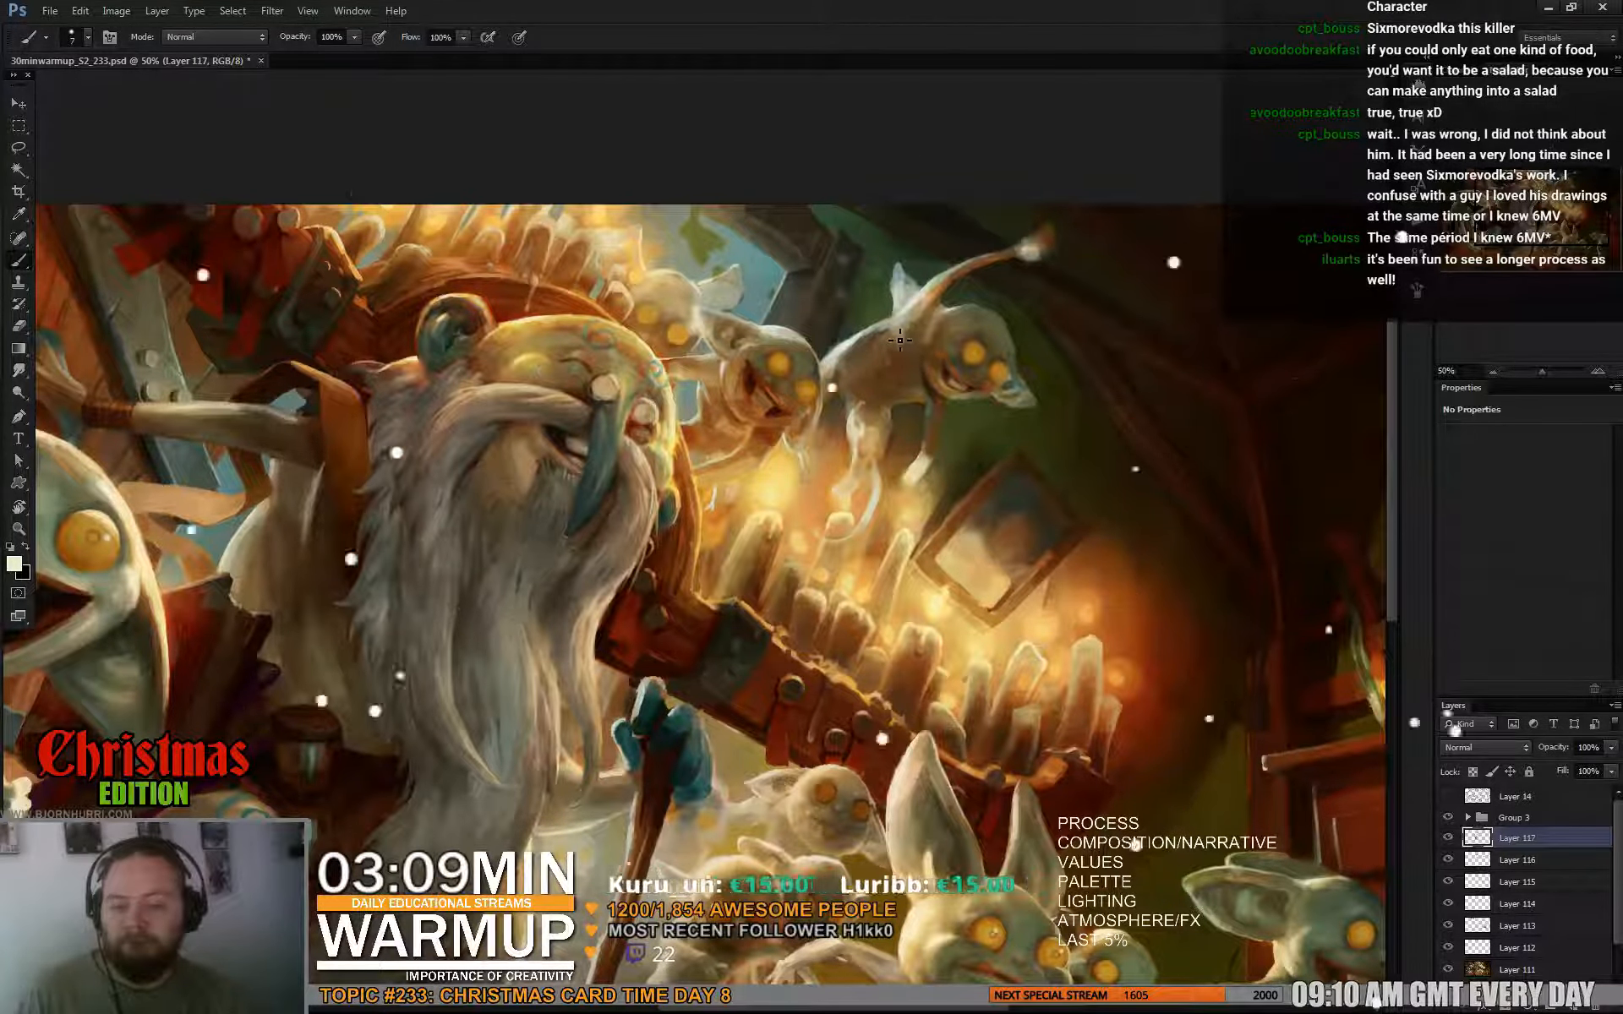
Refine the top contour of the head above the swirl marking with sampled brown and warm orange tones.
drag(604, 319, 820, 312)
alt+click(816, 319)
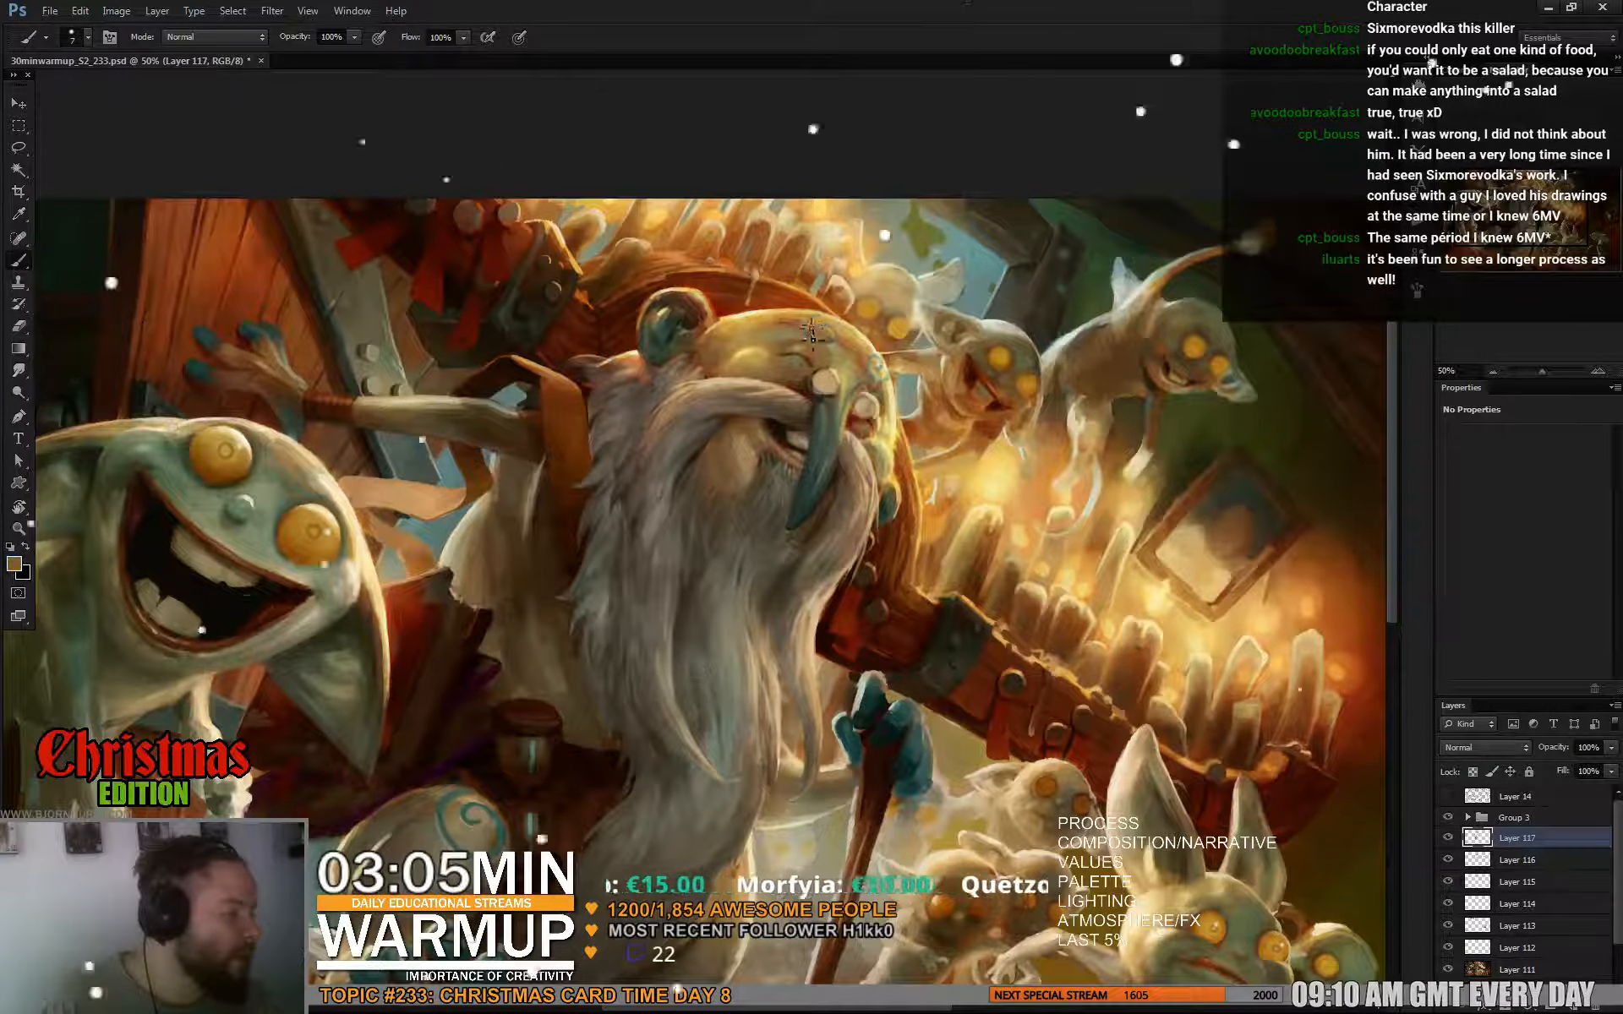
alt+click(808, 319)
alt+click(818, 302)
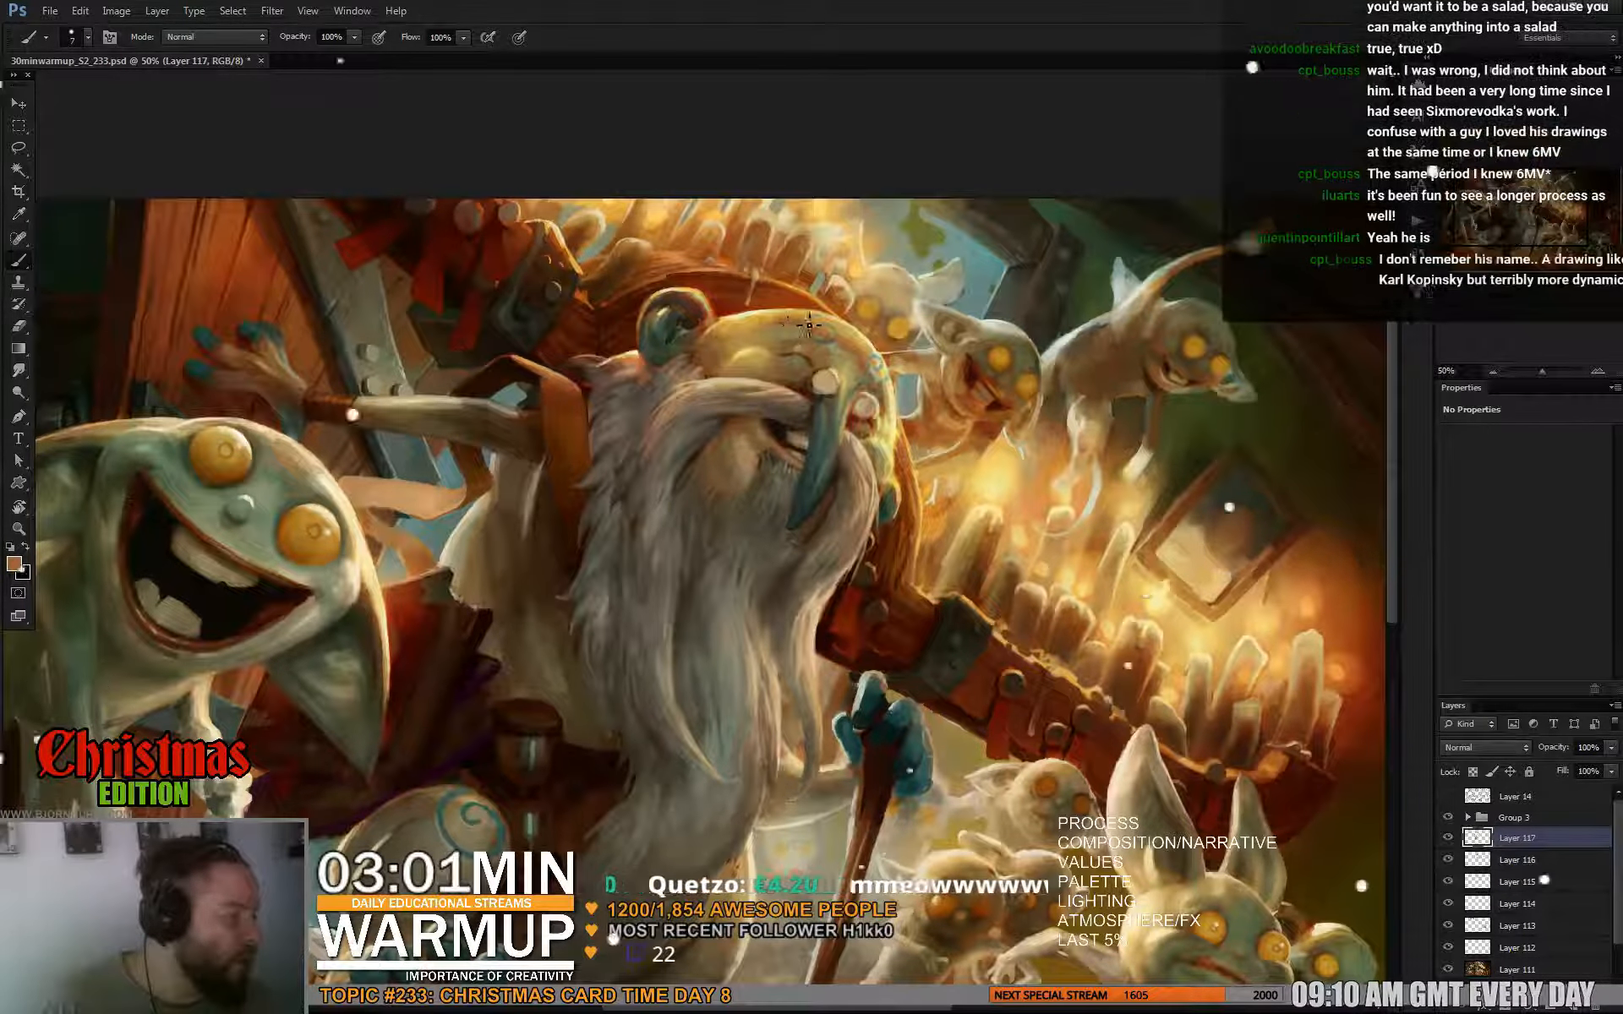
alt+click(799, 313)
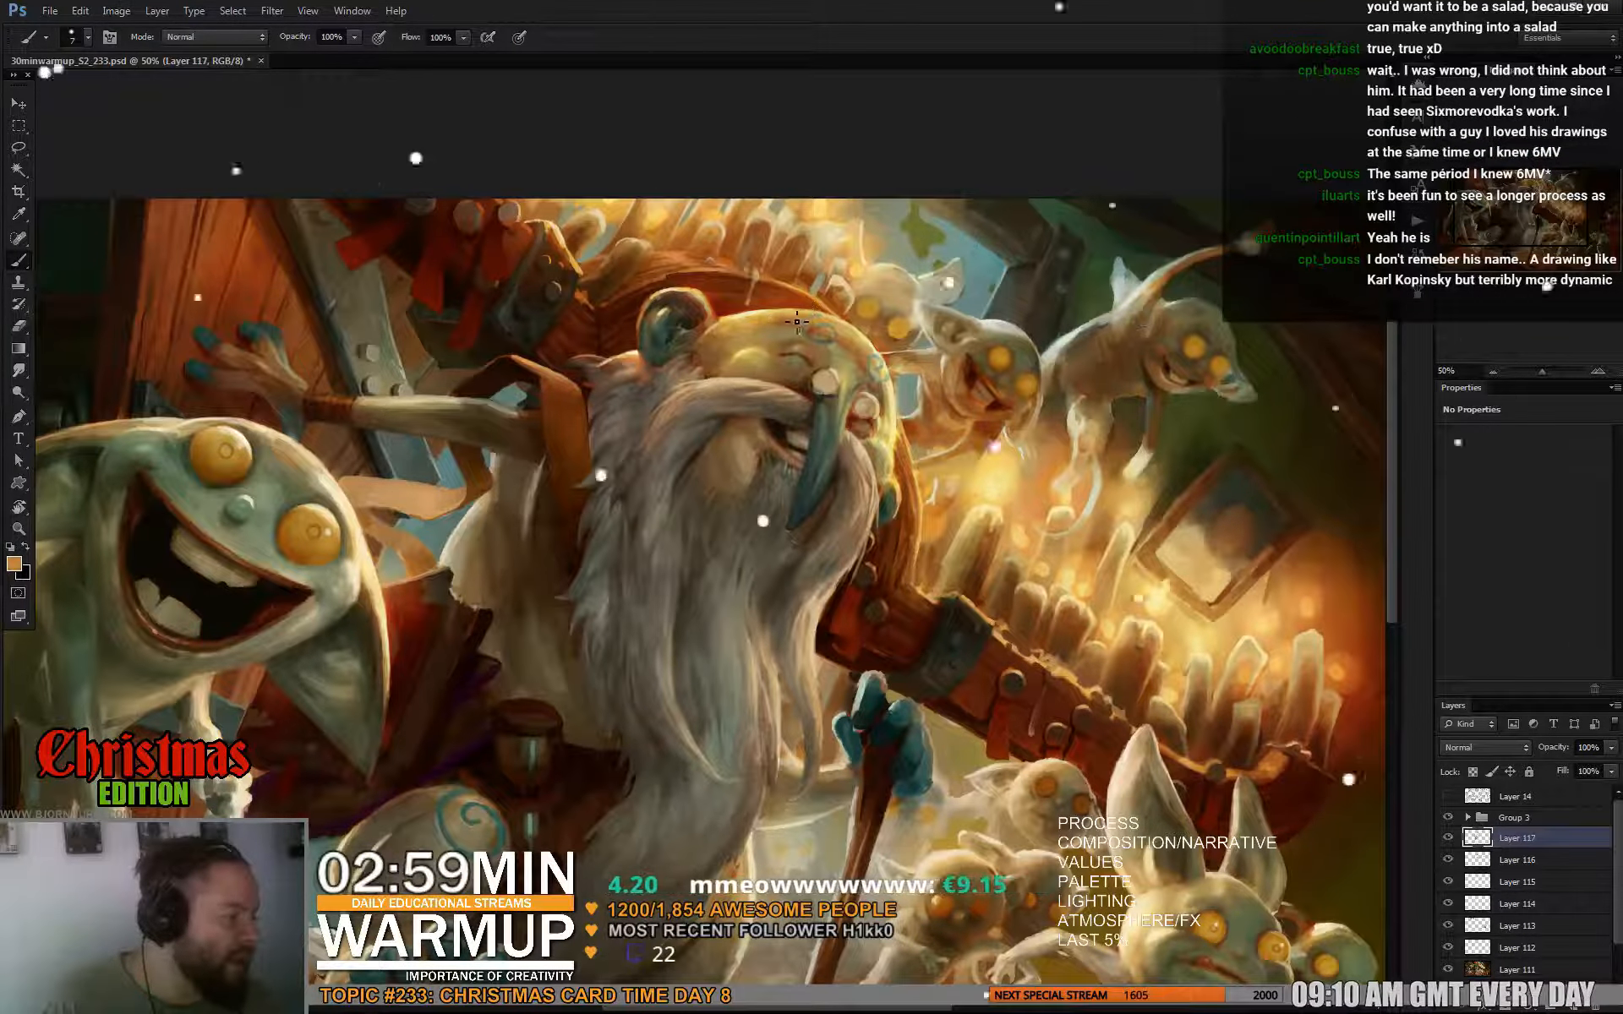
Blend sampled golden-orange tones into the forehead between the swirl marking and the ear.
alt+click(776, 317)
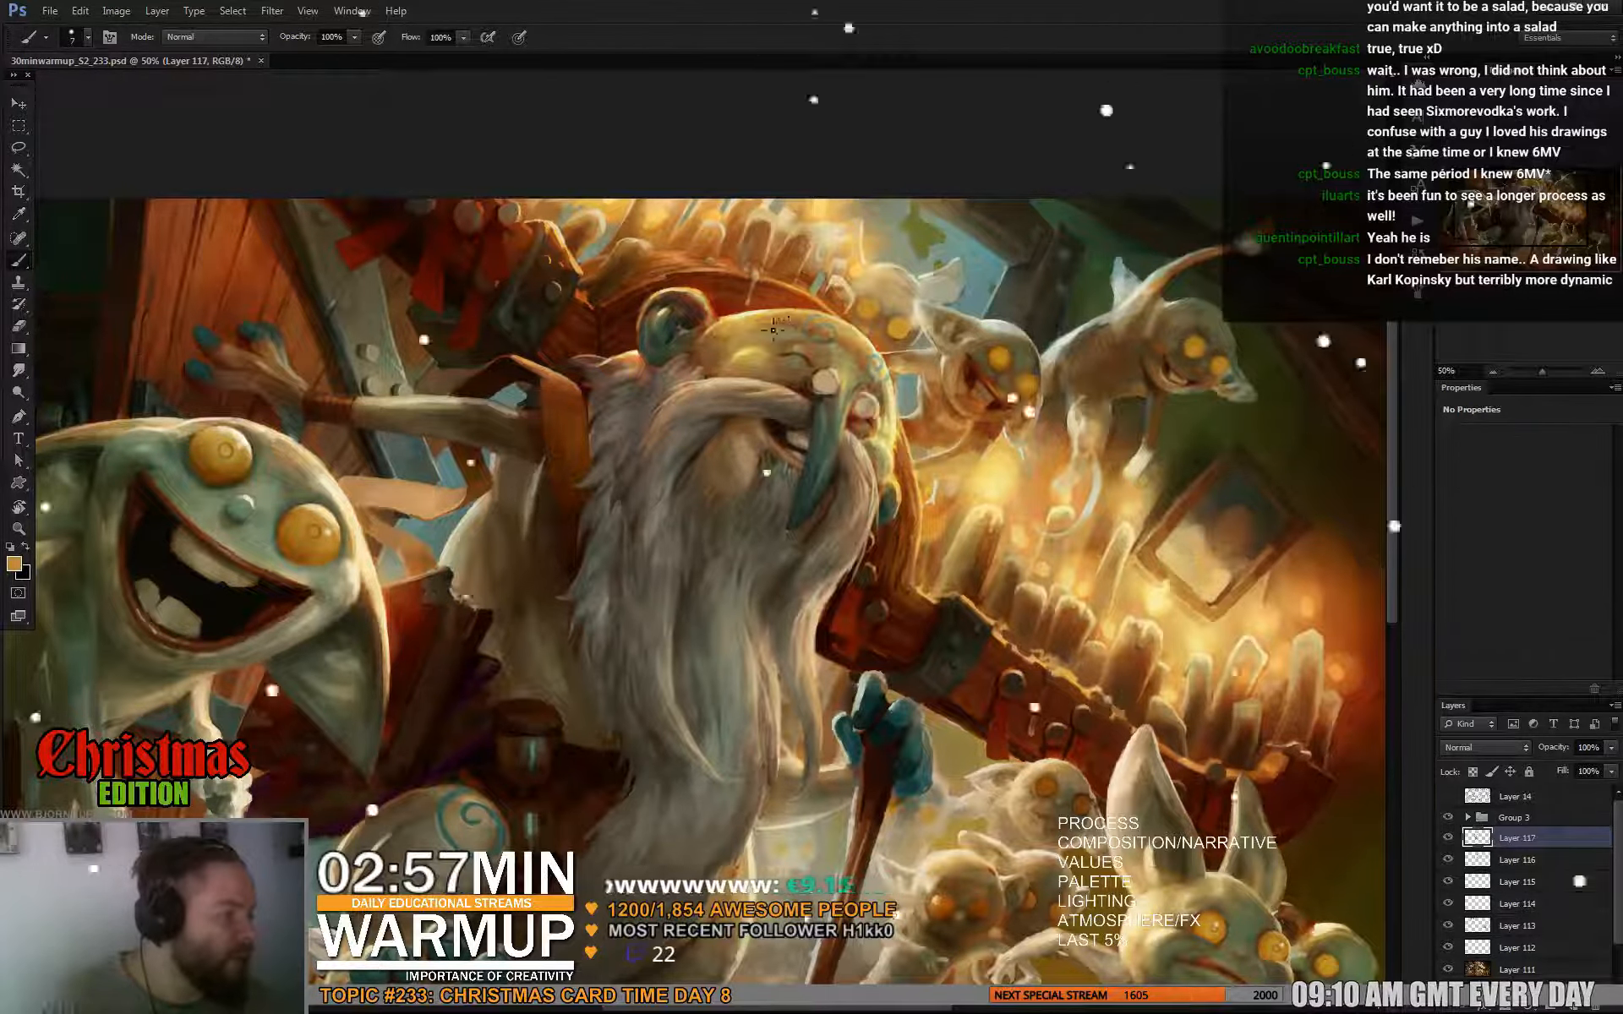
alt+click(765, 321)
drag(1375, 713, 1260, 710)
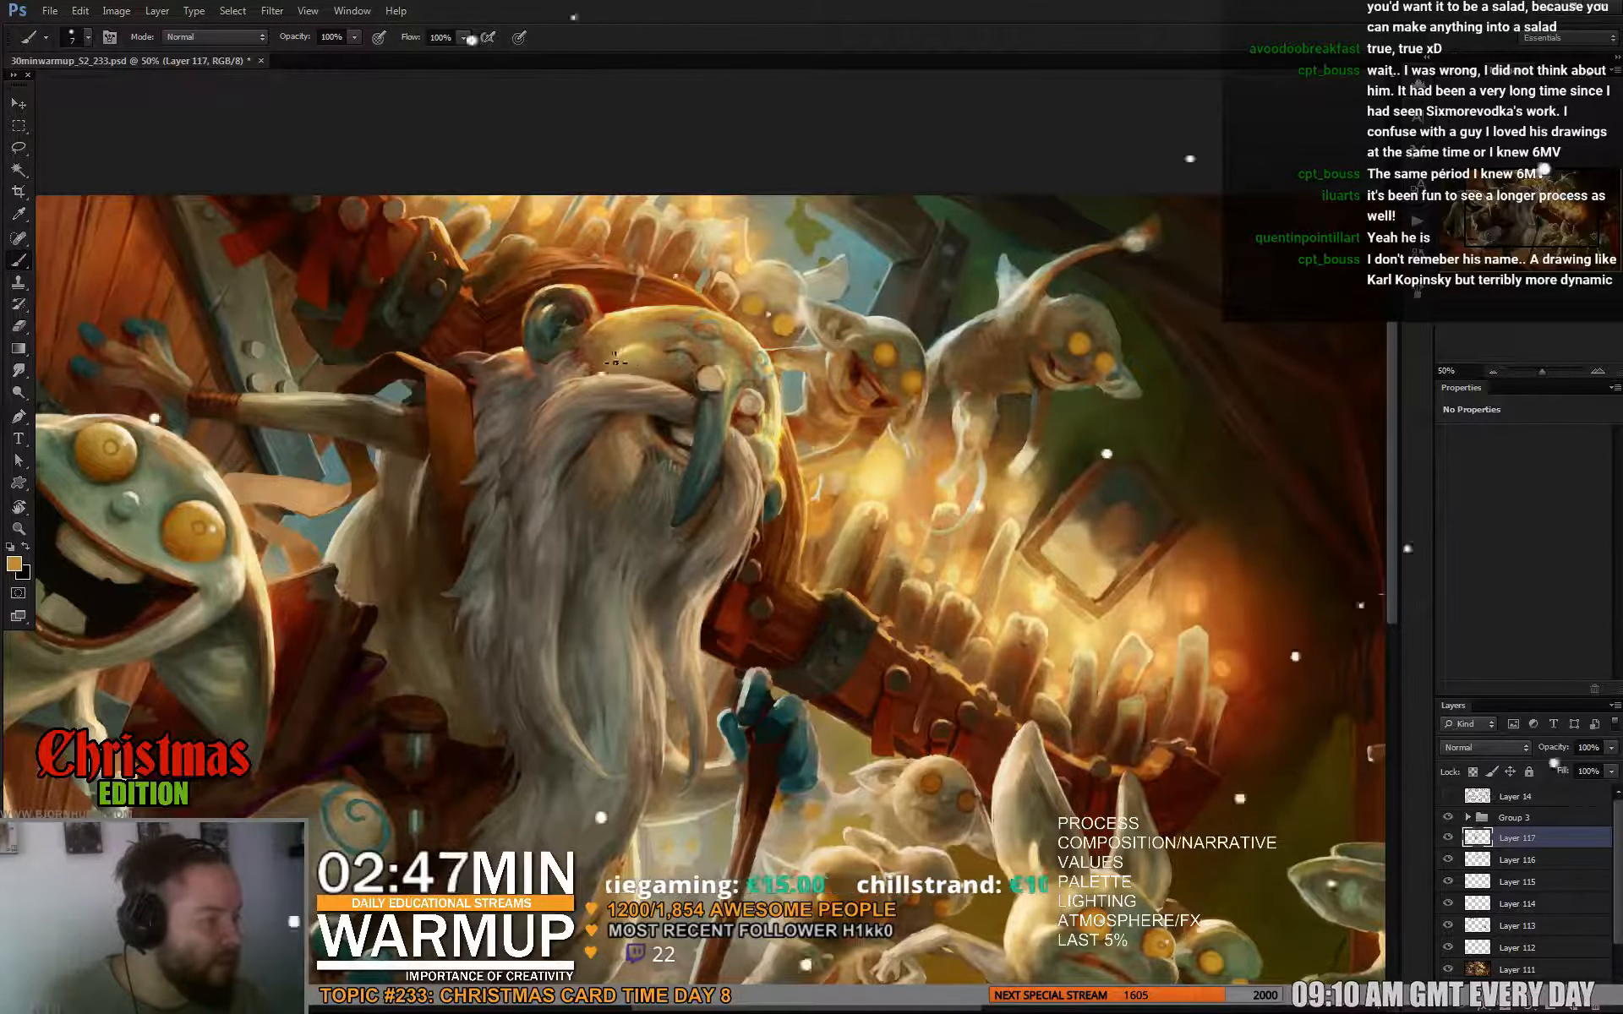
Refine the cheek edge below the eye nearest the candles with sampled cream, olive-yellow and khaki tones.
scroll(638, 342, down, 2)
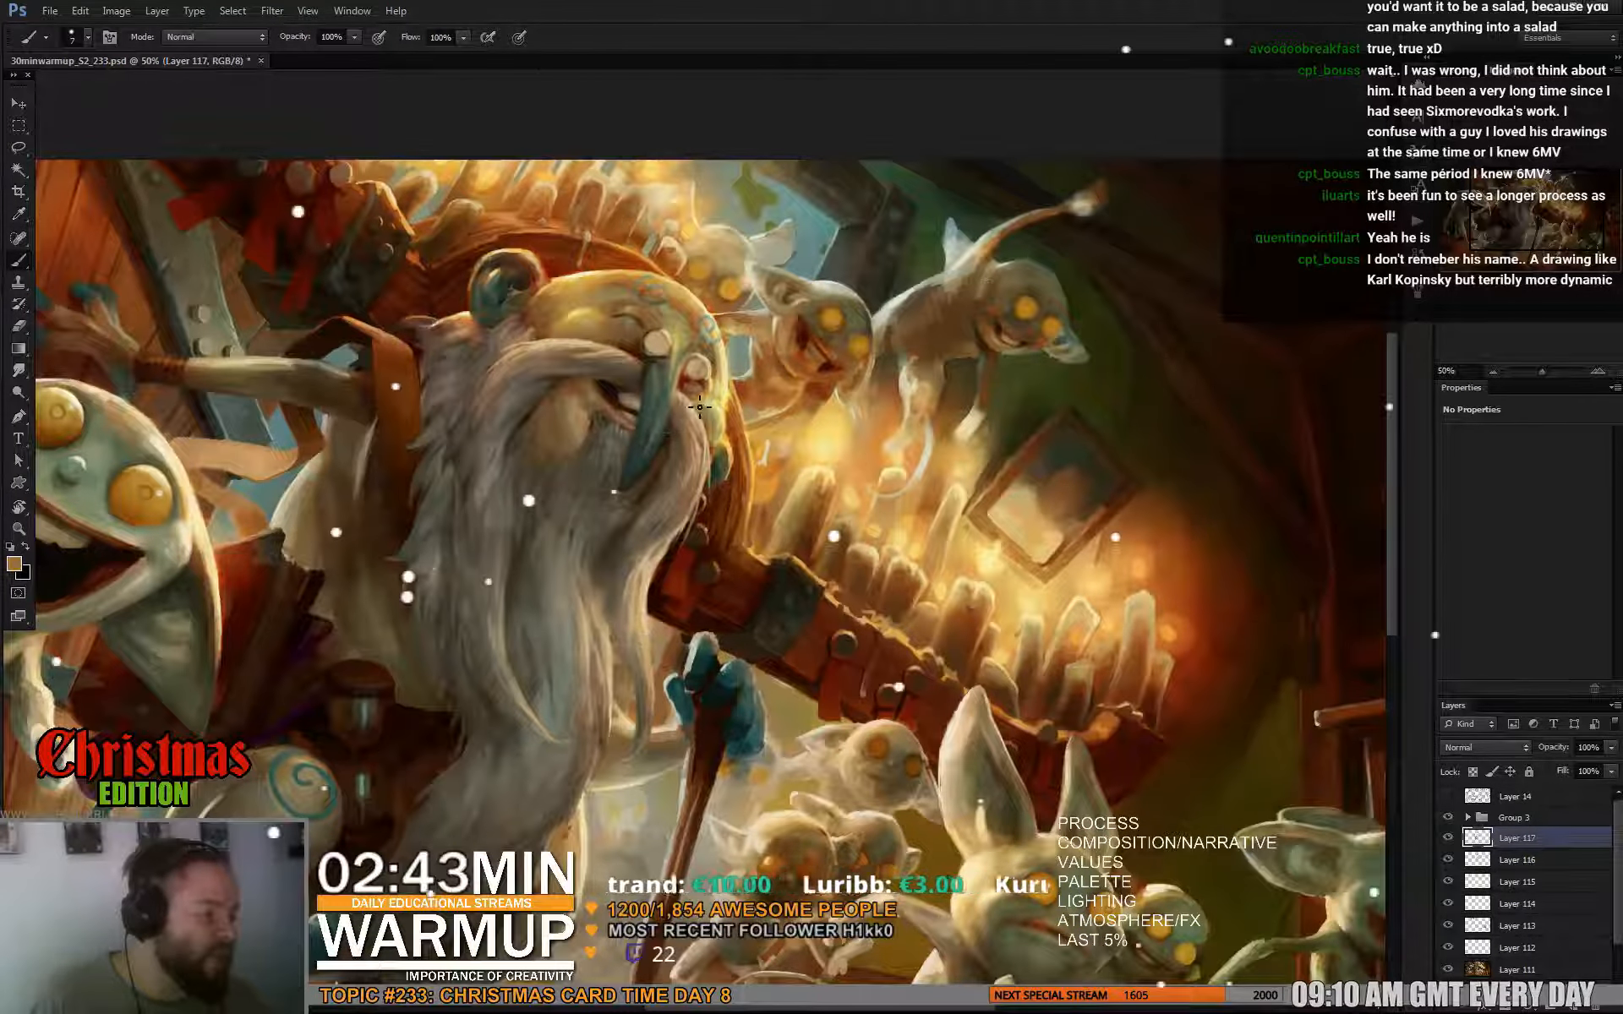
alt+click(719, 404)
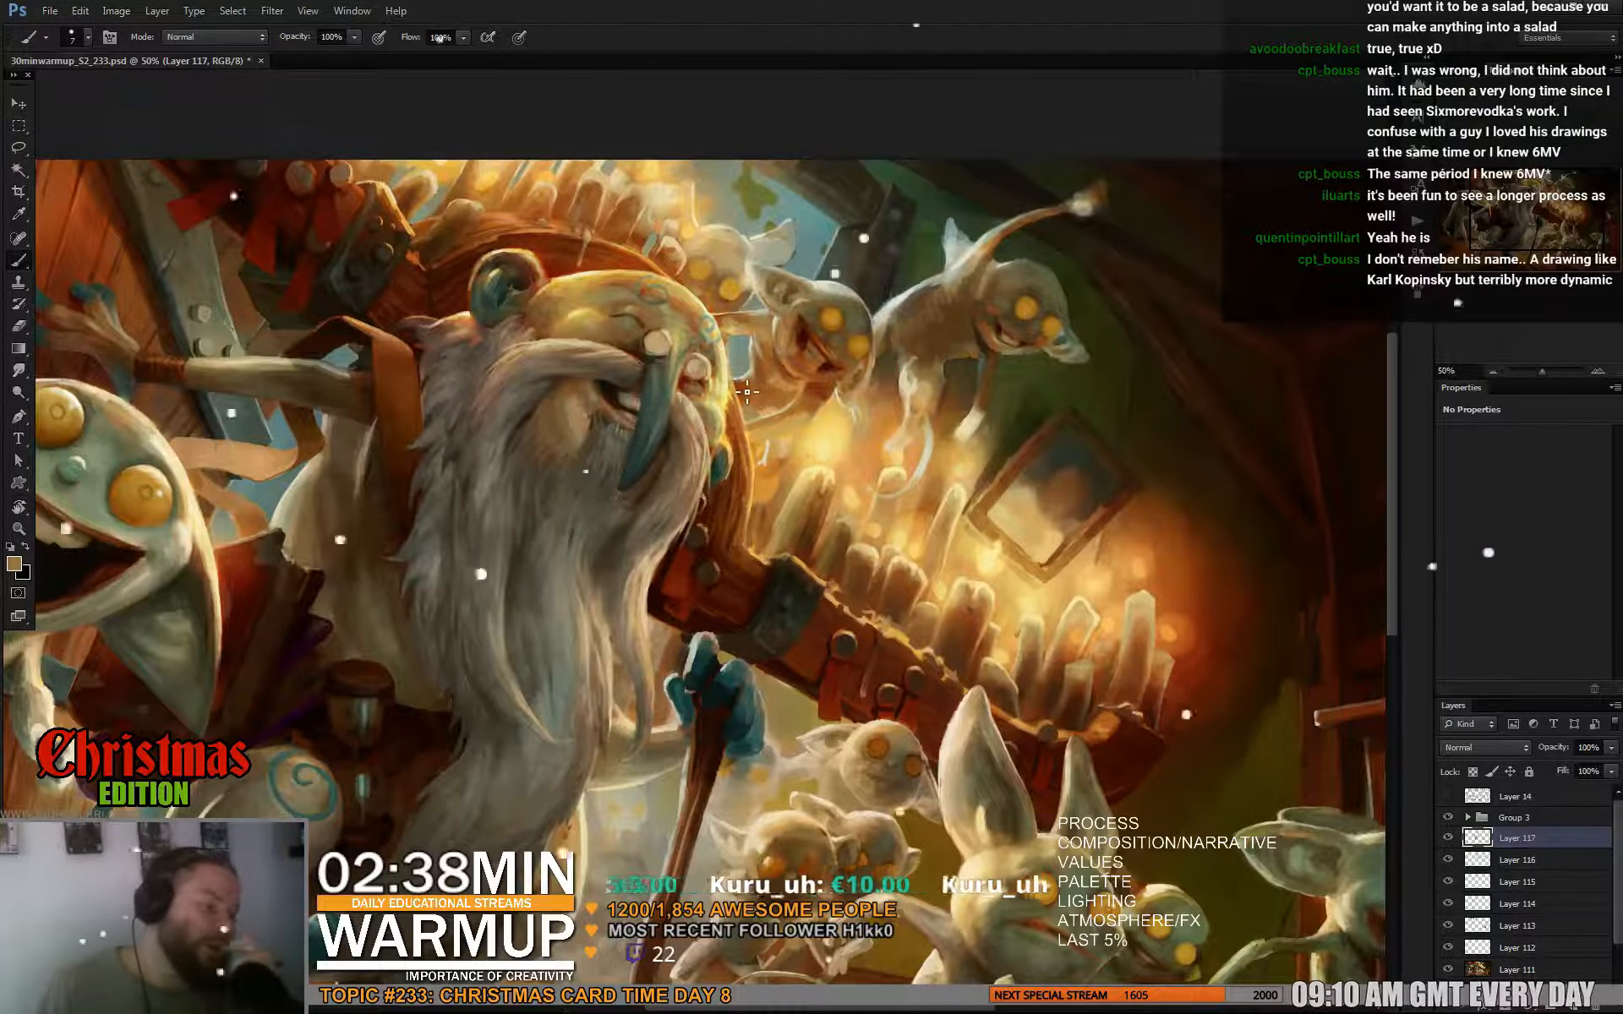
alt+click(723, 385)
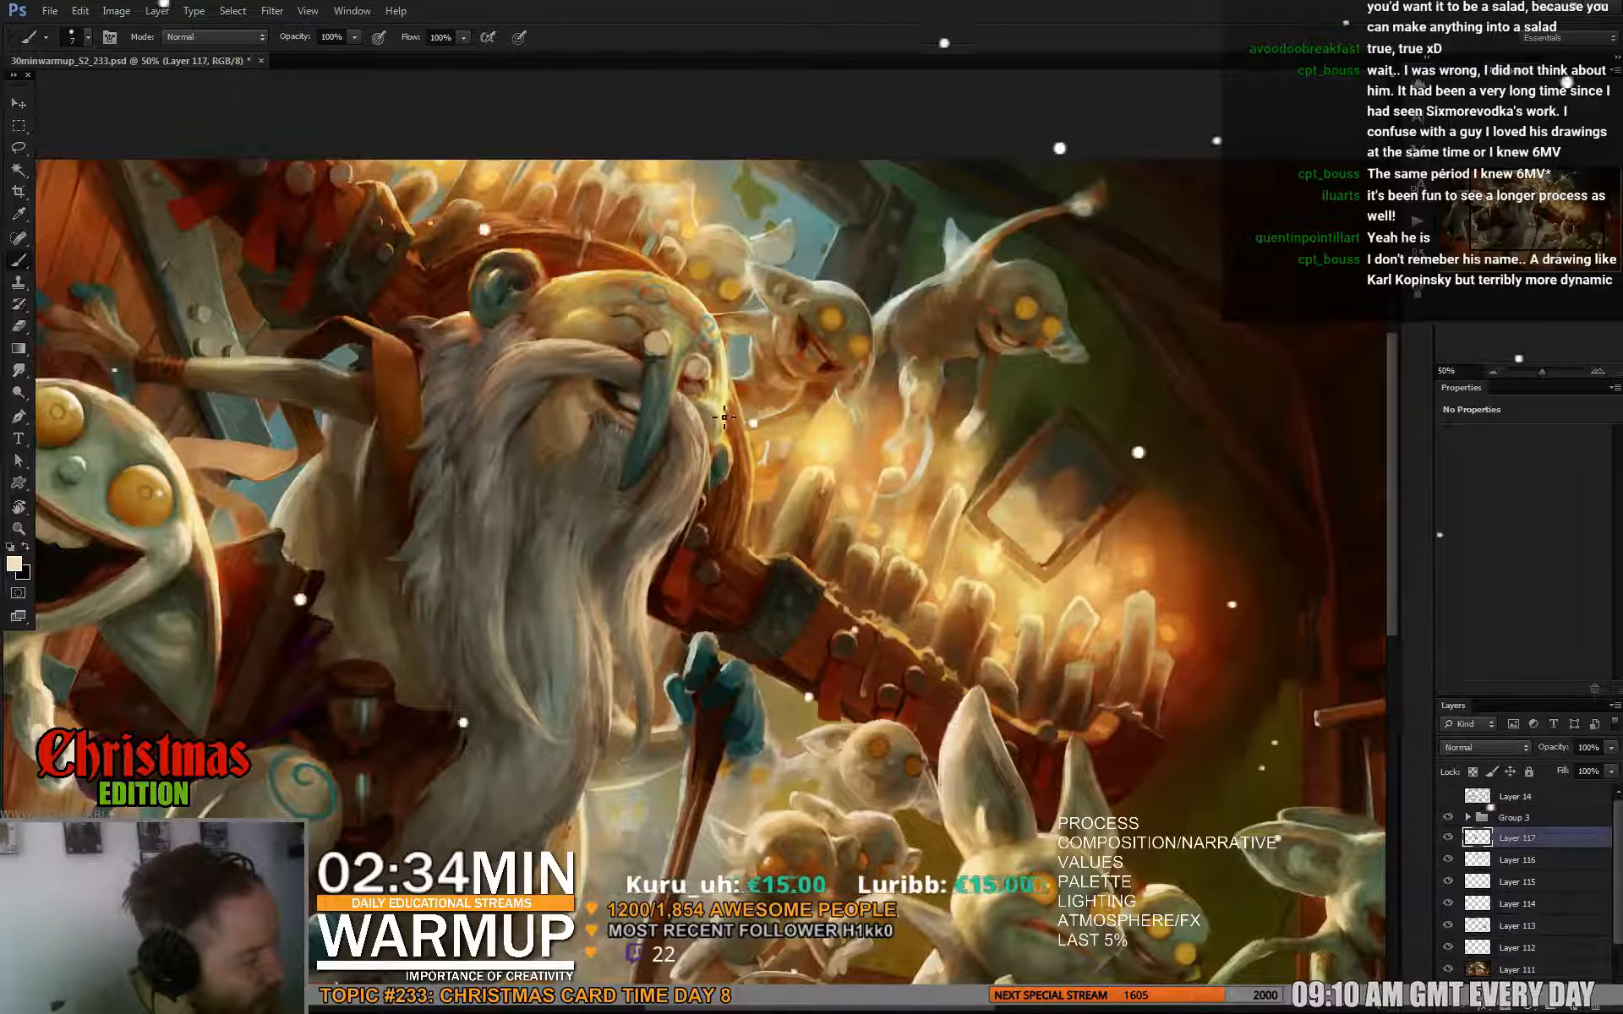
alt+click(705, 407)
alt+click(708, 402)
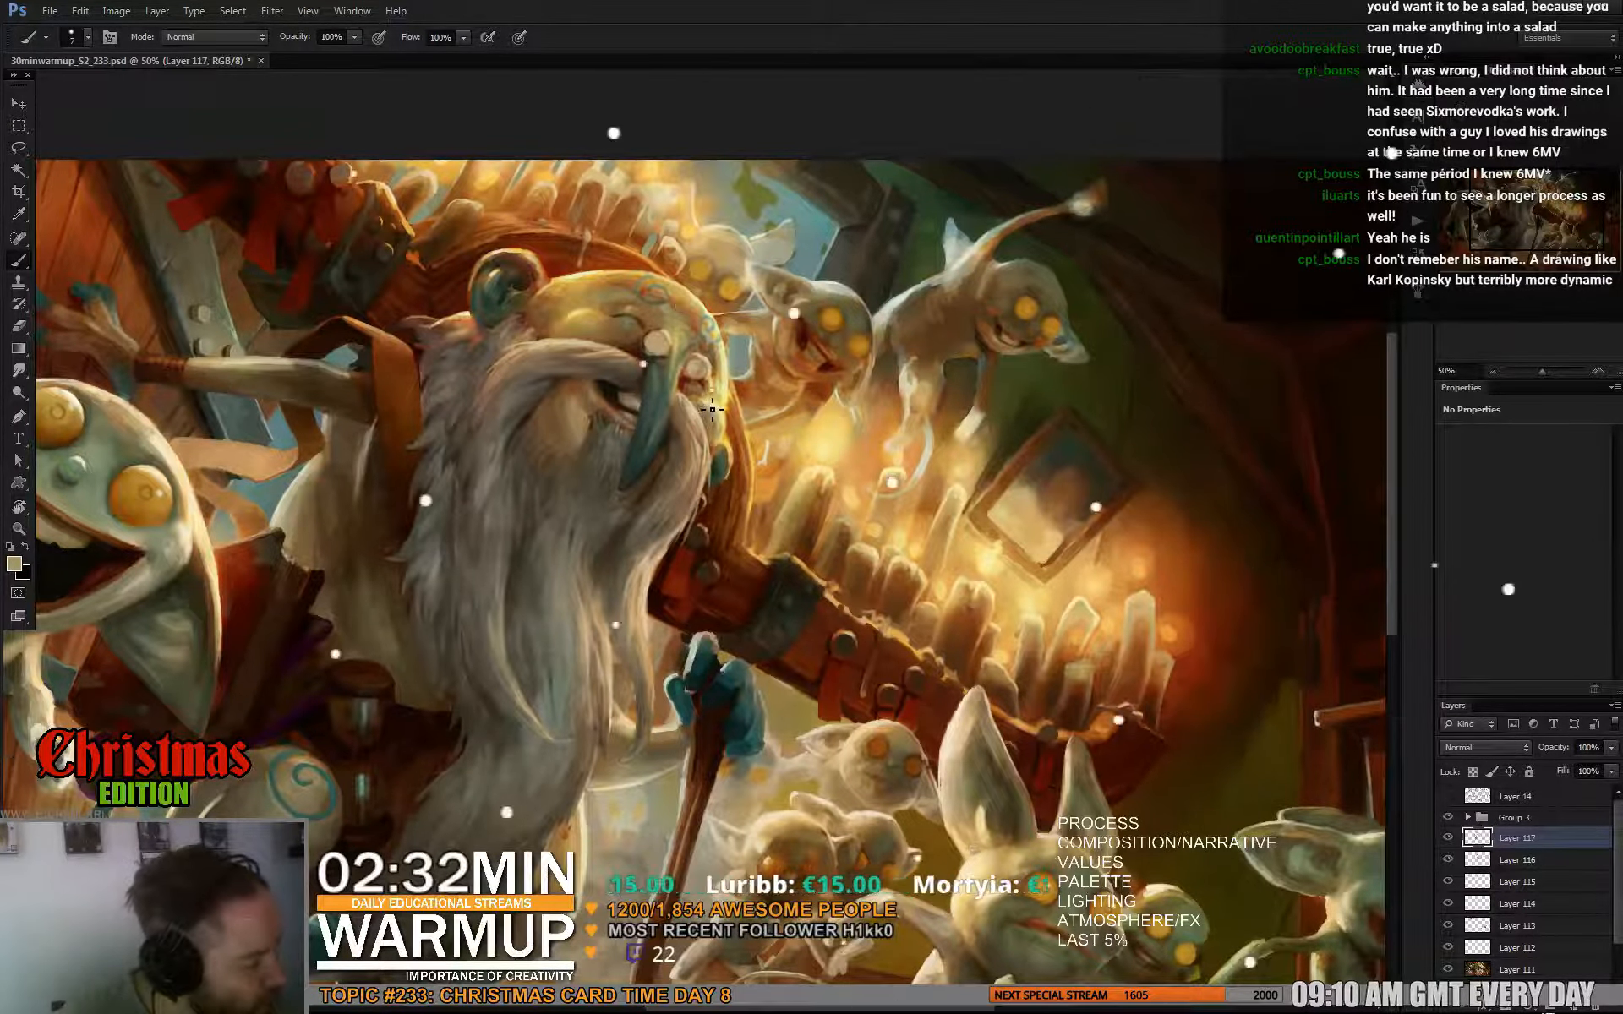
alt+click(708, 387)
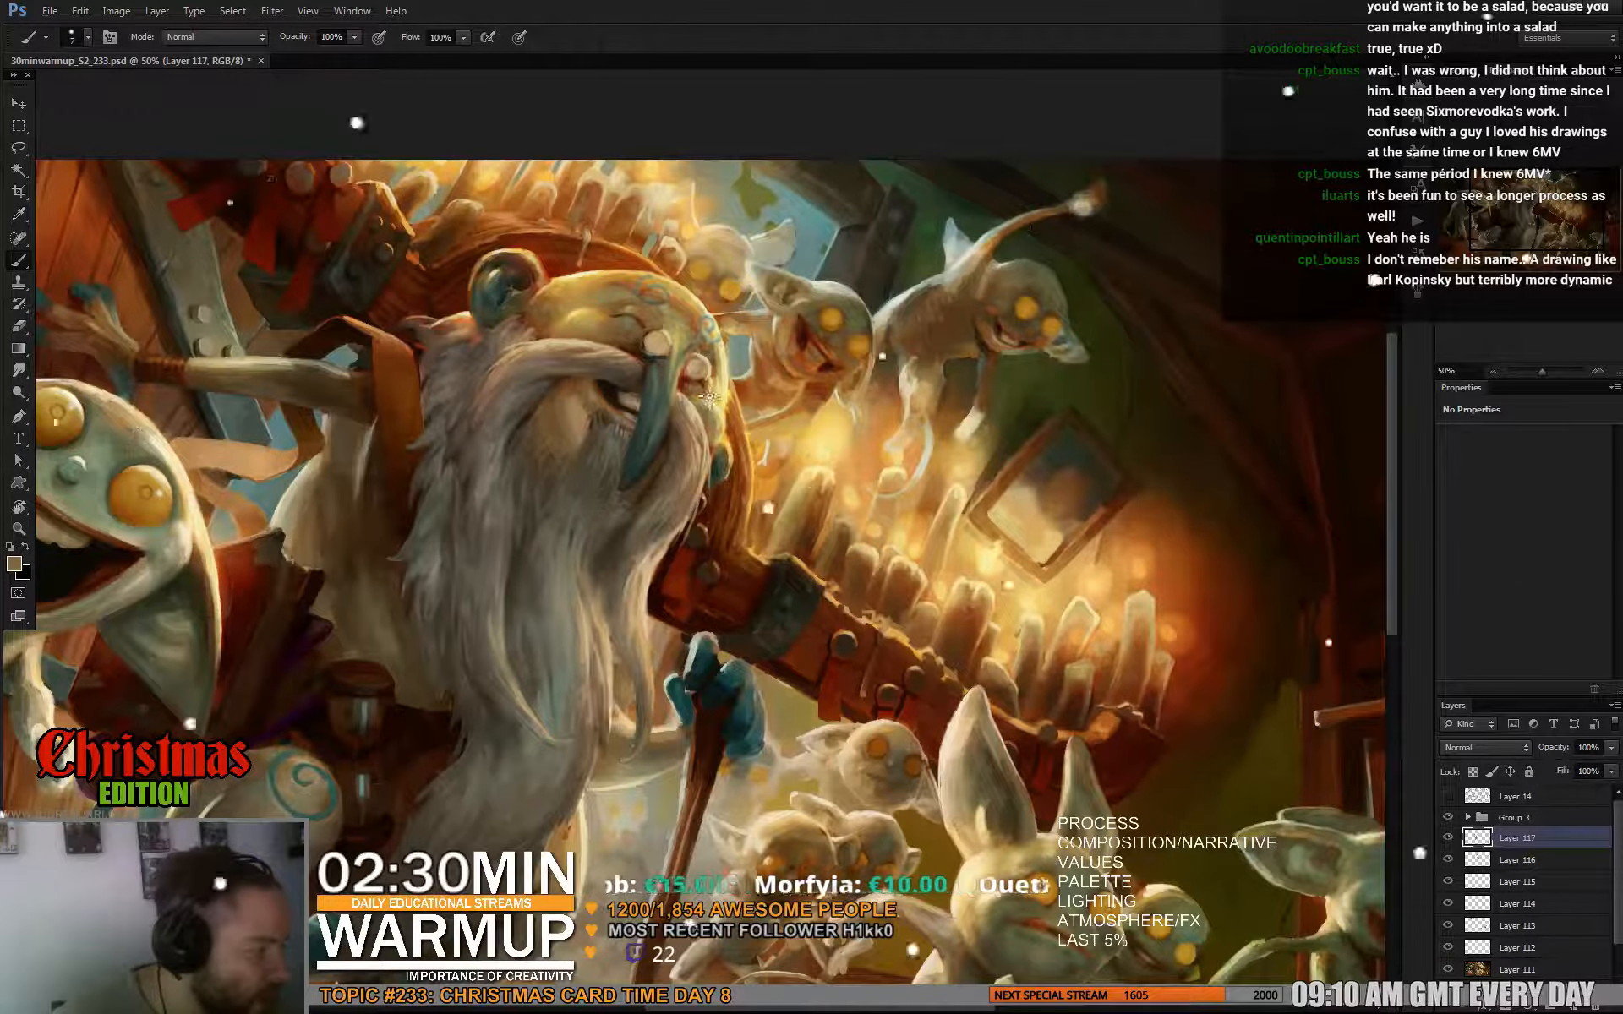
Touch up the skin around the eye nearest the candles with sampled red-brown and orange, and save the document.
alt+click(706, 376)
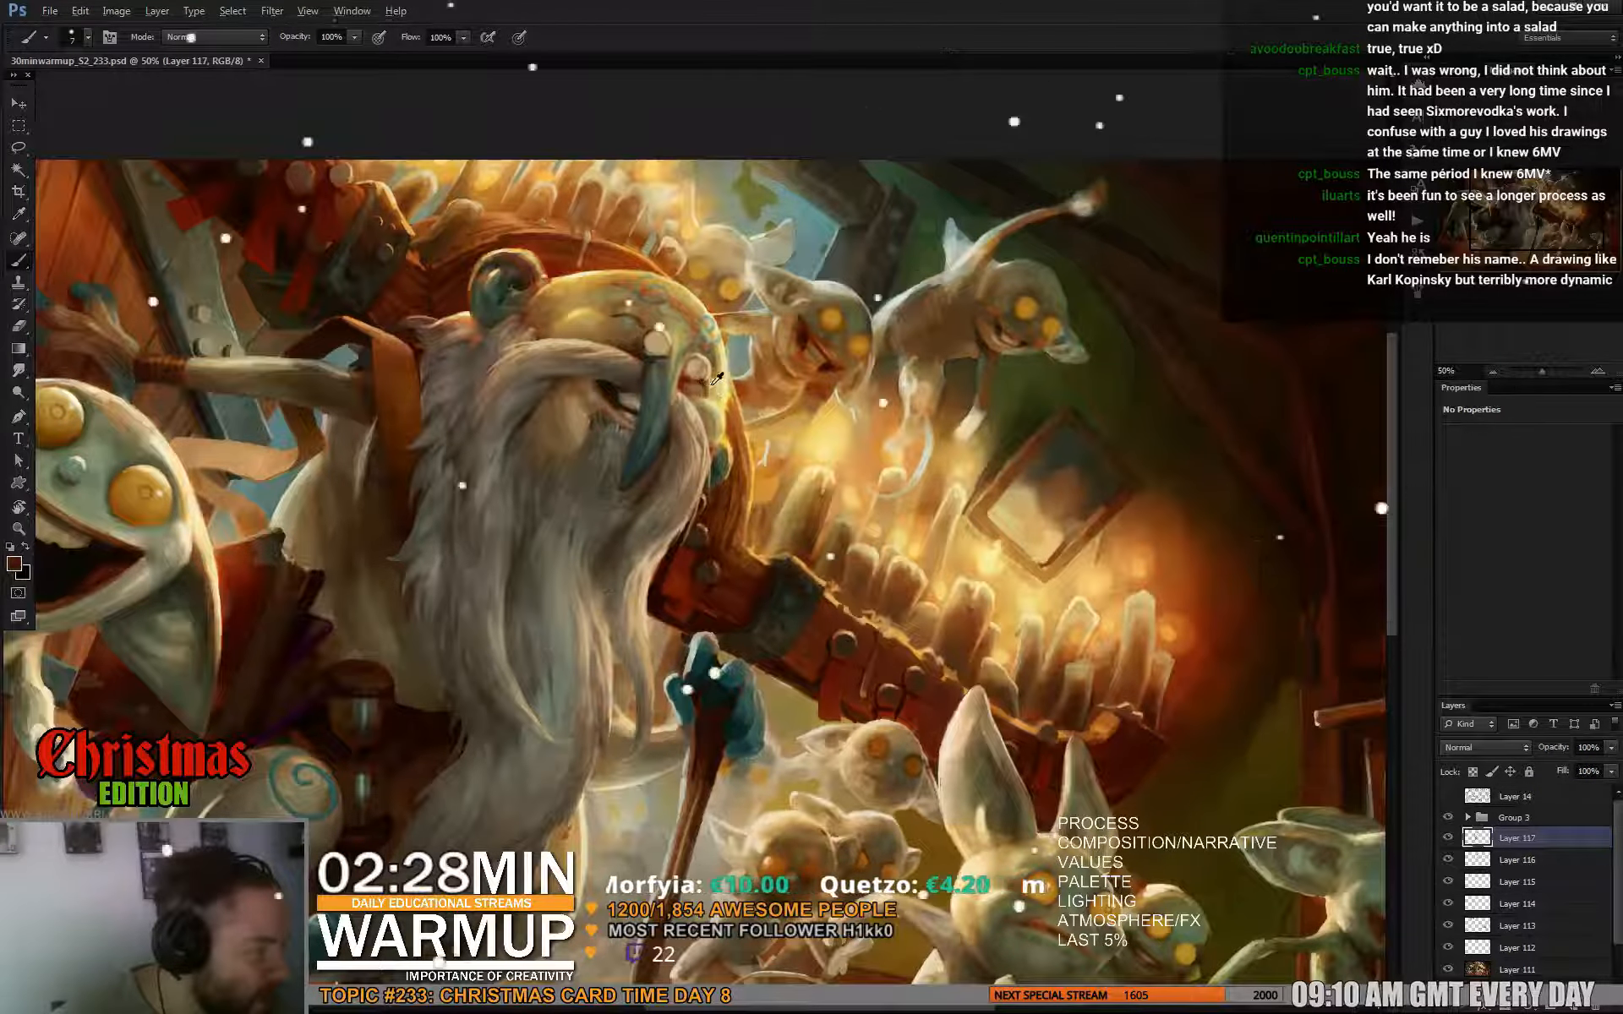
alt+click(717, 378)
alt+click(719, 381)
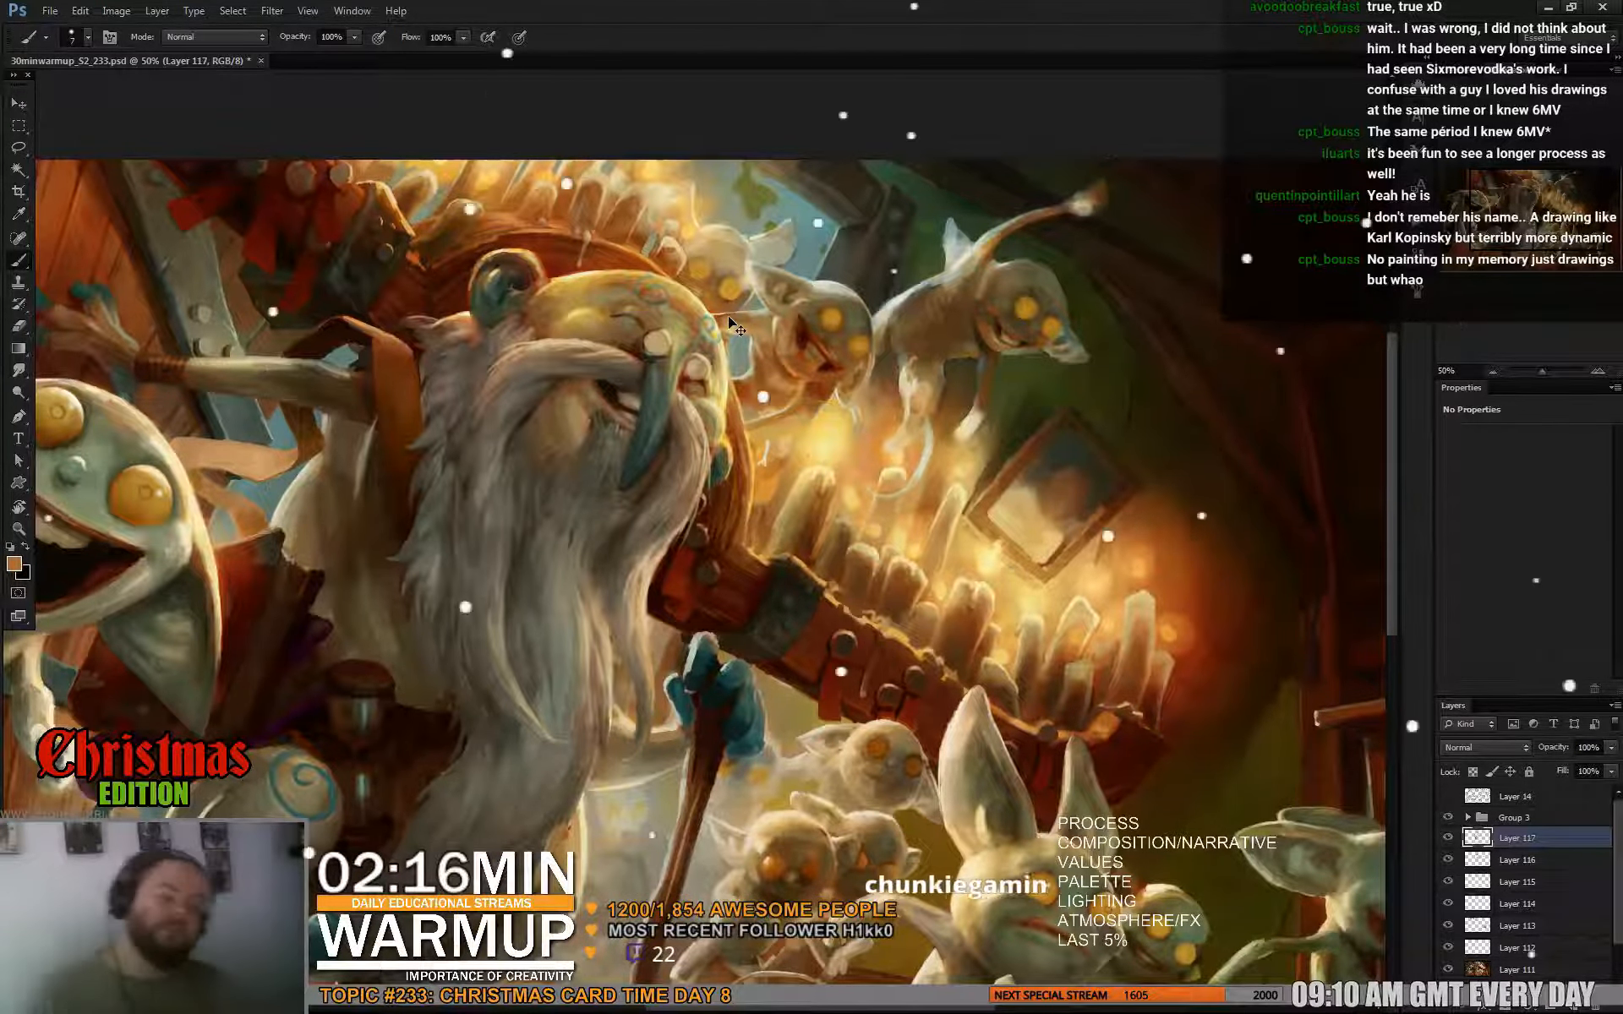
key(ctrl+s)
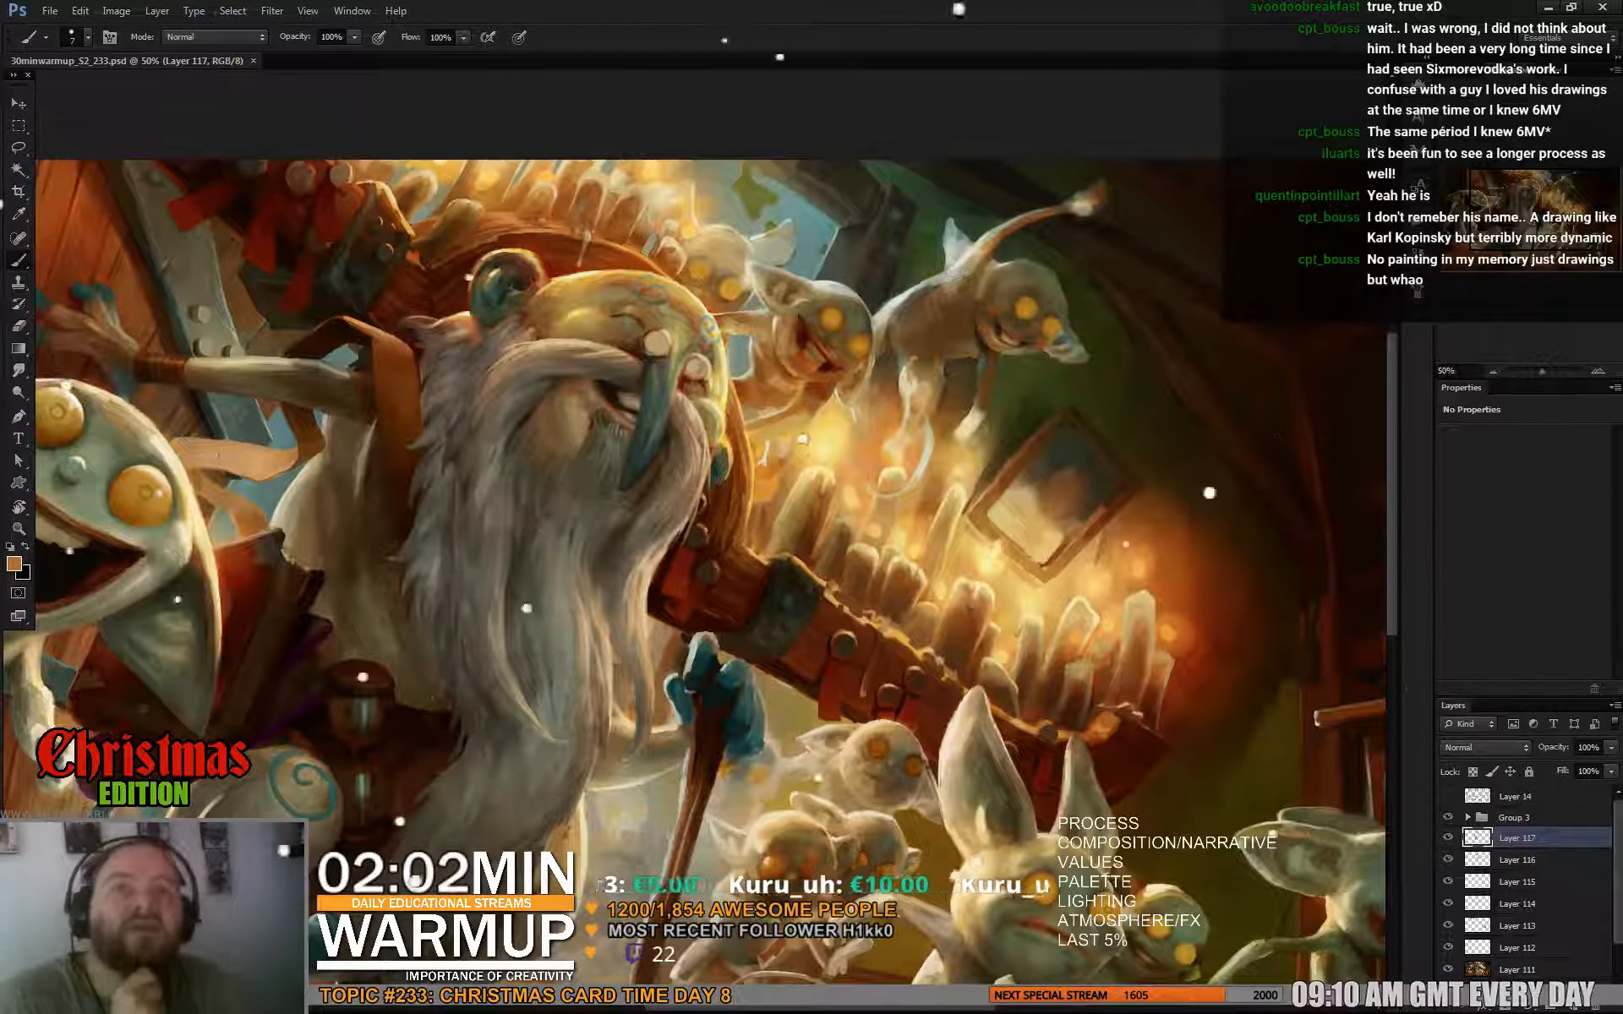
Refine the bearded character's ear and its outline with sampled red-orange, dark brown and grey-olive tones.
drag(899, 249, 985, 301)
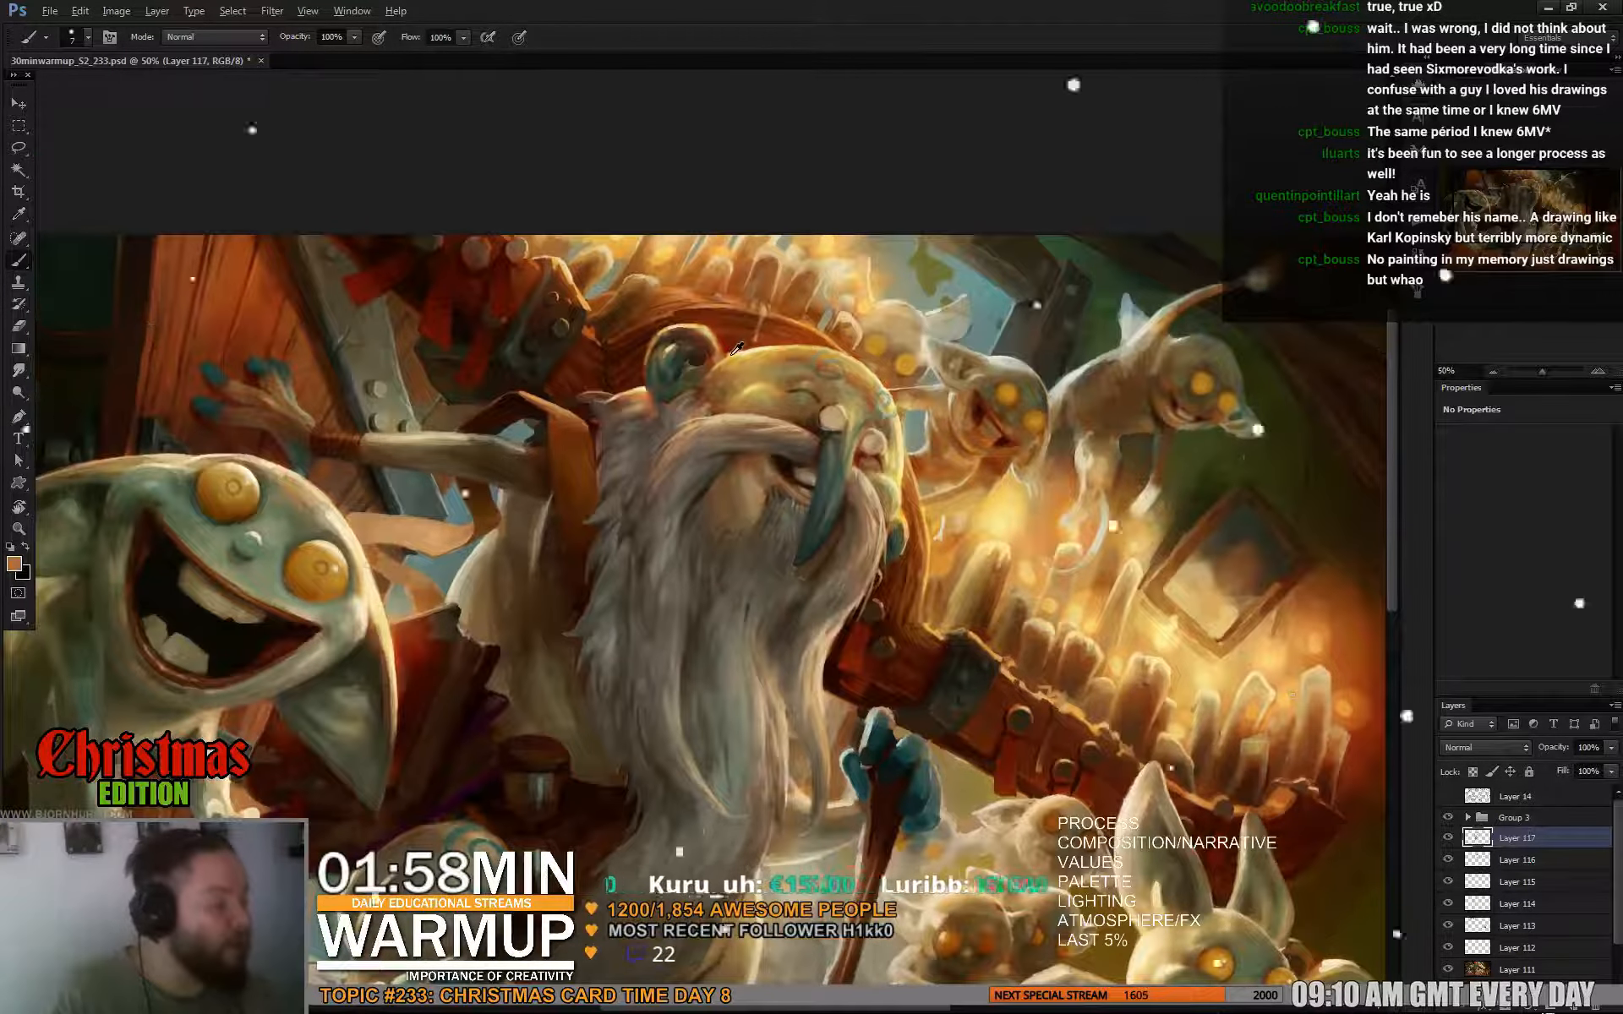
alt+click(736, 358)
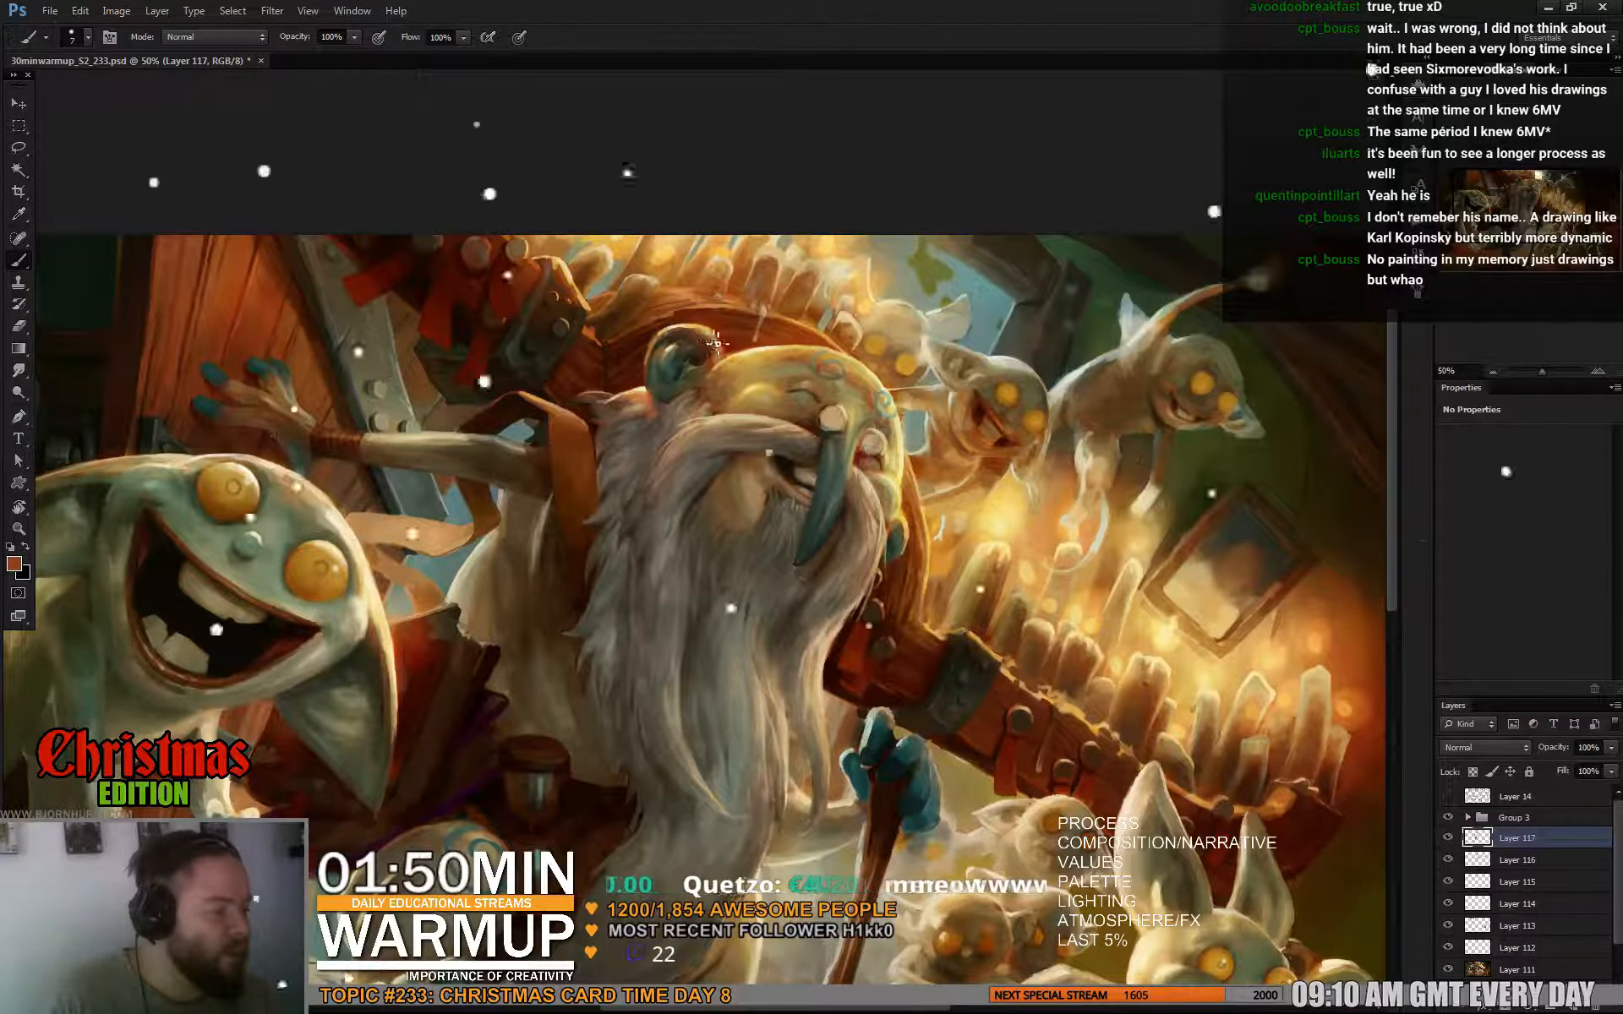
alt+click(686, 330)
alt+click(659, 342)
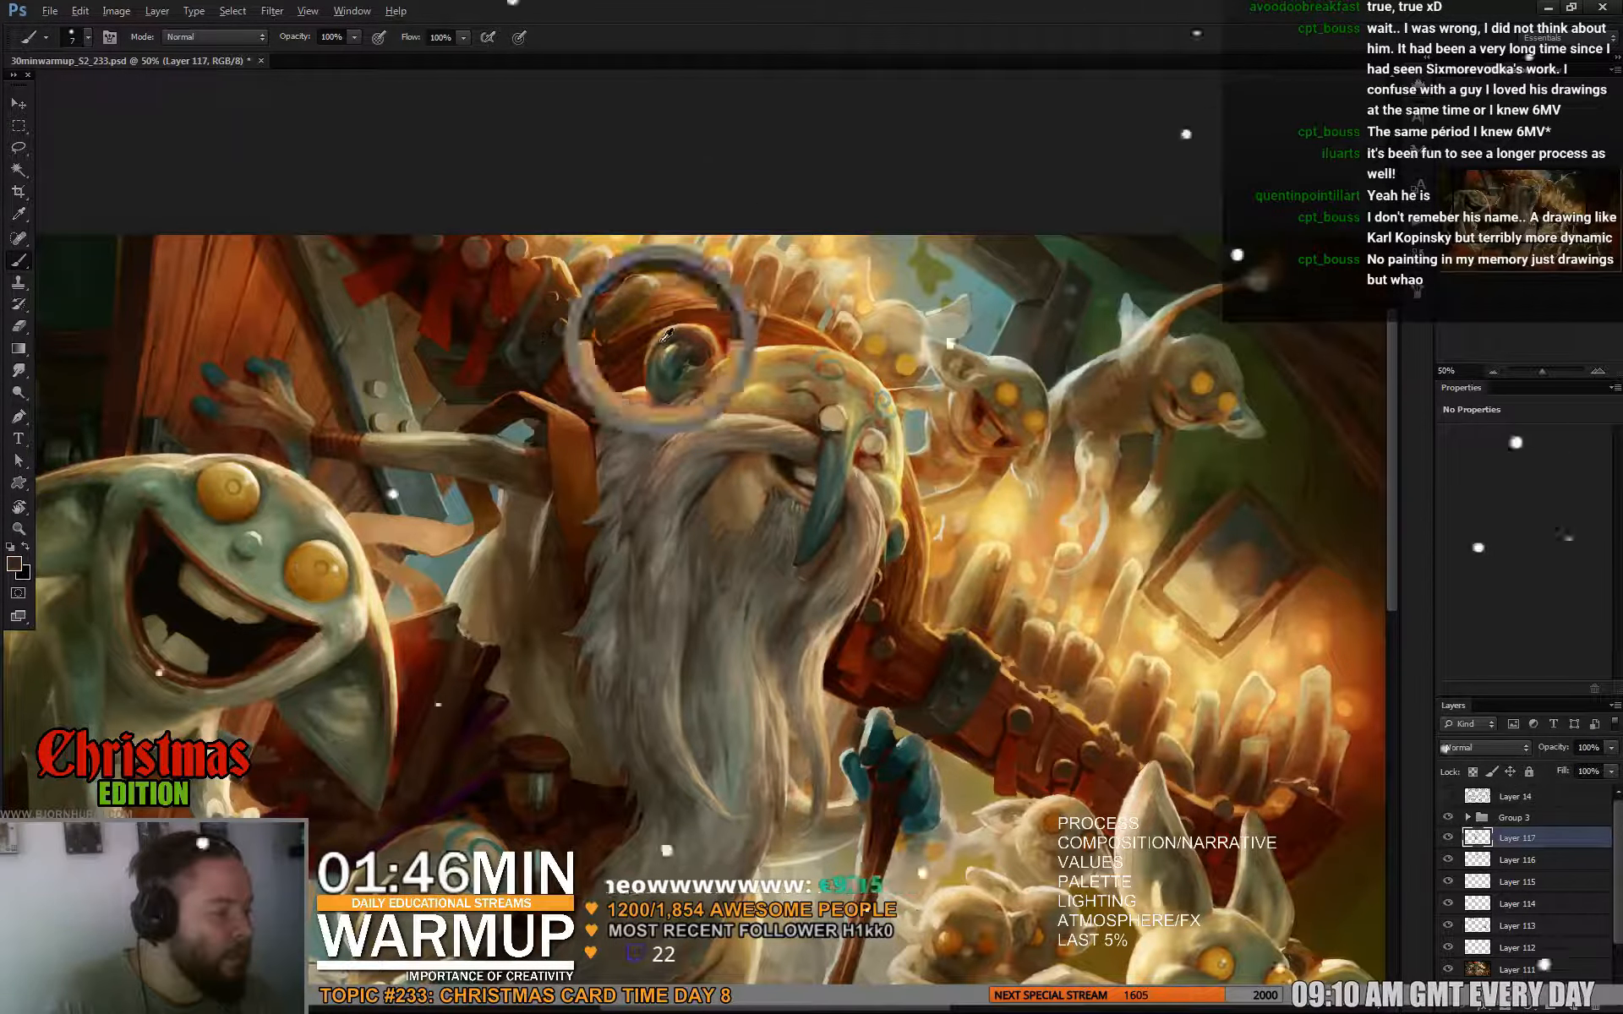
alt+click(652, 361)
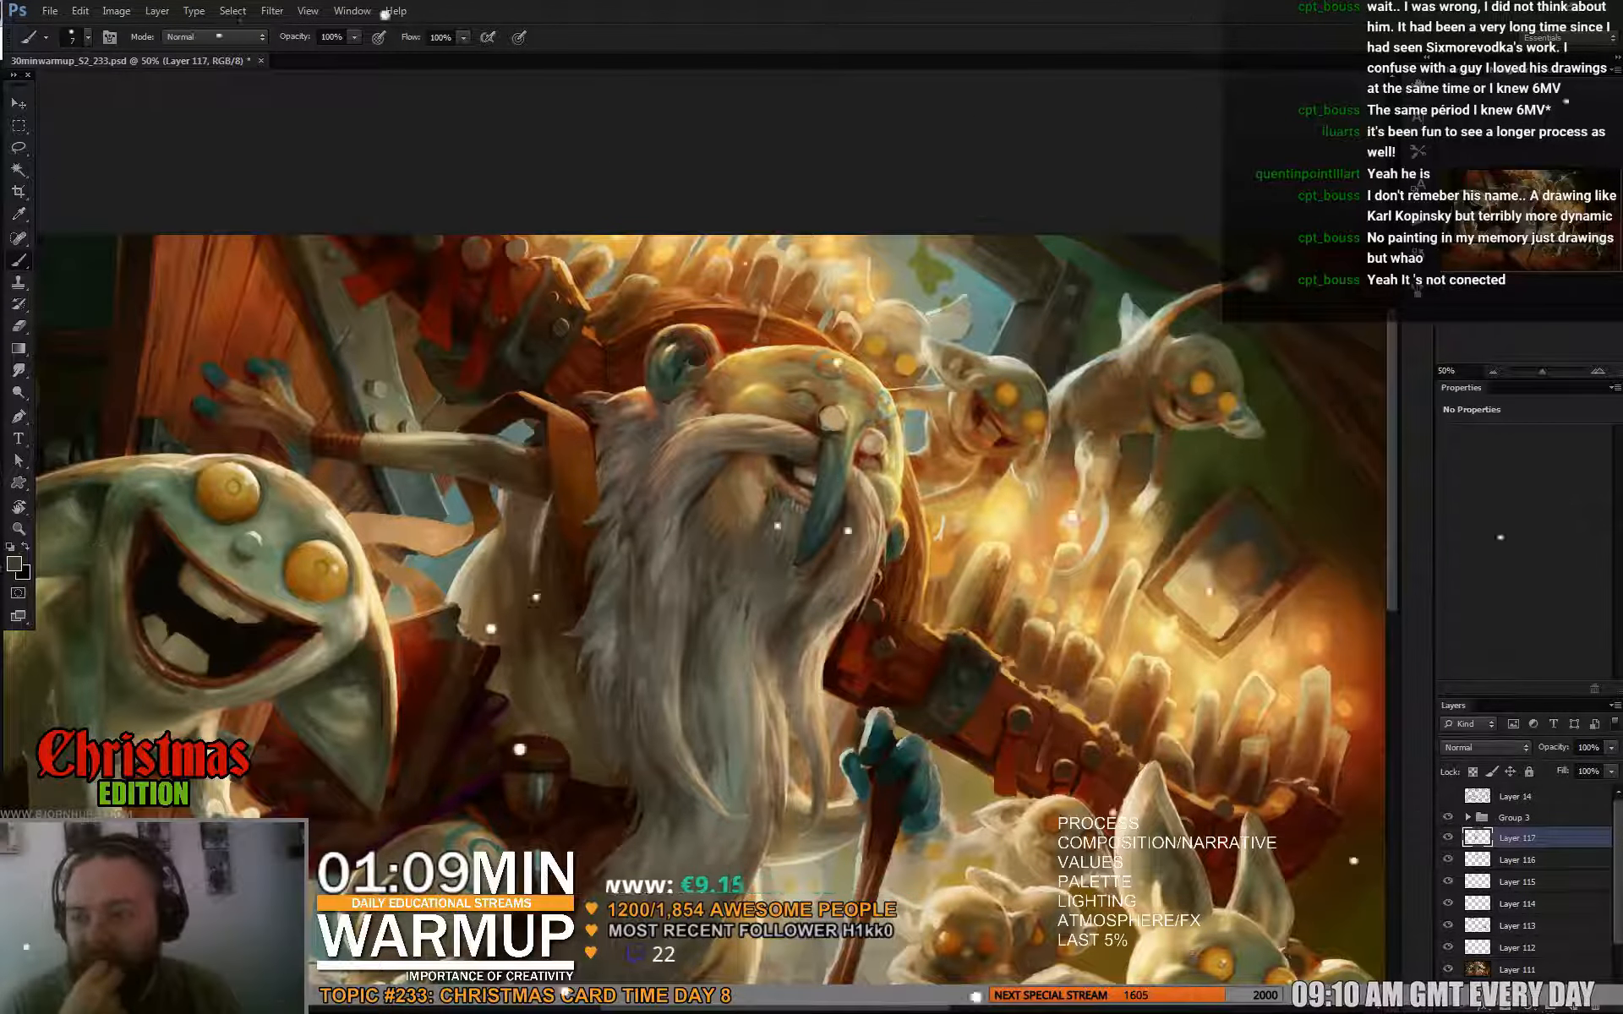
Switch to the browser to view the Iron Man image and return to the painting.
key(alt+Tab)
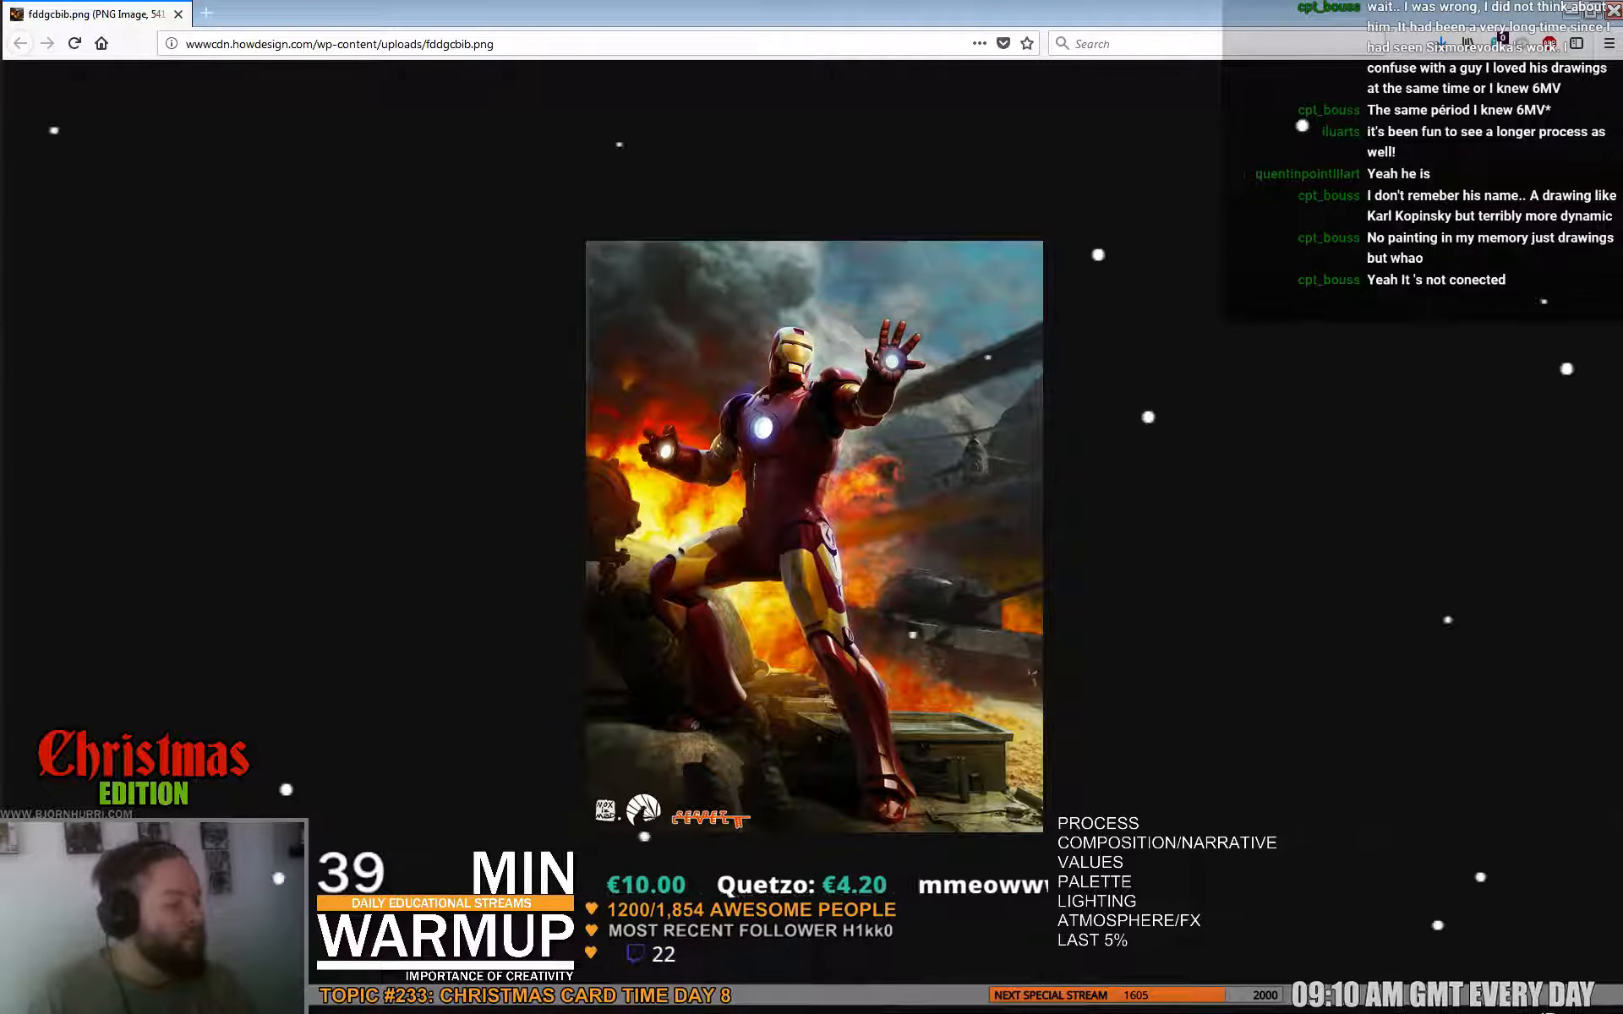
key(alt+Tab)
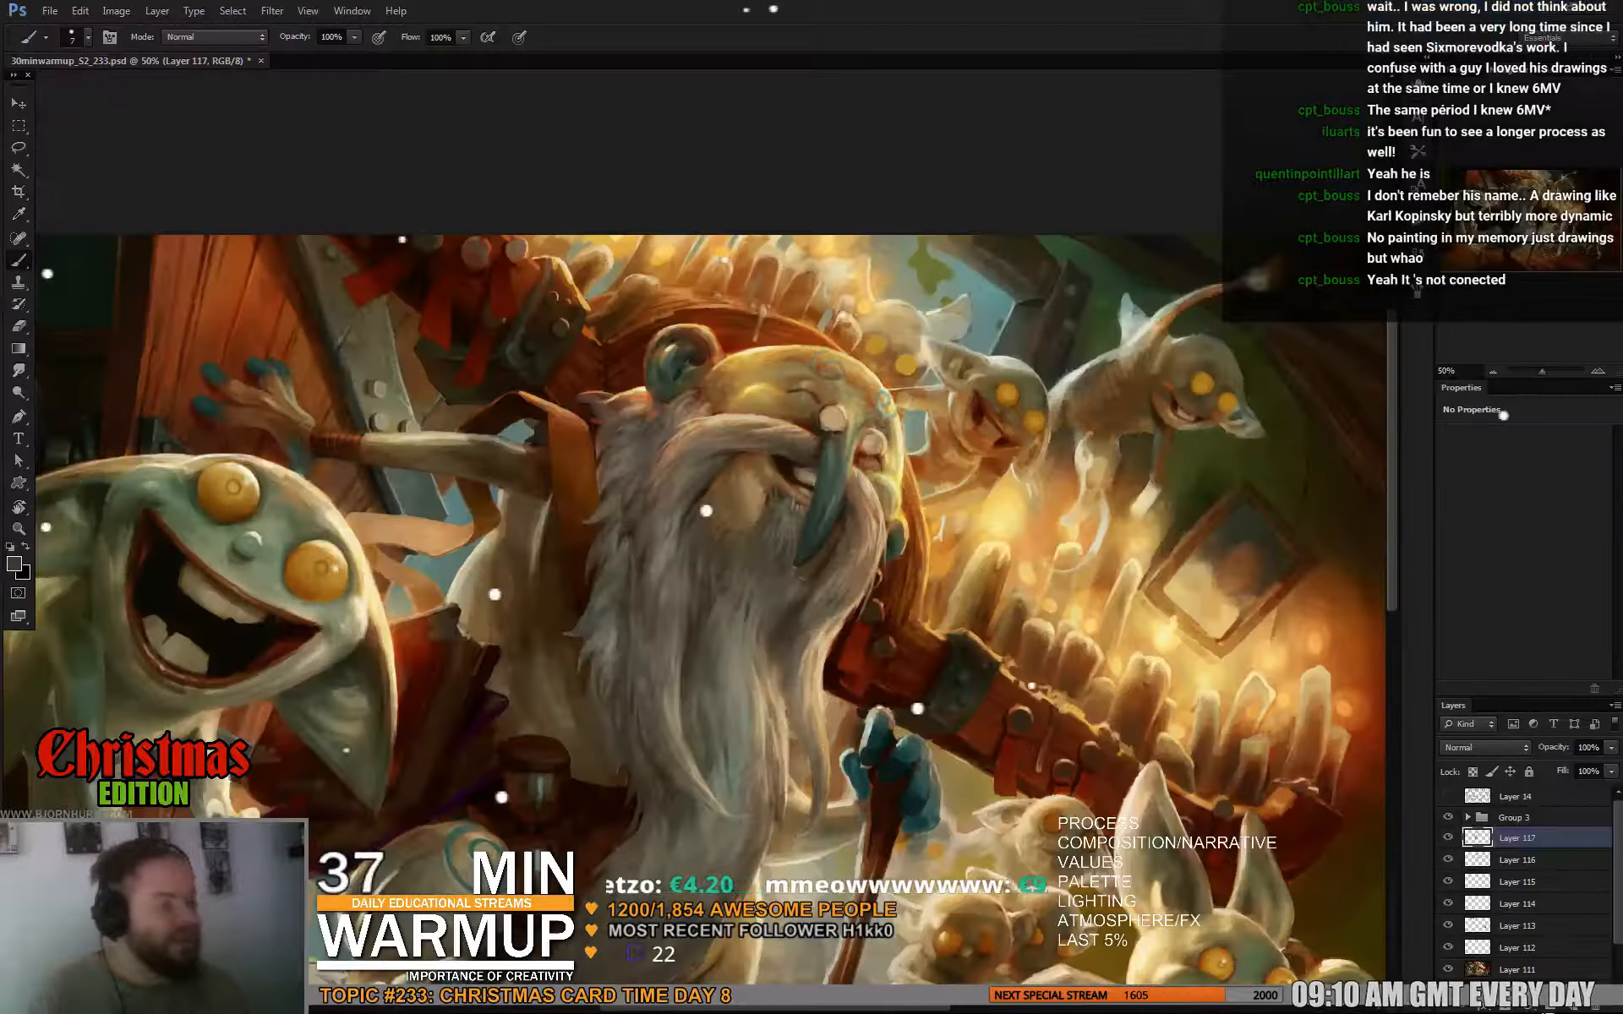
Paint the face's outer edge beside the eye nearest the candles with sampled khaki-brown and orange tones.
mouse_move(939, 555)
mouse_down()
mouse_move(852, 488)
mouse_move(818, 367)
mouse_up()
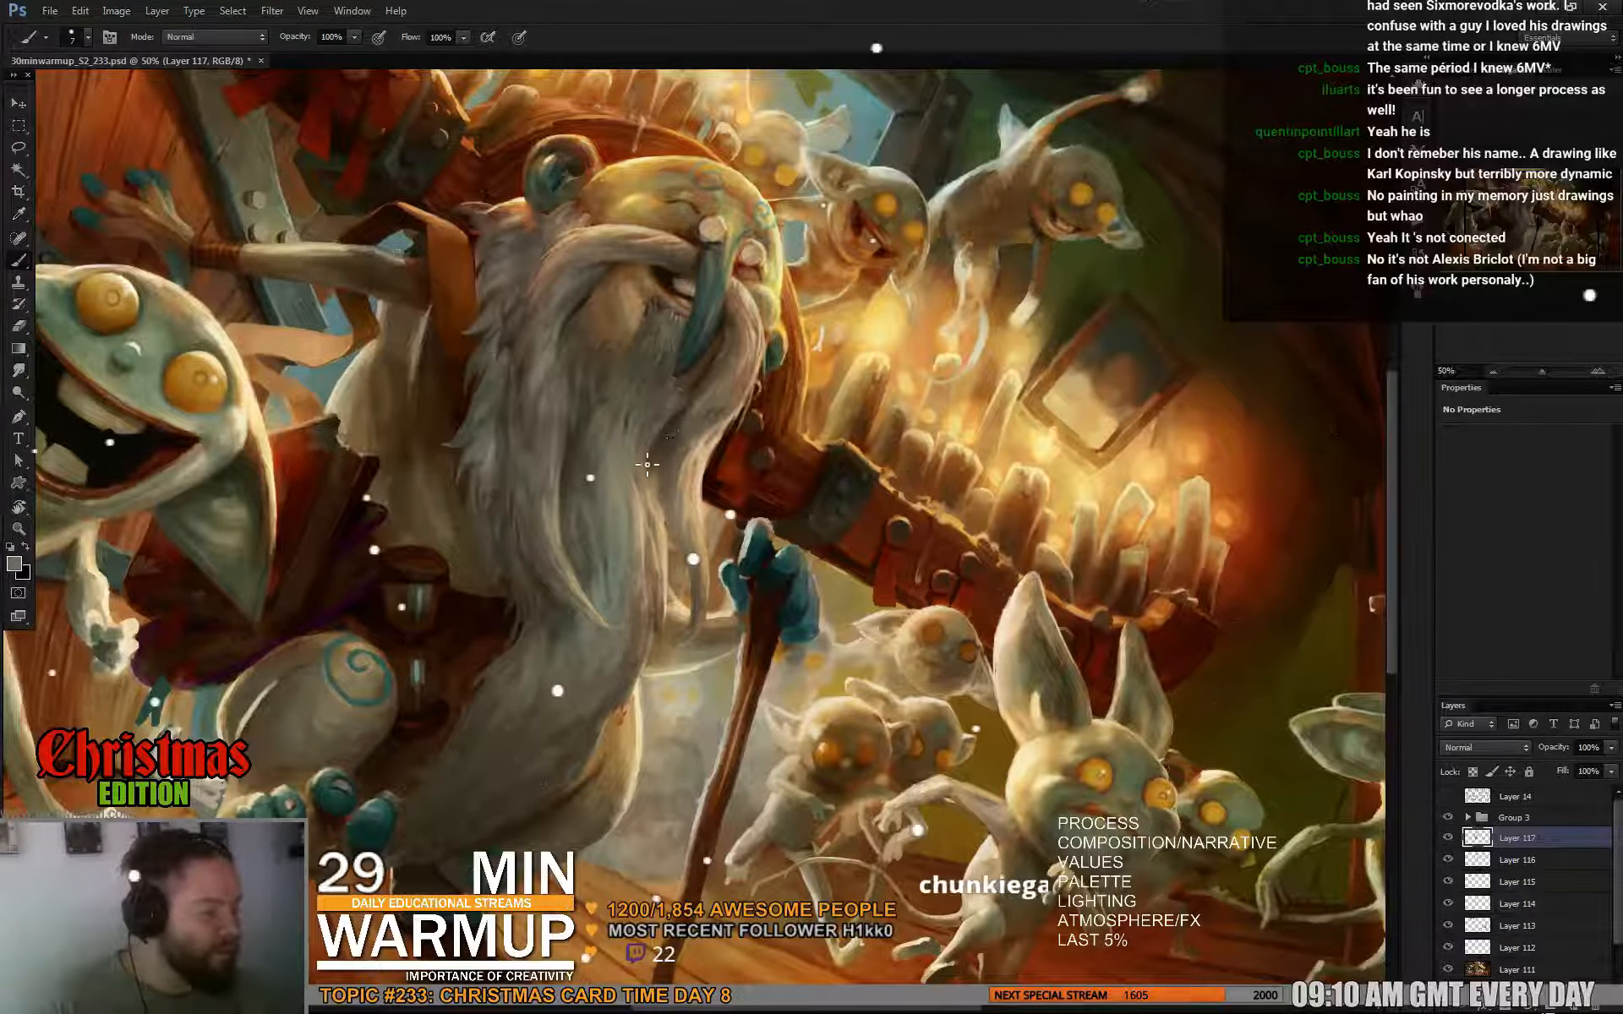
mouse_move(929, 403)
mouse_down()
mouse_move(901, 340)
mouse_move(901, 492)
mouse_up()
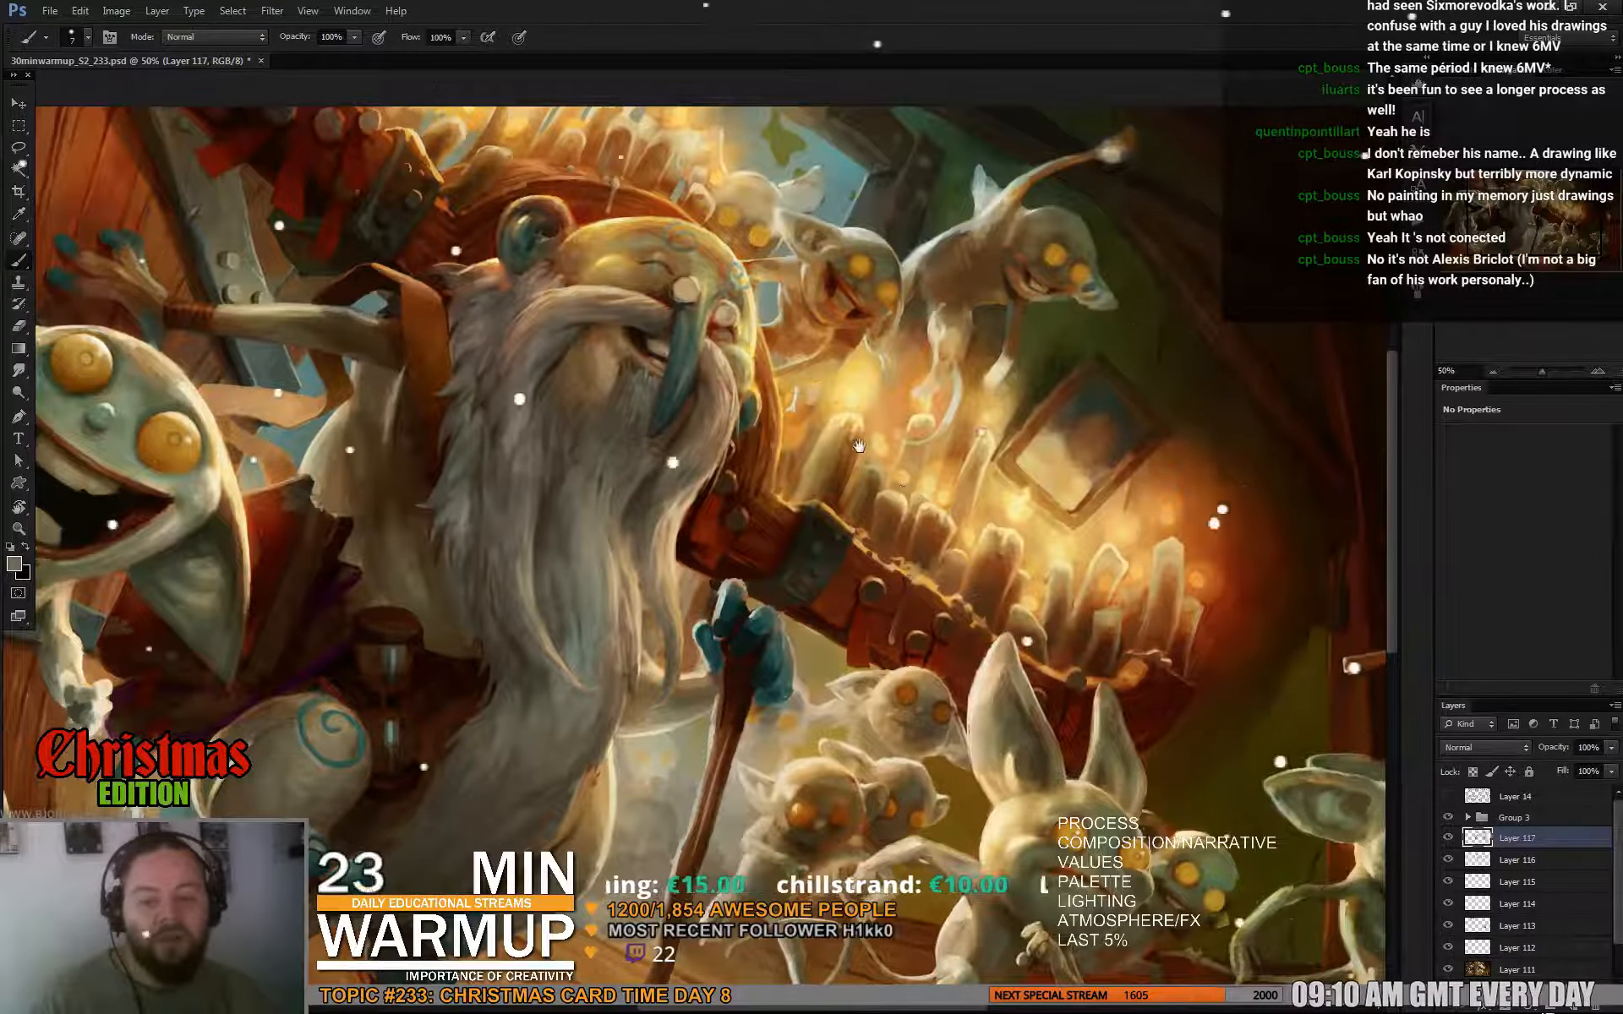
drag(969, 416, 985, 509)
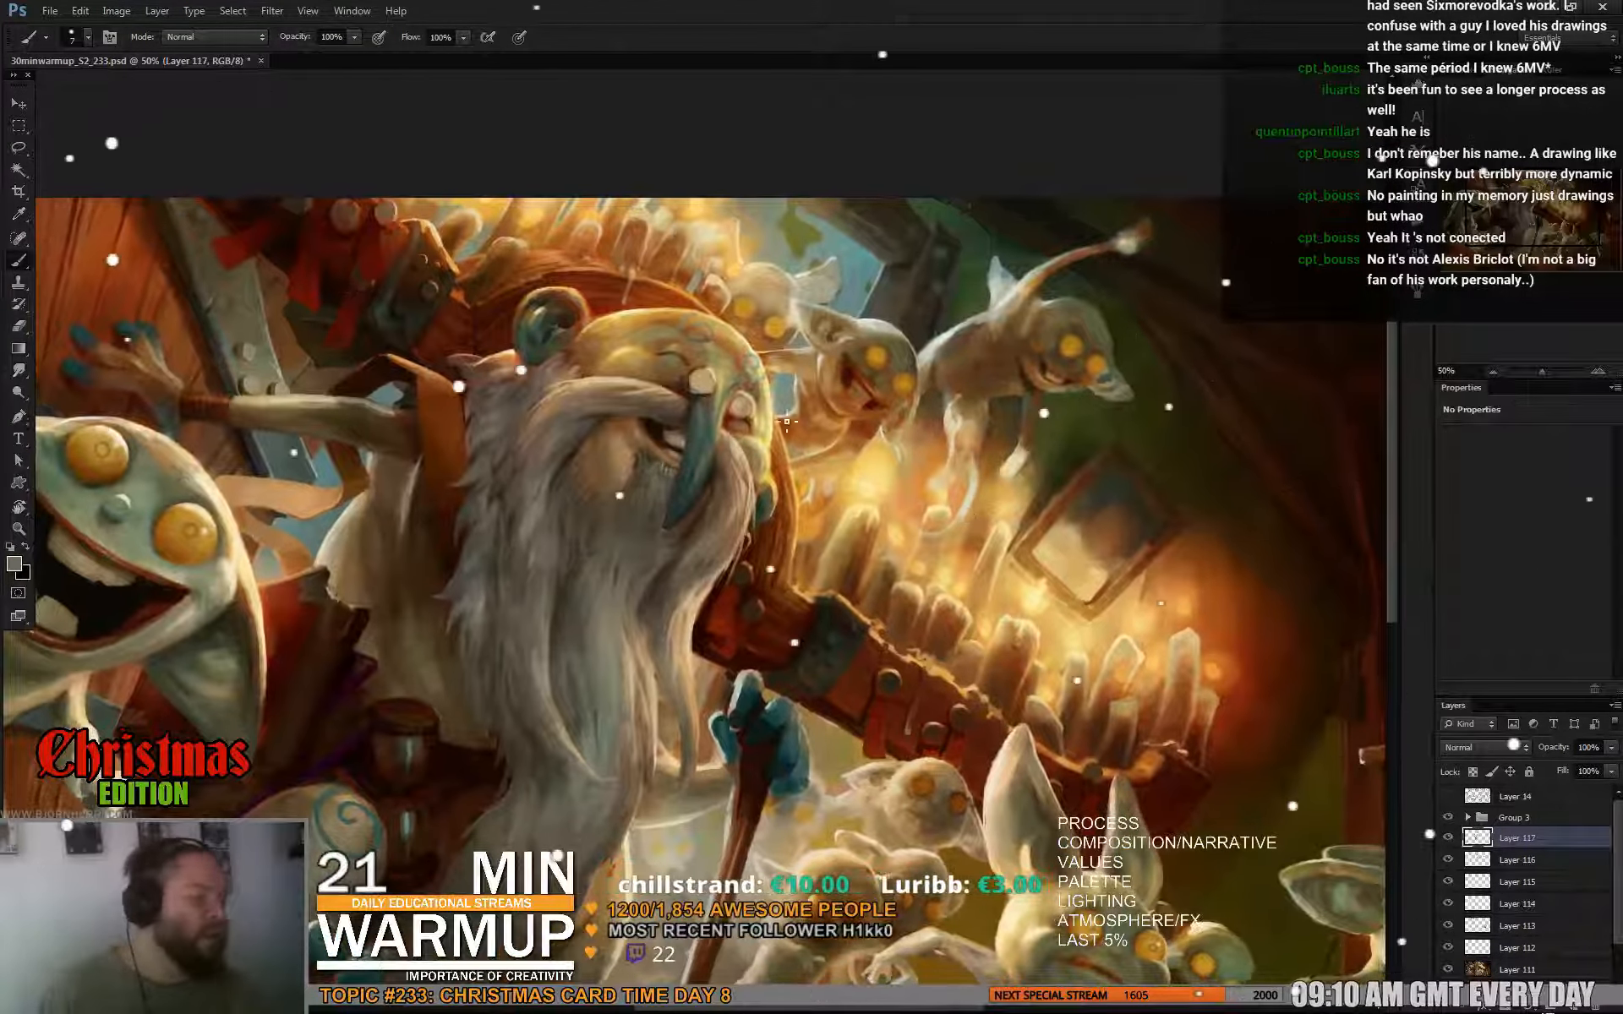
alt+click(764, 407)
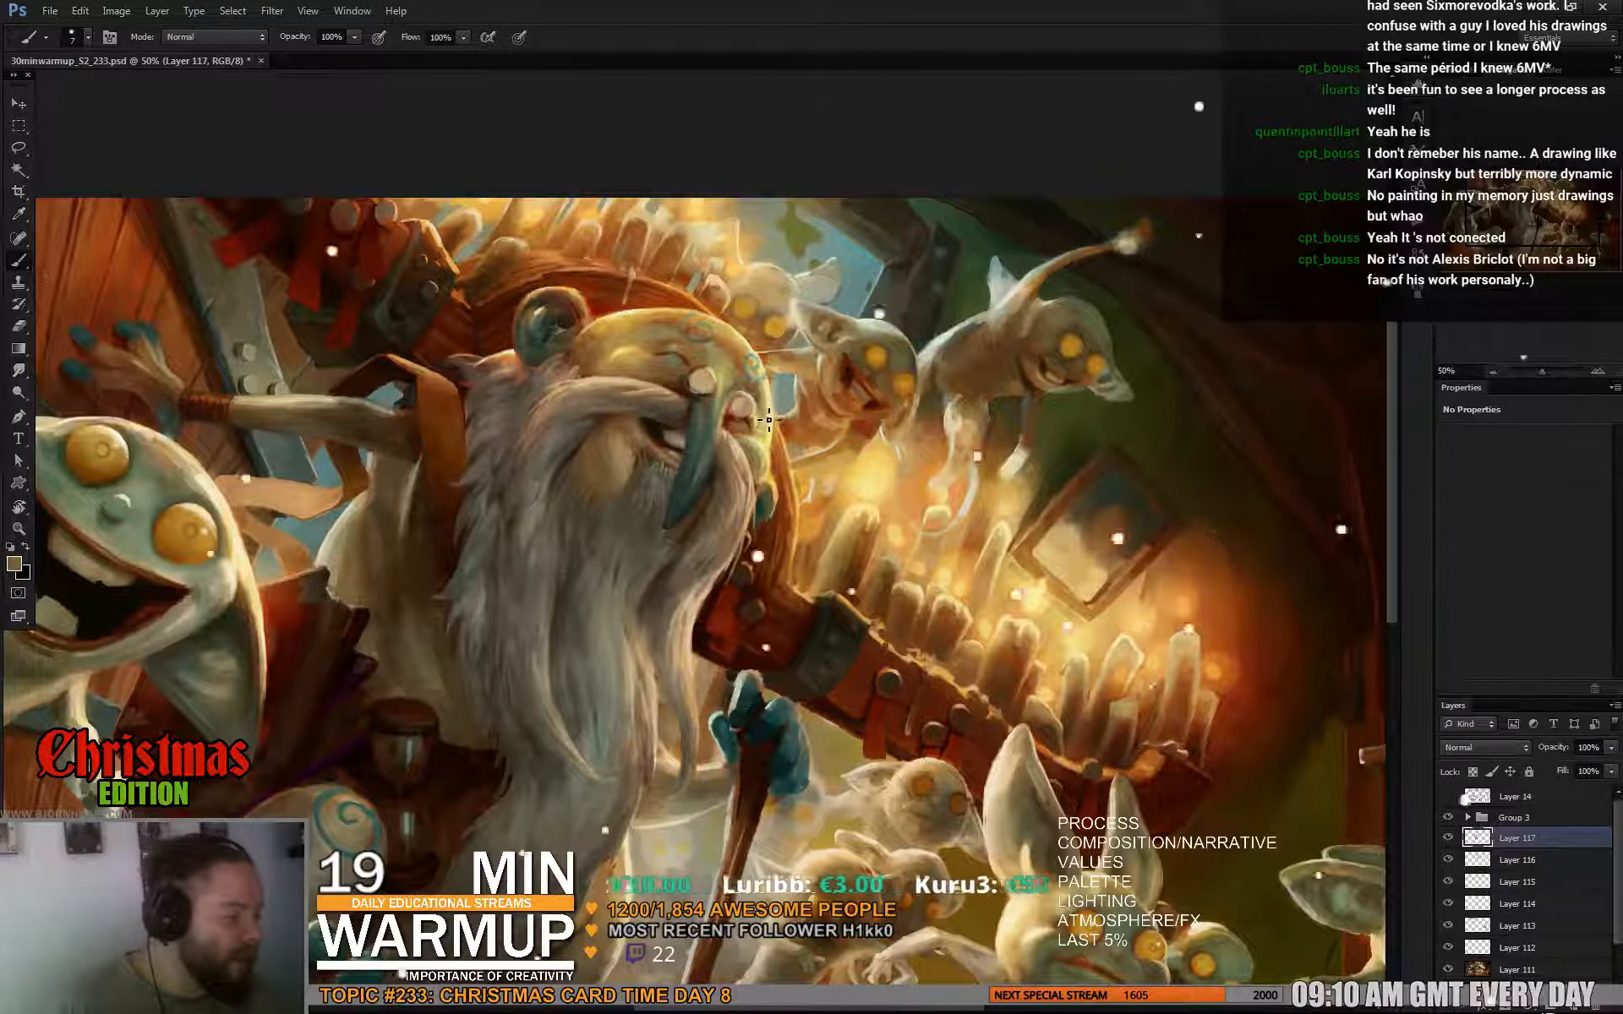
alt+click(765, 423)
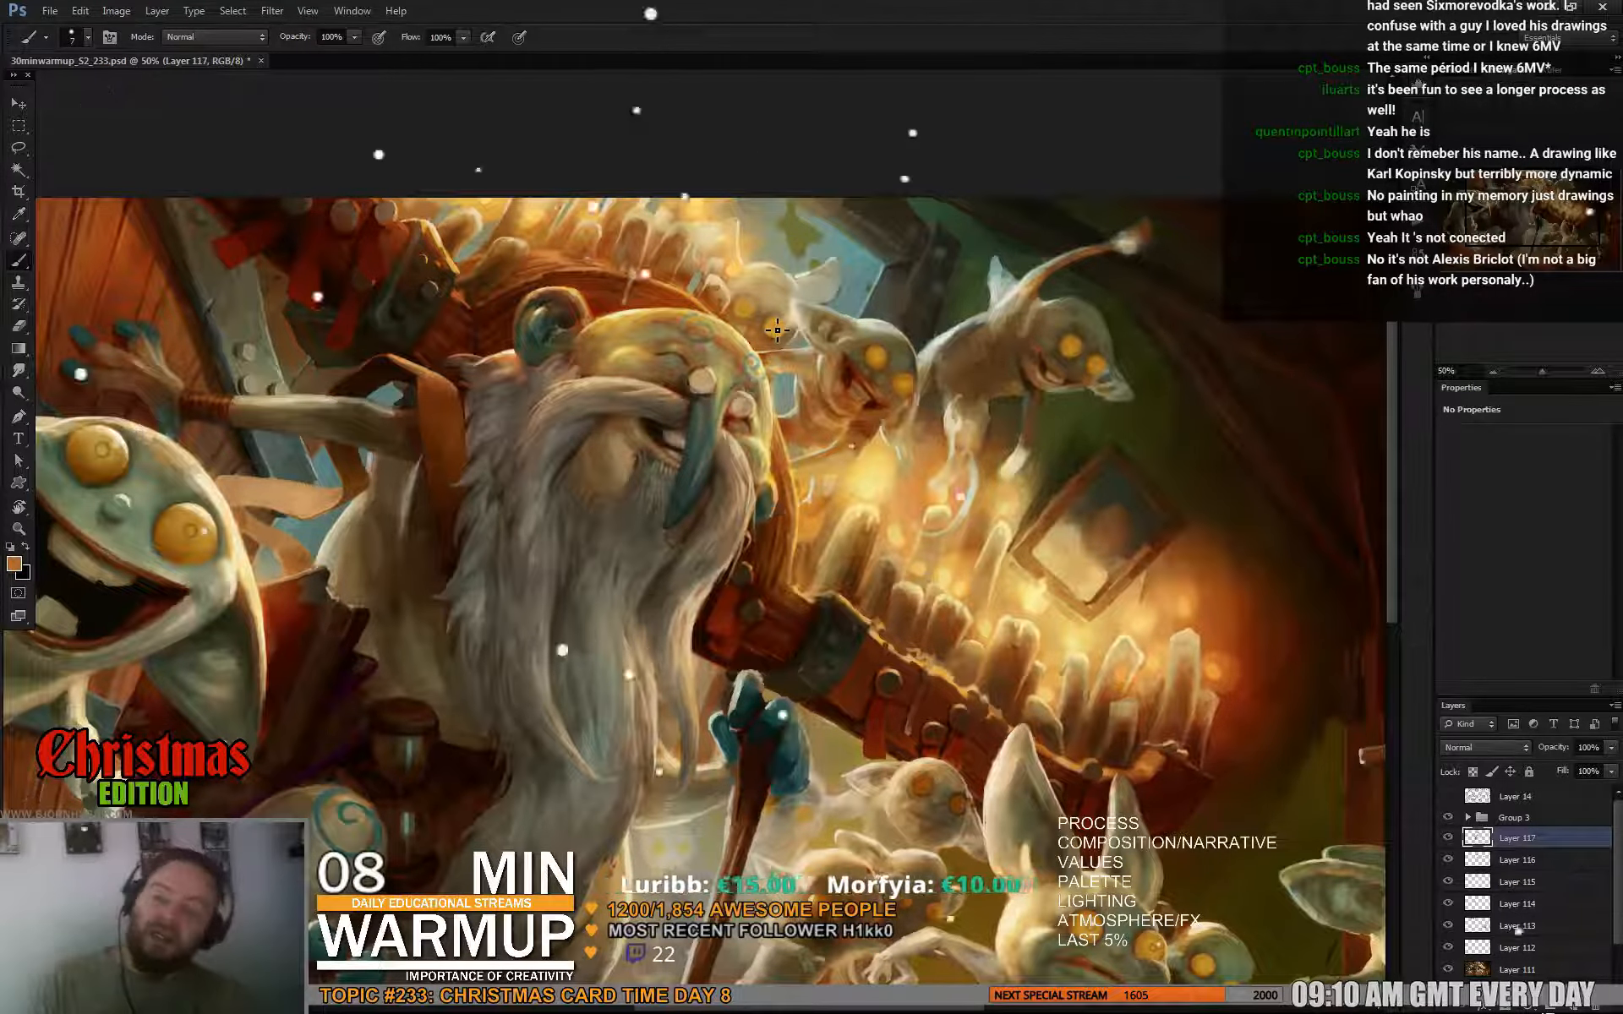
Set the brush size to 11 and rework the forehead around the swirl marking with sampled orange-brown and tan tones.
drag(985, 442, 999, 453)
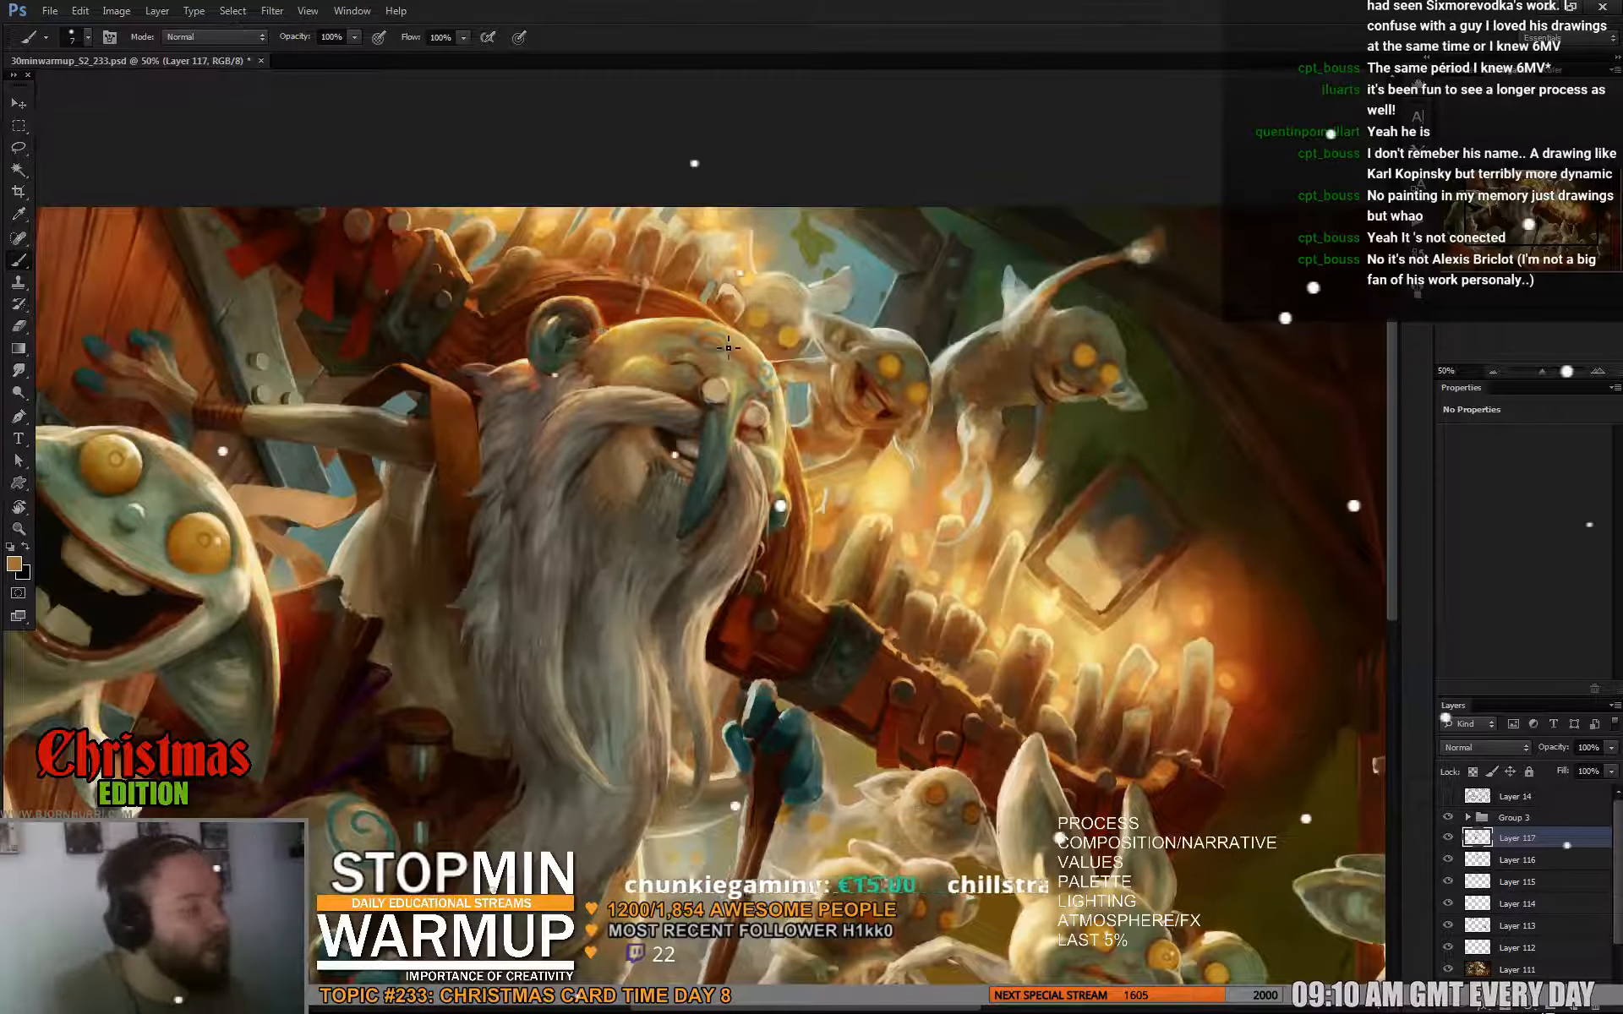
right_click(853, 410)
click(683, 362)
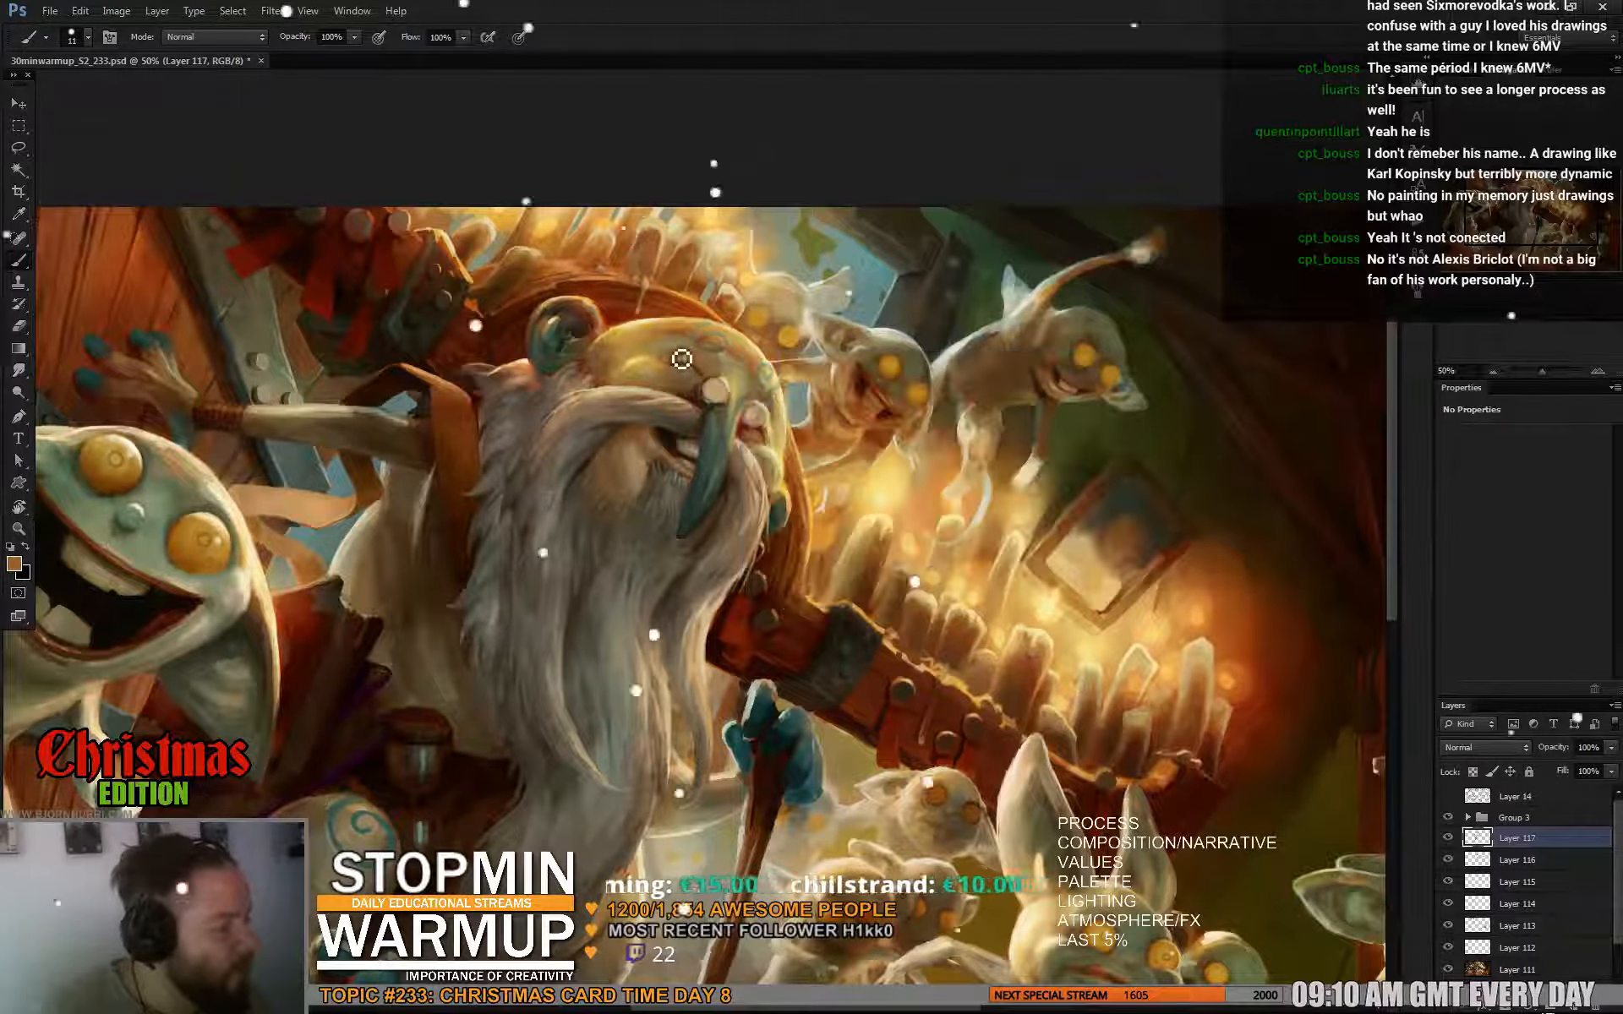
alt+click(683, 348)
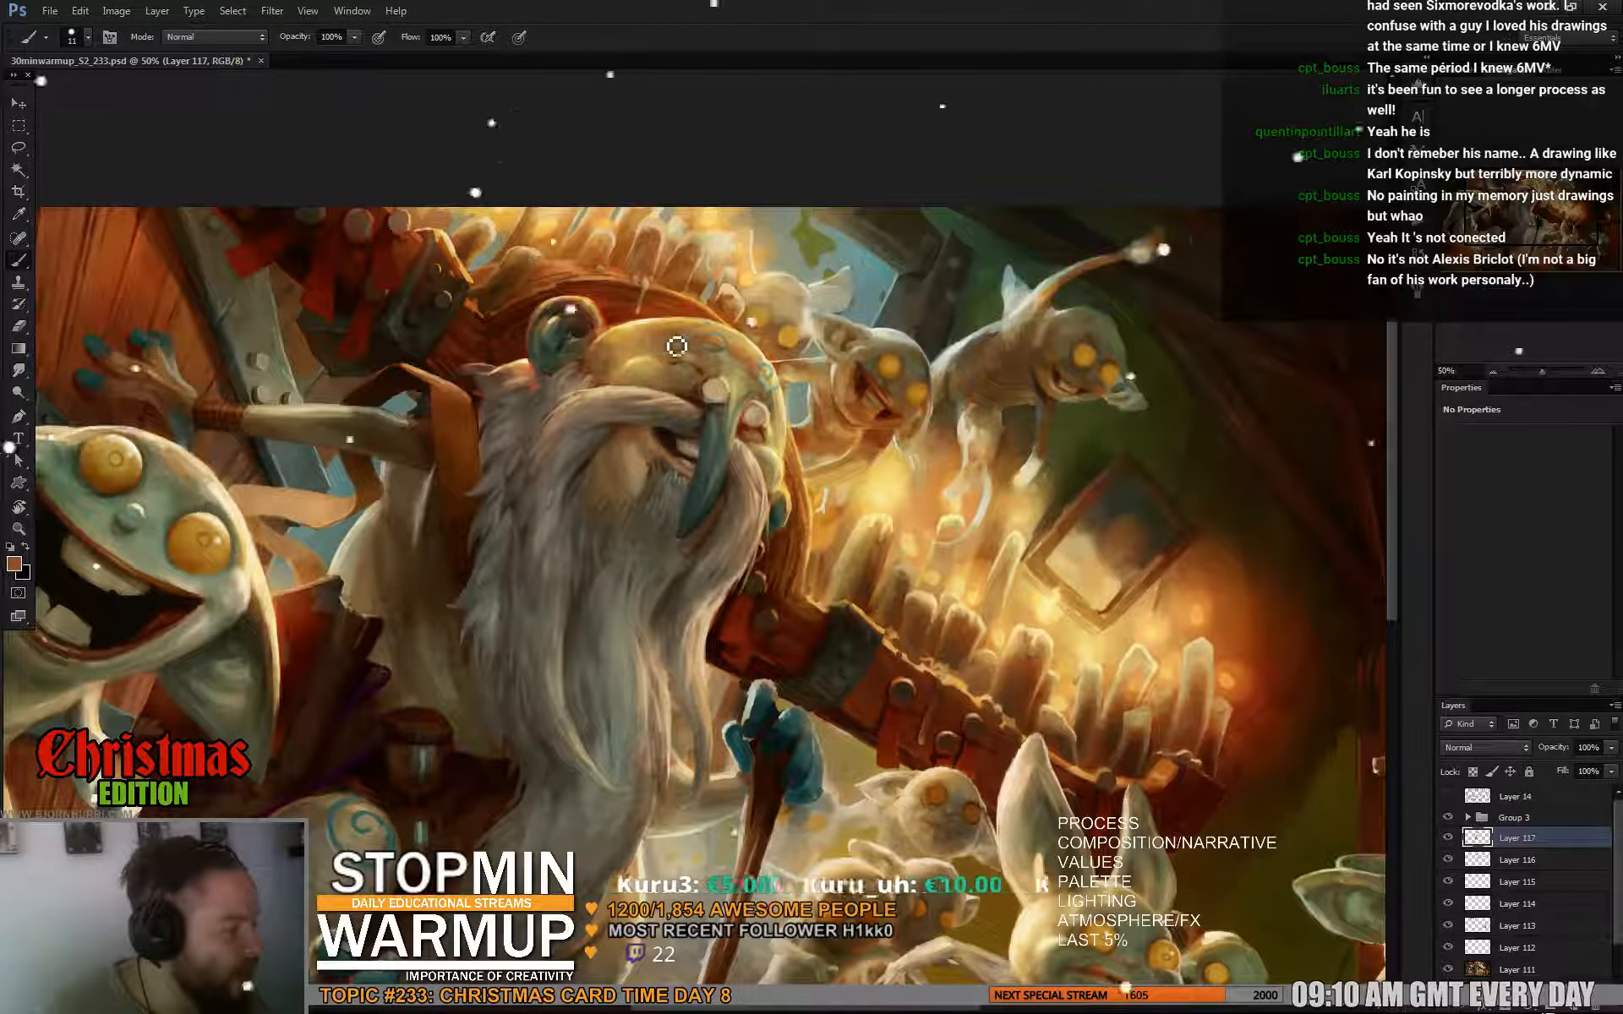
drag(695, 340, 690, 334)
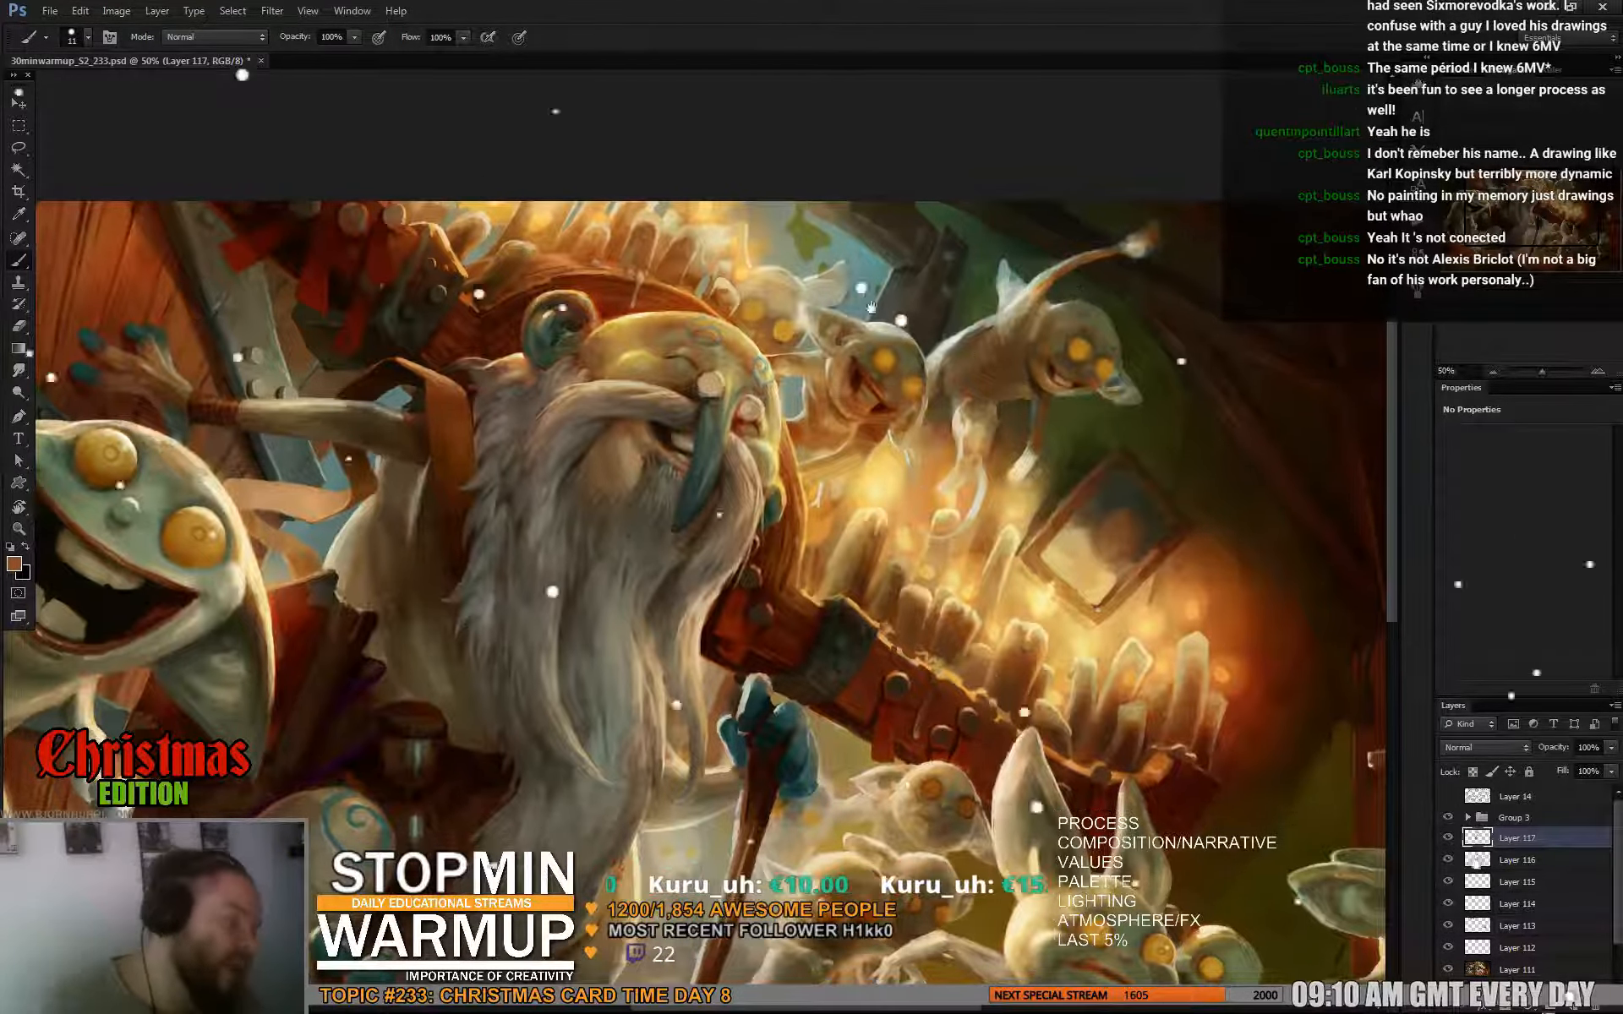
alt+click(689, 334)
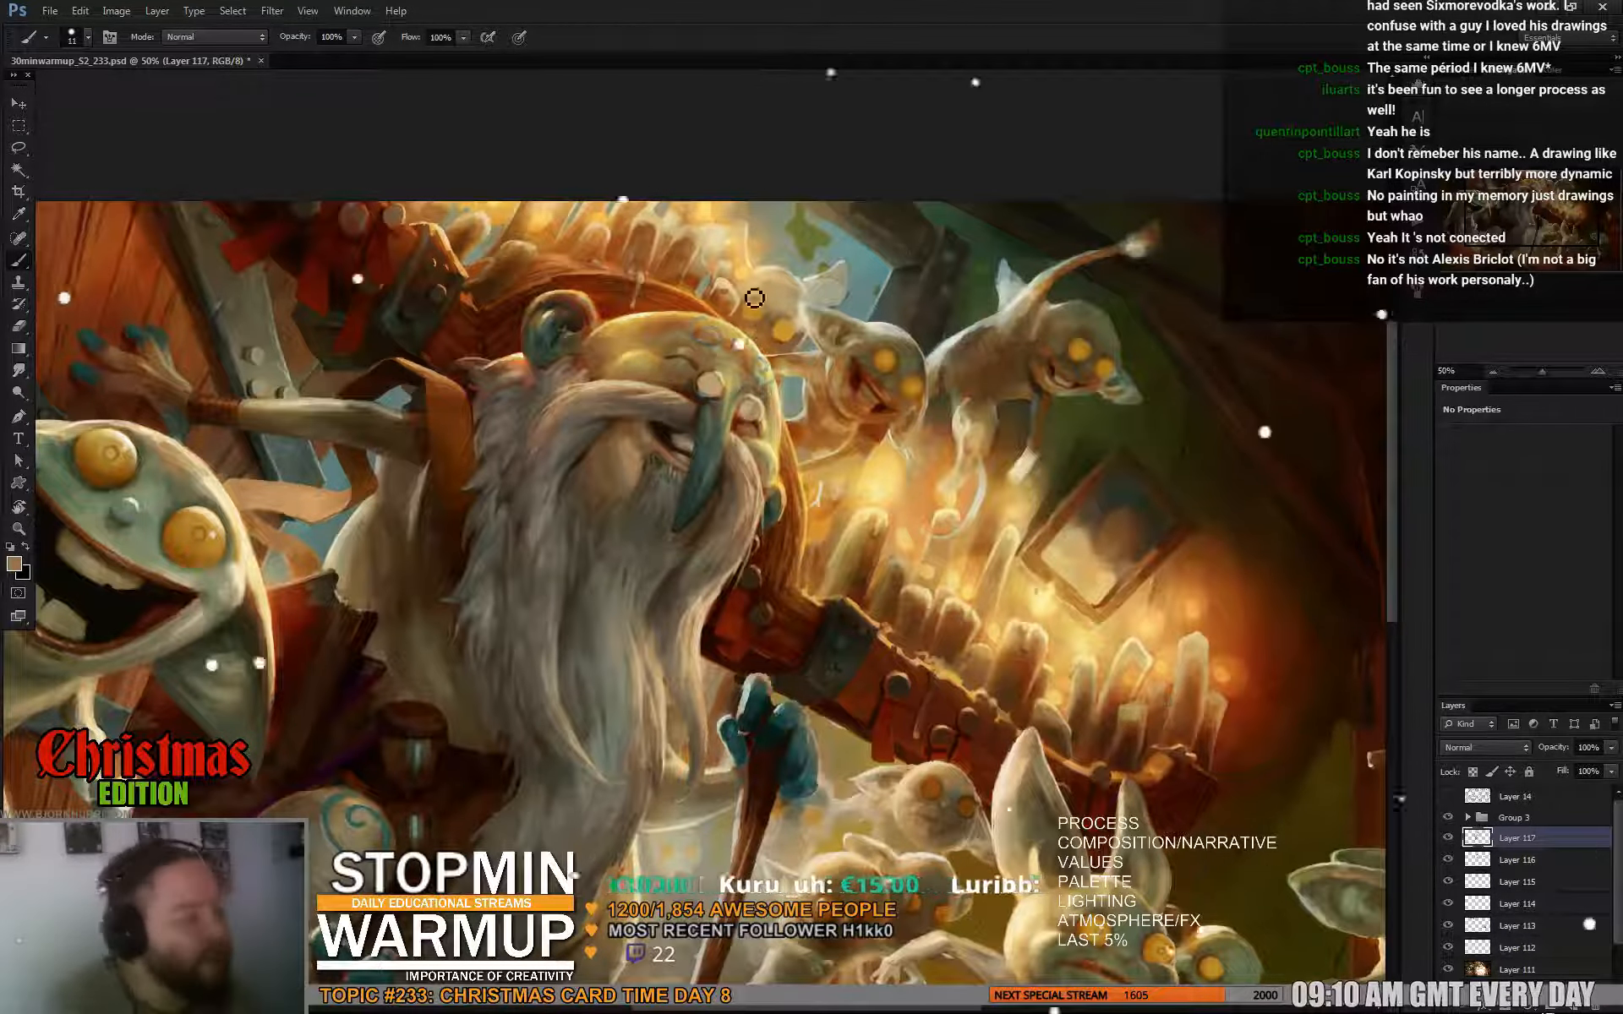
alt+click(723, 347)
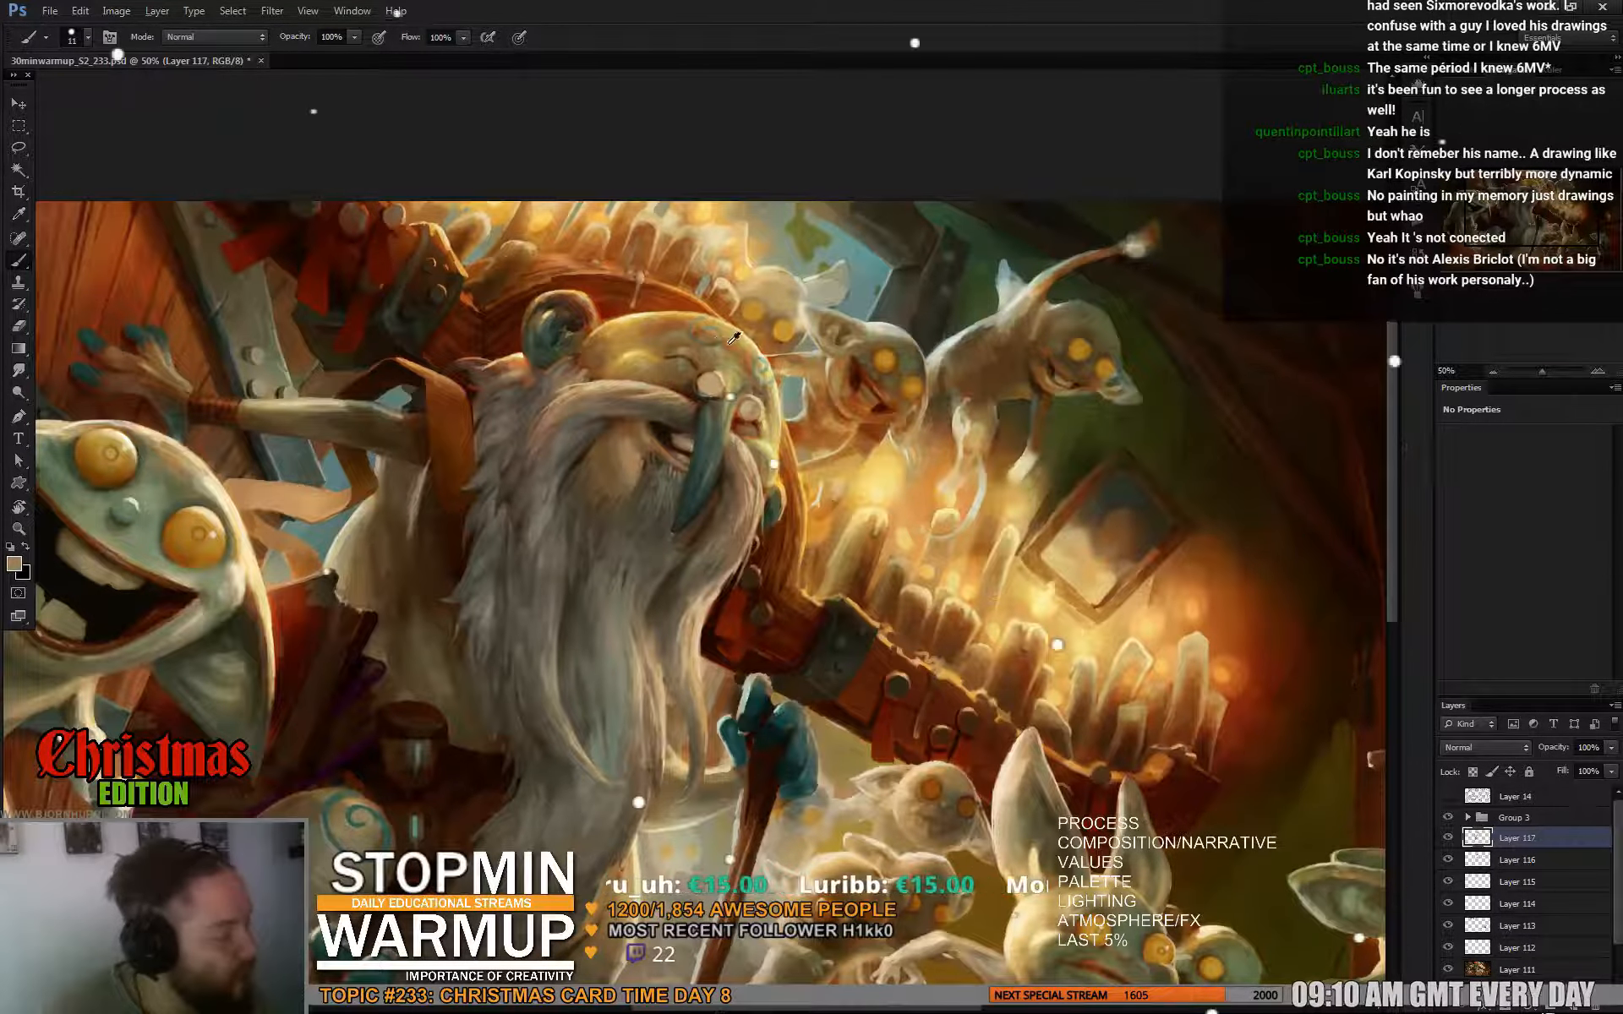
alt+click(727, 365)
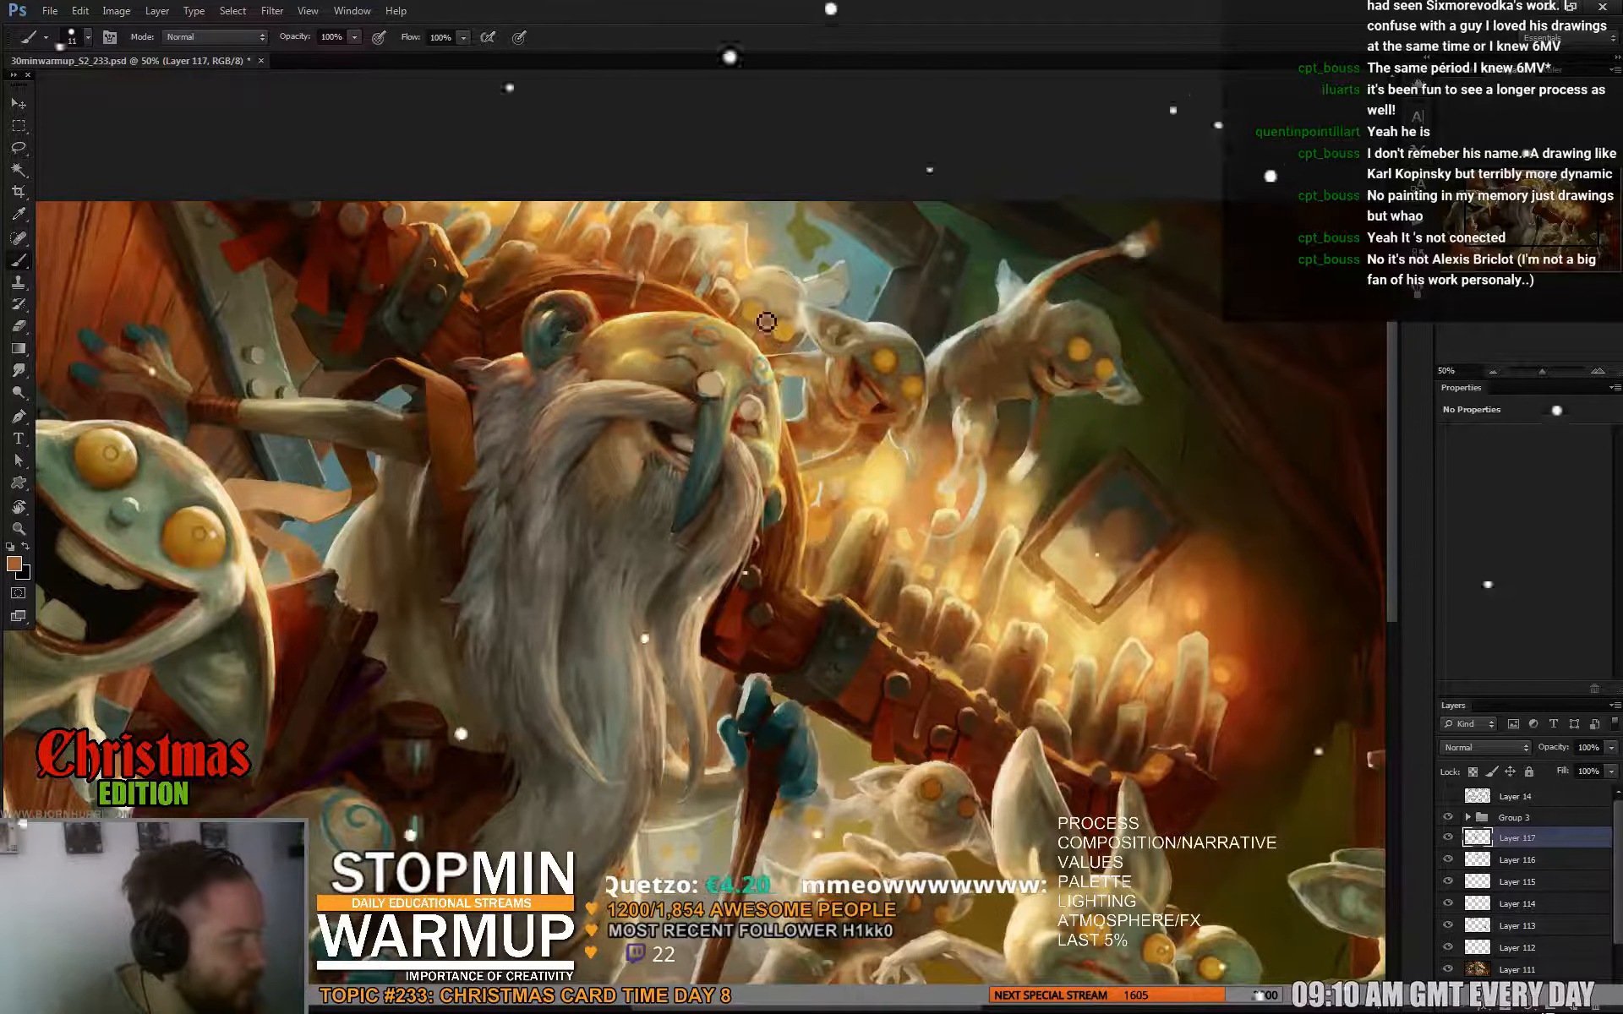
Blend sampled ochre and orange-brown tones into the forehead creases beside the pale round stud.
mouse_move(892, 370)
mouse_down()
mouse_move(884, 344)
mouse_move(818, 369)
mouse_move(899, 351)
mouse_up()
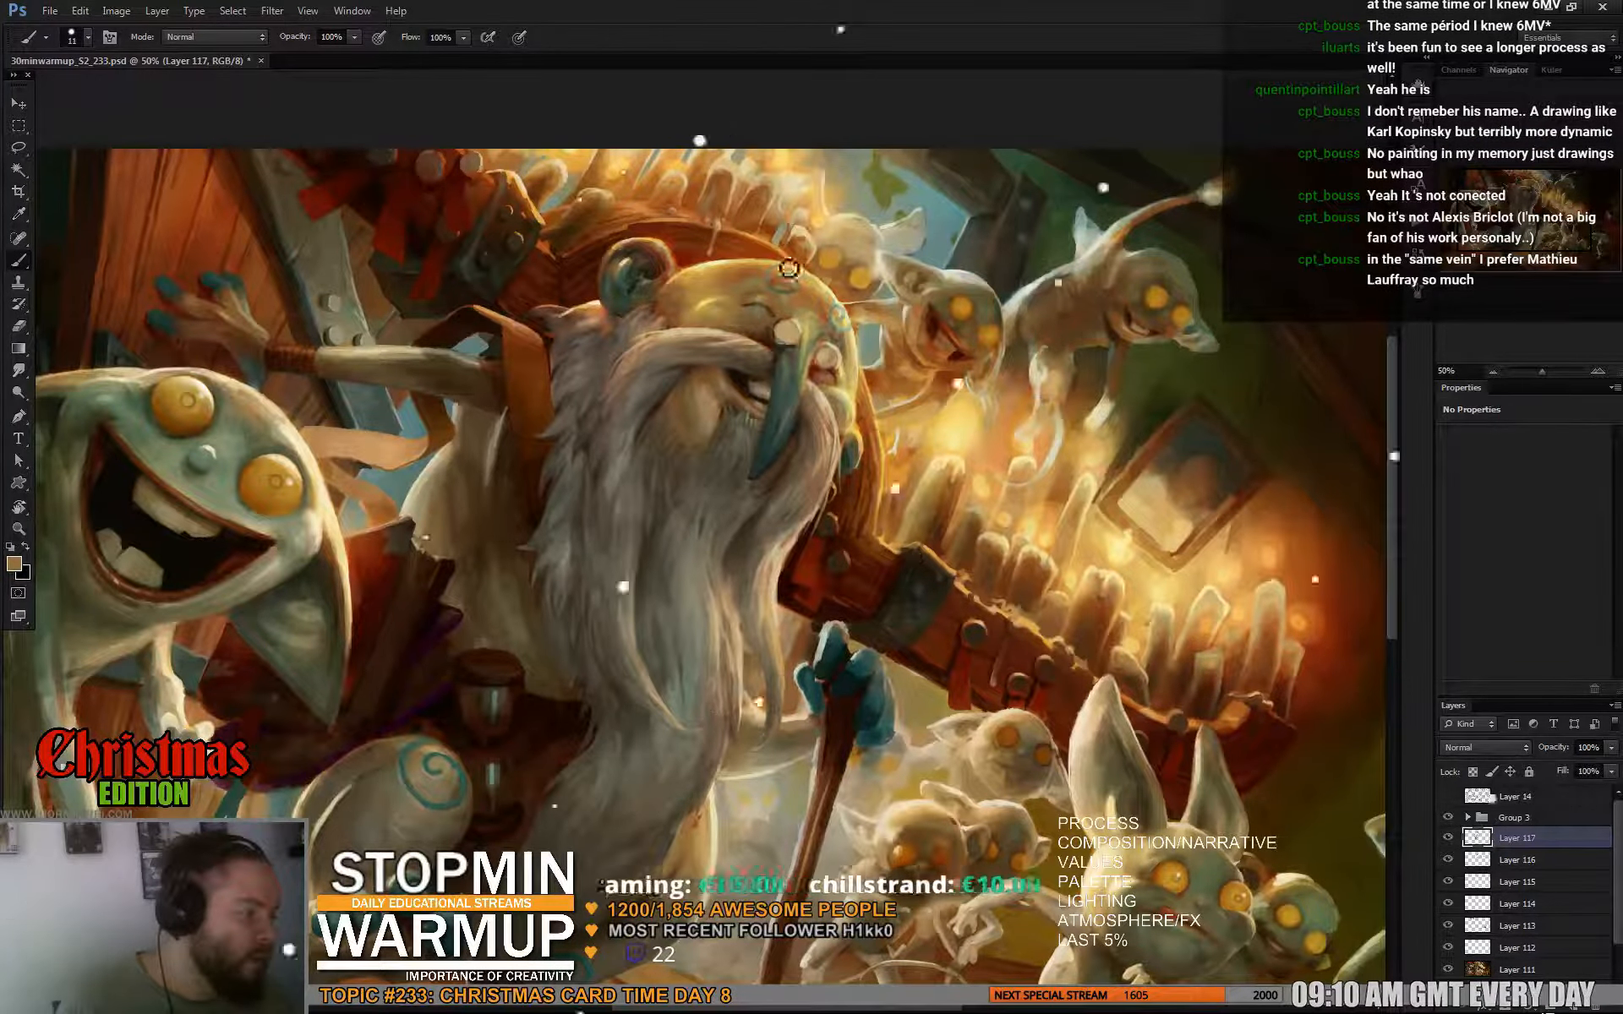
alt+click(723, 296)
alt+click(730, 300)
drag(1049, 282, 962, 218)
alt+click(727, 251)
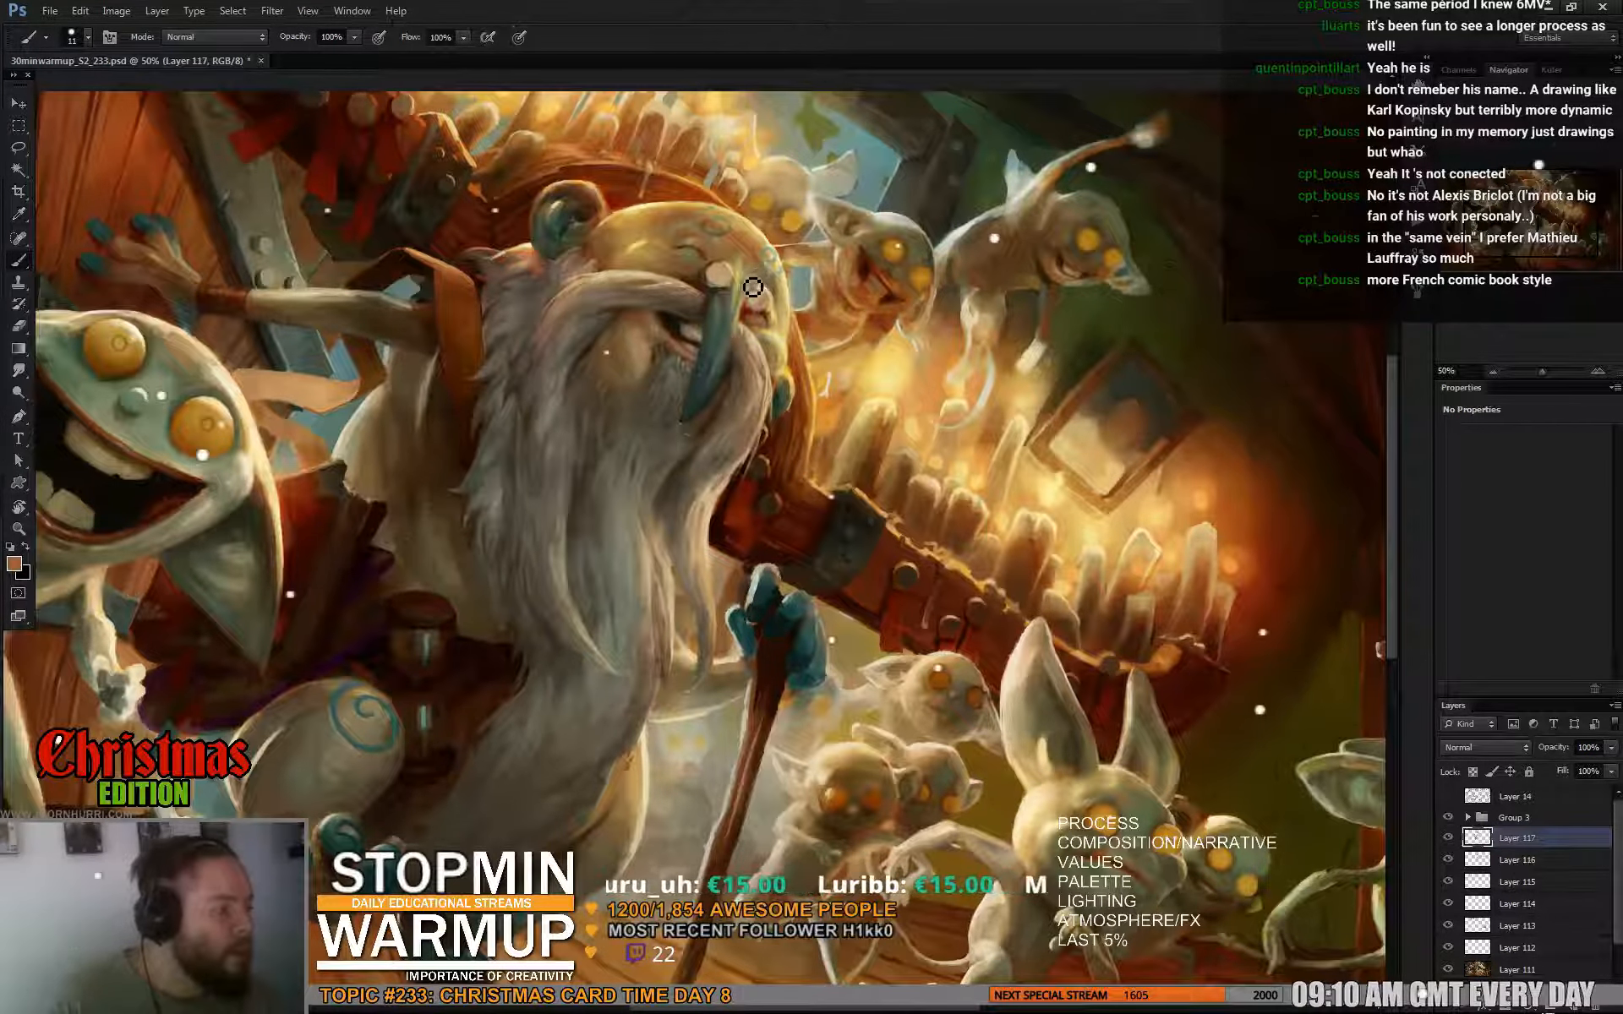
Review the bearded character and the whole composition at 33.33% zoom.
drag(1021, 306, 999, 291)
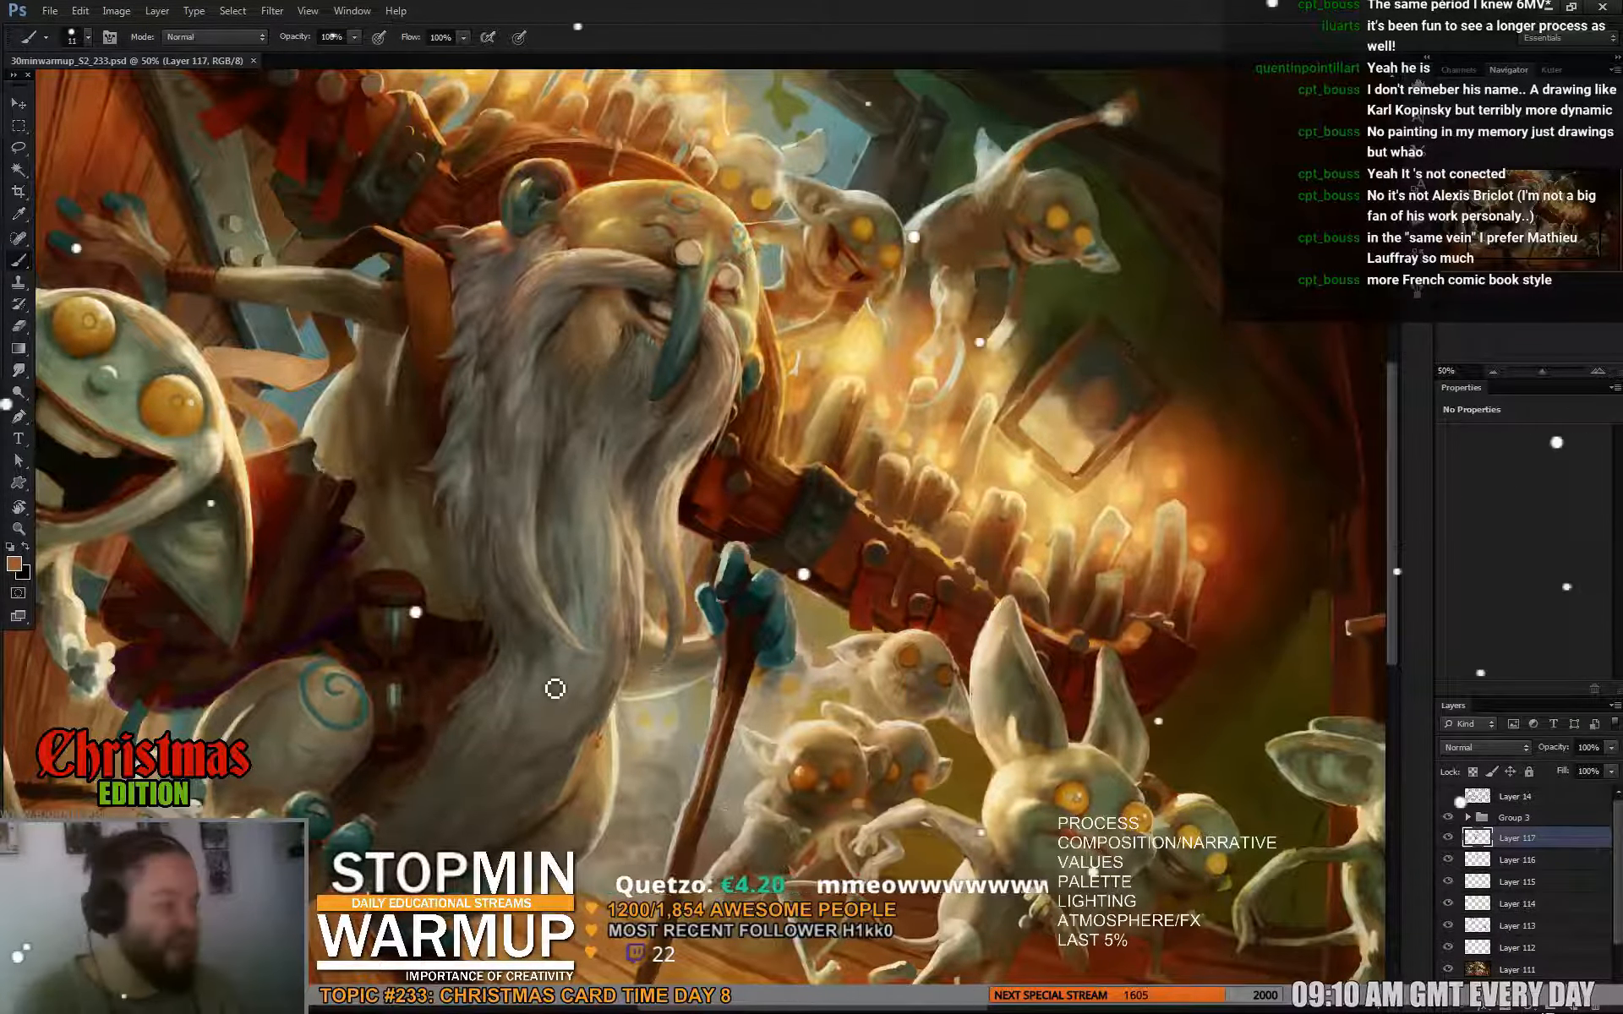
scroll(554, 674, down, 10)
scroll(691, 634, up, 9)
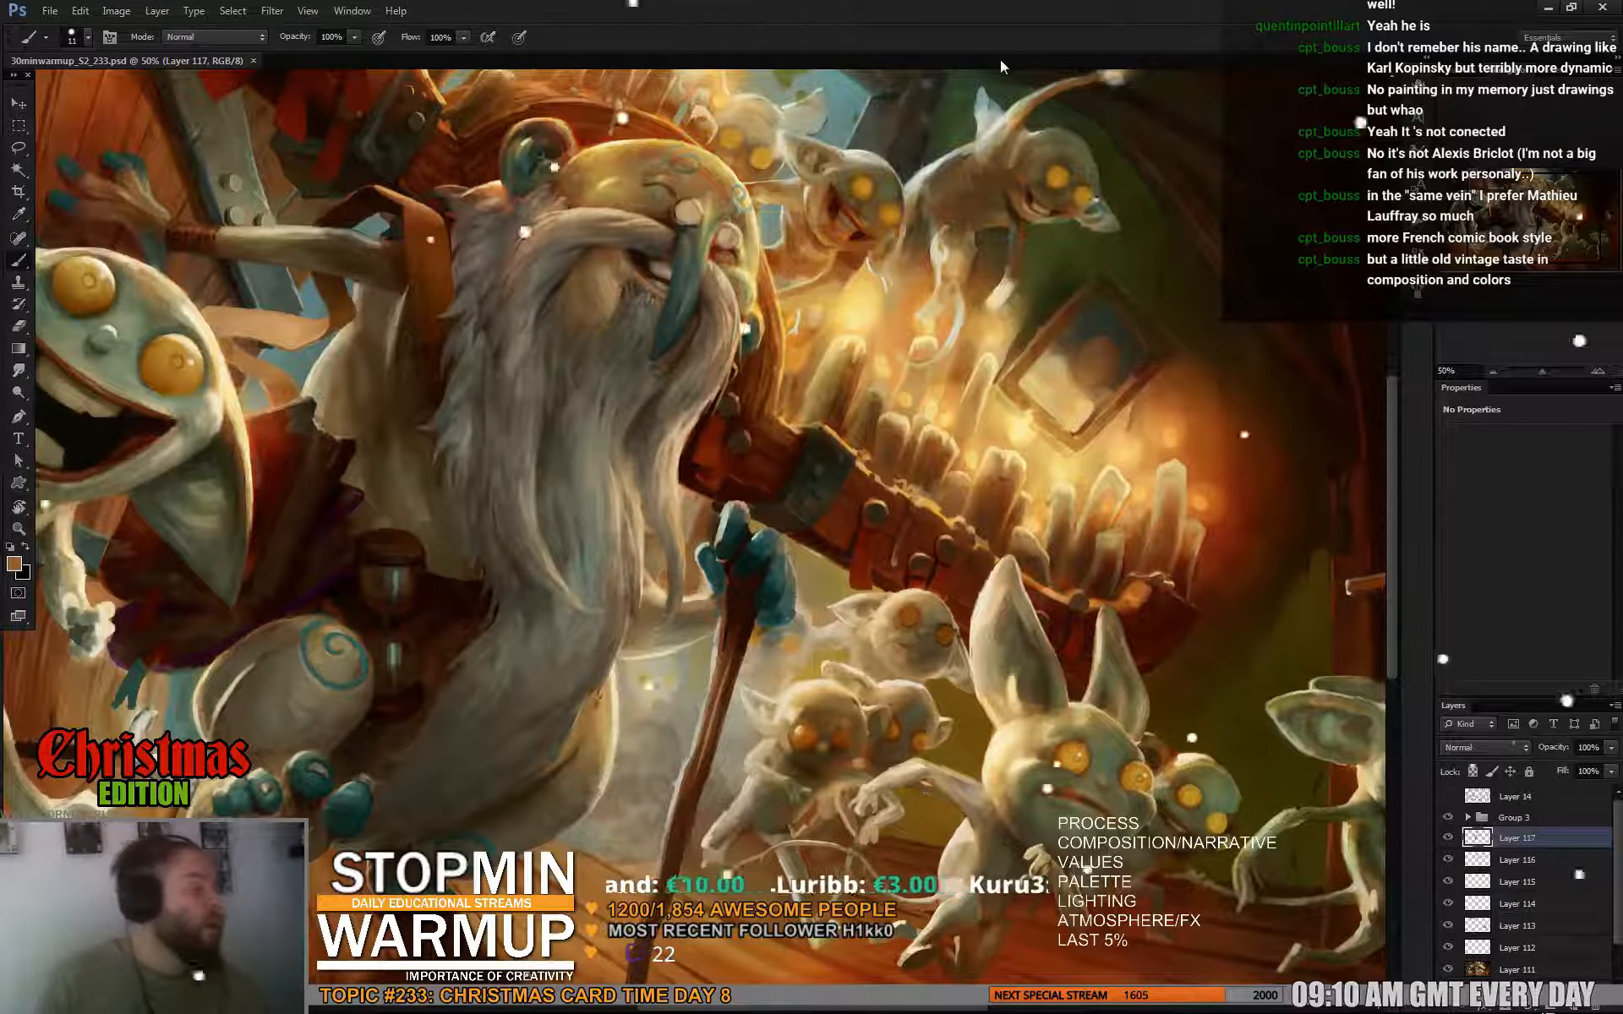
drag(877, 449, 1089, 533)
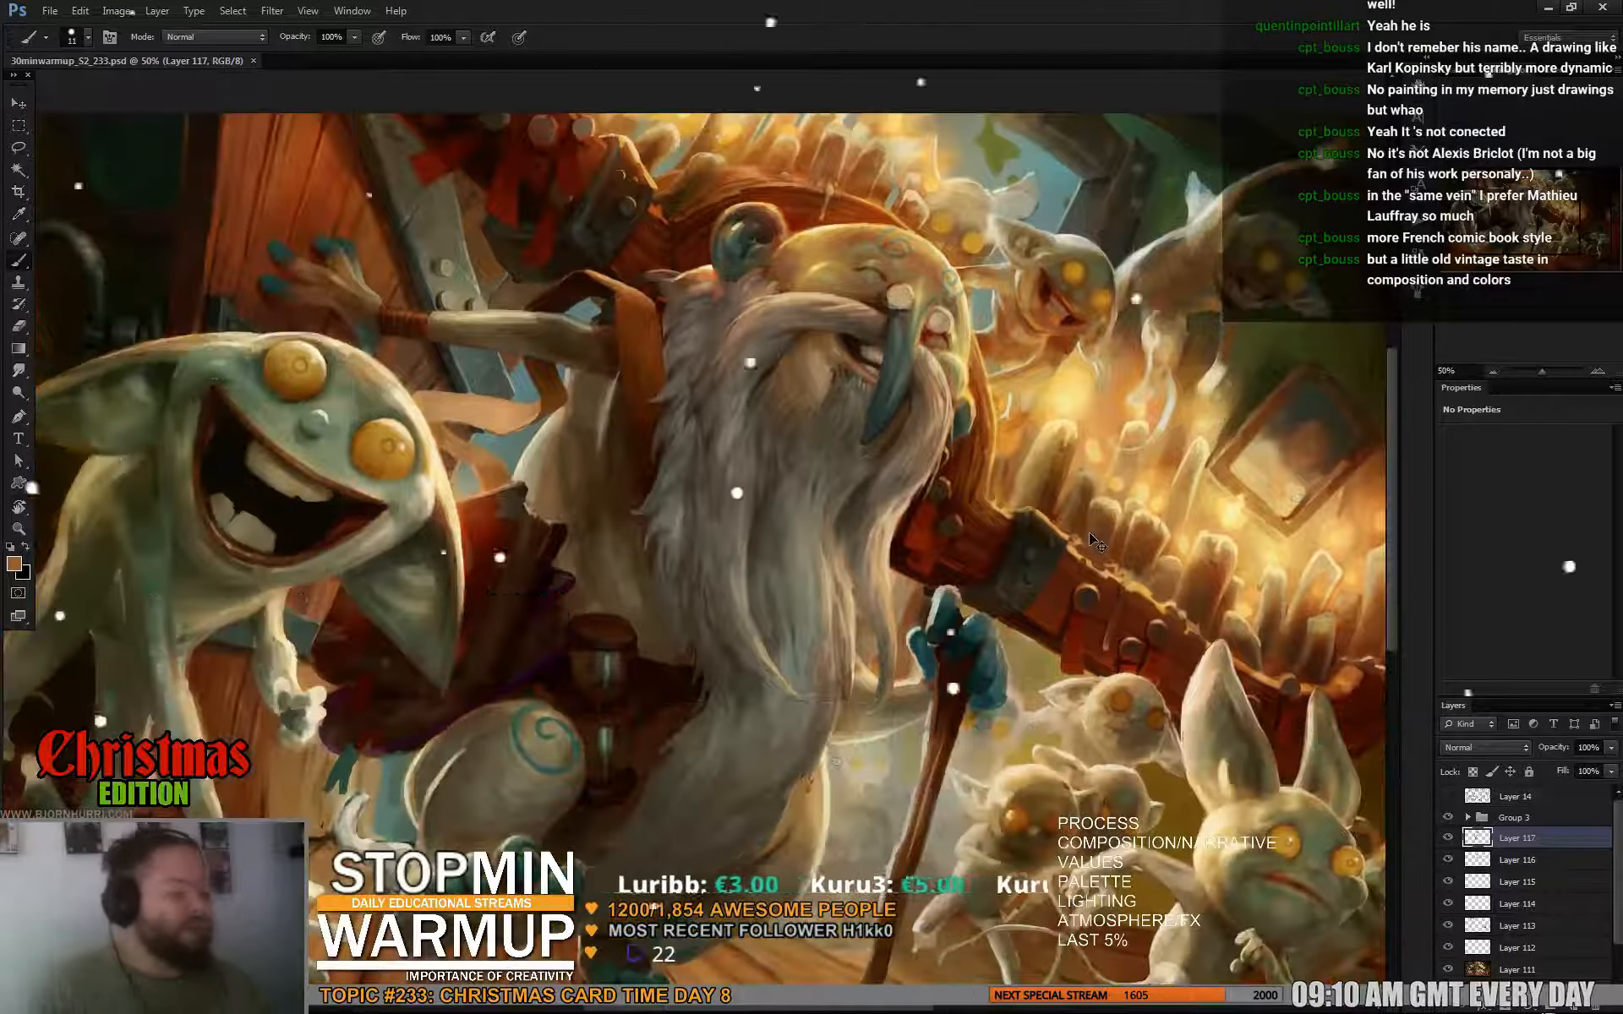
key(ctrl+minus)
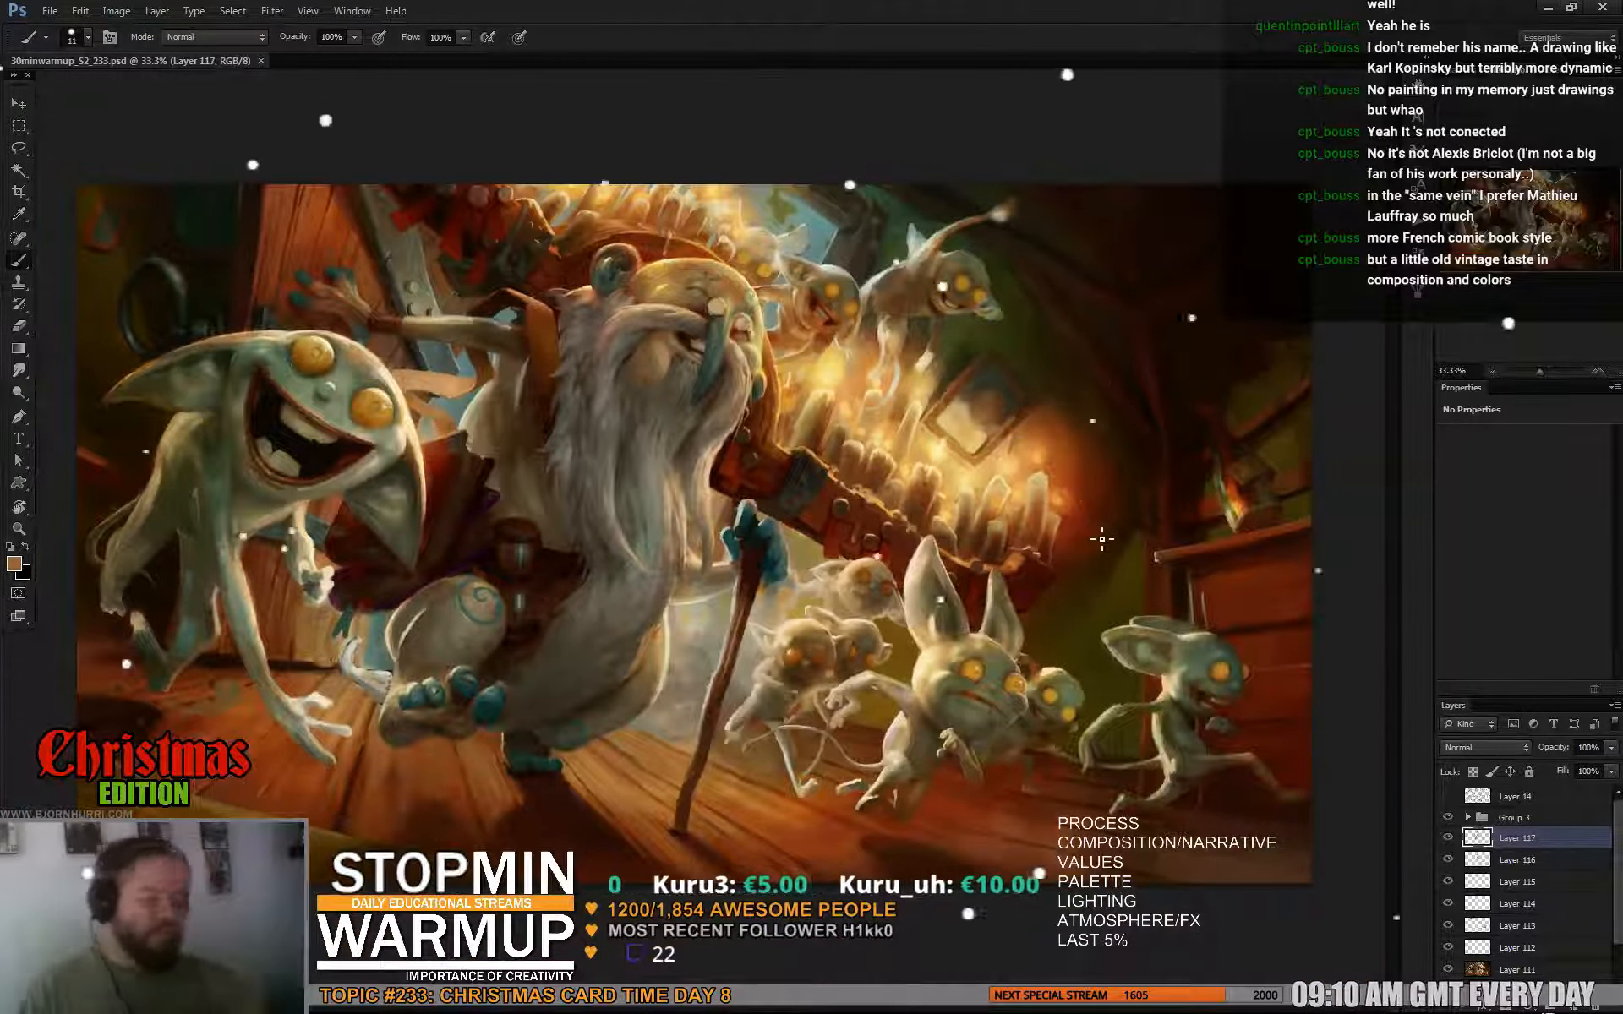